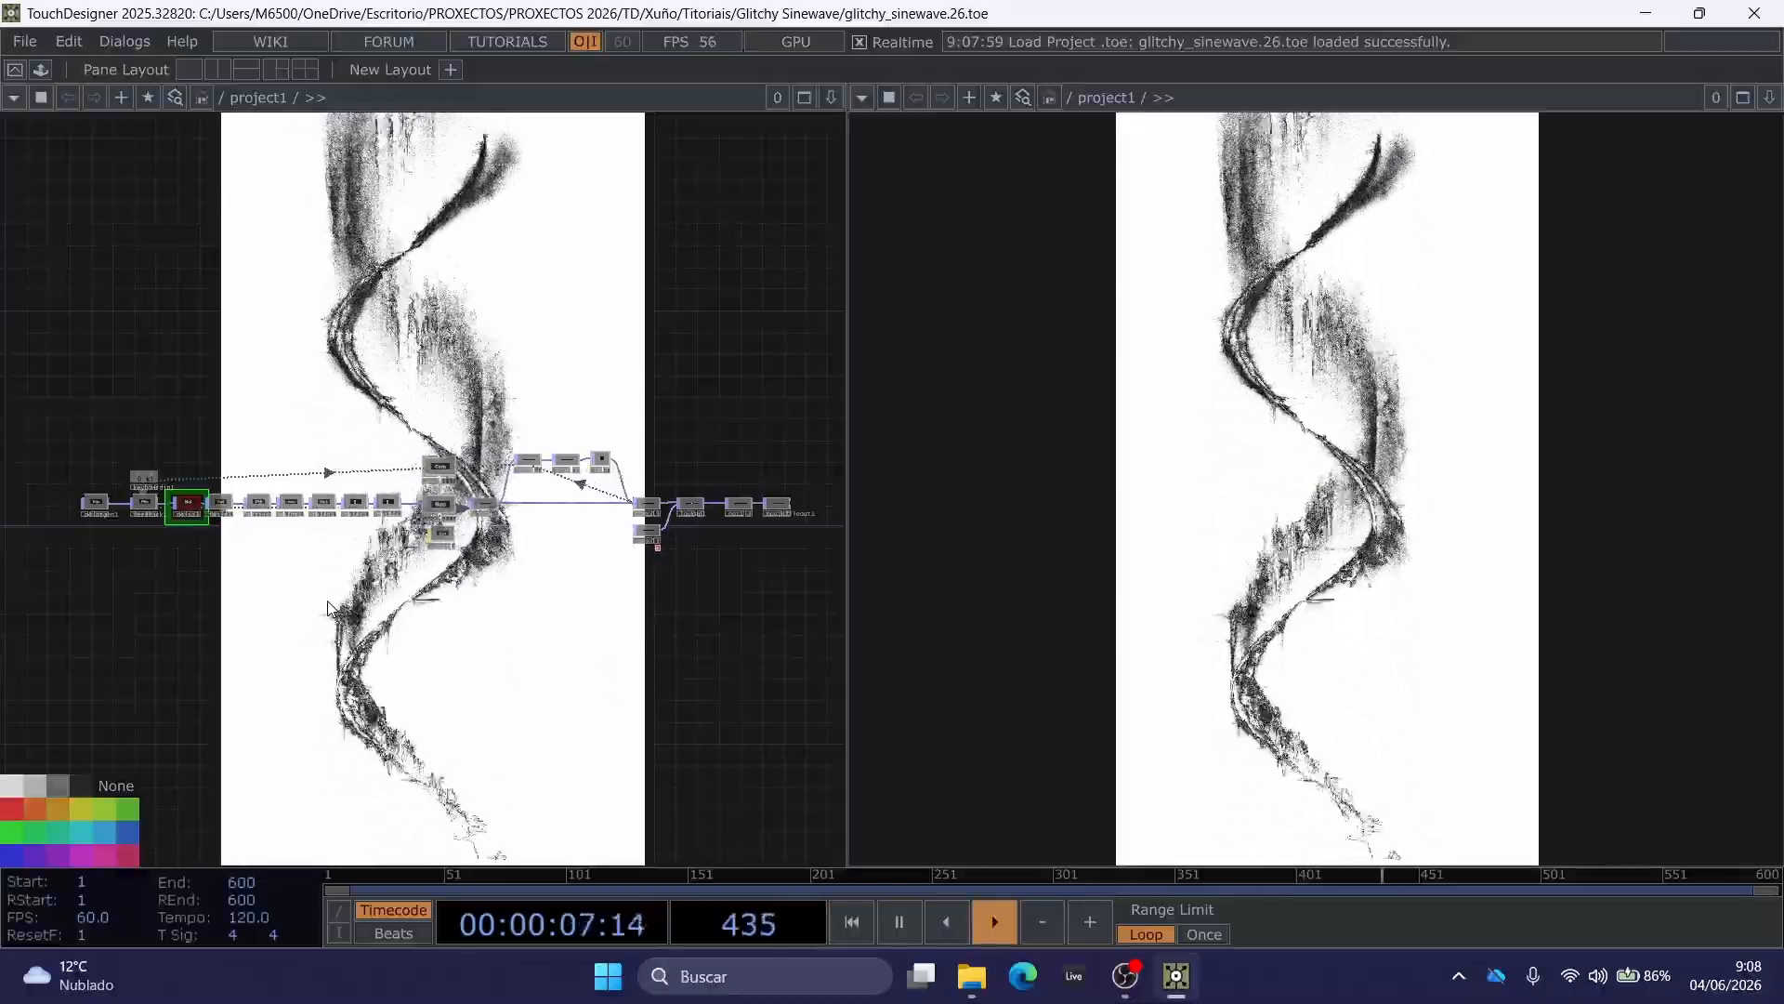
Examine the finished glitchy sinewave network from the point generator chain through the render and feedback branch to the output.
scroll(321, 609, "up", 3)
scroll(461, 630, "up", 5)
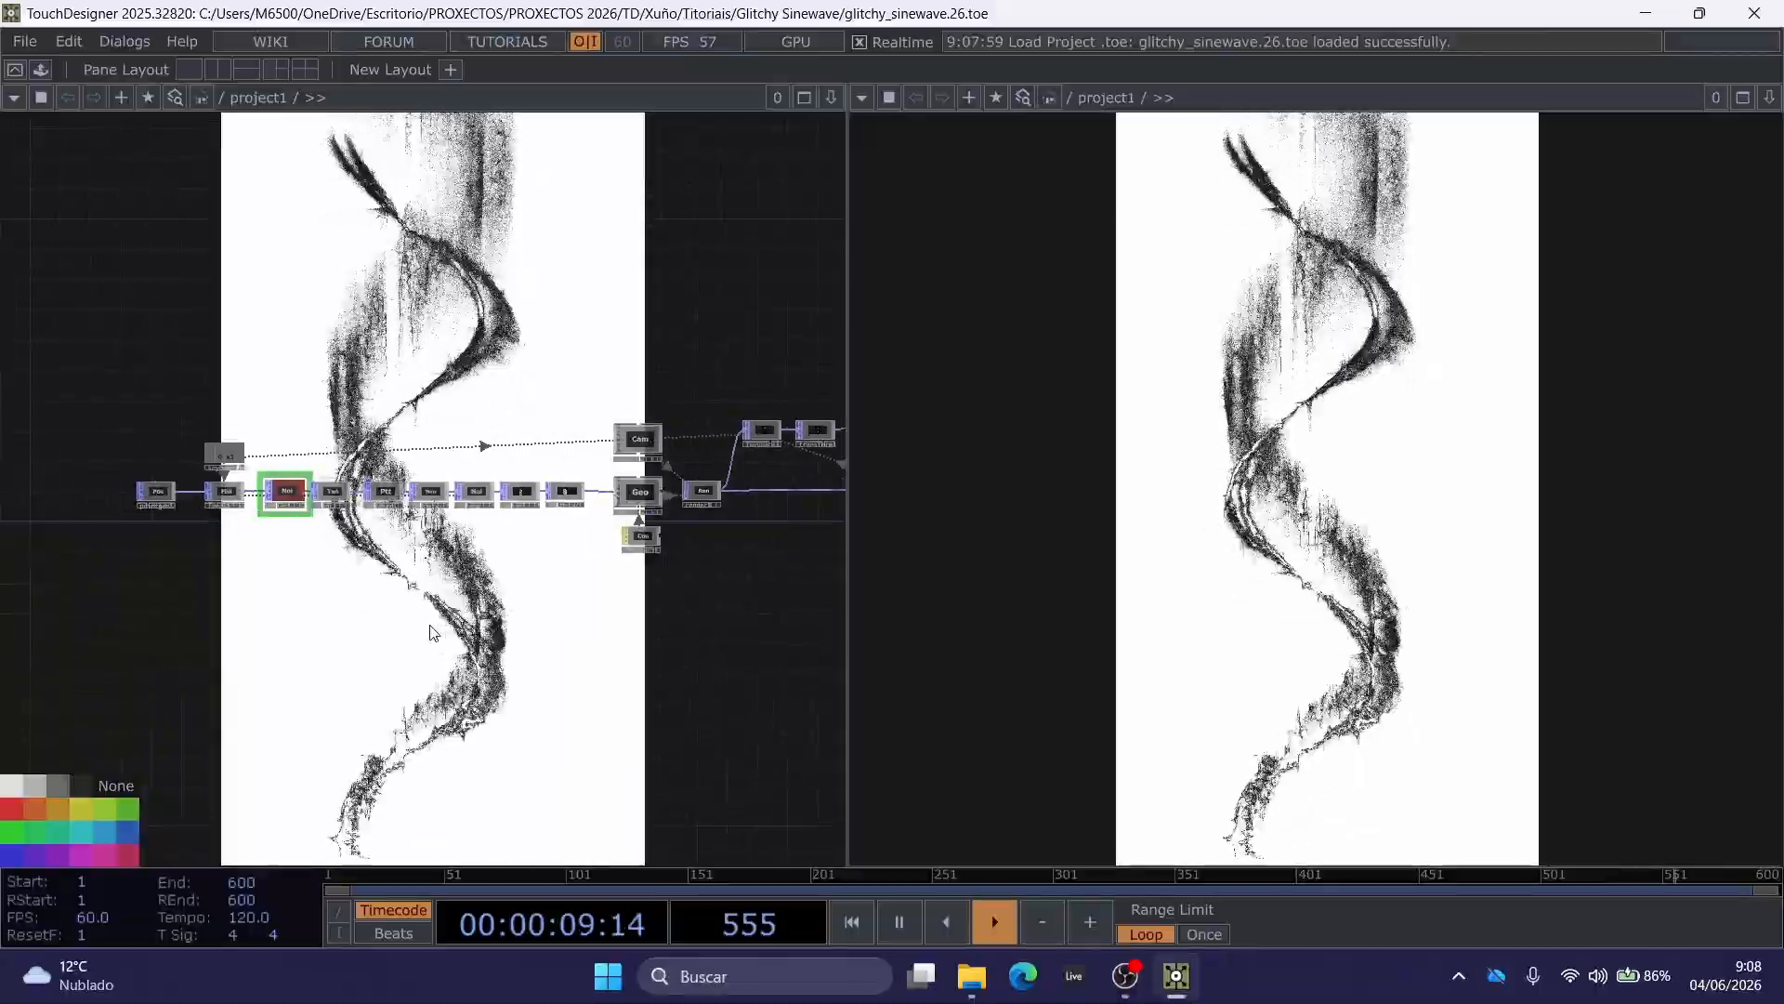
left_click_drag(471, 639, 526, 643)
left_click_drag(443, 590, 483, 600)
scroll(482, 600, "up", 3)
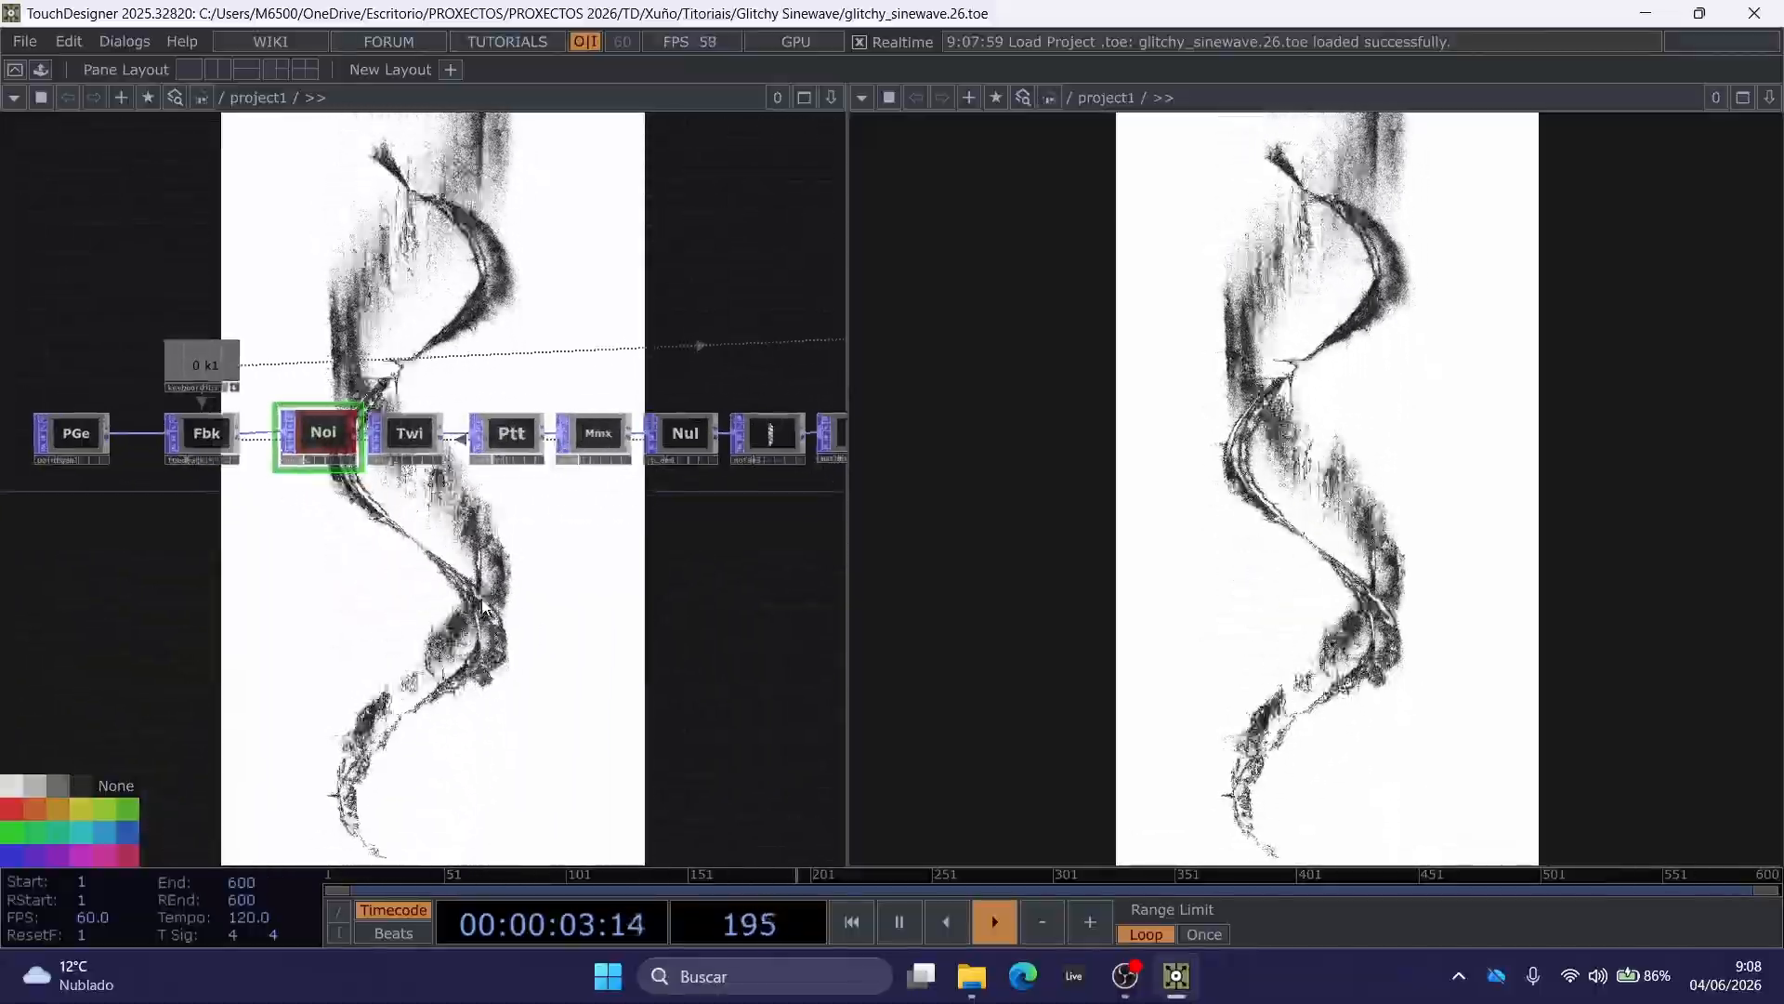
scroll(481, 600, "down", 3)
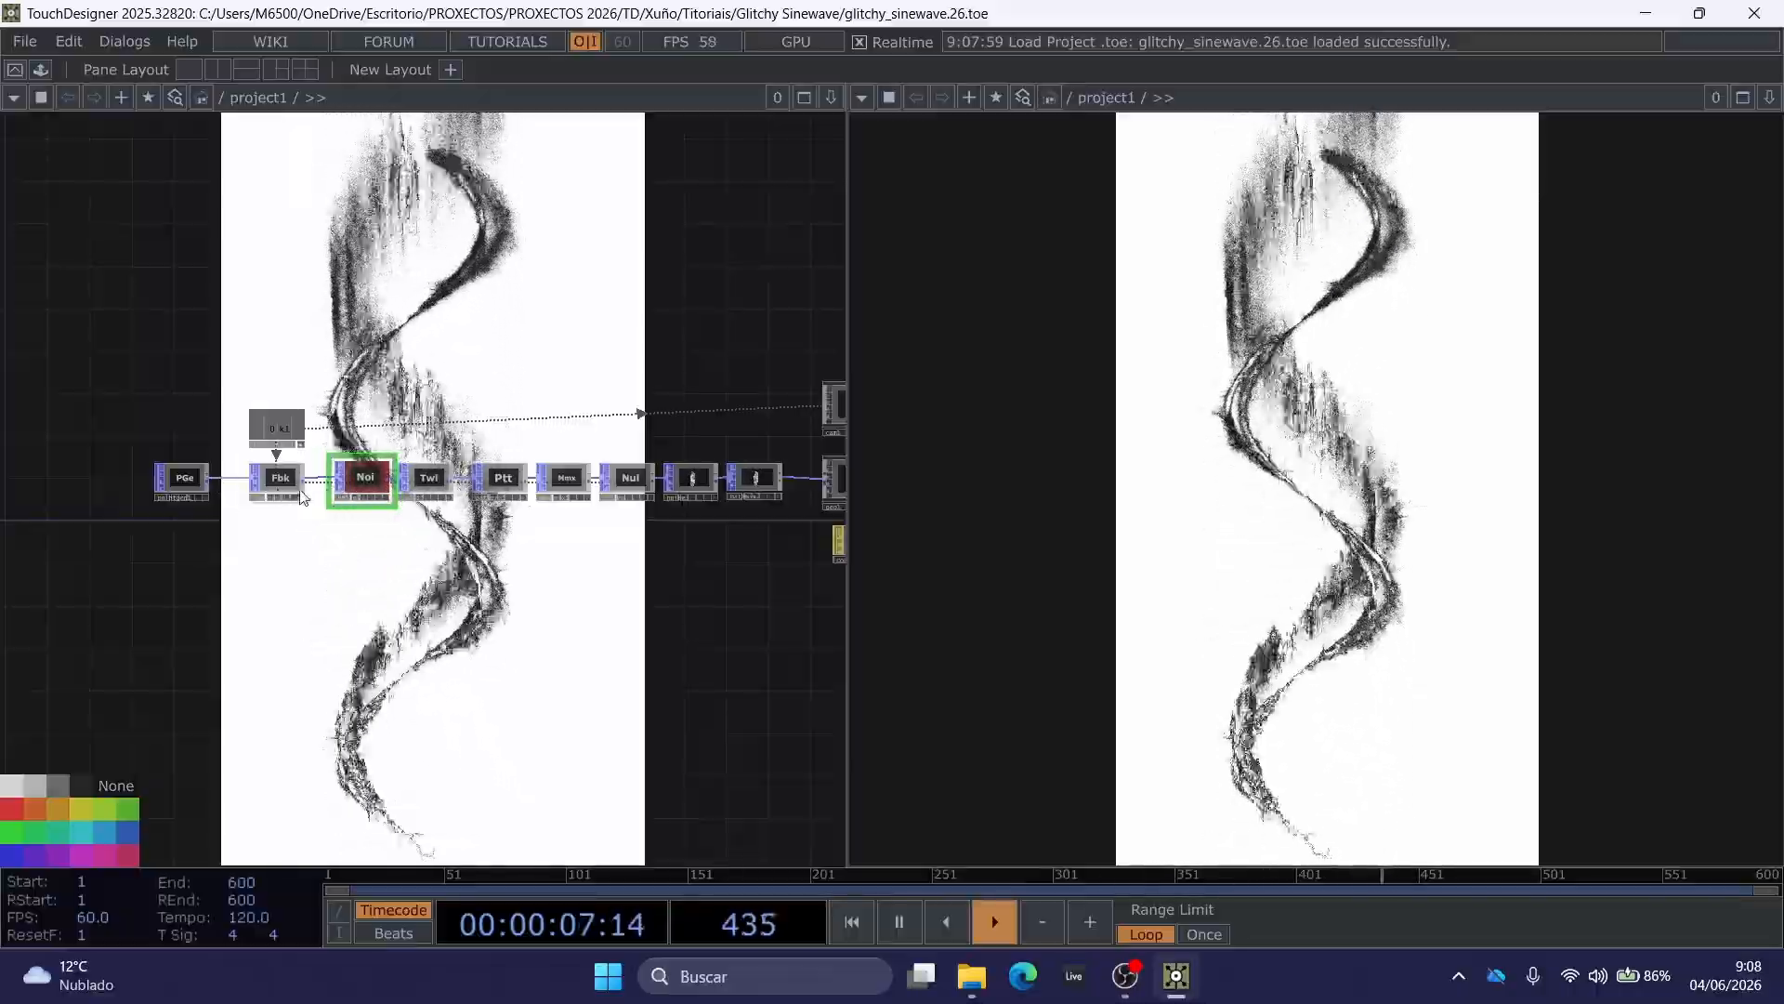
left_click_drag(829, 578, 481, 590)
left_click_drag(665, 593, 385, 613)
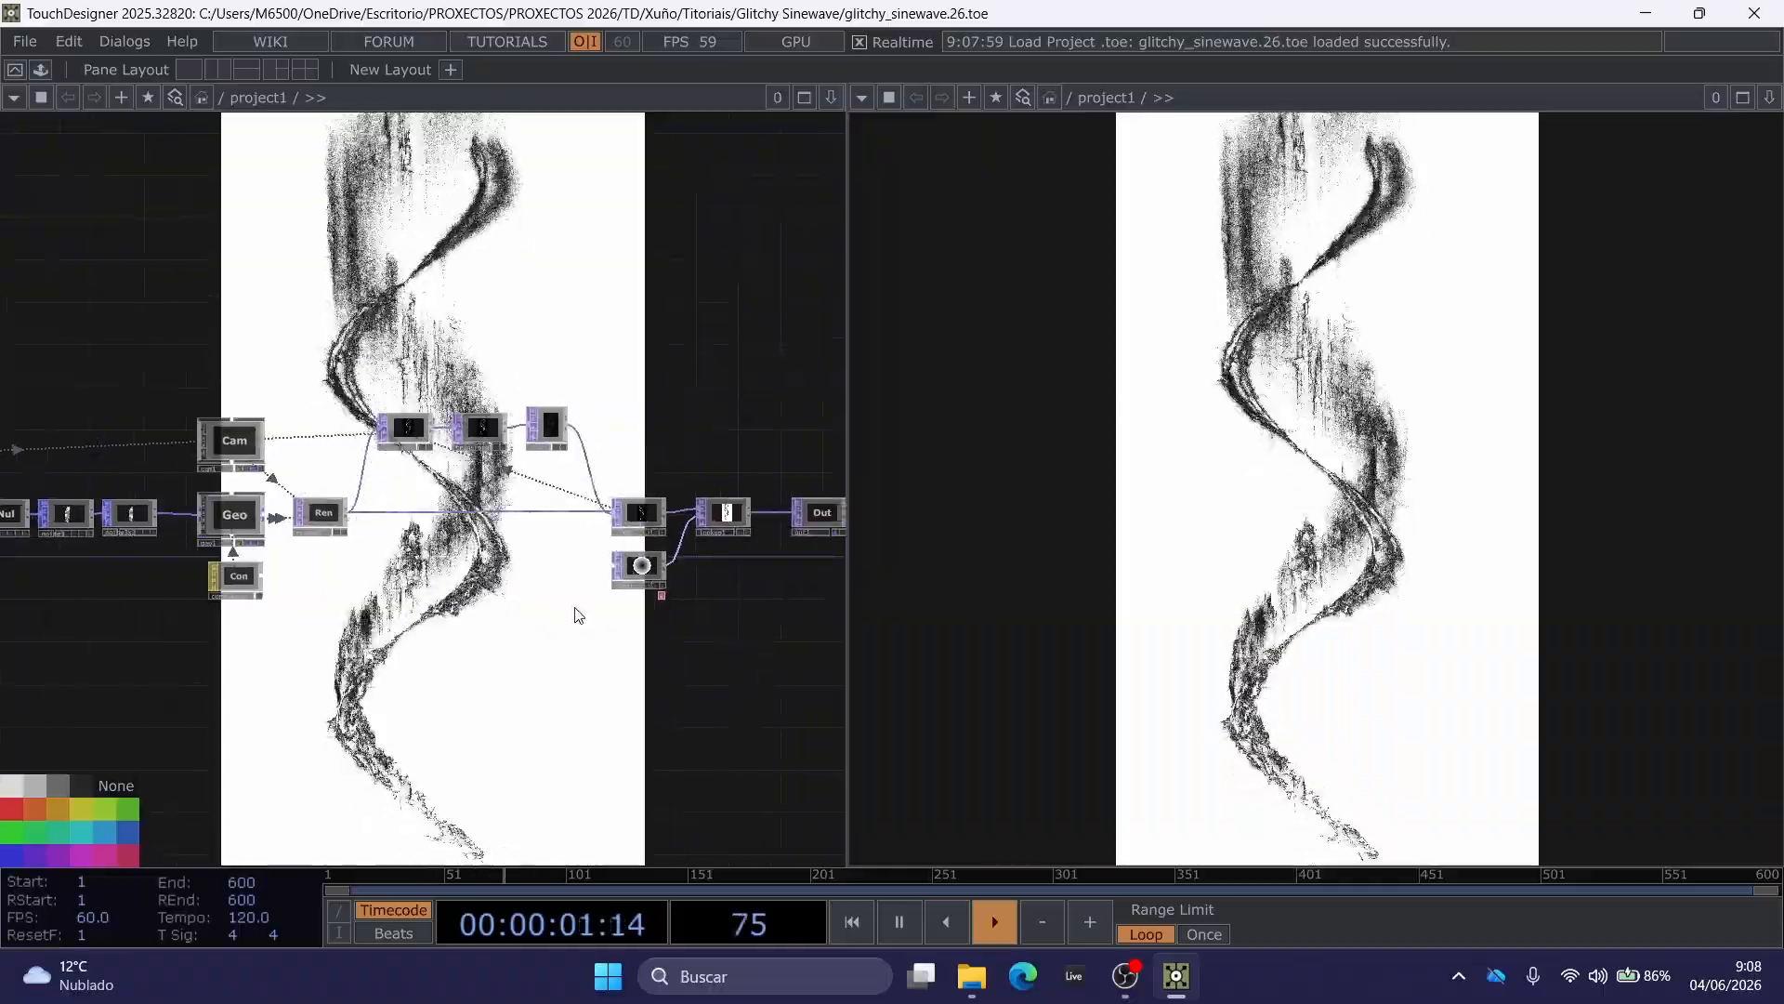
left_click_drag(582, 616, 398, 606)
scroll(365, 595, "down", 5)
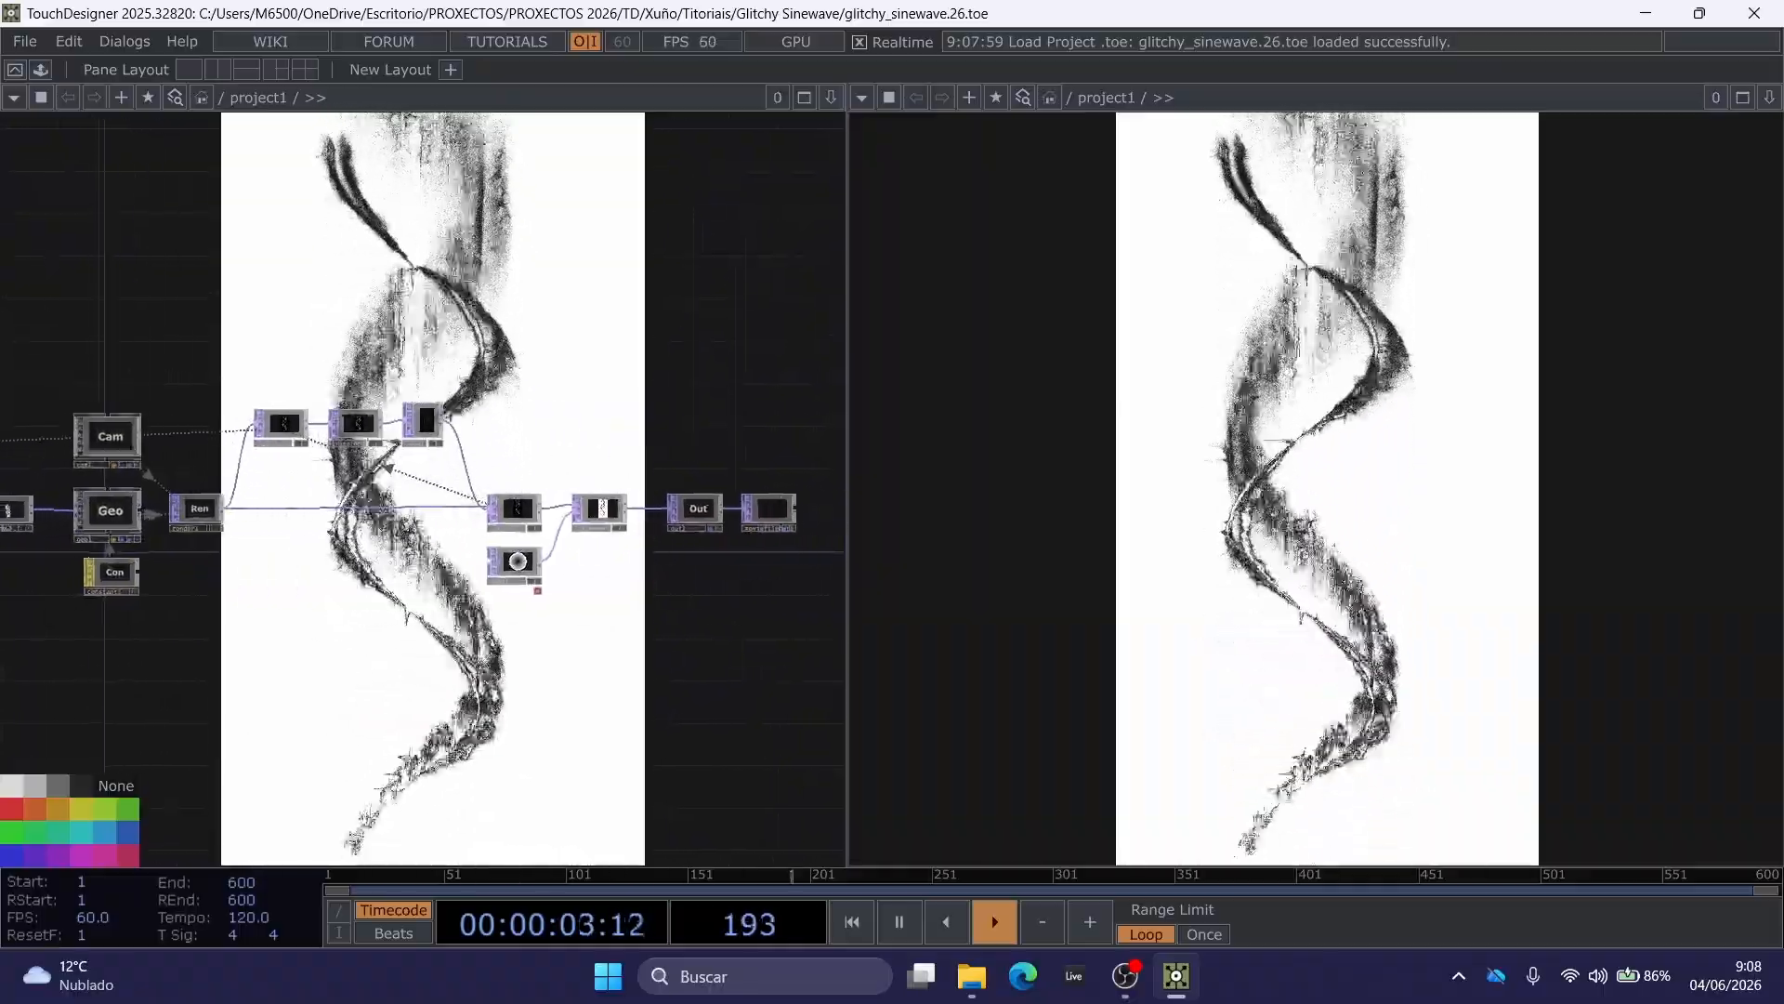
left_click_drag(389, 596, 595, 590)
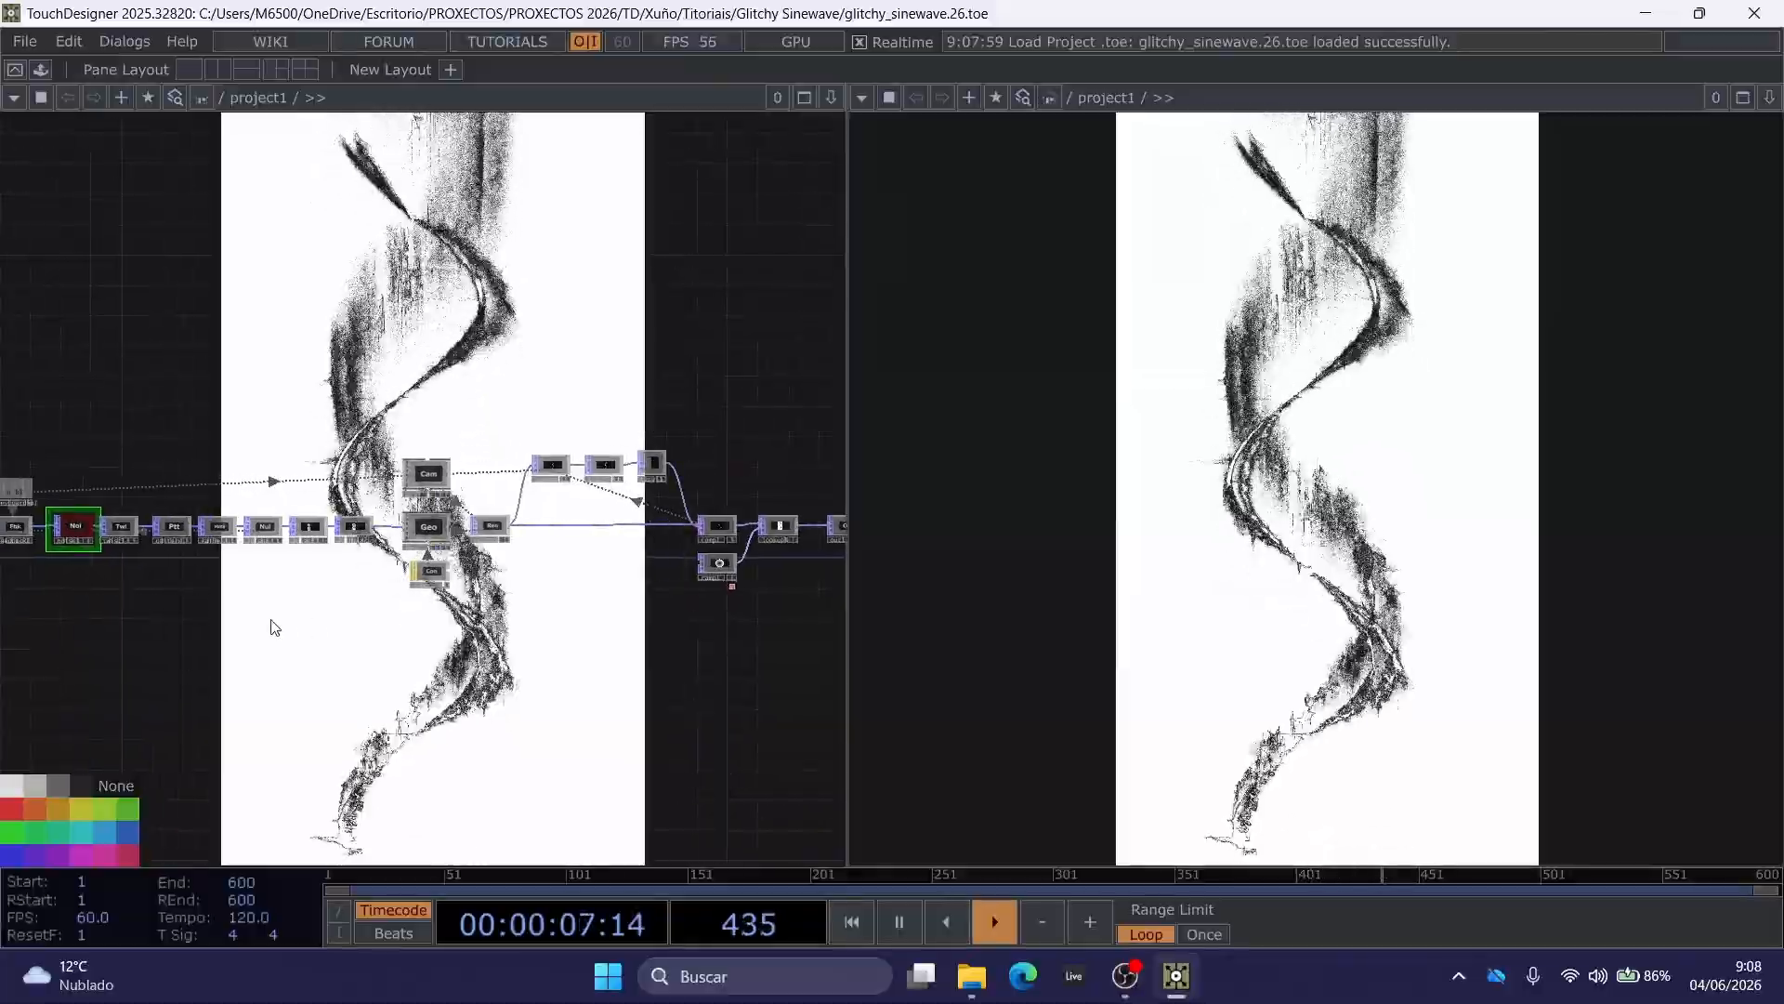
left_click_drag(270, 623, 425, 612)
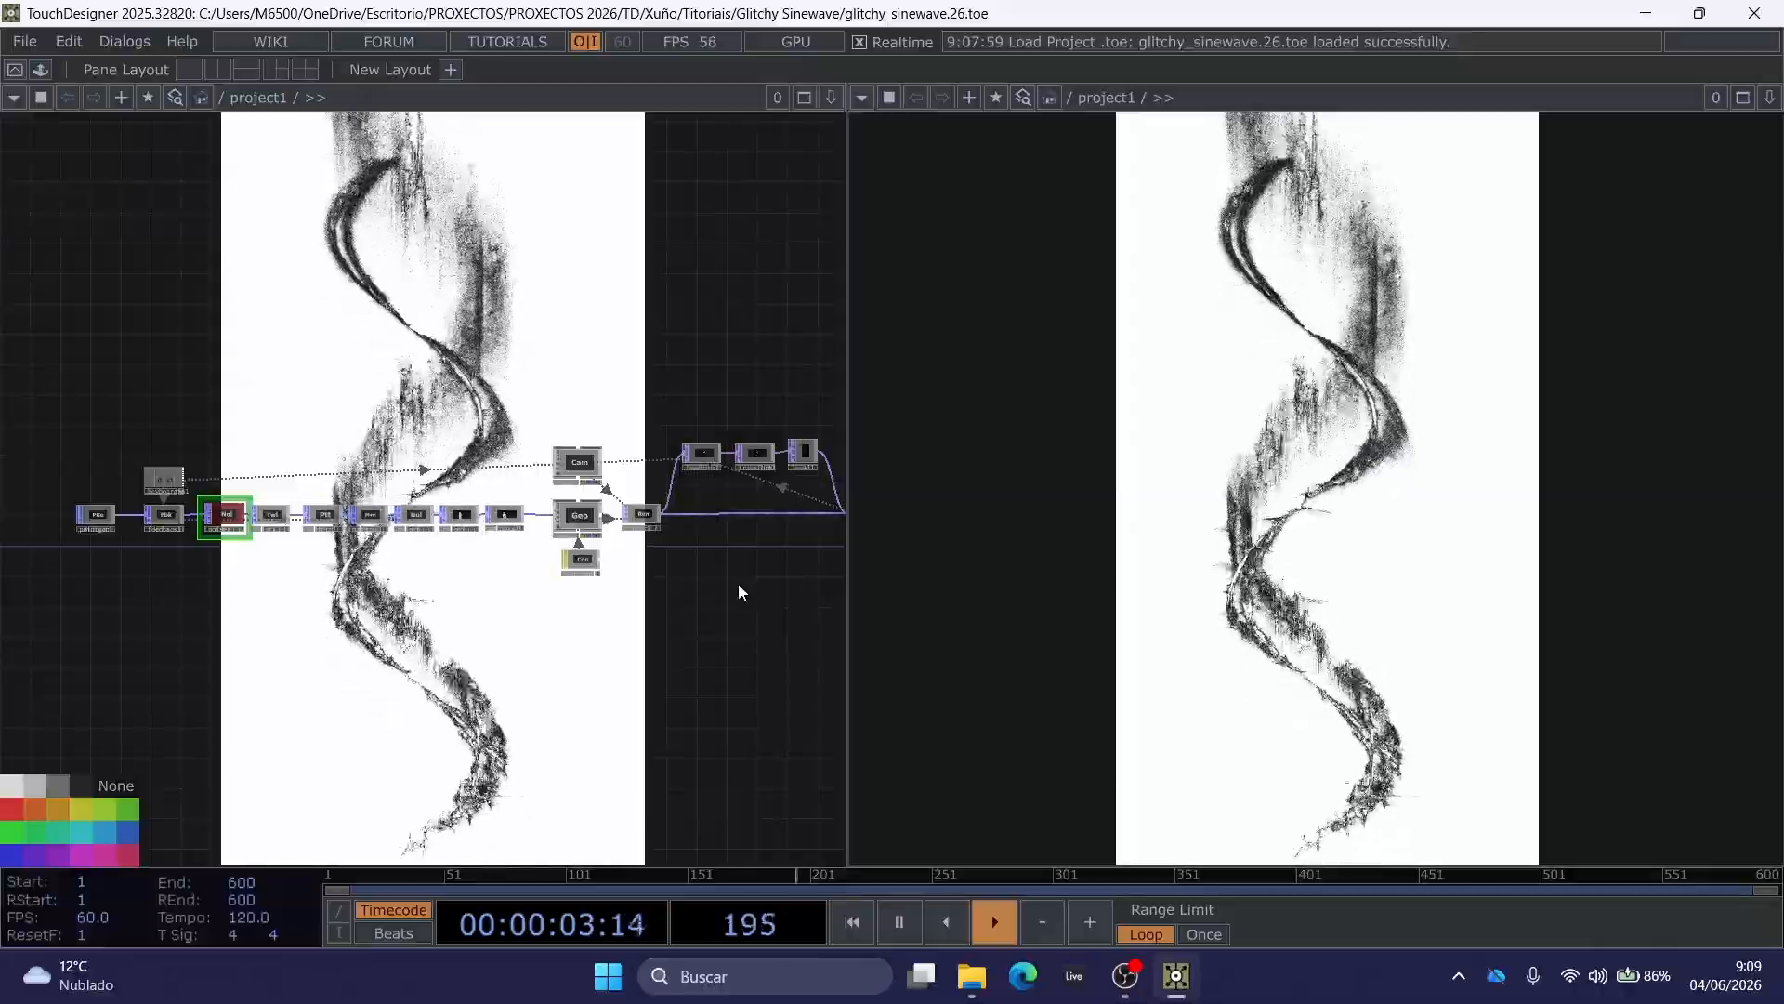
left_click_drag(677, 586, 392, 588)
left_click_drag(713, 653, 522, 644)
left_click_drag(378, 679, 479, 673)
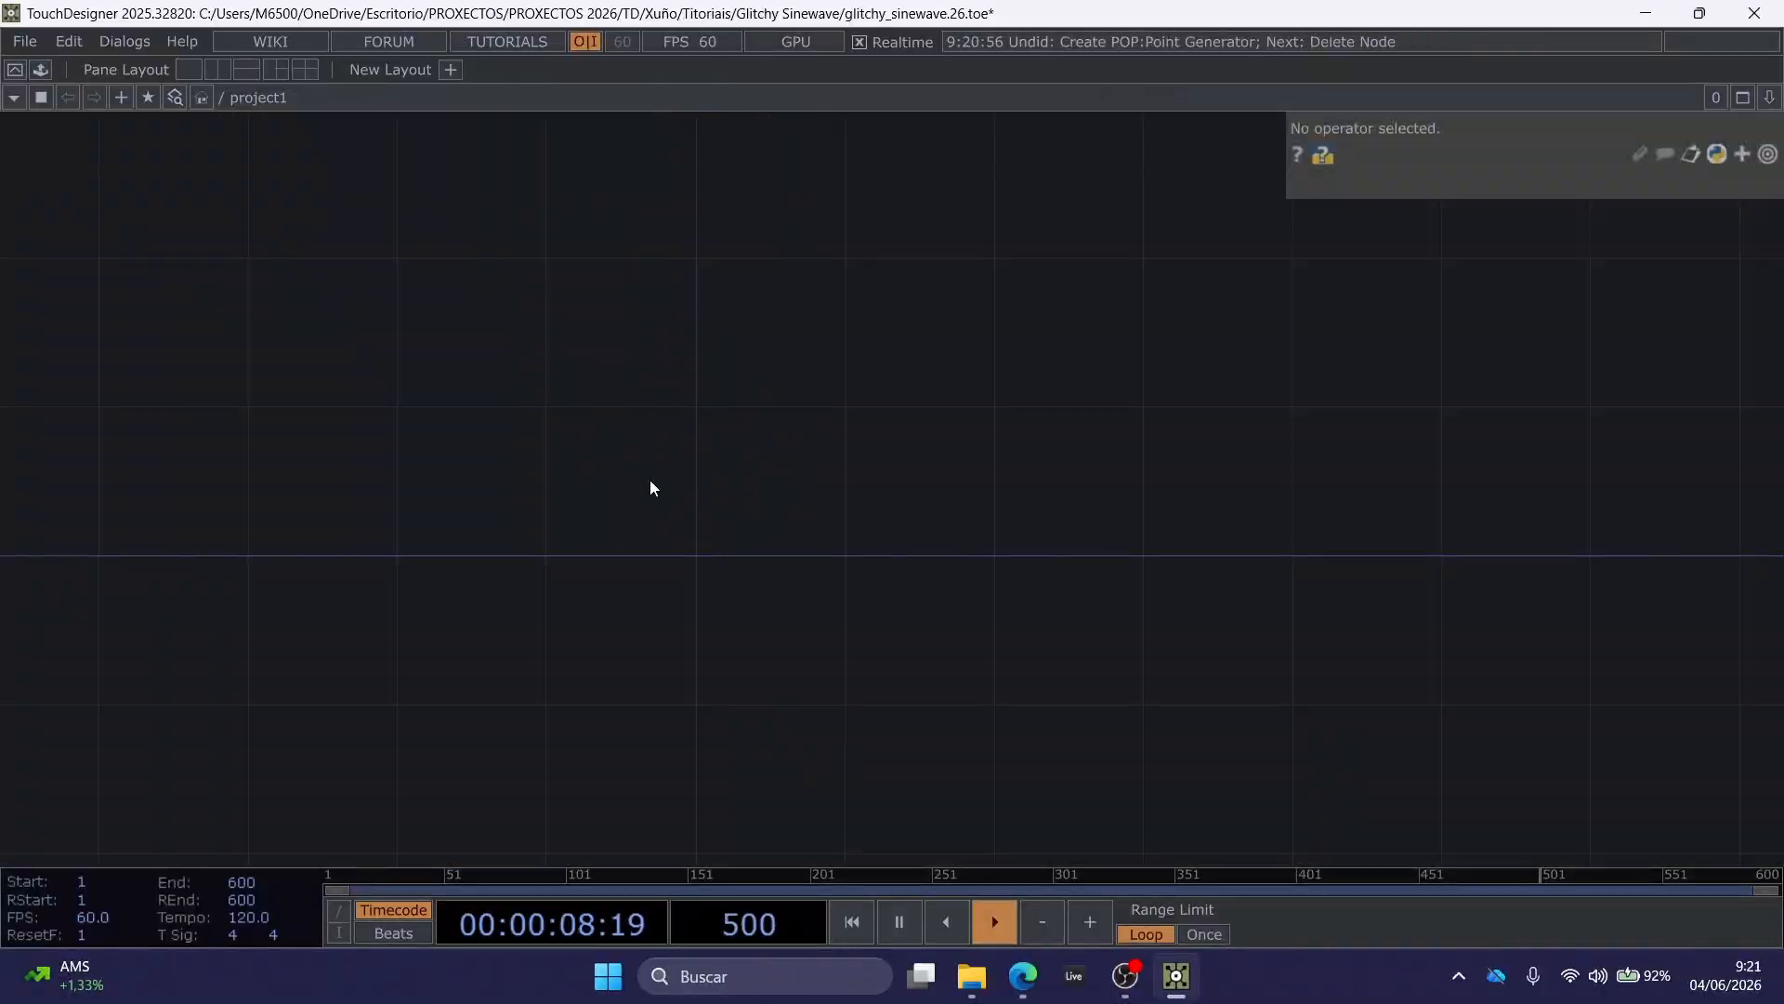
Add a Point Generator POP to the empty project1 network.
left_click_drag(650, 481, 661, 520)
right_click(557, 576)
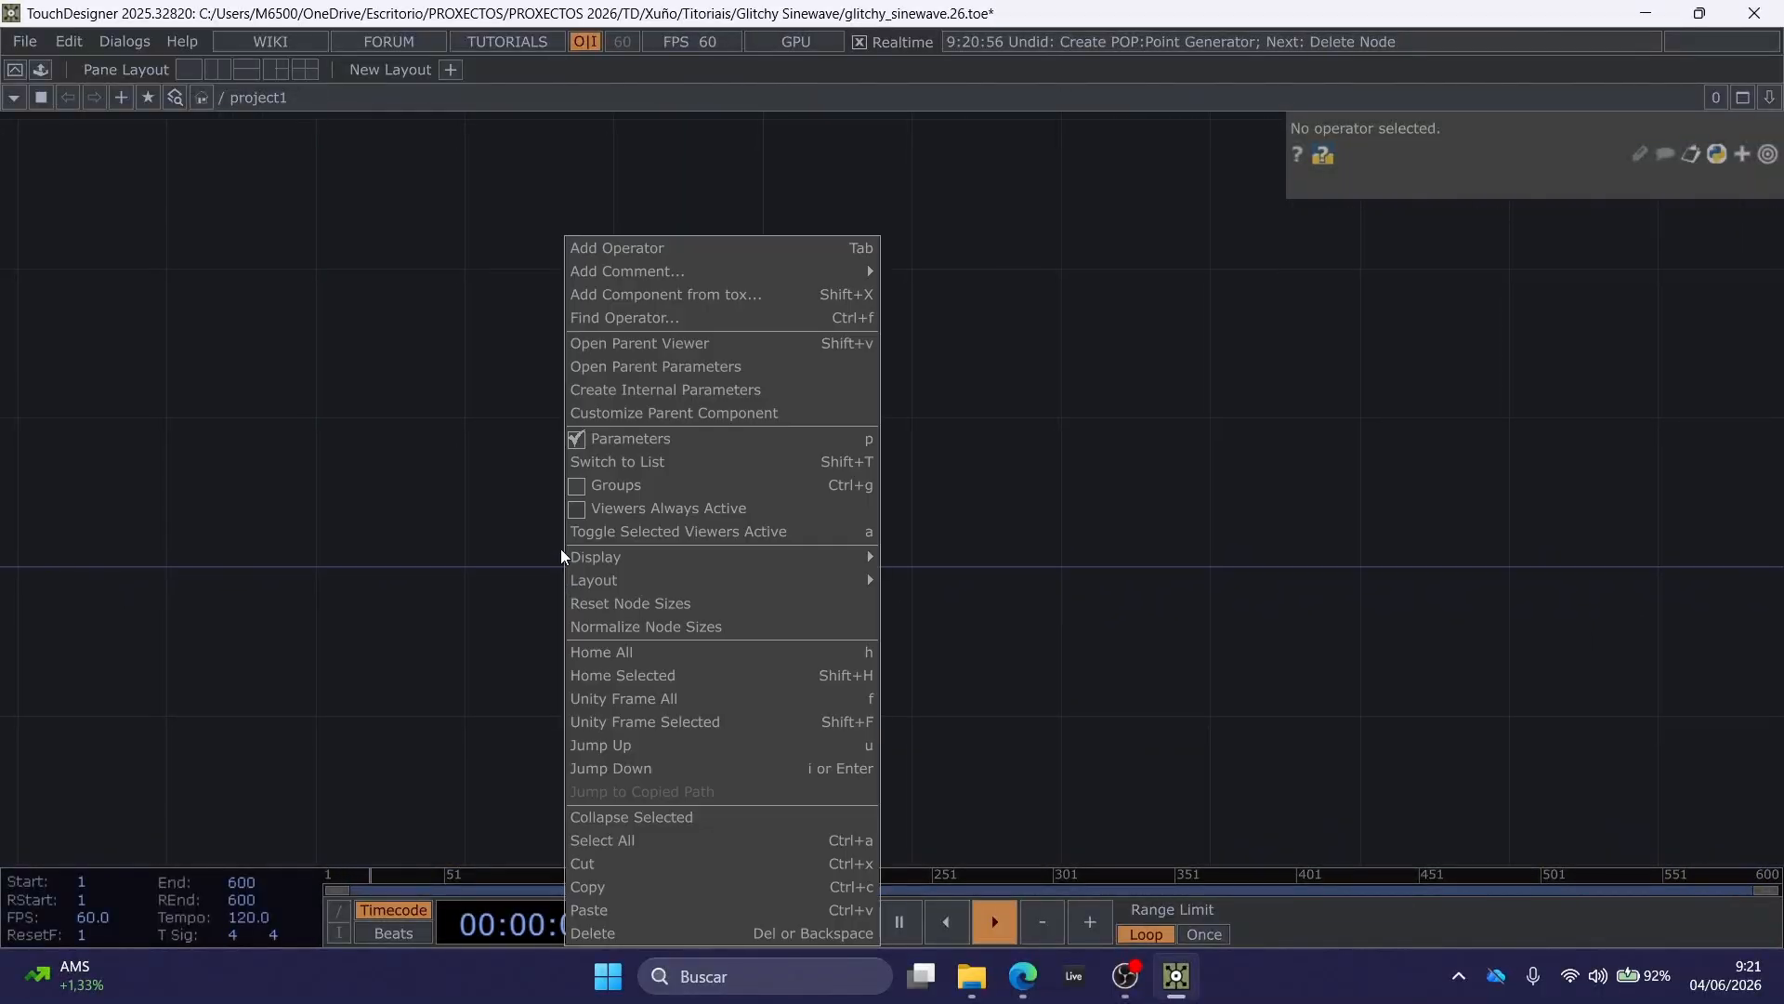
left_click(677, 238)
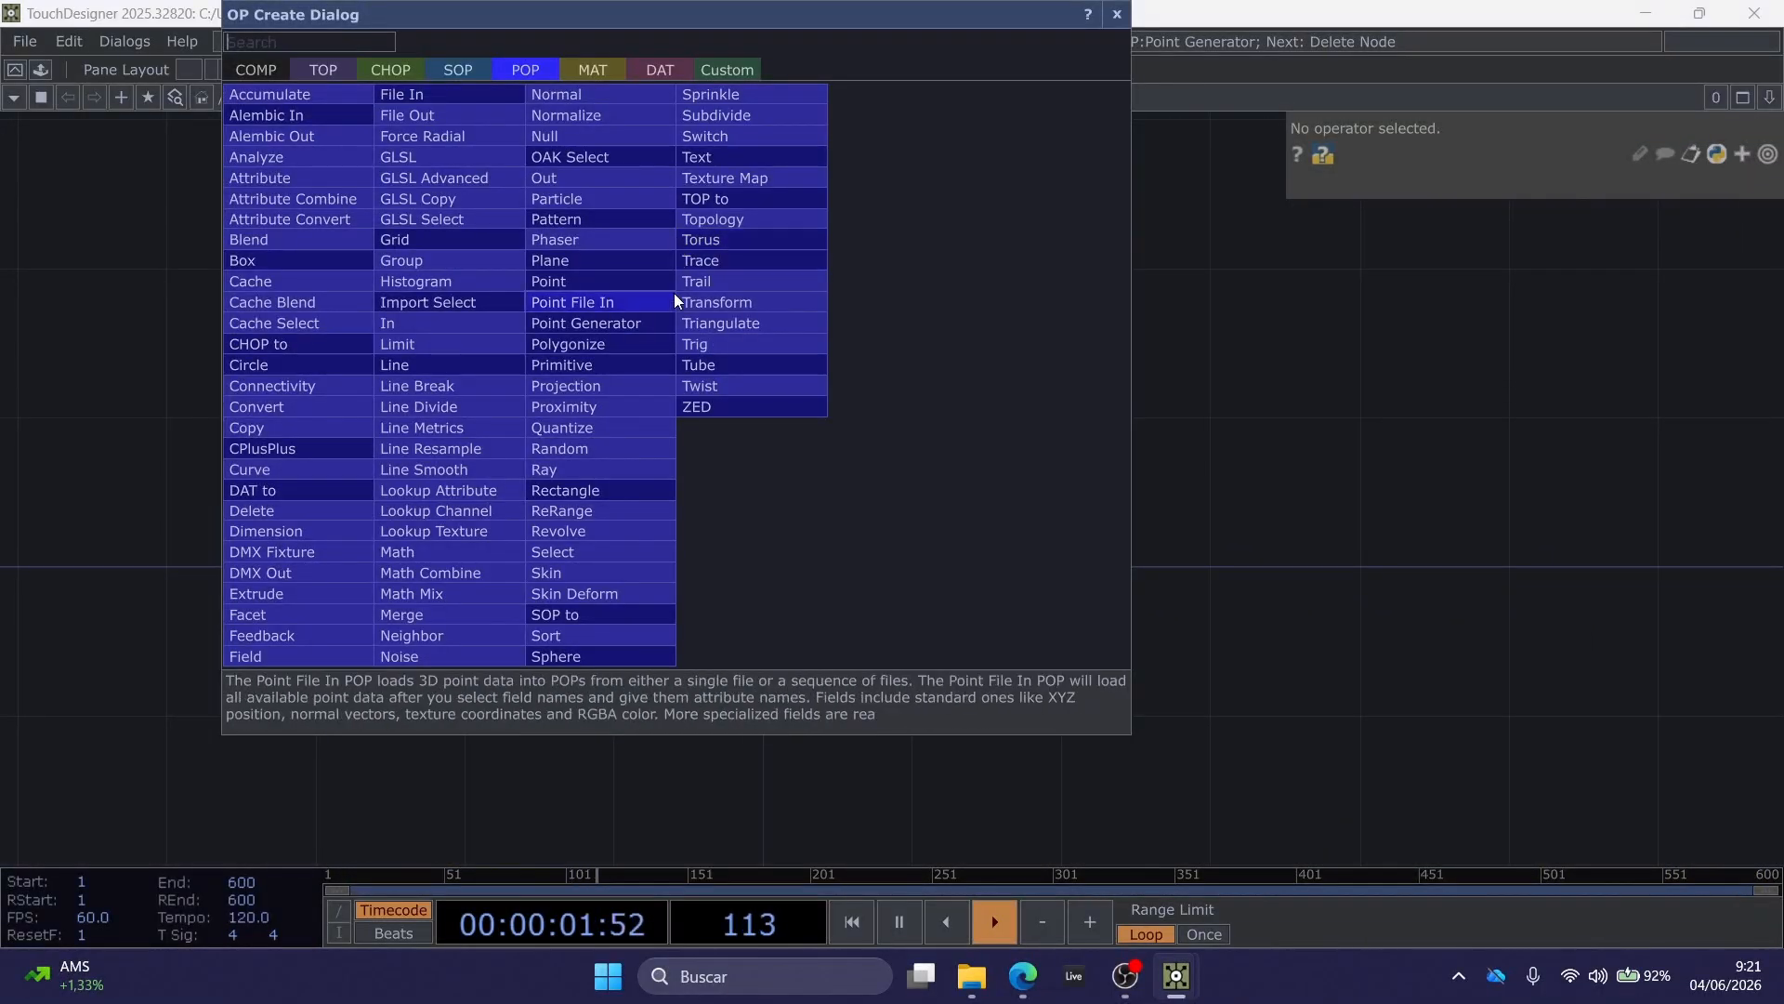
left_click(615, 322)
left_click(725, 560)
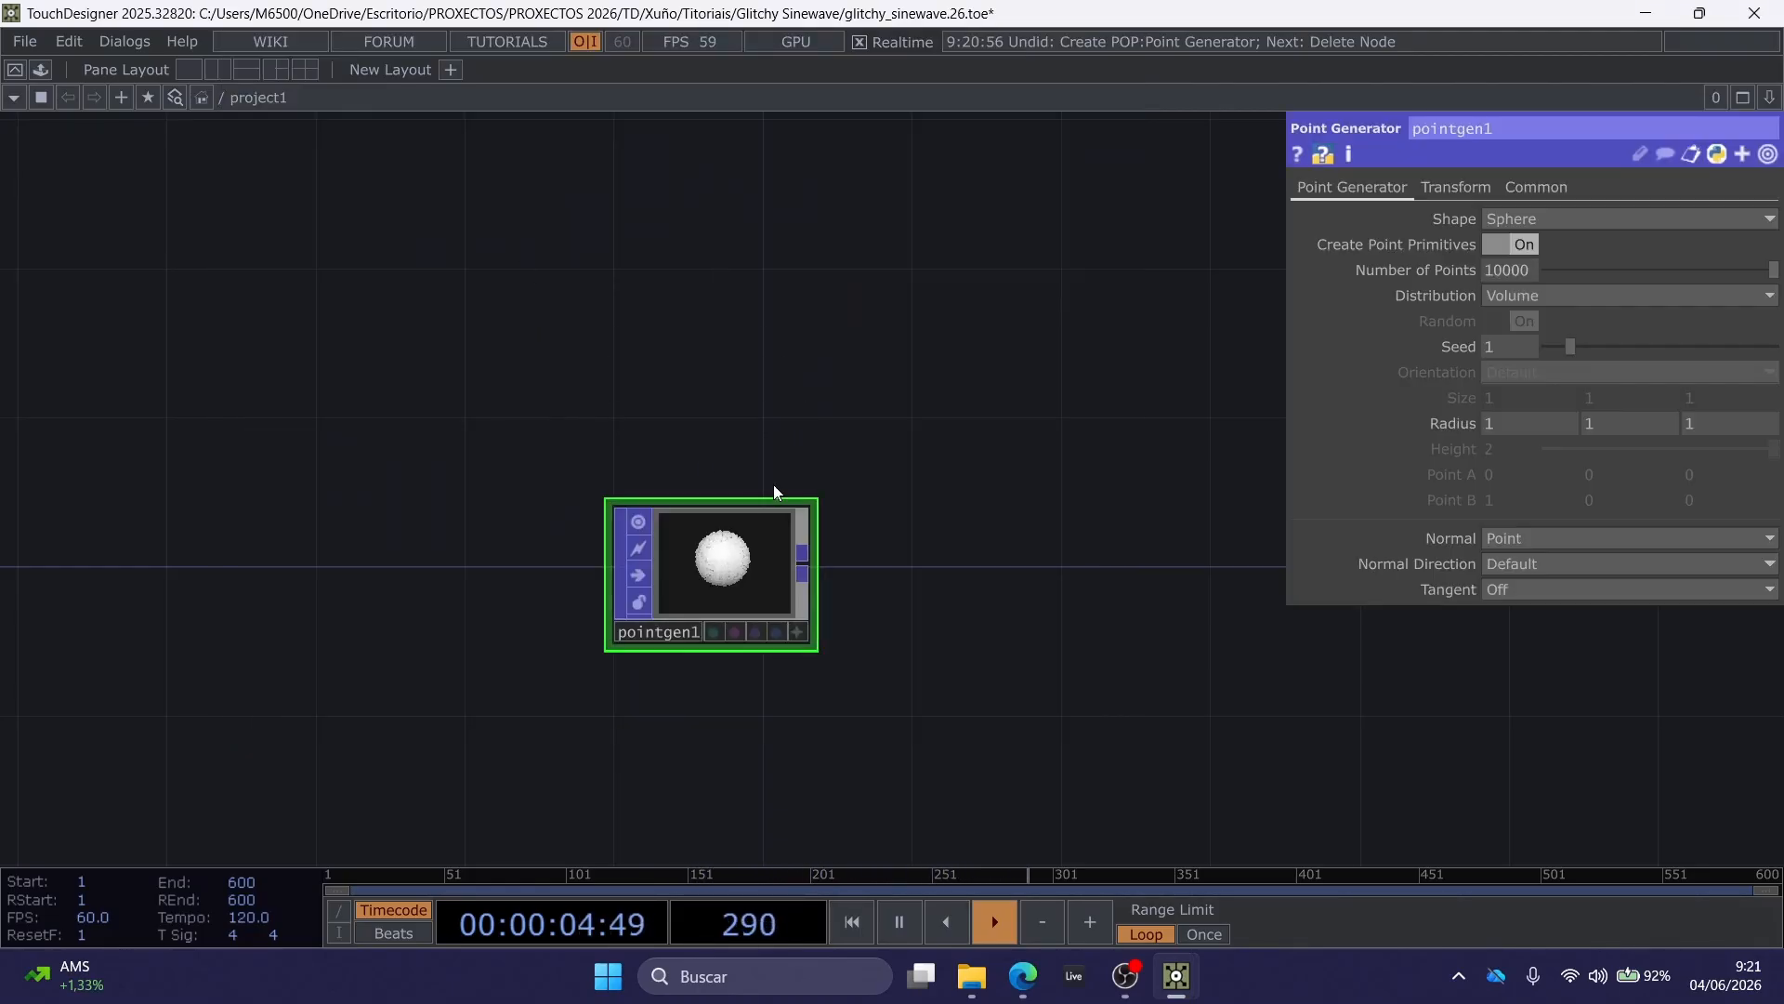
scroll(911, 405, "up", 3)
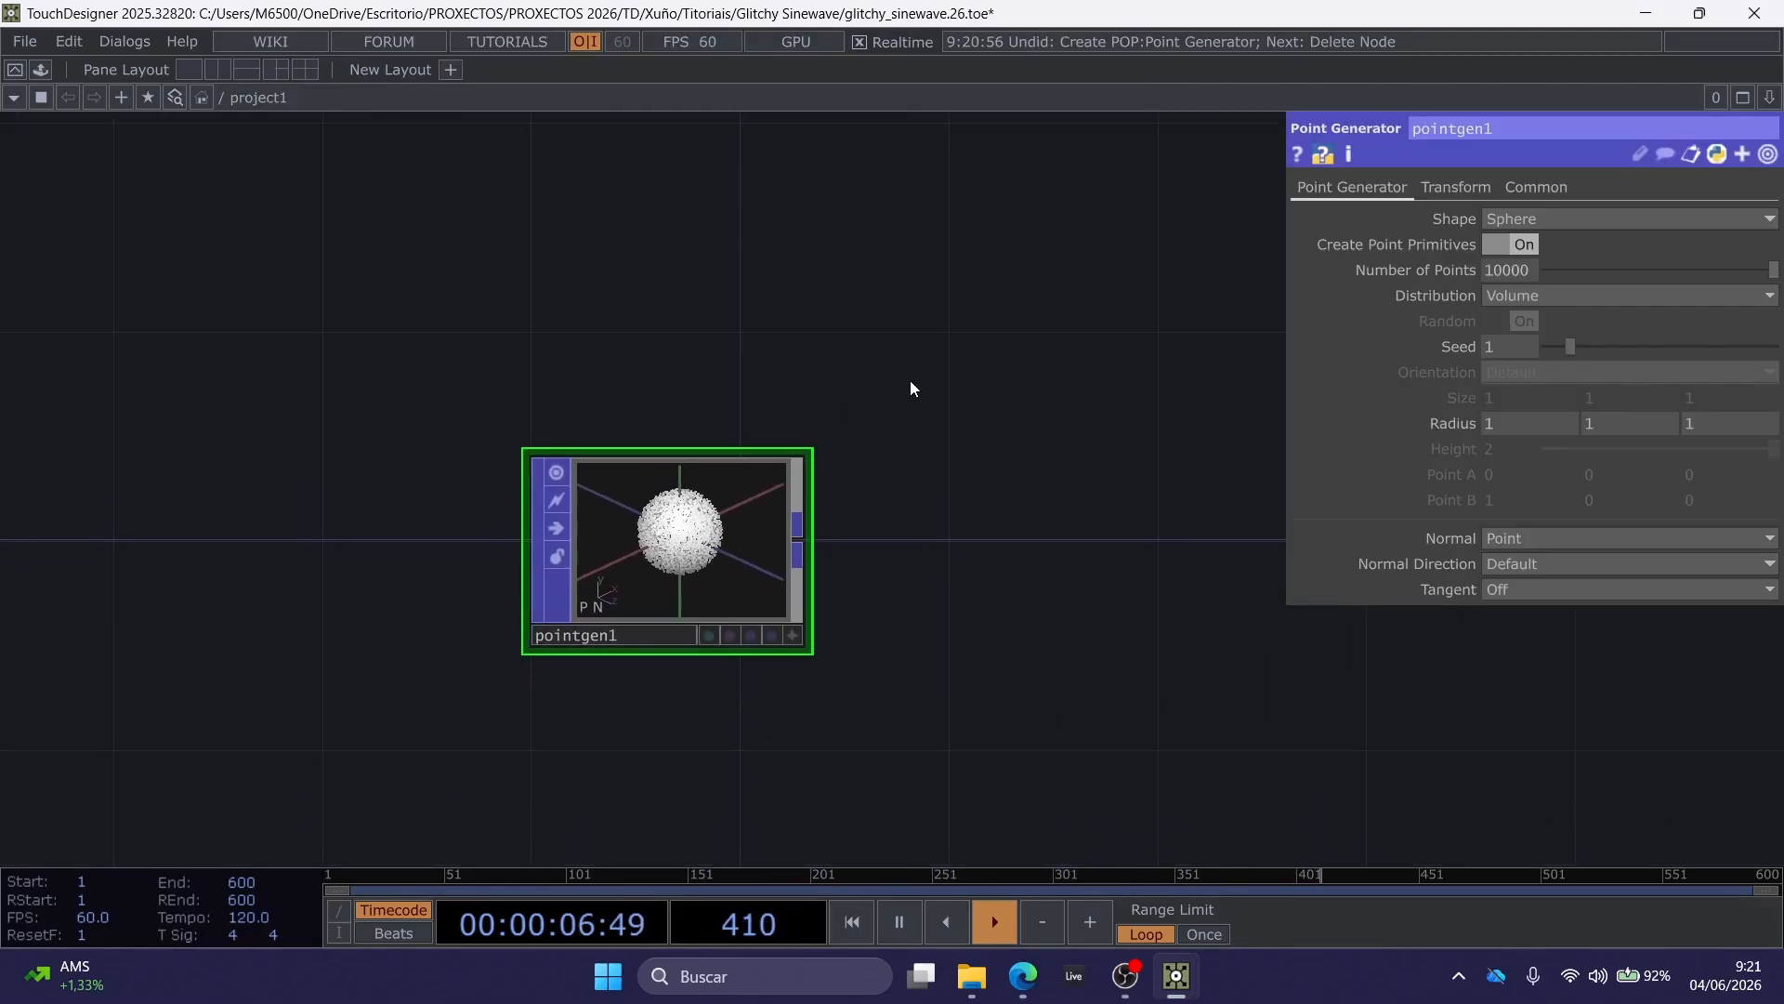
Set the Point Generator's number of points to 1000000.
left_click(1409, 271)
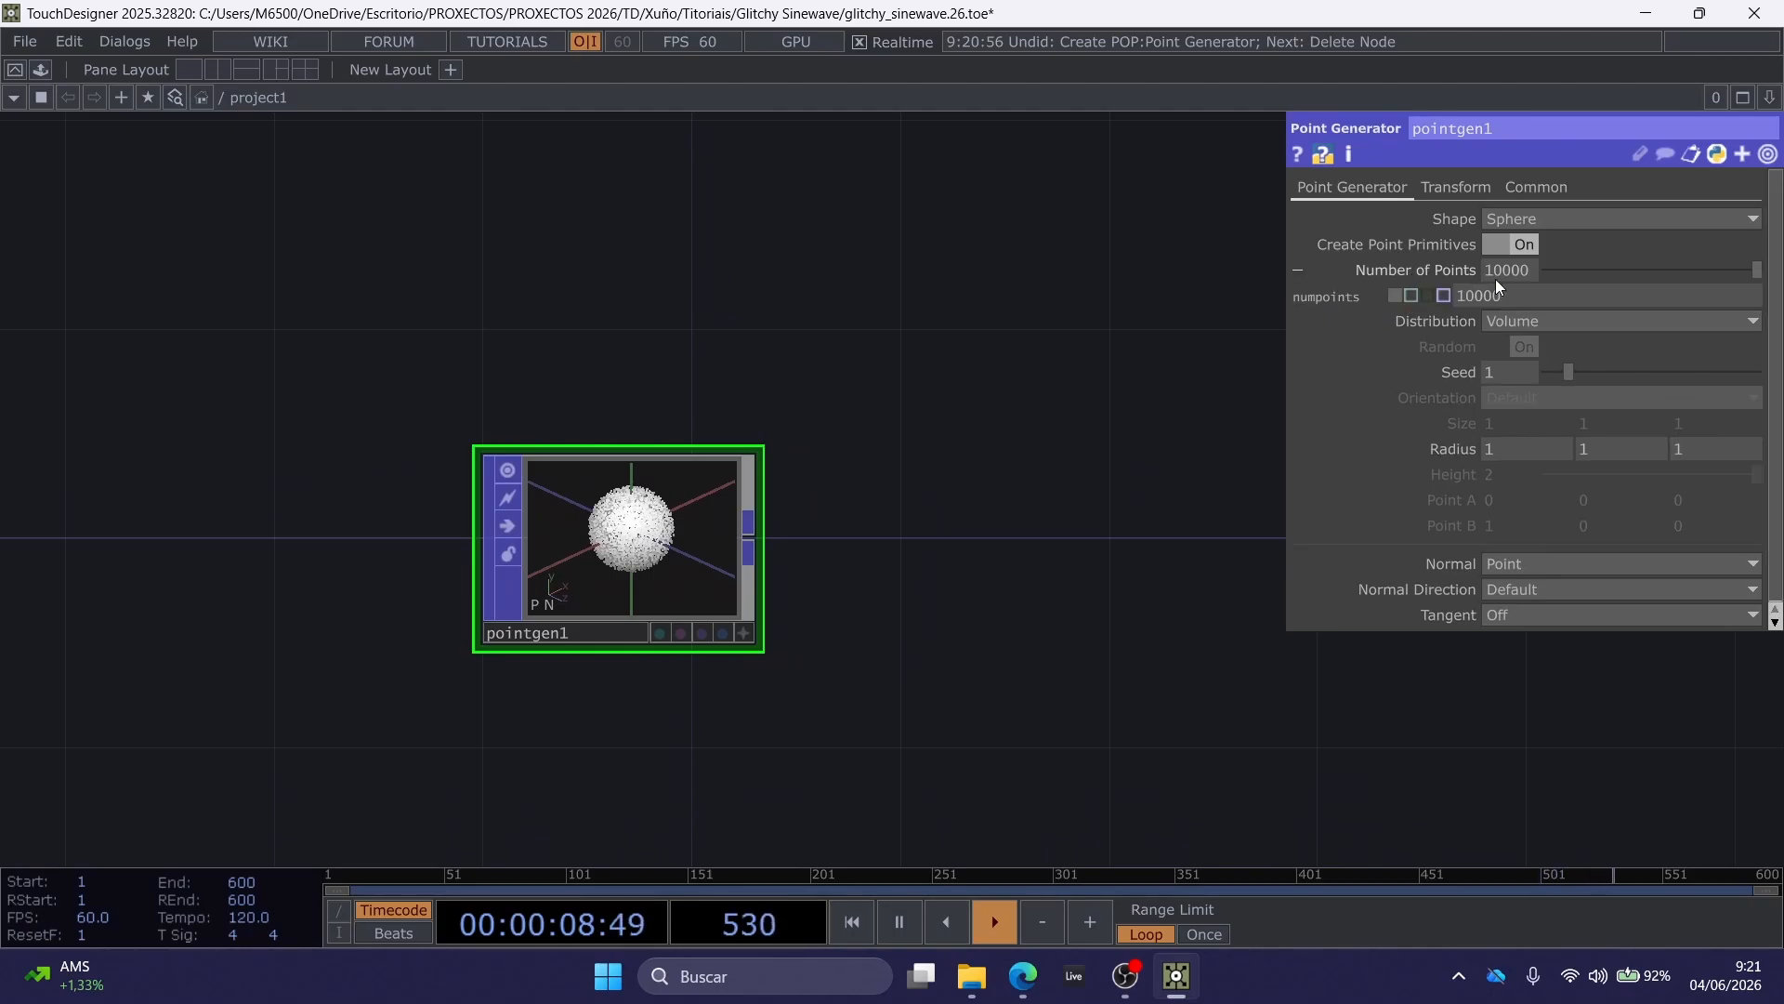
left_click(1511, 295)
type("00")
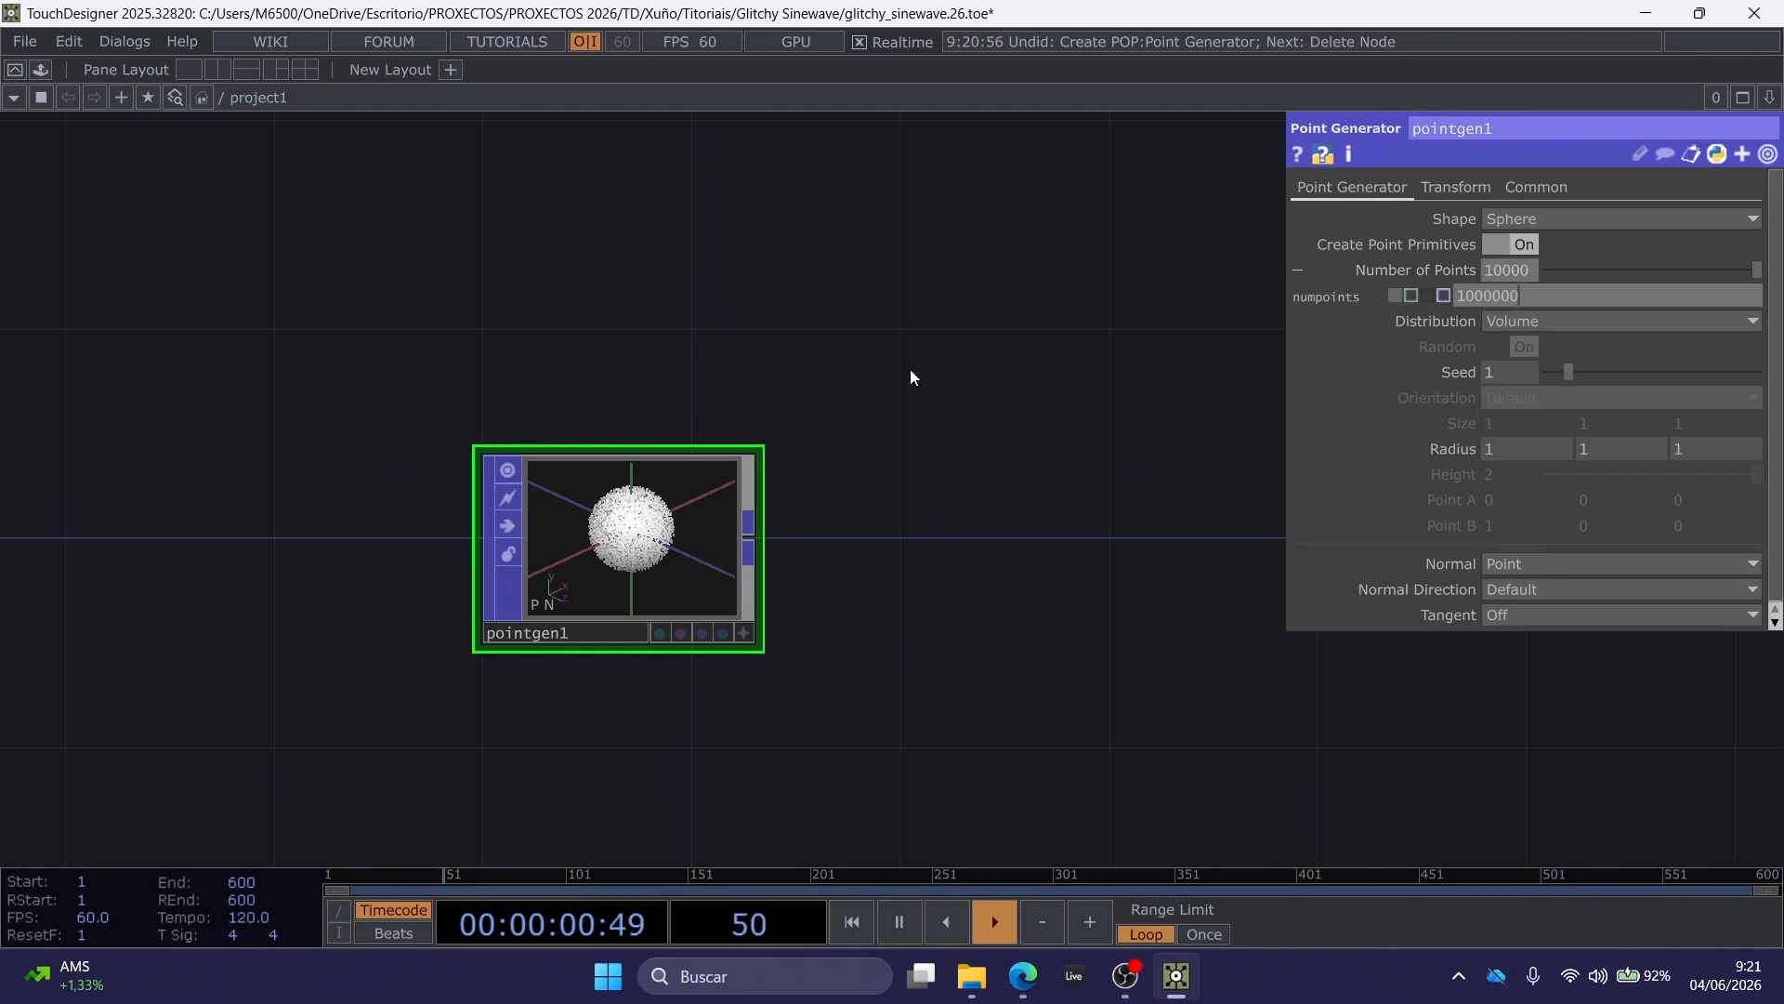
key("Return")
scroll(888, 415, "up", 2)
mouse_move(713, 376)
left_mouse_down()
mouse_move(680, 366)
mouse_move(703, 355)
left_mouse_up()
key("p")
scroll(758, 347, "down", 2)
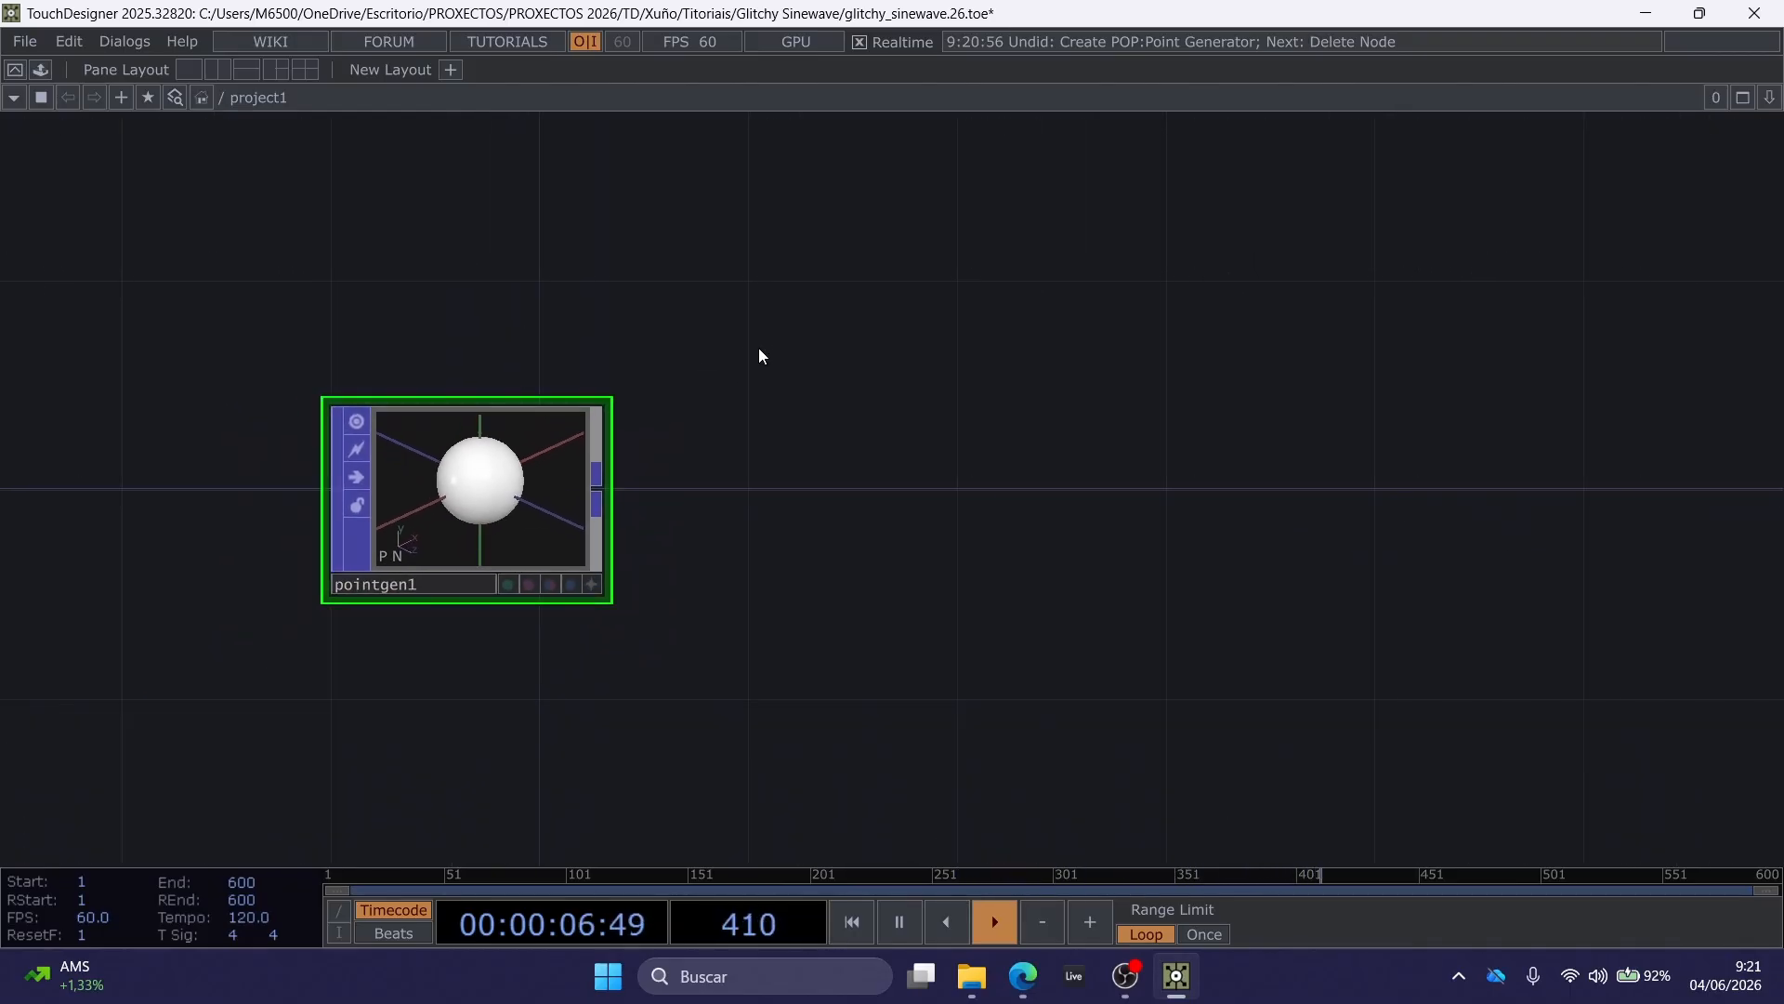
key("p")
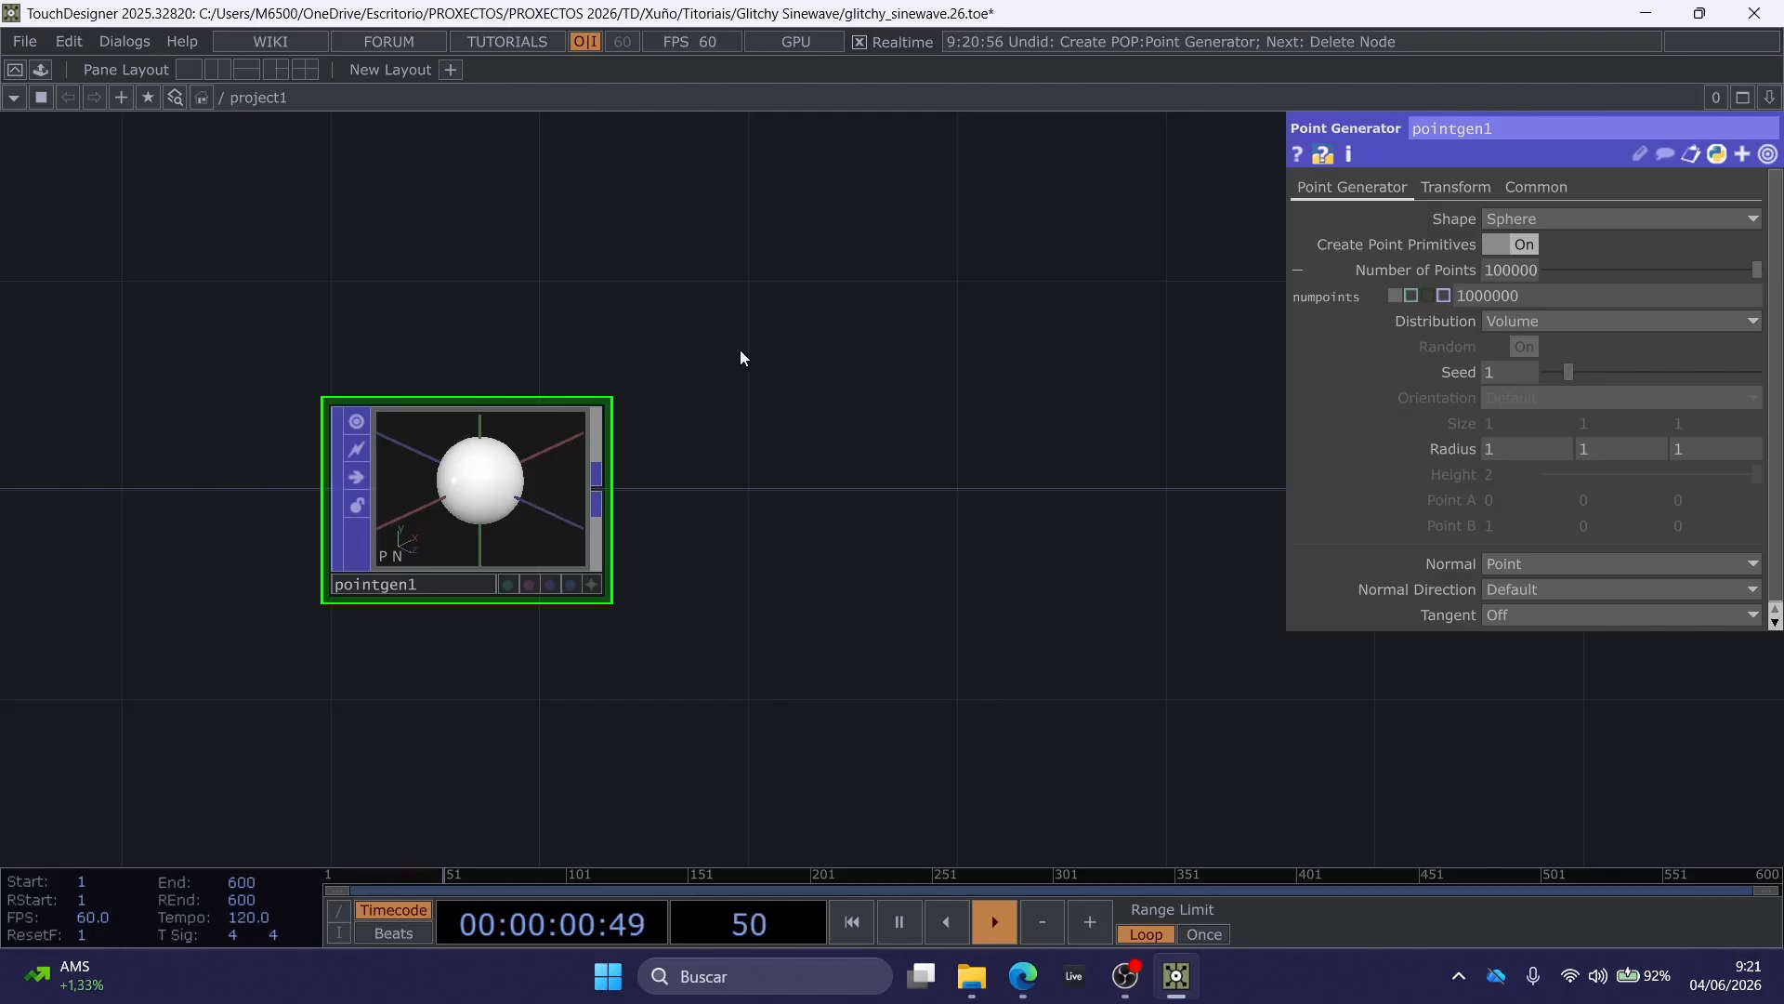
Add a Pattern POP fed by the Point Generator's output, placed well clear of it in the network.
left_click_drag(737, 352, 649, 359)
key("Tab")
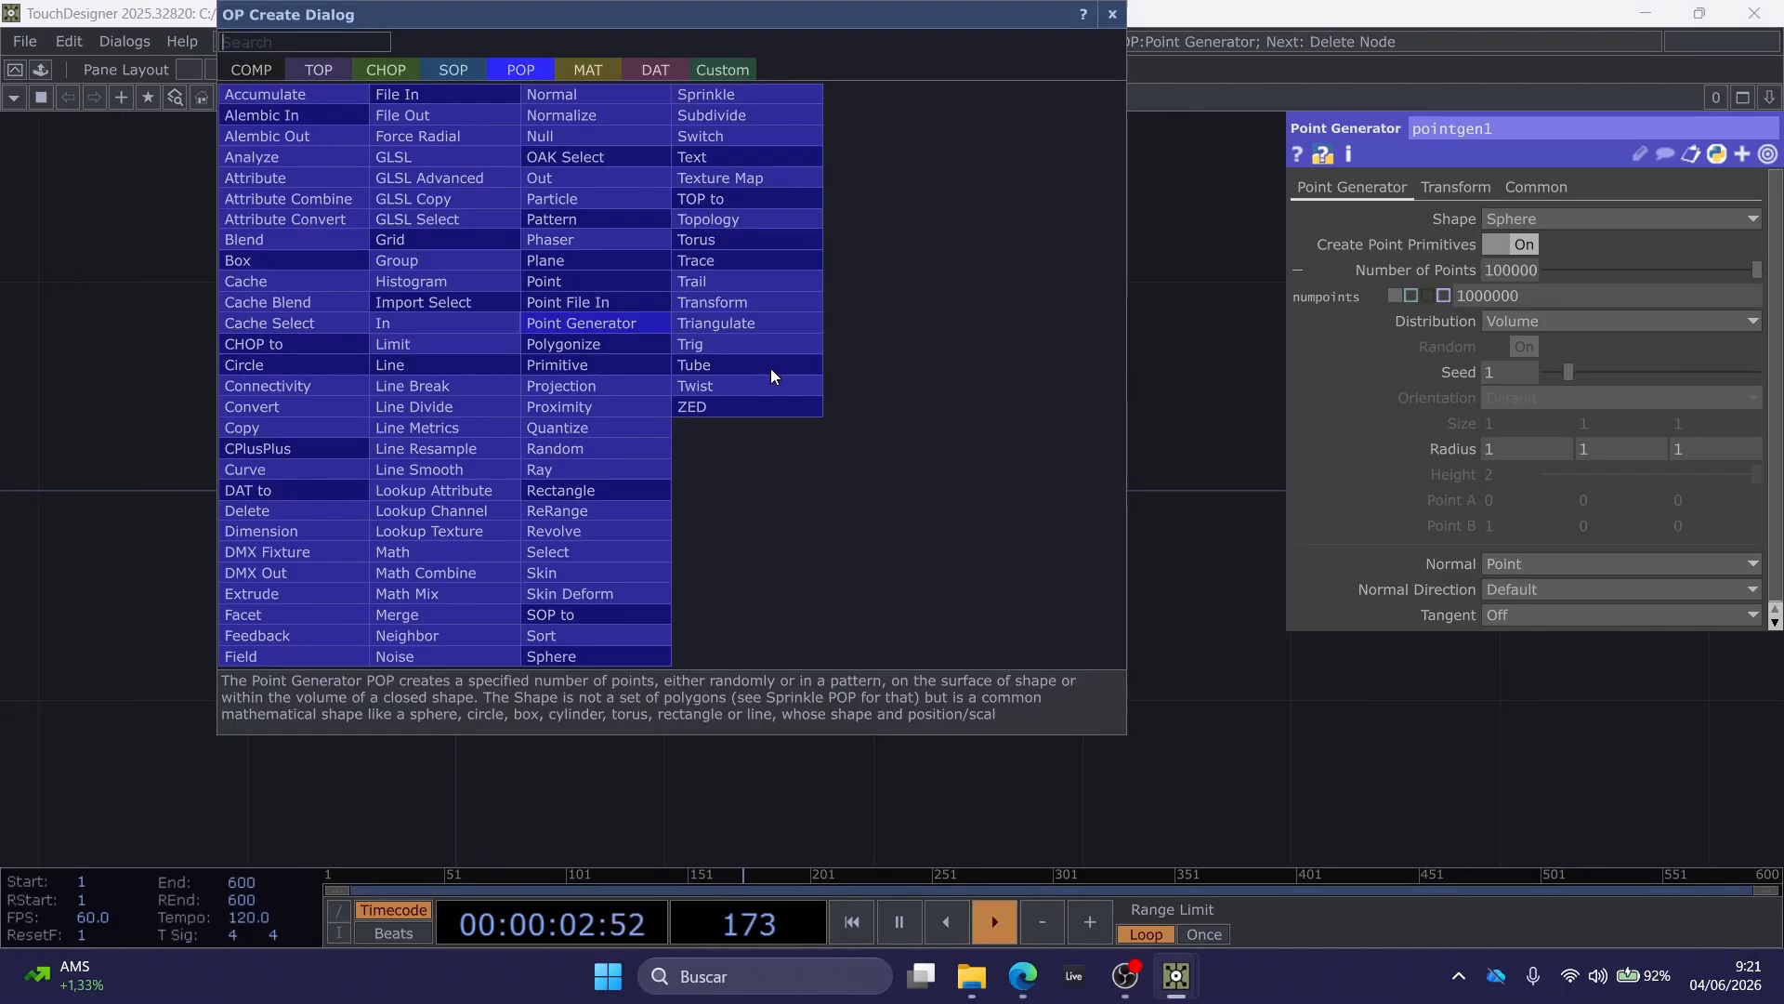
left_click(1112, 14)
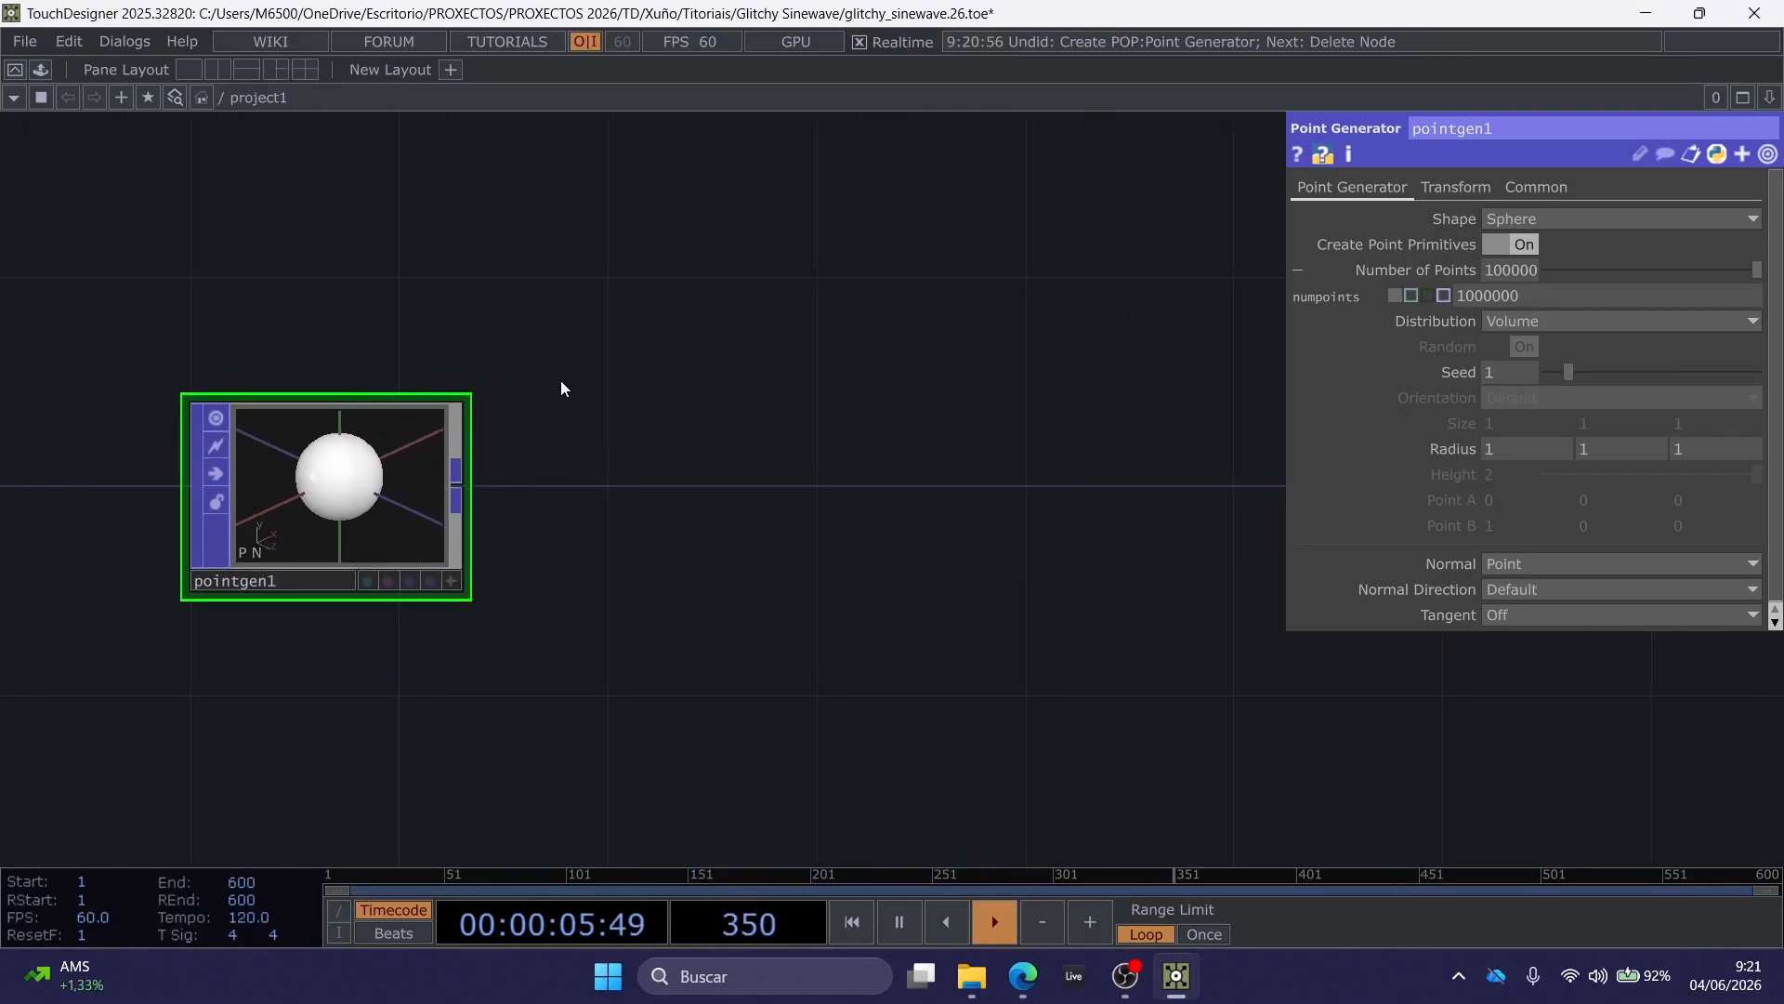
right_click(464, 484)
type("p")
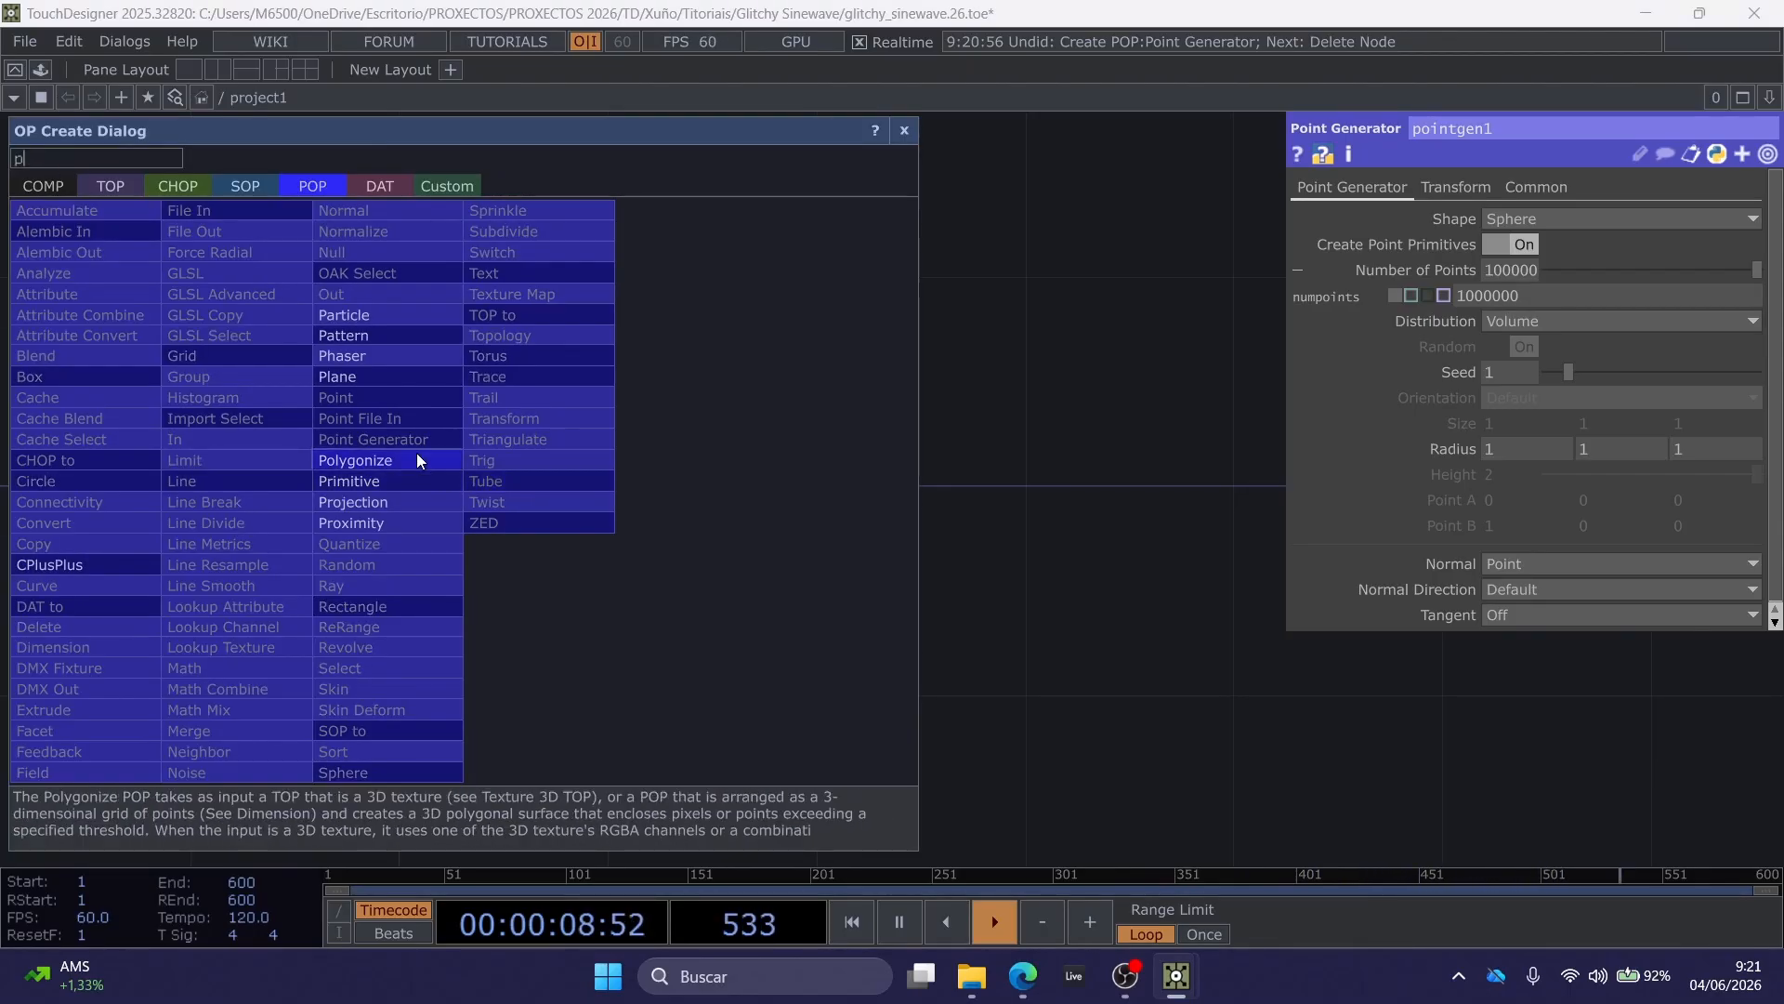
left_click(388, 340)
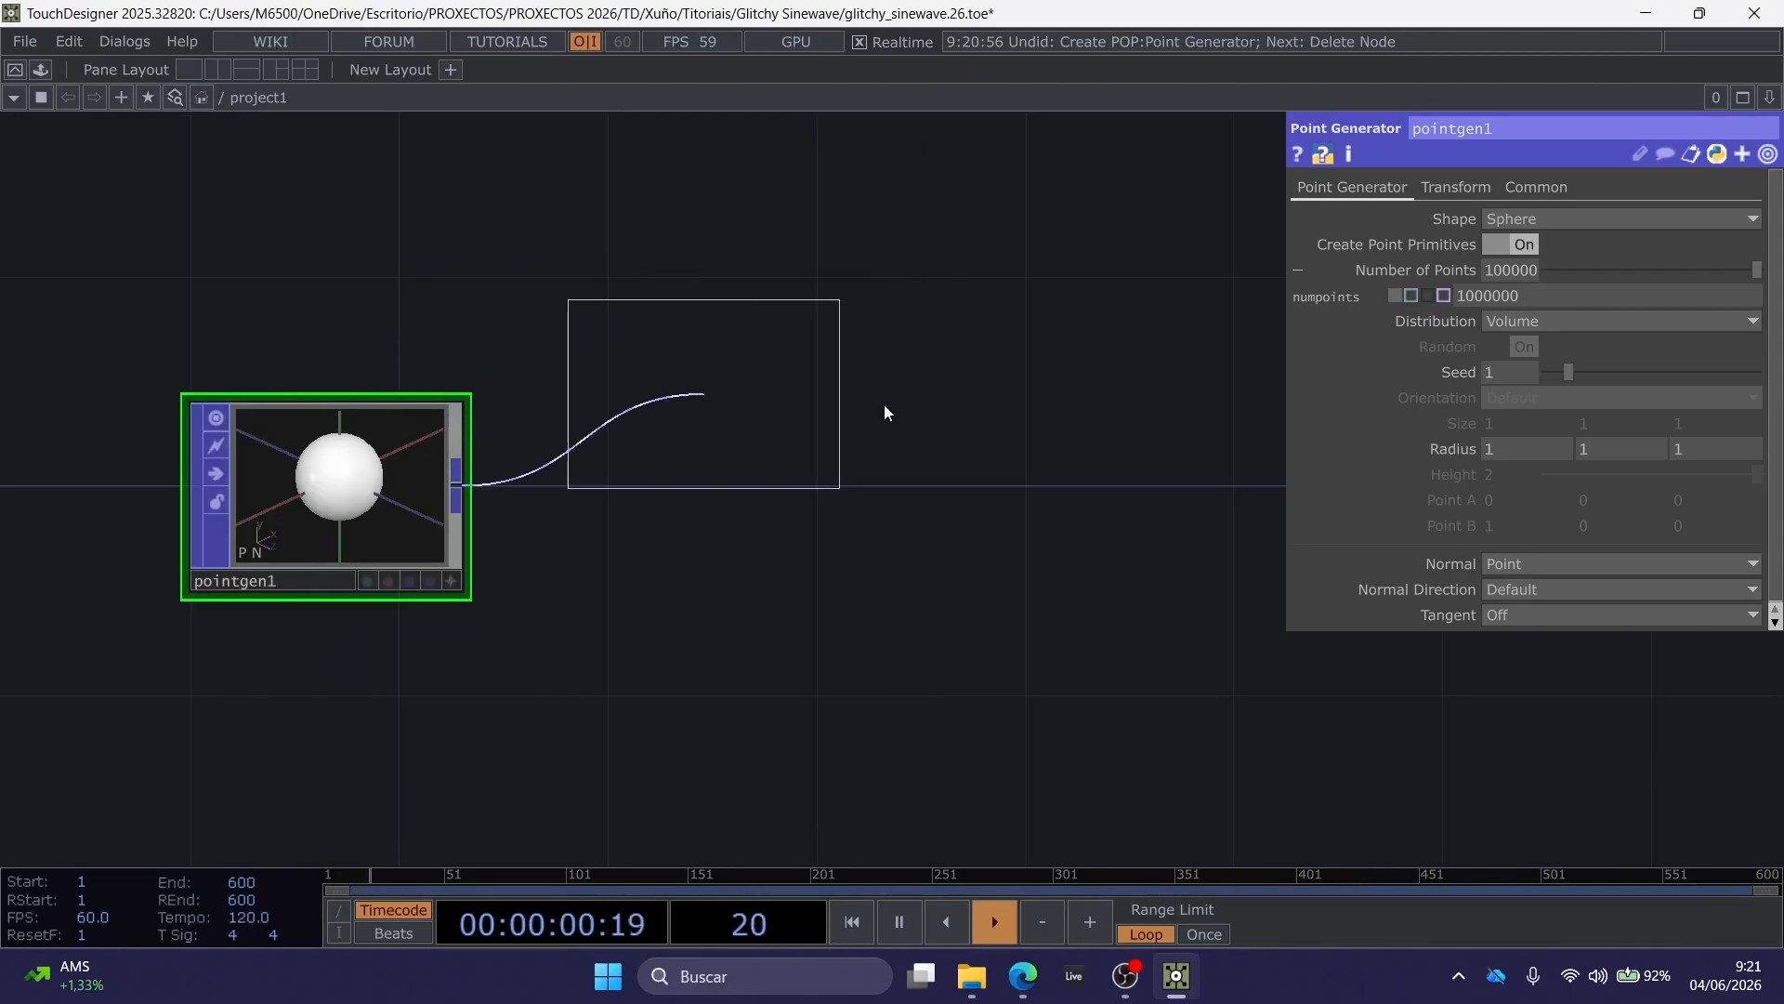
left_click(1076, 481)
left_click_drag(1058, 261, 550, 302)
left_click_drag(578, 492, 1050, 488)
left_click_drag(907, 354, 835, 352)
left_click_drag(1000, 486, 1052, 486)
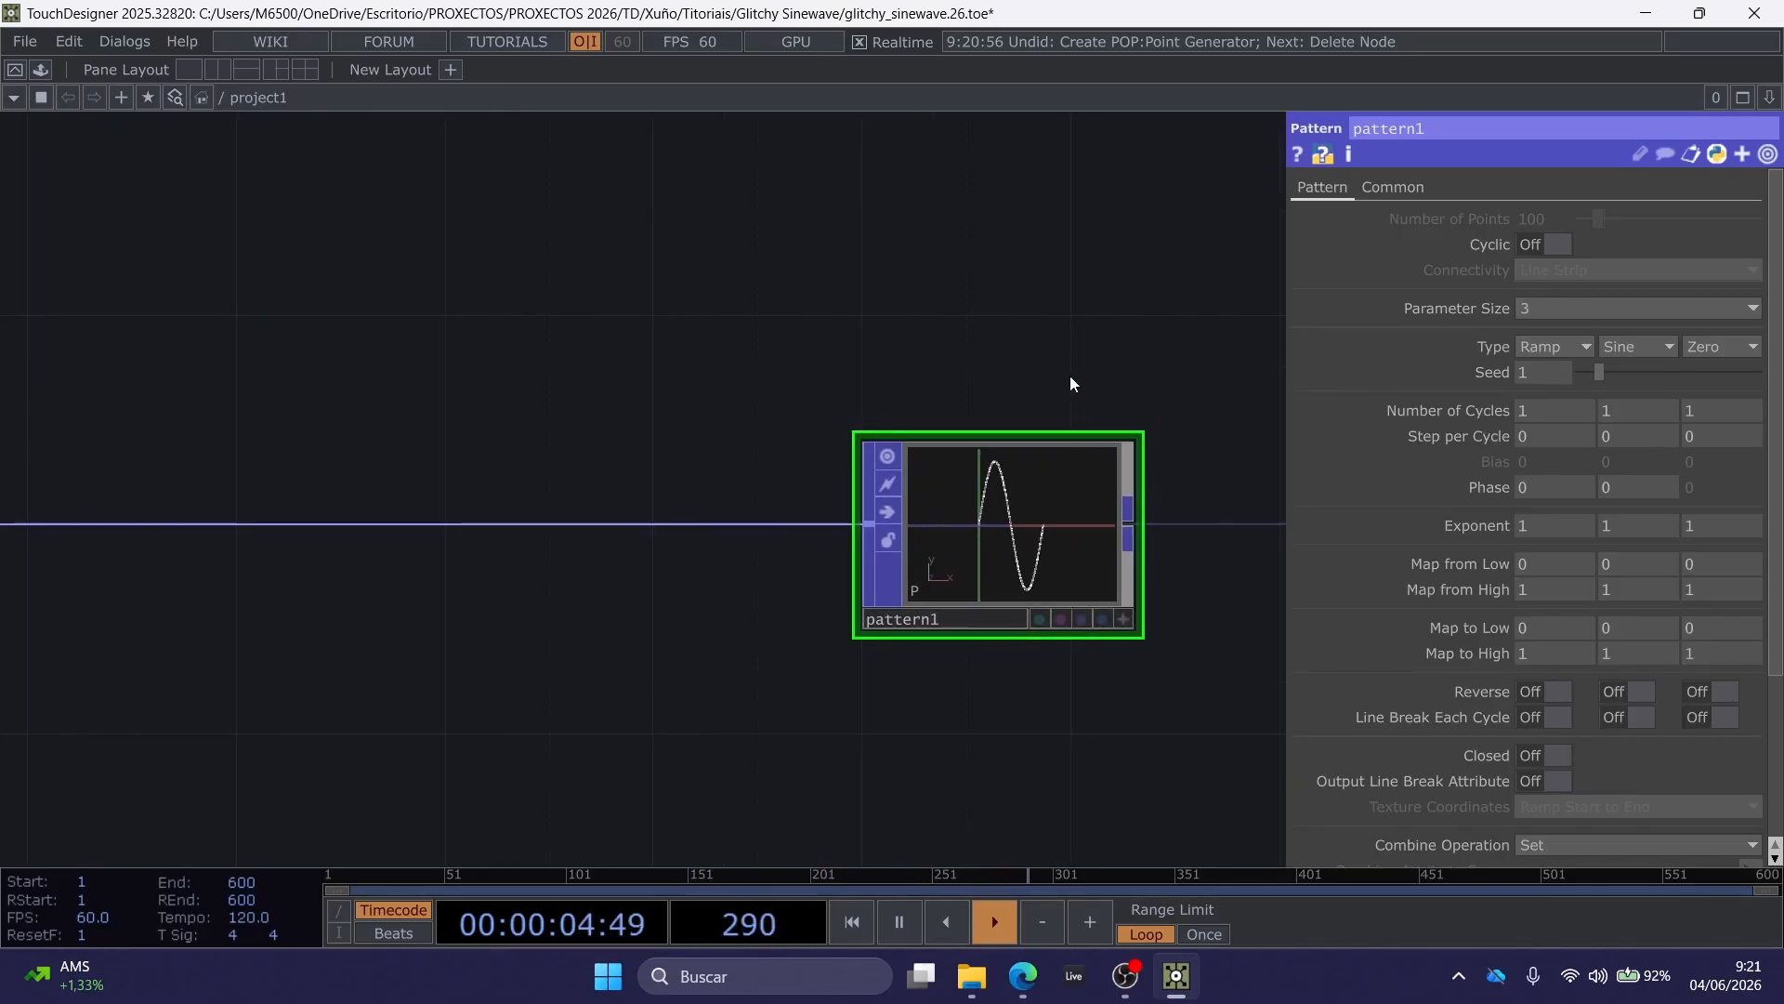
left_click_drag(1036, 344, 1003, 338)
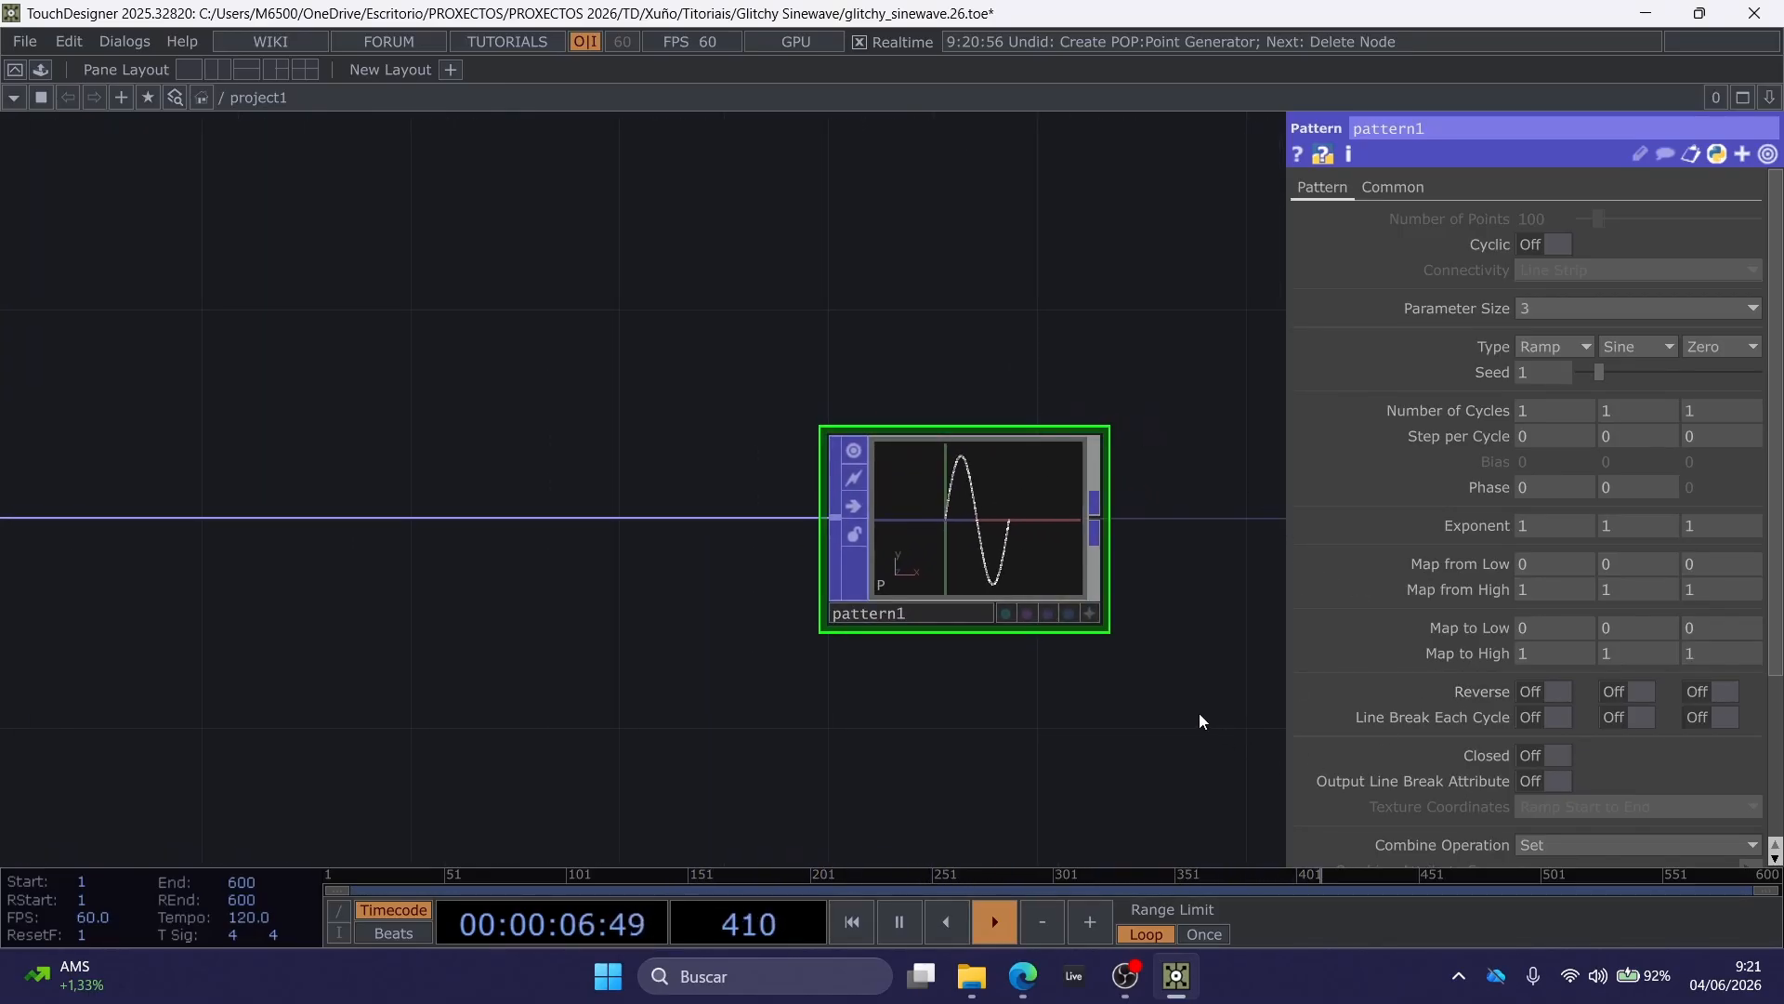
Set the Pattern POP's type to Sine for the first component and Ramp for the second.
left_click(1565, 346)
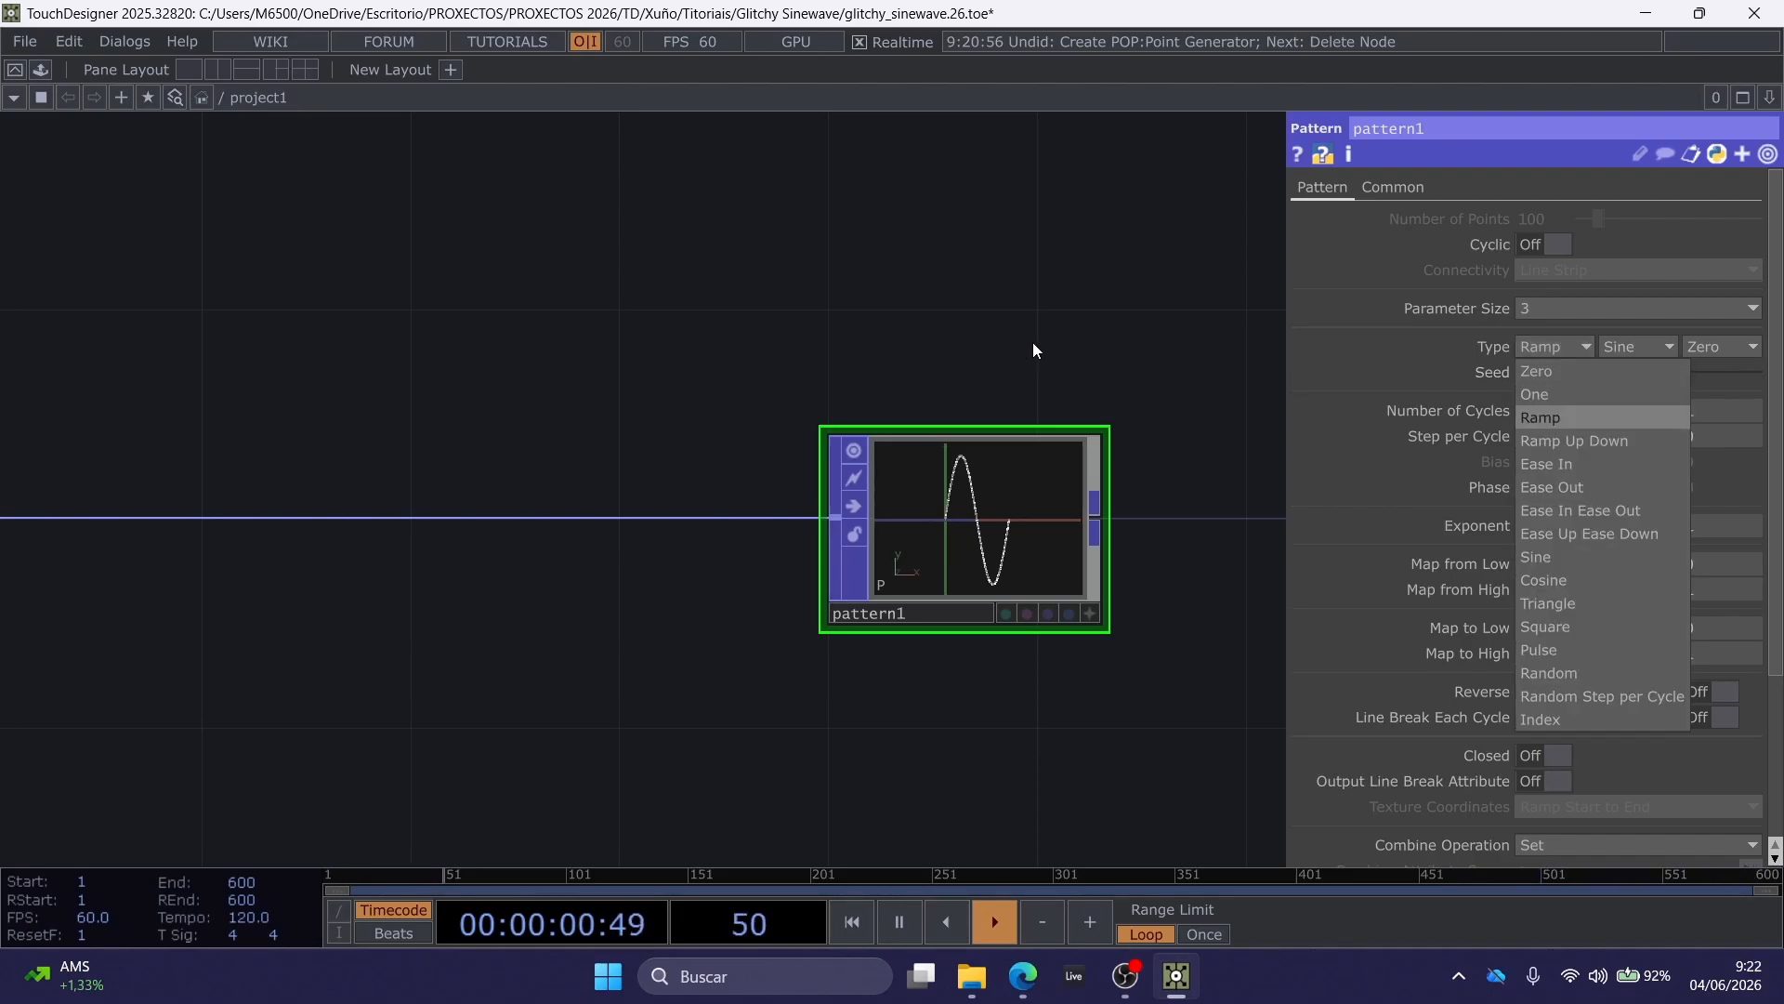
left_click(1526, 555)
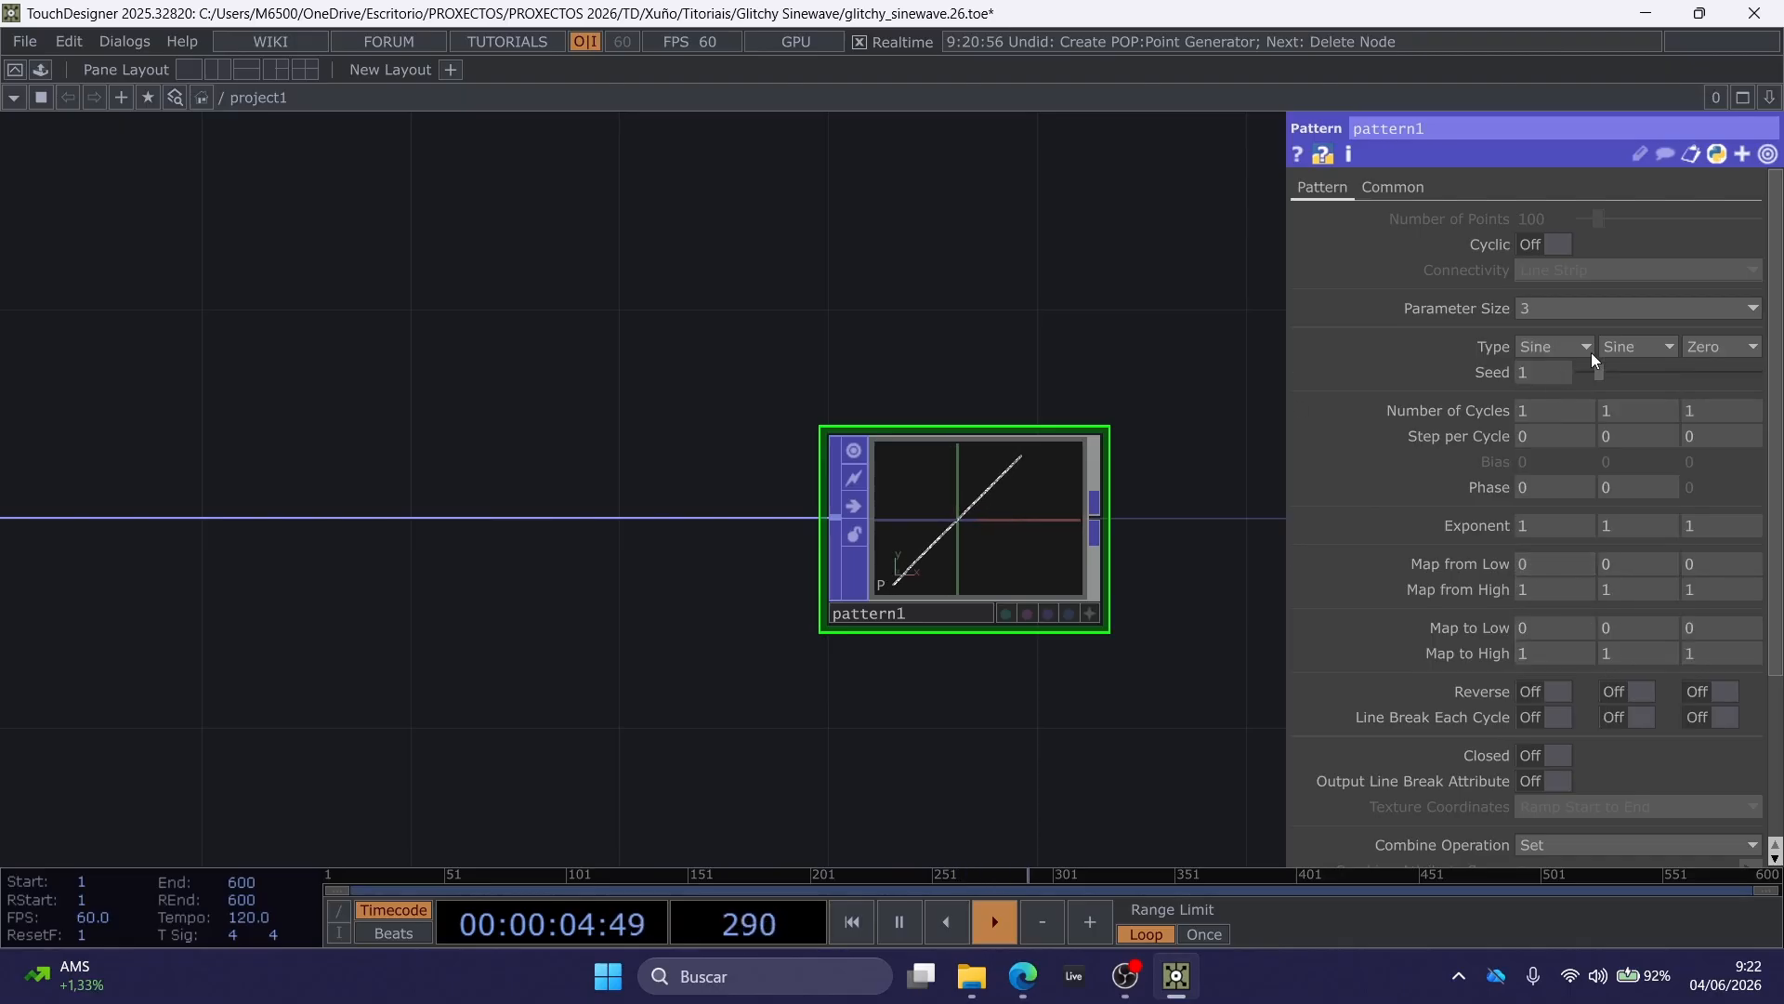
left_click(1611, 354)
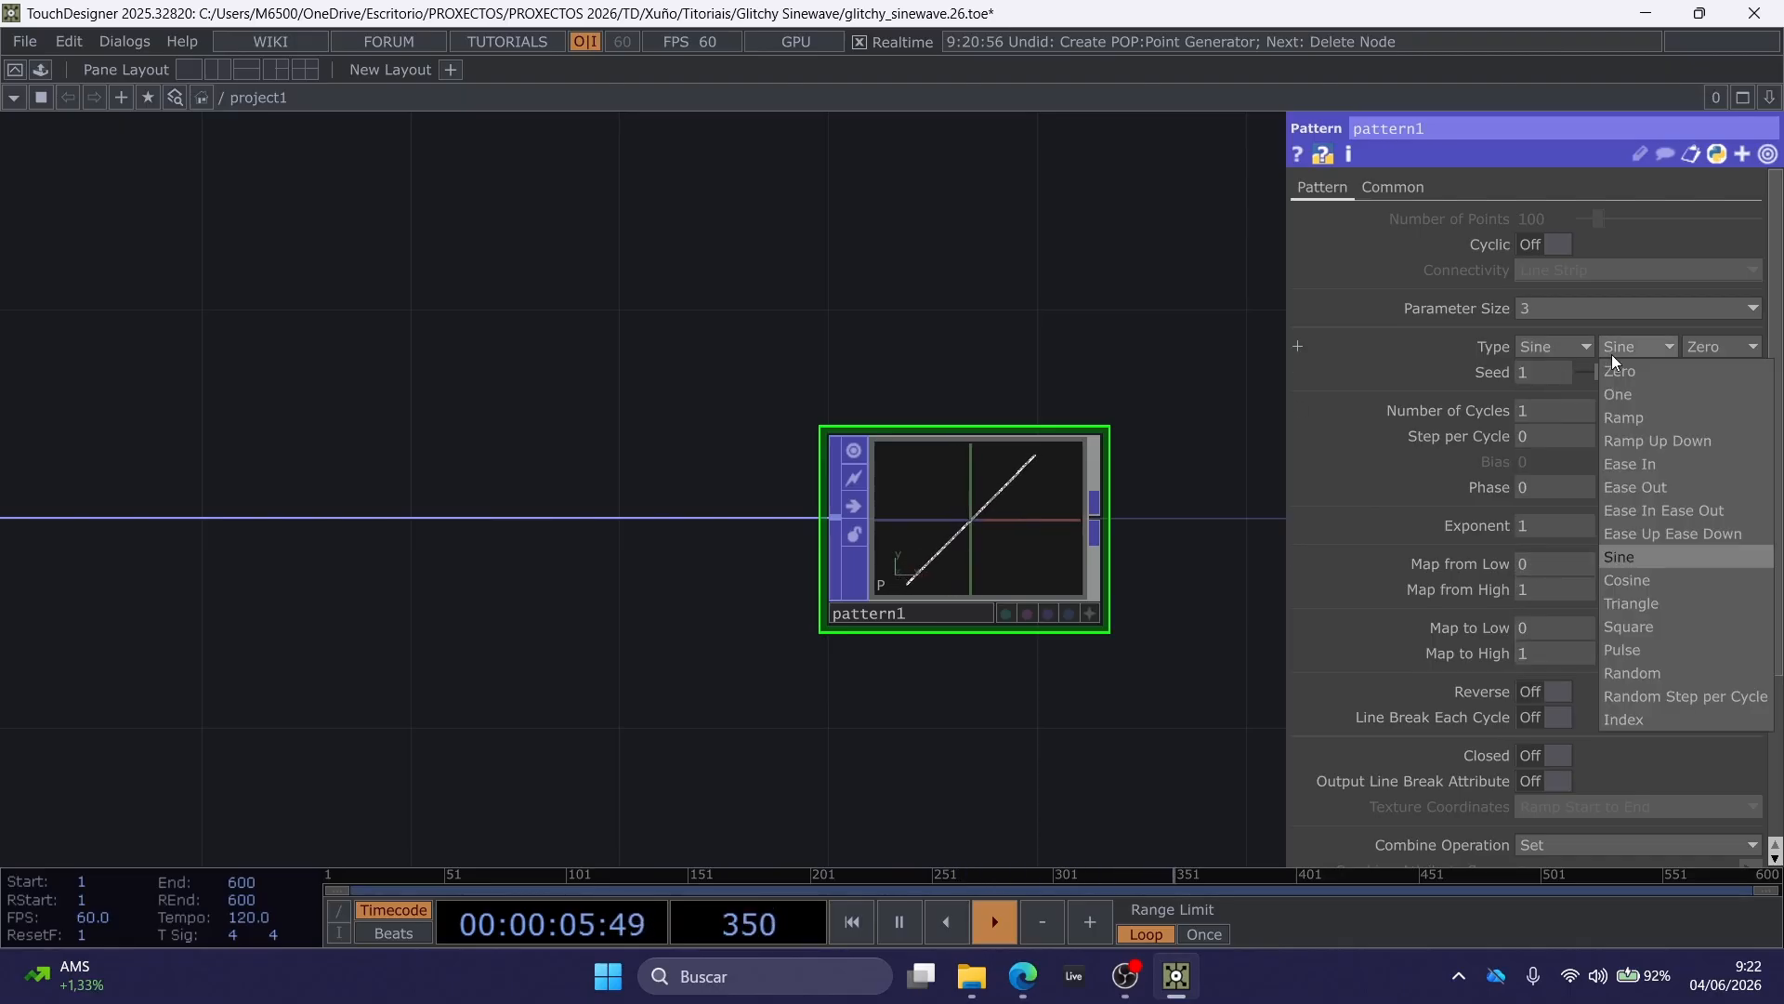
left_click(1641, 415)
left_click_drag(1157, 315, 997, 344)
scroll(841, 518, "up", 3)
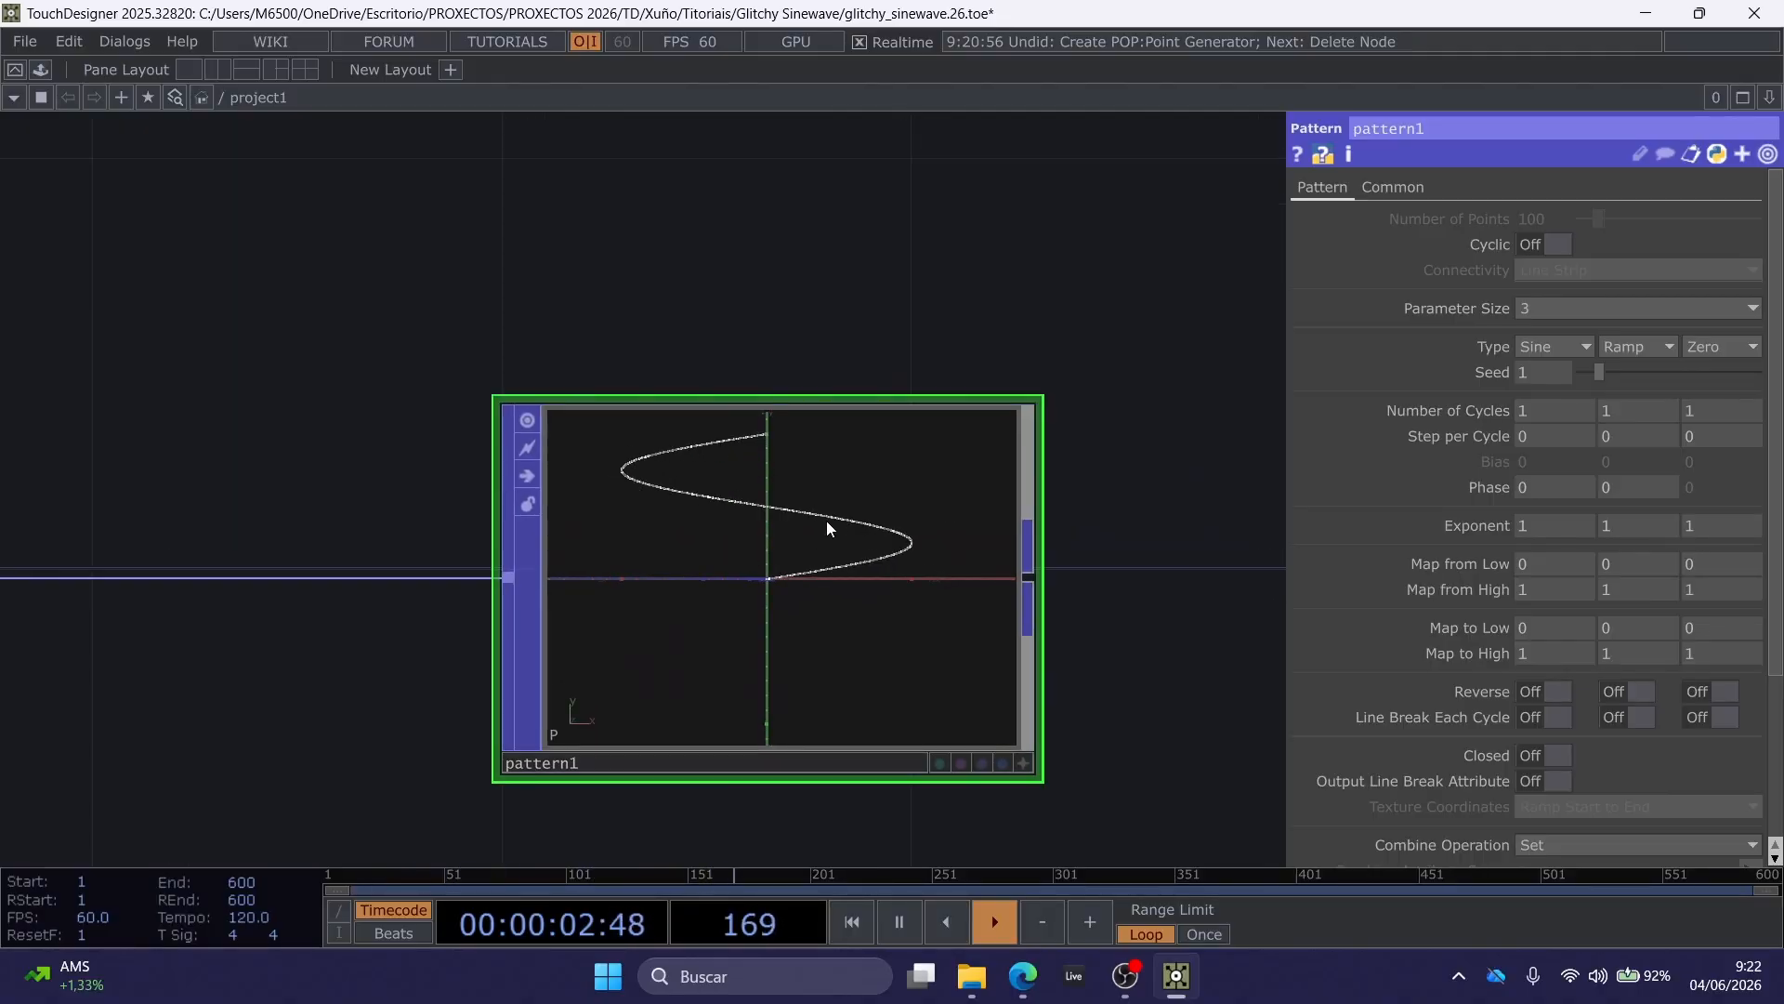
Set the Pattern's first Number of Cycles value to 2 and its second Map to High value to 10.
scroll(918, 303, "down", 2)
scroll(939, 352, "up", 2)
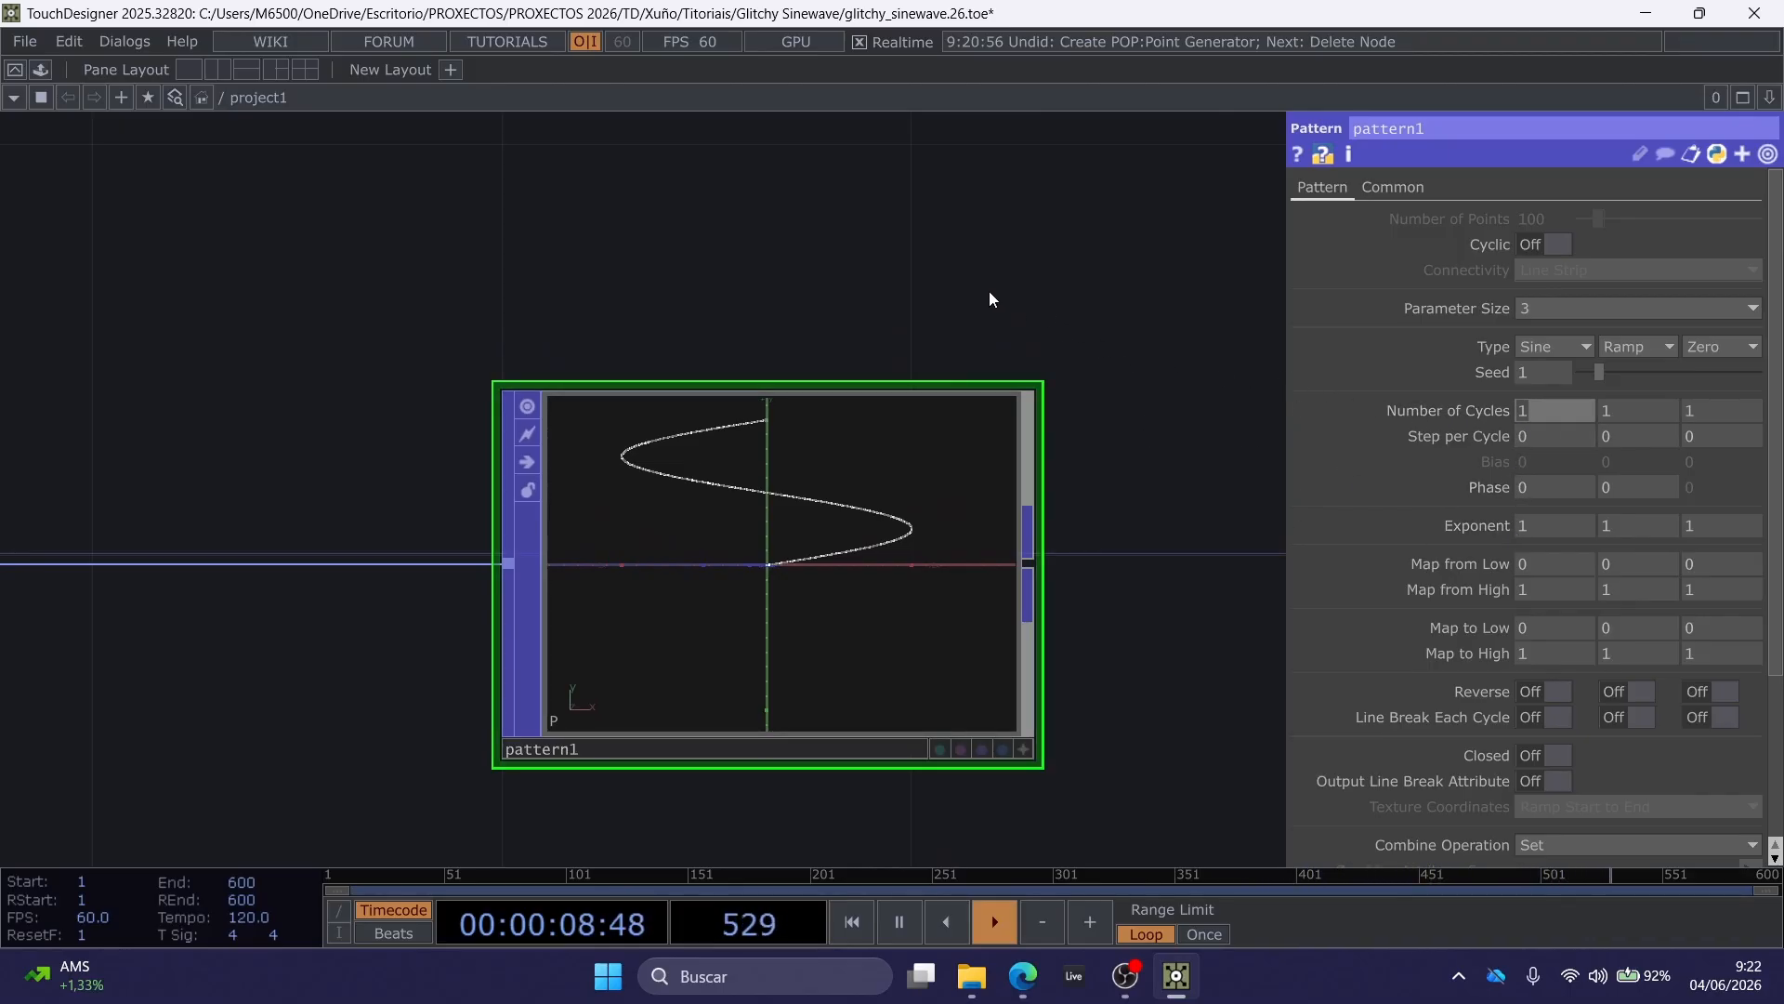
type("2")
key("Return")
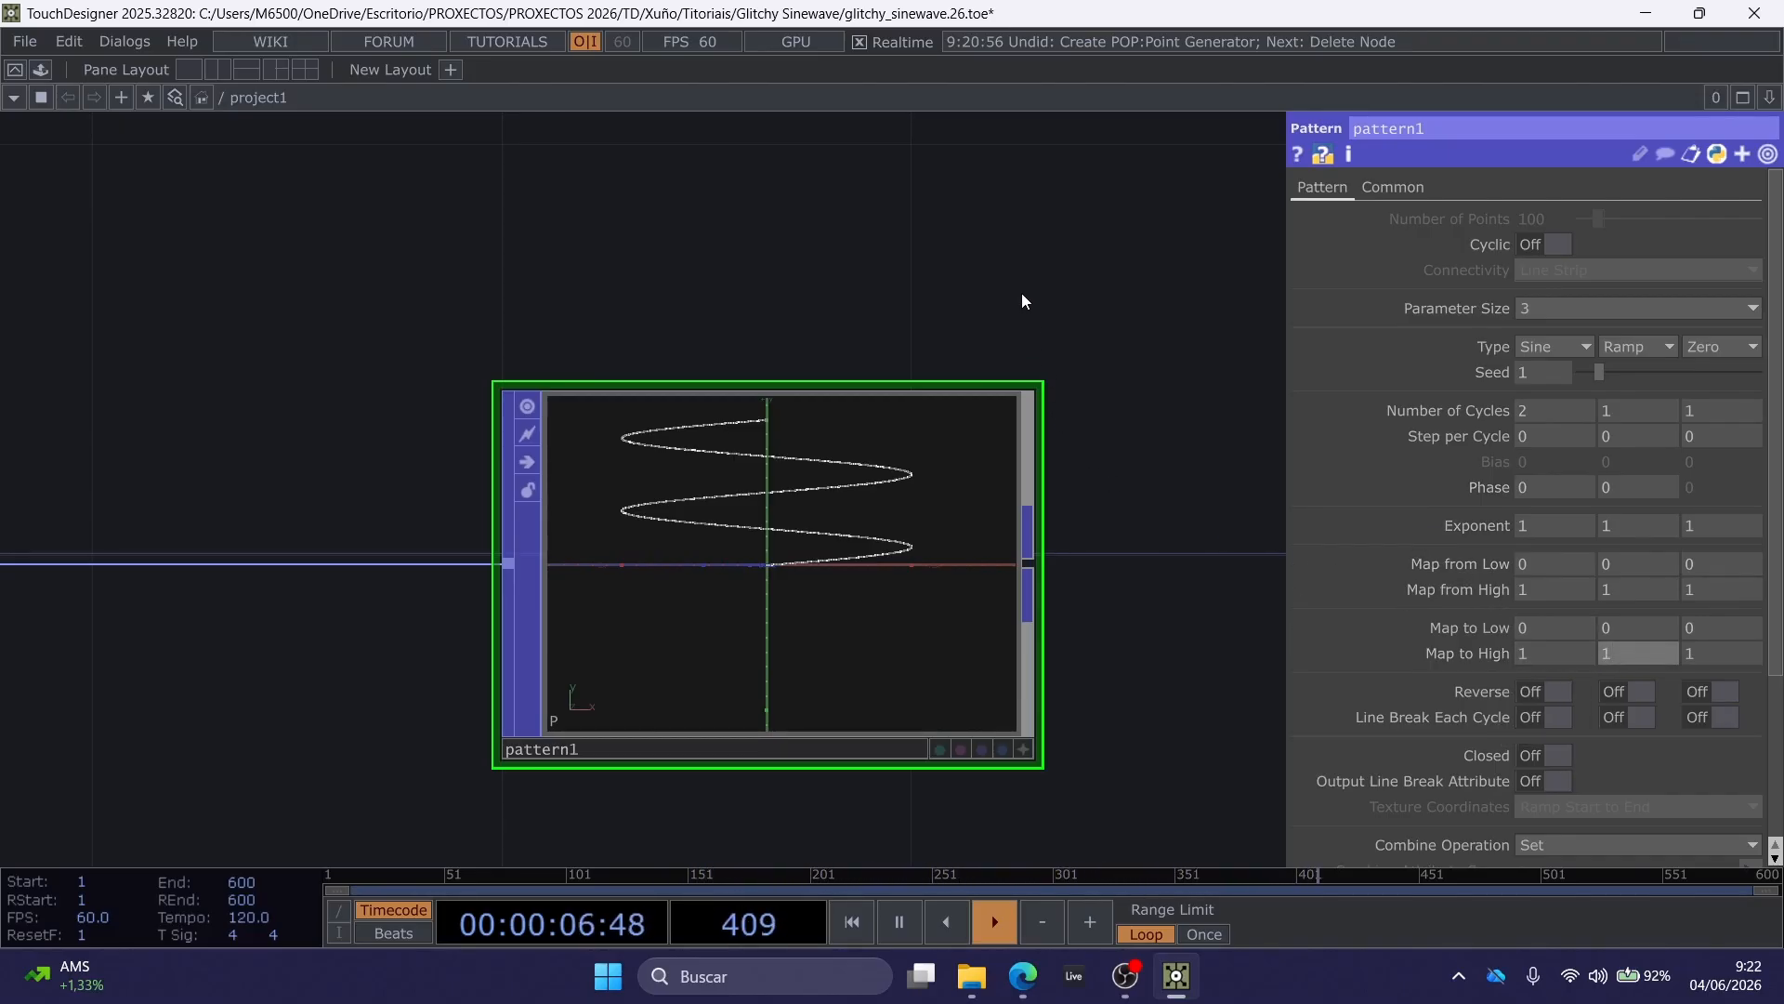
type("0")
key("Return")
left_click_drag(1028, 325, 981, 319)
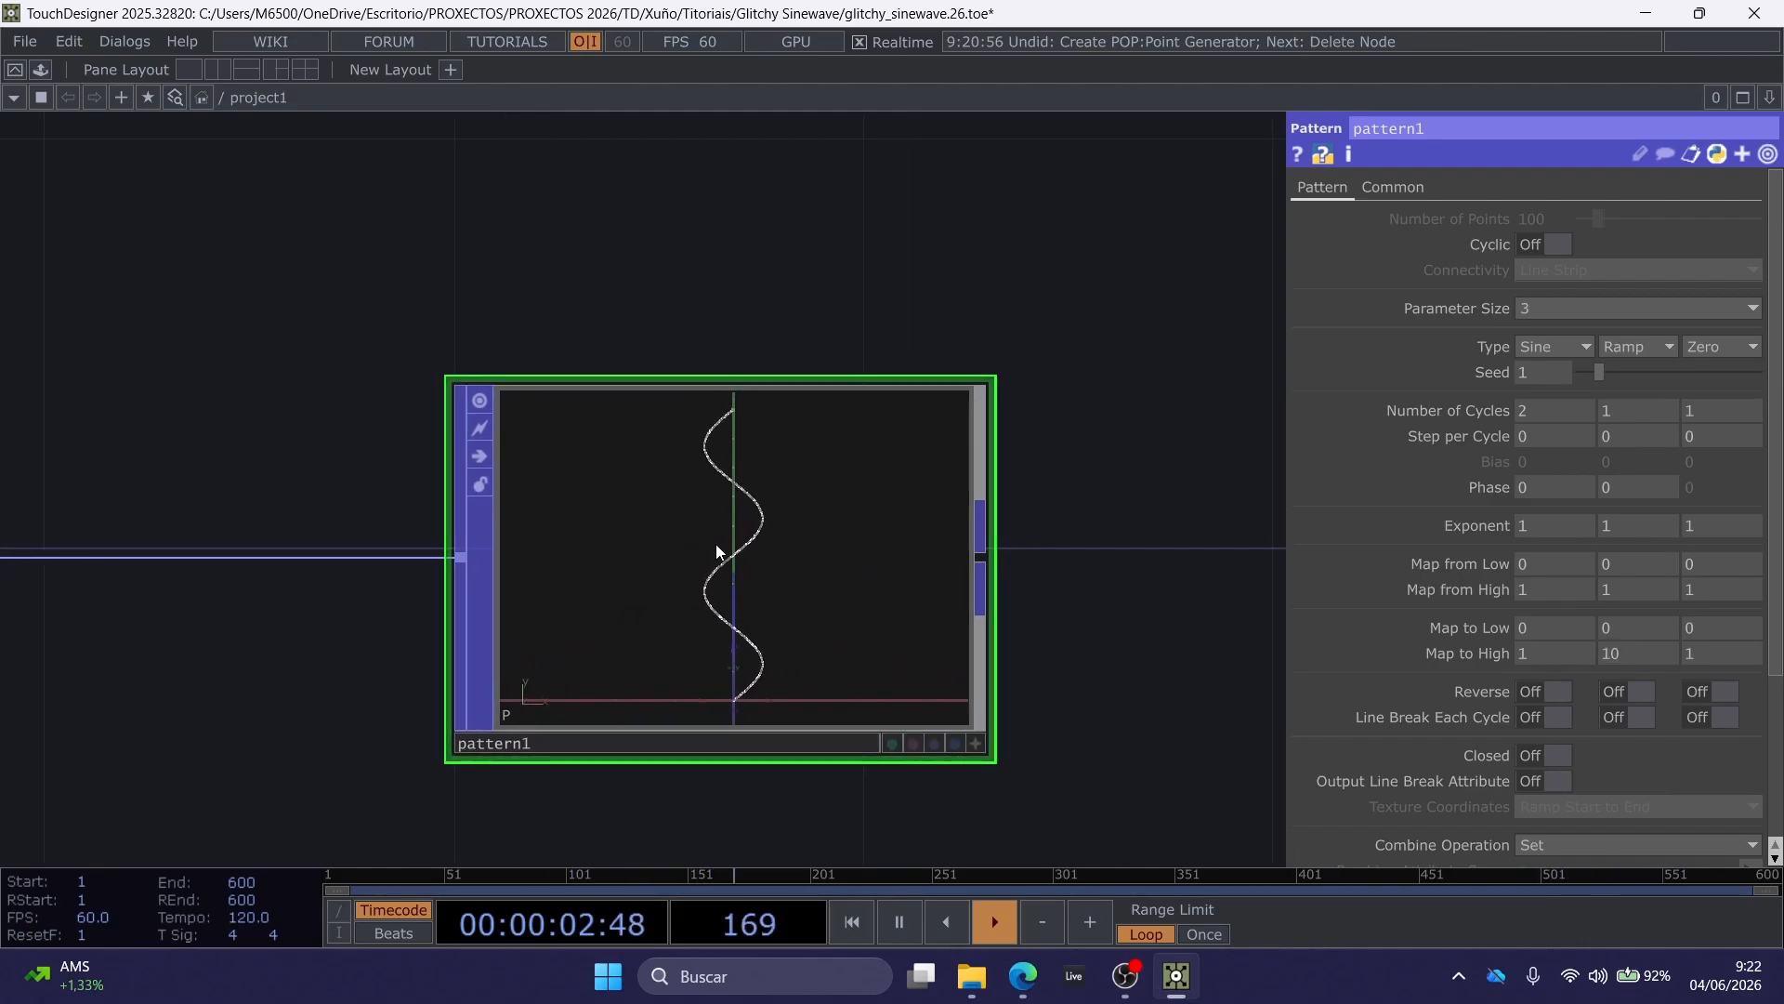
scroll(716, 546, "up", 2)
scroll(745, 560, "down", 2)
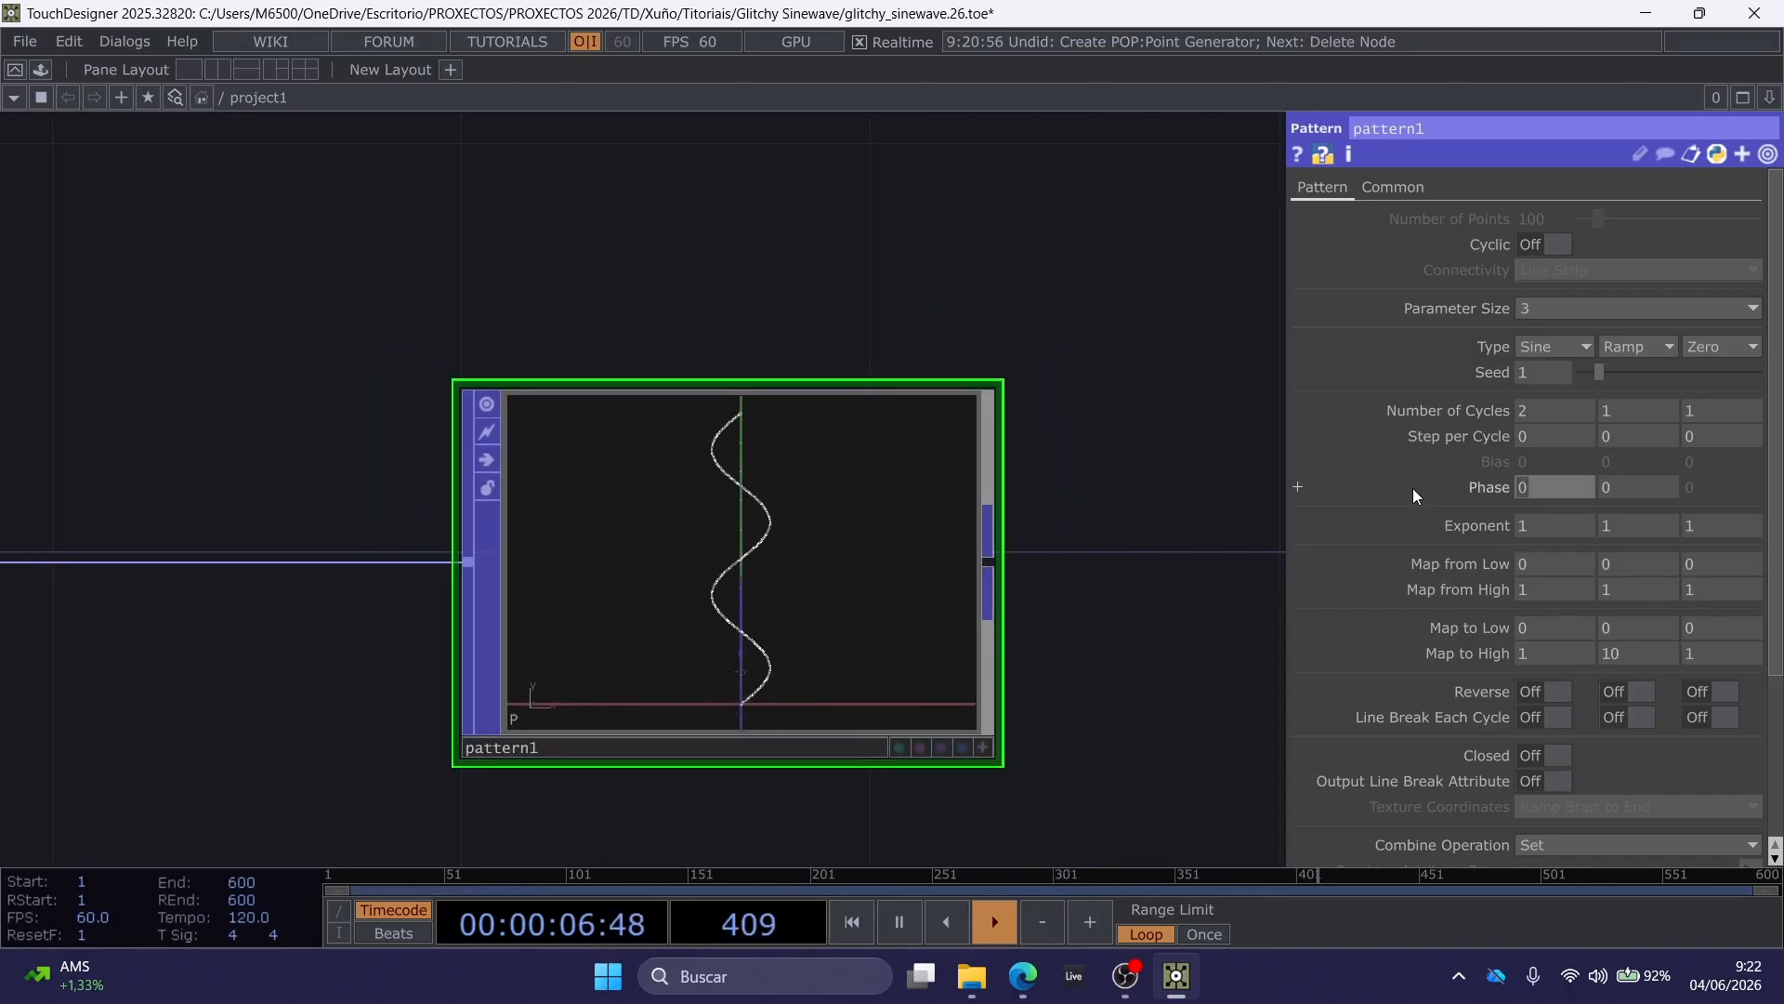
Animate the Pattern's first phase value with the expression absTime.seconds* .28 and show the expression in full.
type("absTime")
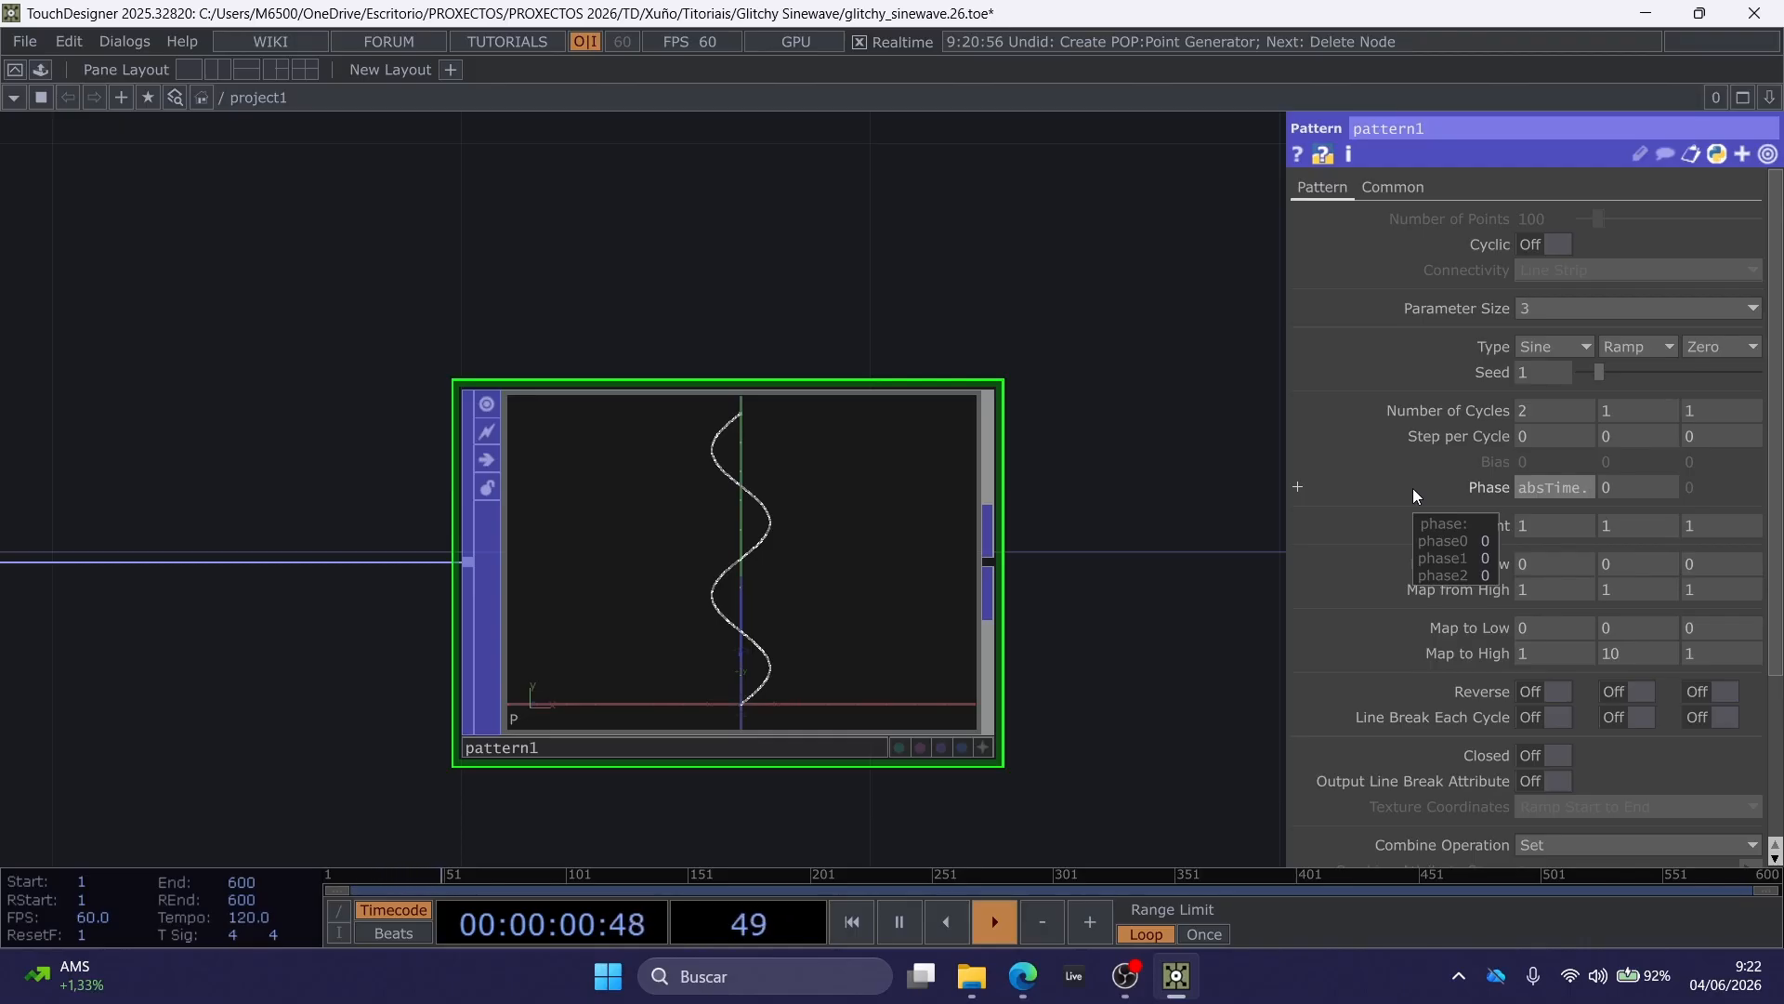
type(".second")
type("s")
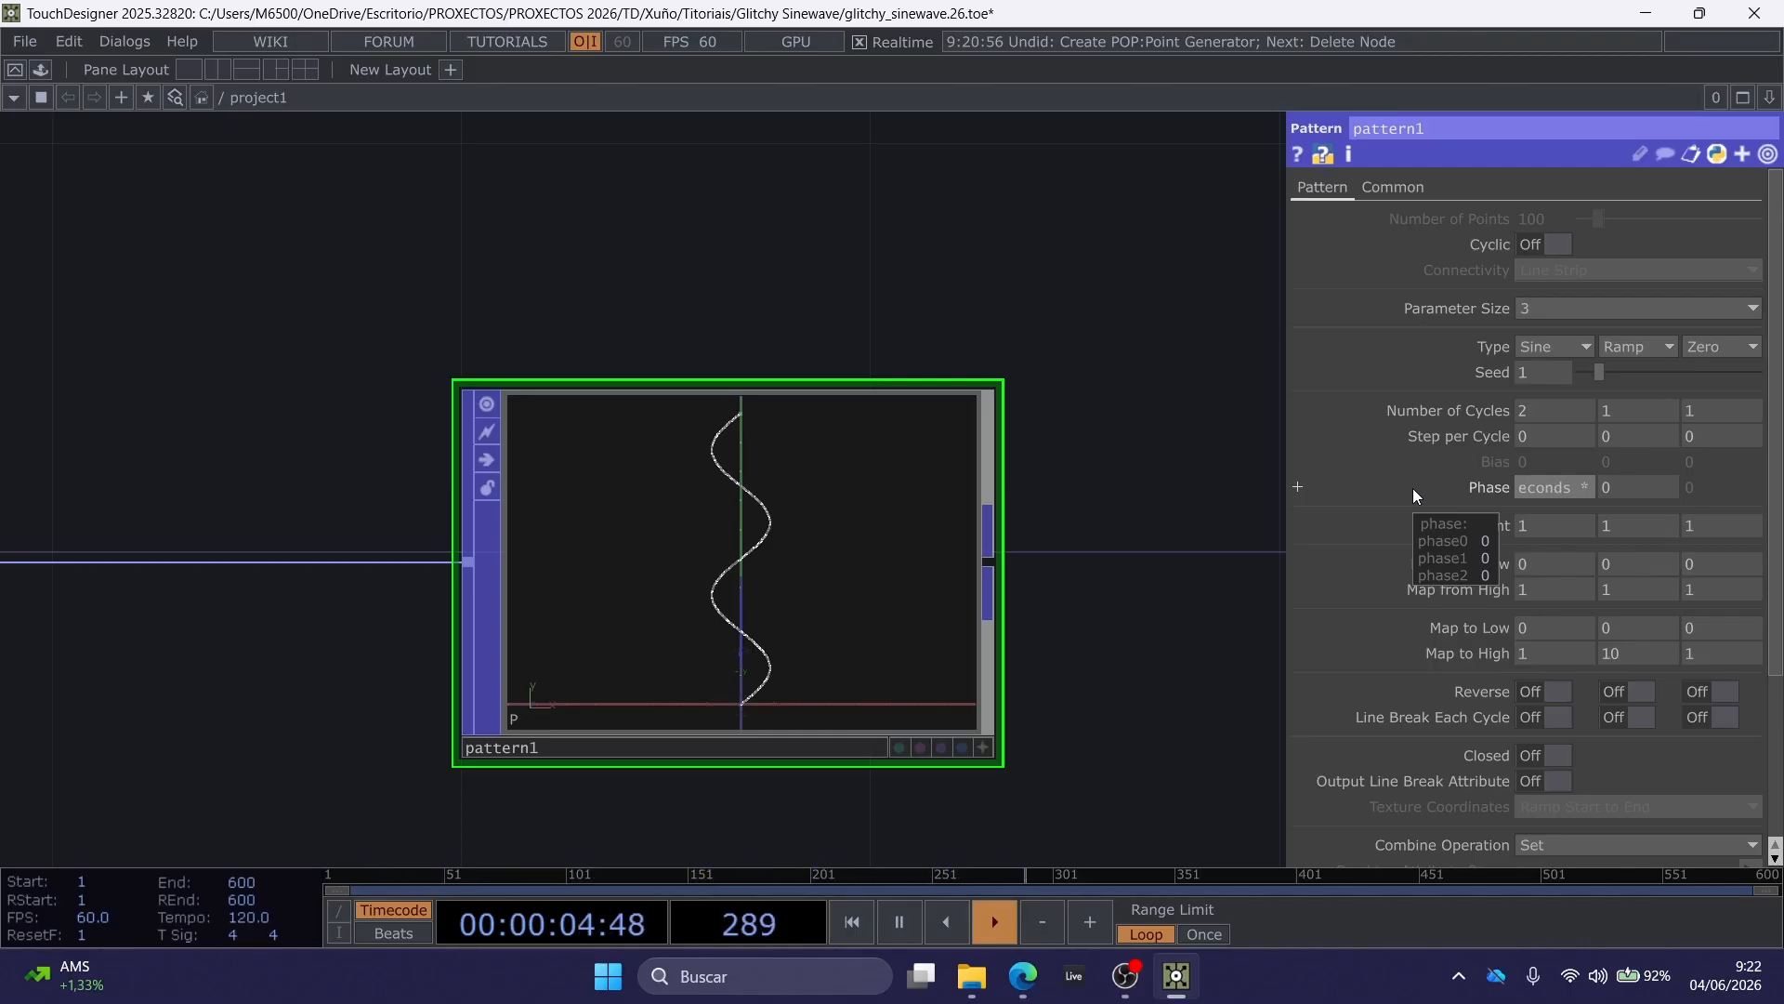
type(" *")
key("BackSpace")
key("BackSpace")
type("* .28")
key("Return")
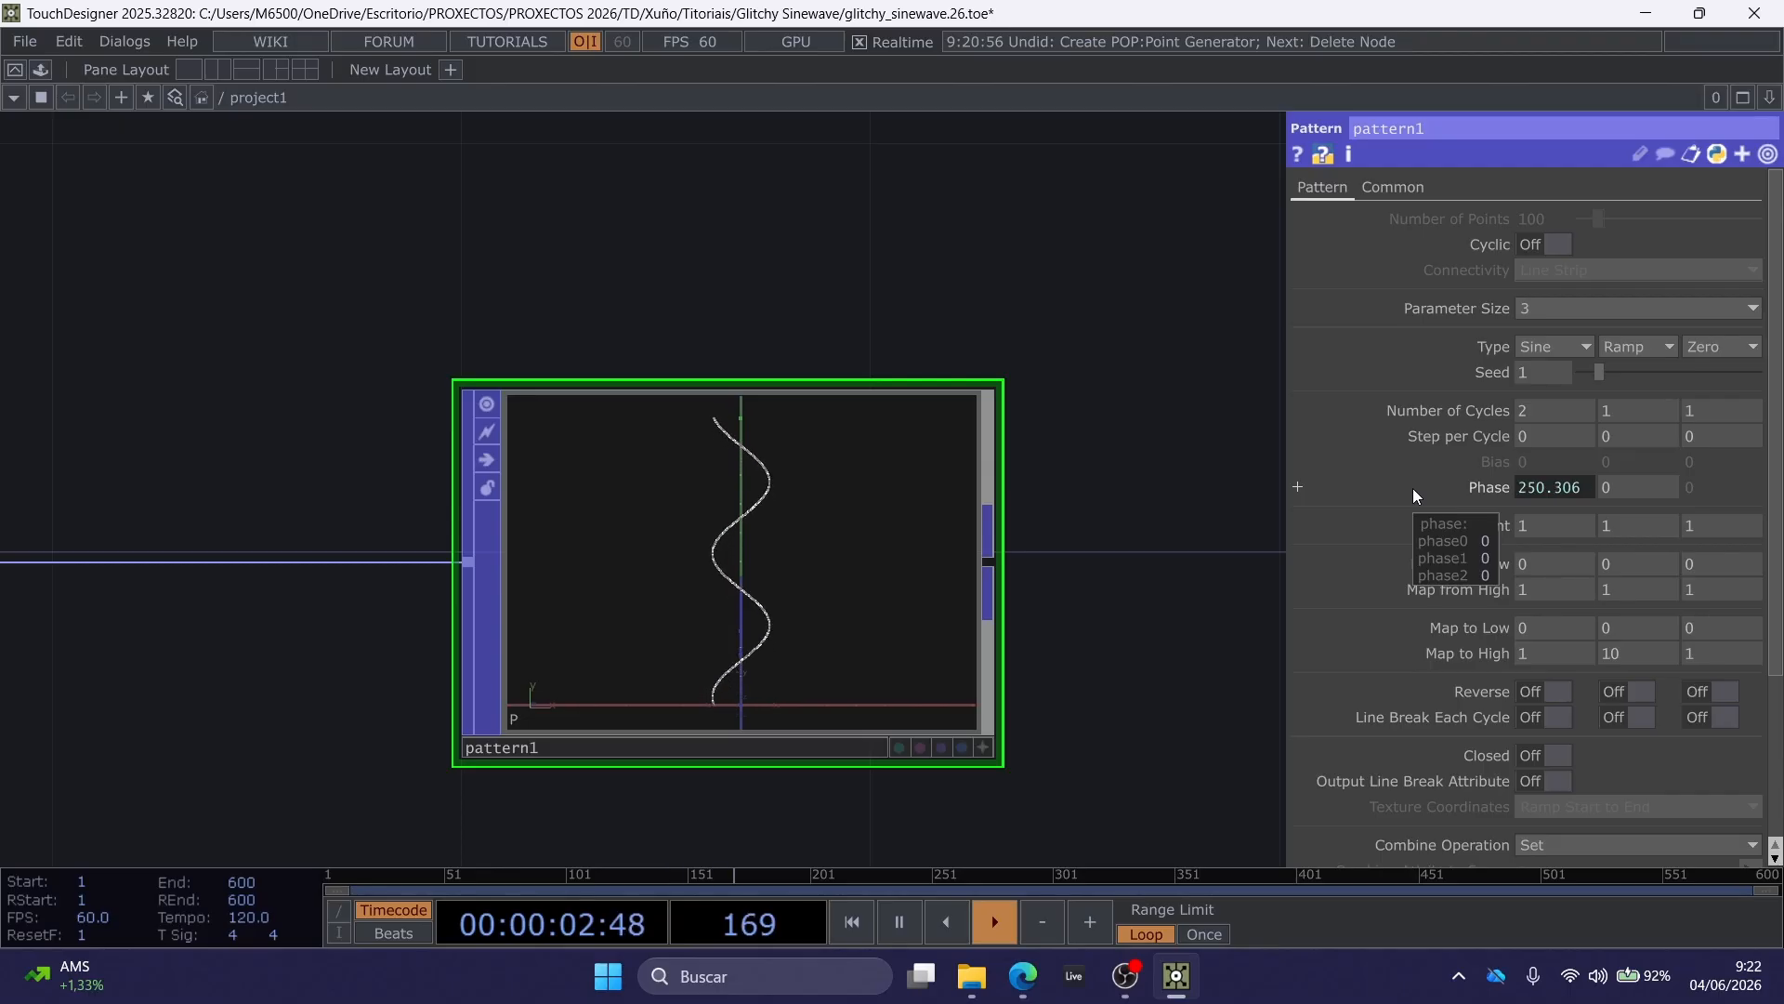
scroll(735, 576, "up", 3)
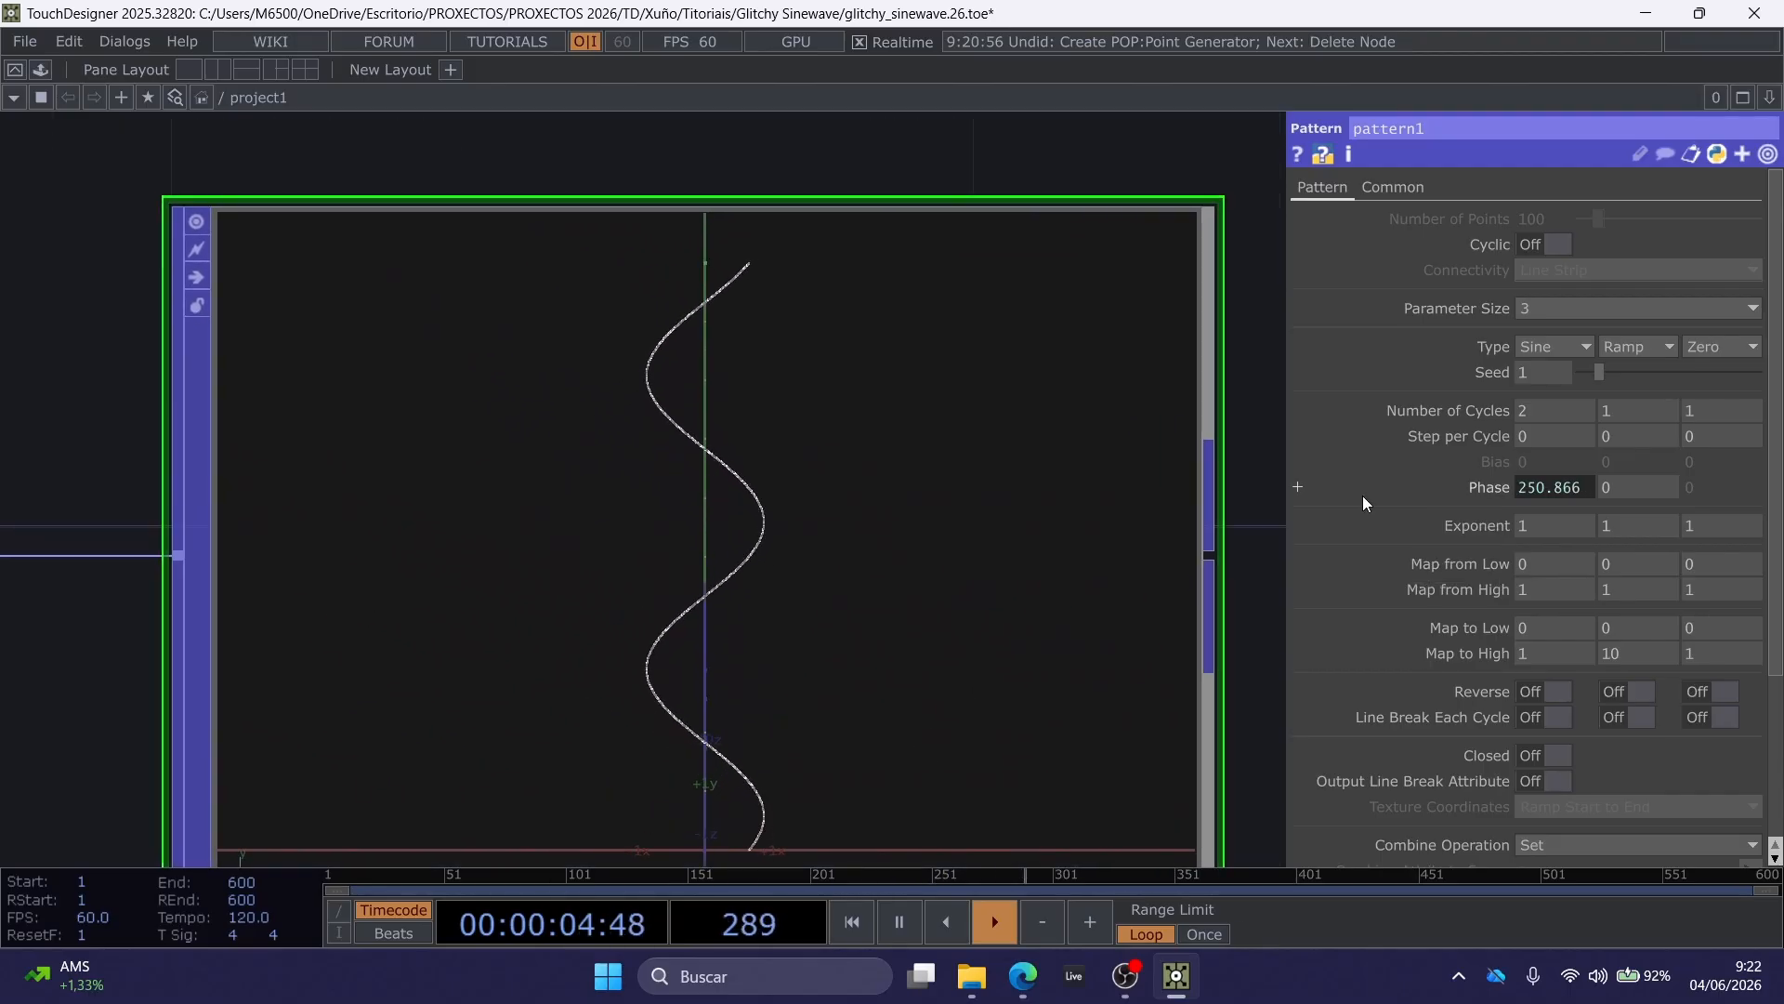
left_click(1487, 483)
scroll(795, 567, "down", 2)
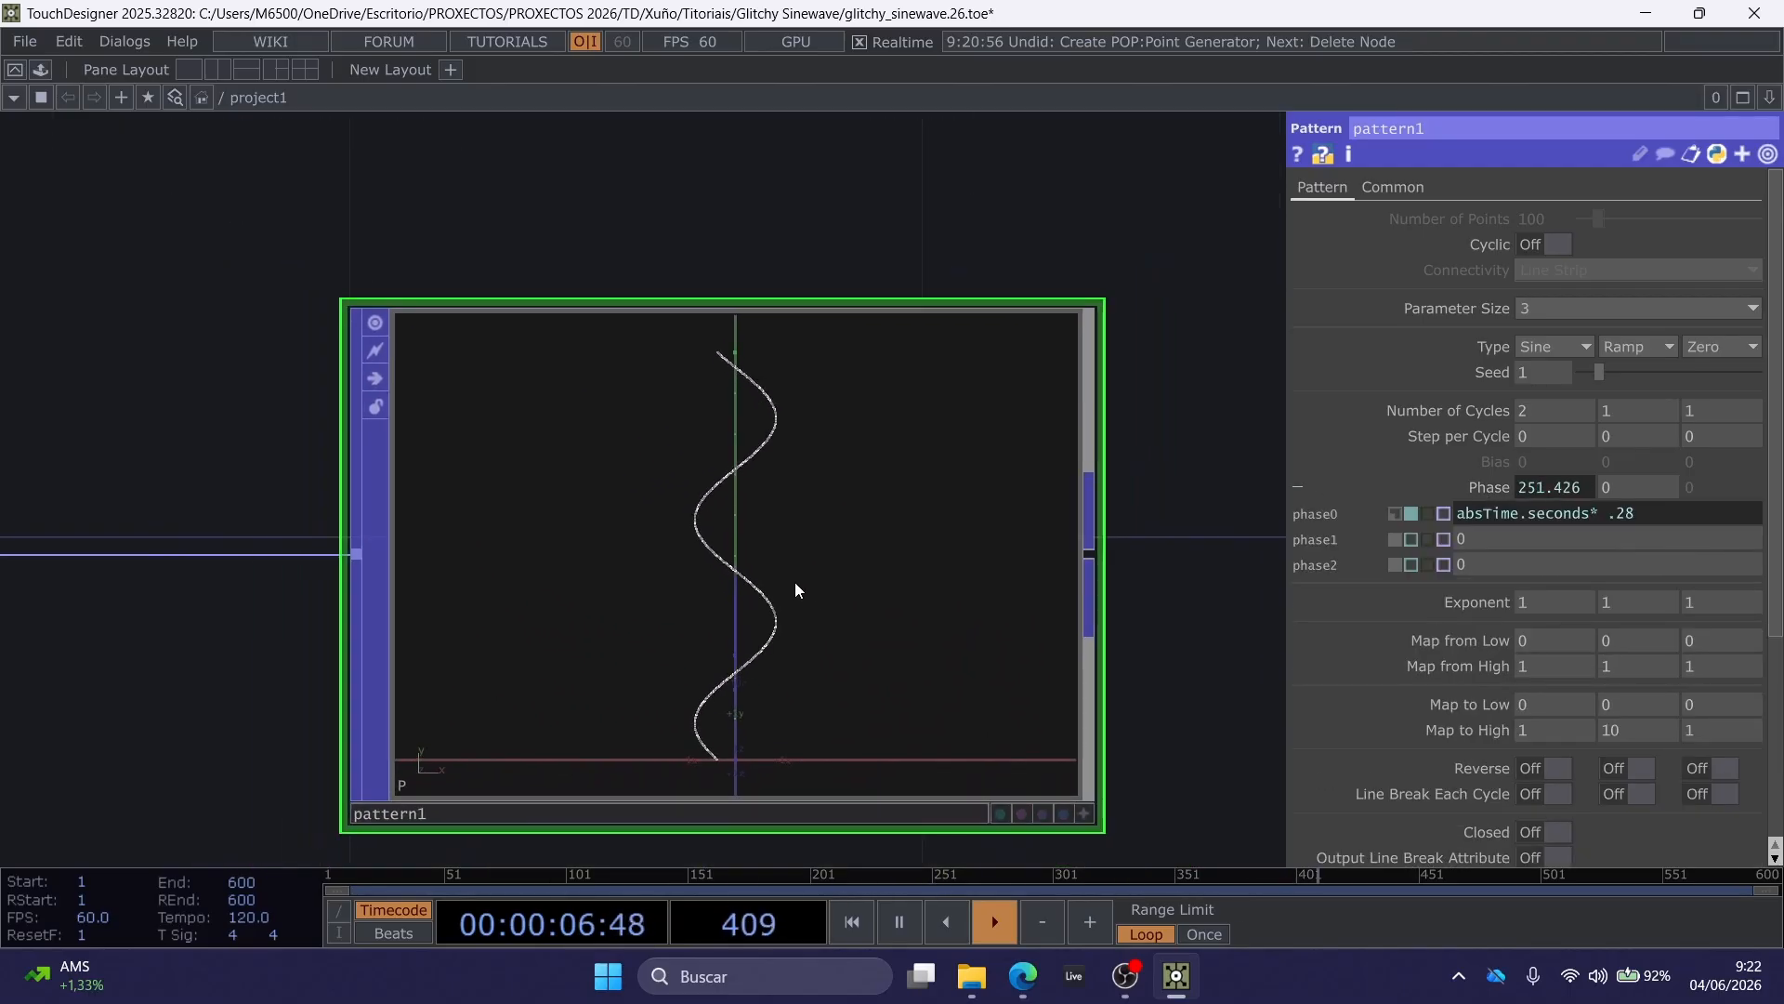
Add a Null POP fed by the Pattern's output, placed well clear of it in the network.
left_click_drag(868, 228, 733, 225)
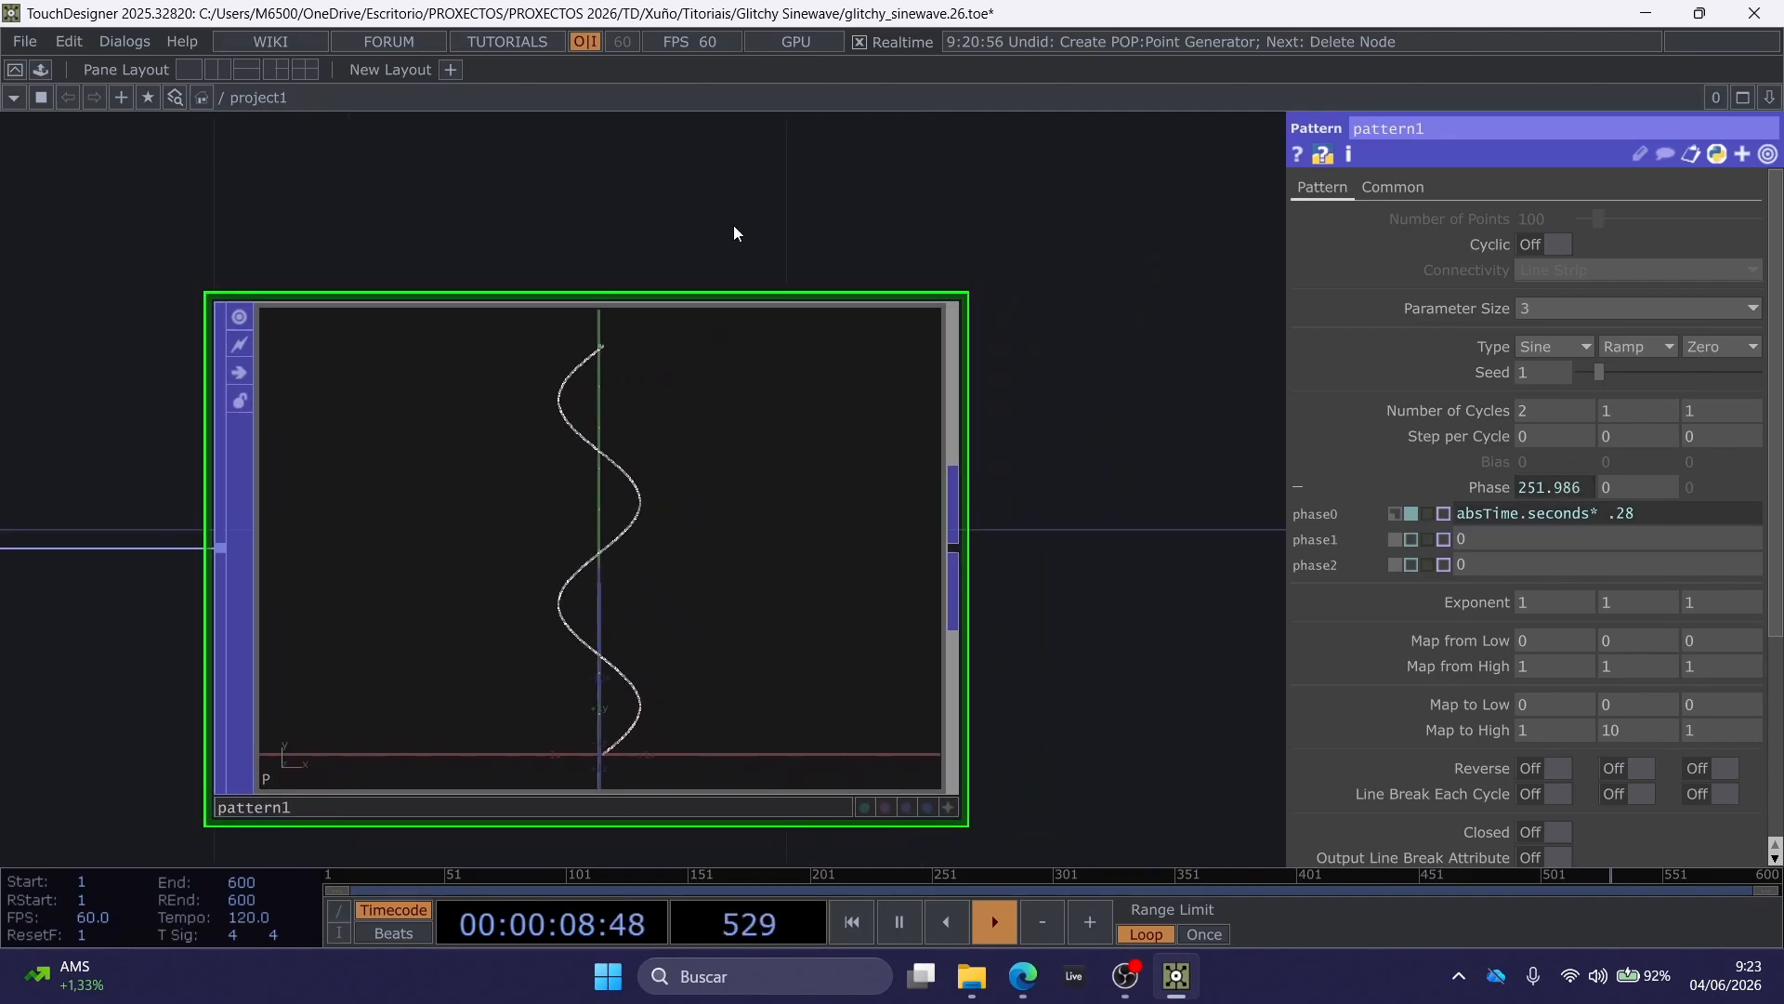
scroll(786, 217, "down", 4)
left_click_drag(893, 271, 794, 284)
left_click_drag(1009, 290, 947, 379)
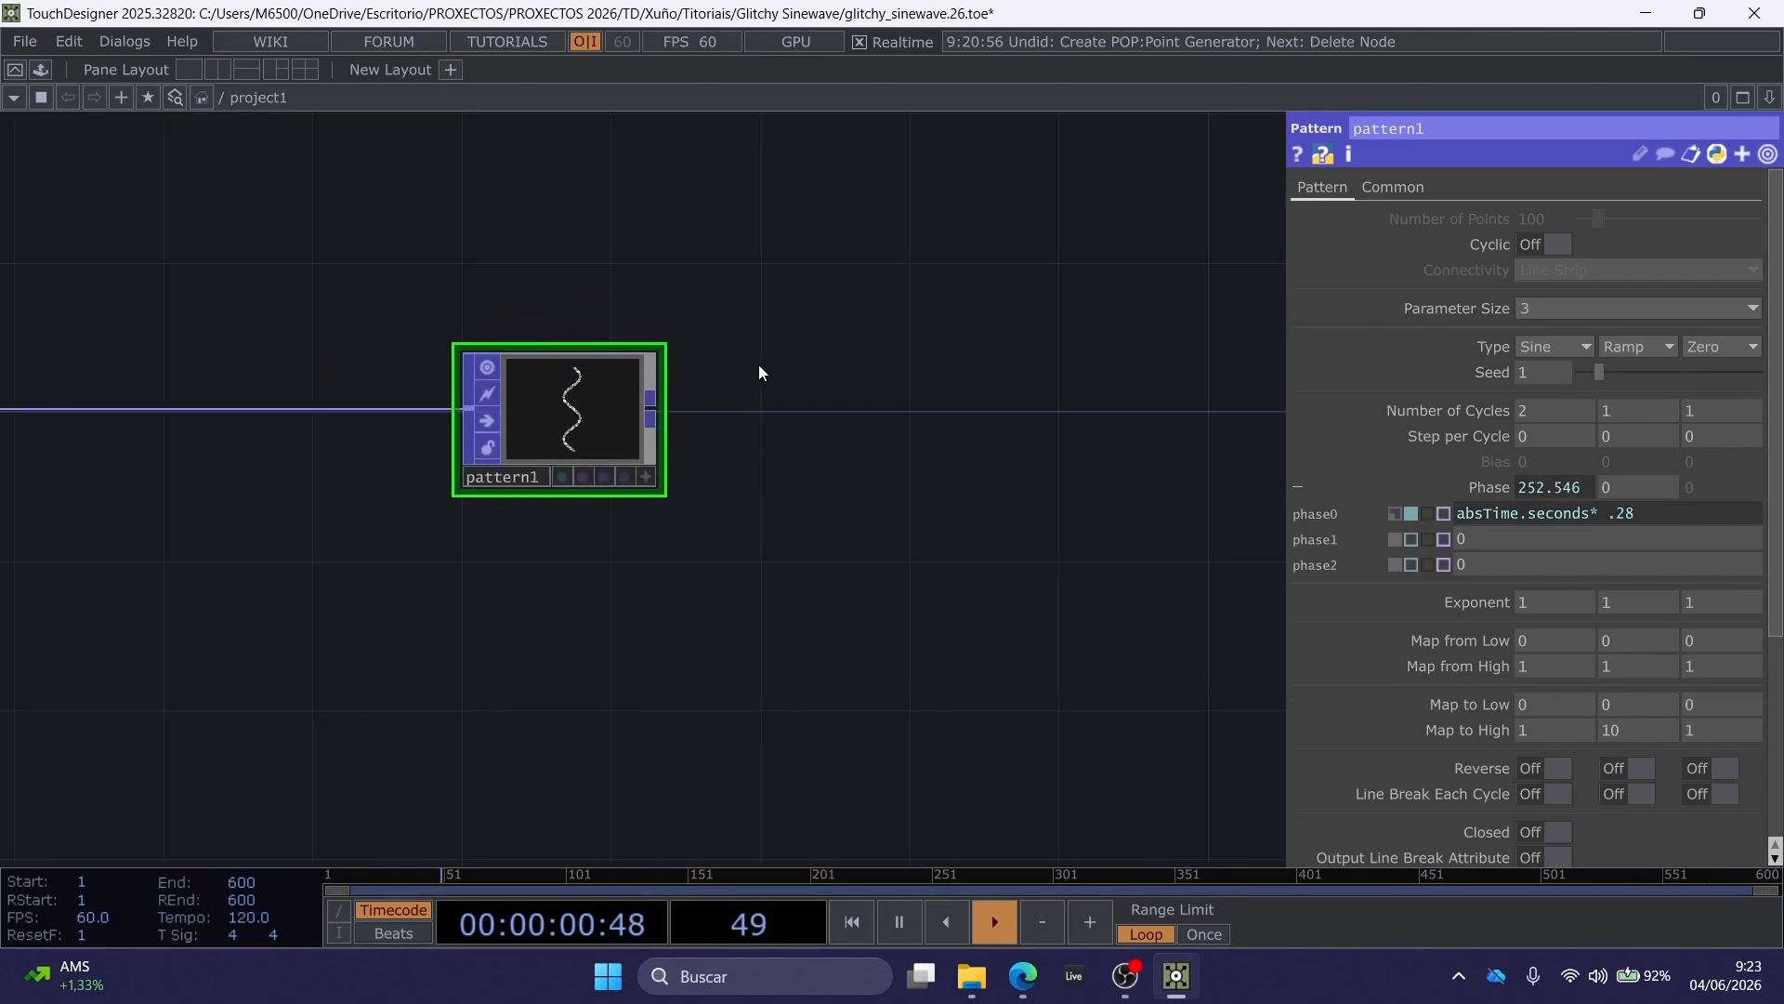
left_click_drag(779, 354, 745, 454)
key("p")
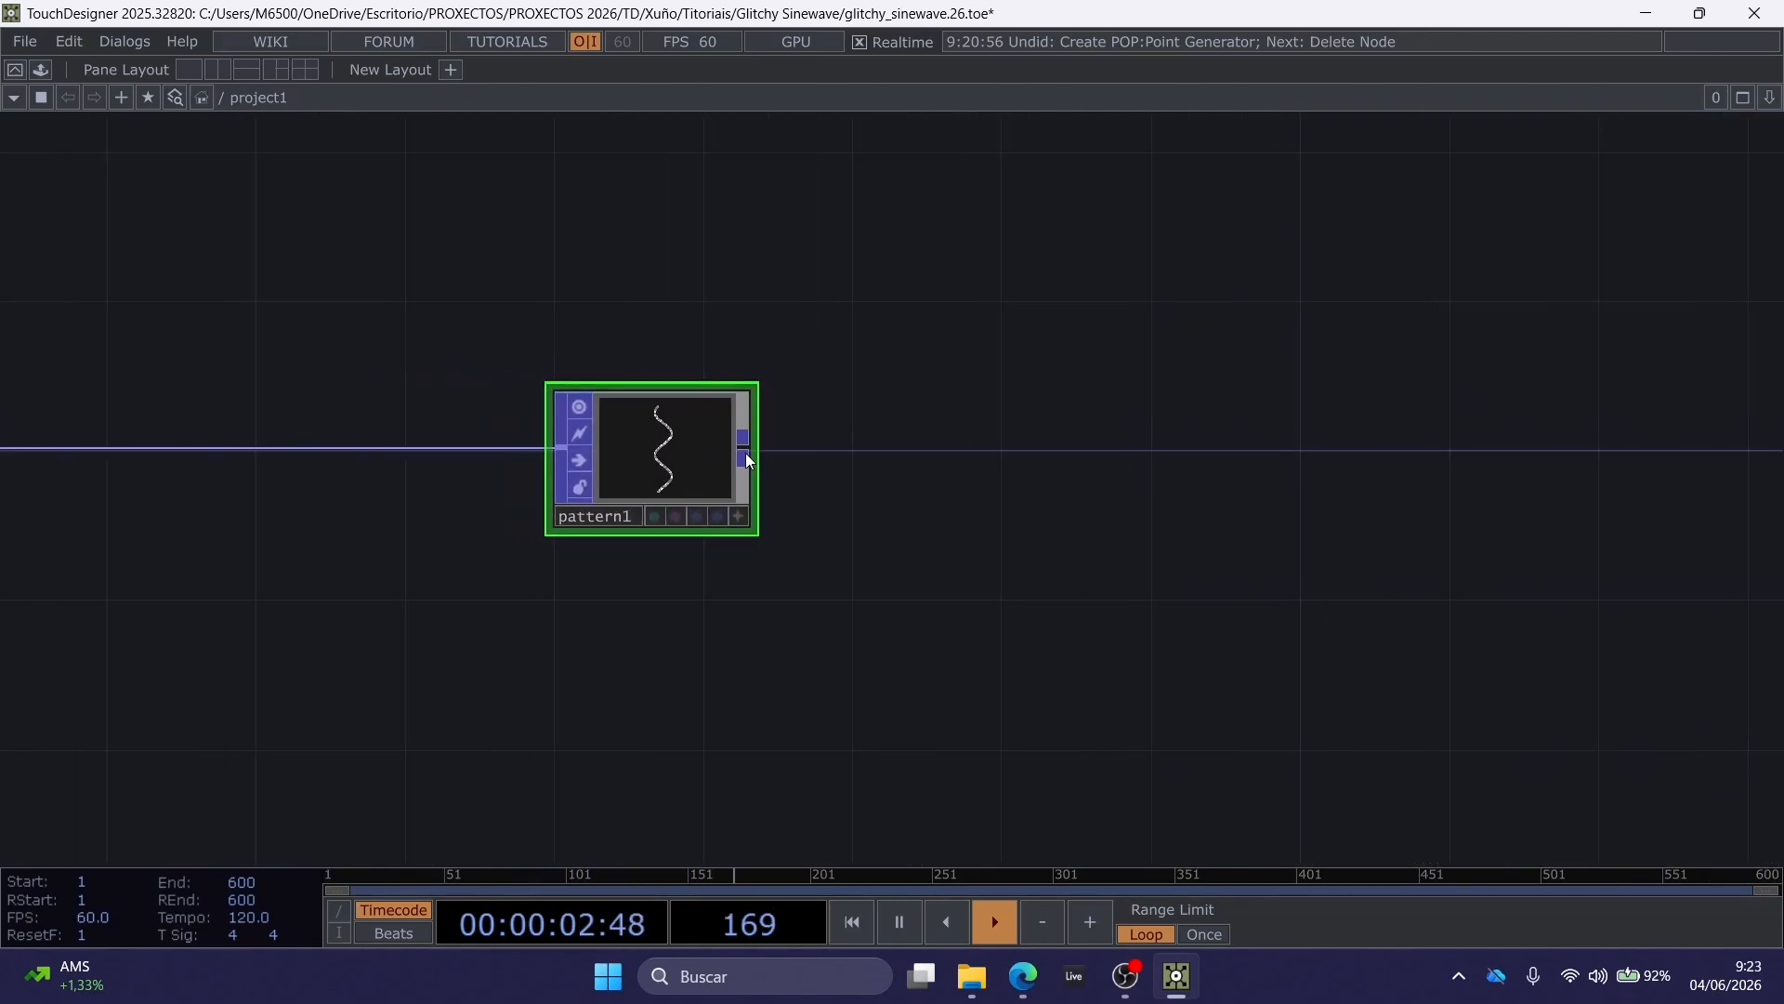
key("Tab")
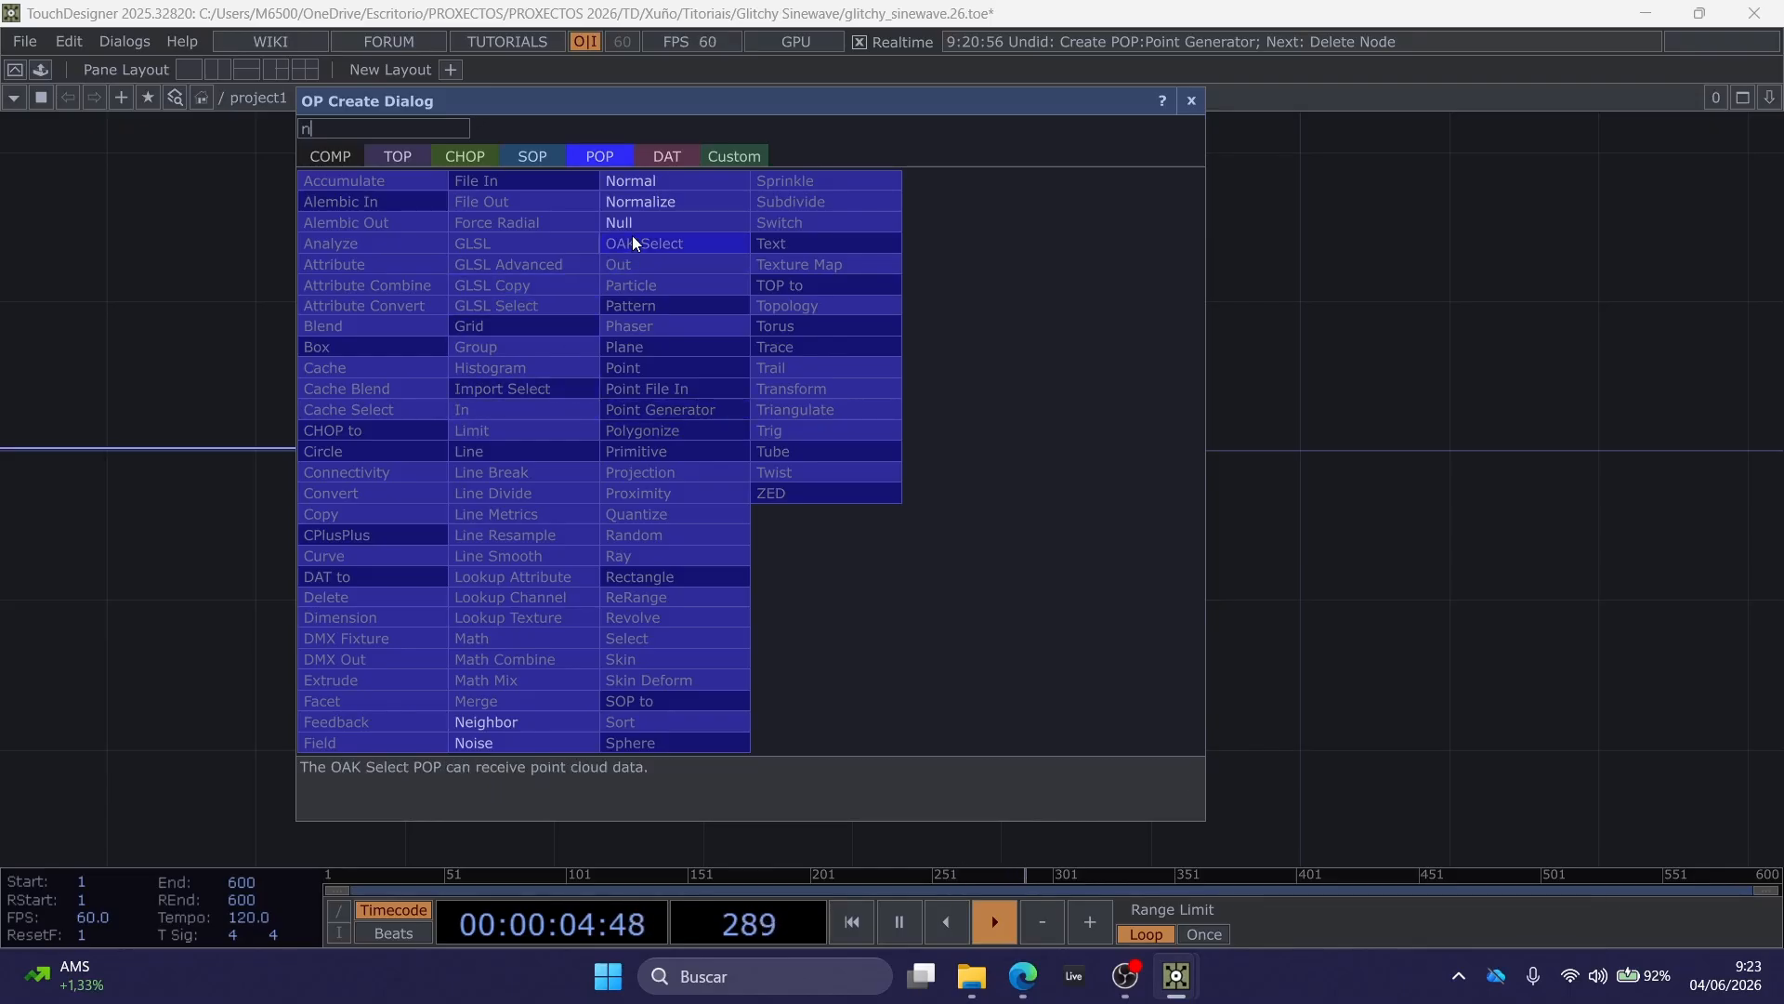
left_click(638, 230)
left_click(1429, 448)
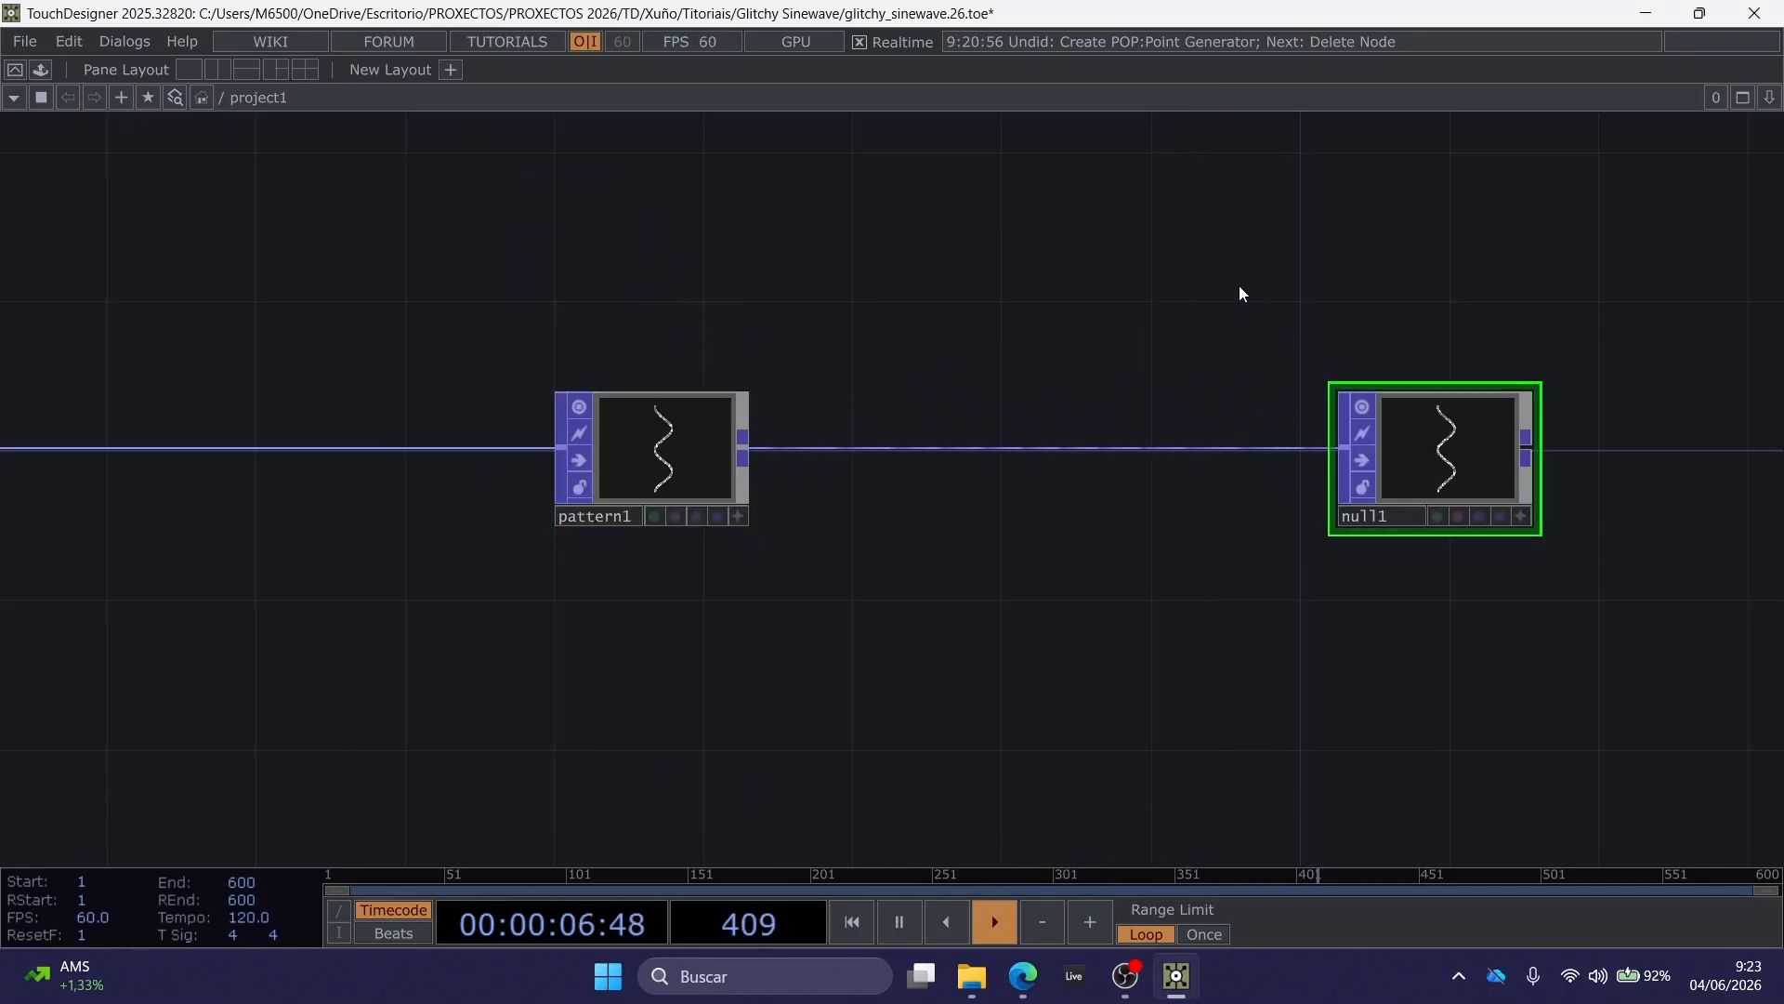
Add a Geometry COMP fed by the Null's output and move it somewhat closer to the Null.
left_click_drag(1589, 320, 976, 359)
left_click_drag(838, 506, 1028, 507)
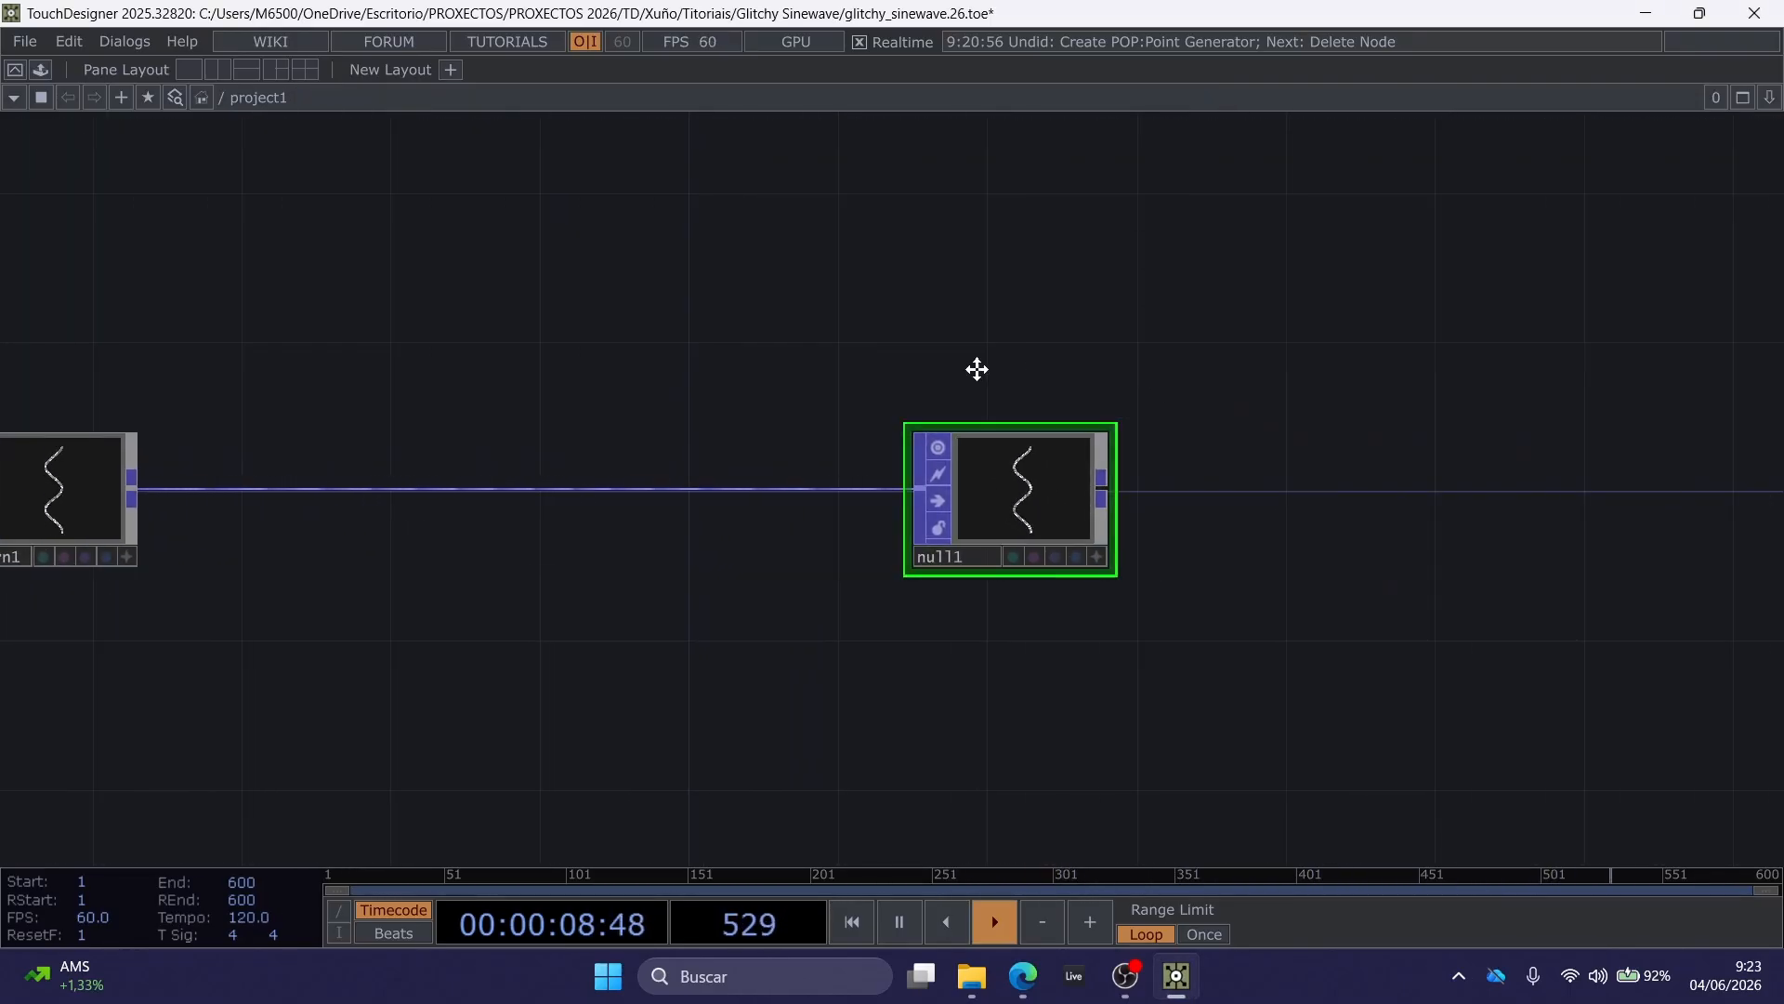
left_click_drag(976, 370, 621, 385)
right_click(756, 507)
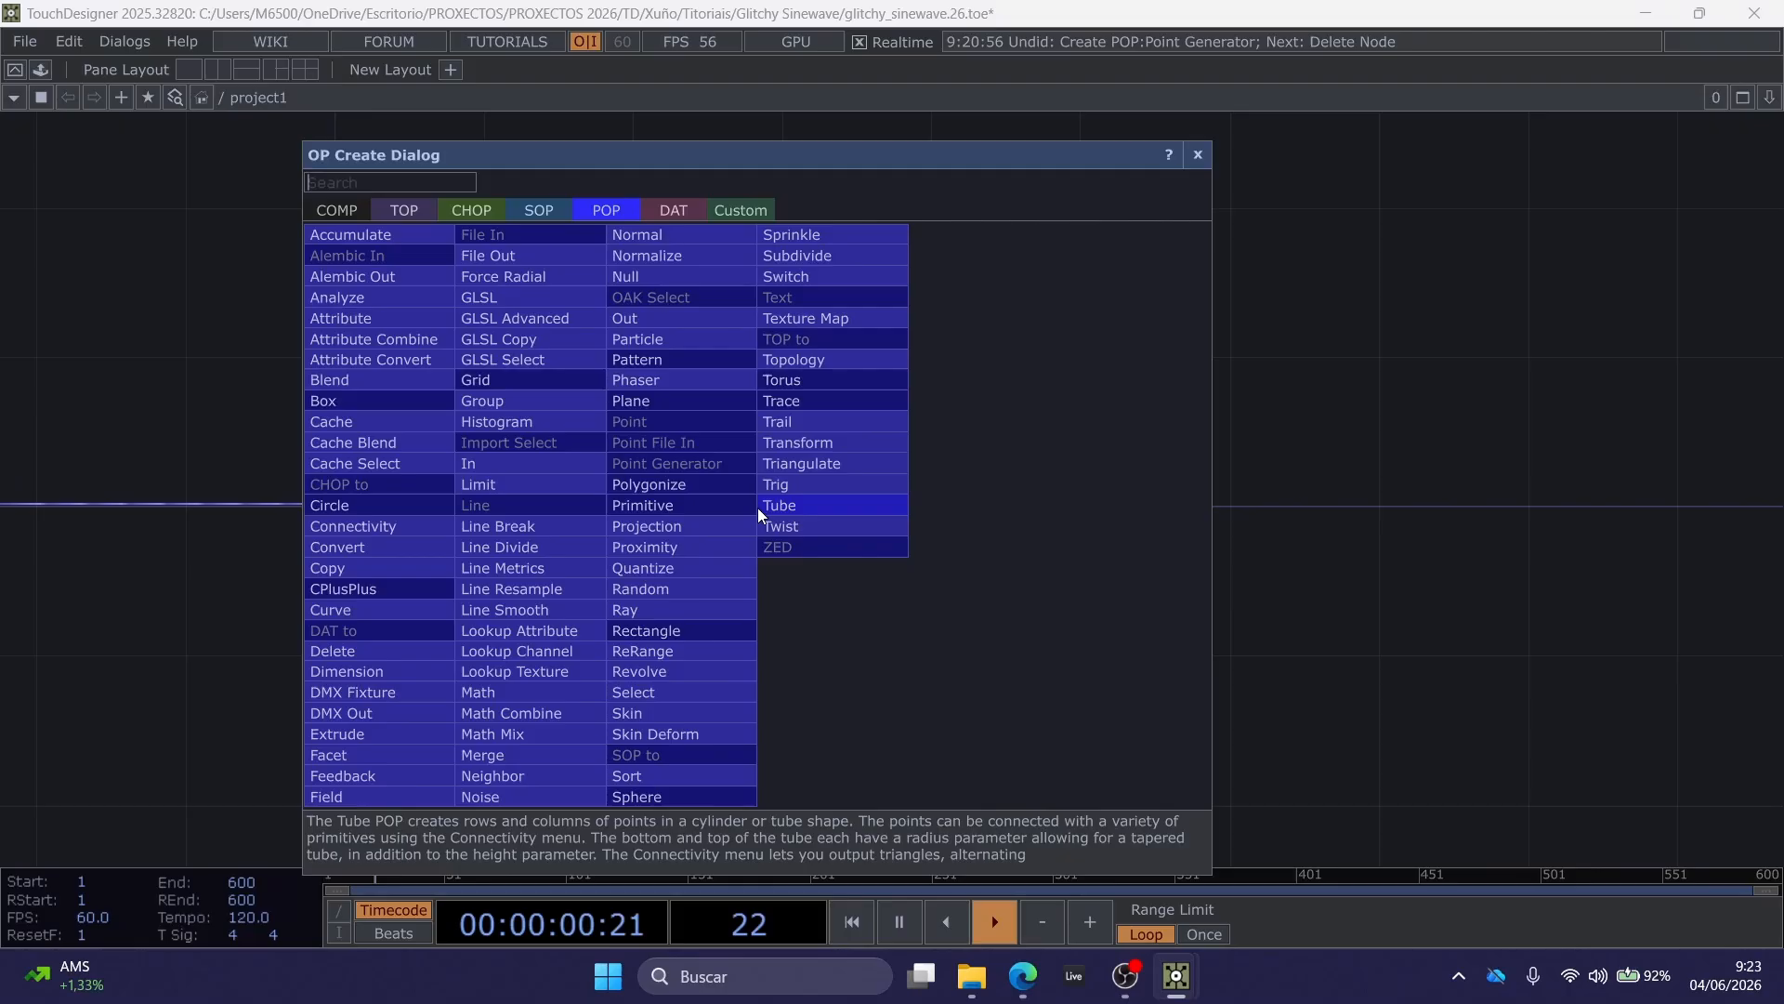
left_click(314, 205)
left_click(329, 424)
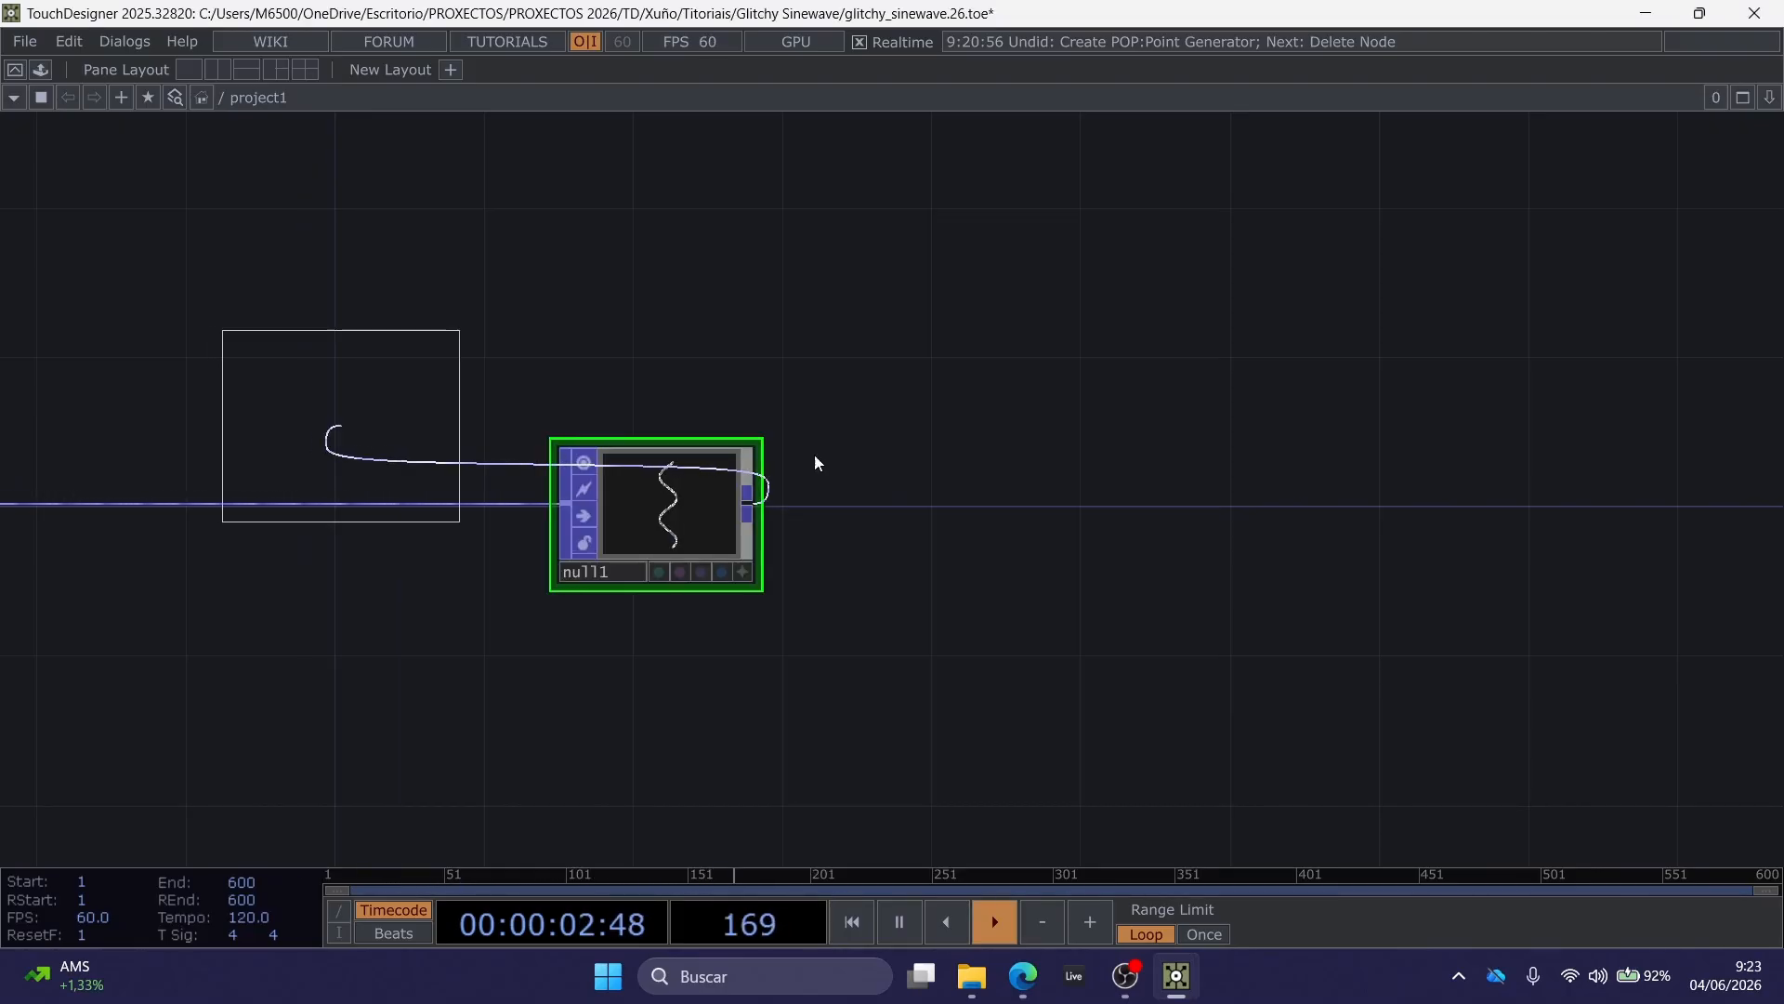
left_click(1314, 511)
left_click_drag(881, 303, 754, 297)
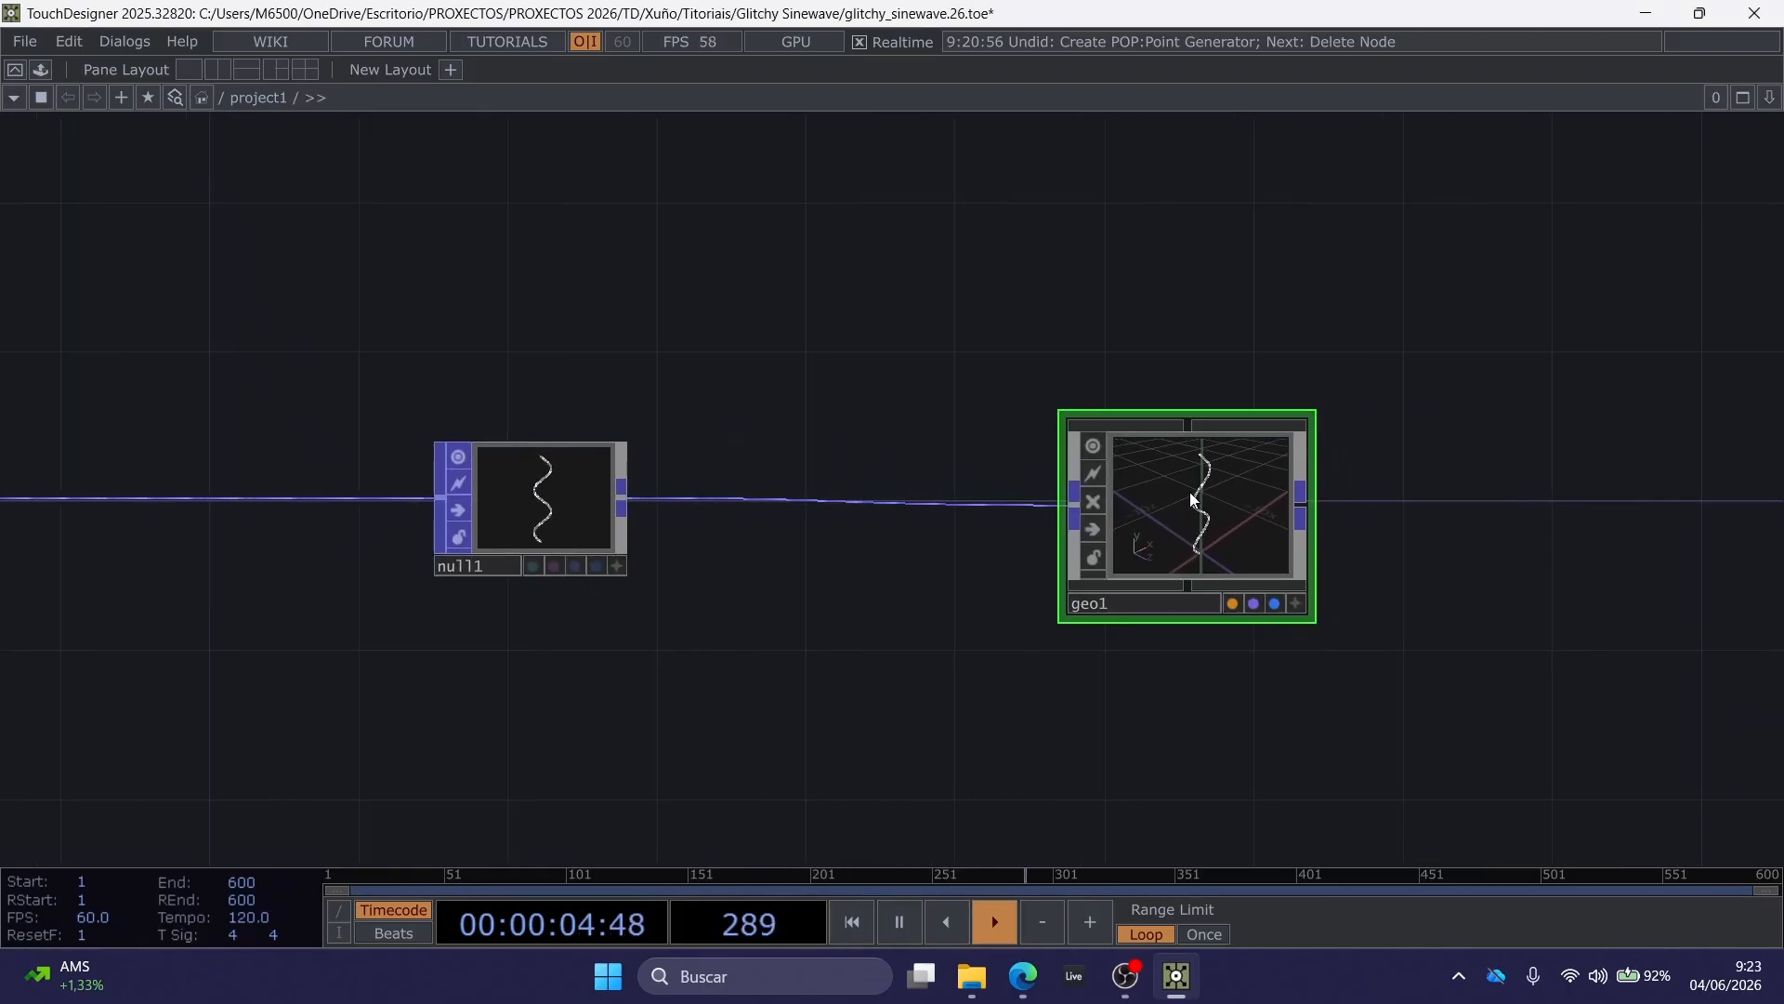
left_click_drag(1179, 492, 1051, 487)
Add a Camera COMP directly above the Geometry component.
left_click_drag(839, 364, 817, 336)
right_click(817, 336)
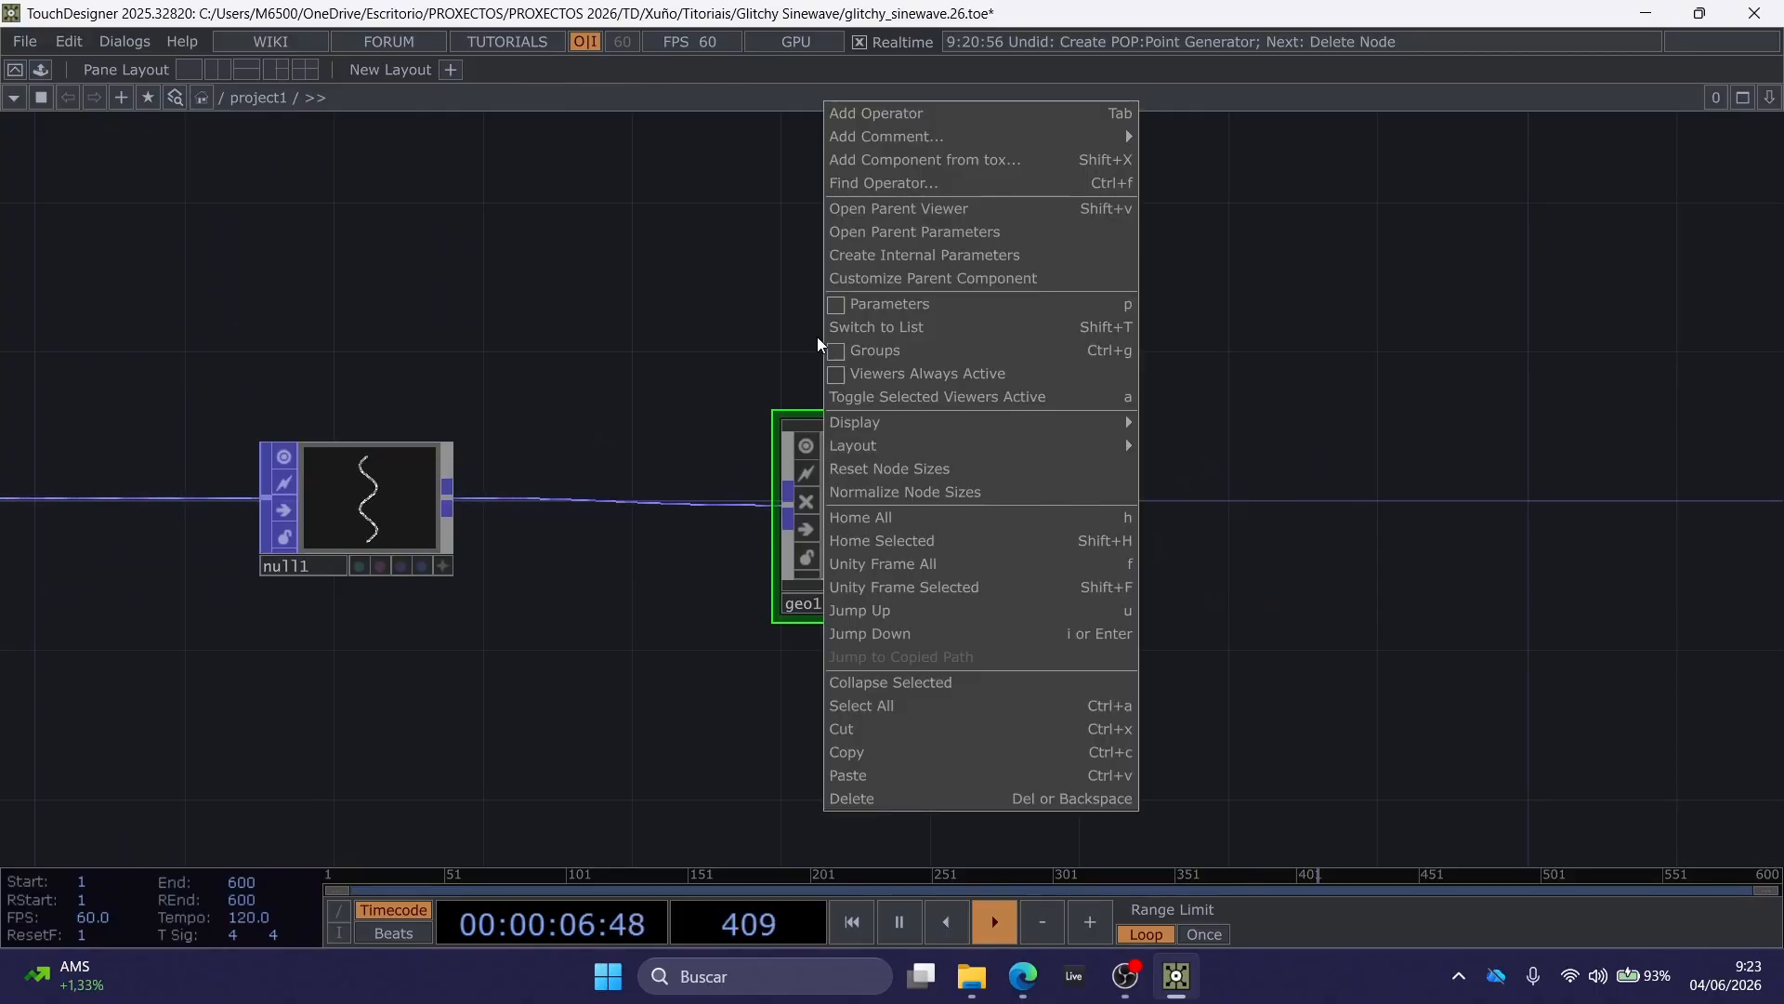
left_click(879, 119)
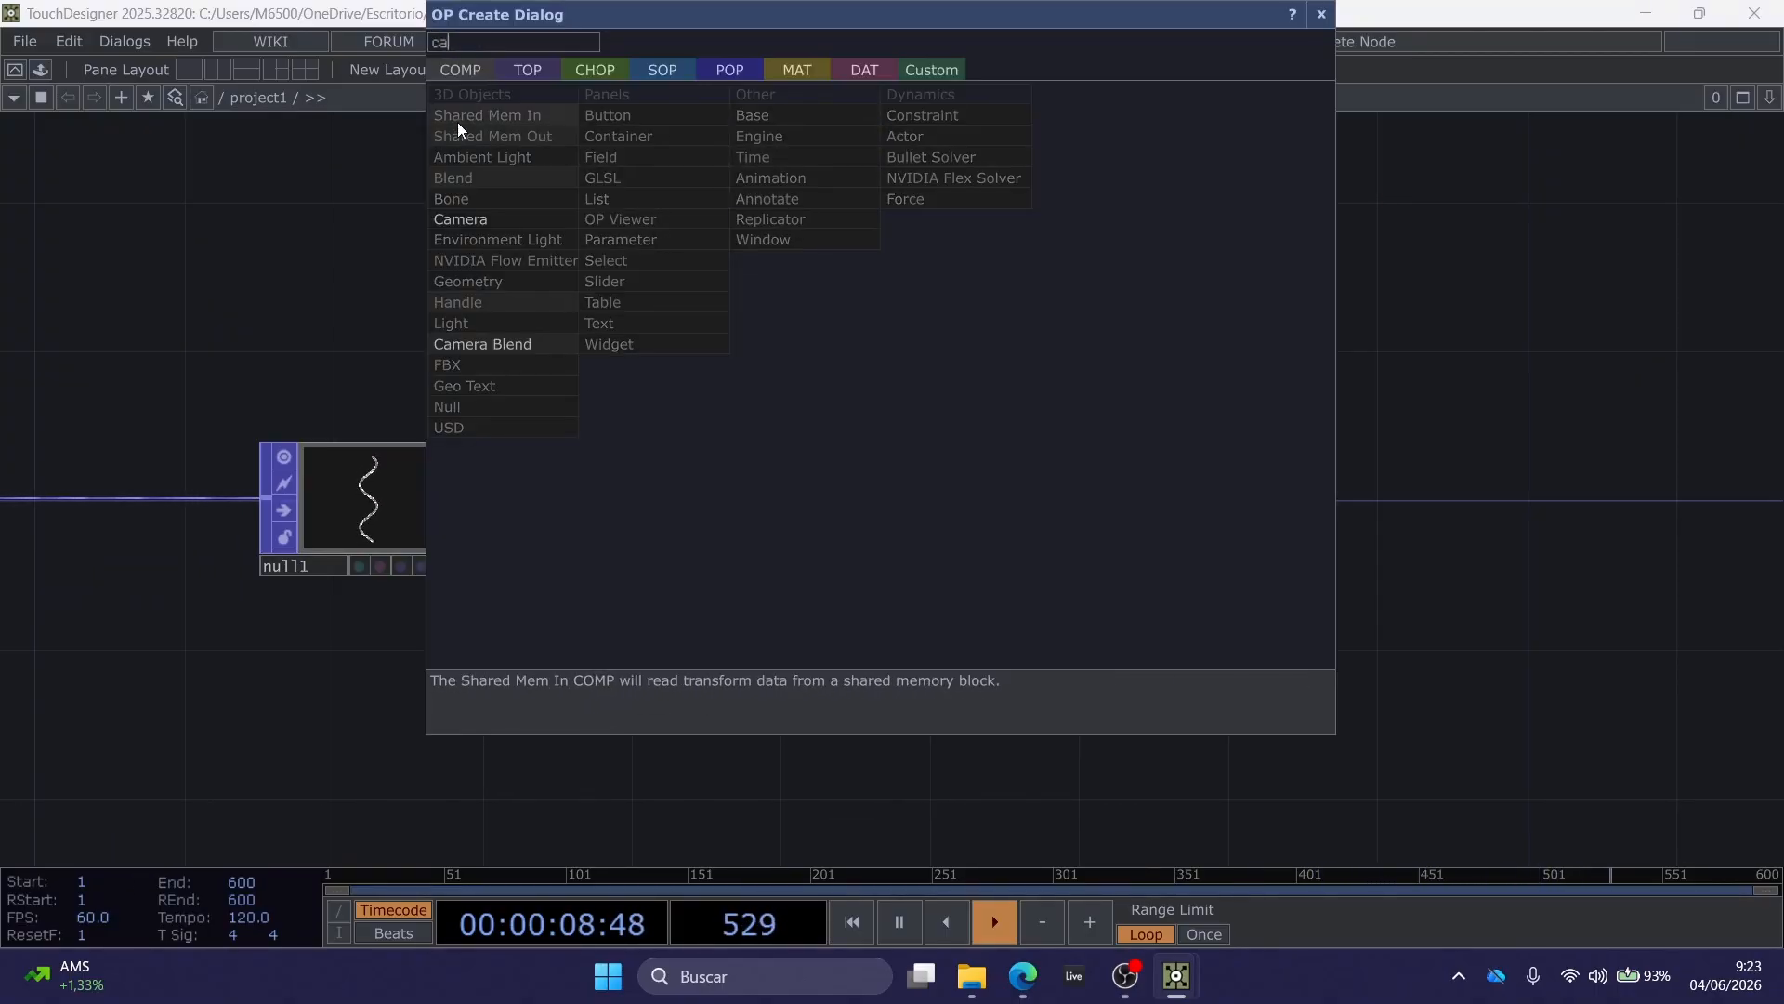
left_click(455, 228)
left_click(904, 266)
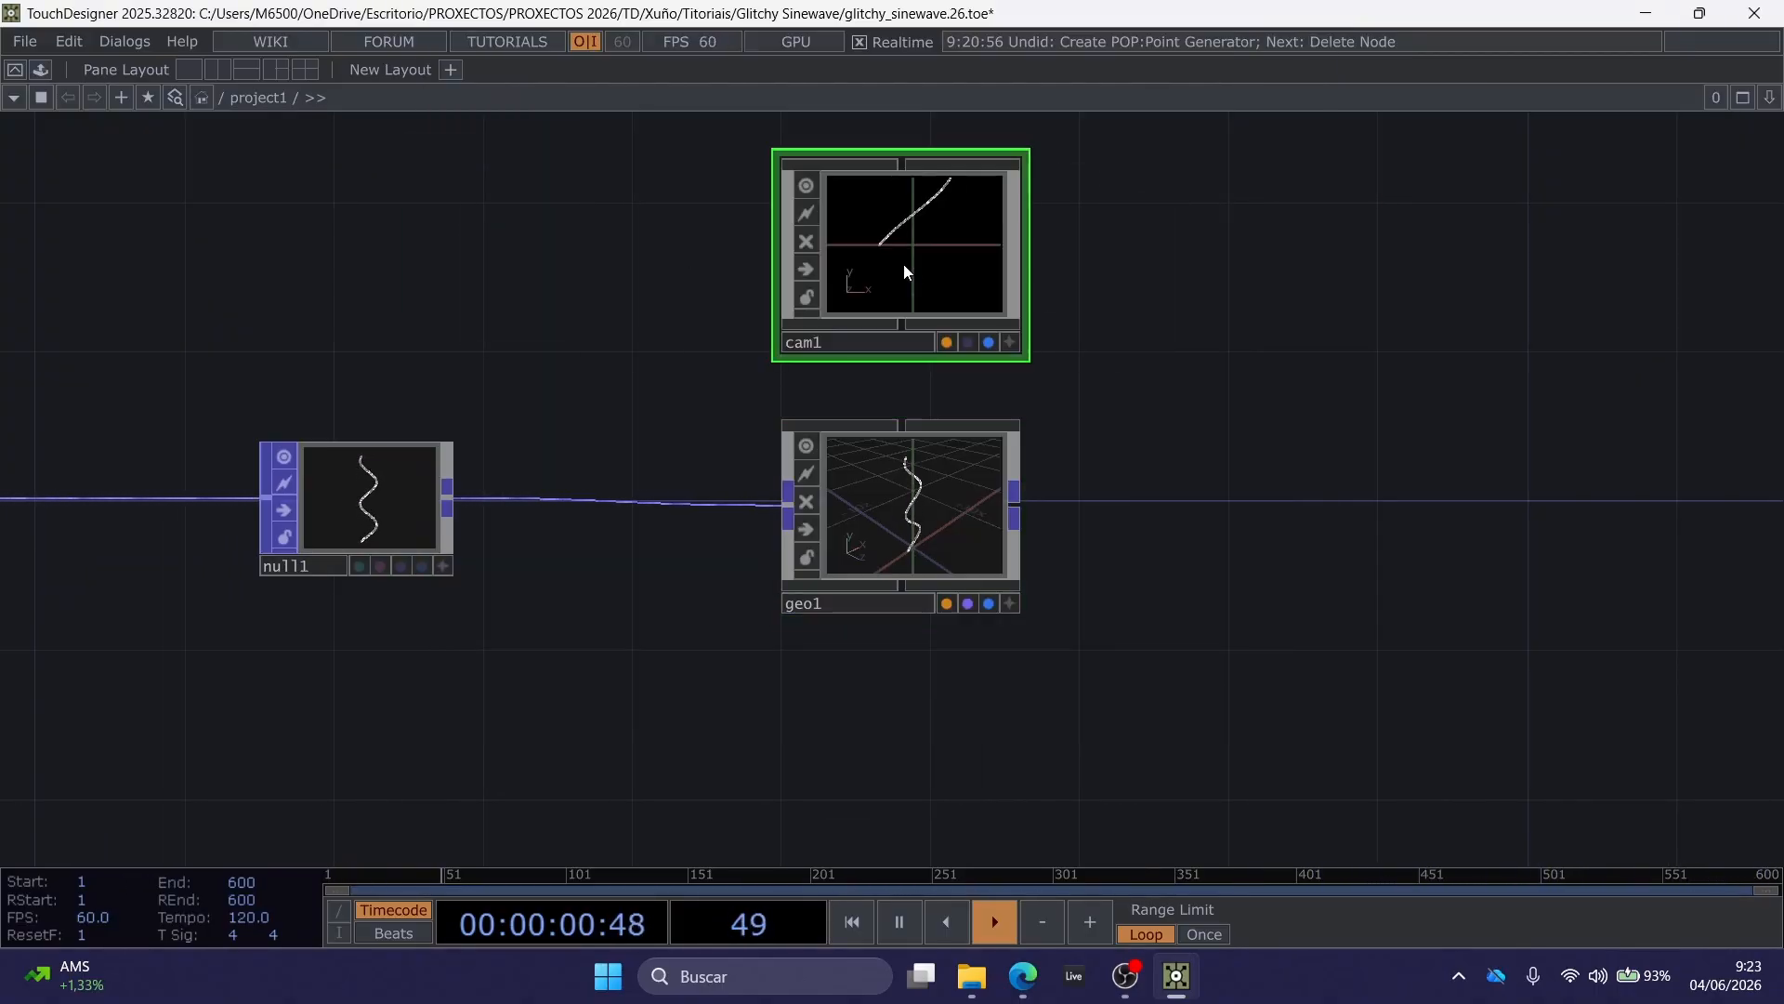
Add a Constant MAT below the Geometry component and assign it as that component's material.
left_click_drag(1291, 409, 1260, 265)
right_click(856, 551)
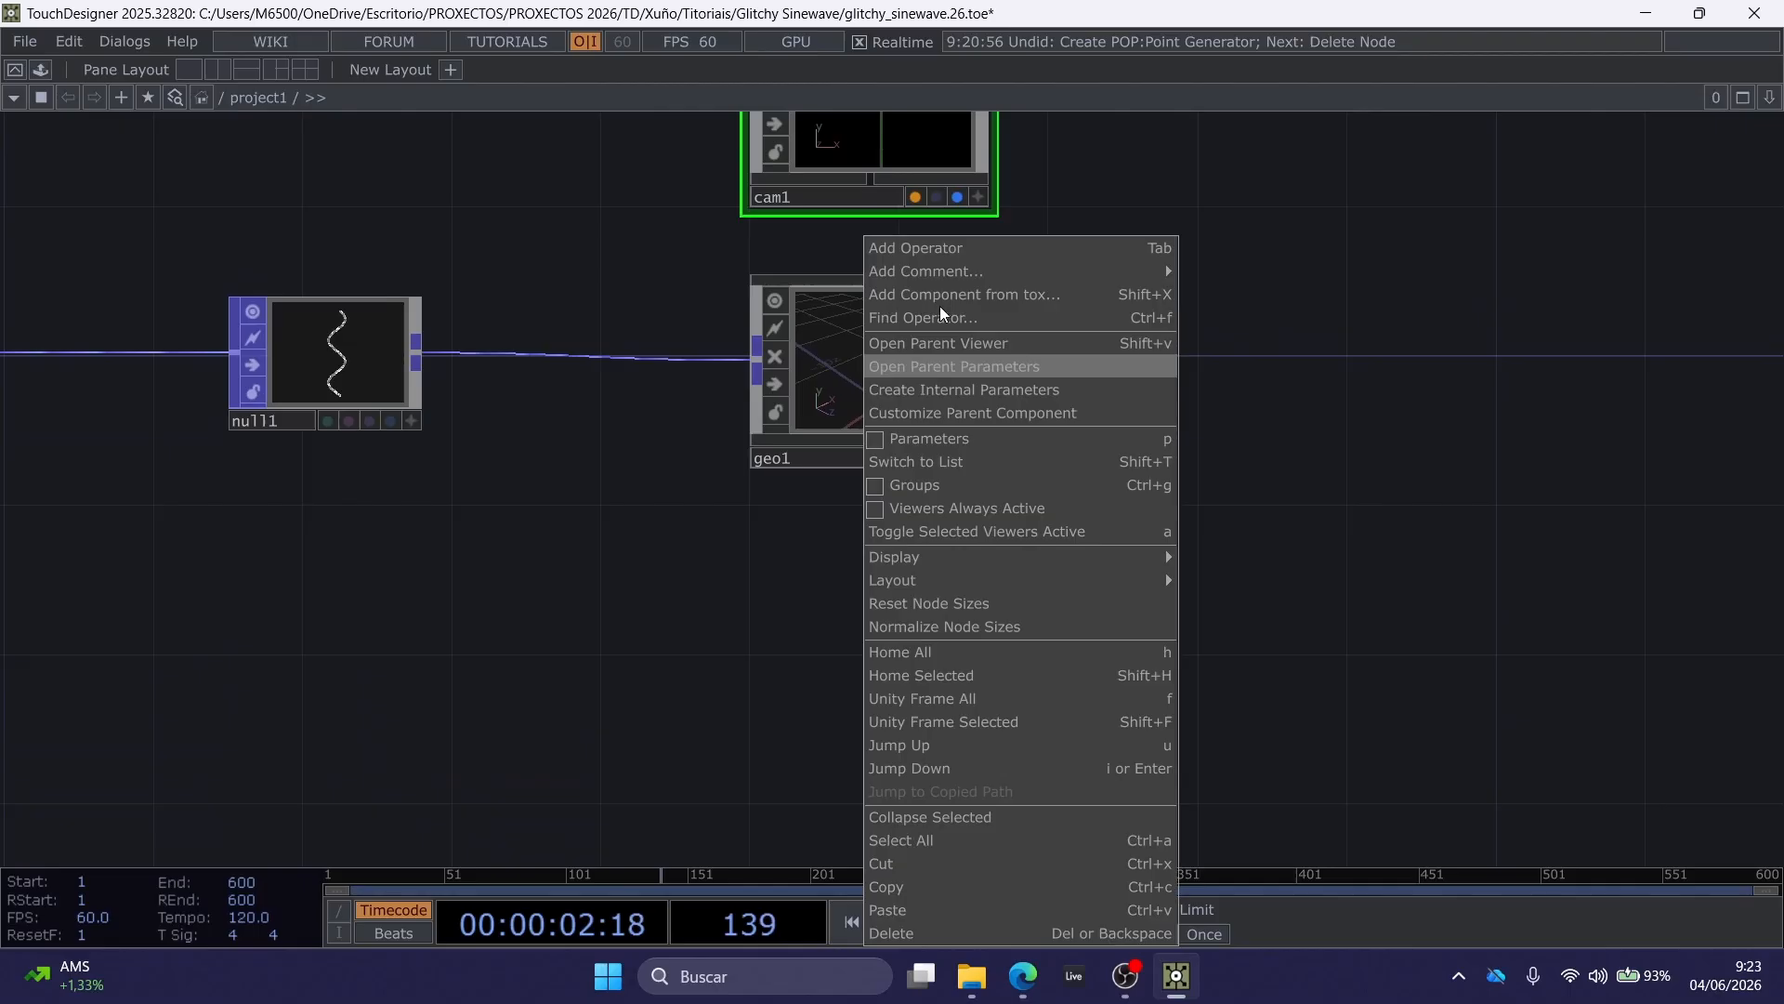
left_click(944, 243)
type("c")
left_click(842, 71)
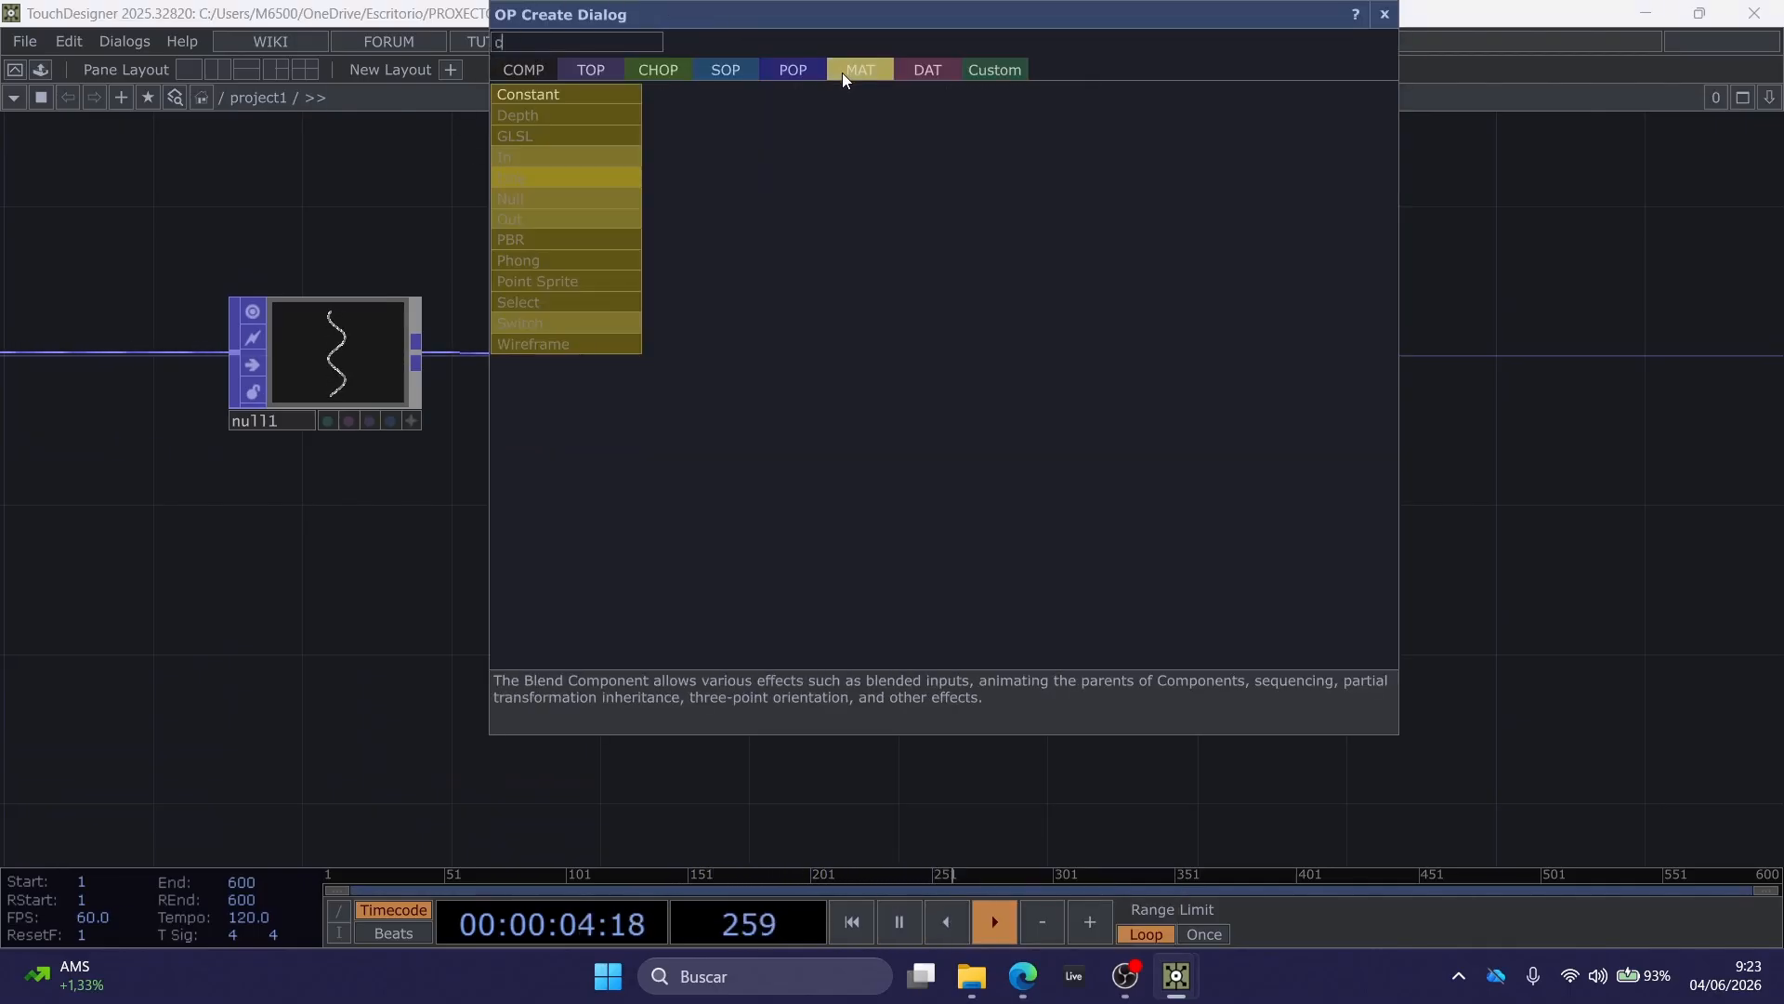
left_click(539, 94)
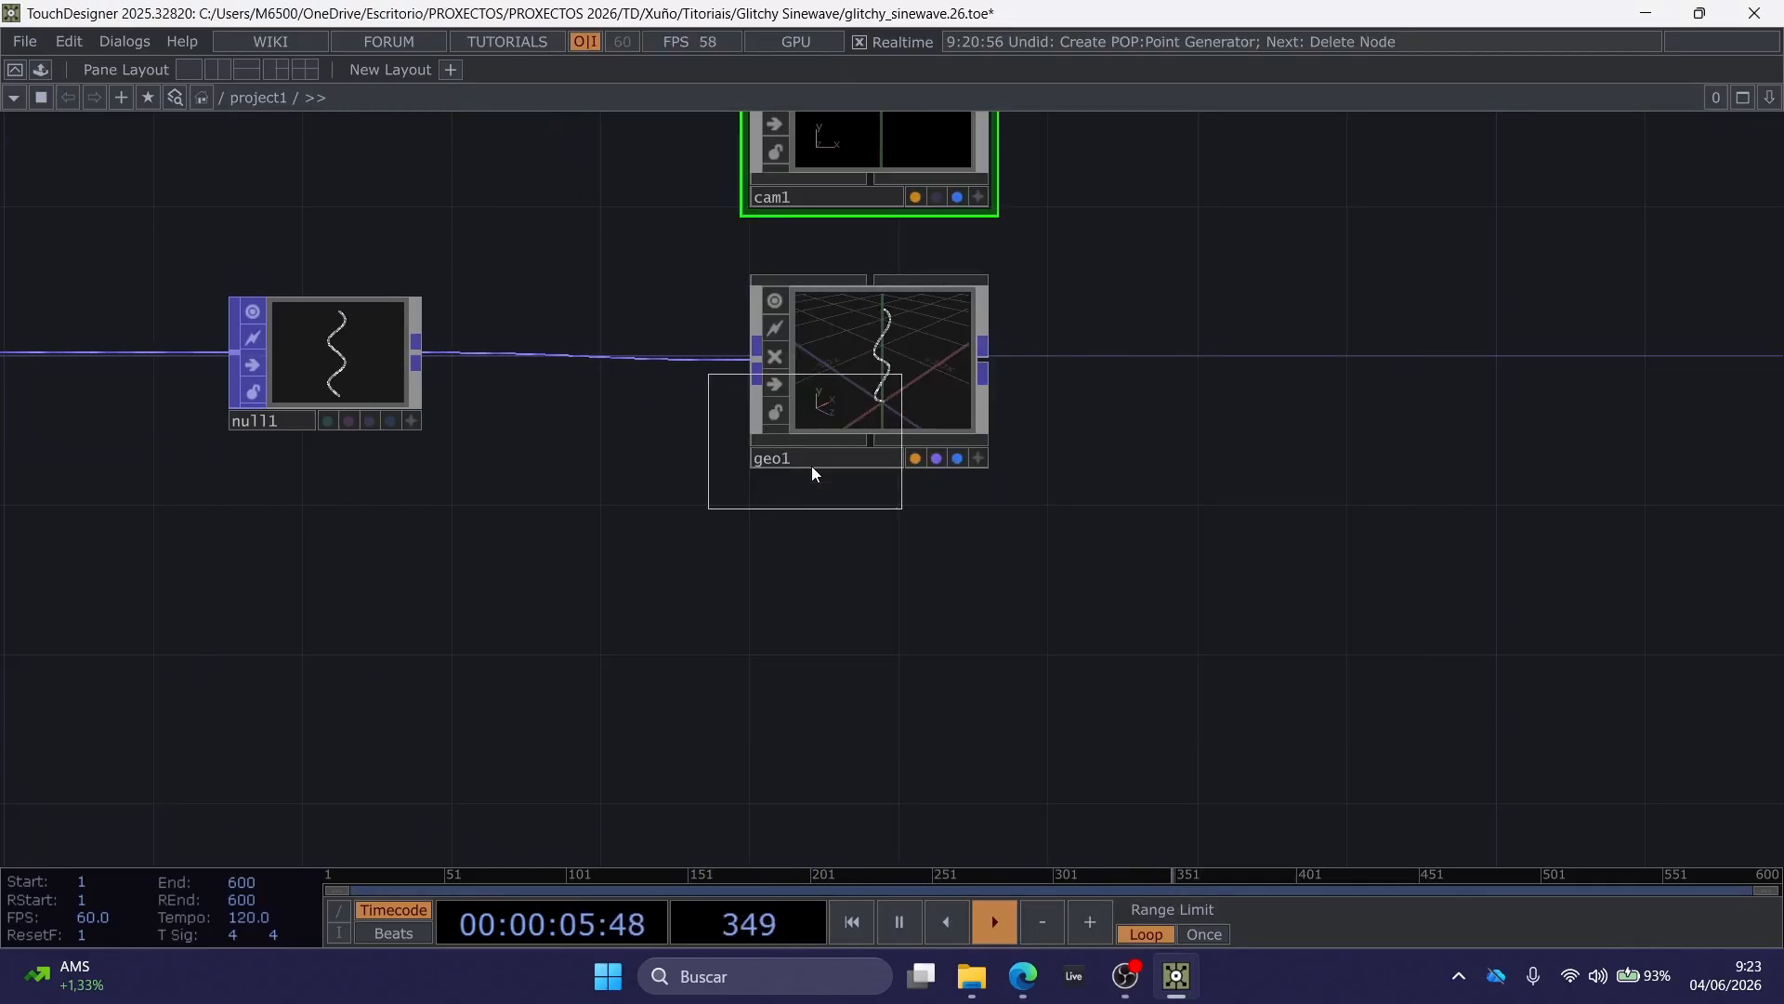
left_click(855, 572)
left_click_drag(855, 572, 866, 355)
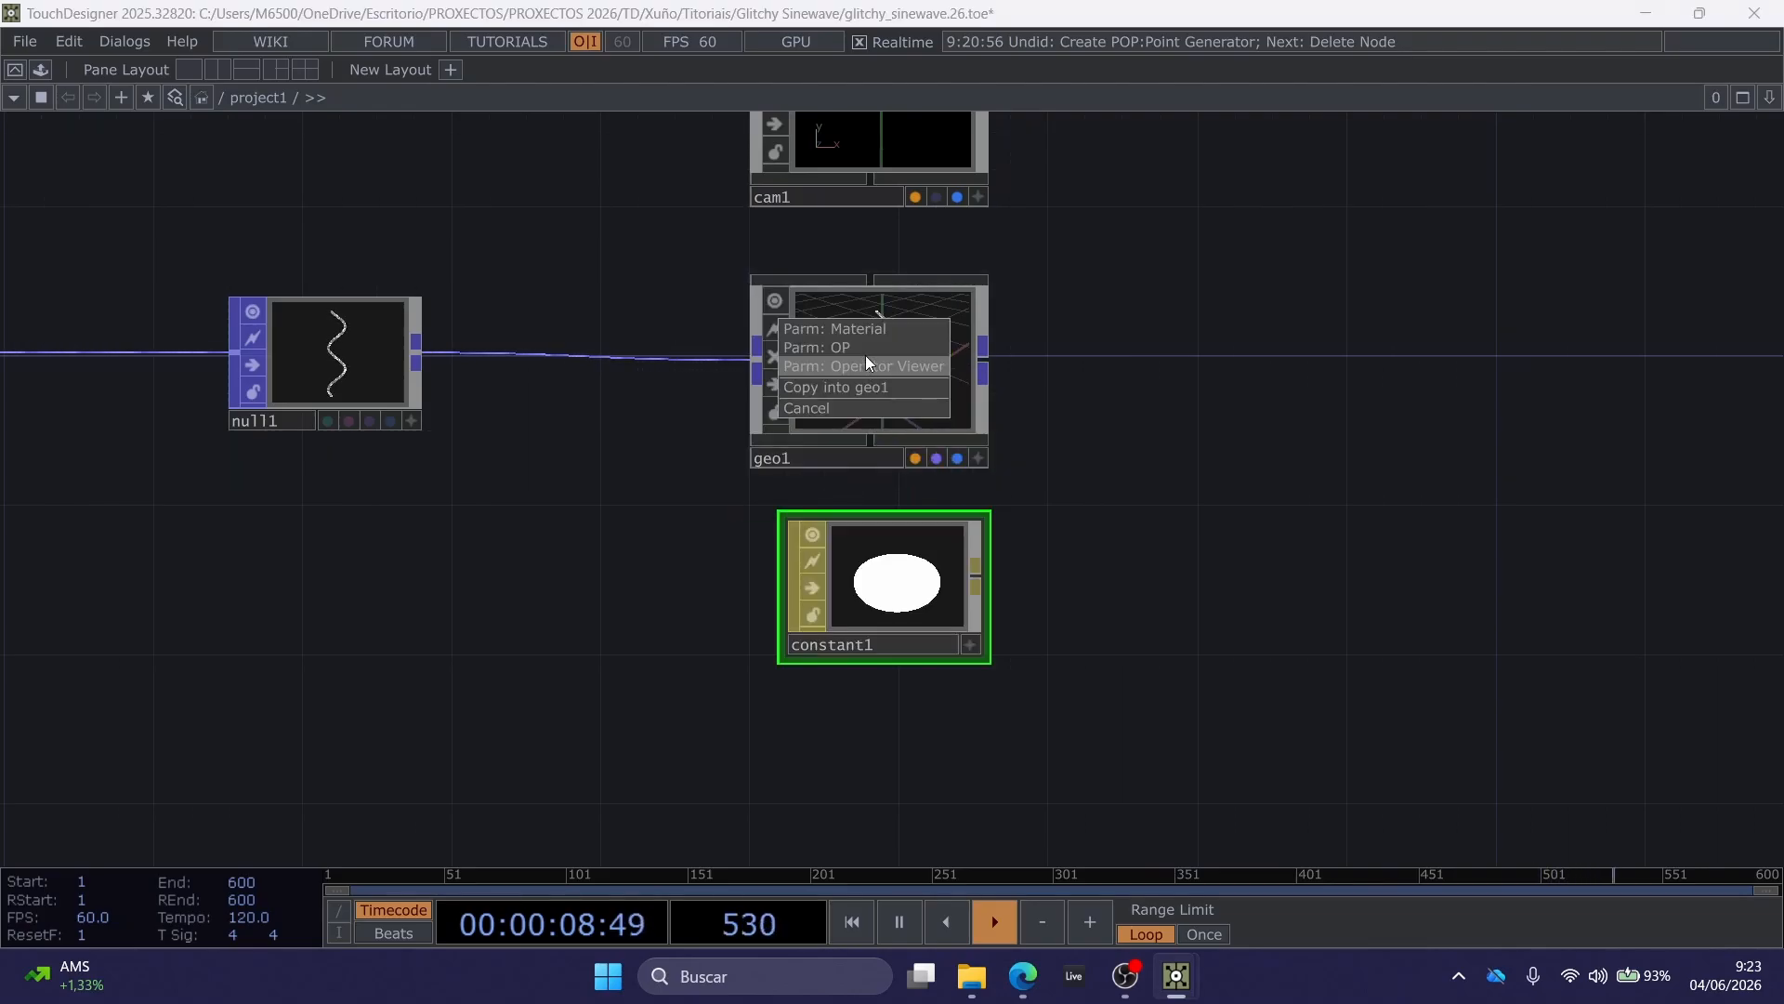
left_click(866, 334)
Add a Render TOP beside the Geometry component and display its output as the network background.
right_click(807, 399)
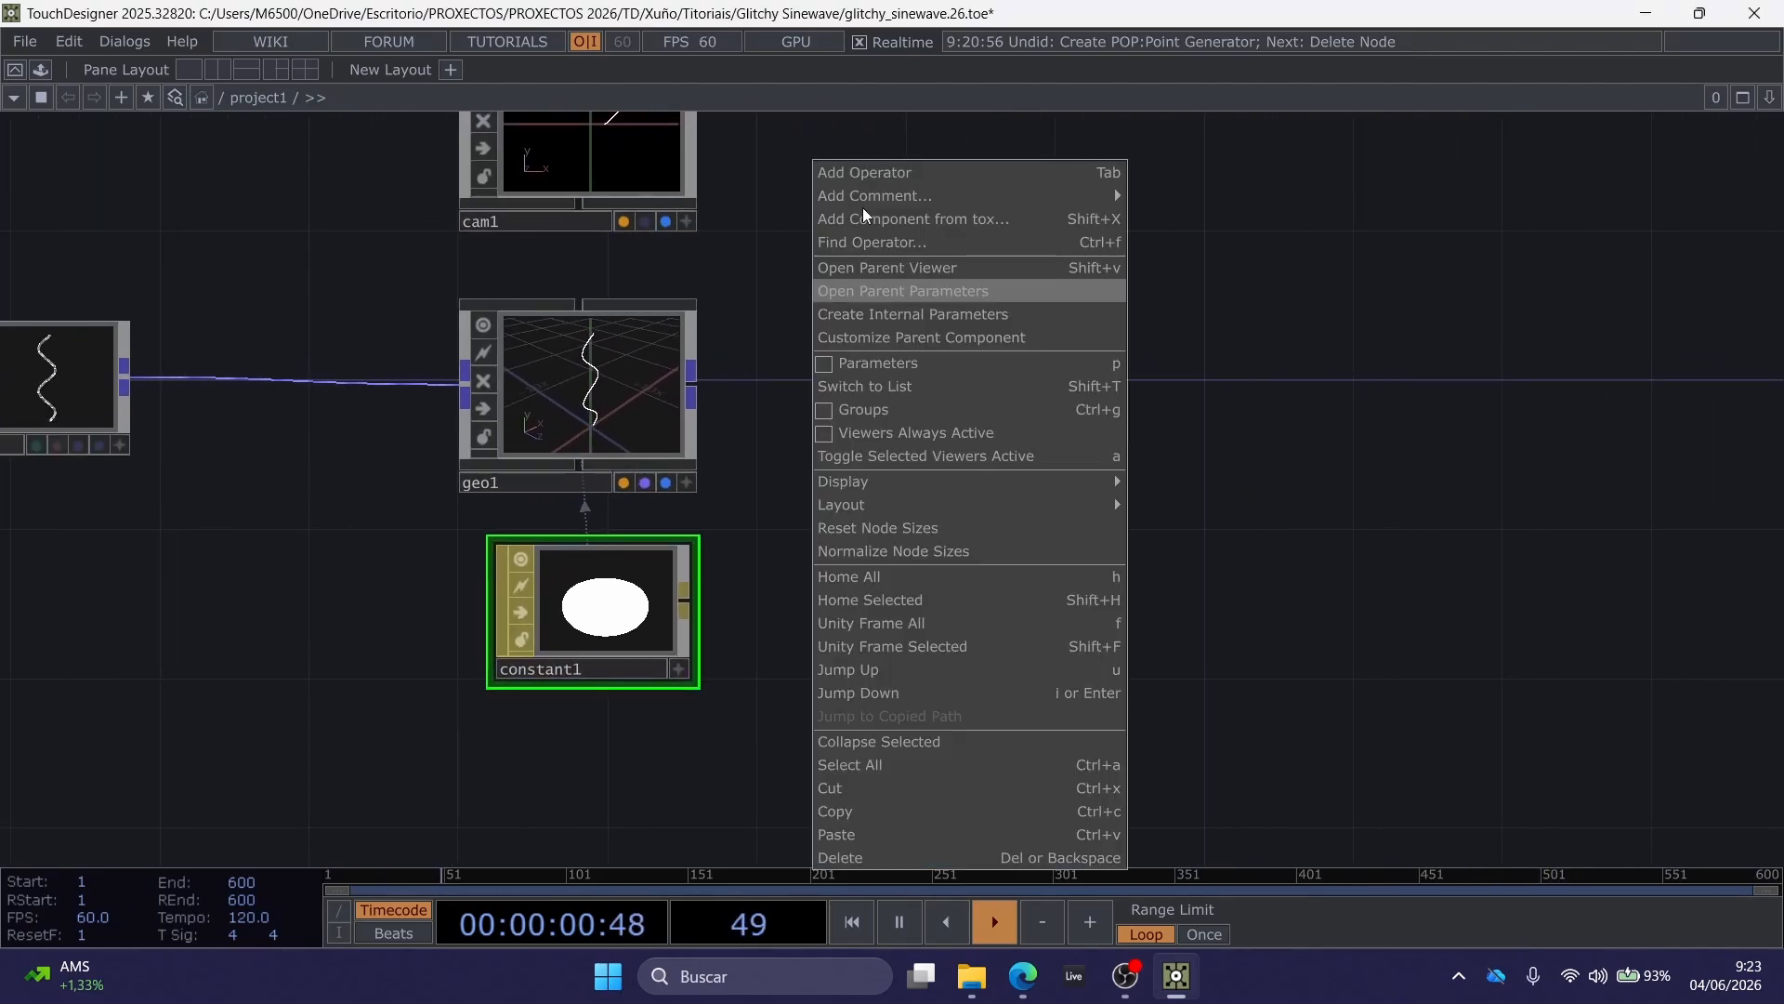
left_click(874, 175)
type("re")
left_click(520, 71)
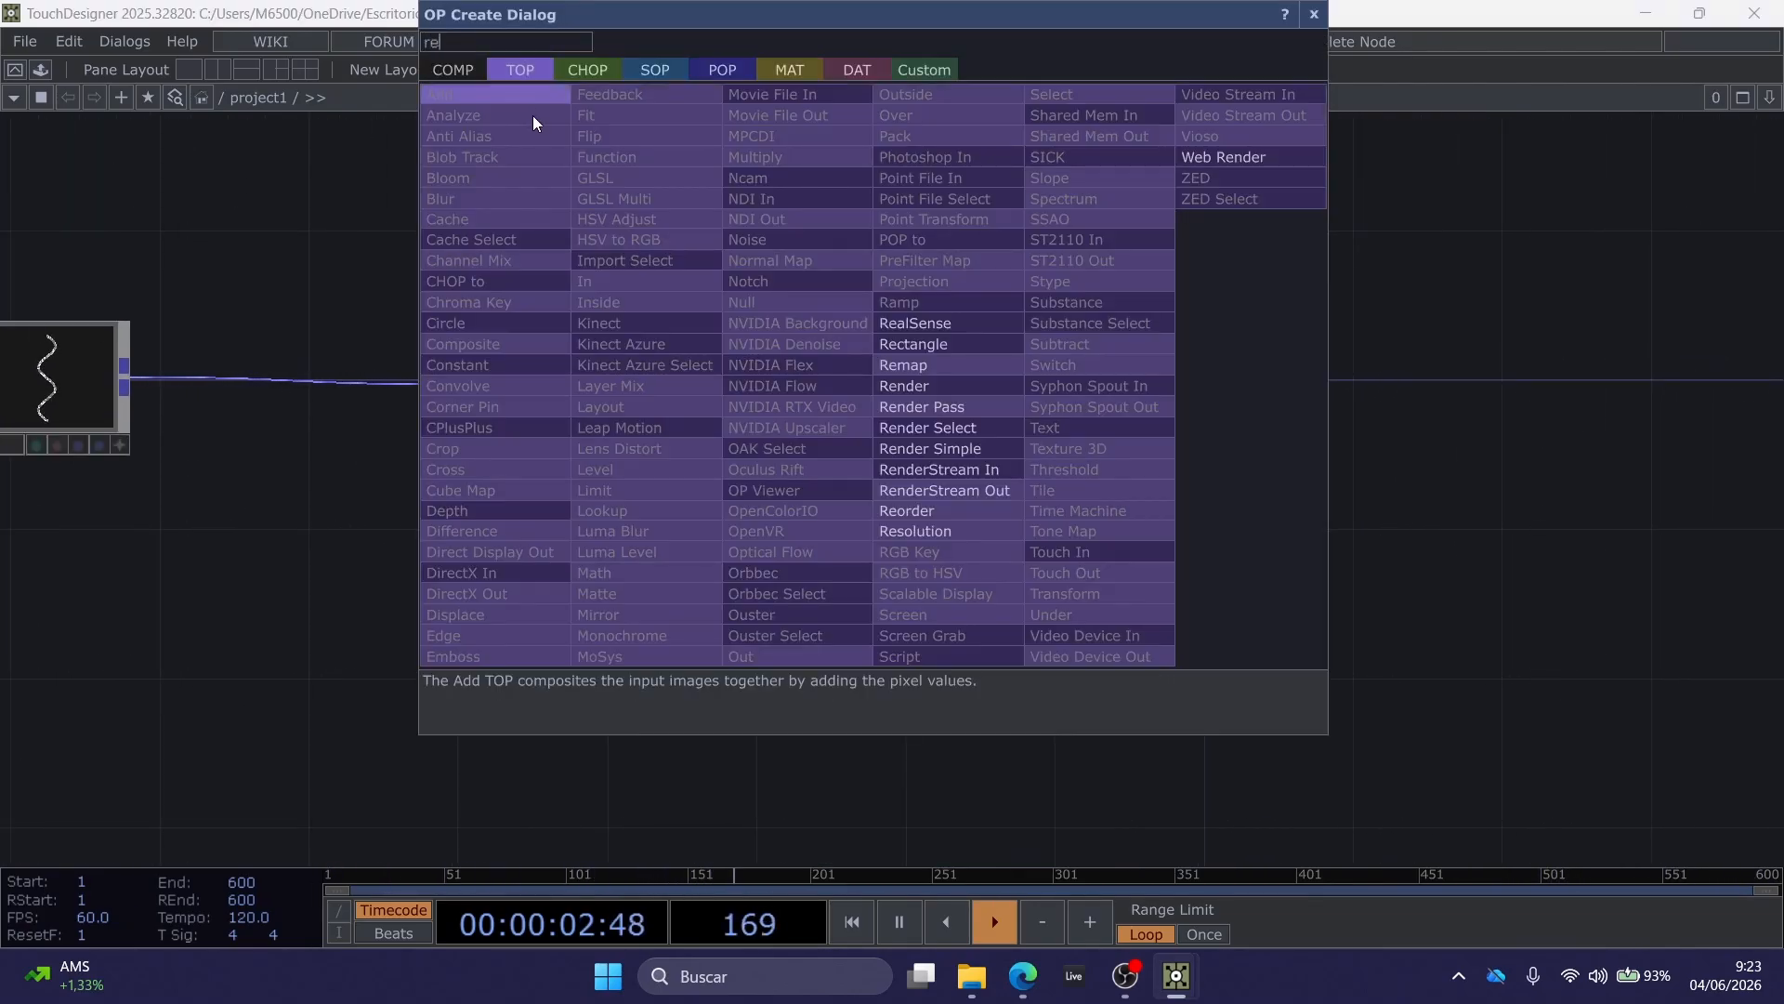
left_click(894, 385)
left_click(859, 386)
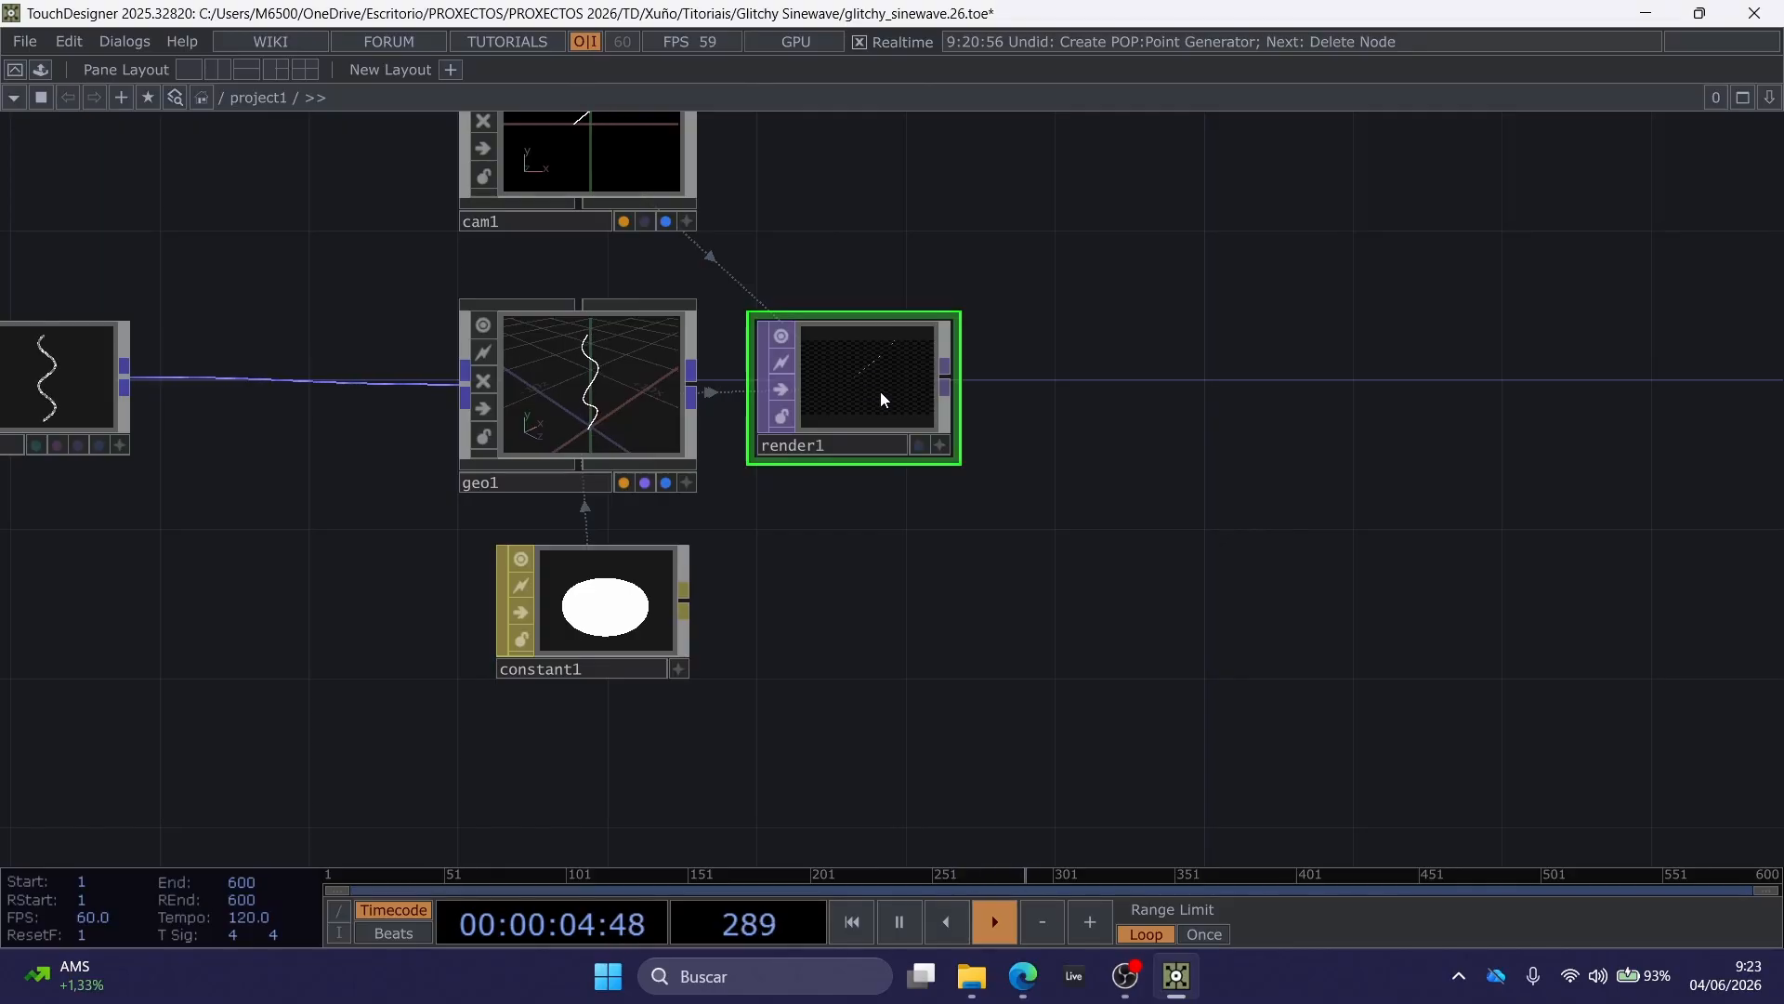
left_click_drag(848, 394, 886, 394)
left_click(955, 446)
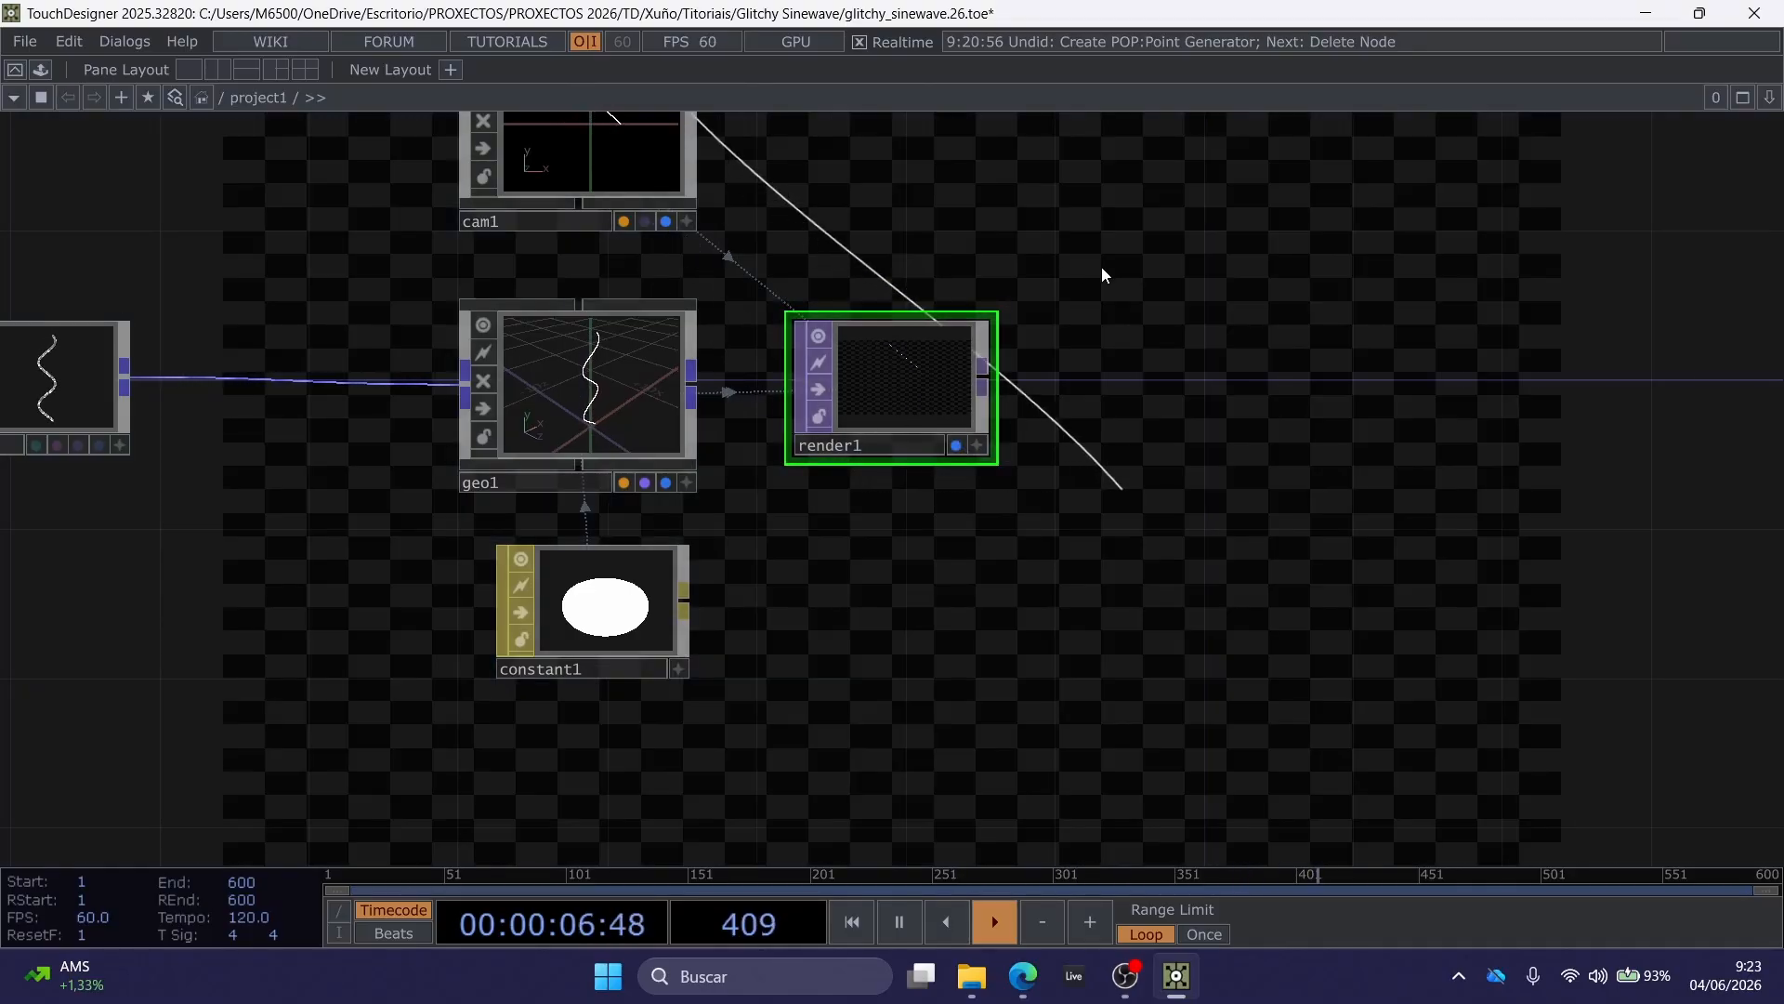
Set the Render TOP's resolution to 720 by 1080.
left_click_drag(1013, 310, 885, 462)
key("p")
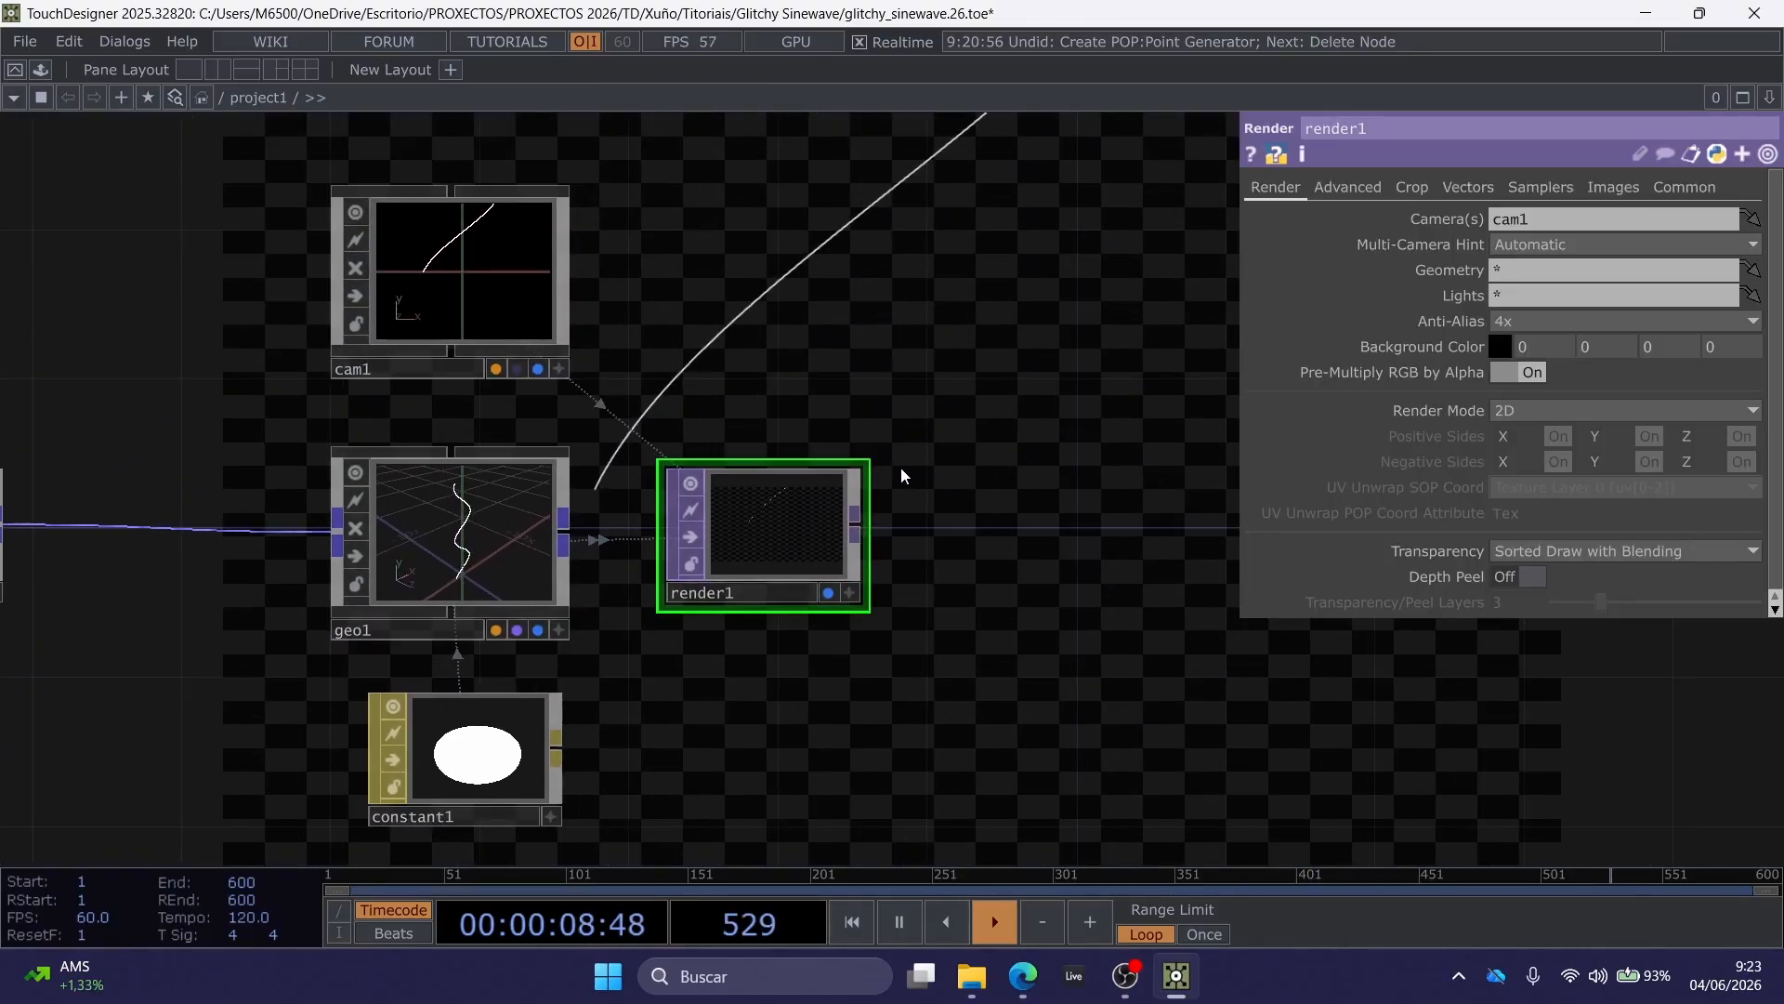
left_click(1664, 193)
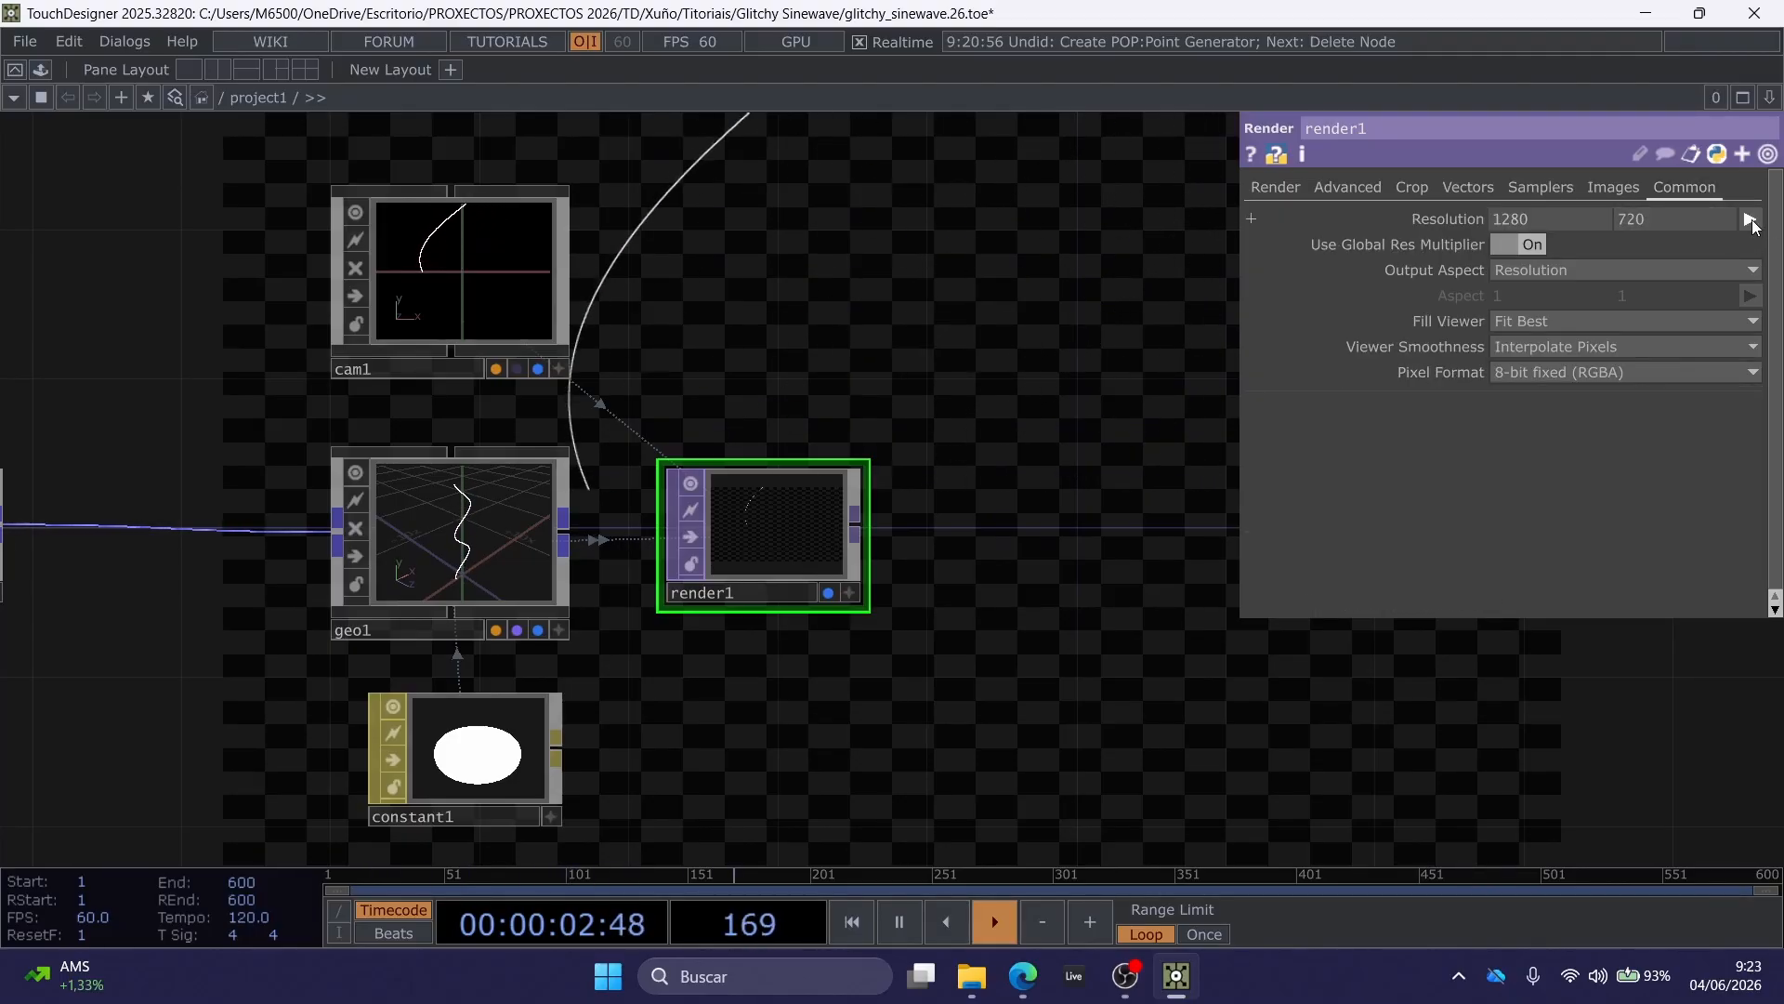
left_click_drag(1555, 224, 1311, 204)
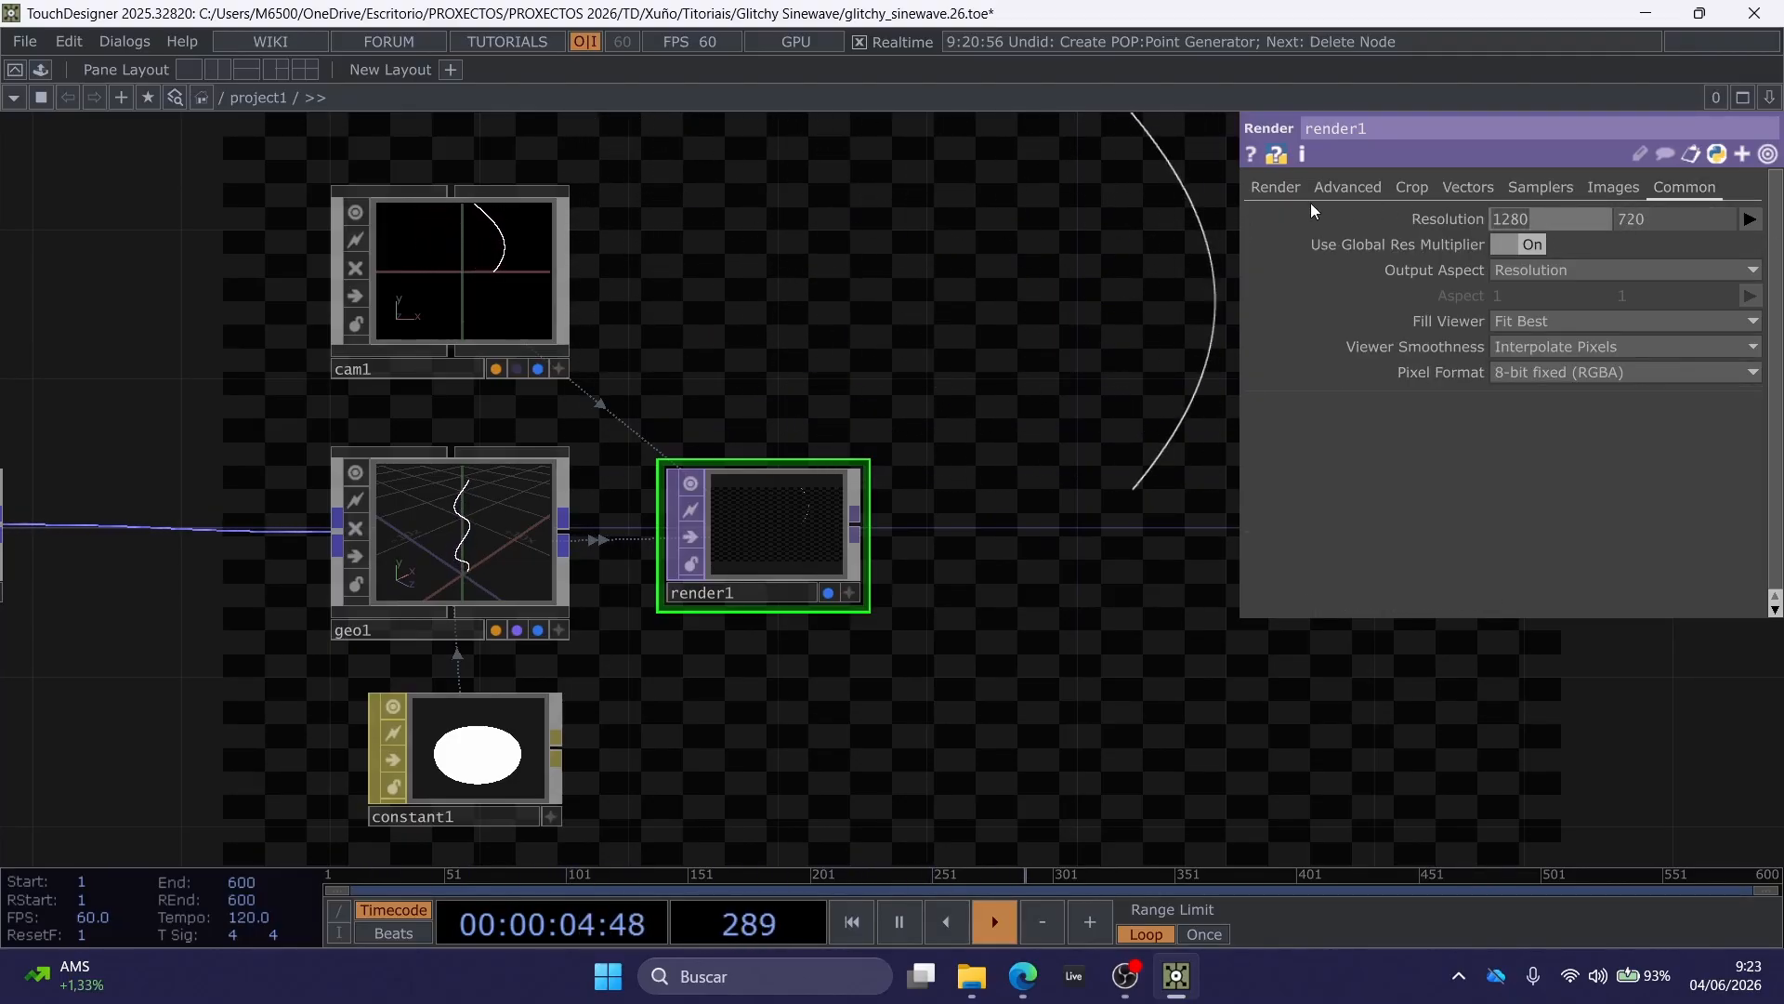
type("720")
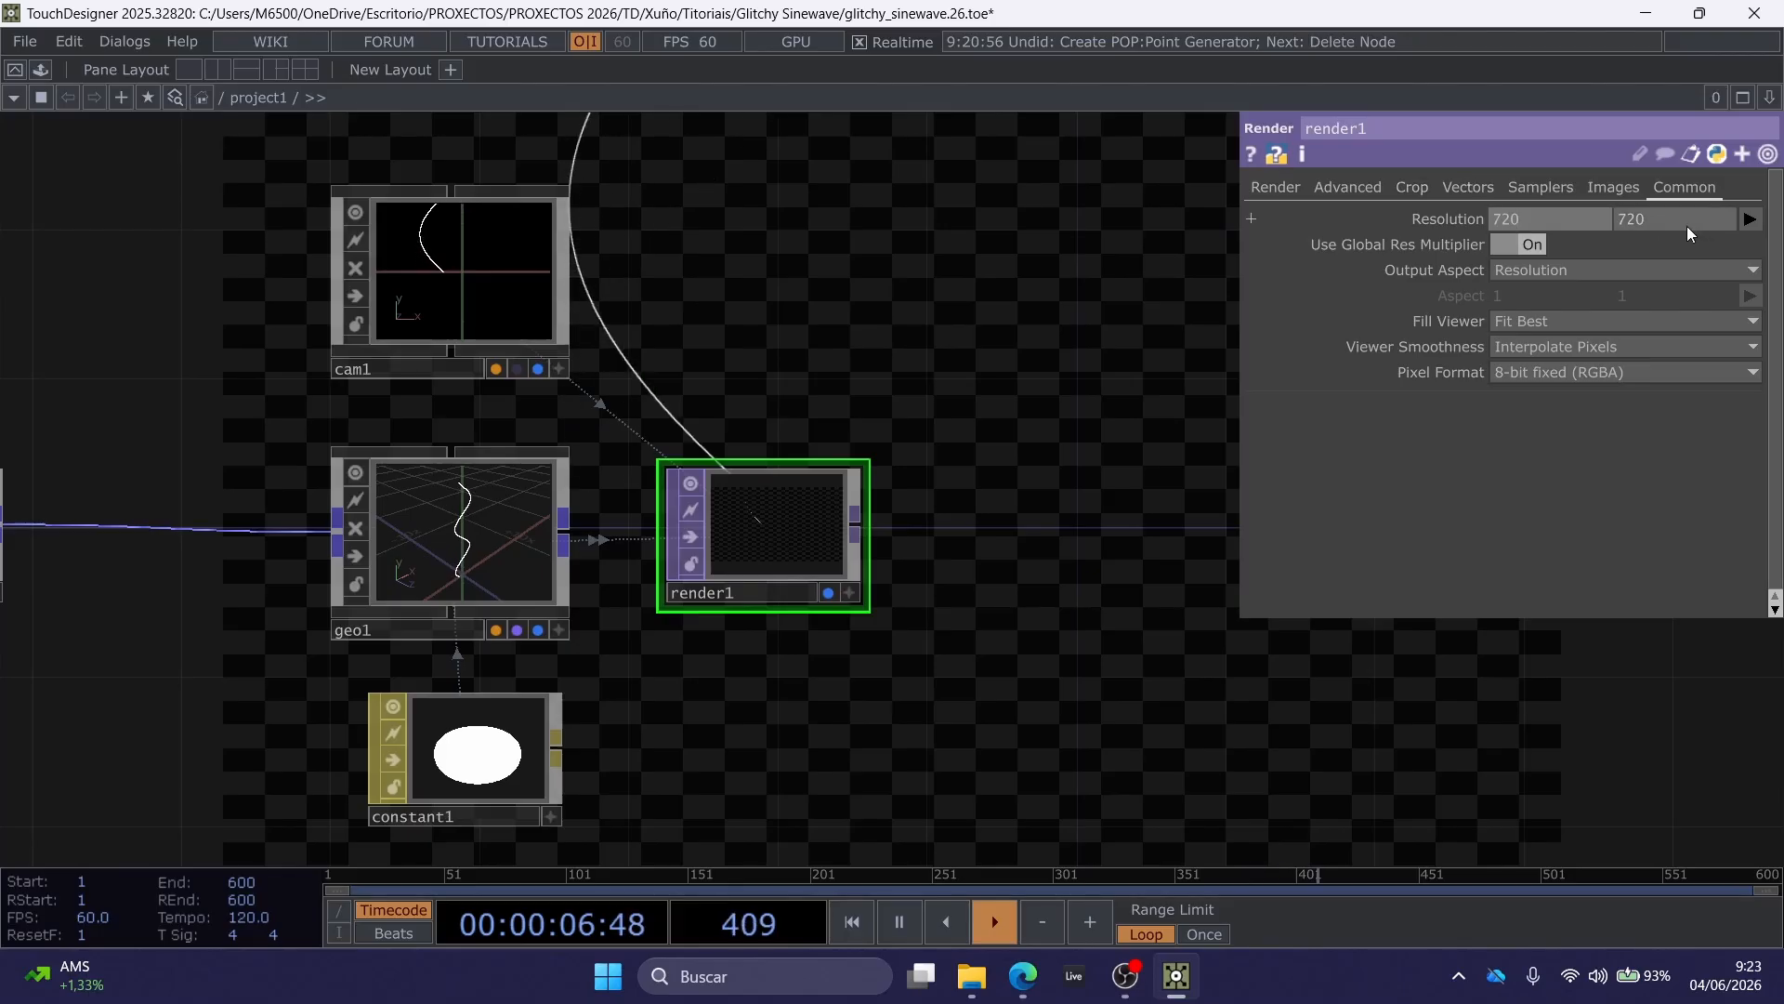
left_click_drag(1687, 226, 1185, 227)
type("1080")
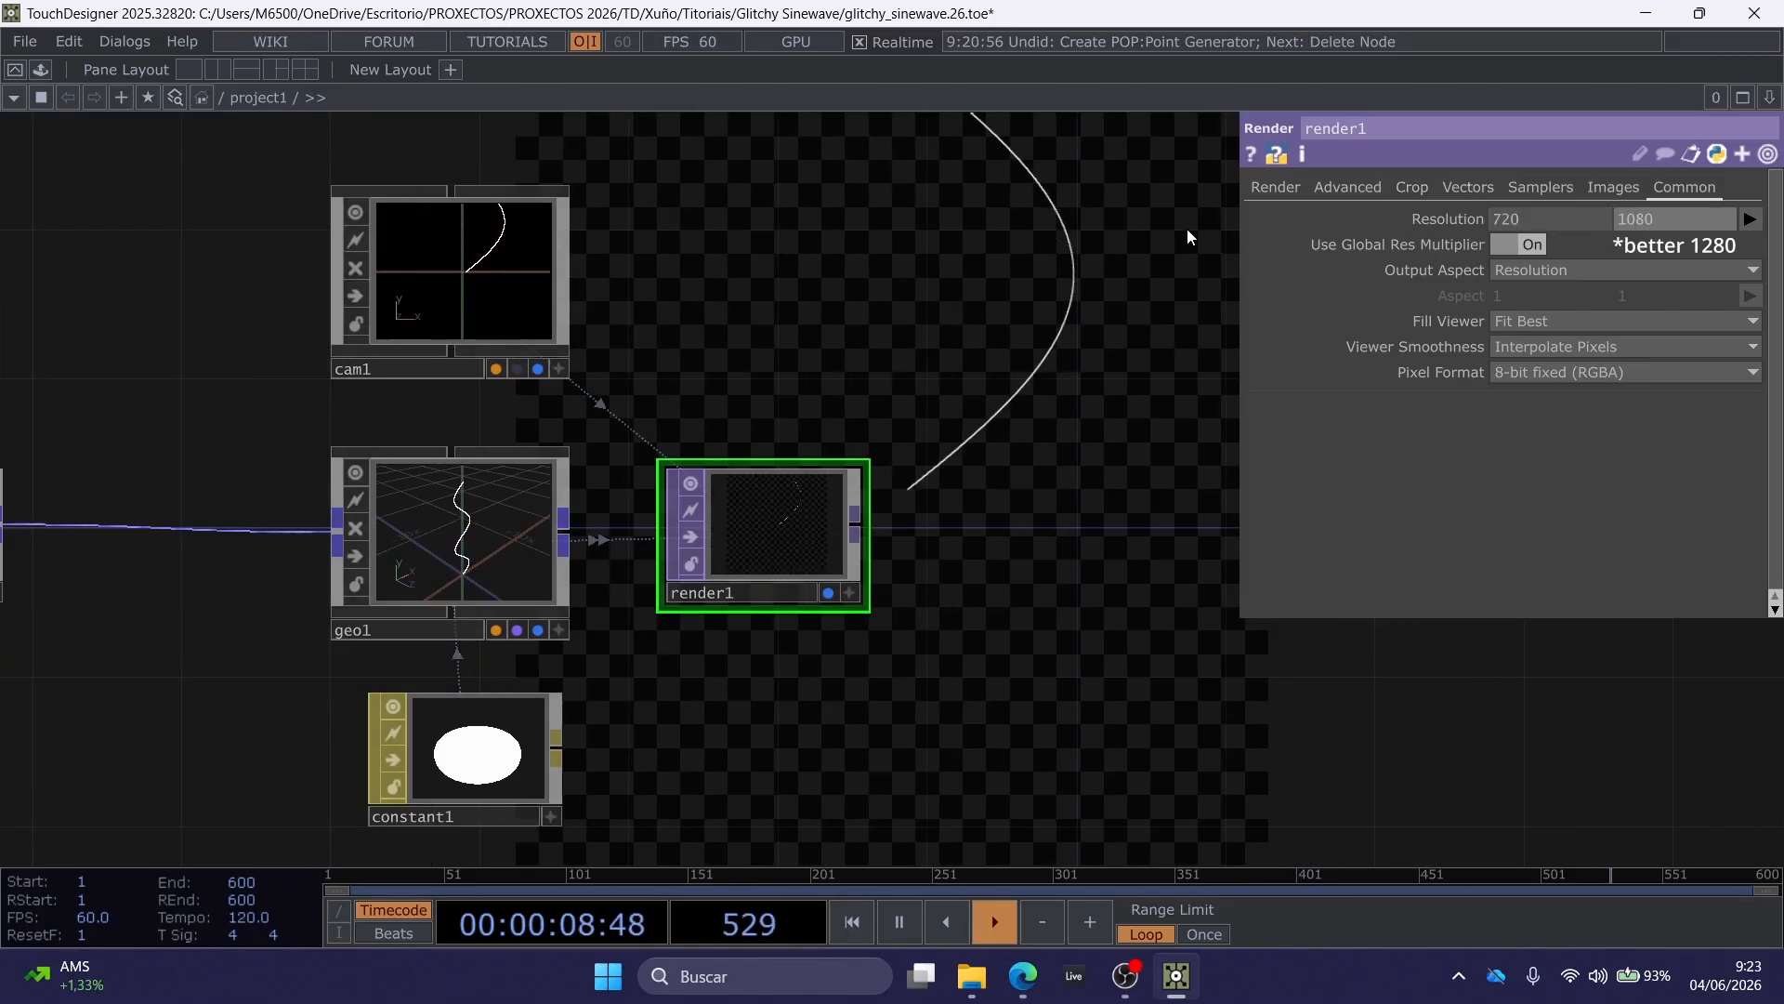
key("Return")
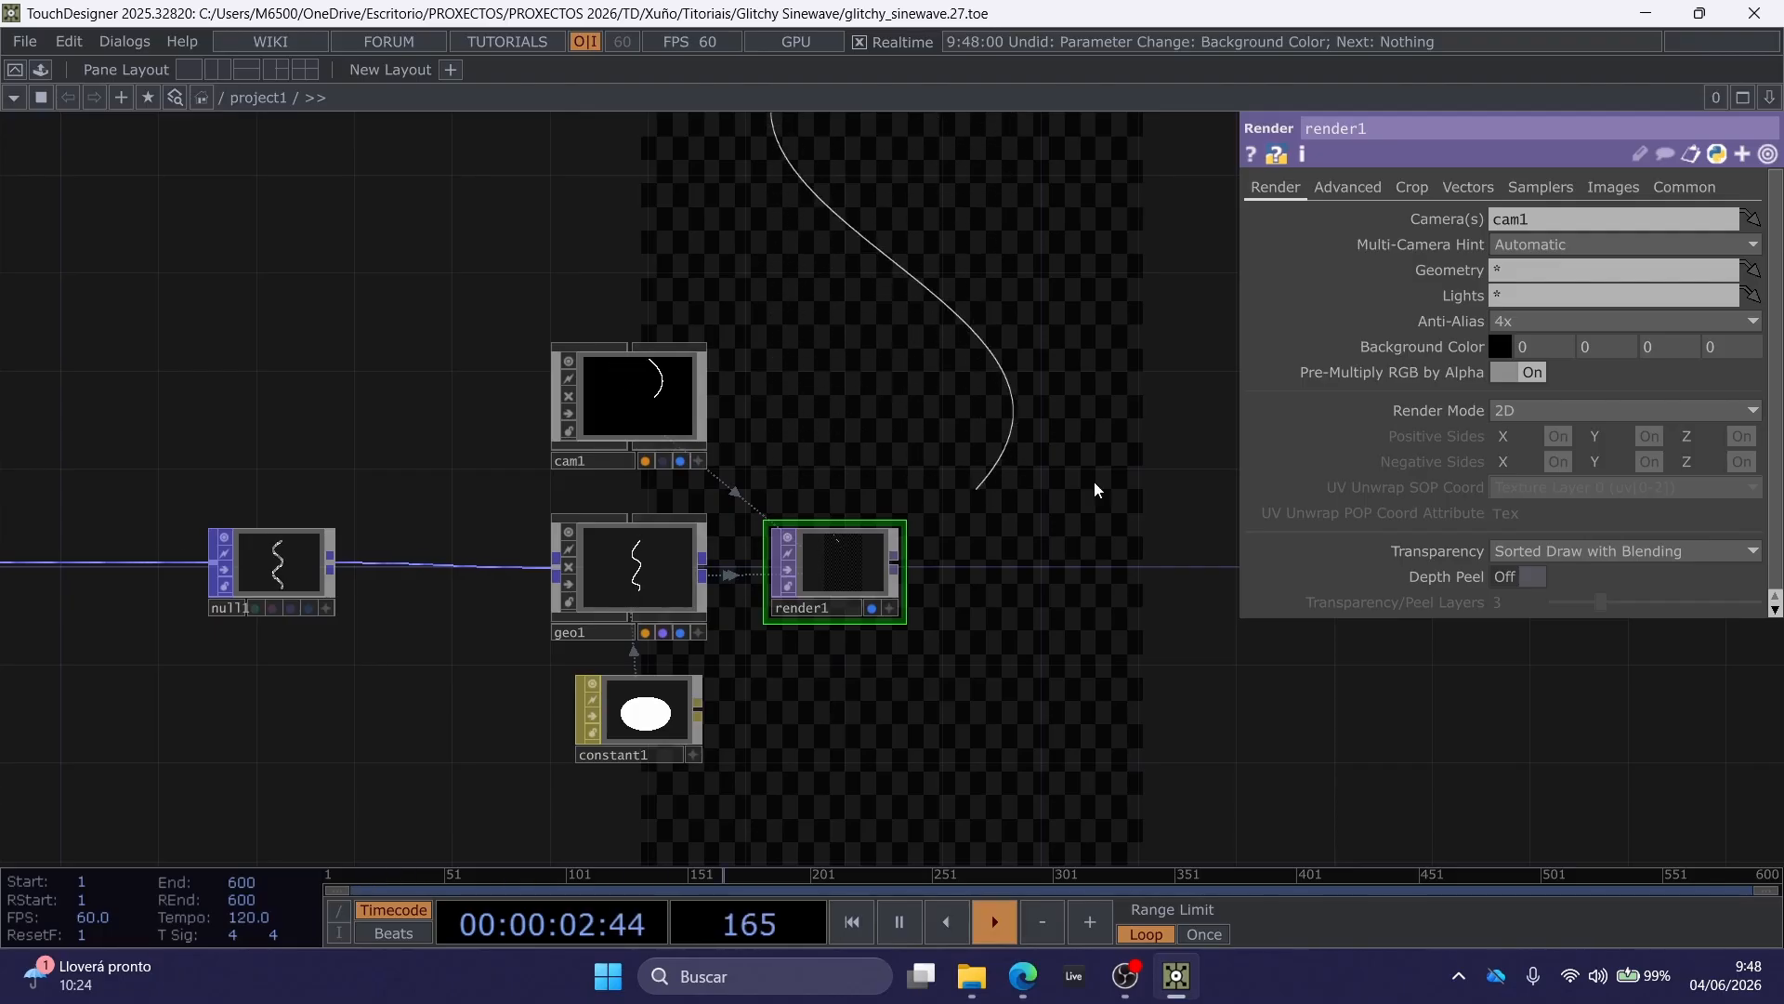
Make the render background opaque by setting the Background Color's alpha to 1.
left_click_drag(1720, 350, 1688, 350)
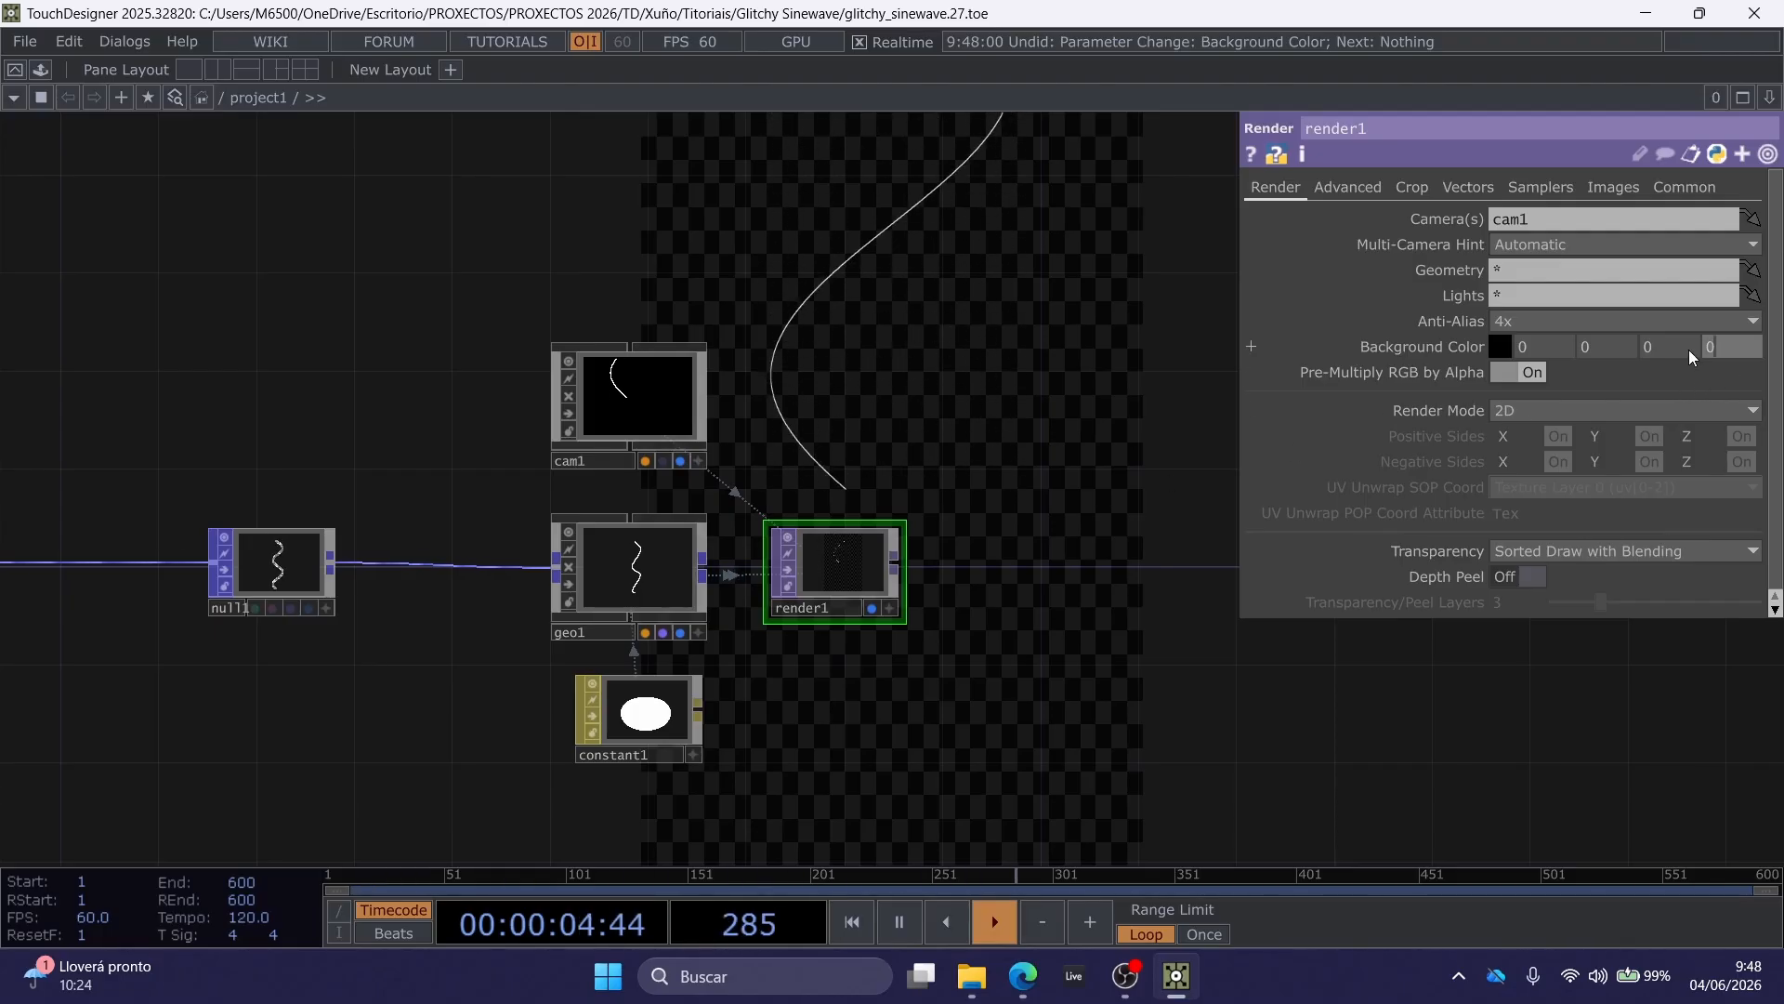
type("1")
left_click(1024, 358)
Set the camera's Z translation to 8 and its Y translation to 5 to frame the sine wave.
left_click(678, 370)
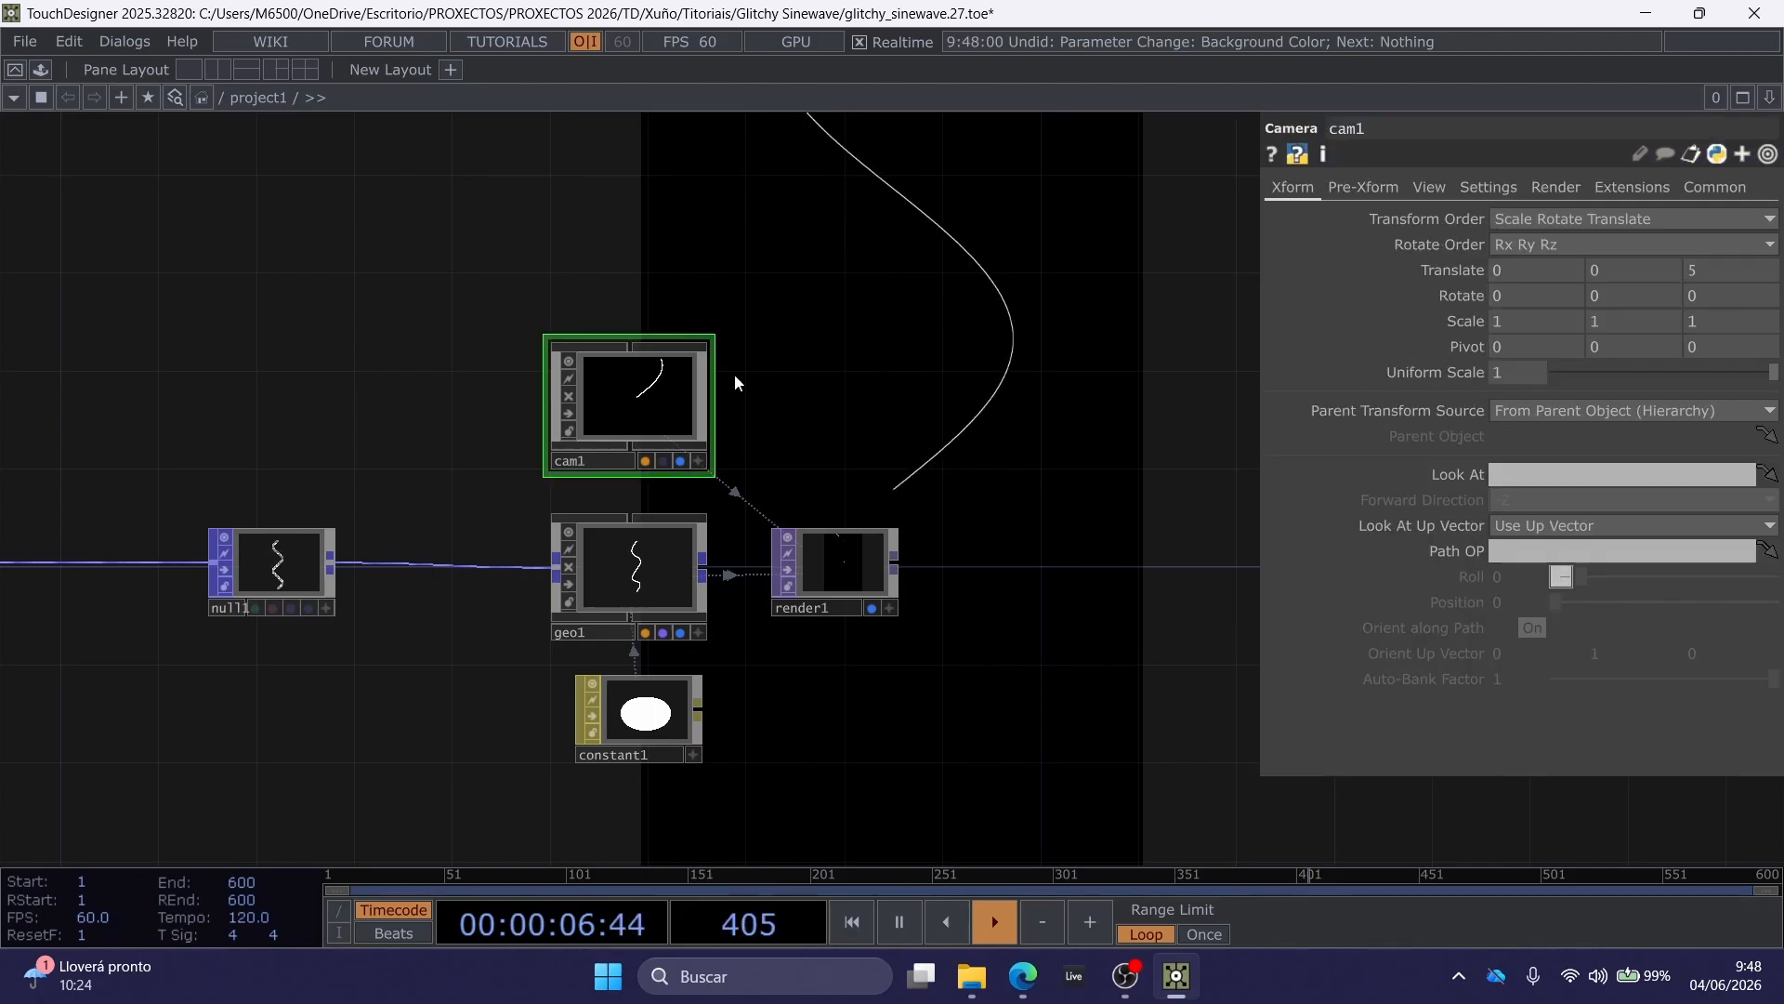
left_click_drag(799, 387, 844, 412)
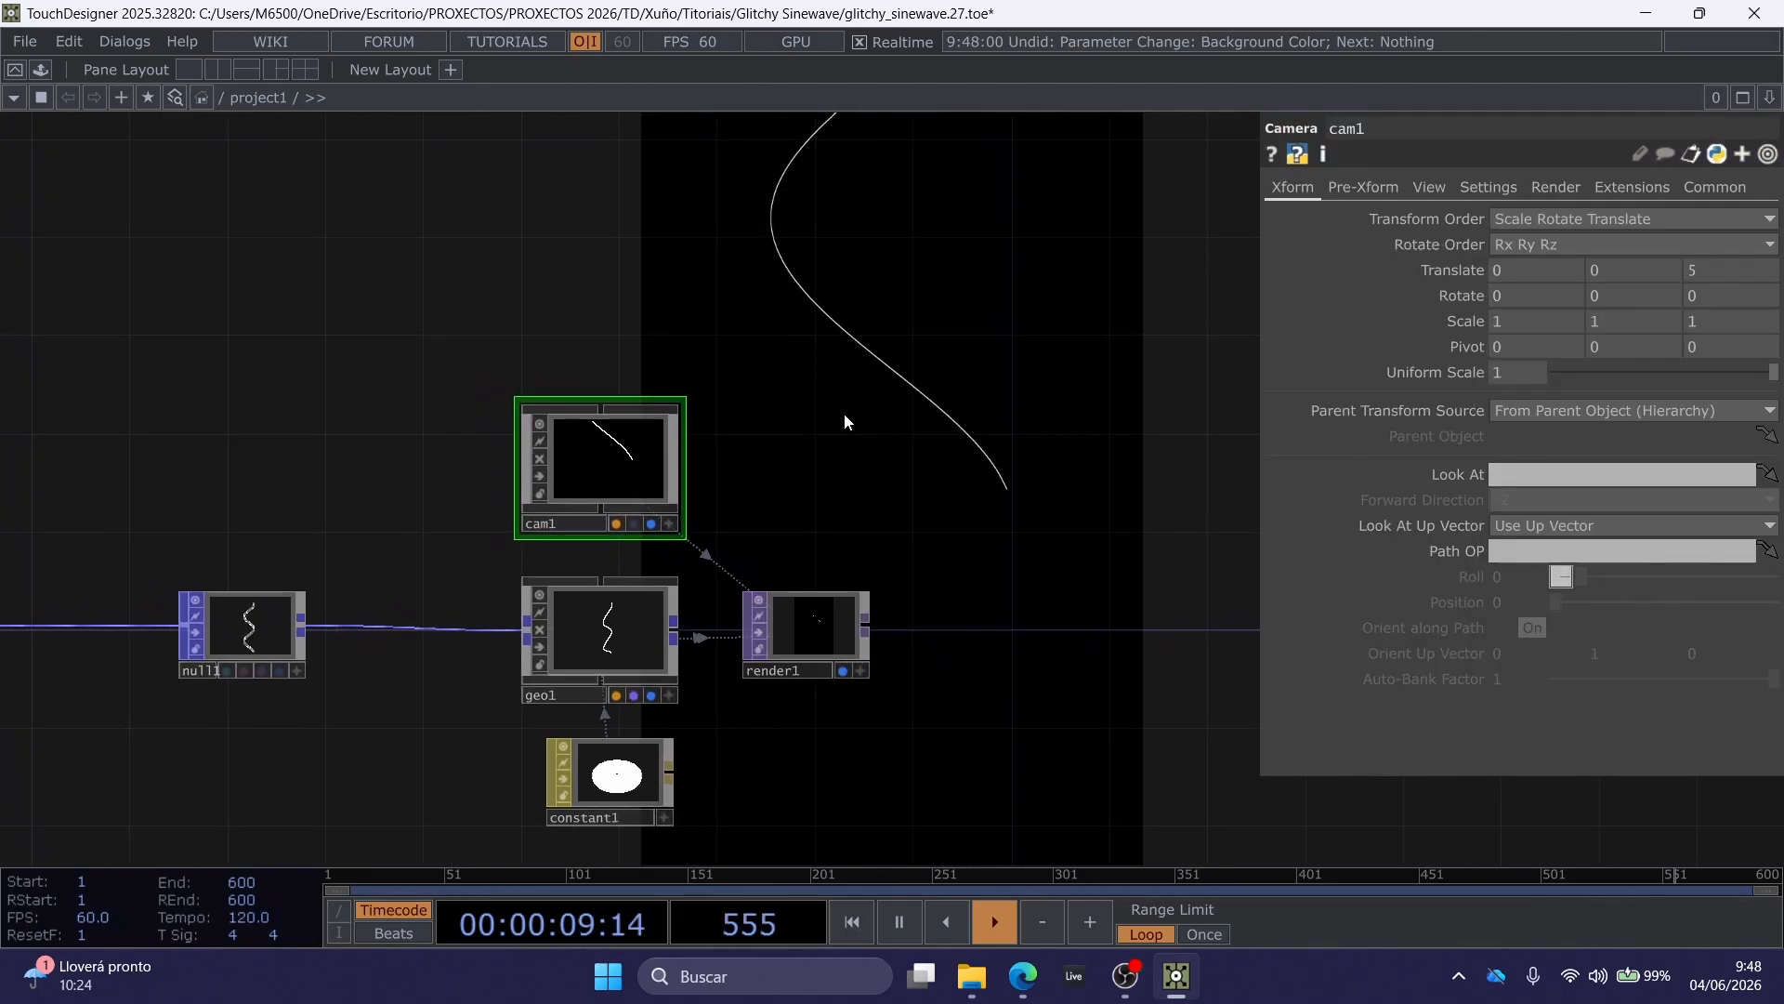
left_click(1713, 266)
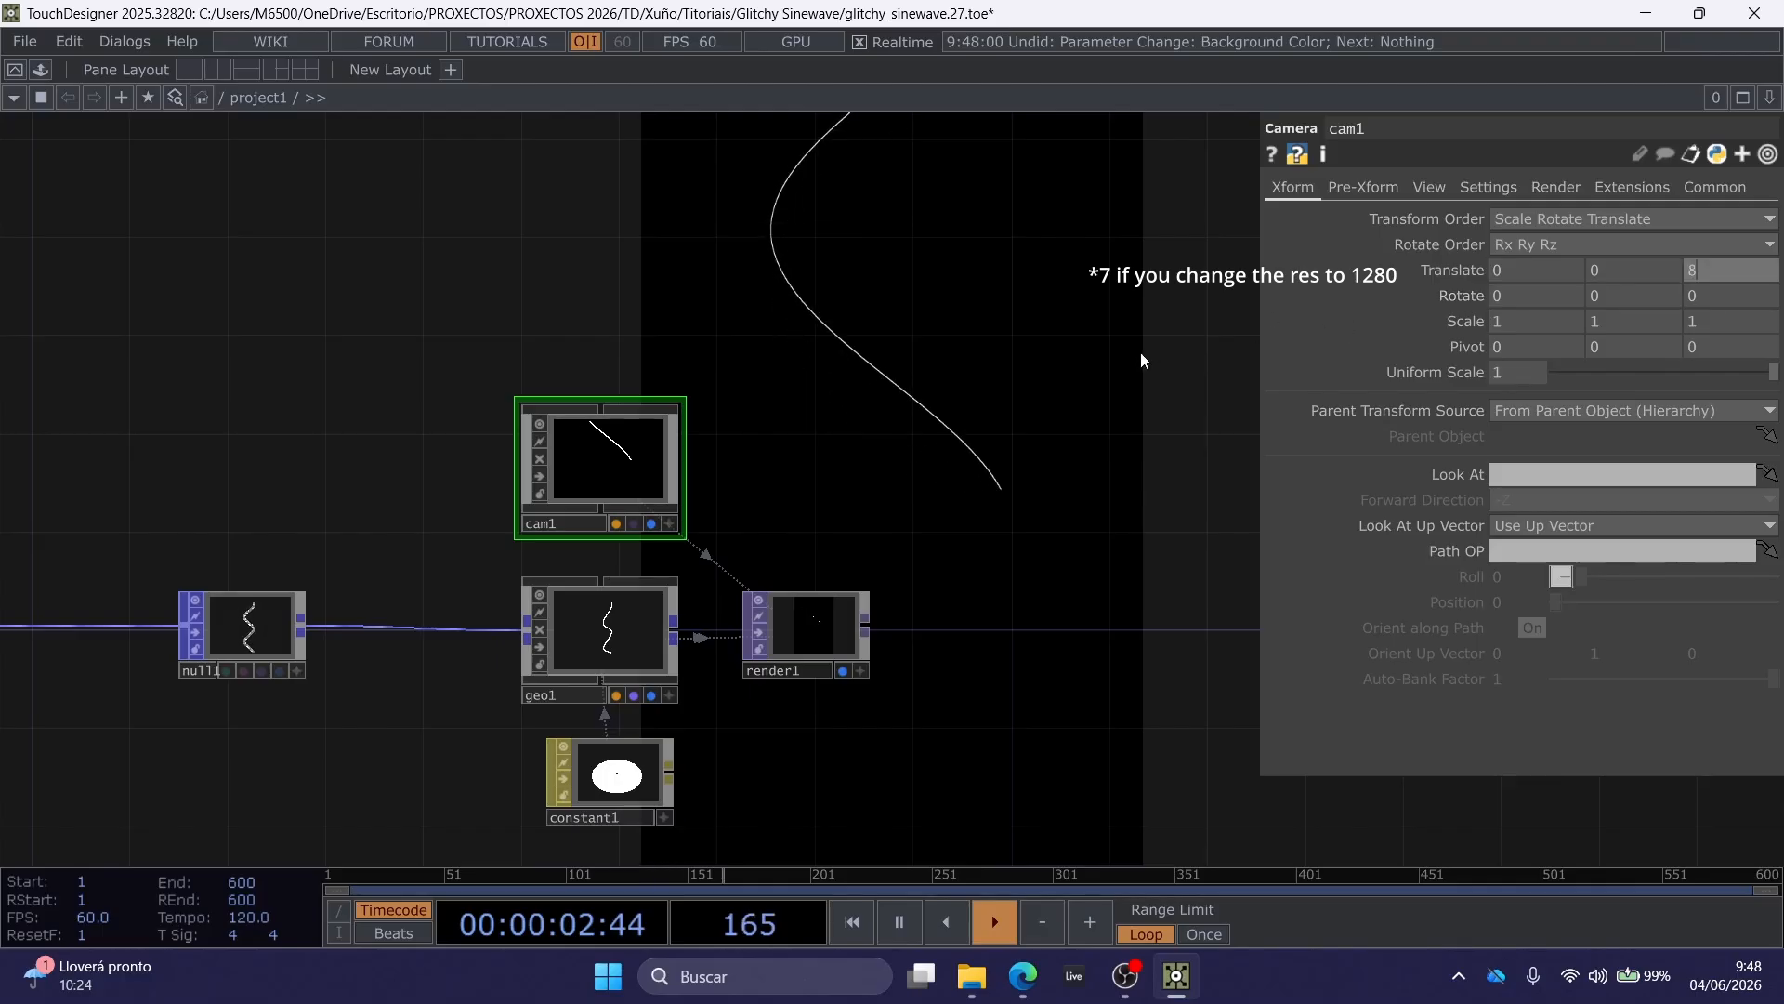
key("Return")
left_click(1540, 277)
left_click(1600, 276)
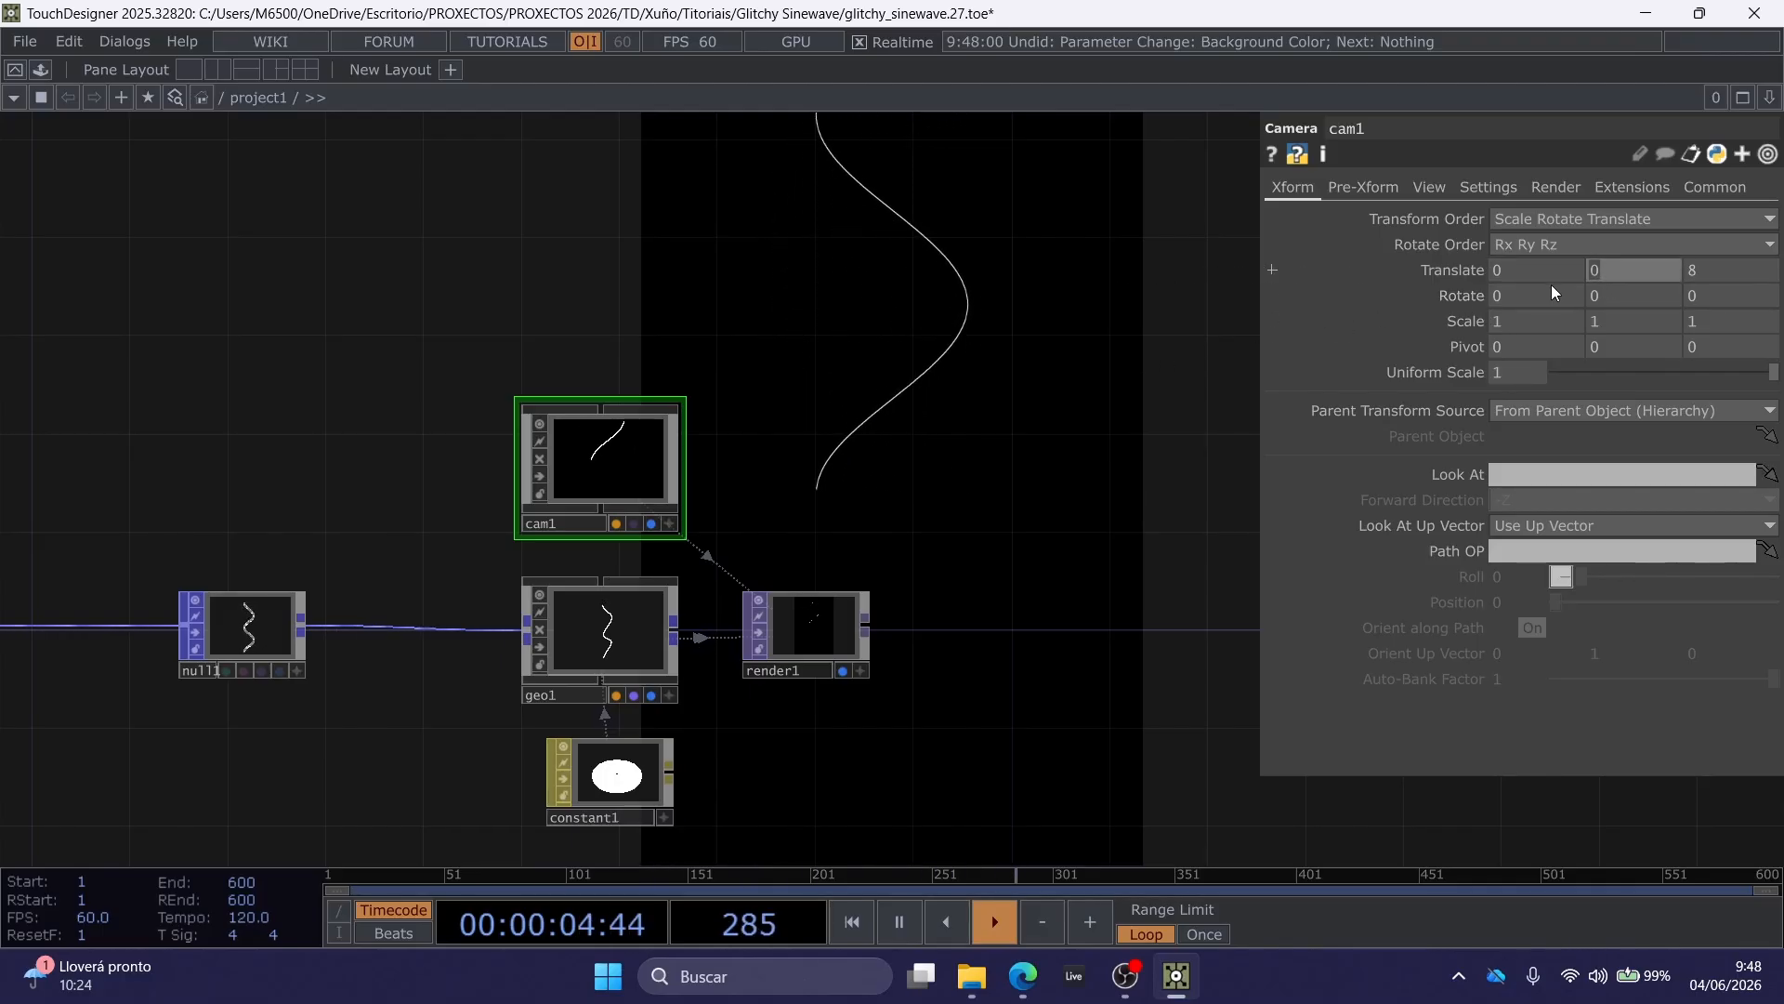
left_click_drag(1018, 396, 1052, 399)
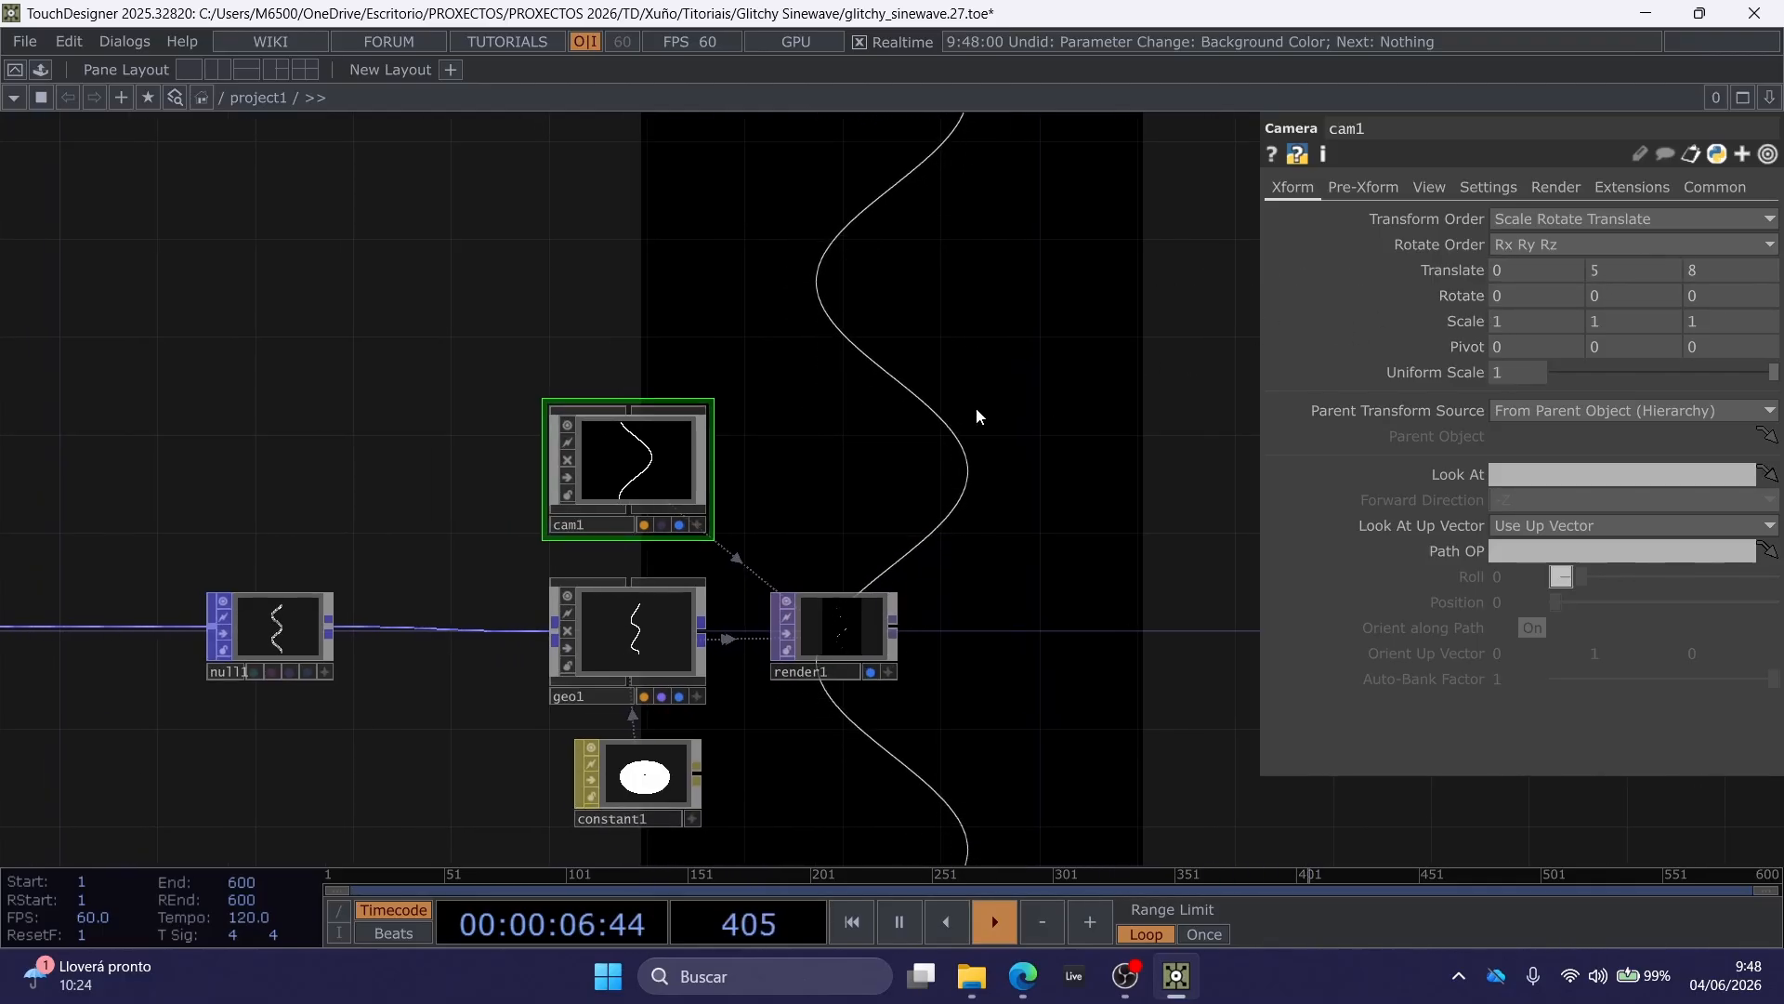
Set the Pattern POP's Combine Operation to Add so the sine wave offsets the generated sphere points.
left_click_drag(20, 450, 211, 435)
left_click_drag(354, 412, 545, 462)
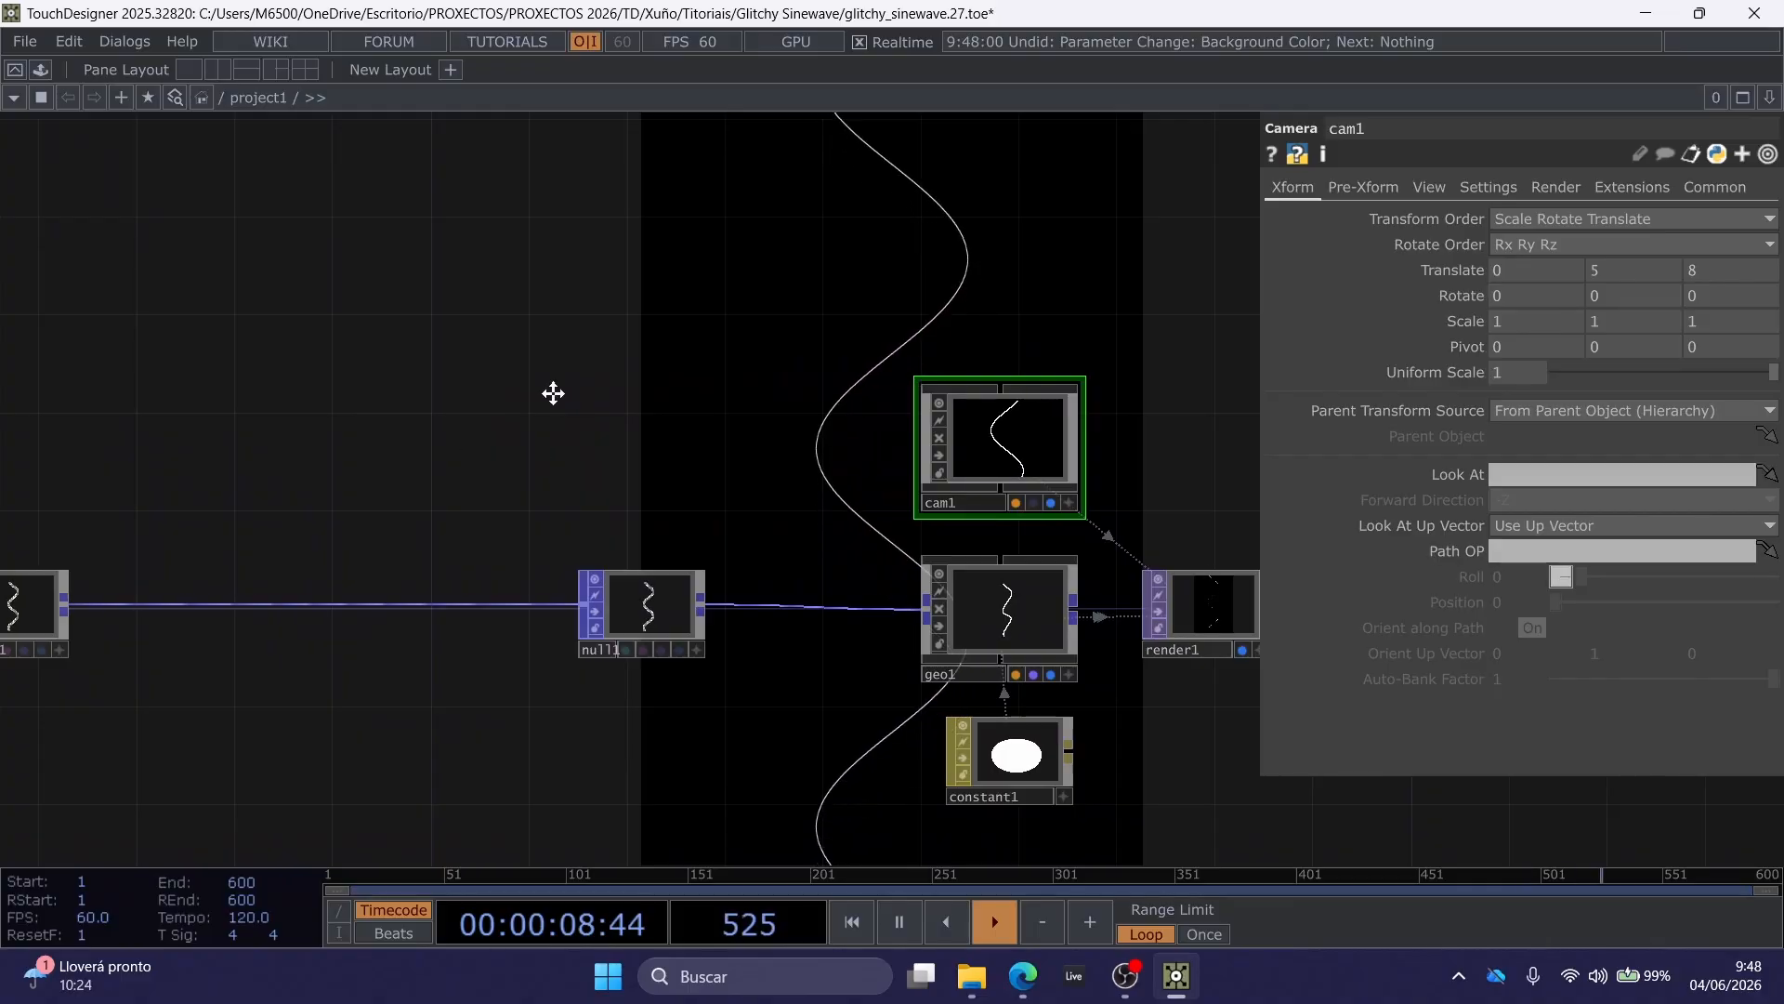
left_click_drag(549, 391, 936, 346)
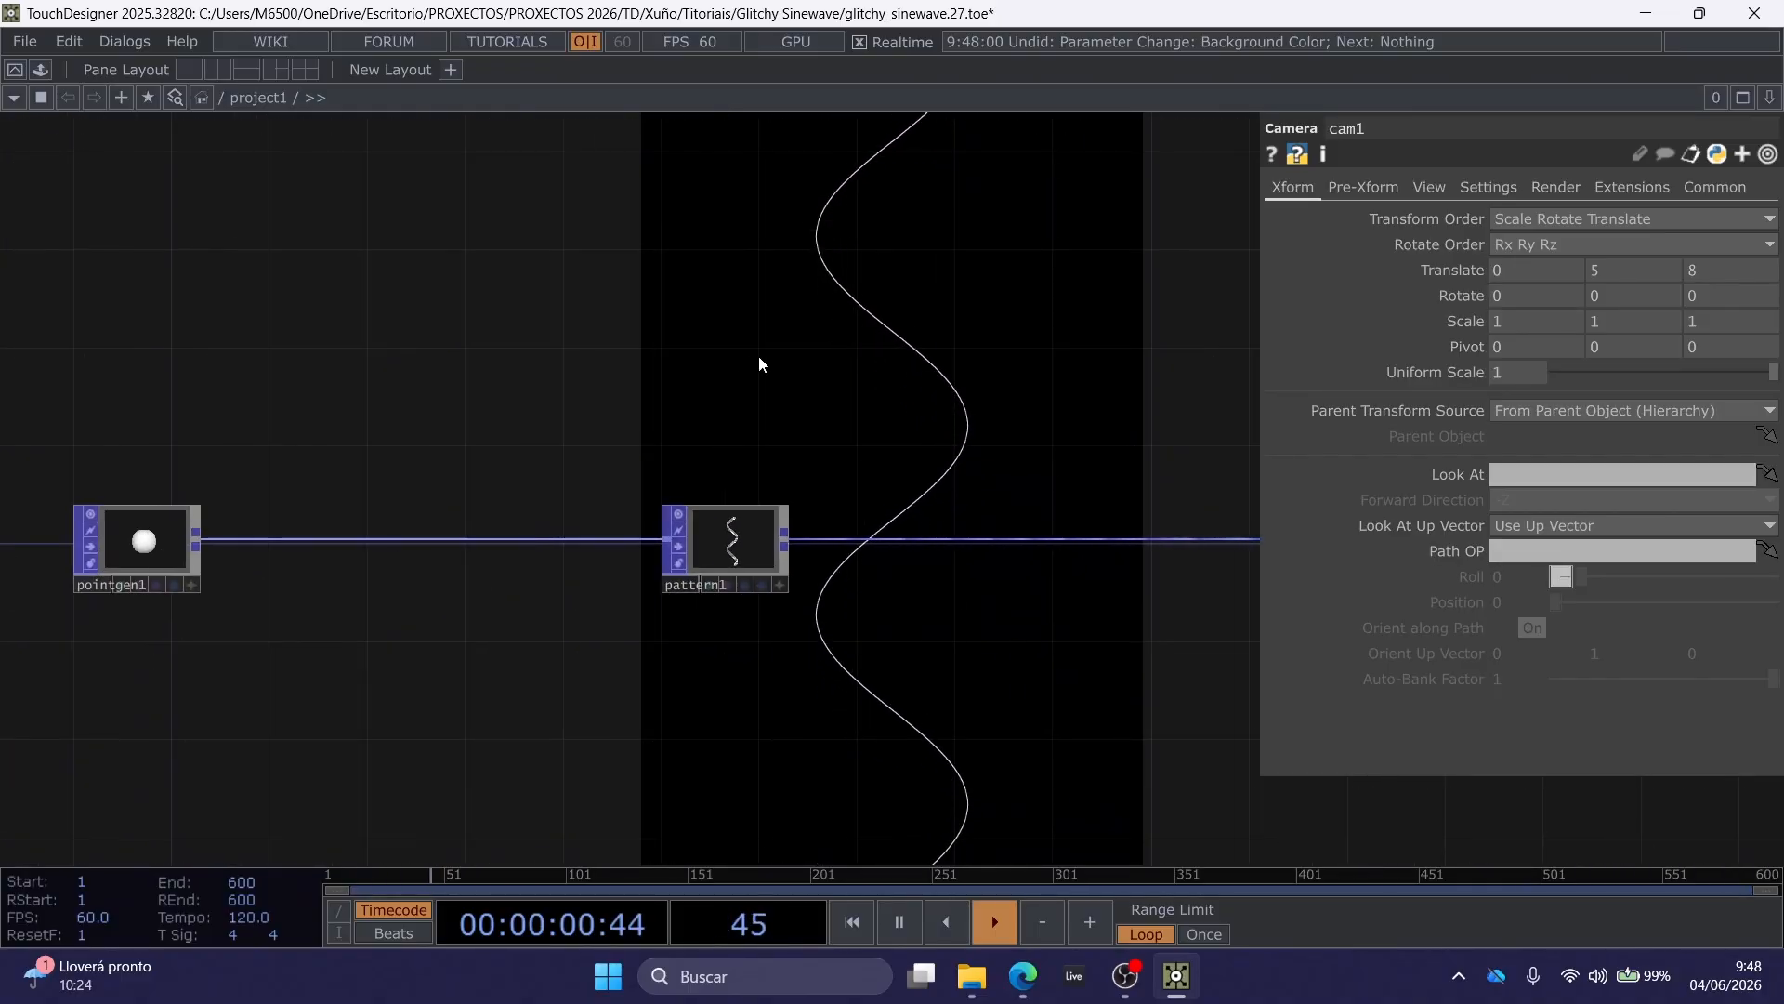
left_click_drag(758, 354, 931, 347)
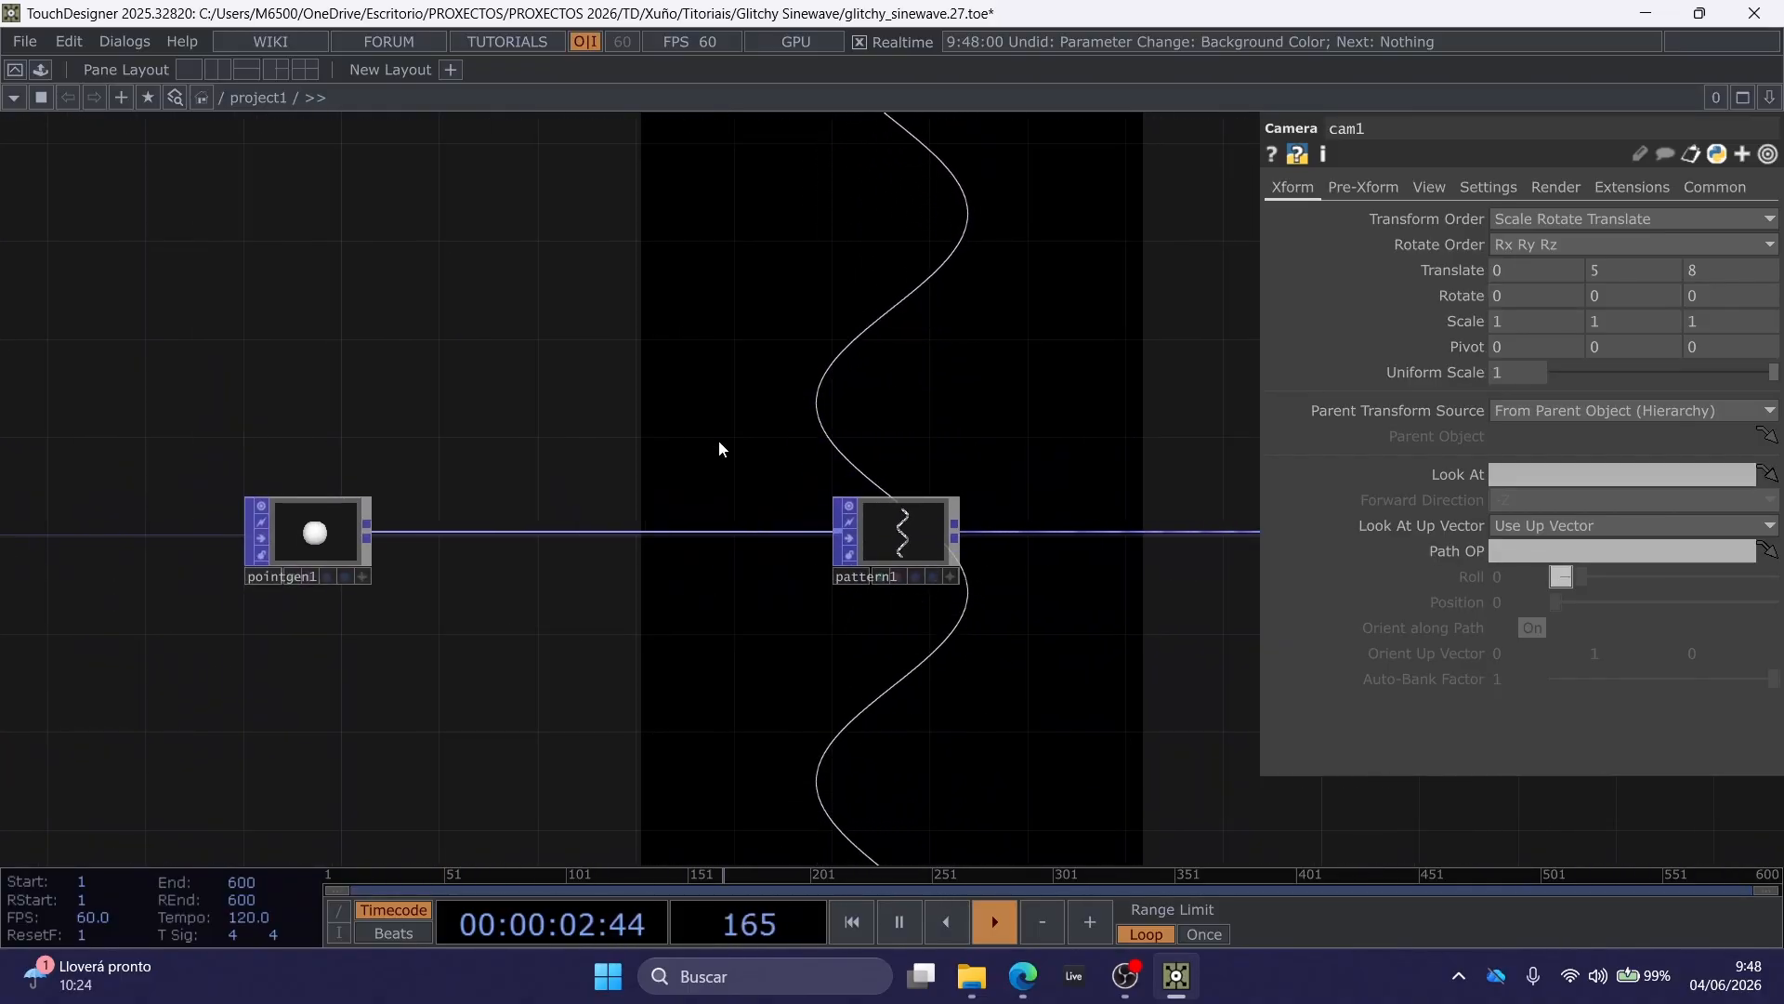
left_click_drag(1016, 403, 1199, 398)
left_click_drag(929, 451, 1012, 442)
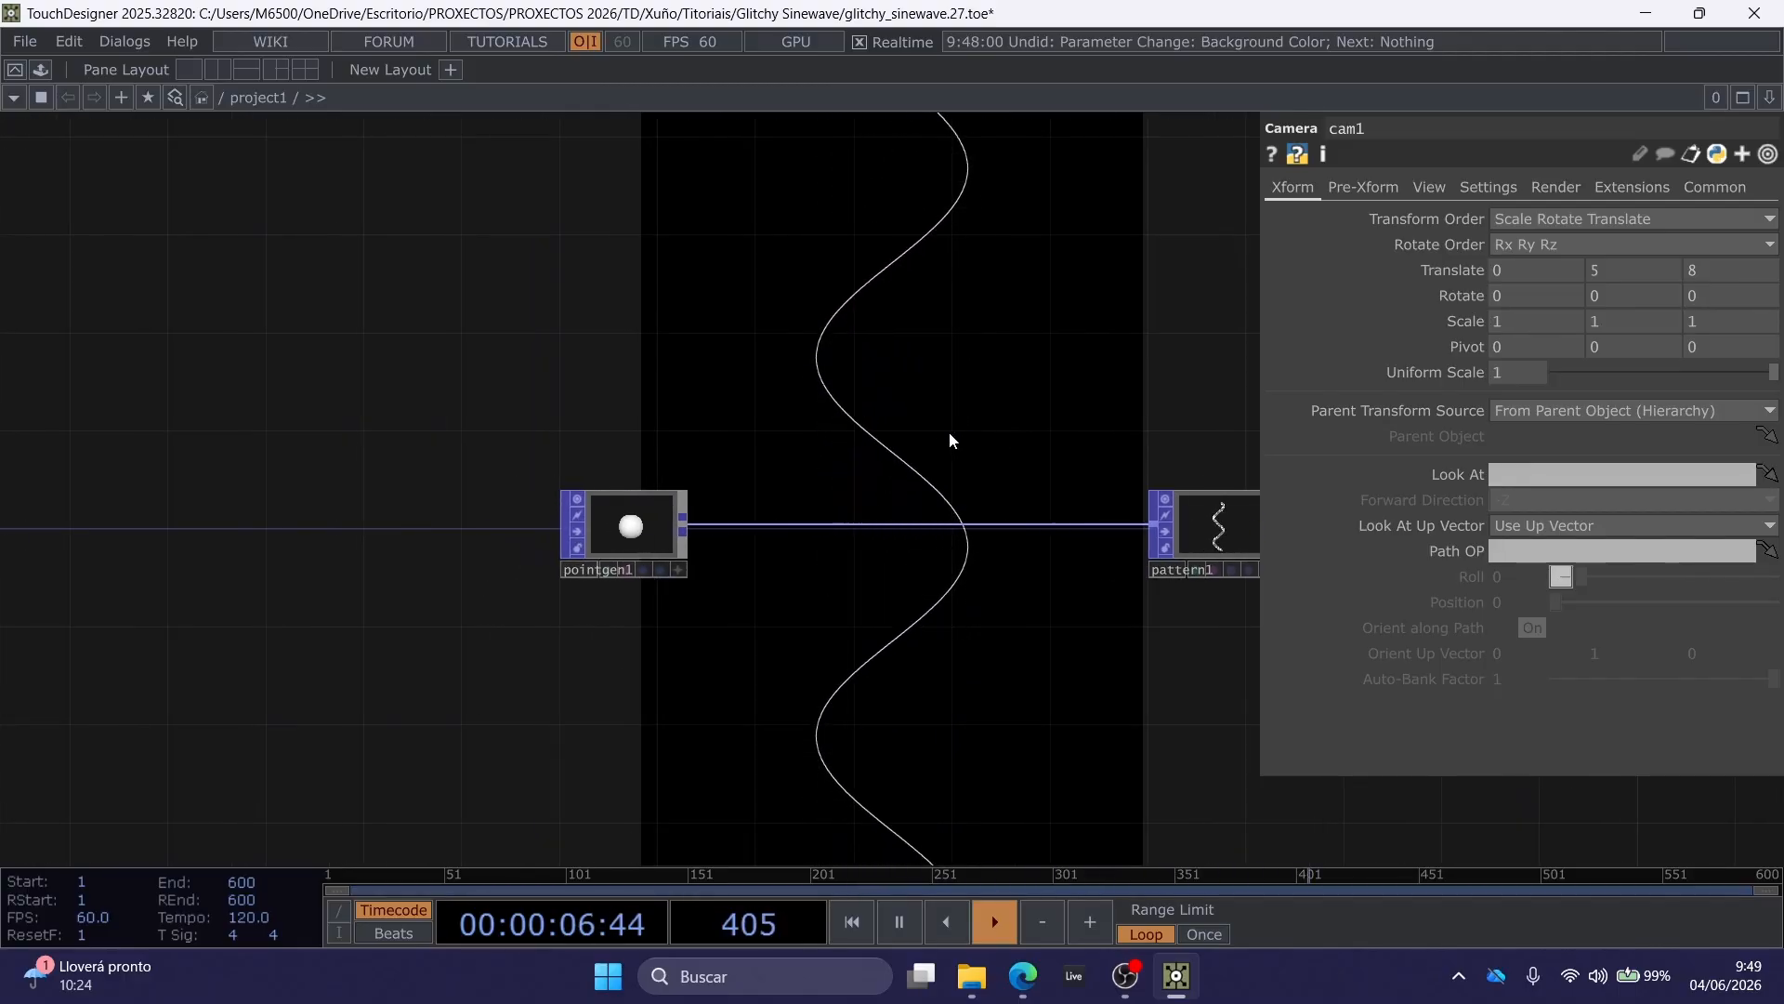
left_click_drag(902, 431, 605, 418)
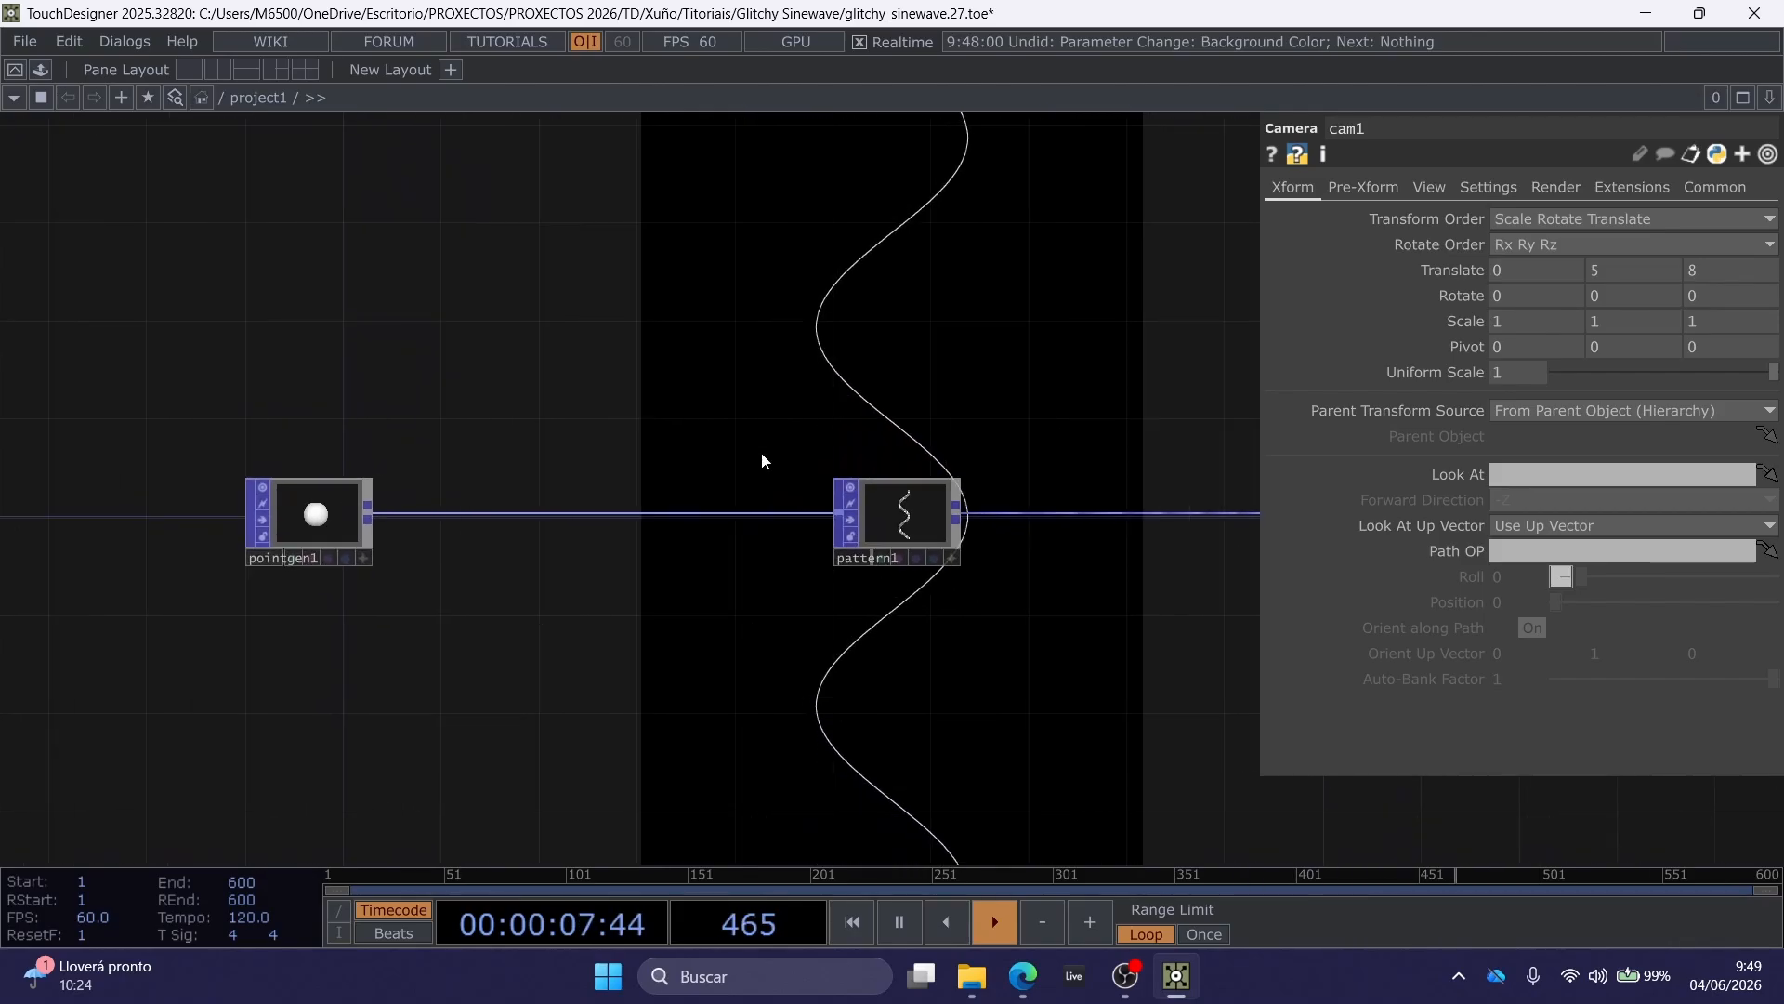
left_click(855, 511)
left_click(1554, 655)
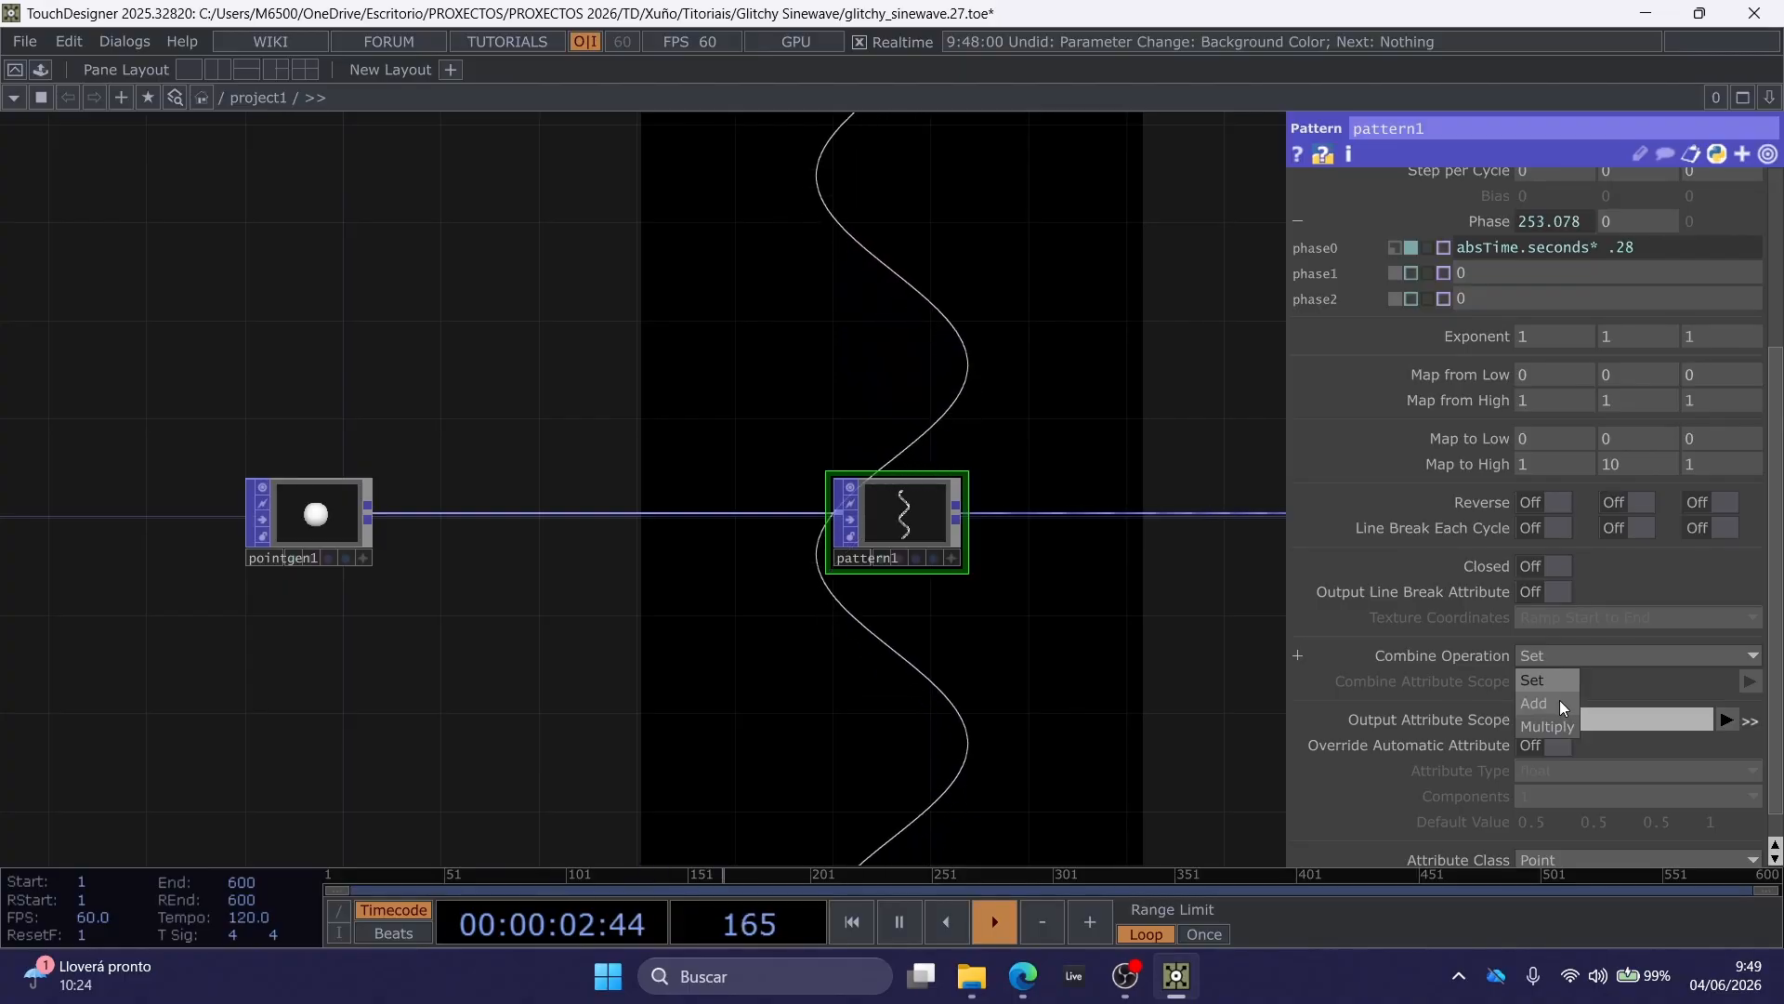
left_click(1559, 702)
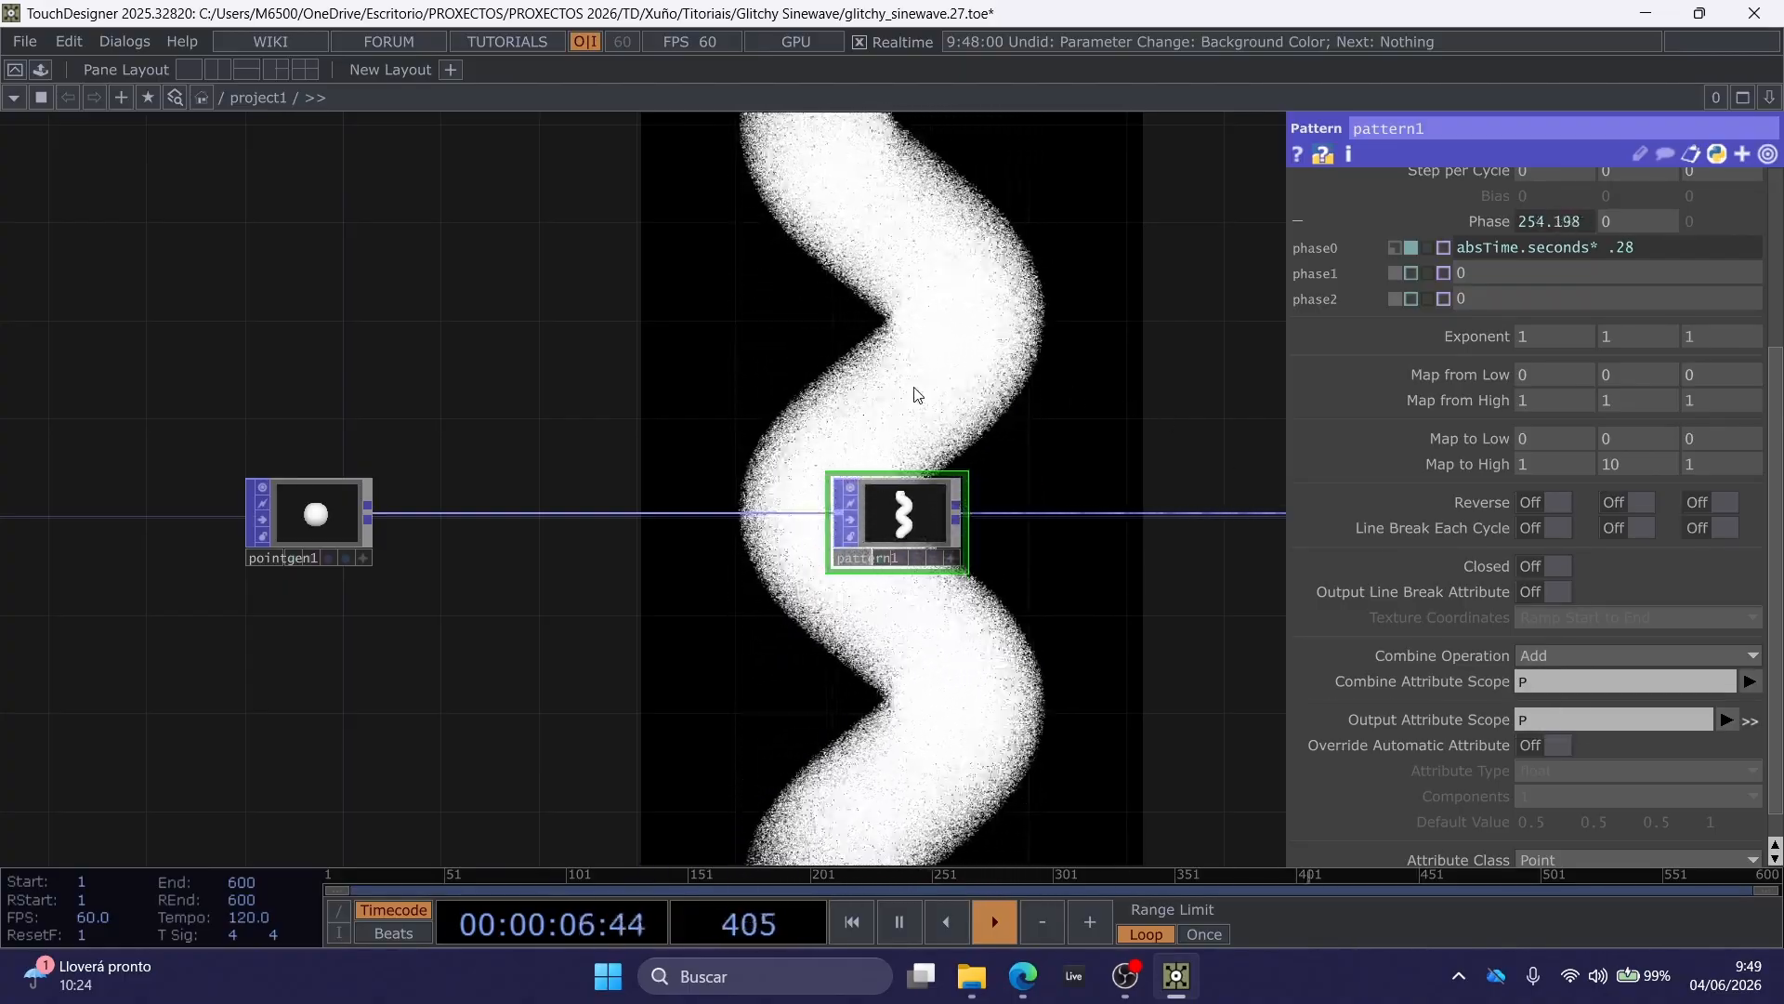
Insert a Feedback POP on the connection between the Point Generator and the Pattern POP.
left_click_drag(557, 379, 722, 390)
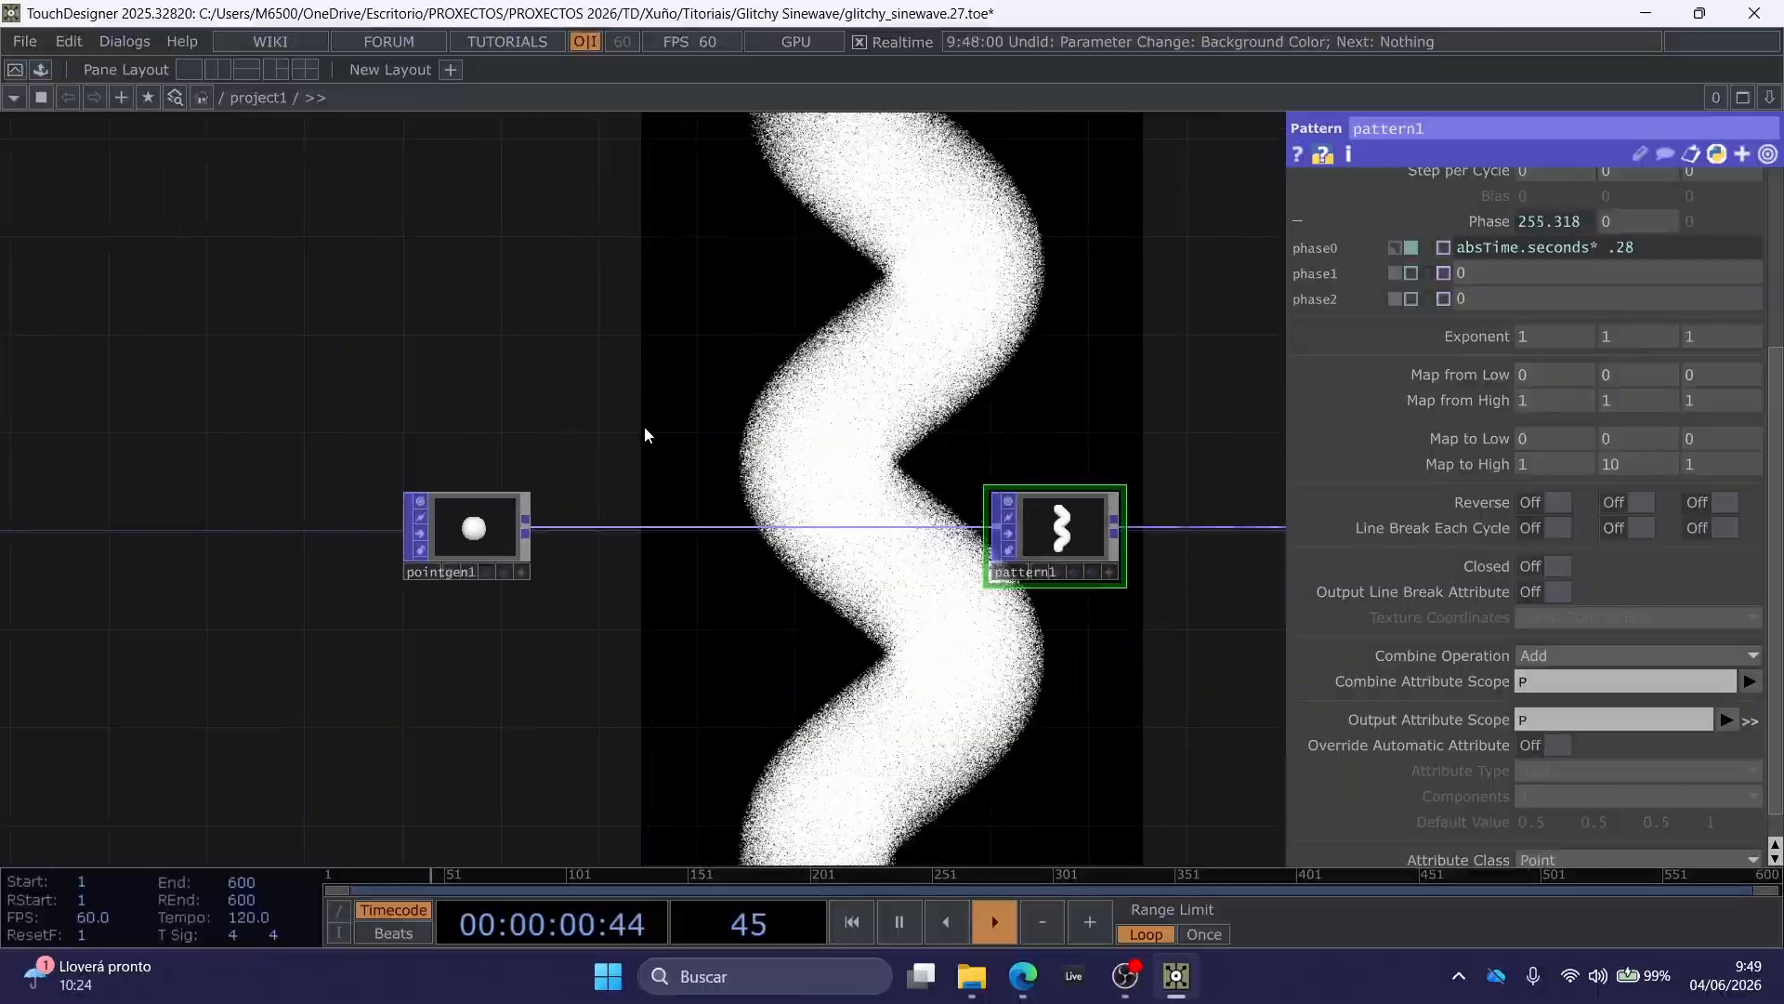
right_click(569, 527)
left_click(617, 499)
type("fee")
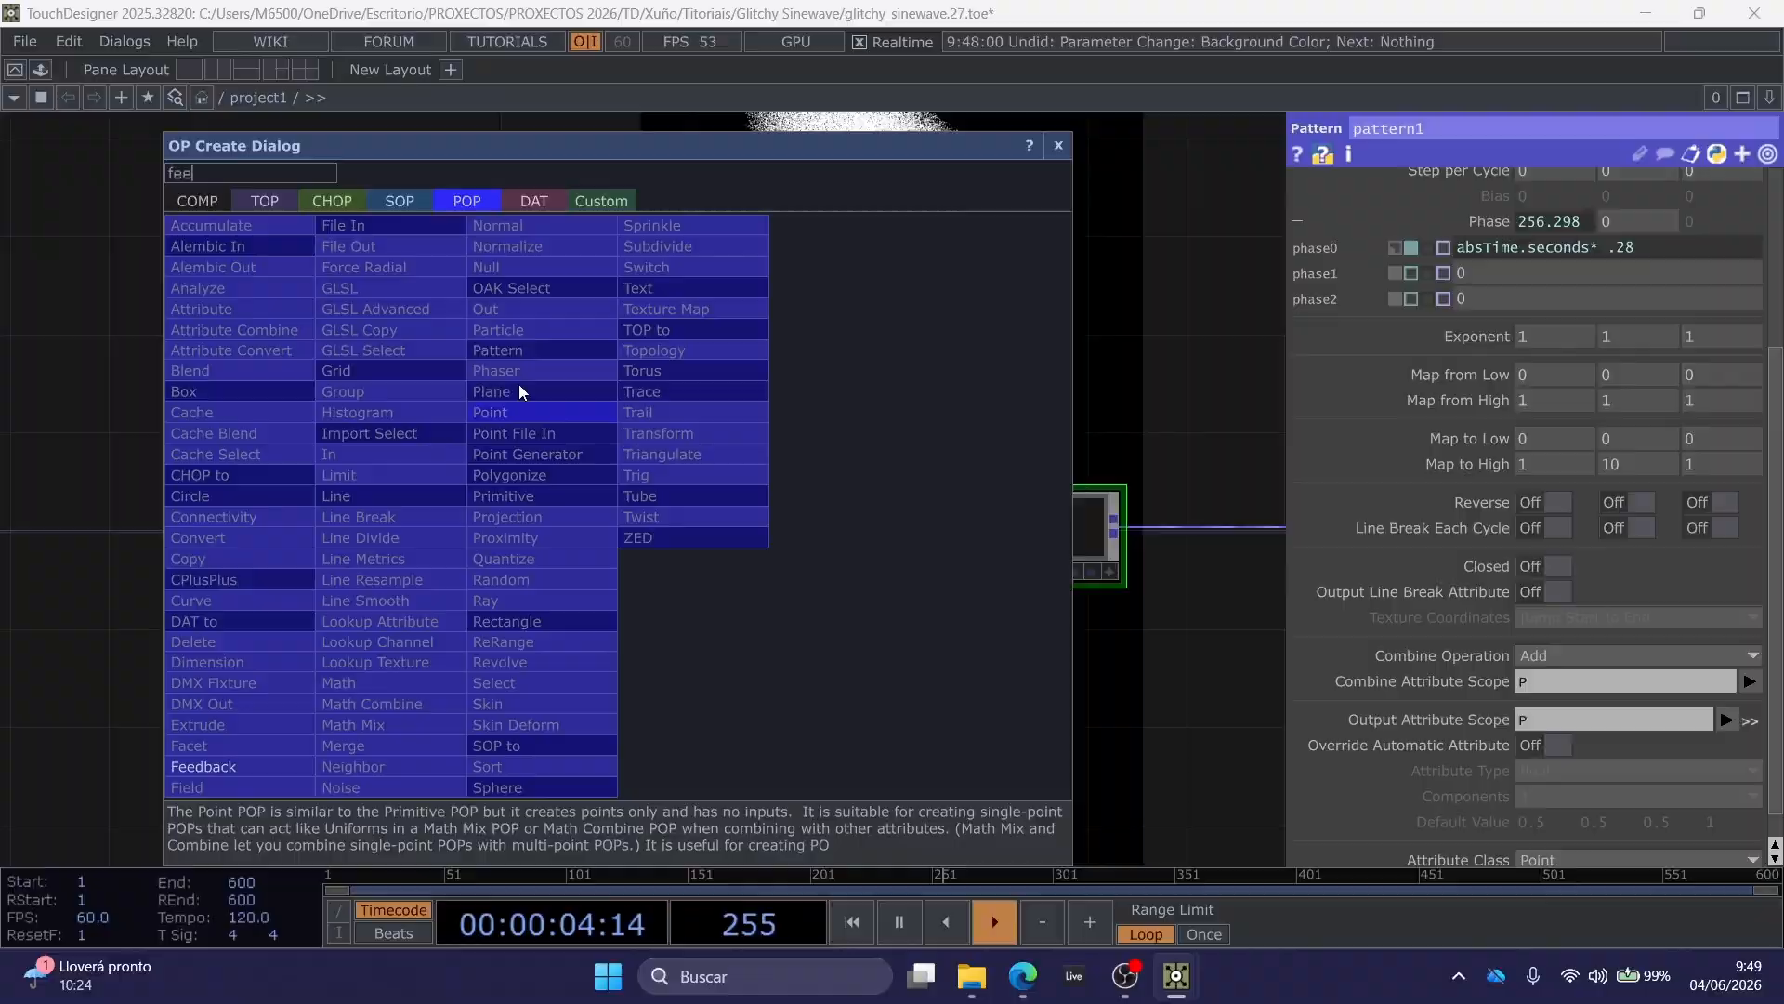
left_click(219, 770)
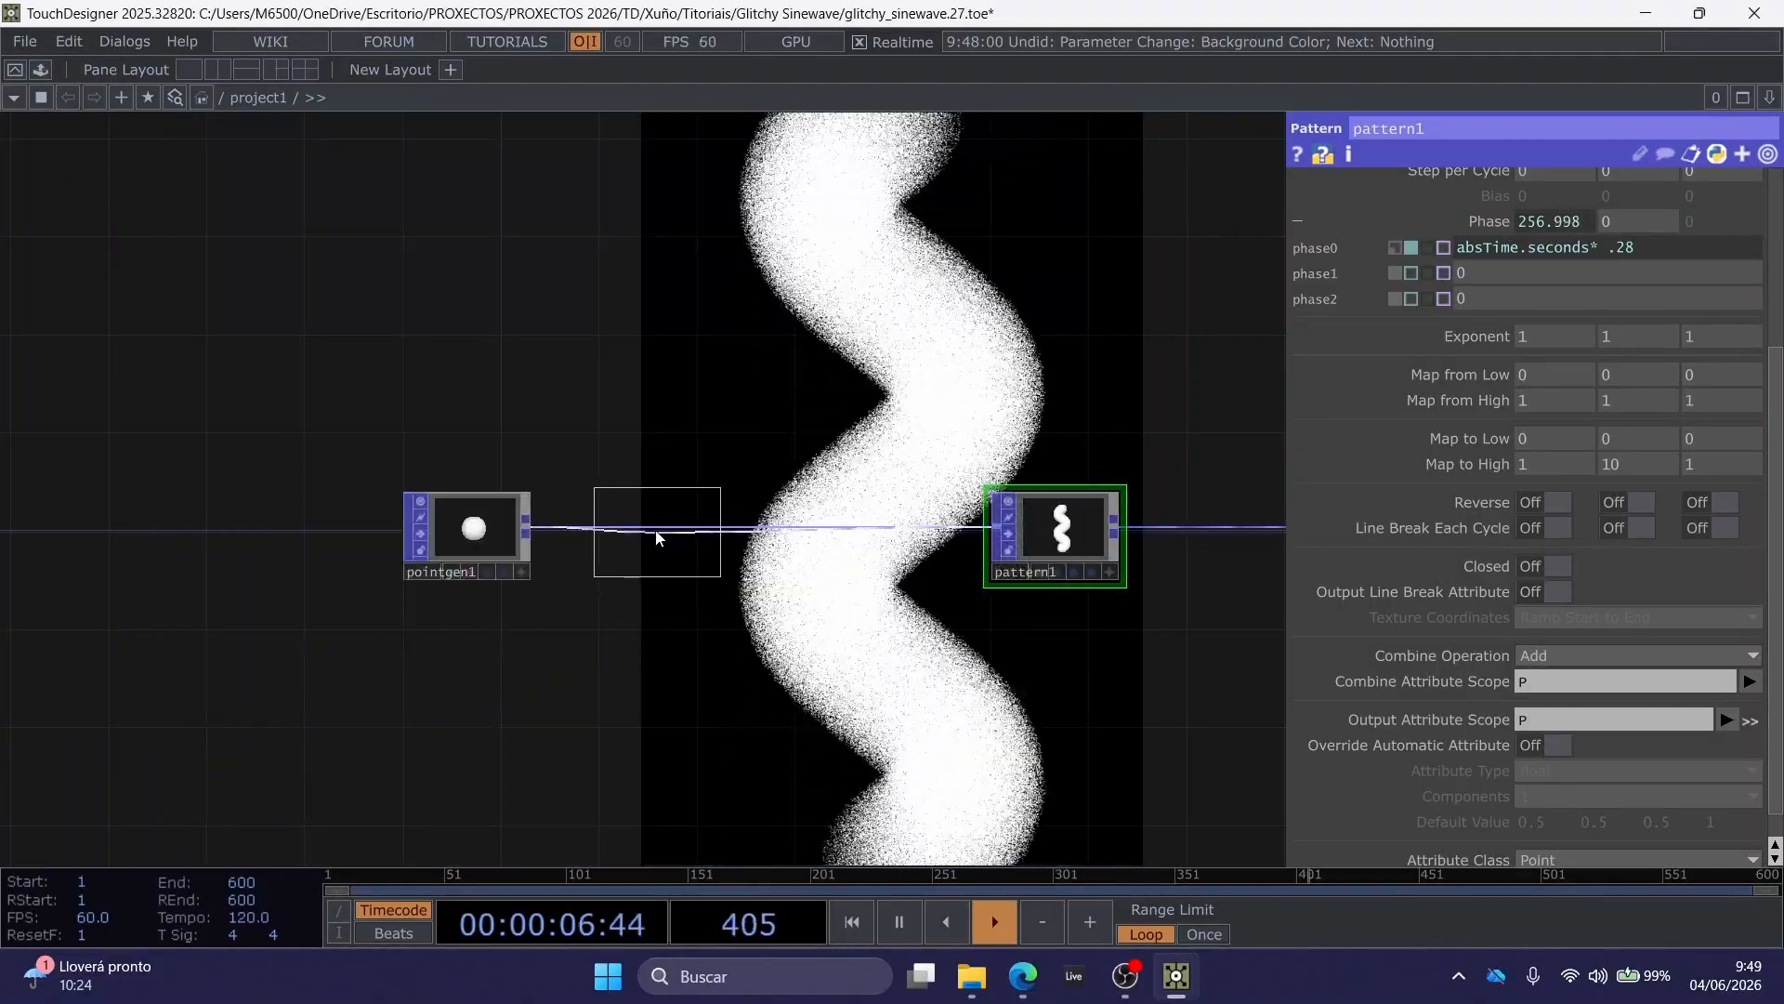
left_click(655, 537)
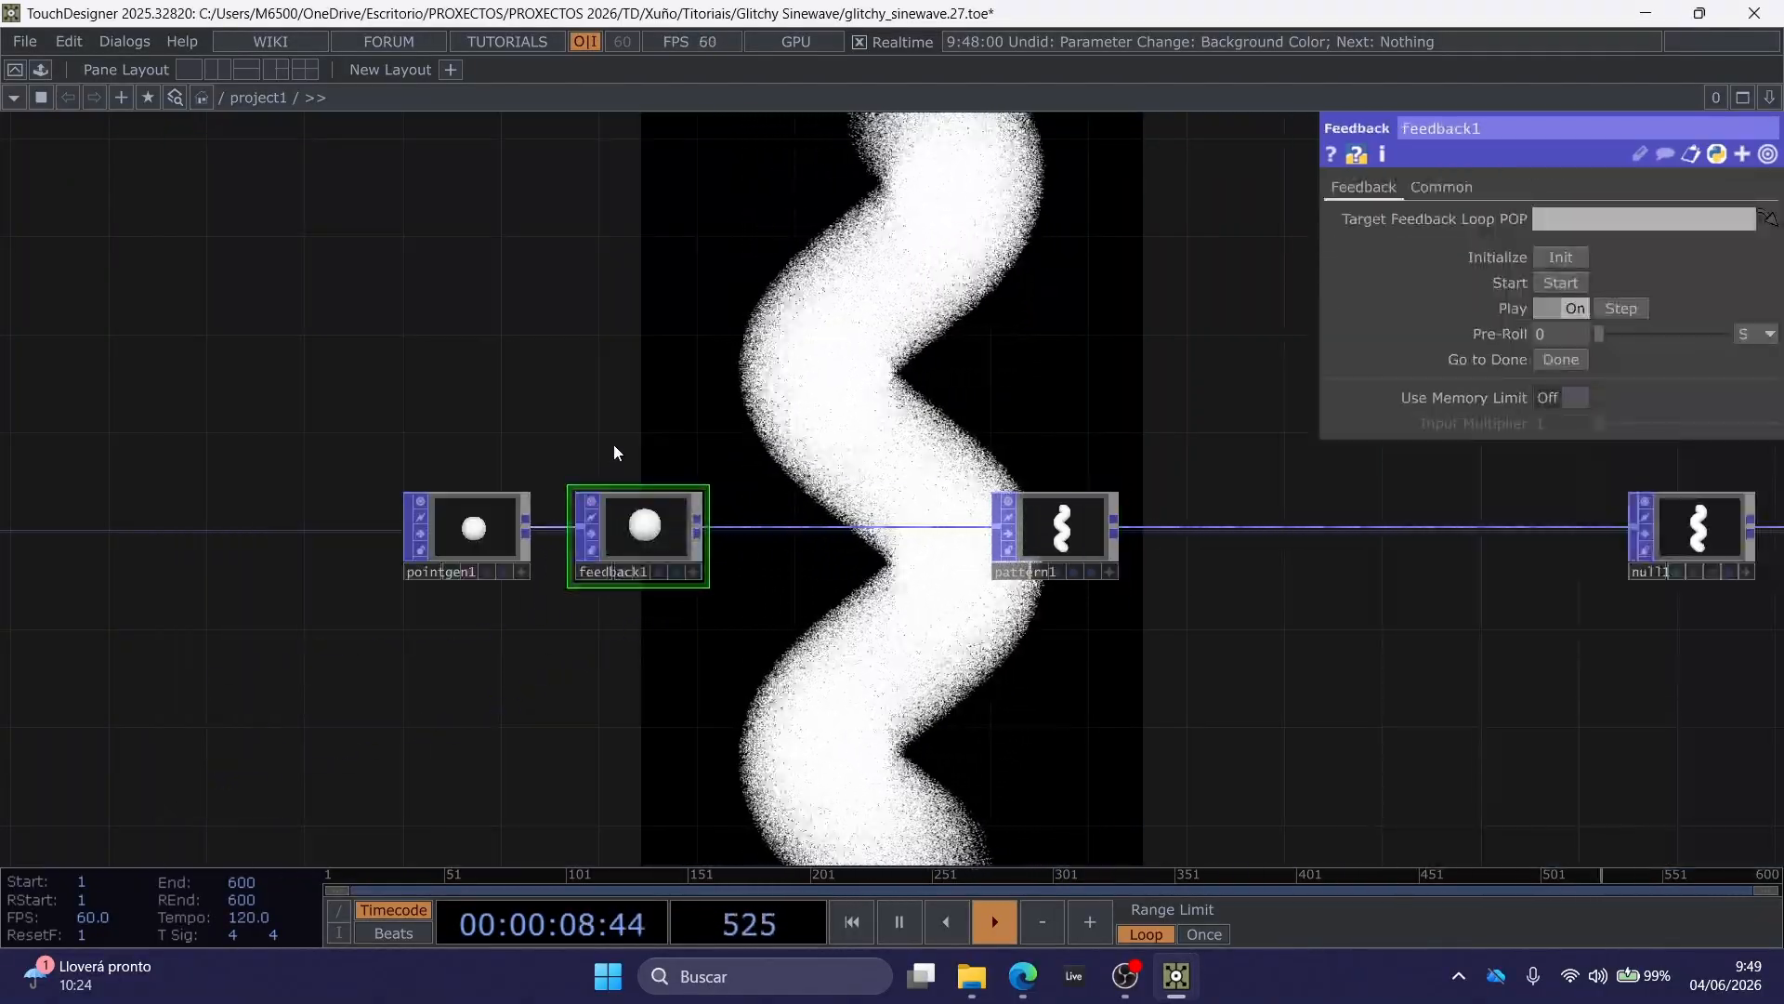
Add a Keyboard In CHOP just above the Feedback POP.
scroll(616, 449, "up", 2)
right_click(593, 459)
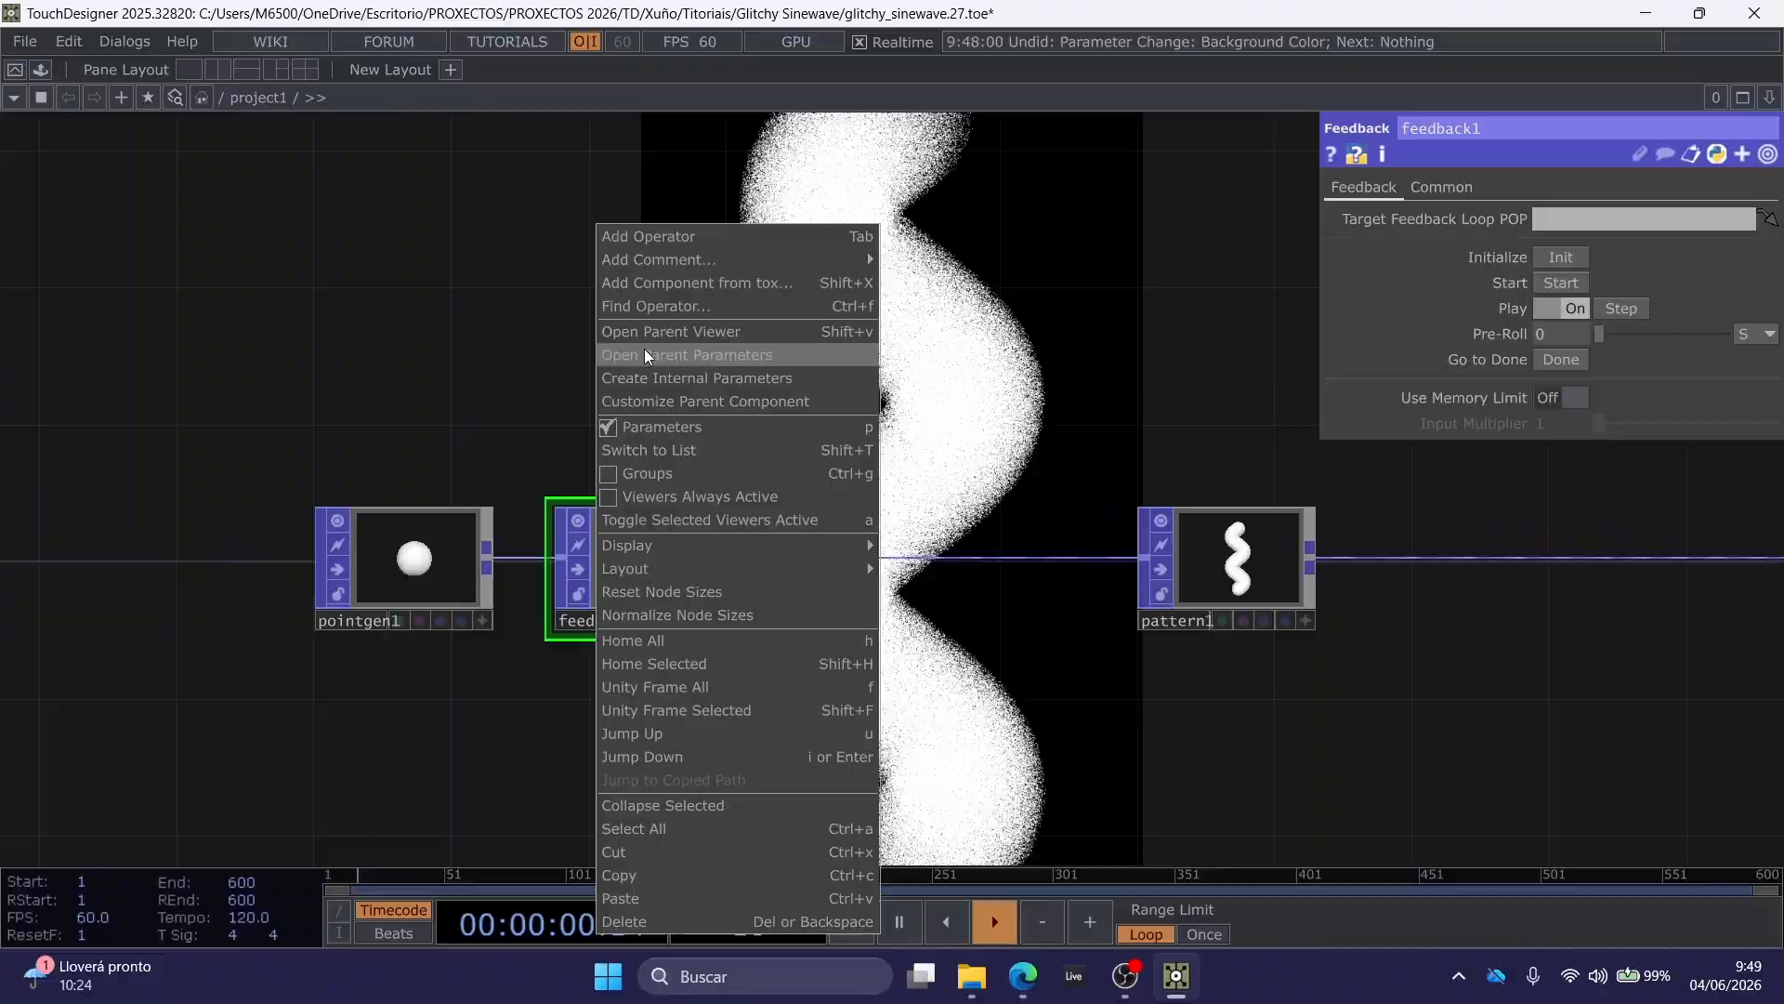
left_click(711, 237)
type("key")
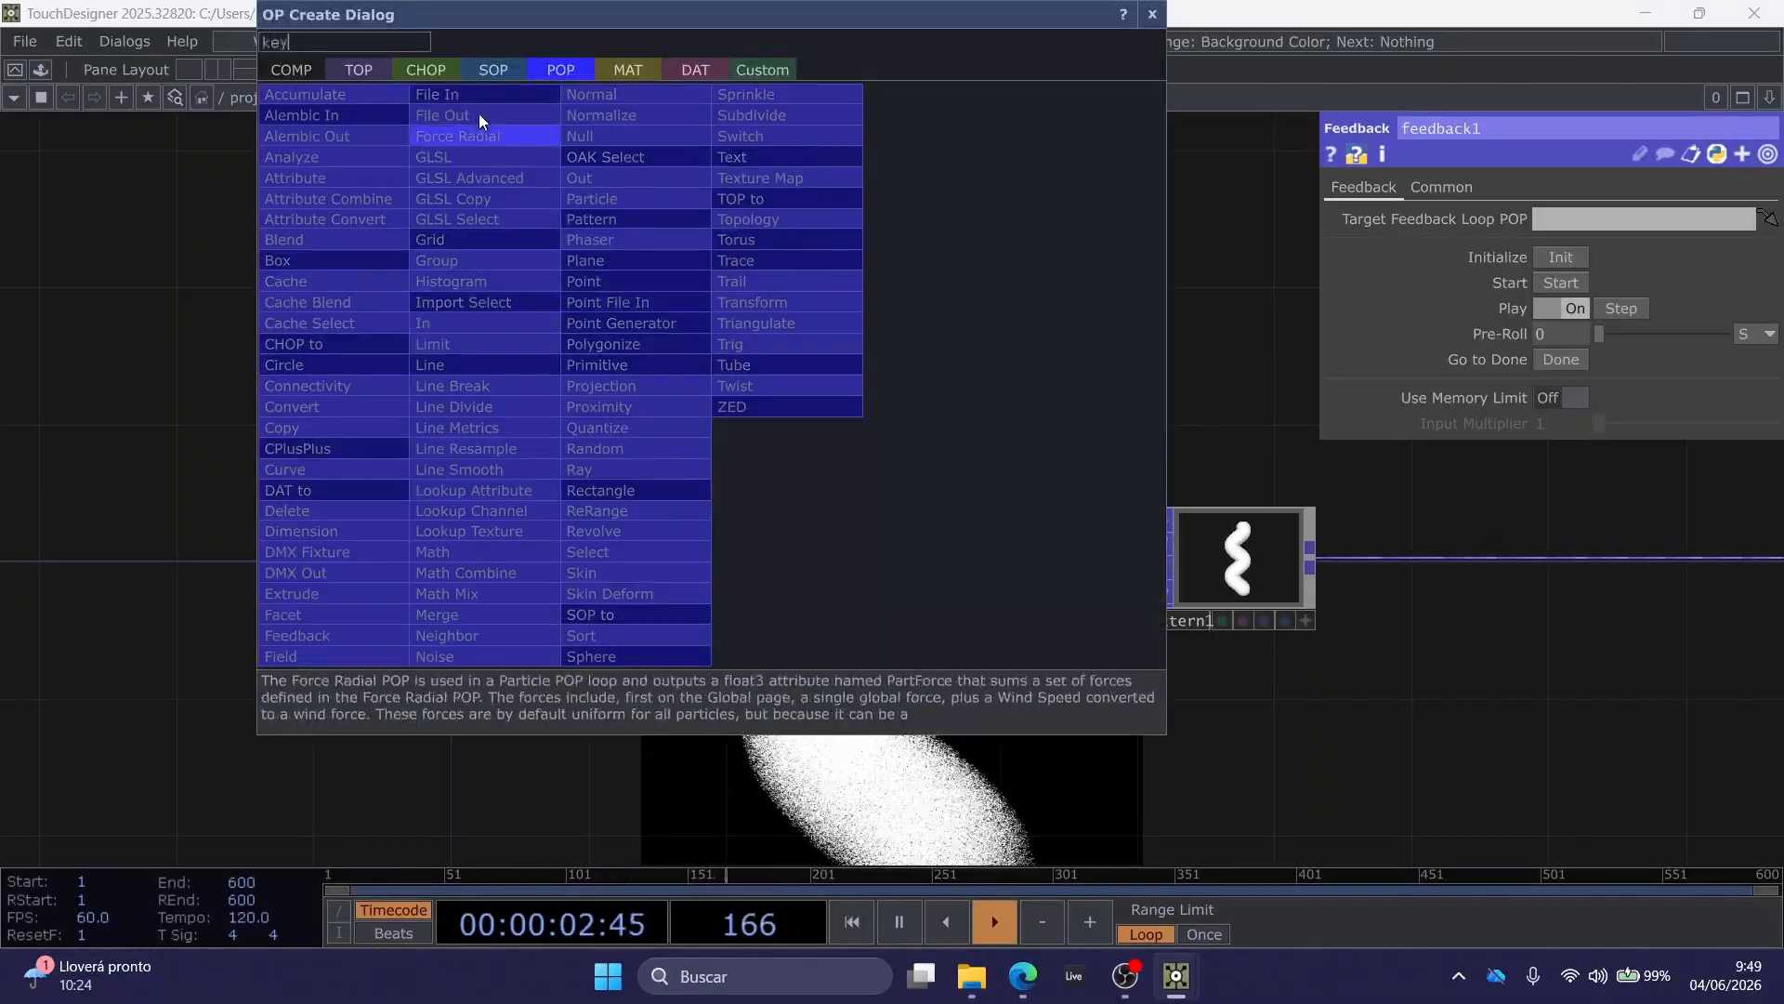
left_click(440, 75)
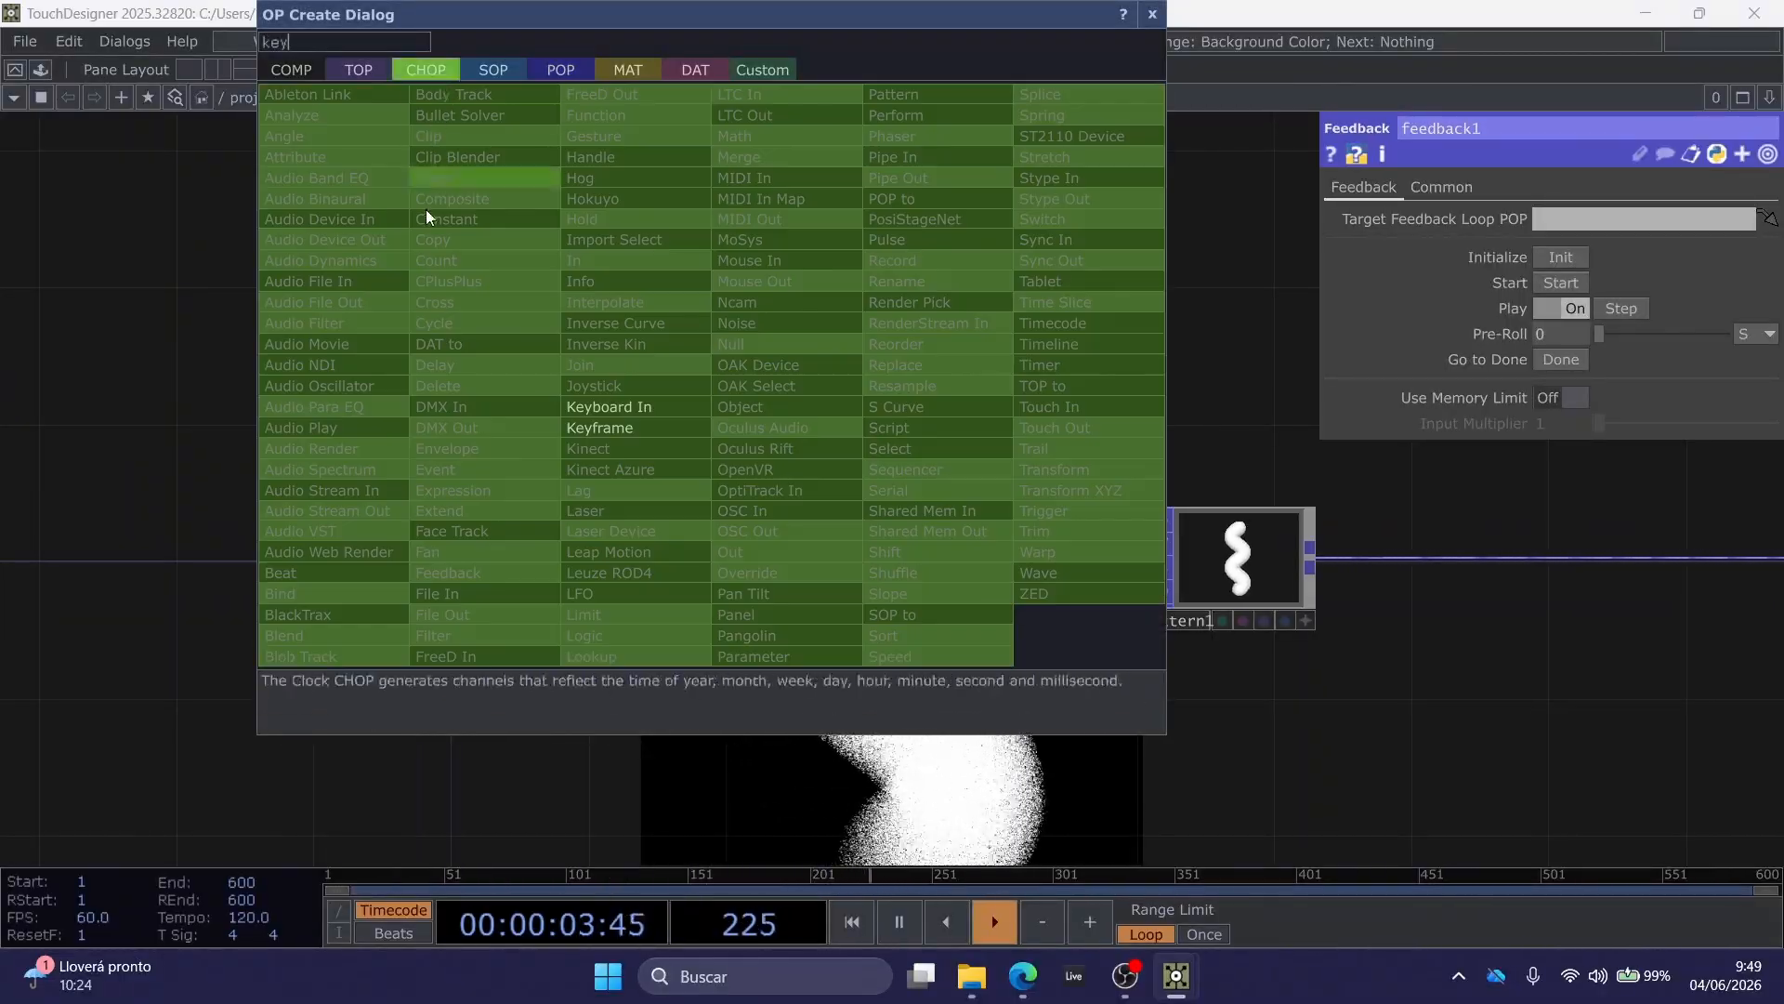
left_click(584, 408)
left_click(643, 414)
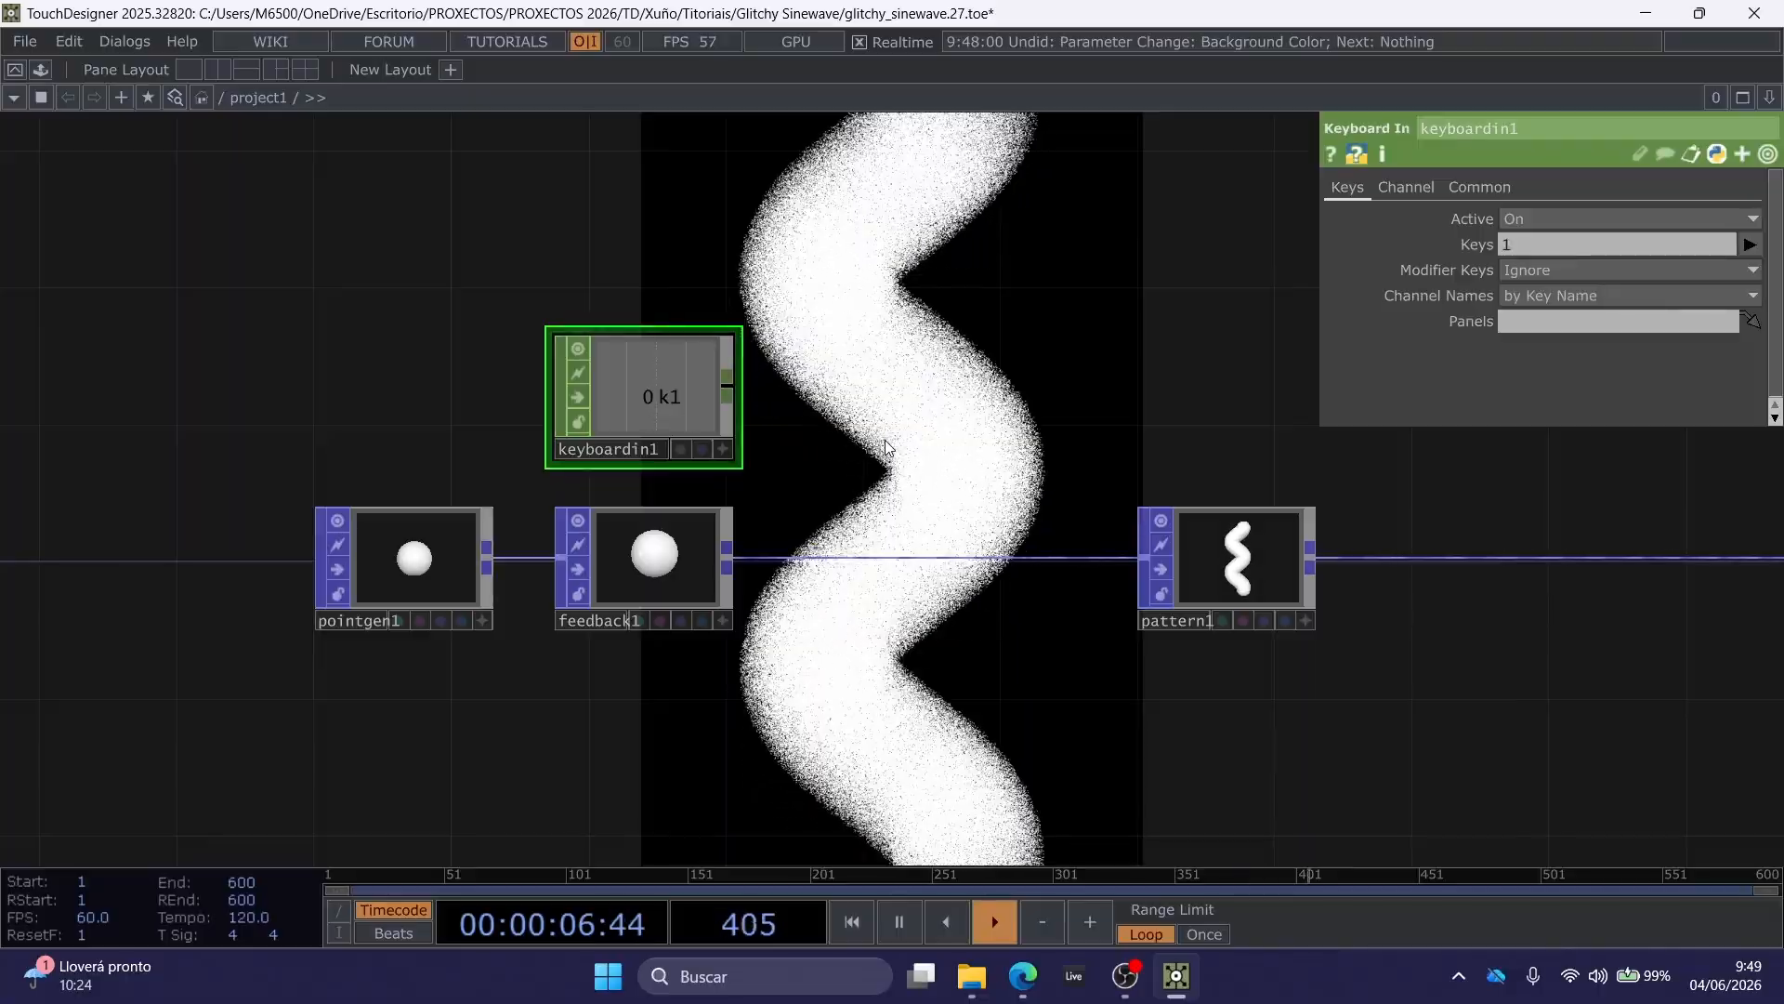
Link the Keyboard In's k1 channel to the Feedback POP's Start parameter as a CHOP Reference.
left_click(705, 522)
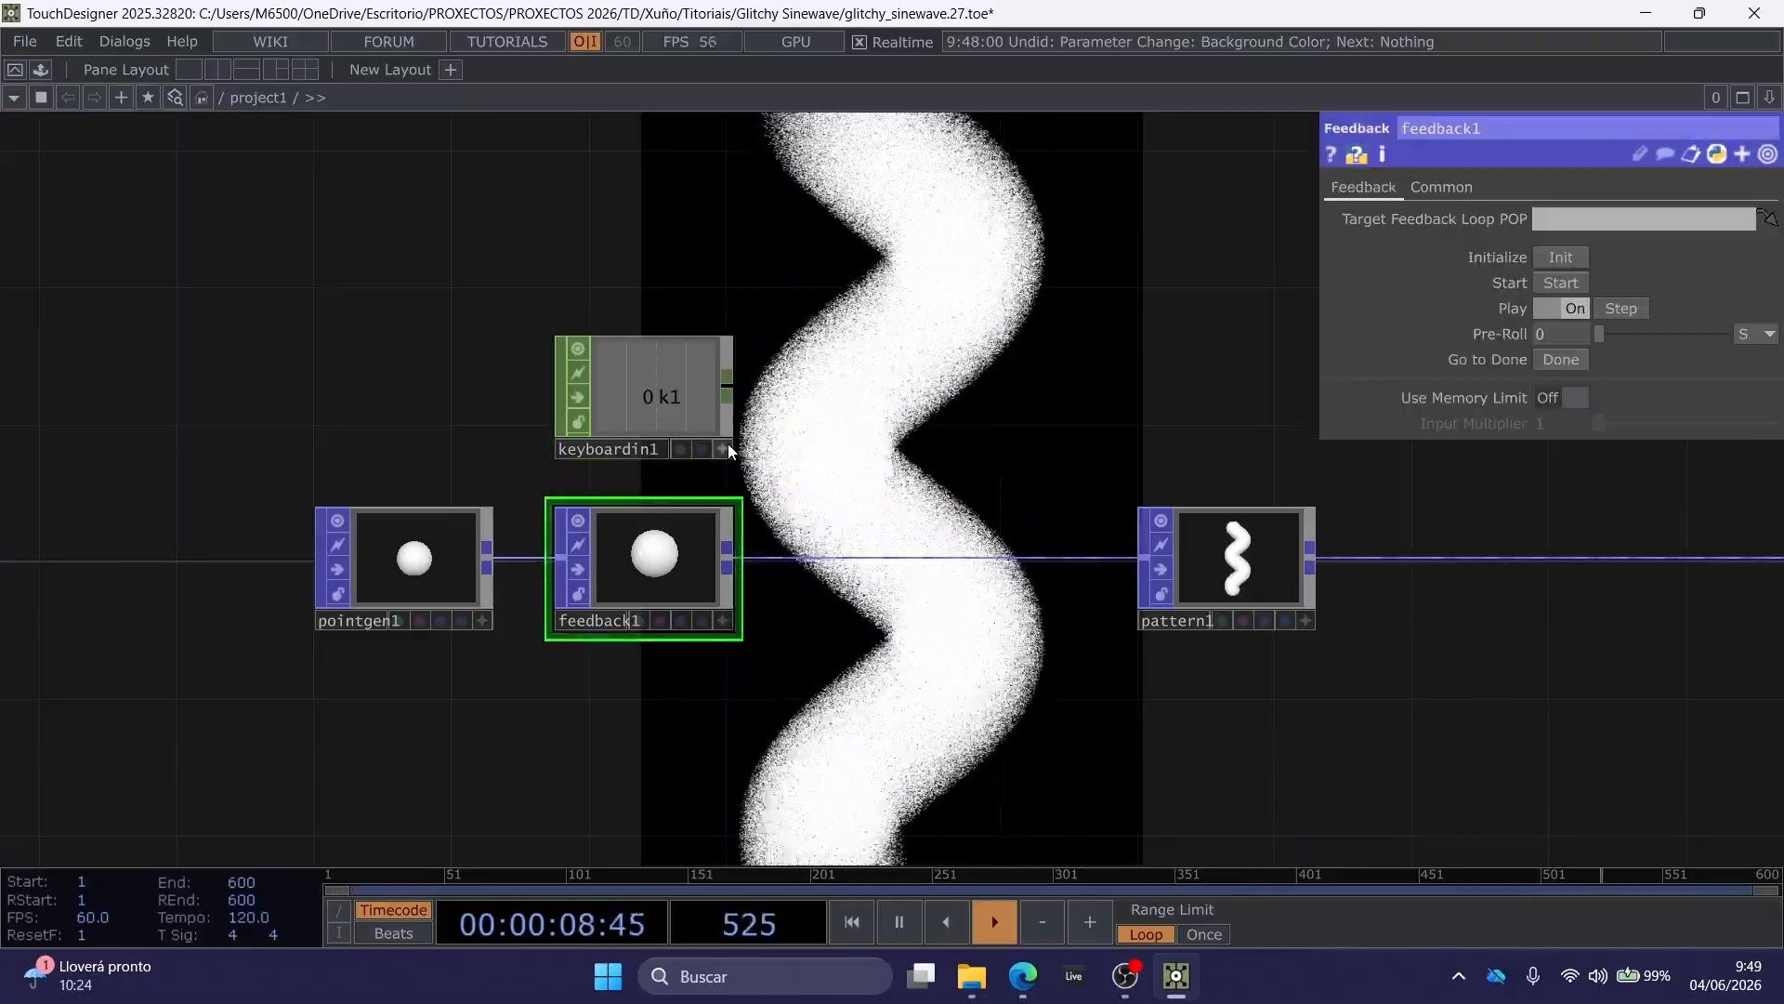
left_click_drag(655, 397, 1557, 280)
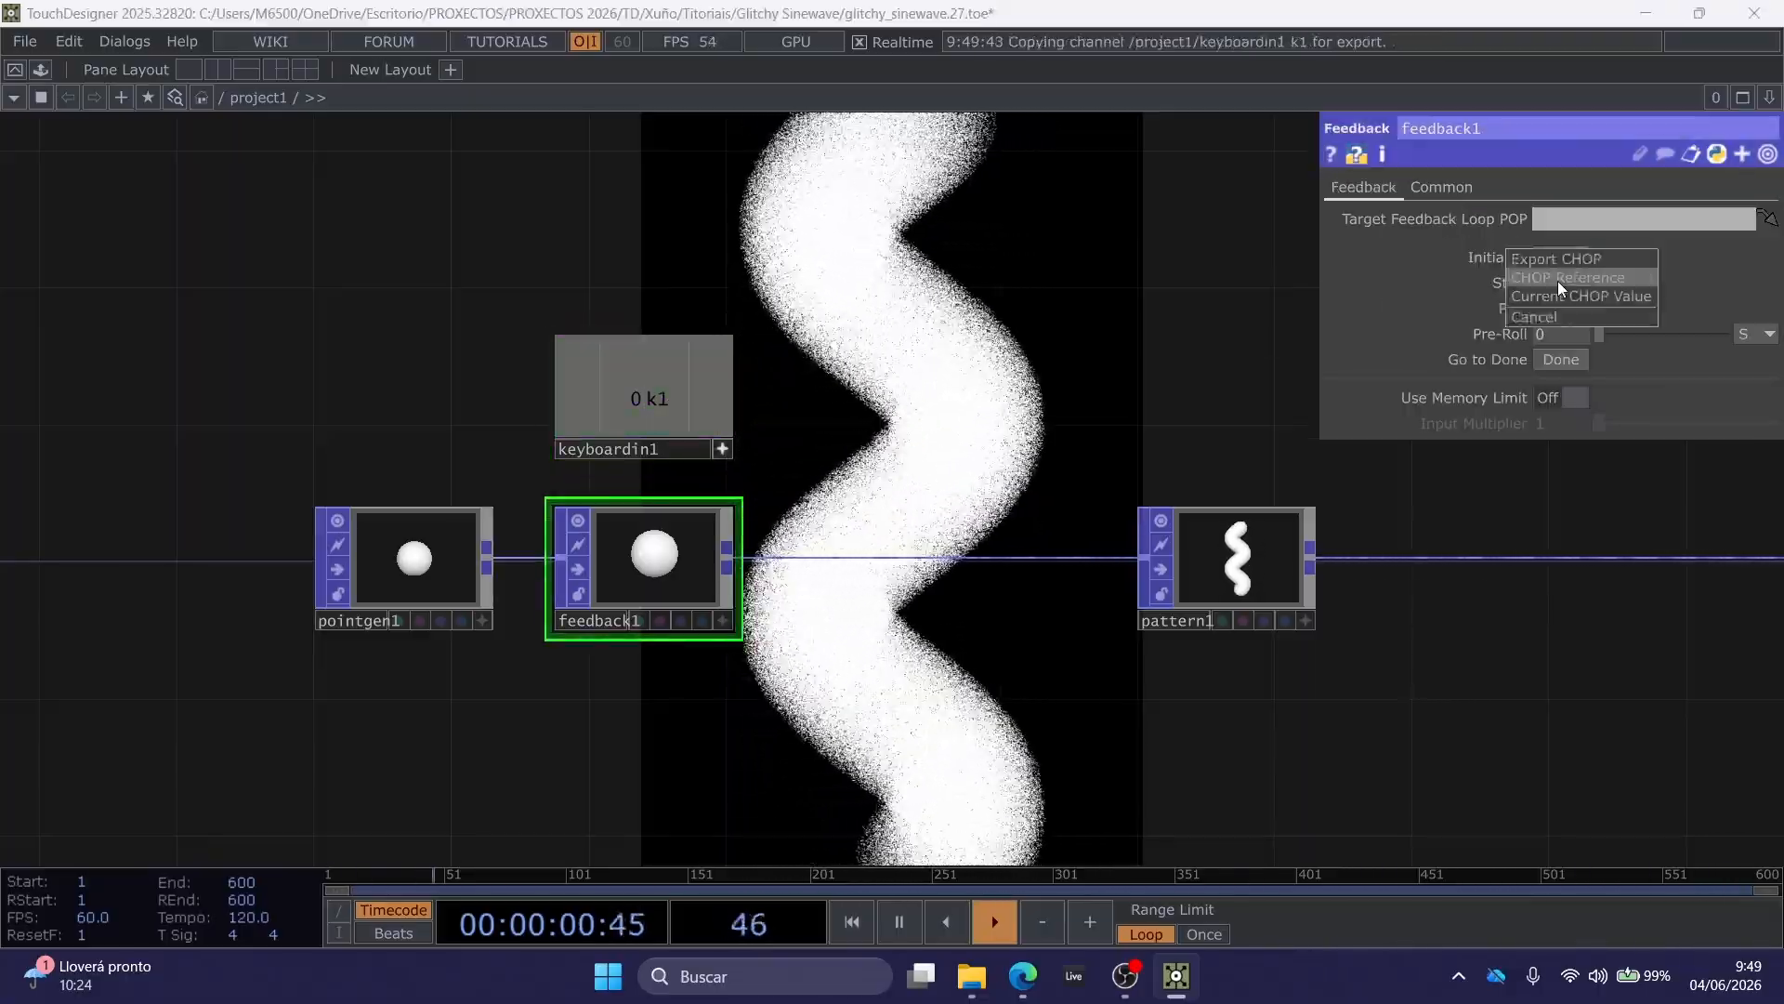
left_click(1557, 281)
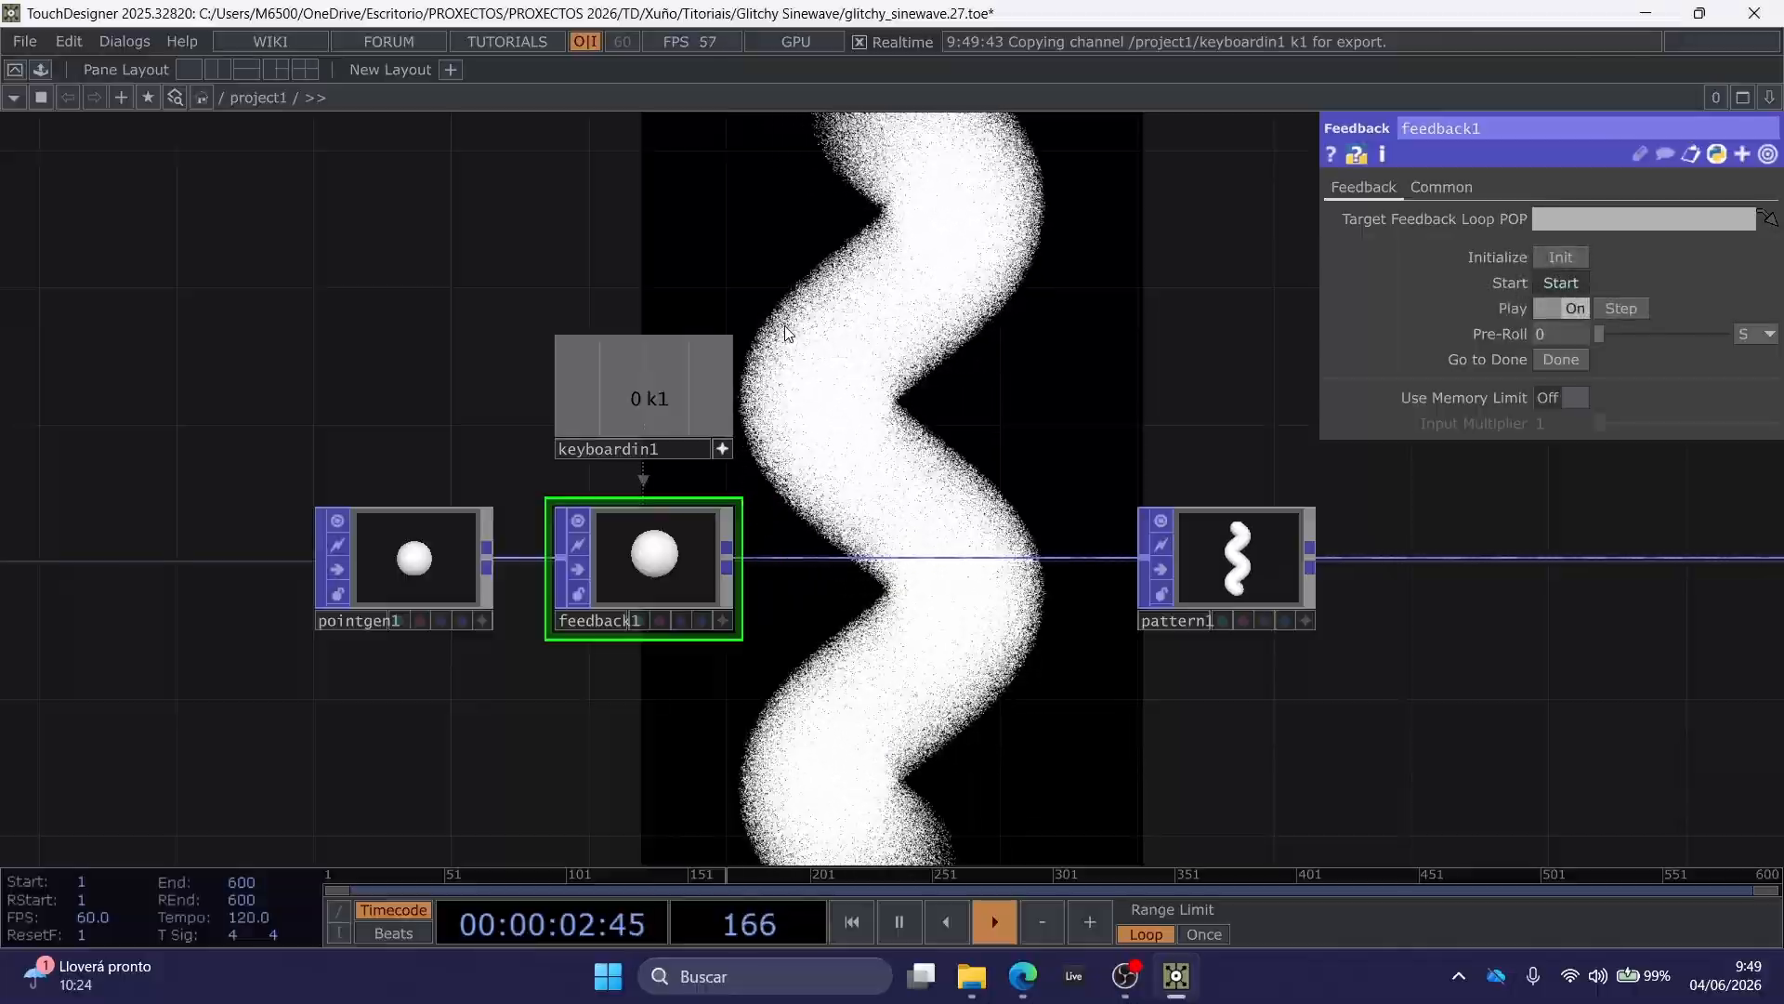
Move the Point Generator, Feedback and Keyboard In operators together farther from the Pattern POP to make room in the chain.
scroll(1041, 334, "down", 3)
scroll(1069, 346, "down", 2)
left_click_drag(1015, 347, 864, 329)
scroll(1053, 371, "up", 3)
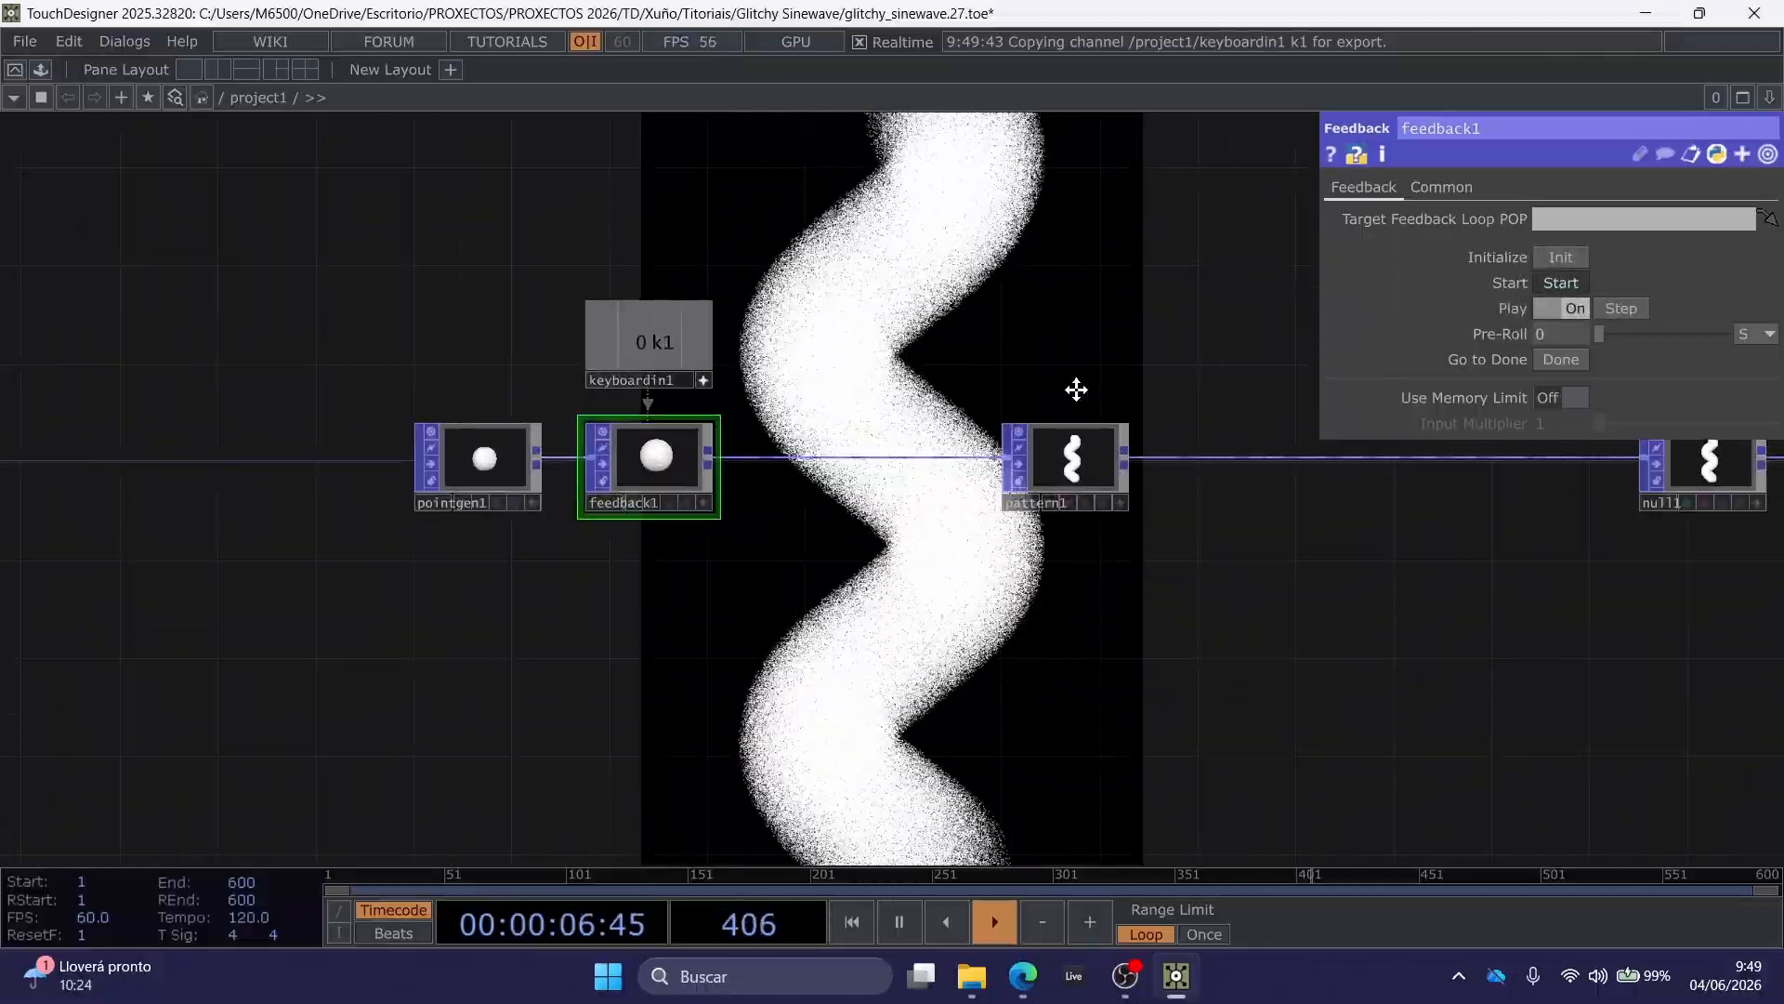
scroll(1078, 387, "down", 4)
right_click_drag(721, 319, 868, 441)
left_click_drag(859, 425, 737, 425)
scroll(902, 396, "up", 3)
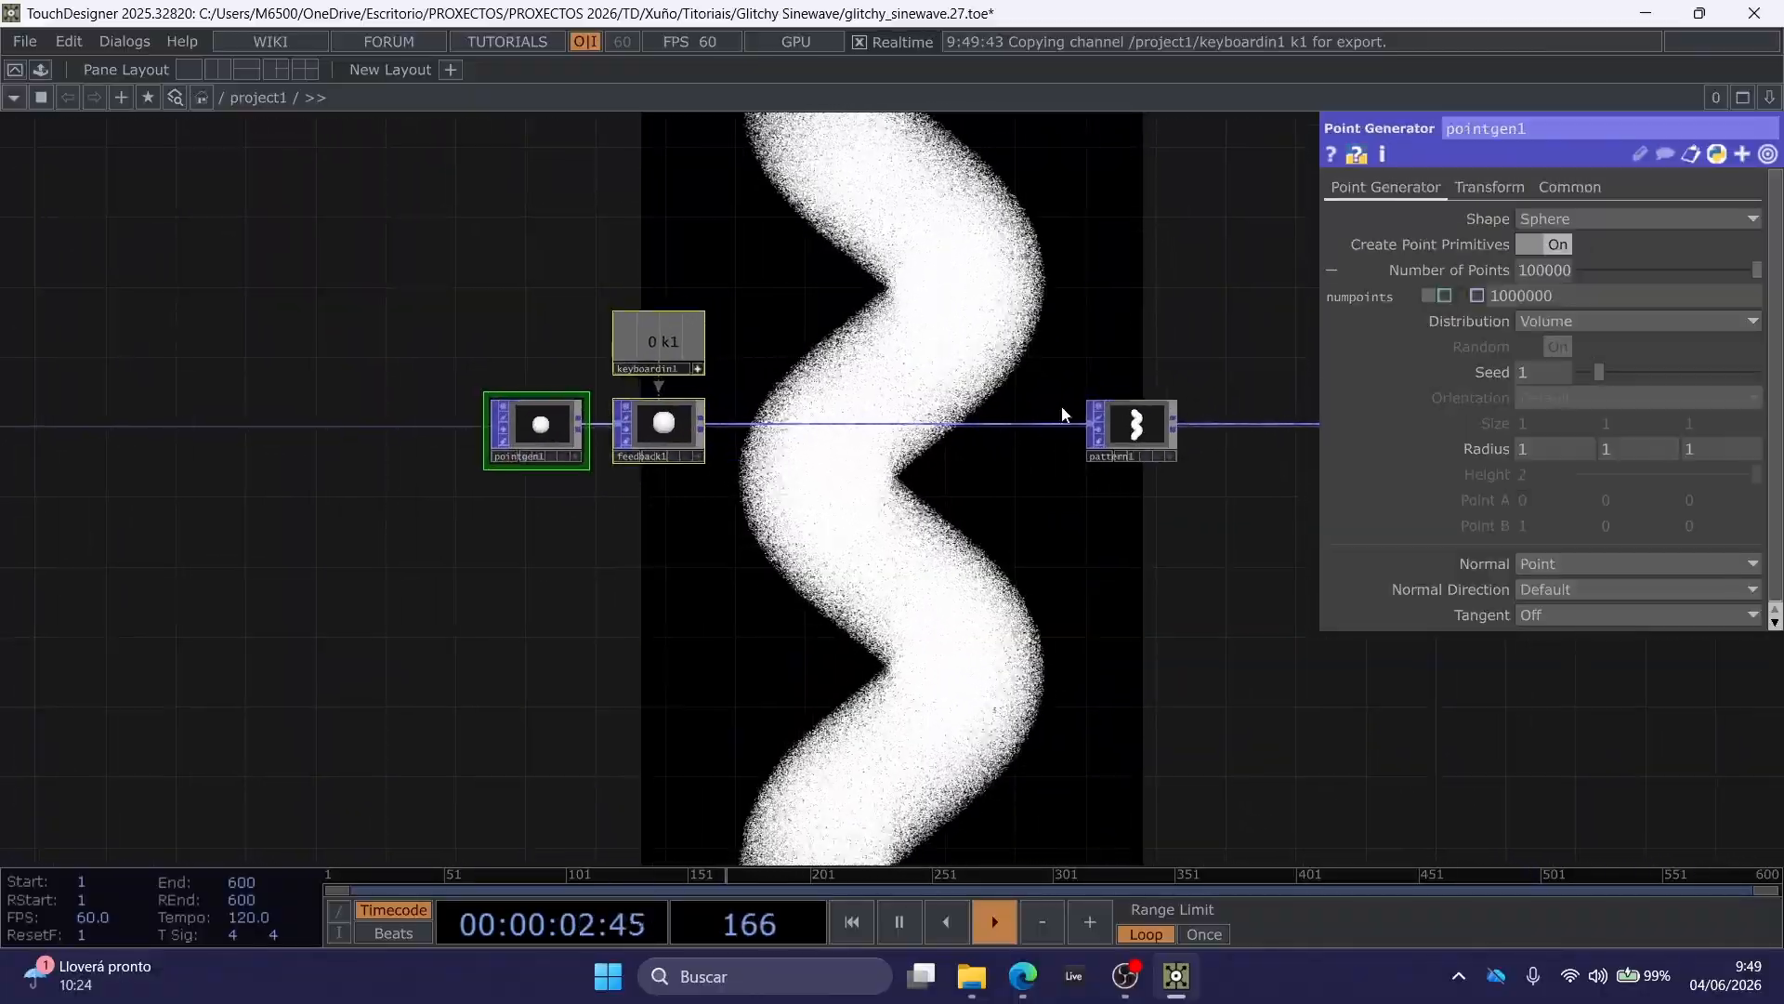
Insert a Null POP on the connection directly after the Pattern POP.
left_click_drag(1120, 426, 680, 398)
scroll(951, 385, "up", 3)
right_click(389, 446)
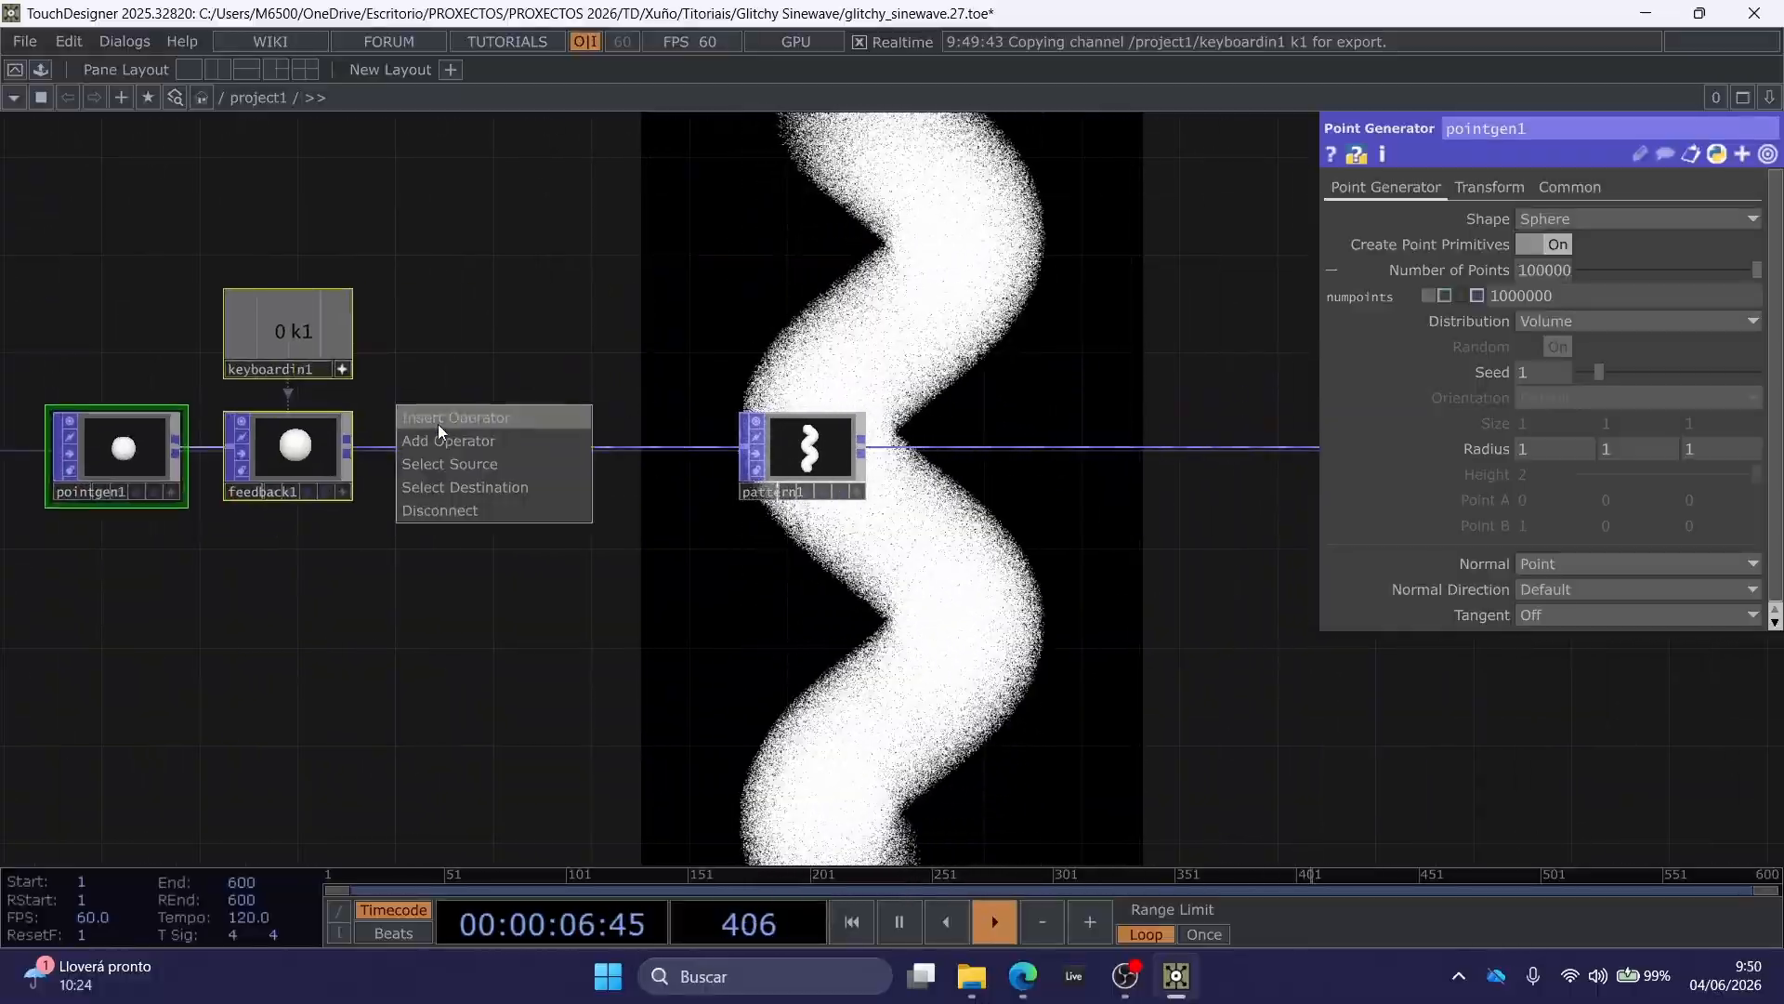
left_click(907, 428)
left_click_drag(913, 436, 851, 432)
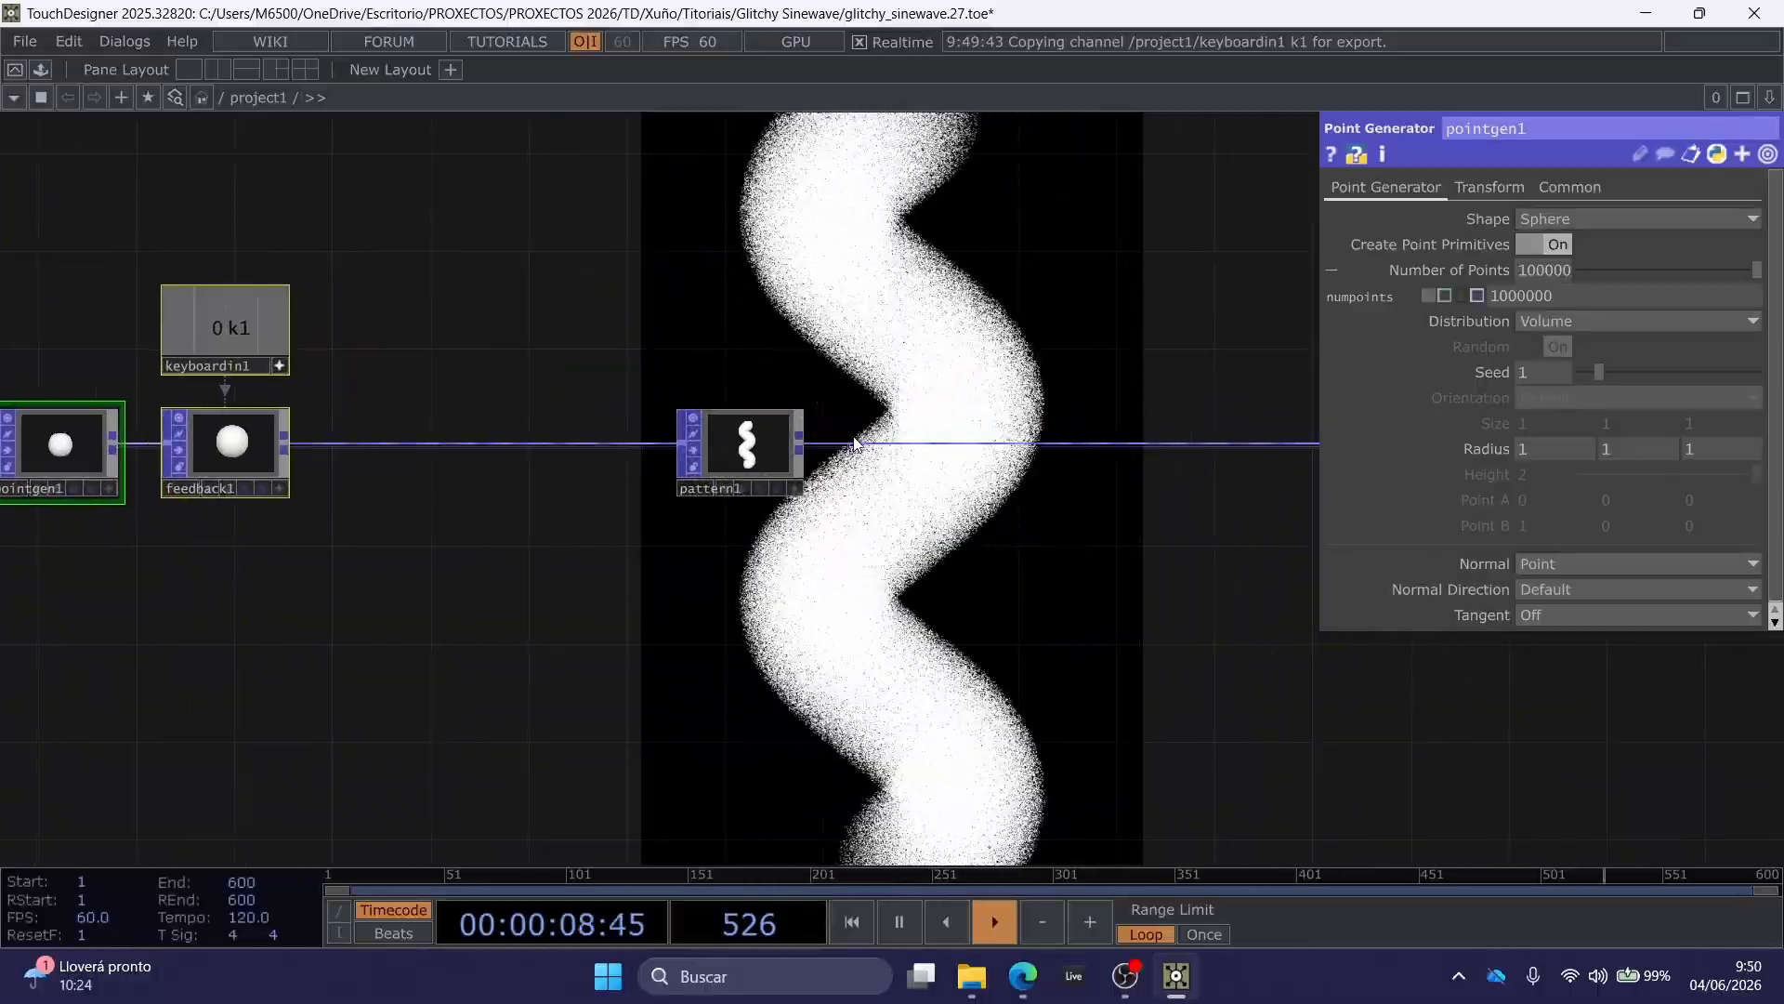
right_click(855, 443)
left_click(917, 418)
type("n")
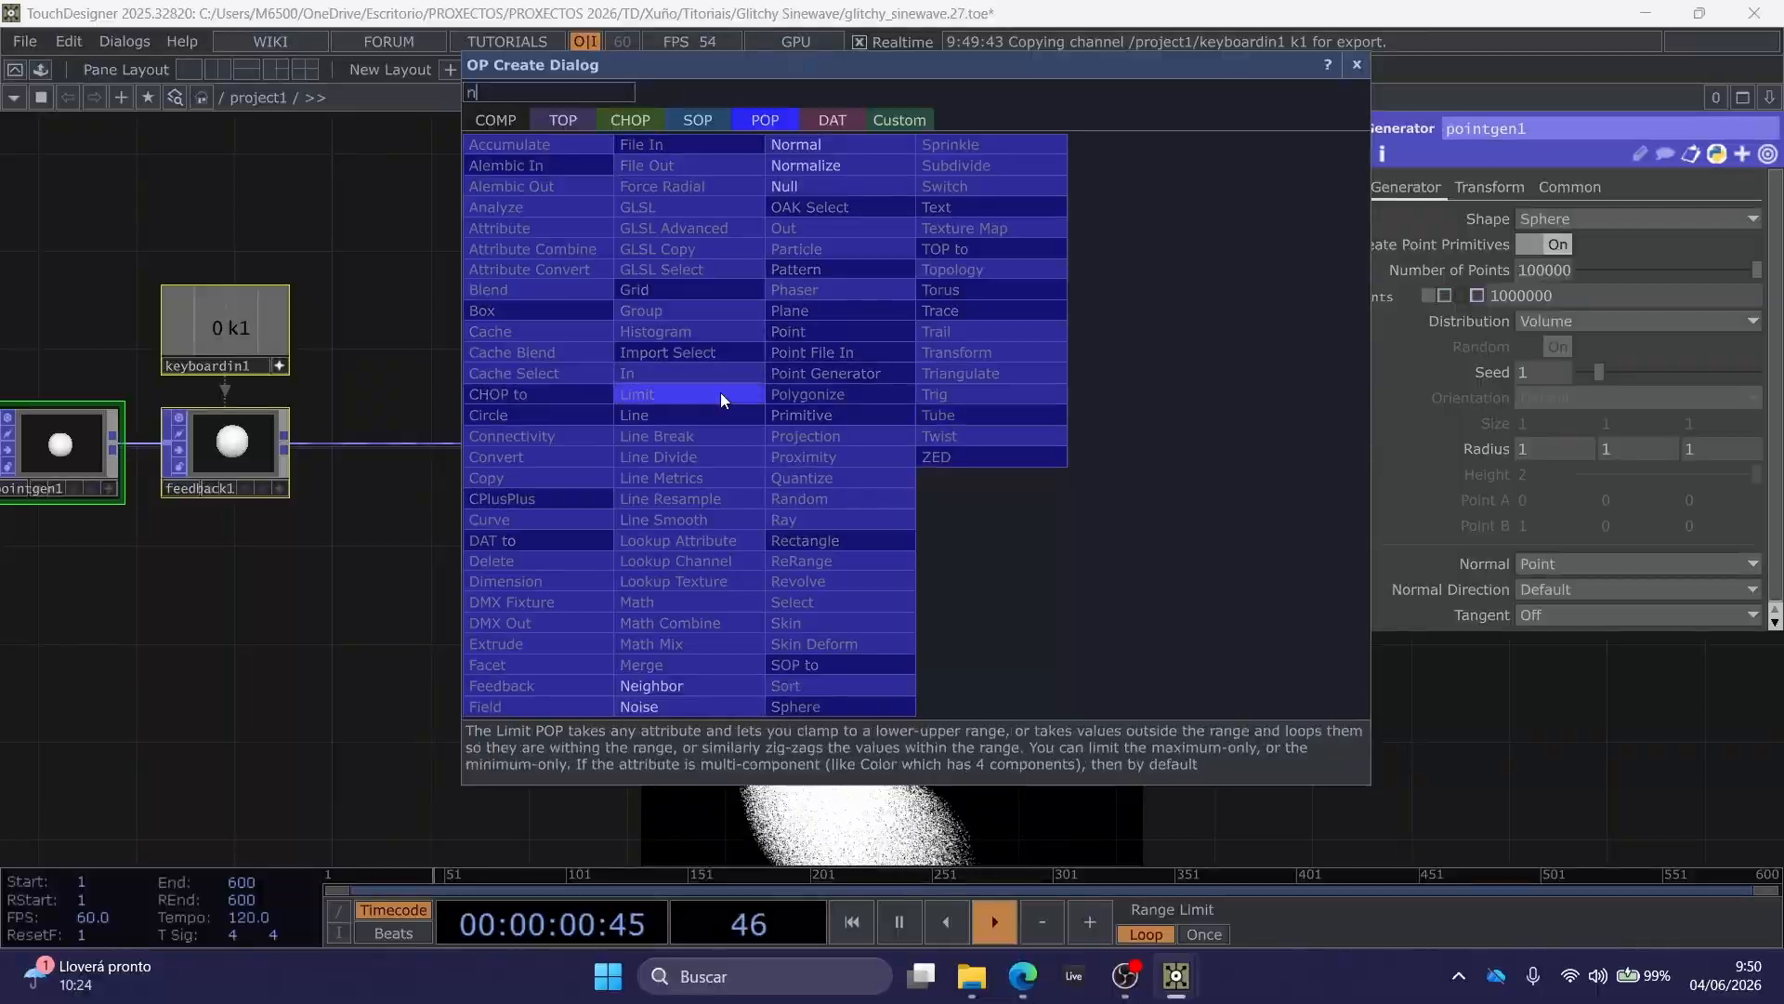
left_click(812, 188)
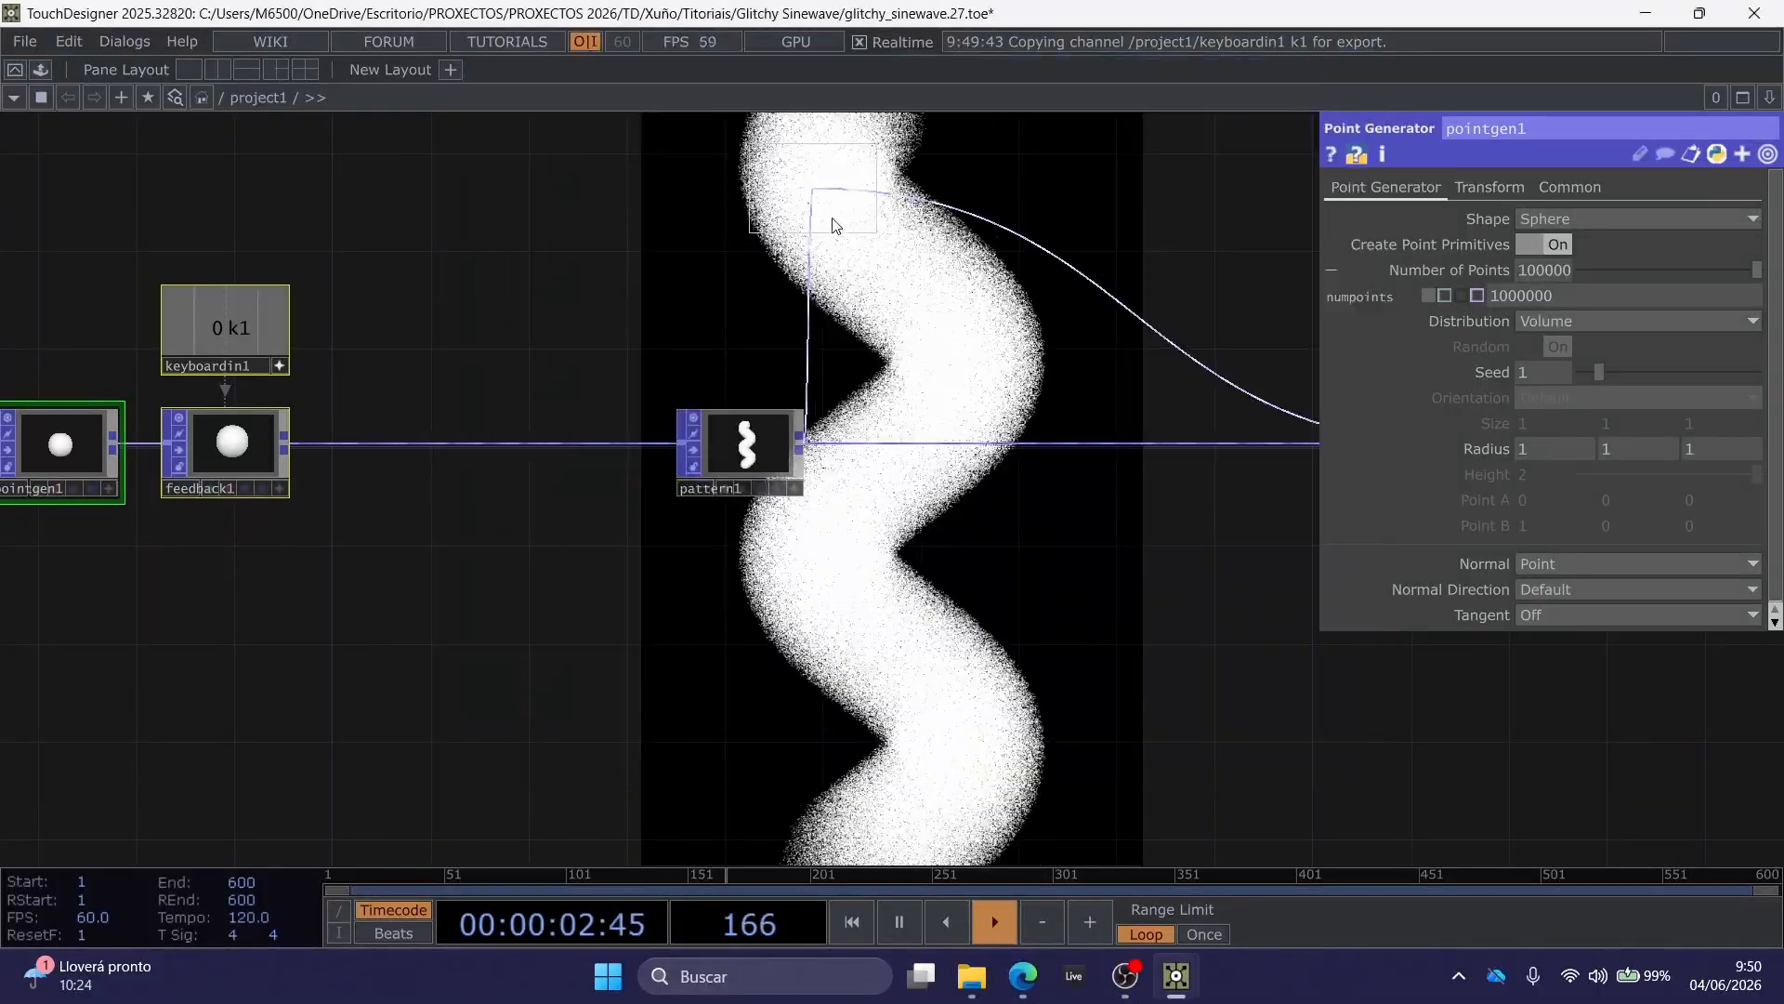
left_click(888, 451)
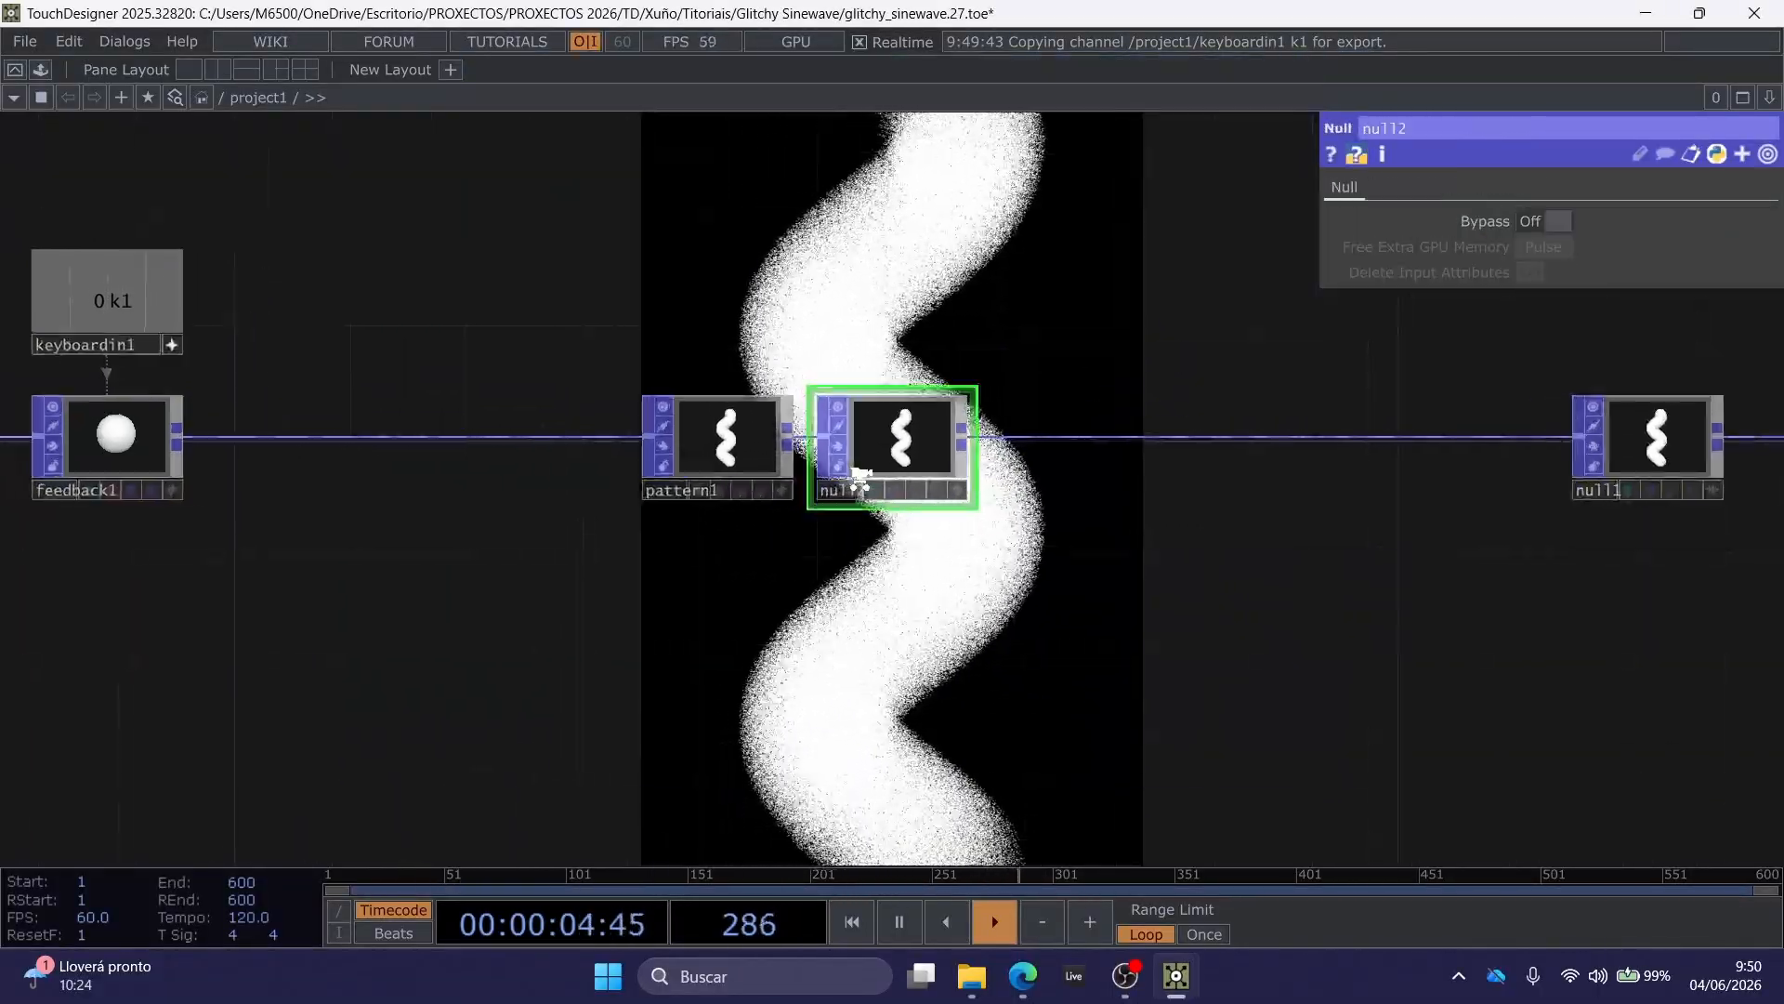
Rename the new Null after the Pattern POP as fb_end.
scroll(830, 507, "up", 5)
left_click(828, 517)
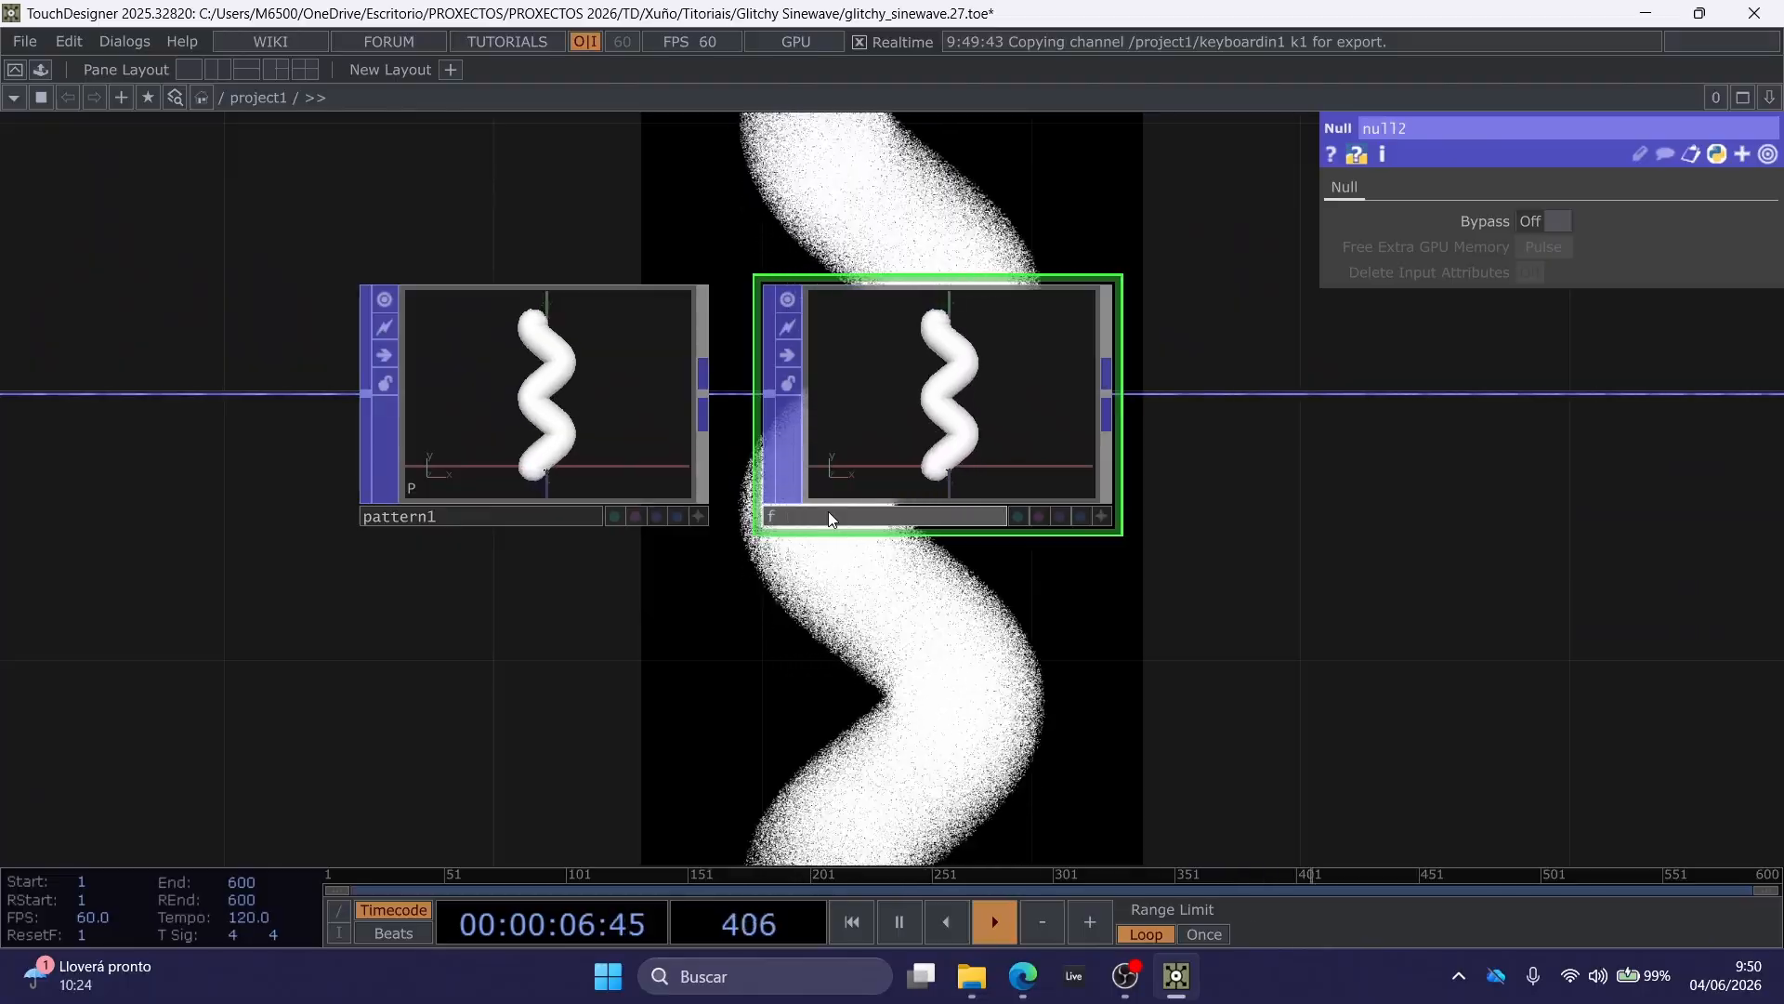
type("fb_end")
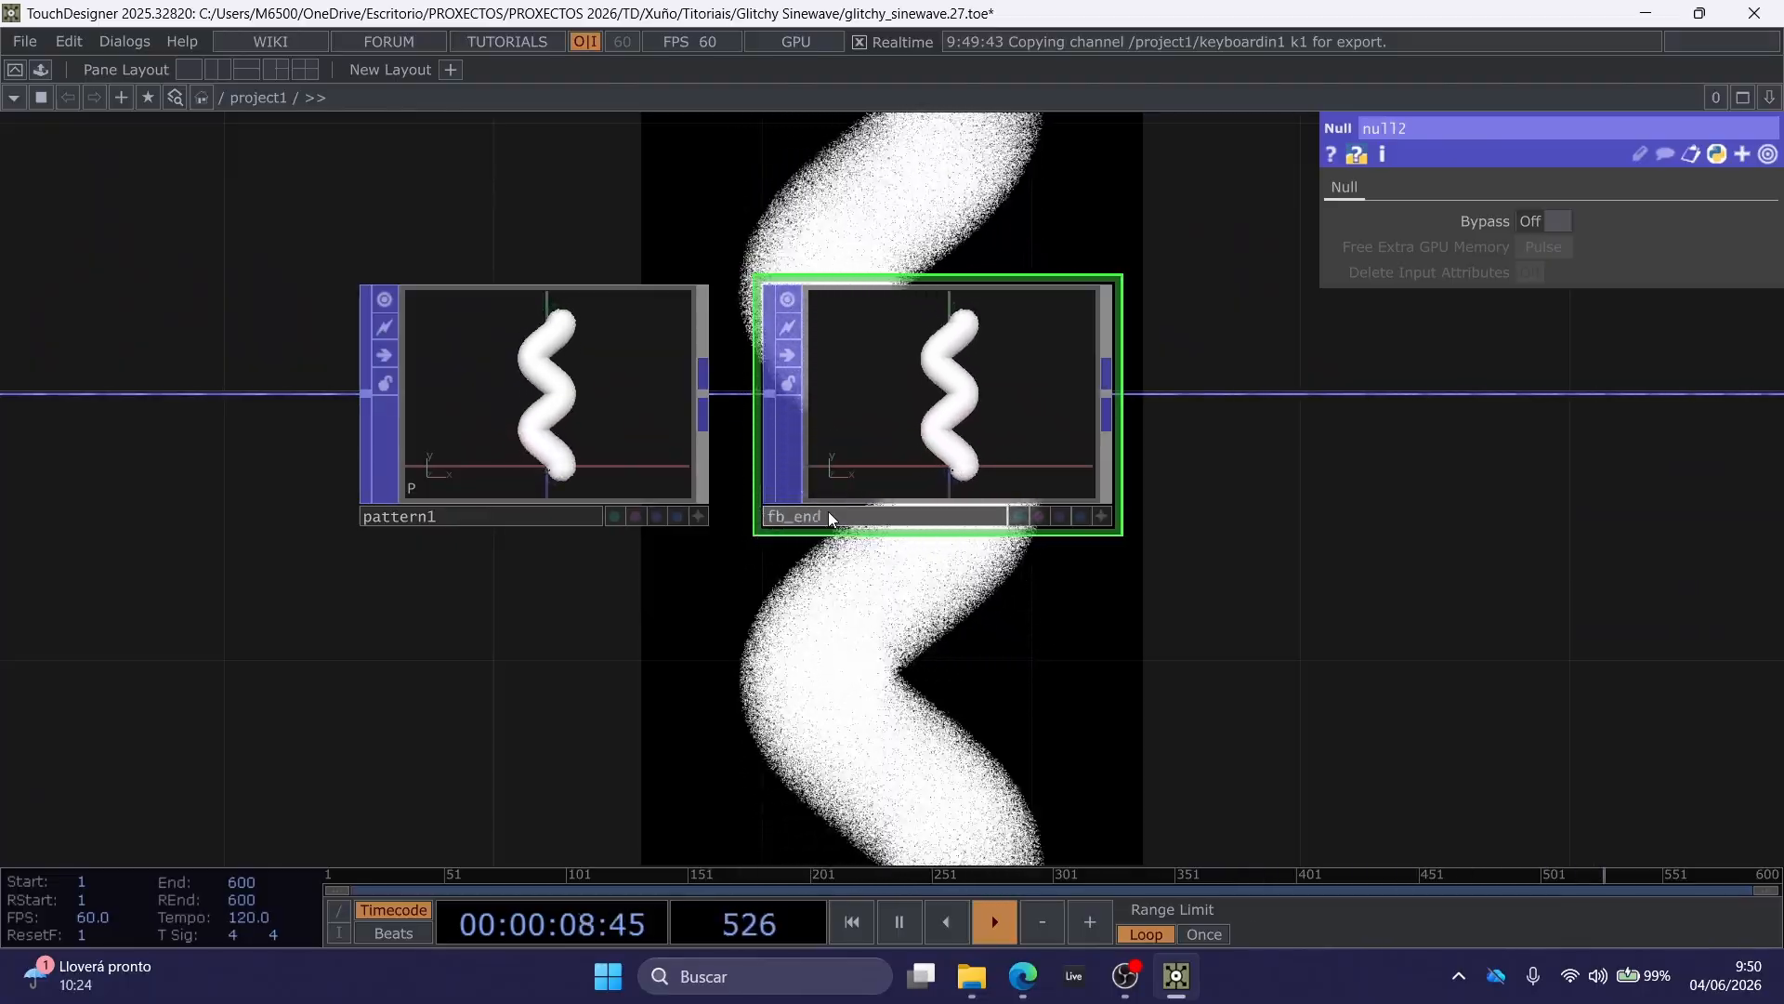
key("Return")
scroll(828, 511, "down", 1)
scroll(832, 505, "down", 5)
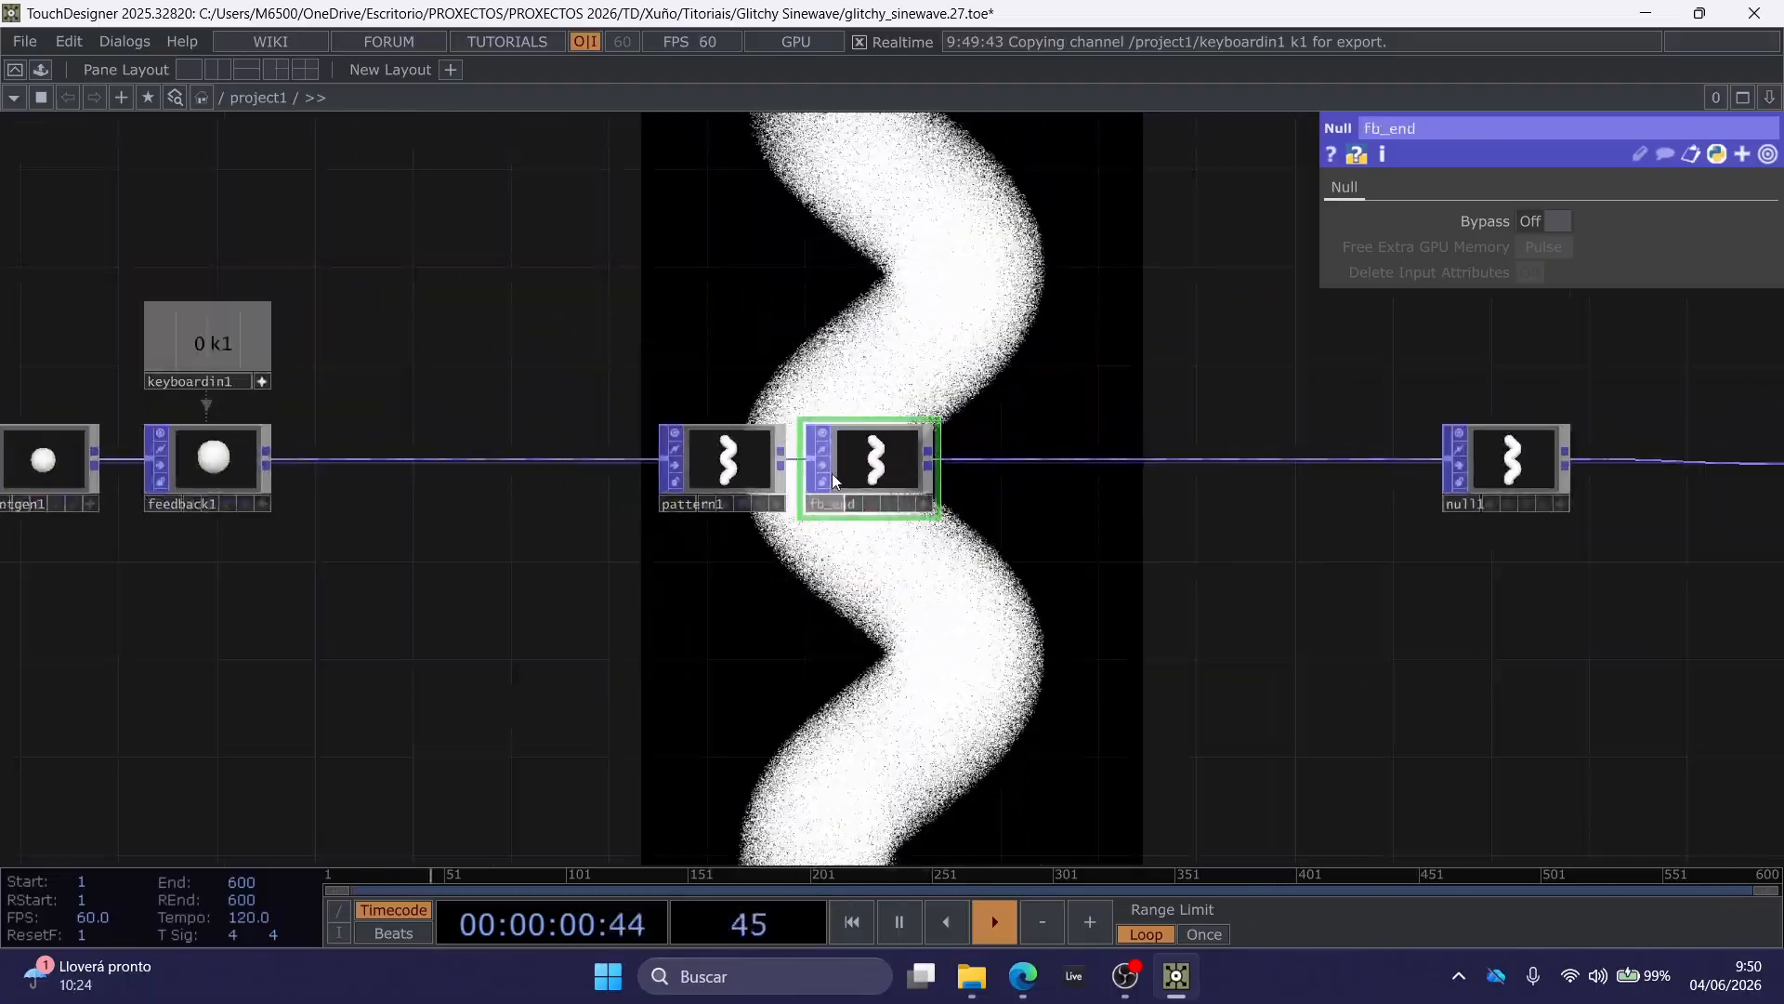
Assign fb_end as the Feedback POP's target to close the feedback loop.
left_click_drag(866, 349, 1141, 310)
left_click_drag(1122, 404, 472, 411)
left_click_drag(820, 338, 920, 350)
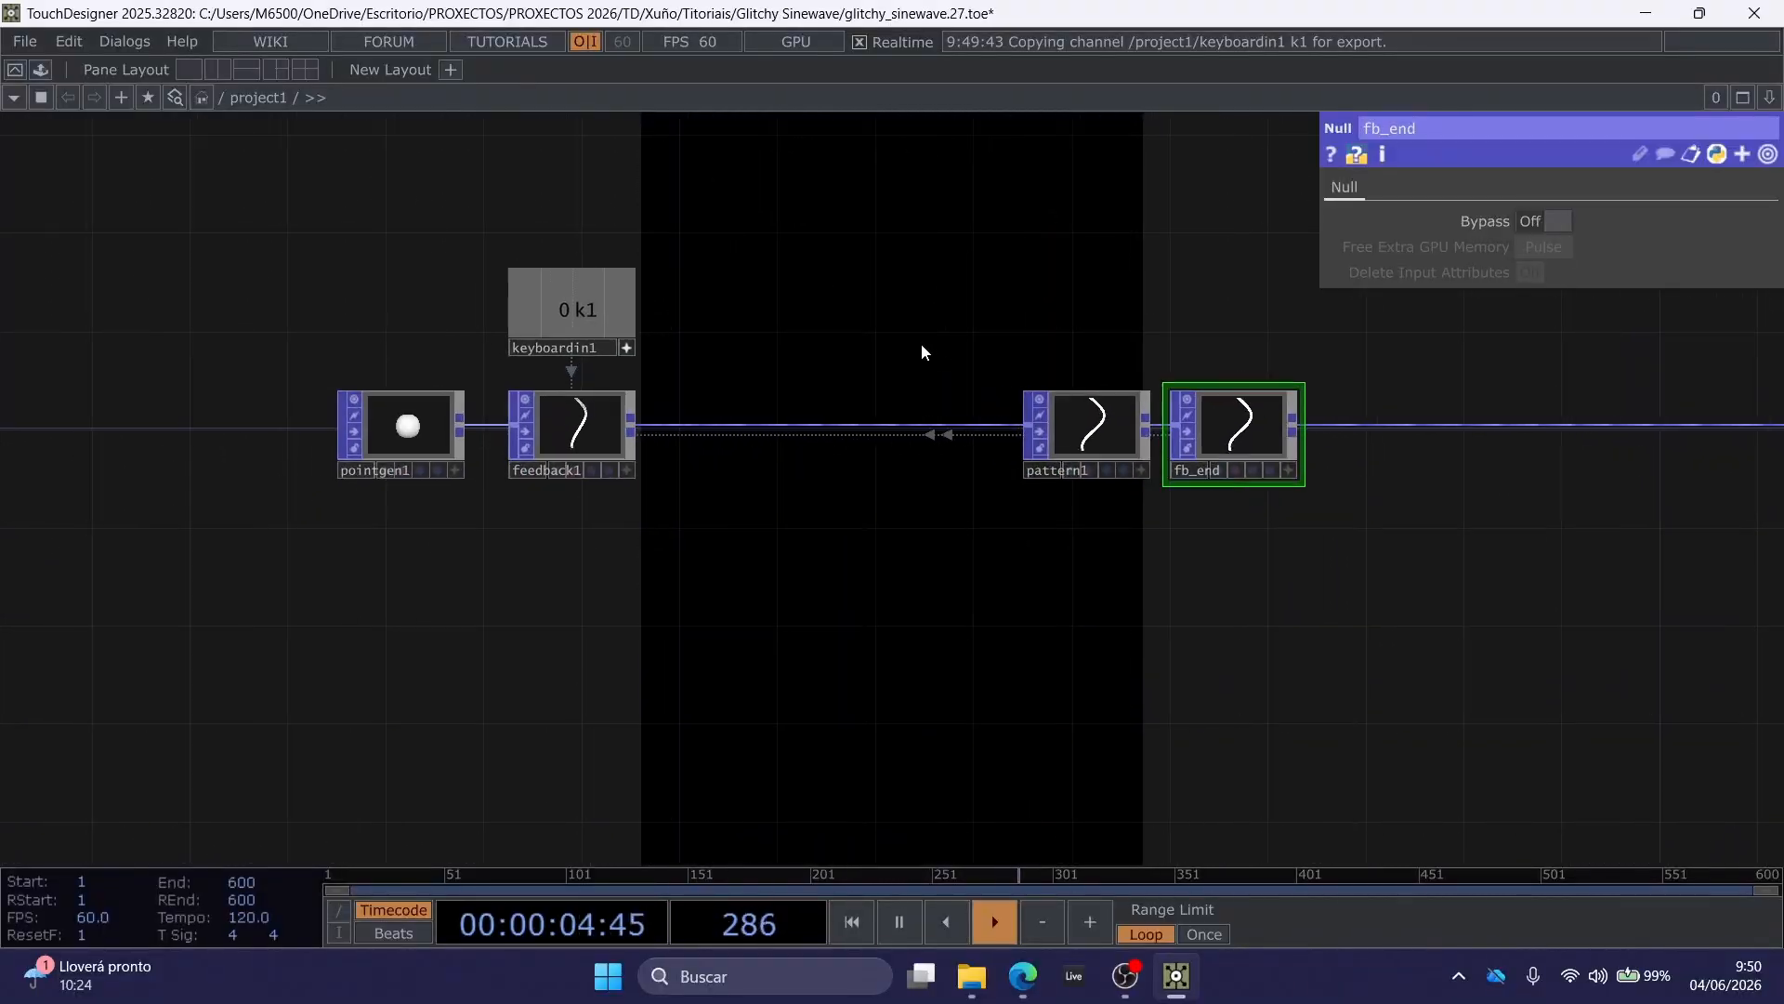
Insert a Noise POP between the Feedback and Pattern POPs, leaving a small gap after the Feedback POP.
scroll(989, 349, "up", 3)
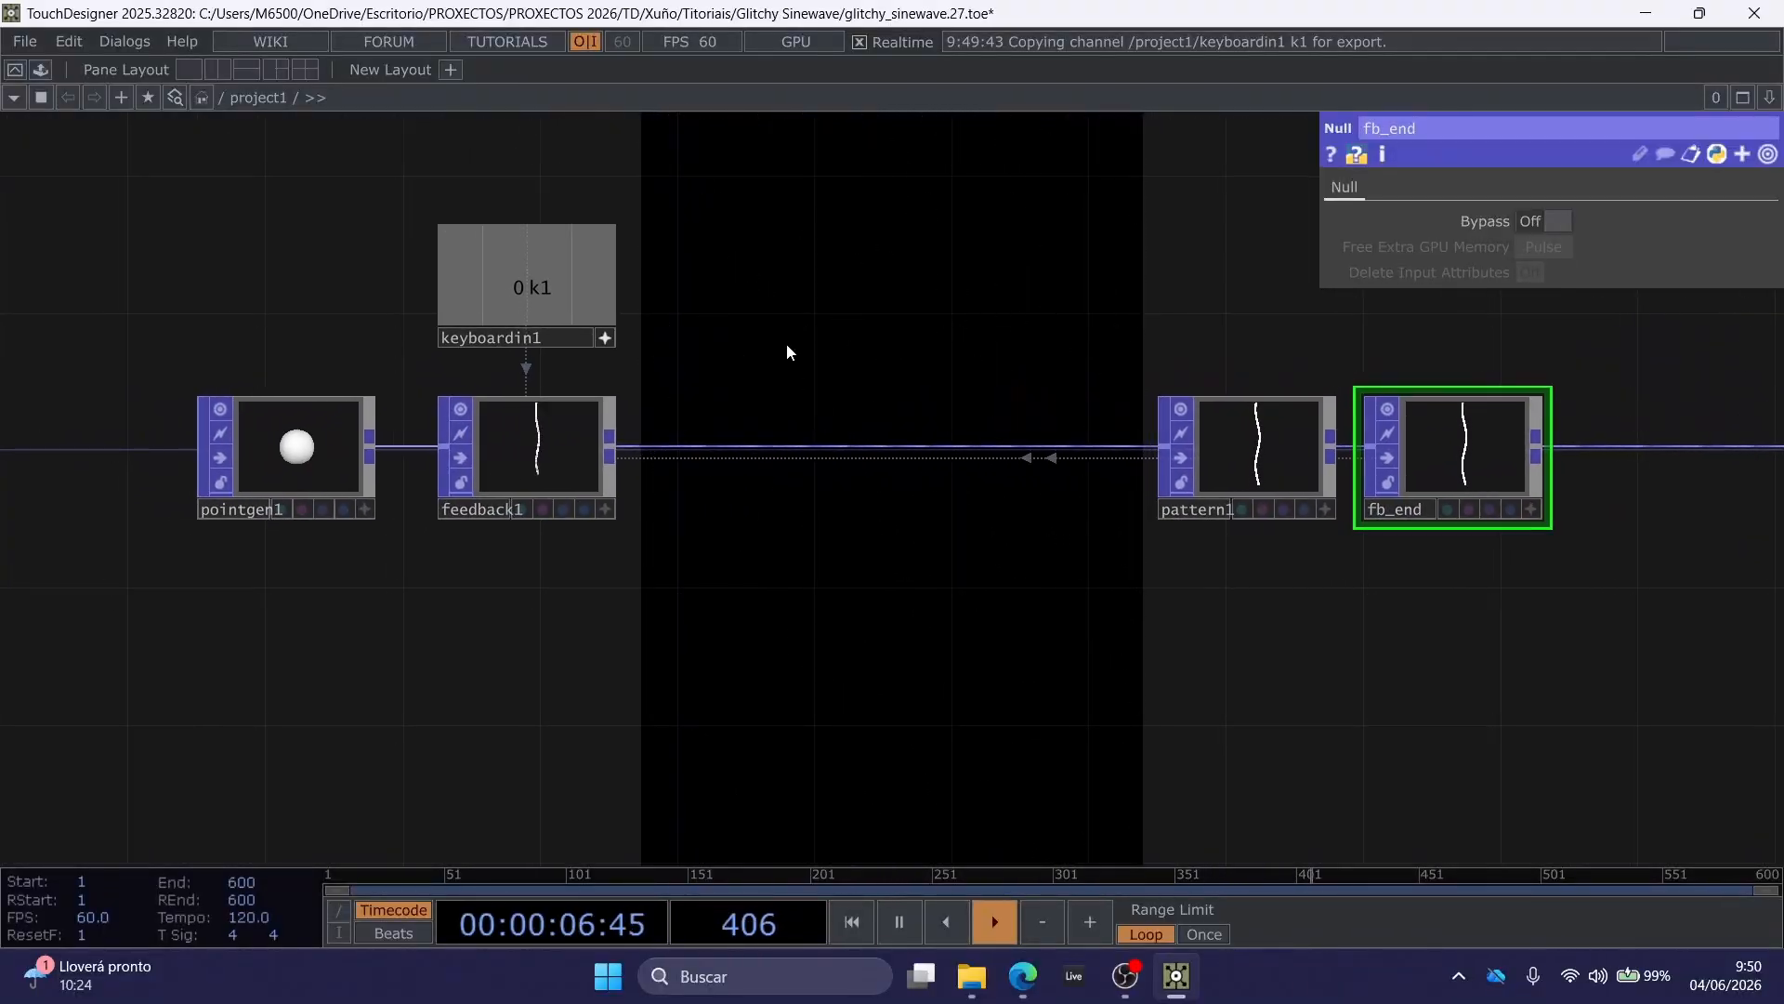
right_click(686, 452)
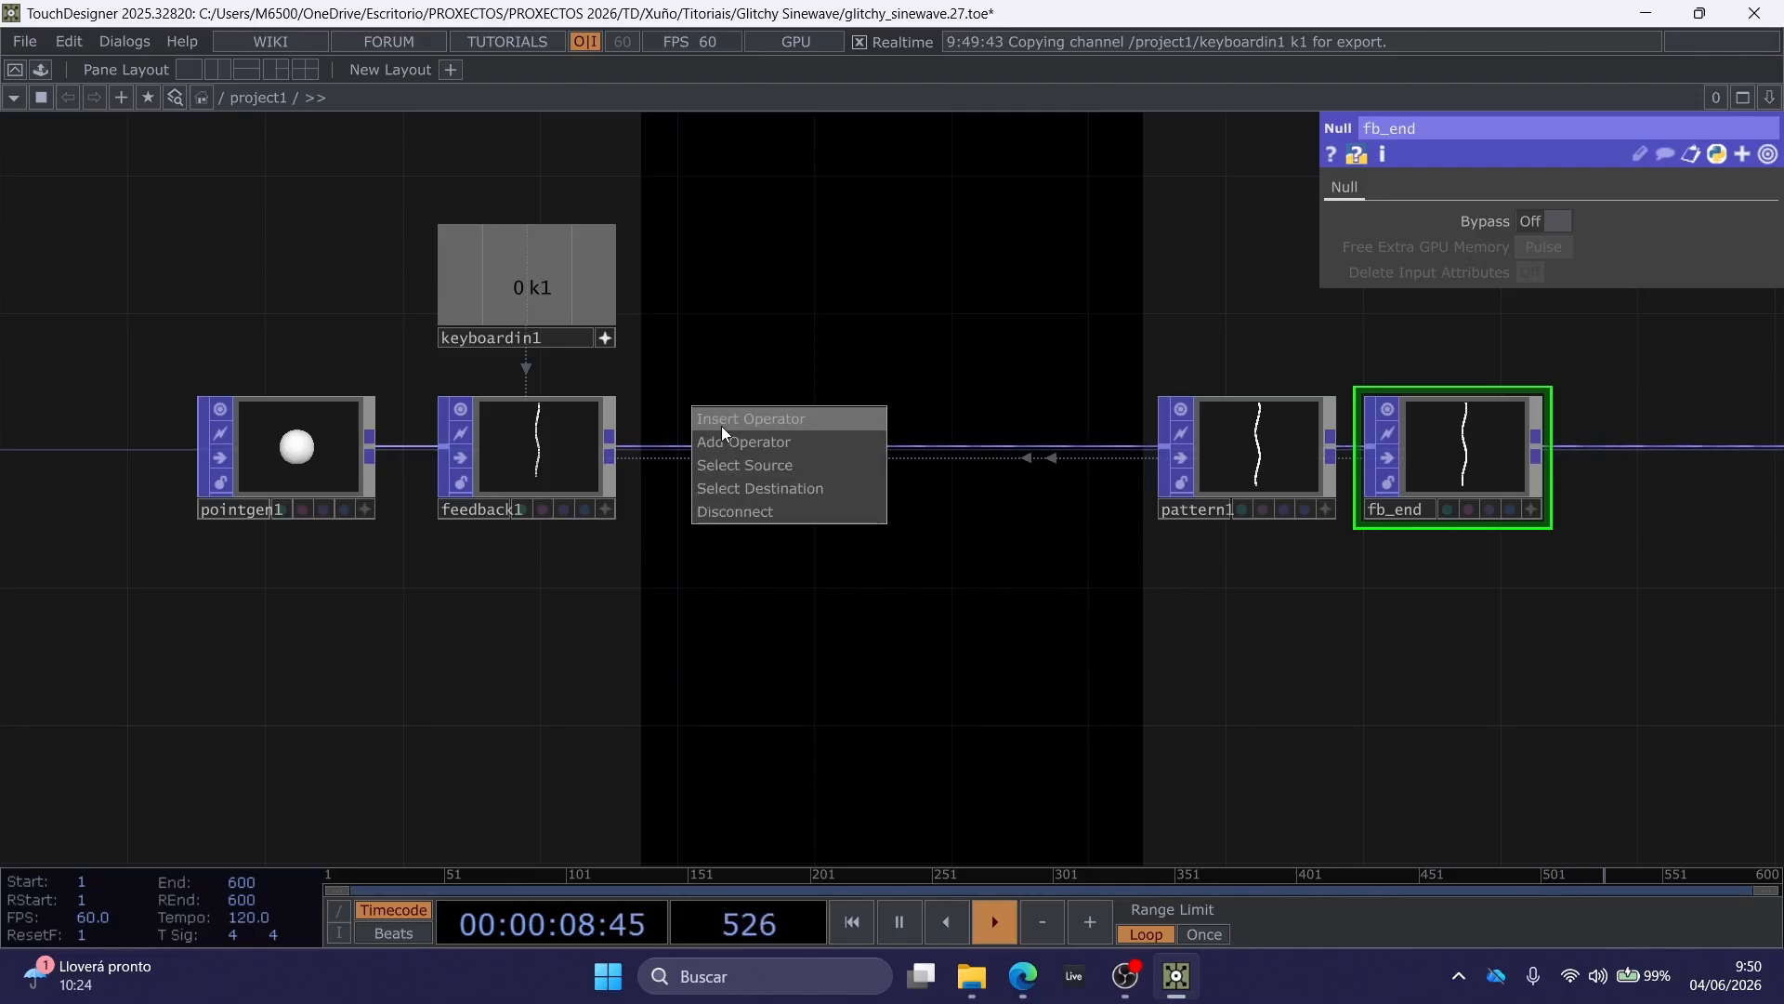
left_click(733, 421)
type("noi")
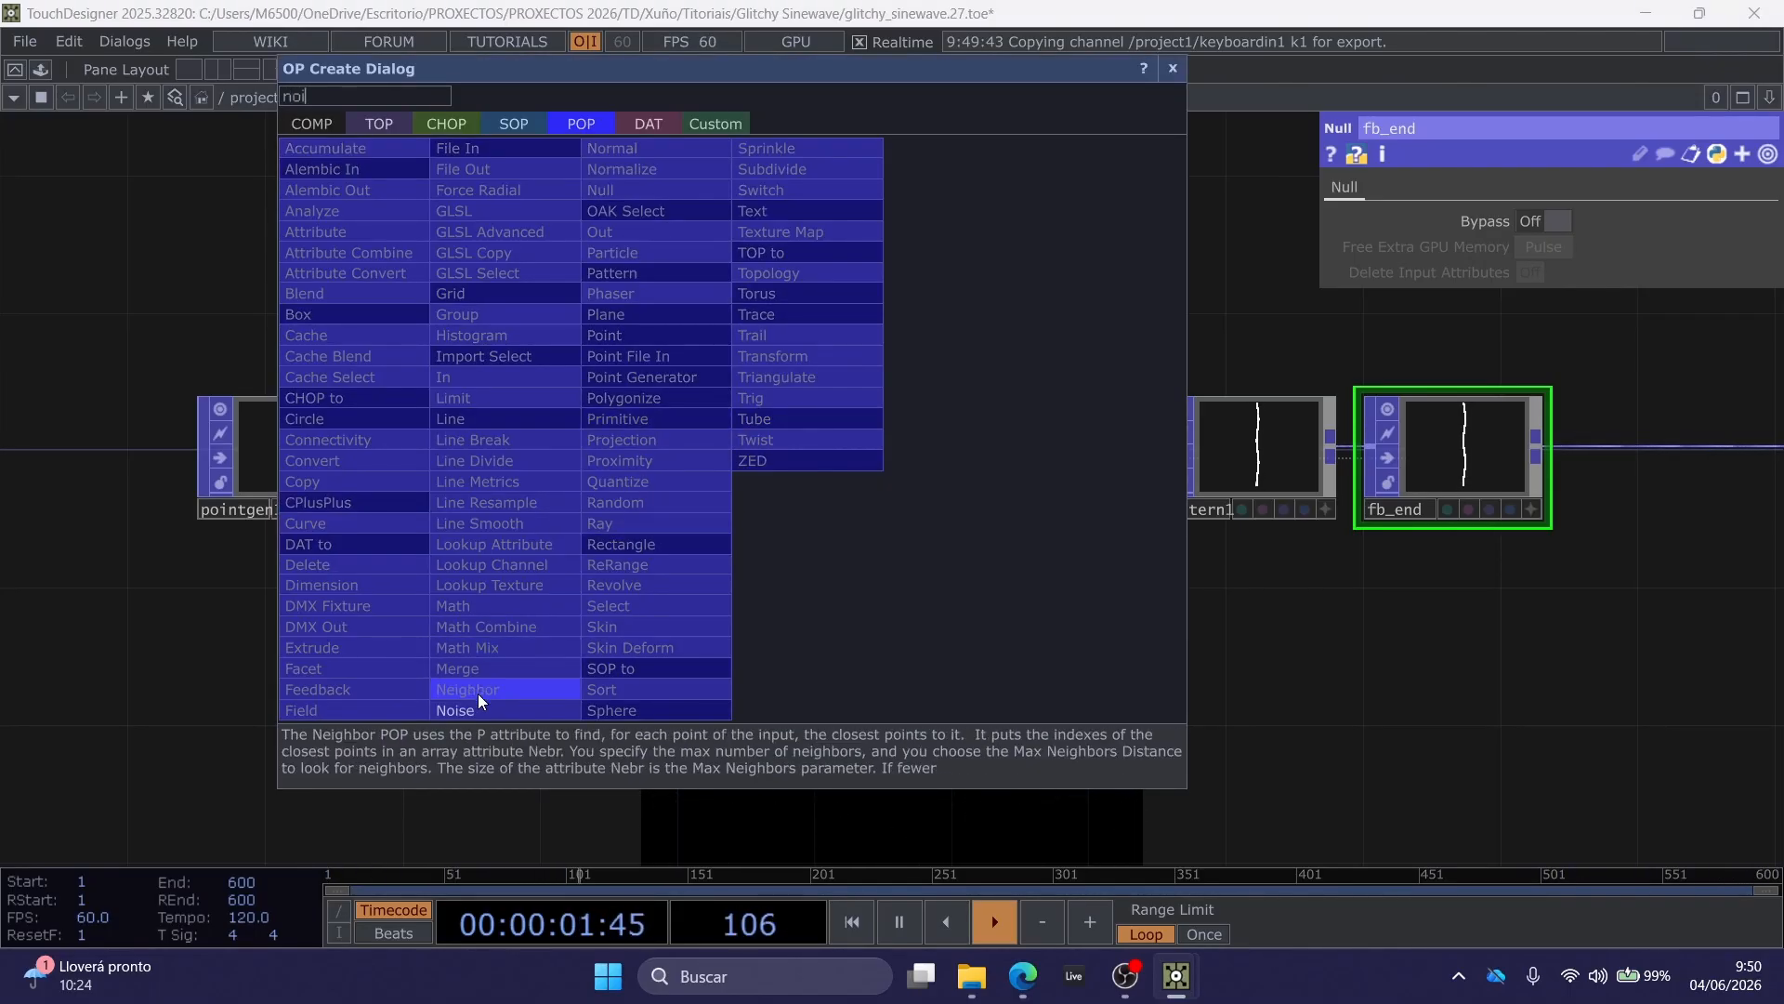
left_click(478, 706)
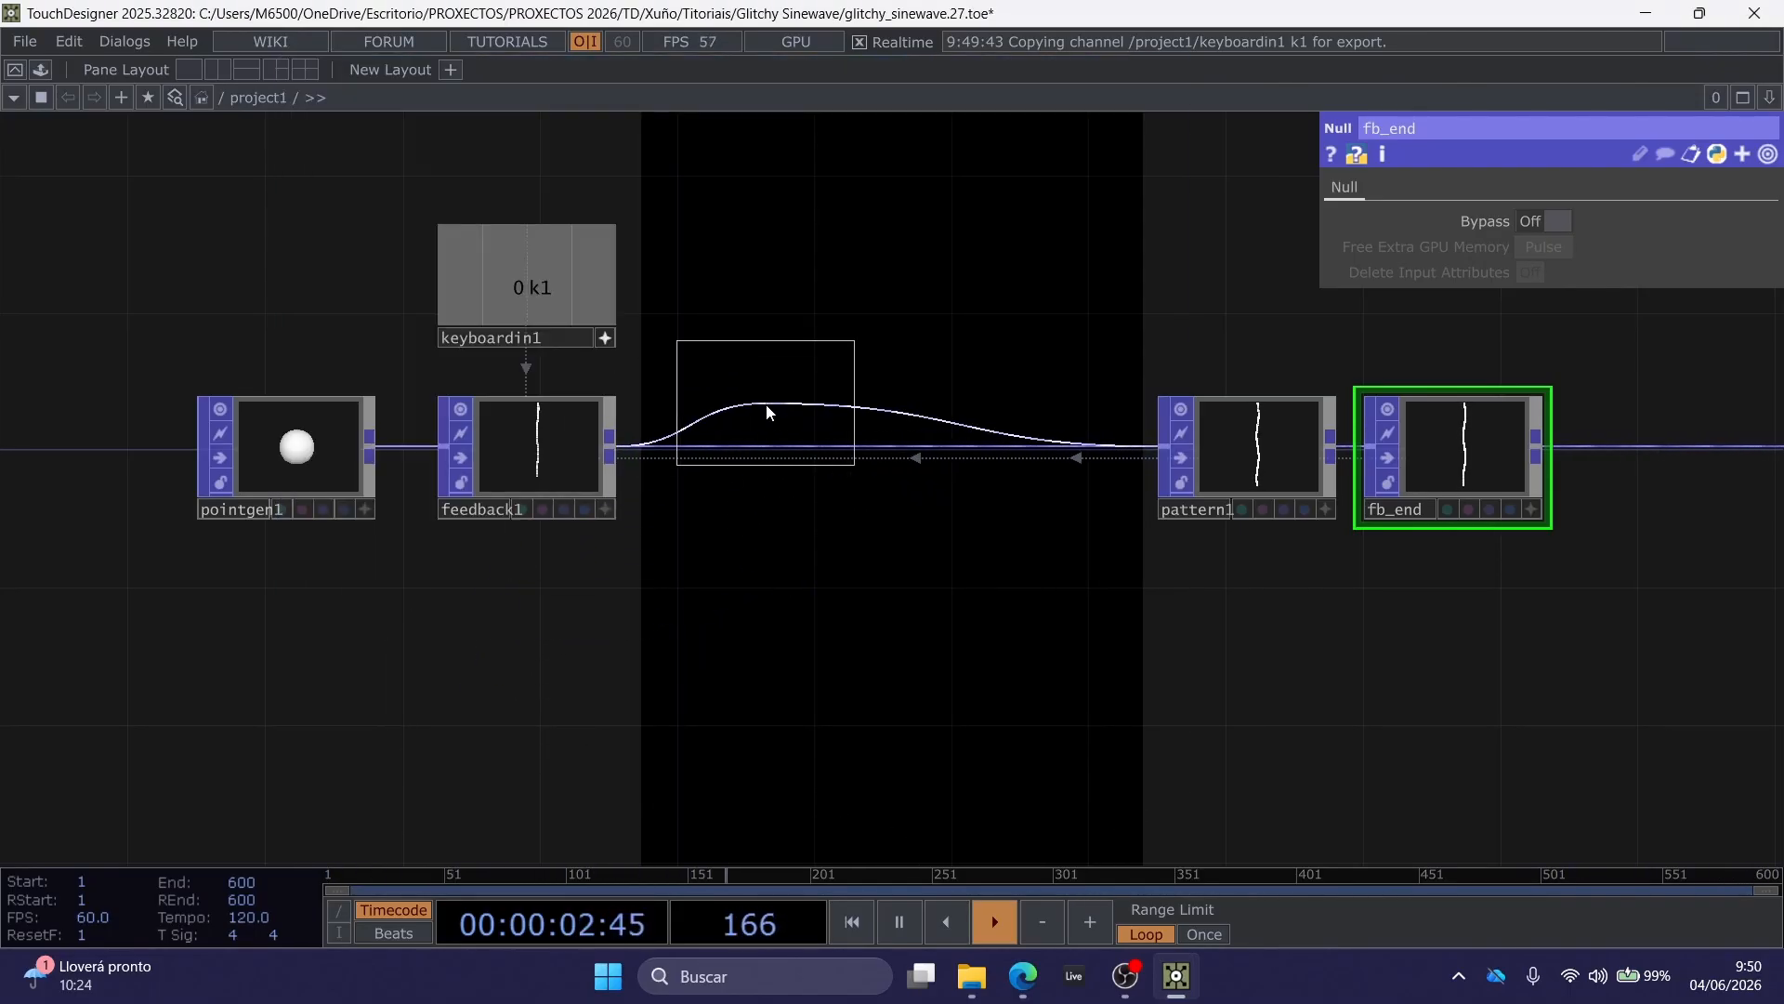
left_click(725, 456)
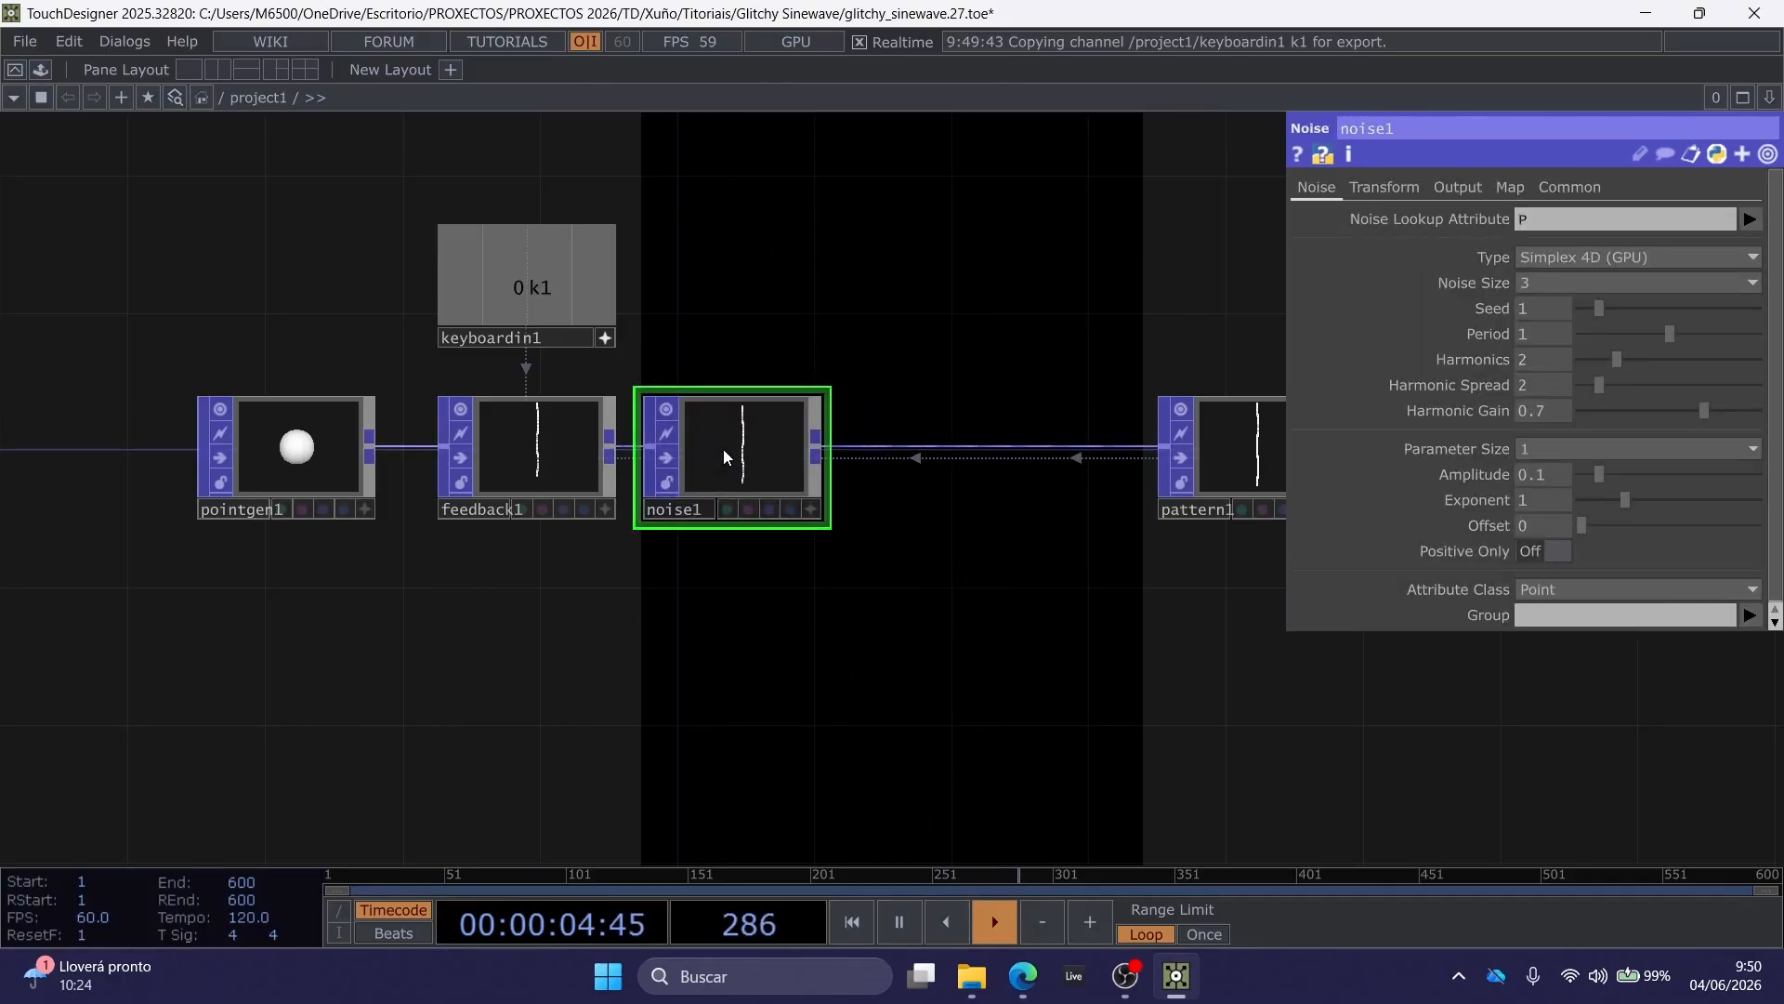
left_click_drag(723, 449, 755, 449)
Set the Noise POP's period to 0.39 and its amplitude to 0.0001.
left_click_drag(1552, 337, 1409, 341)
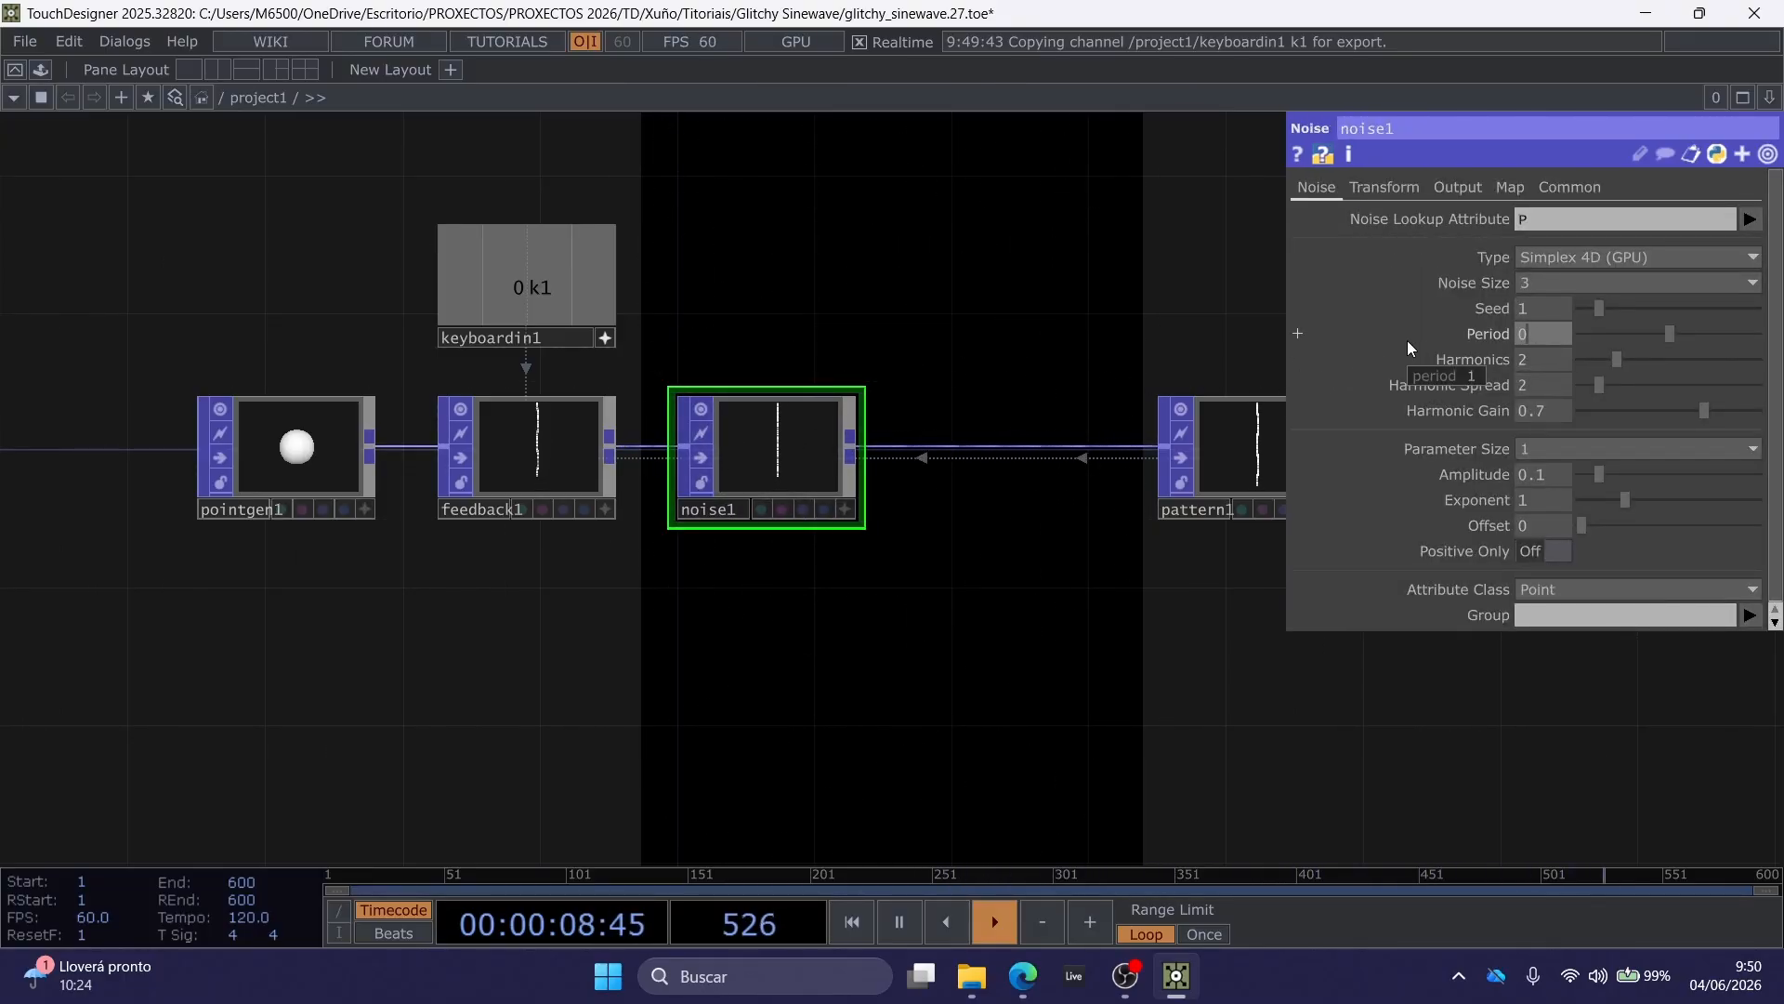
type(".39")
key("Return")
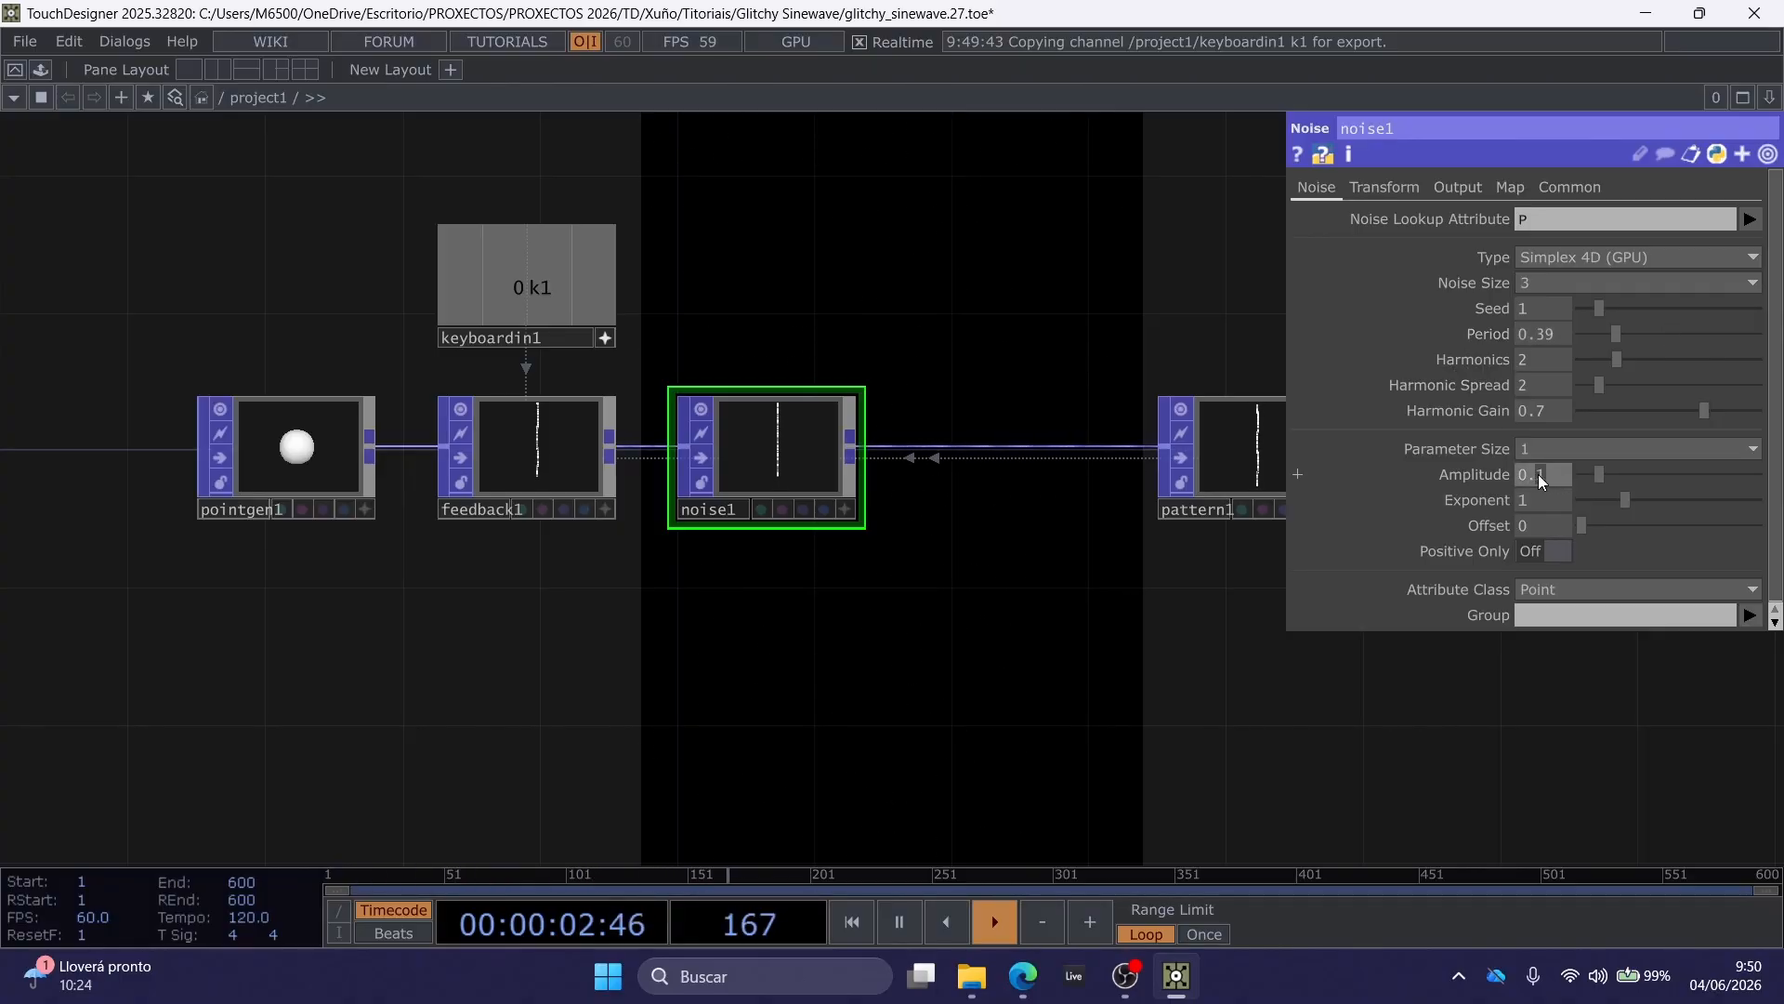
type("00")
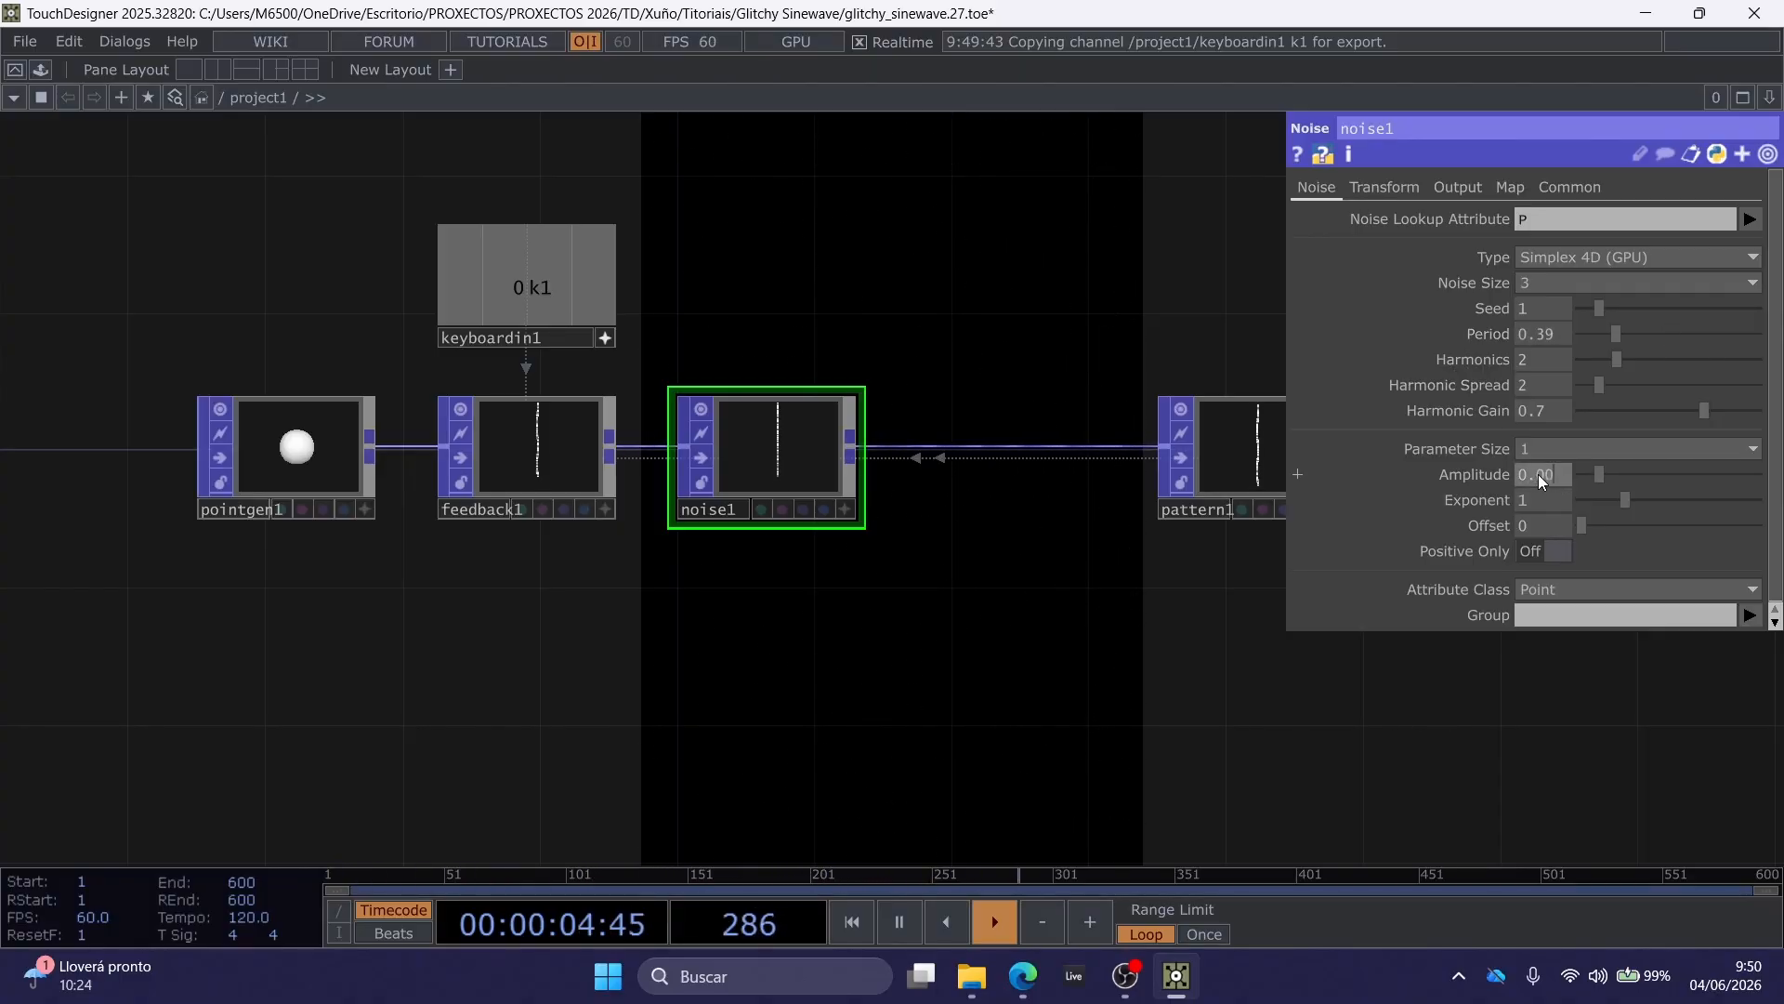
type("01")
key("Return")
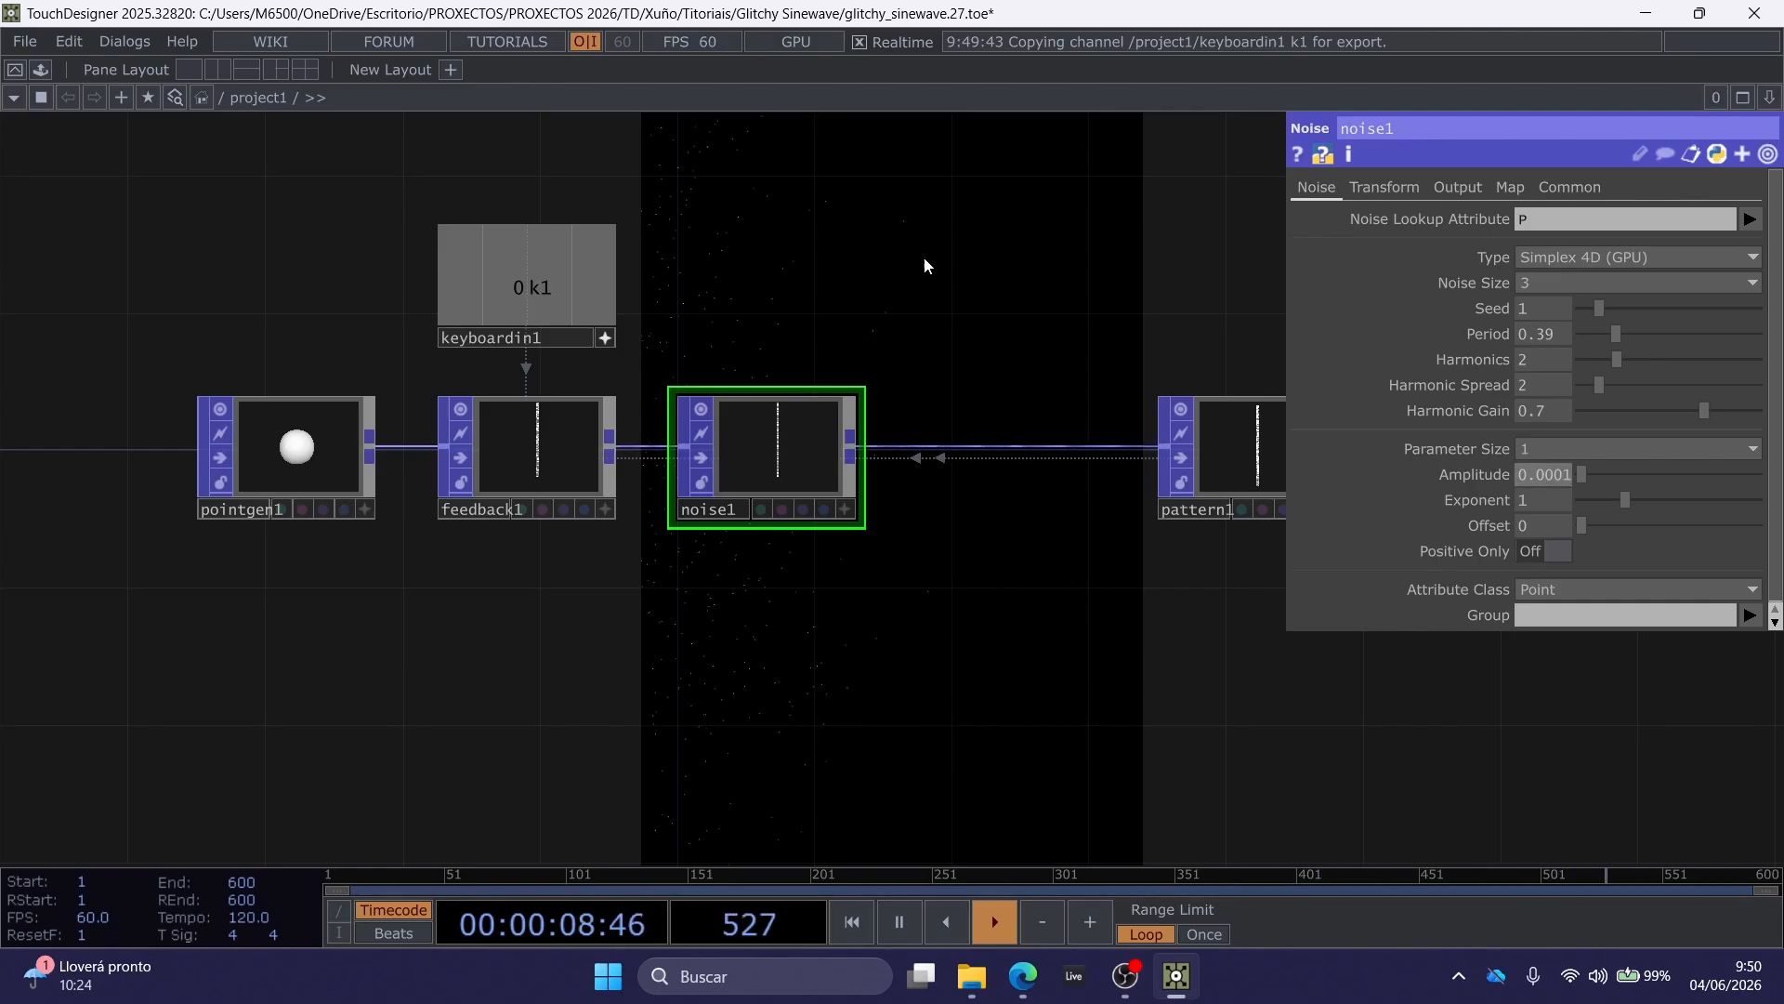
Set the Noise POP's output combine operation to Multiply.
left_click(1461, 193)
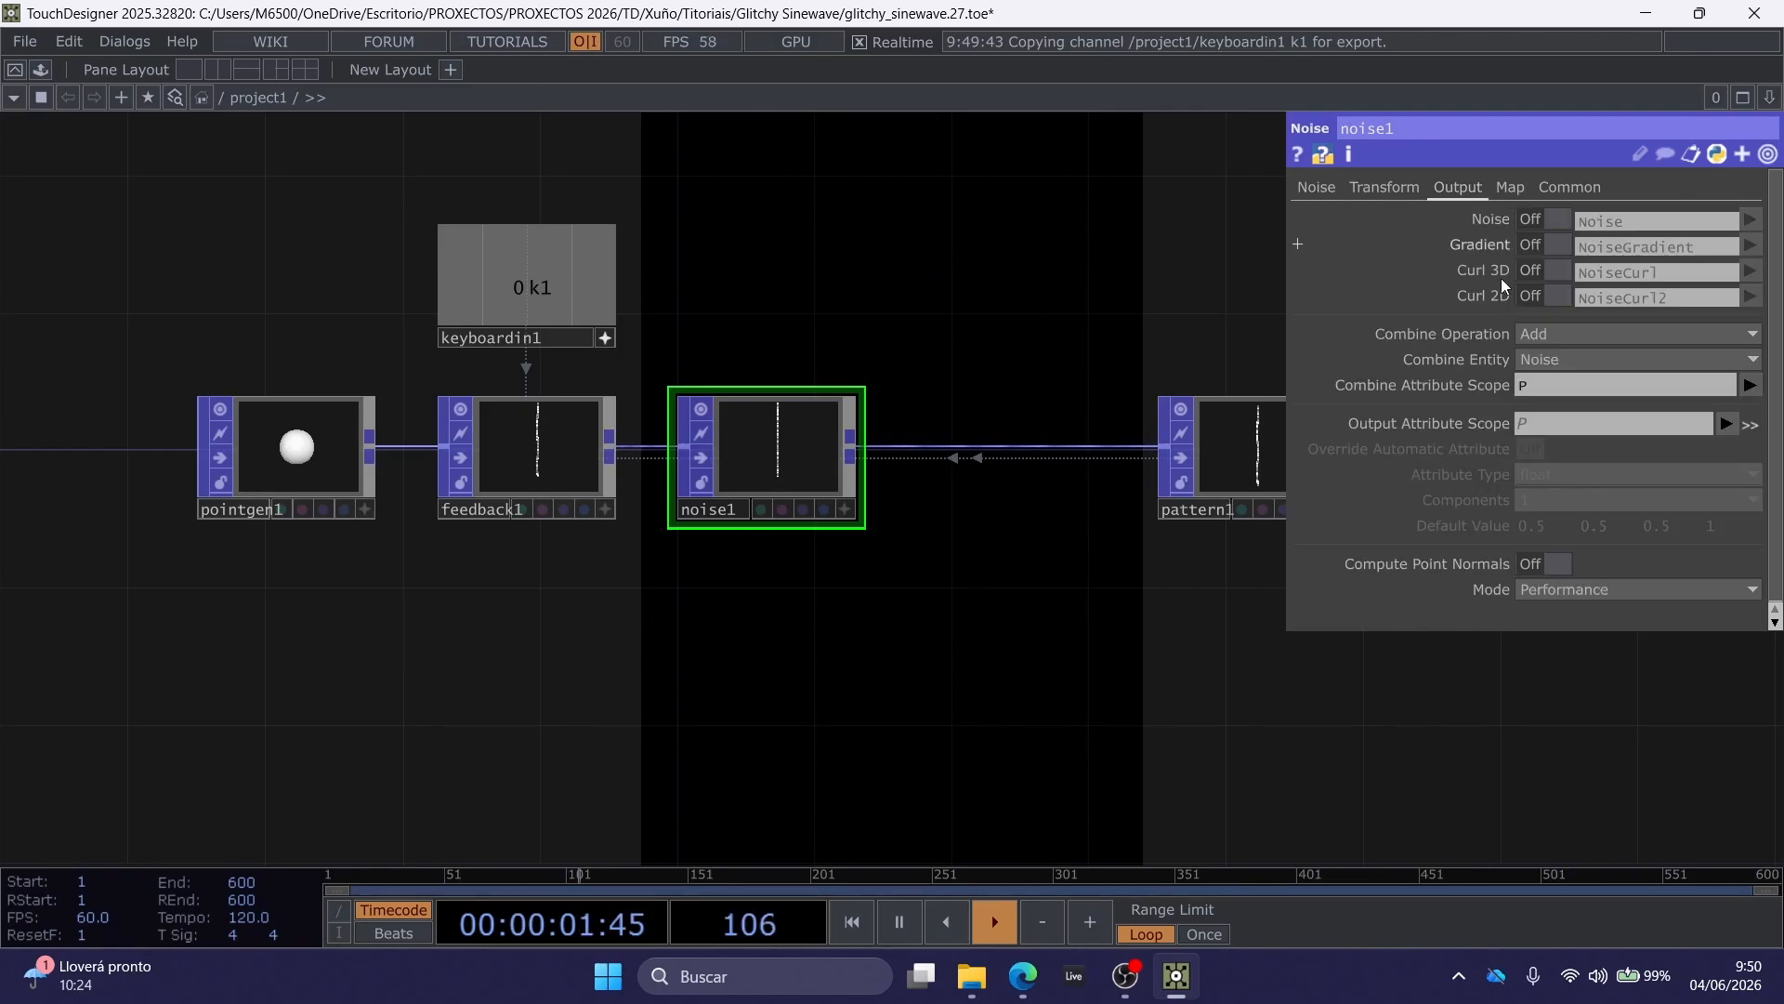
left_click(1536, 334)
left_click(1559, 398)
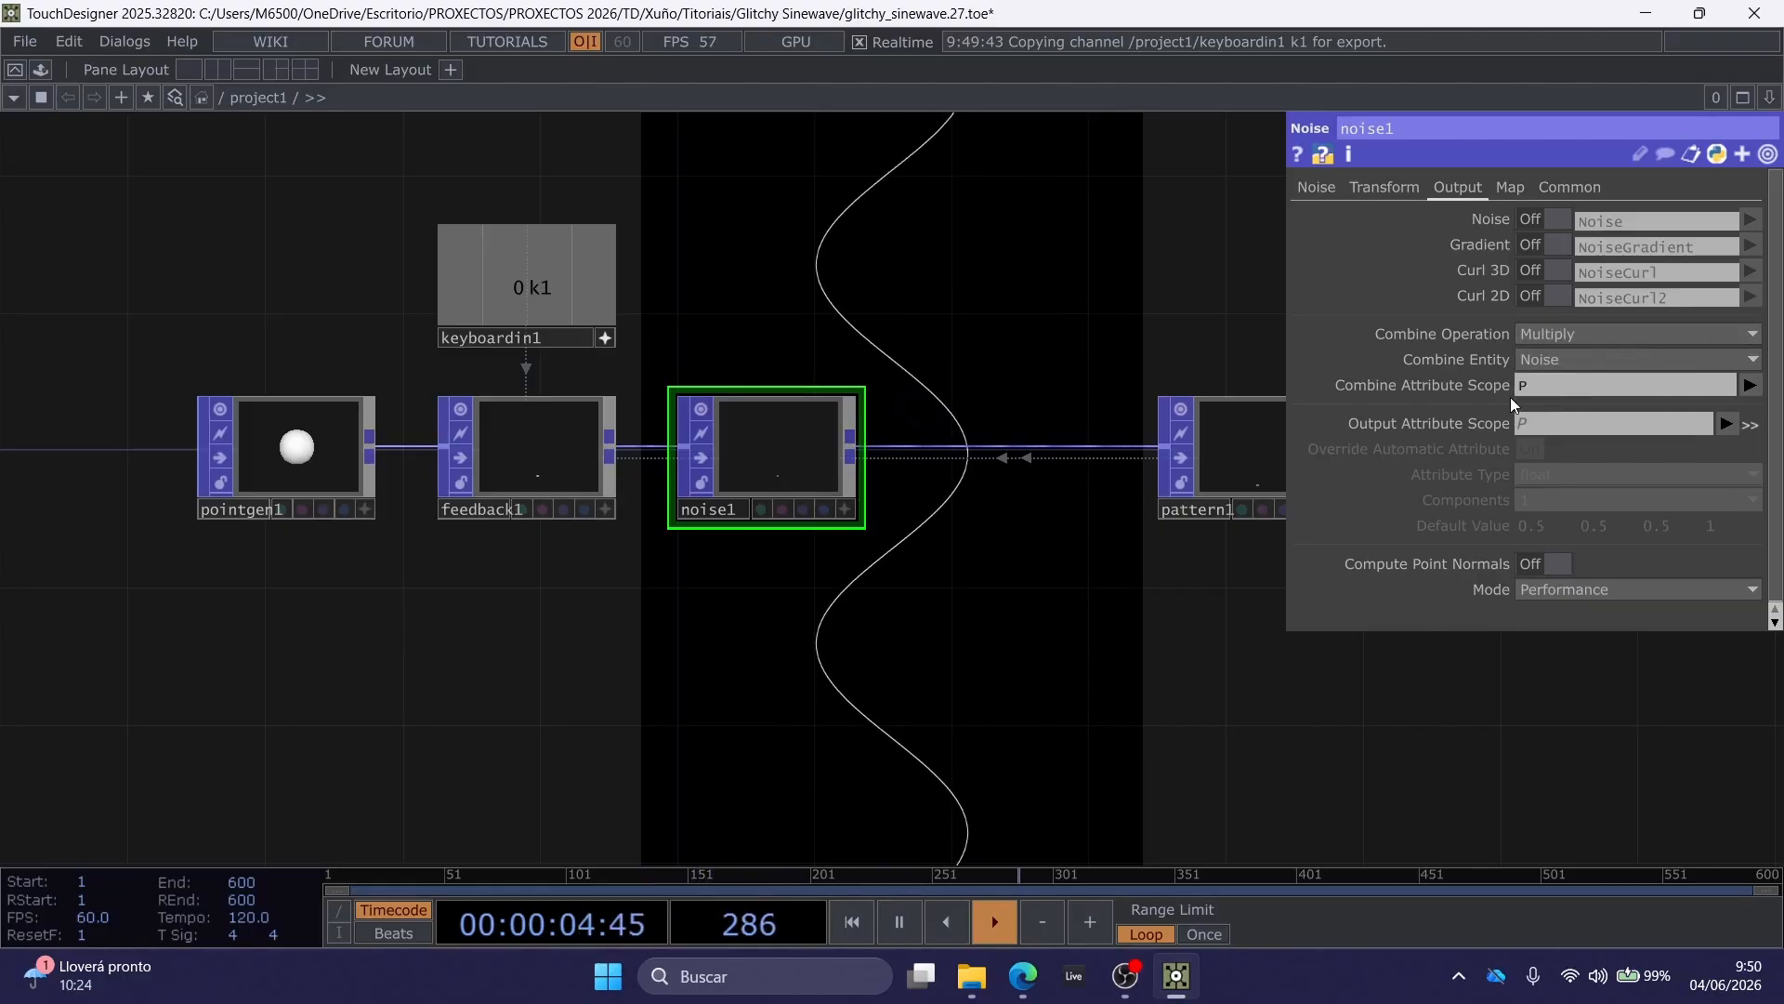
left_click_drag(1136, 325, 1033, 370)
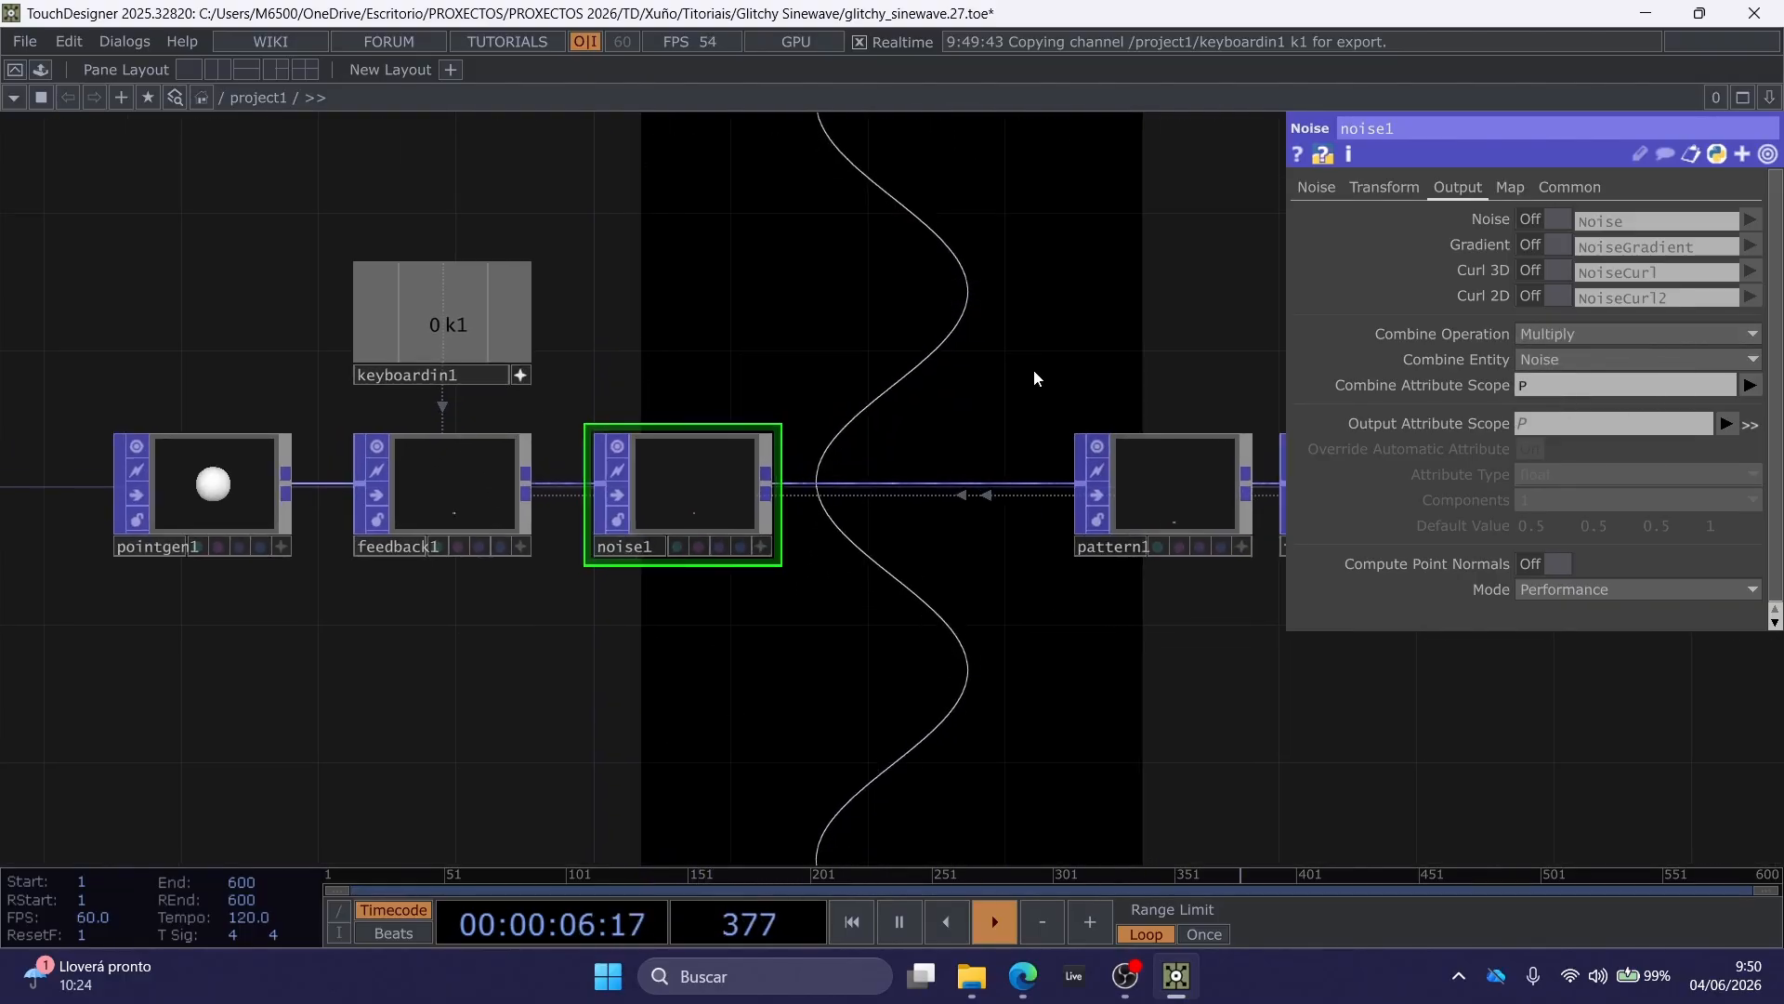
Test the feedback loop by firing its Keyboard In trigger twice with the Noise POP's main settings in view.
left_click(1317, 189)
left_click_drag(966, 284, 935, 292)
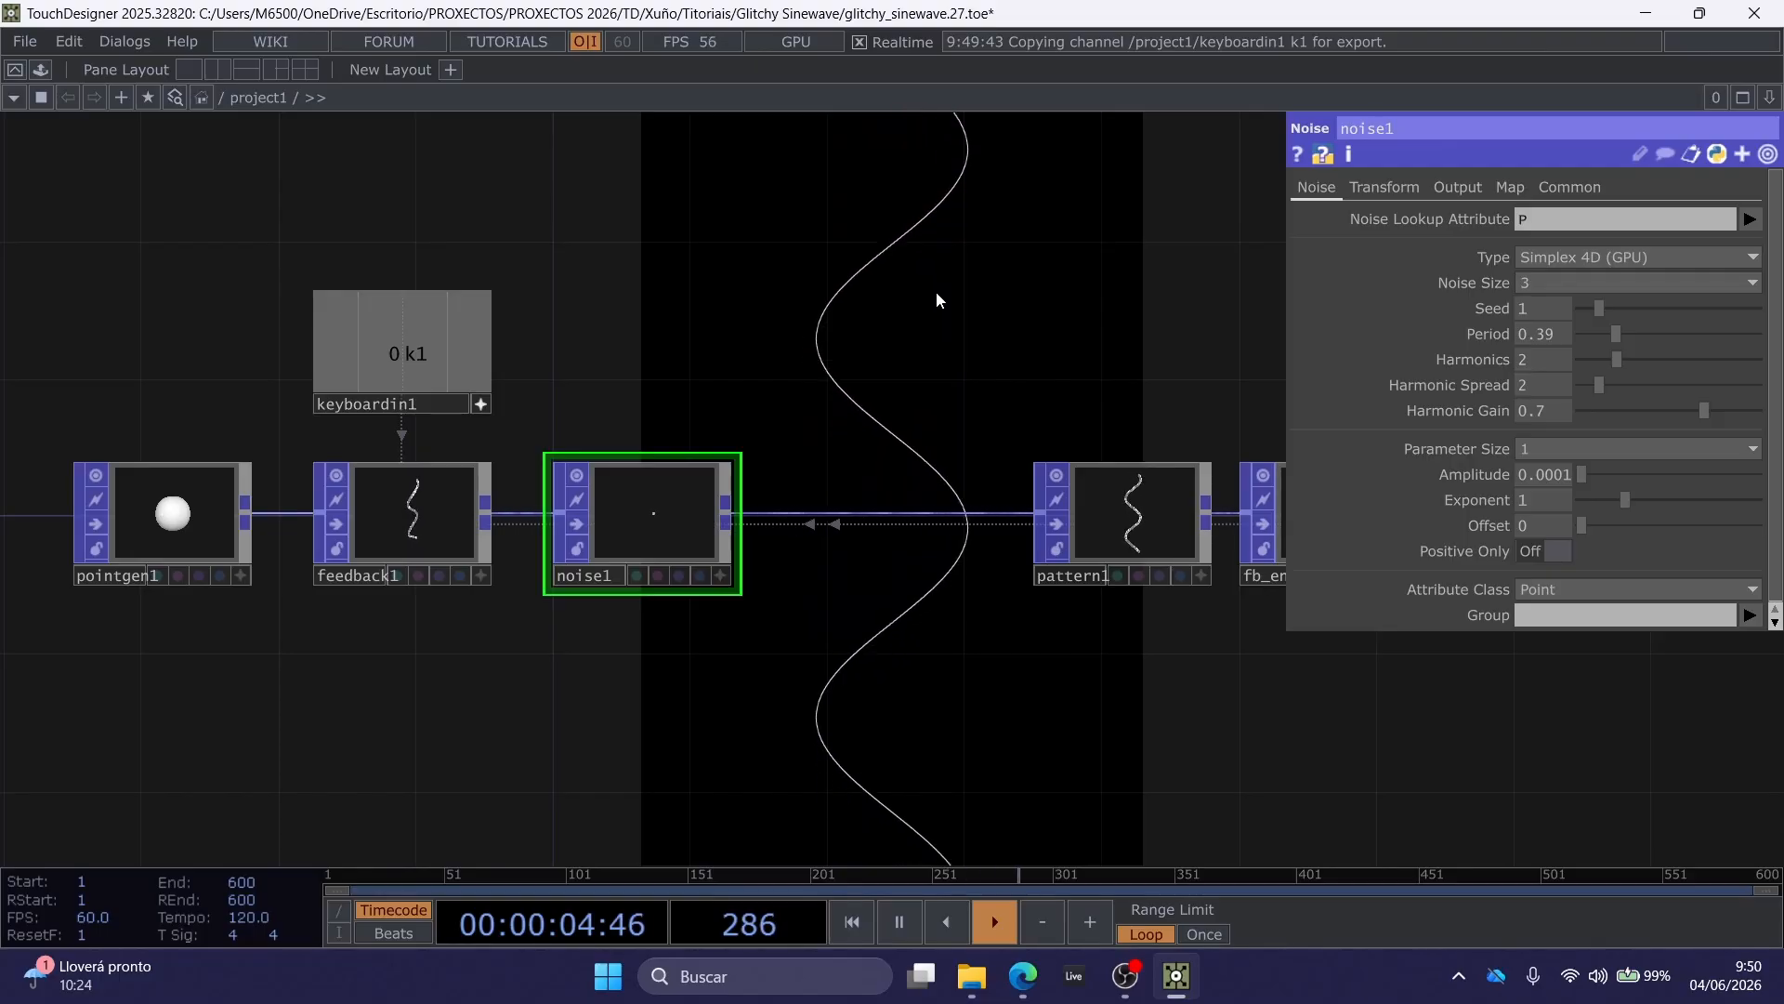
left_click_drag(937, 298, 824, 267)
key("1")
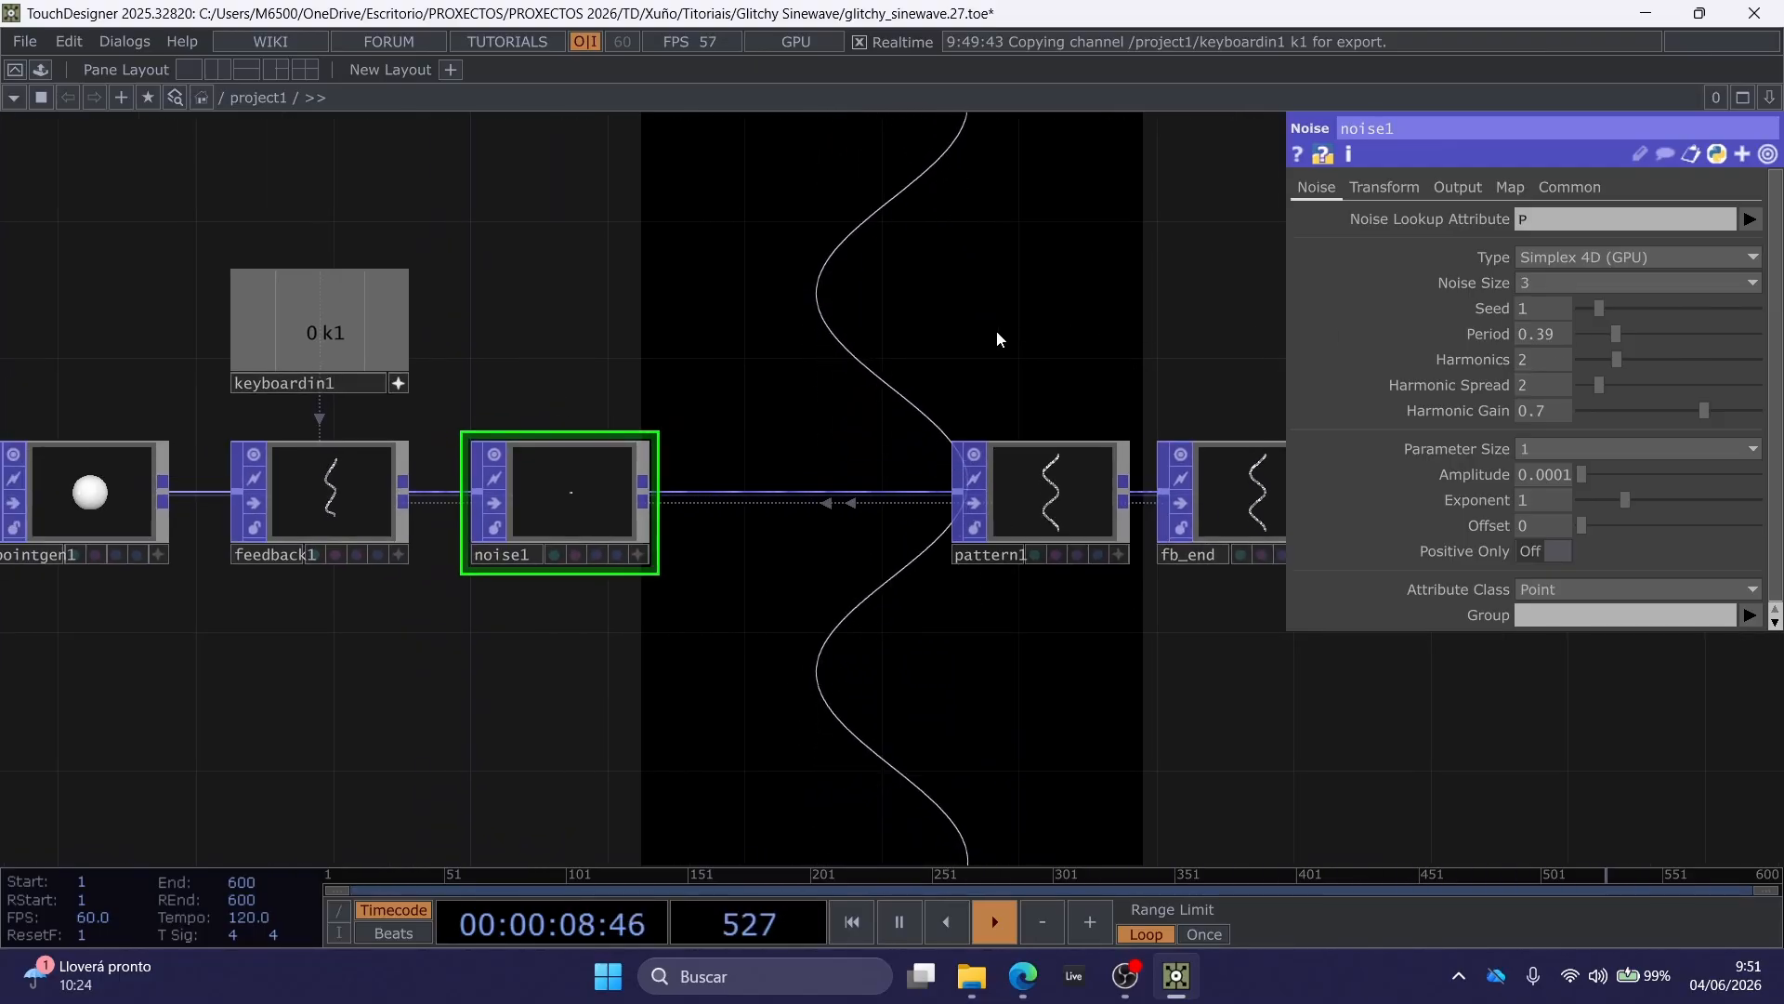
key("1")
Insert a Twist POP on the connection between the Noise and Pattern POPs.
left_click_drag(839, 360, 807, 357)
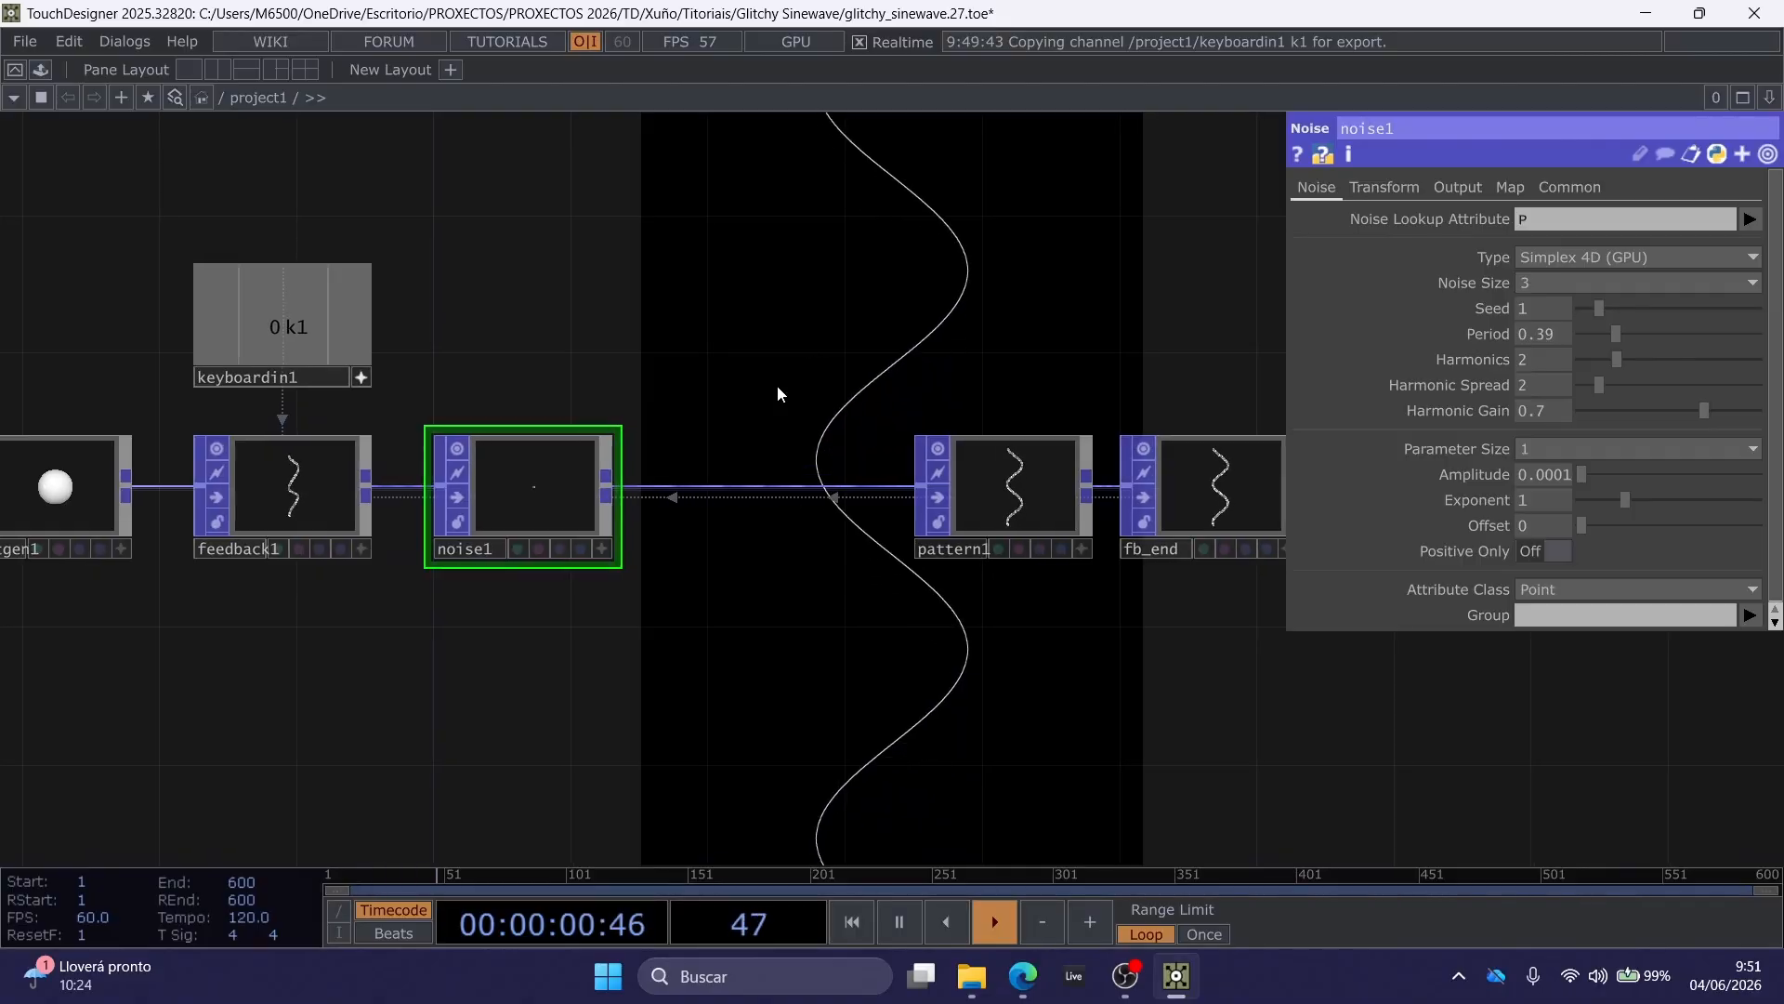
right_click(689, 492)
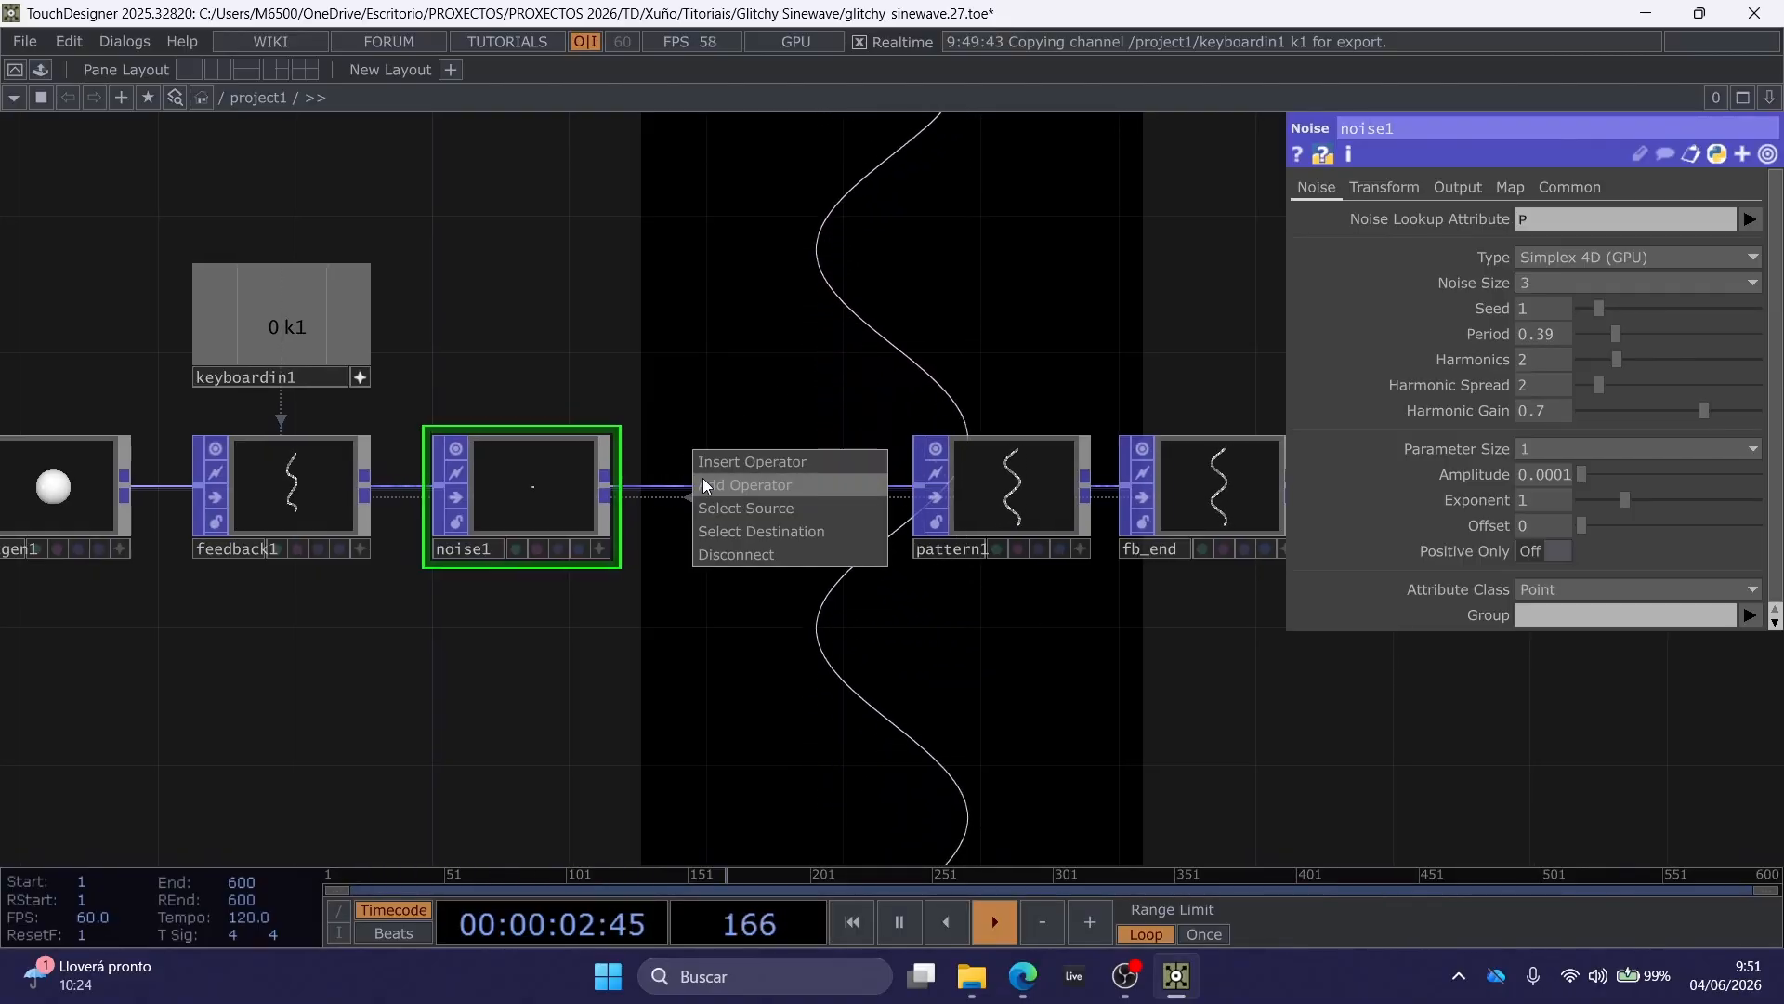
left_click(712, 472)
type("t")
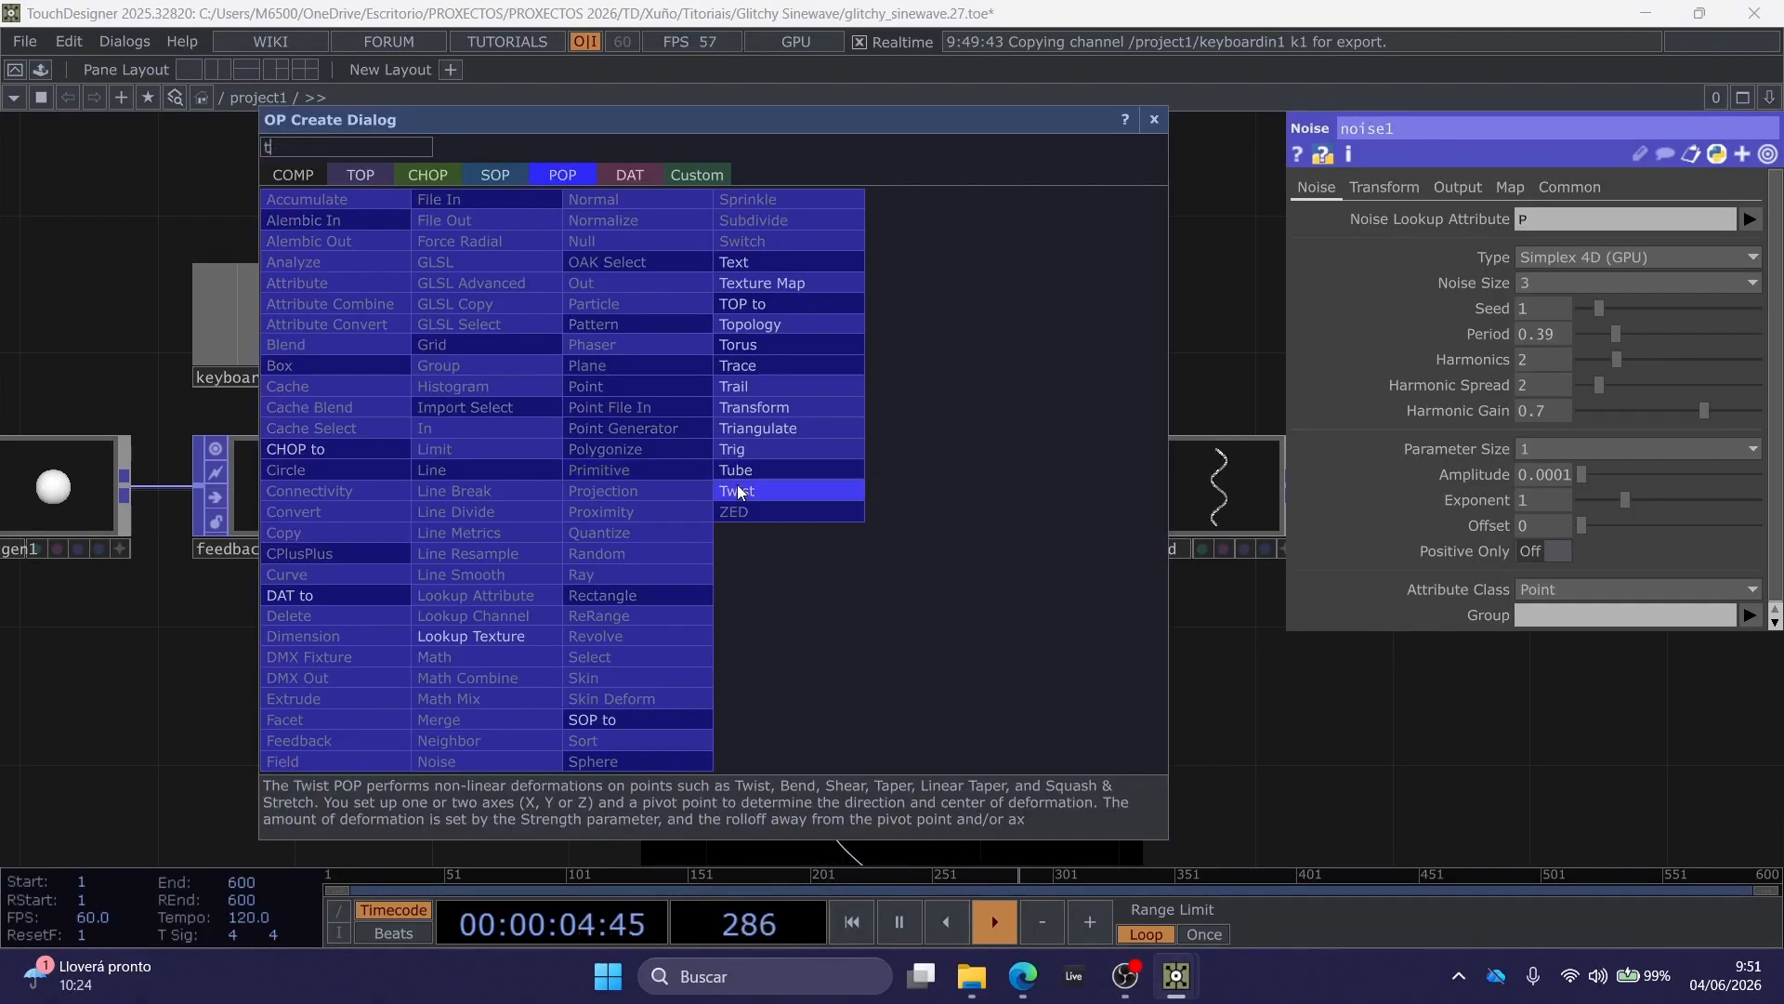
left_click(724, 471)
left_click(766, 489)
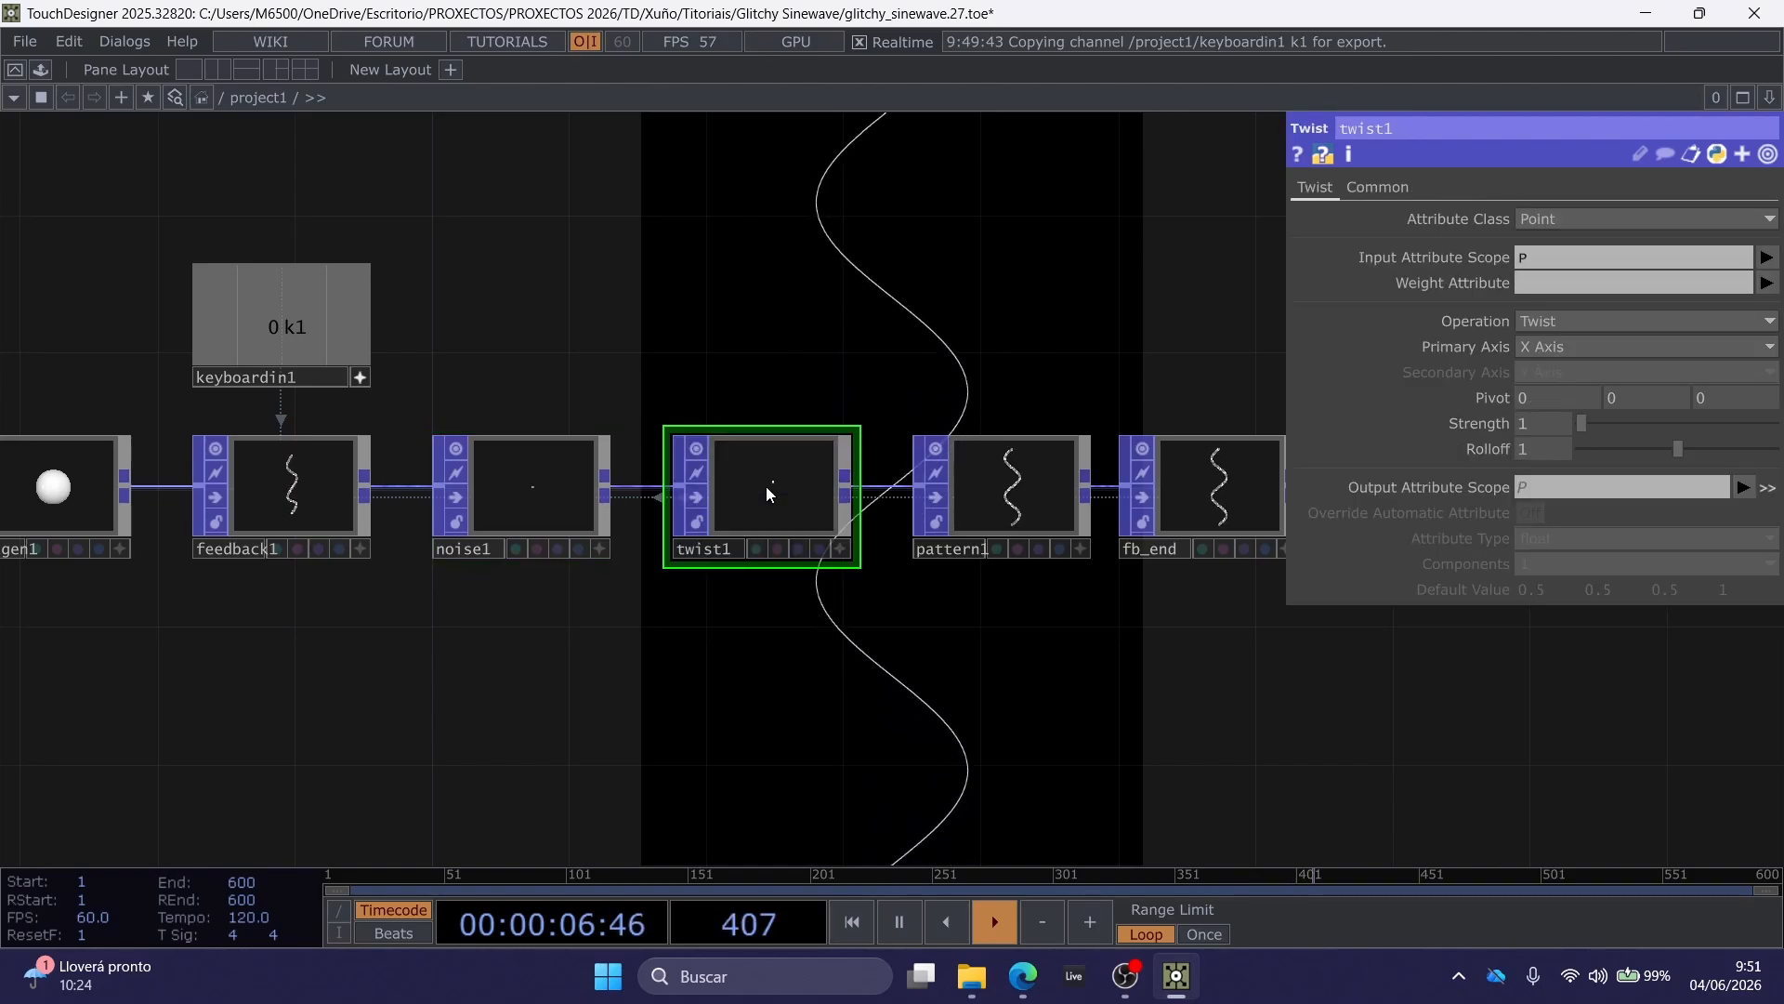
Enable the Noise POP's Noise output attribute and name it Scale.
left_click(511, 476)
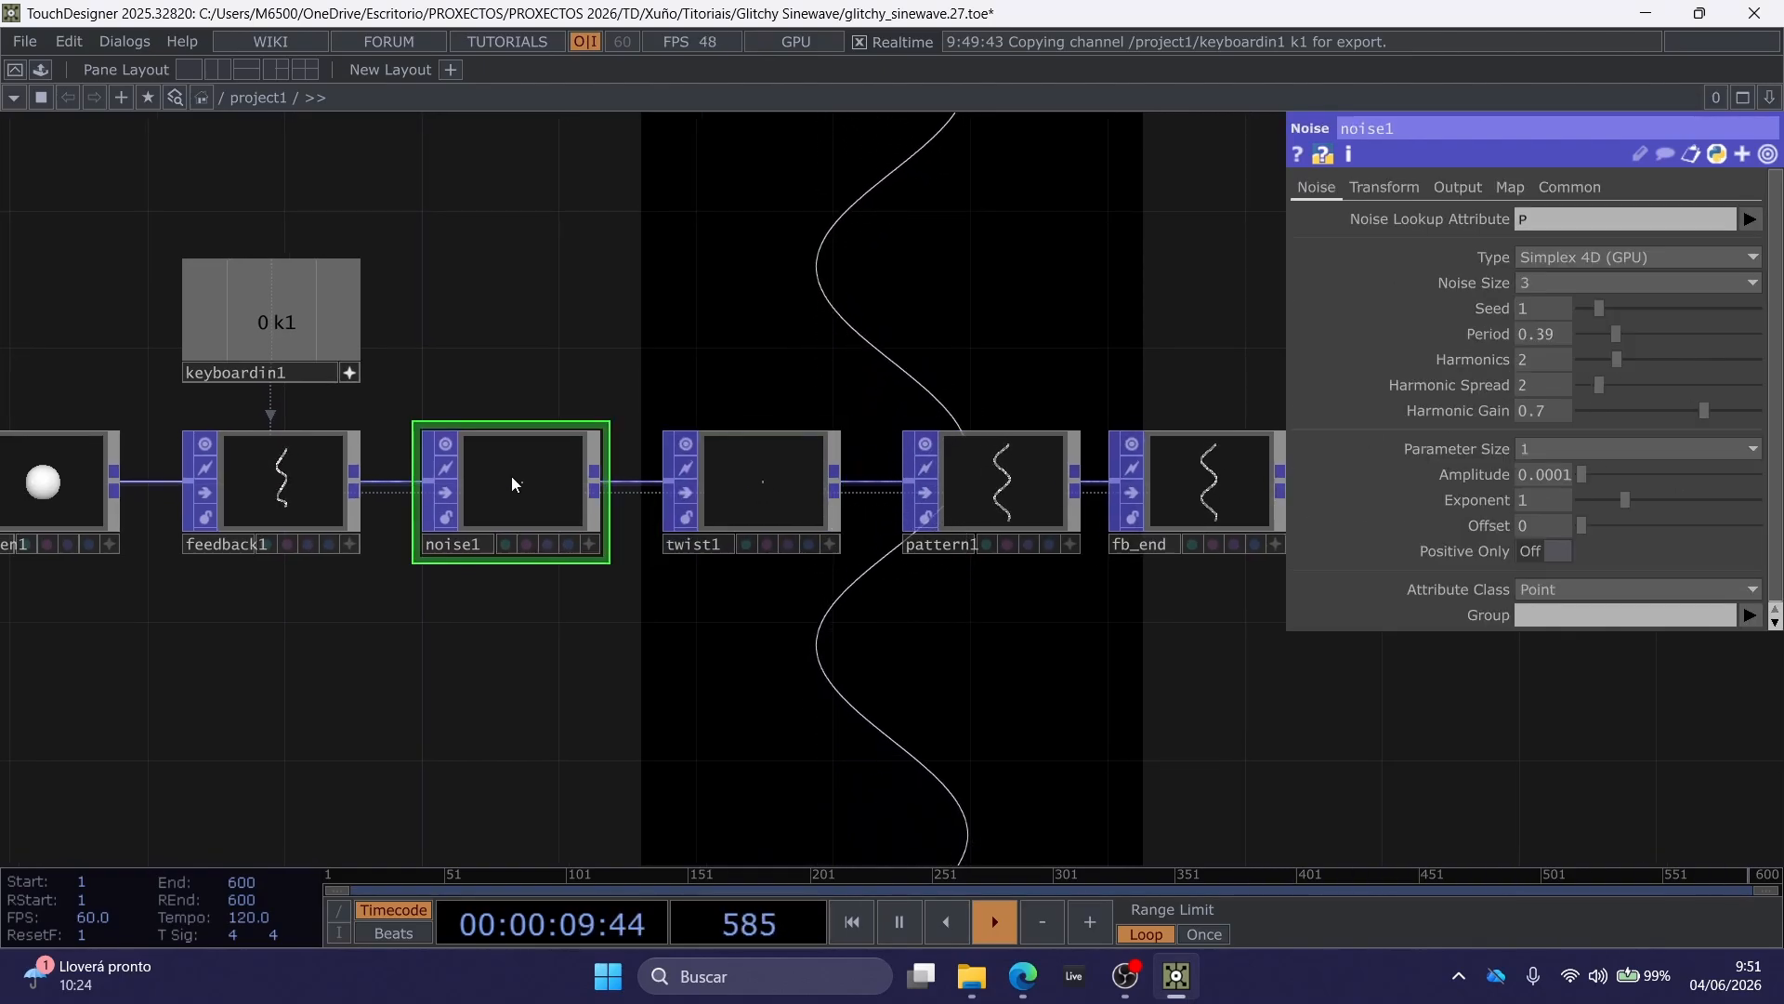
left_click(1459, 188)
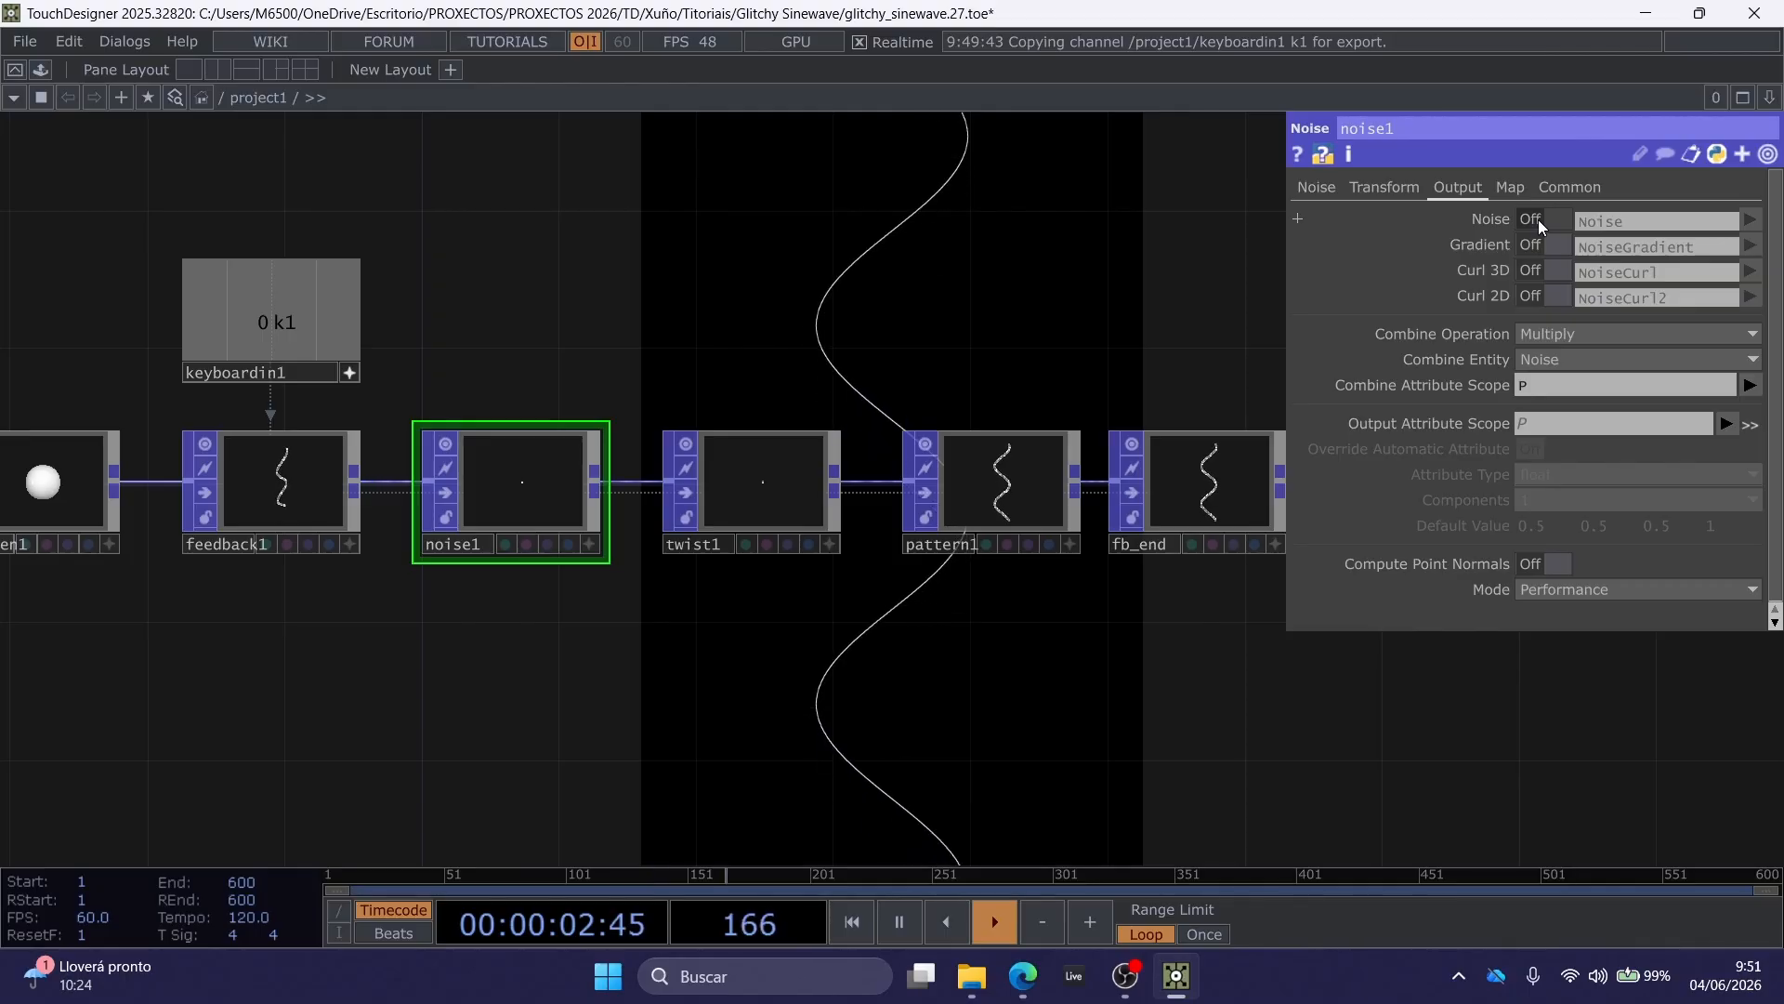
left_click(1537, 219)
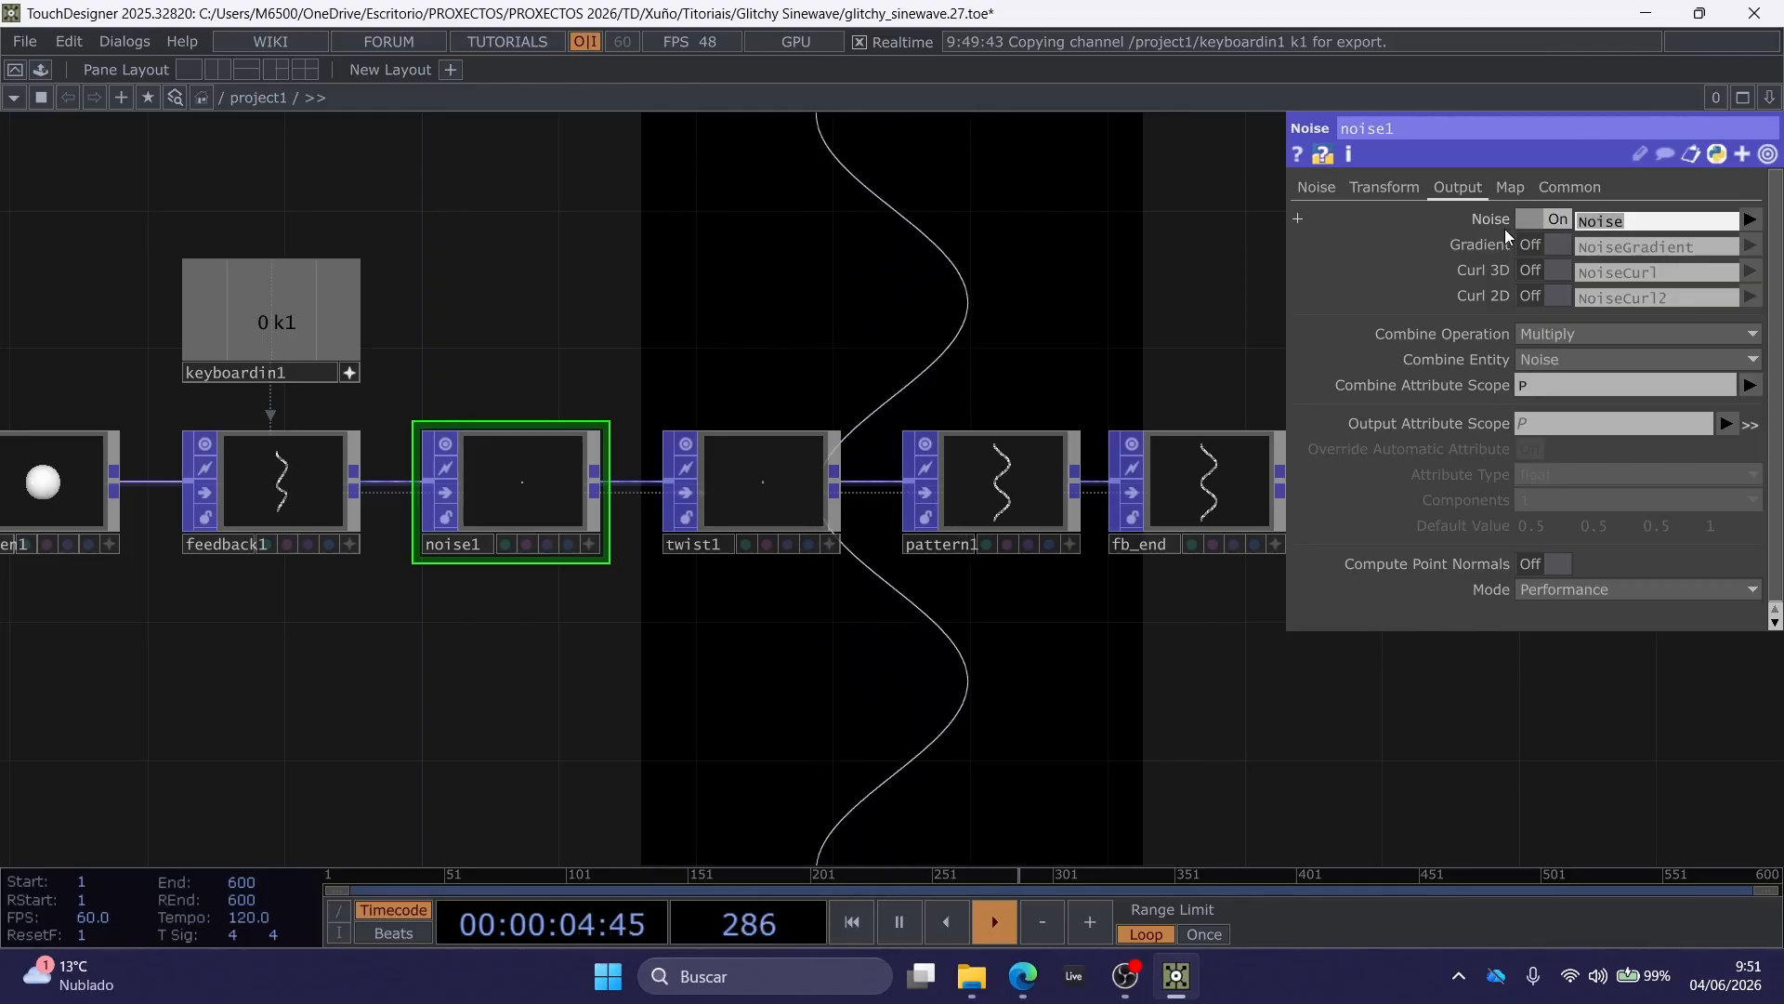
type("Scale")
key("Return")
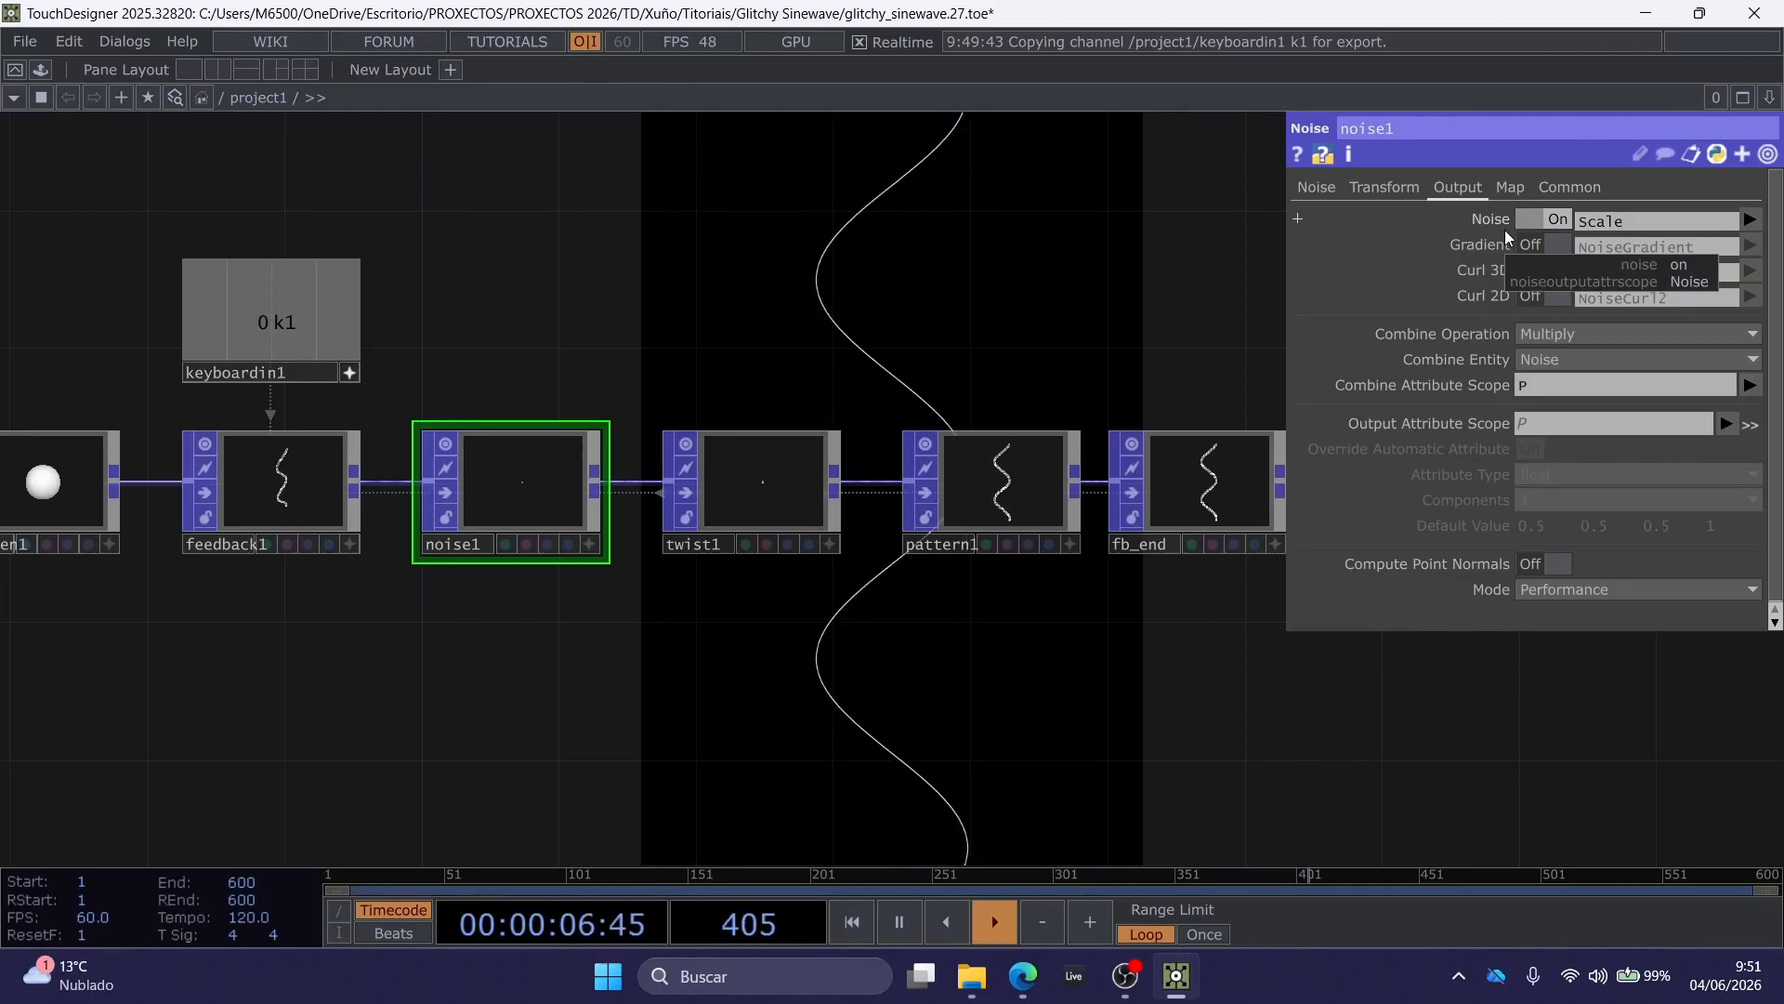
Move the nodes from pointgen1 through pattern1 together to leave a gap before fb_end.
scroll(911, 249, "down", 3)
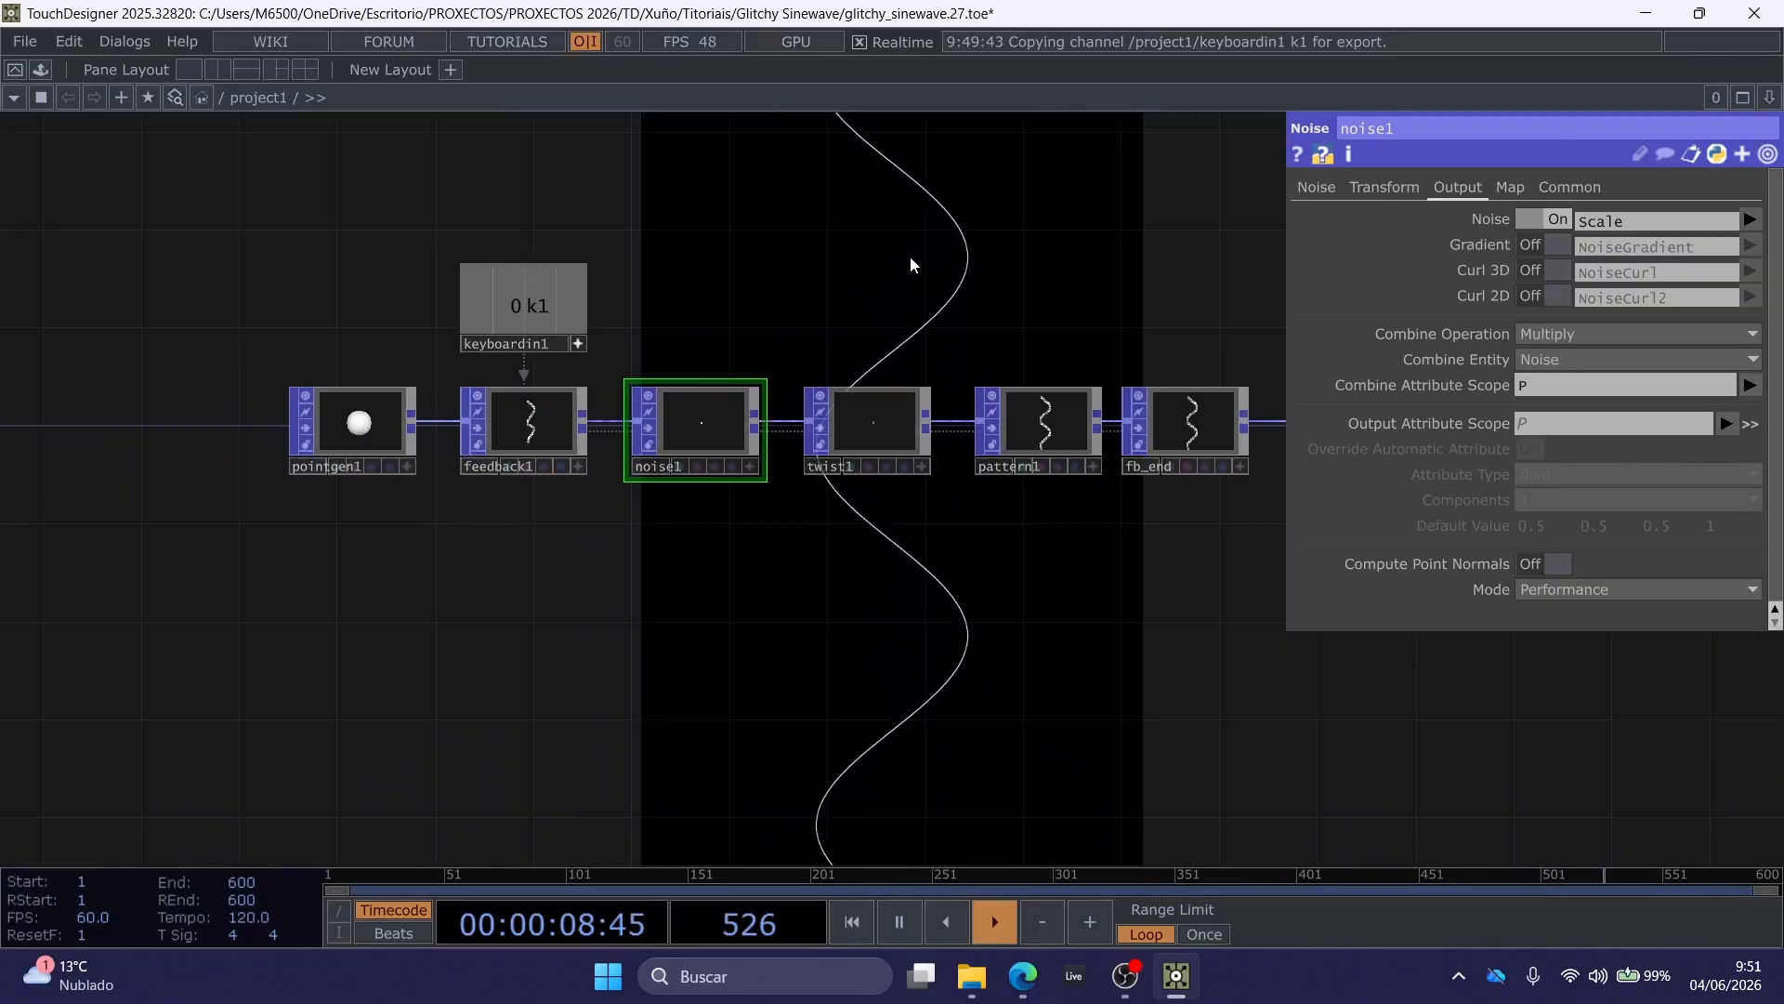
left_click_drag(326, 267, 1032, 549)
left_click_drag(1044, 381, 888, 390)
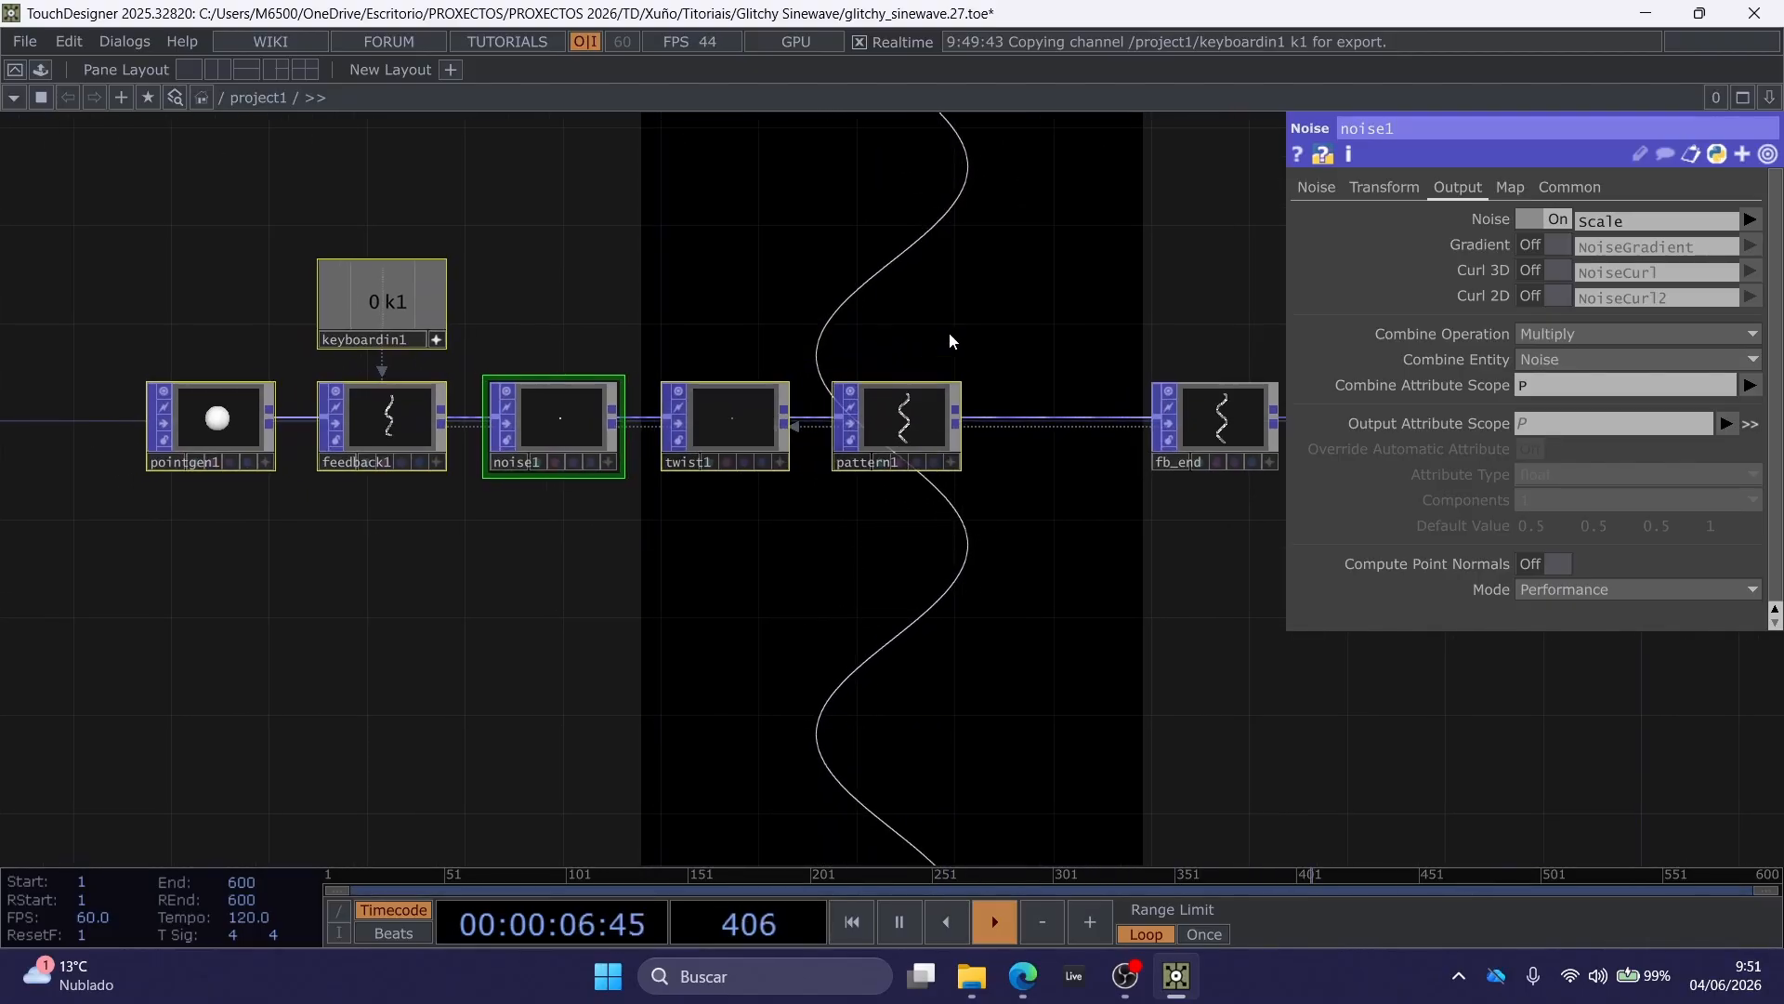
Set the Twist POP's strength to 286.
left_click(745, 426)
left_click_drag(1552, 420, 1474, 420)
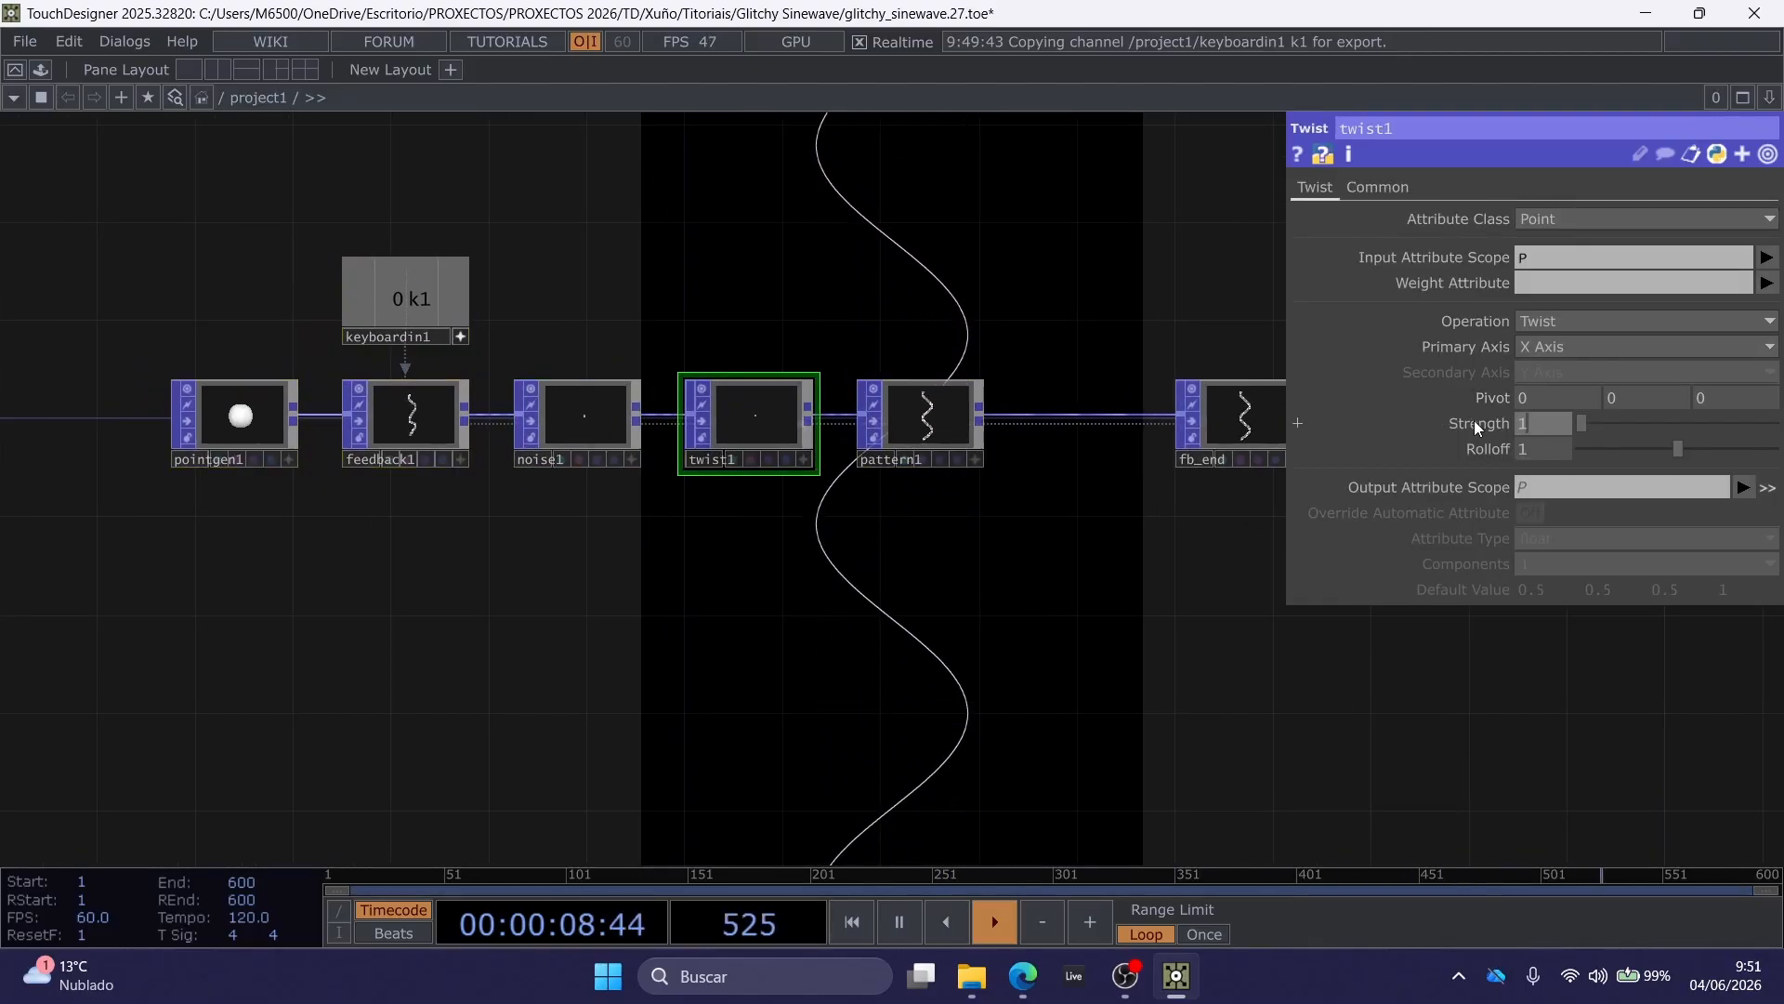
type("2")
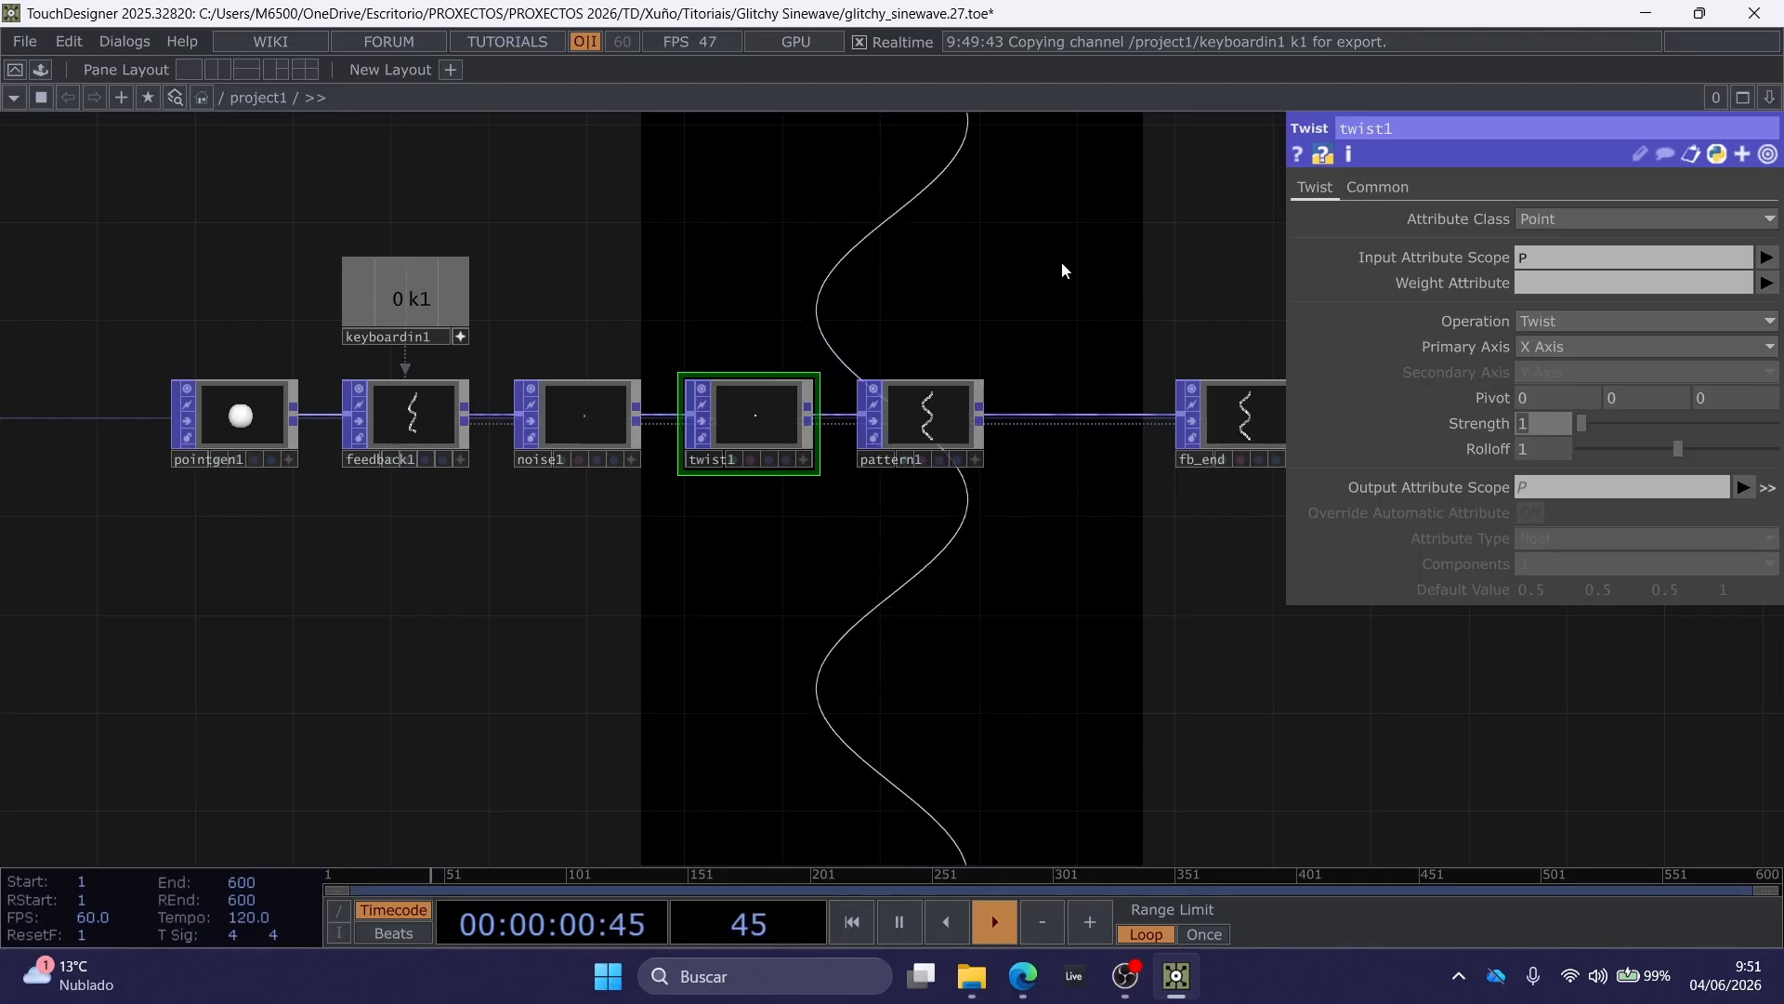
type("8")
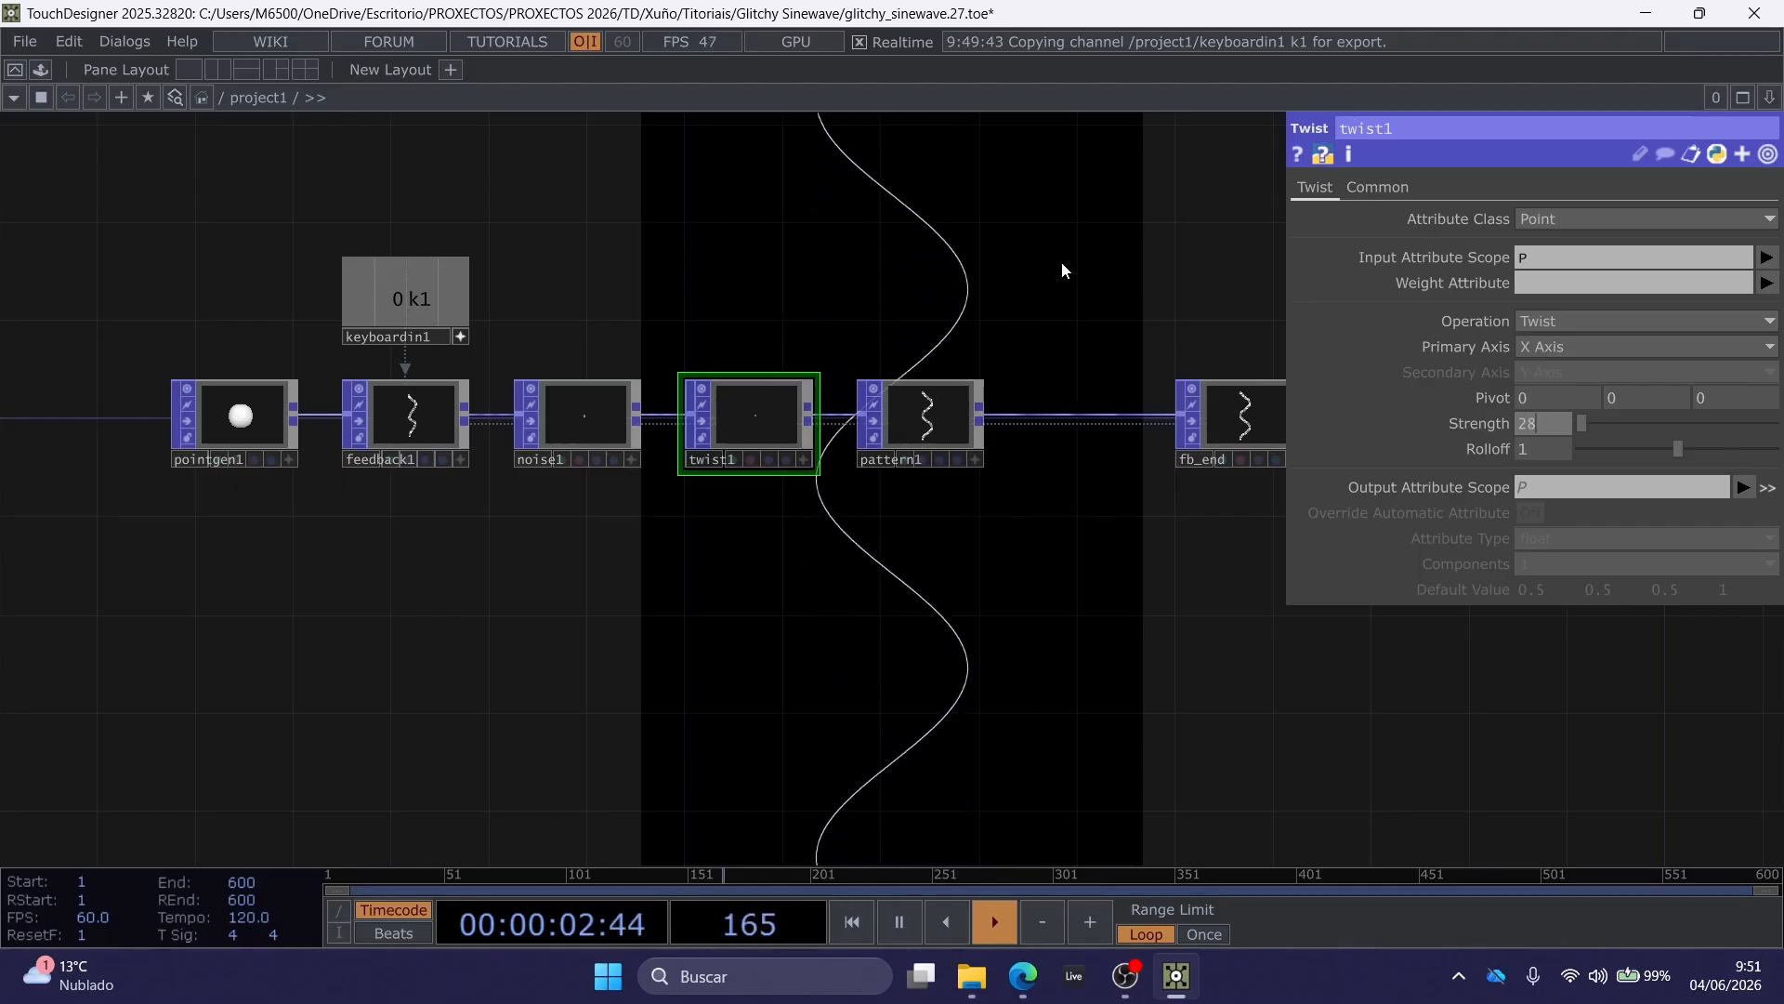
type("6")
key("Return")
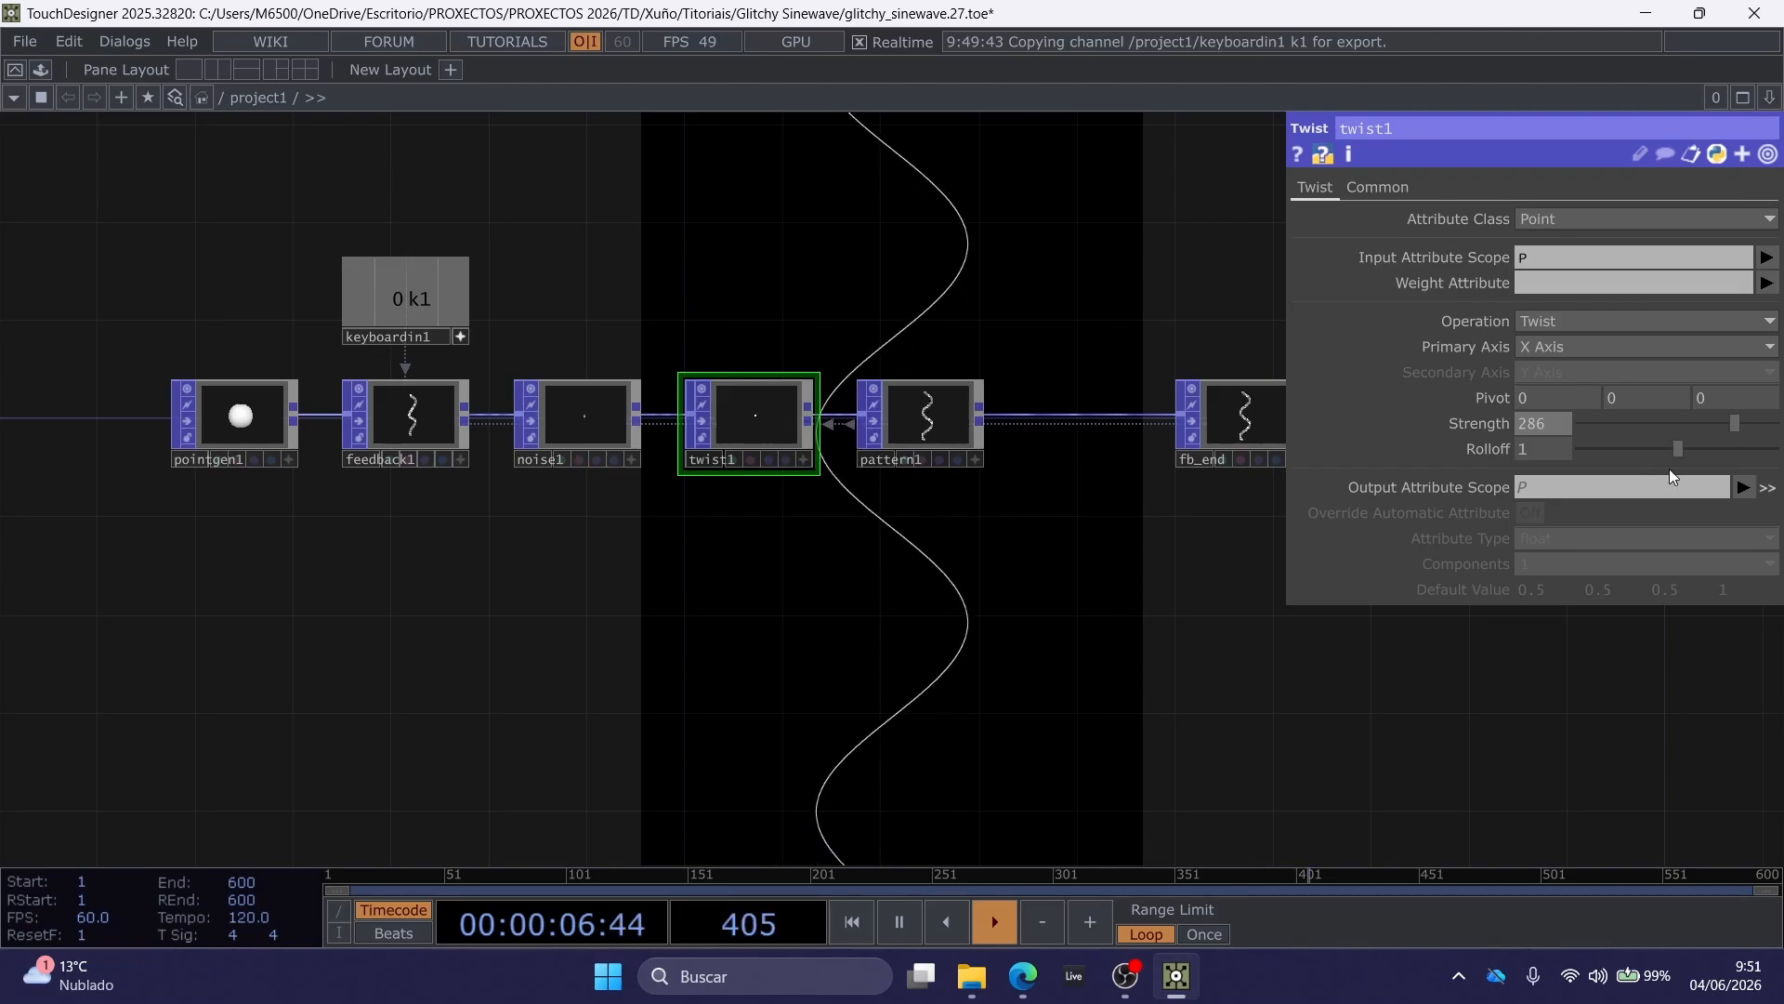
Set the Twist POP's output attribute scope to Scale.
left_click(1742, 487)
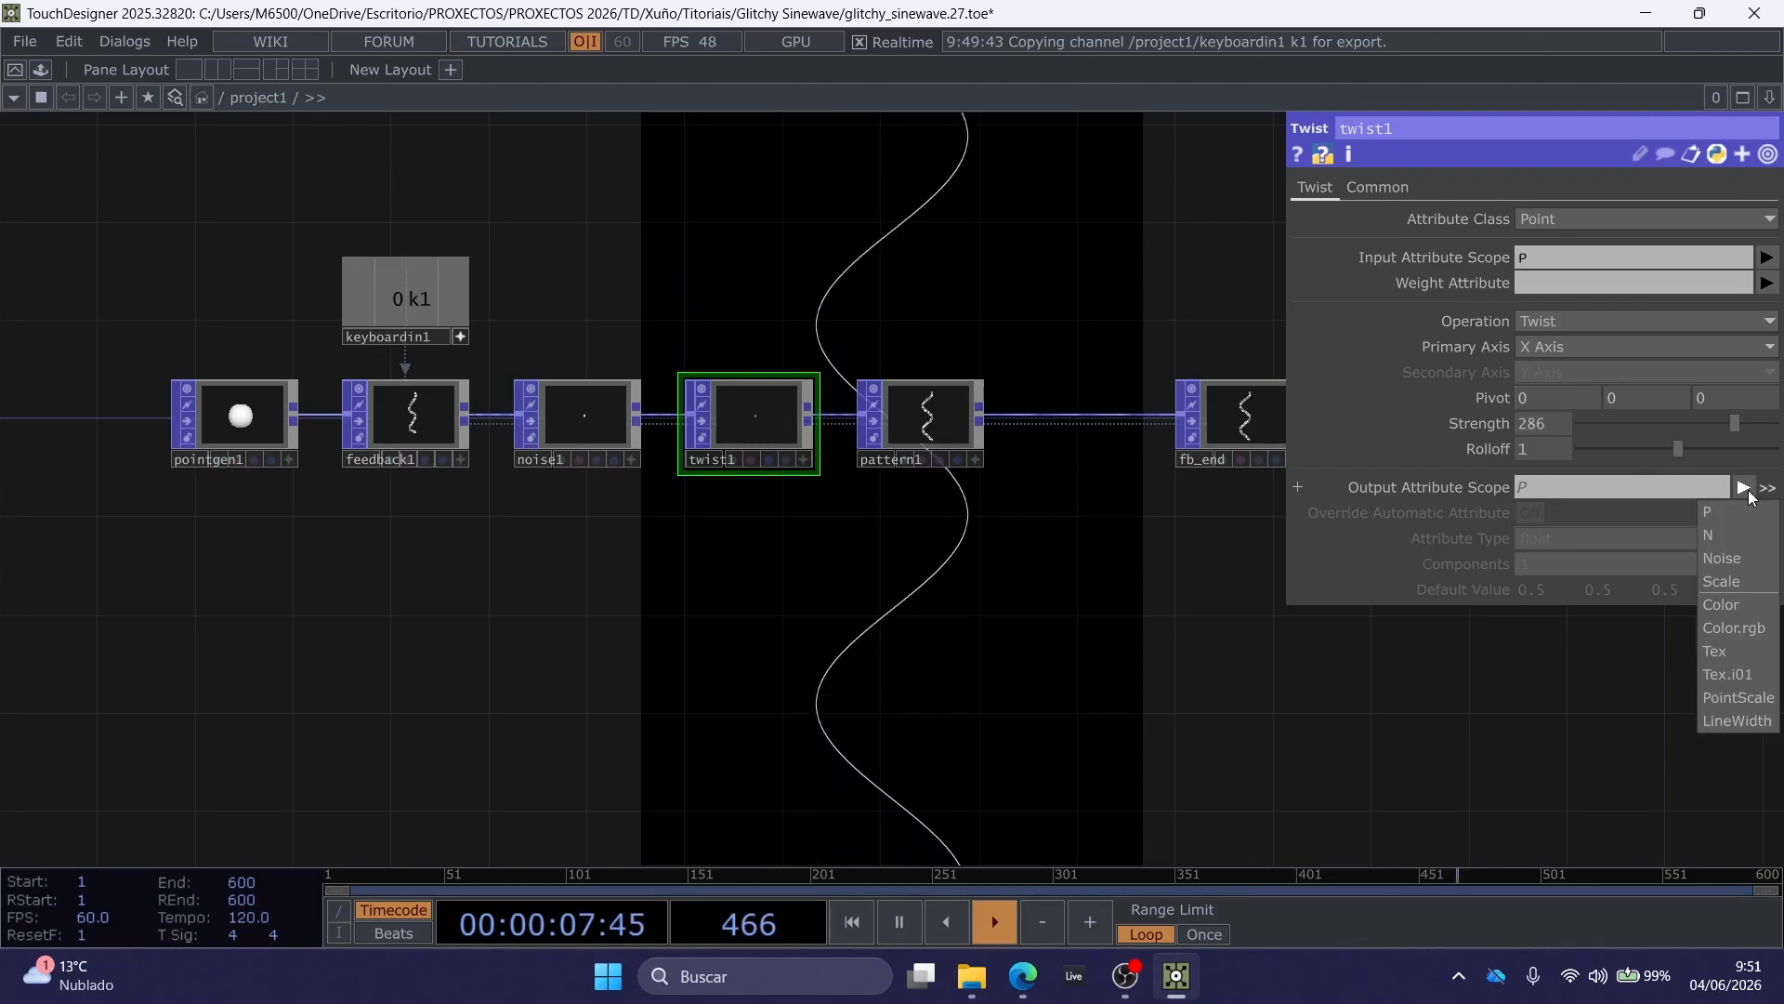
left_click(1724, 580)
left_click_drag(874, 307, 833, 293)
left_click_drag(887, 391, 868, 392)
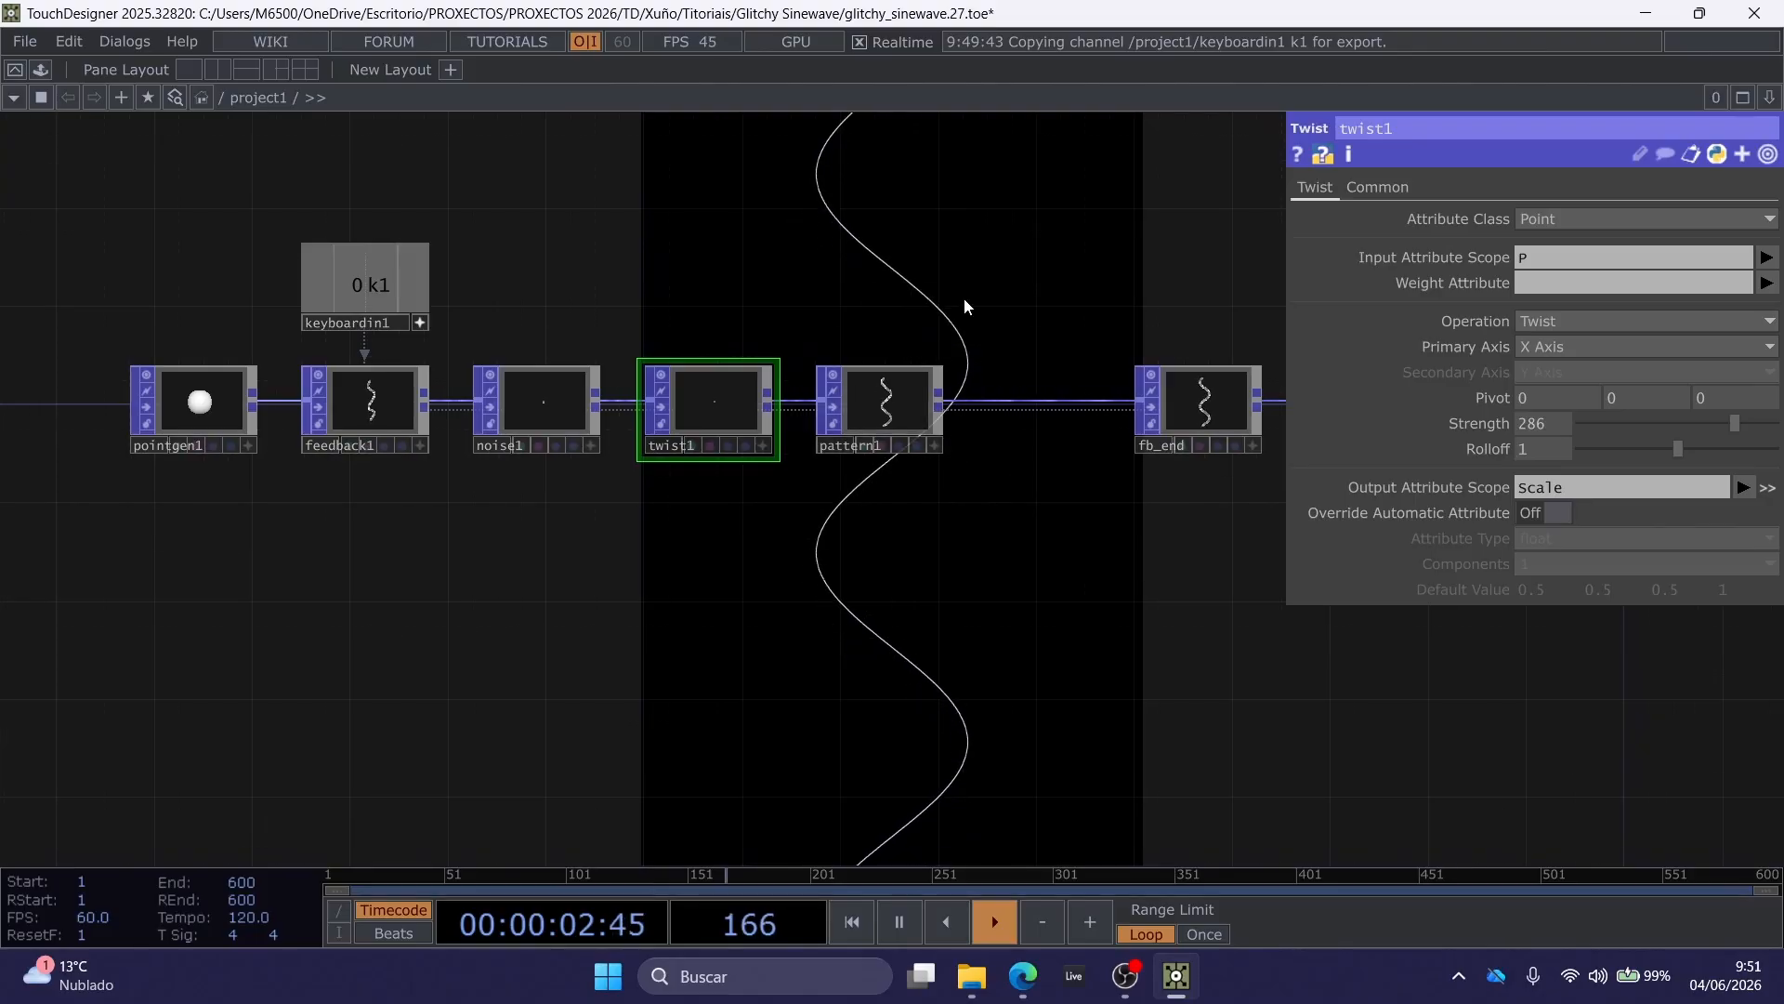
Insert a Math Mix POP on the connection between pattern1 and fb_end.
left_click_drag(963, 297, 896, 283)
right_click(935, 384)
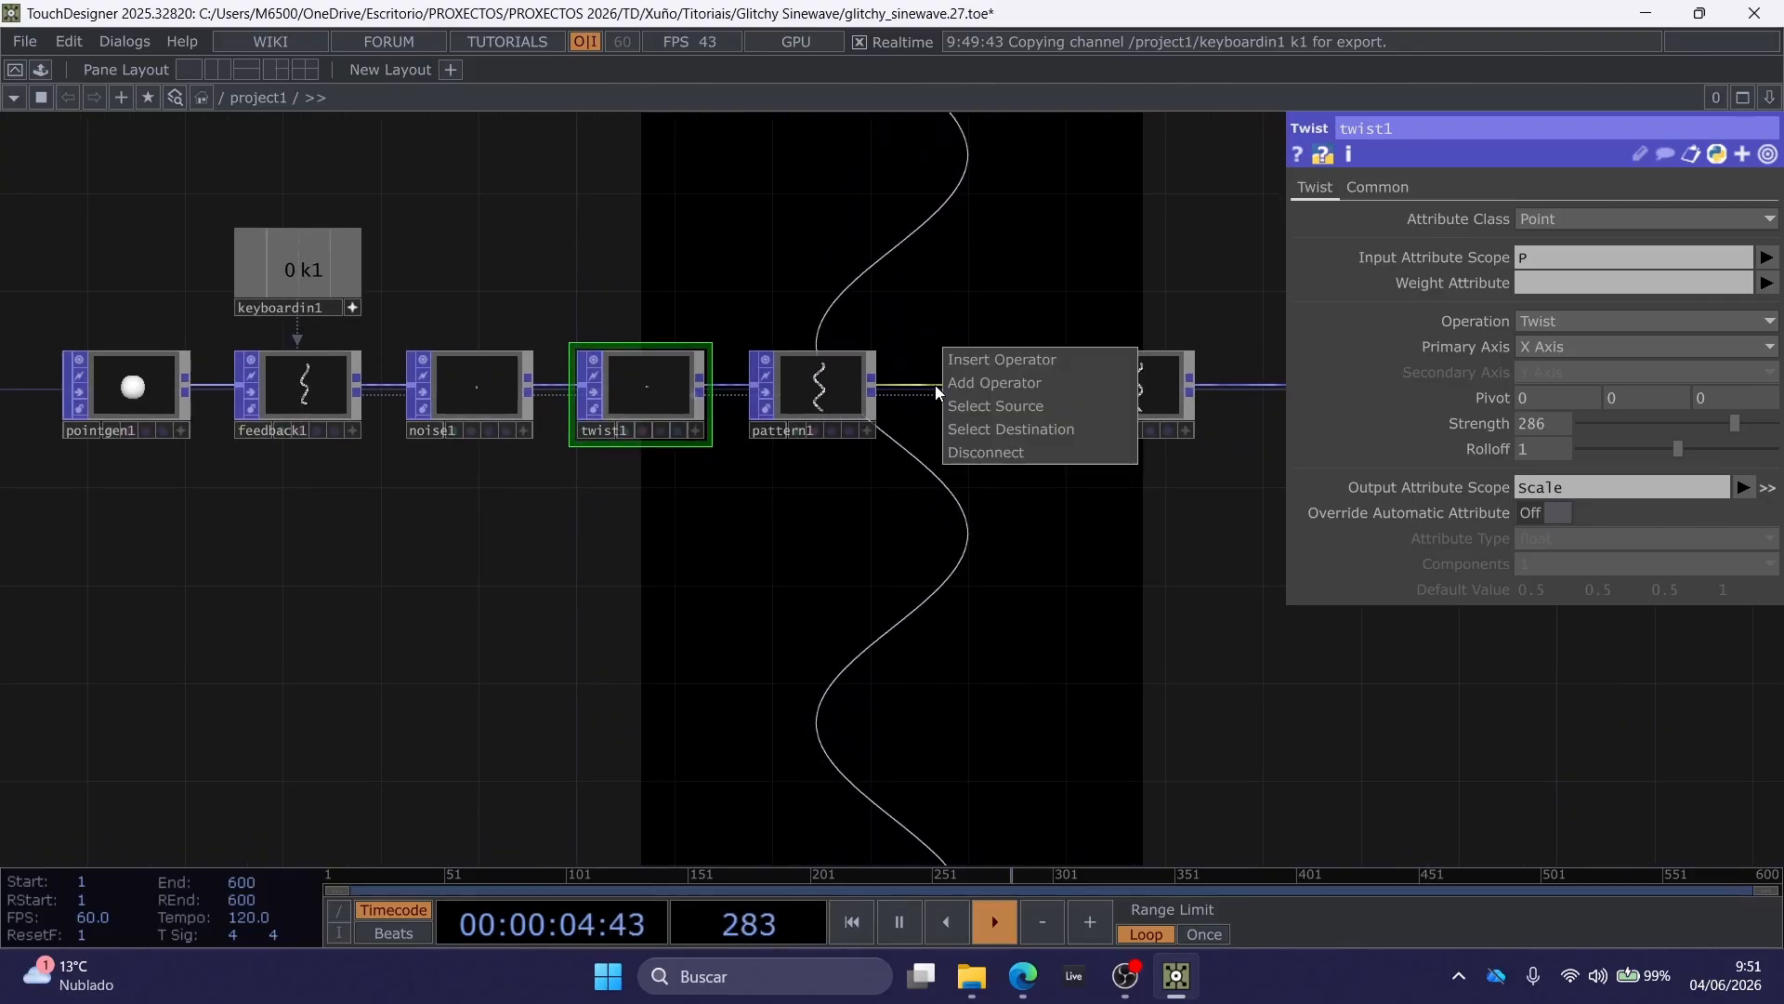
left_click(955, 365)
type("math")
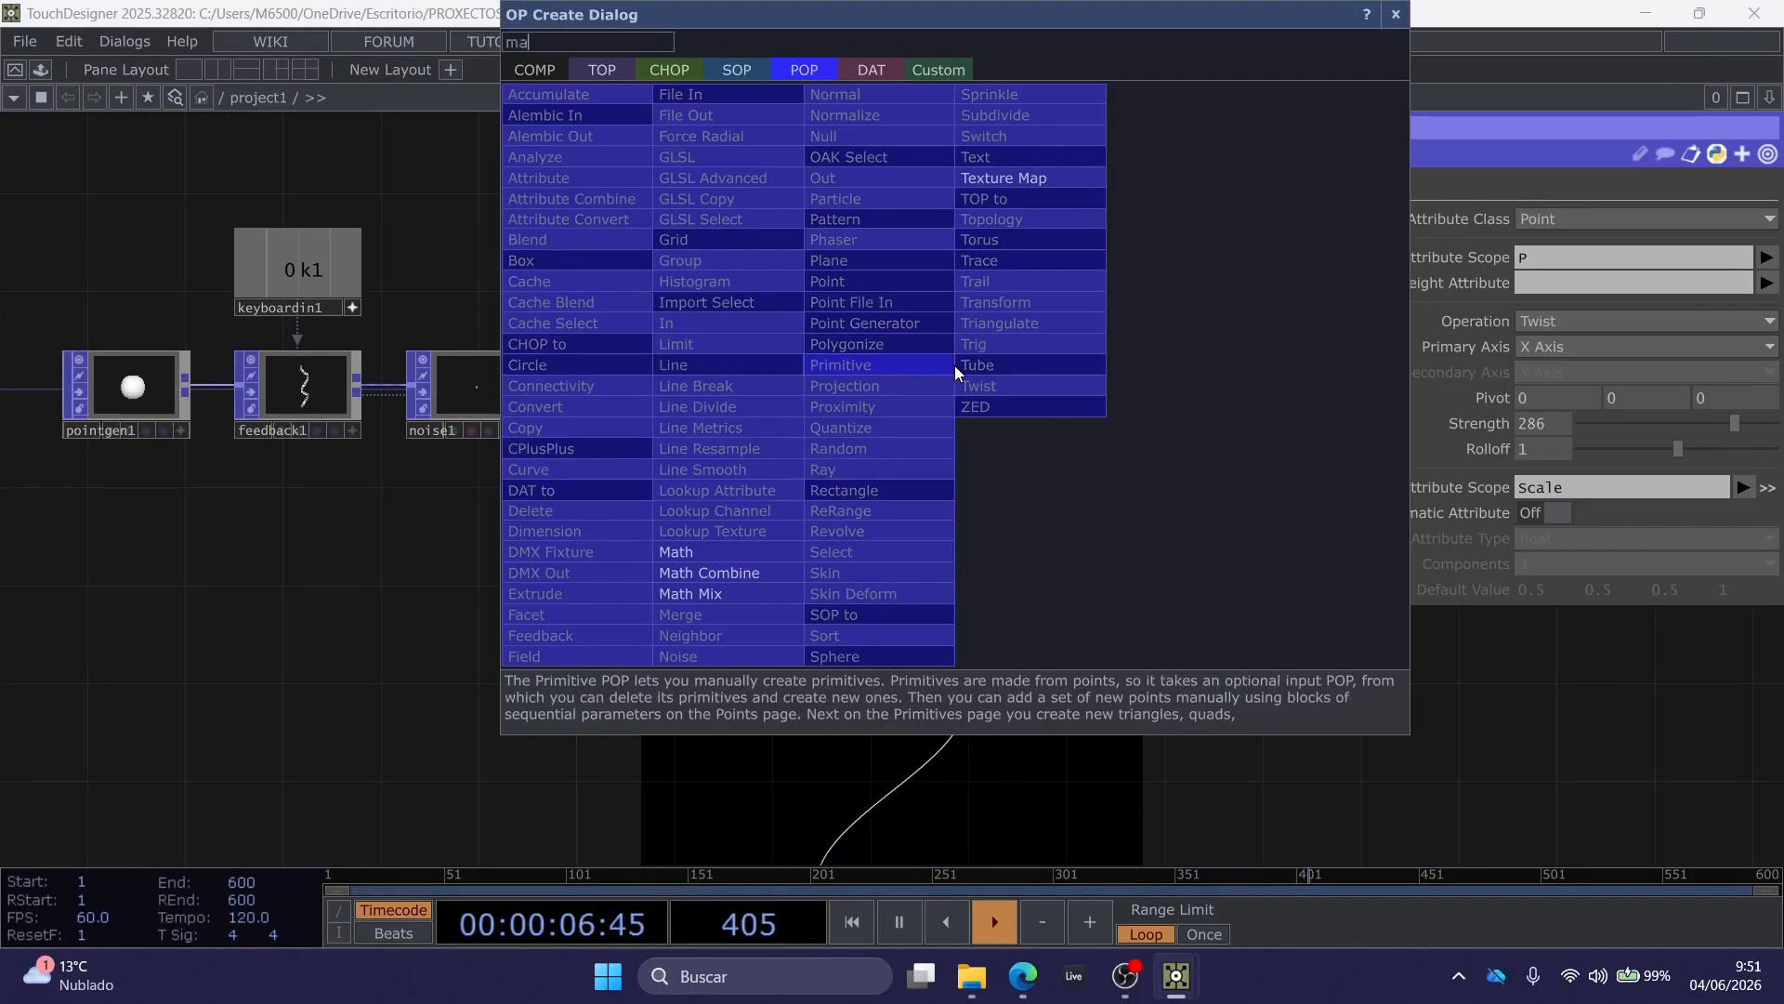
left_click(719, 598)
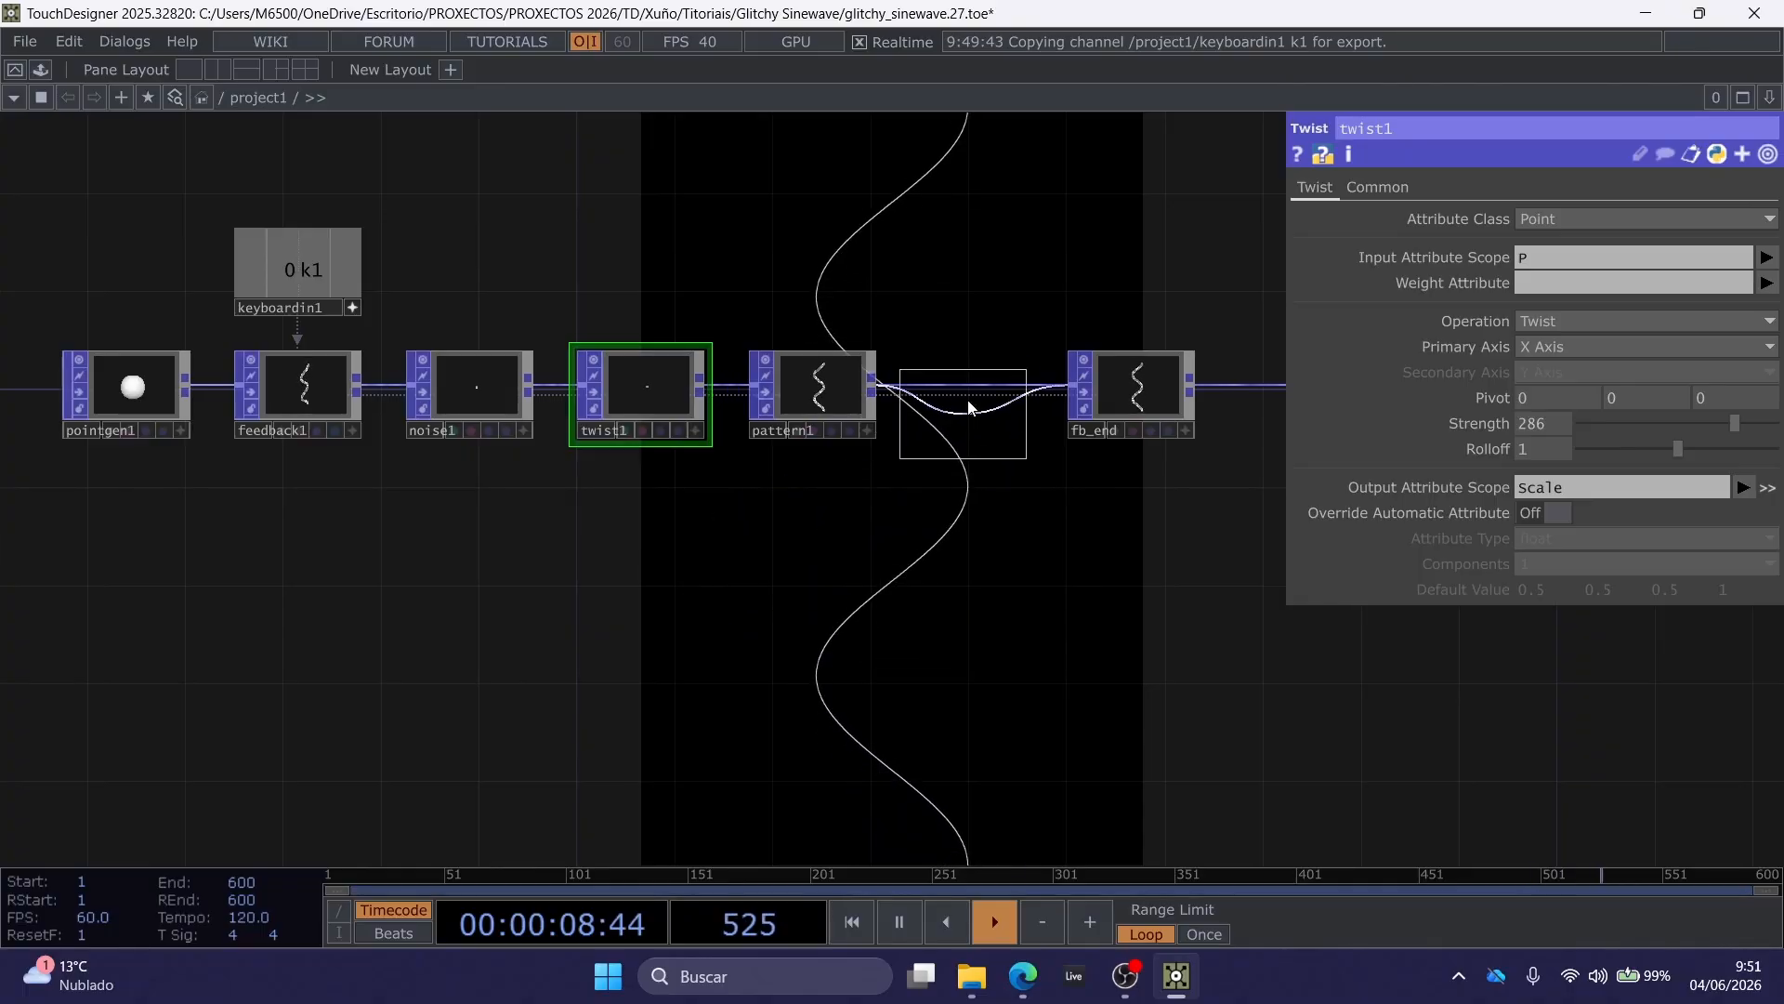
left_click(968, 392)
left_click_drag(968, 392, 944, 393)
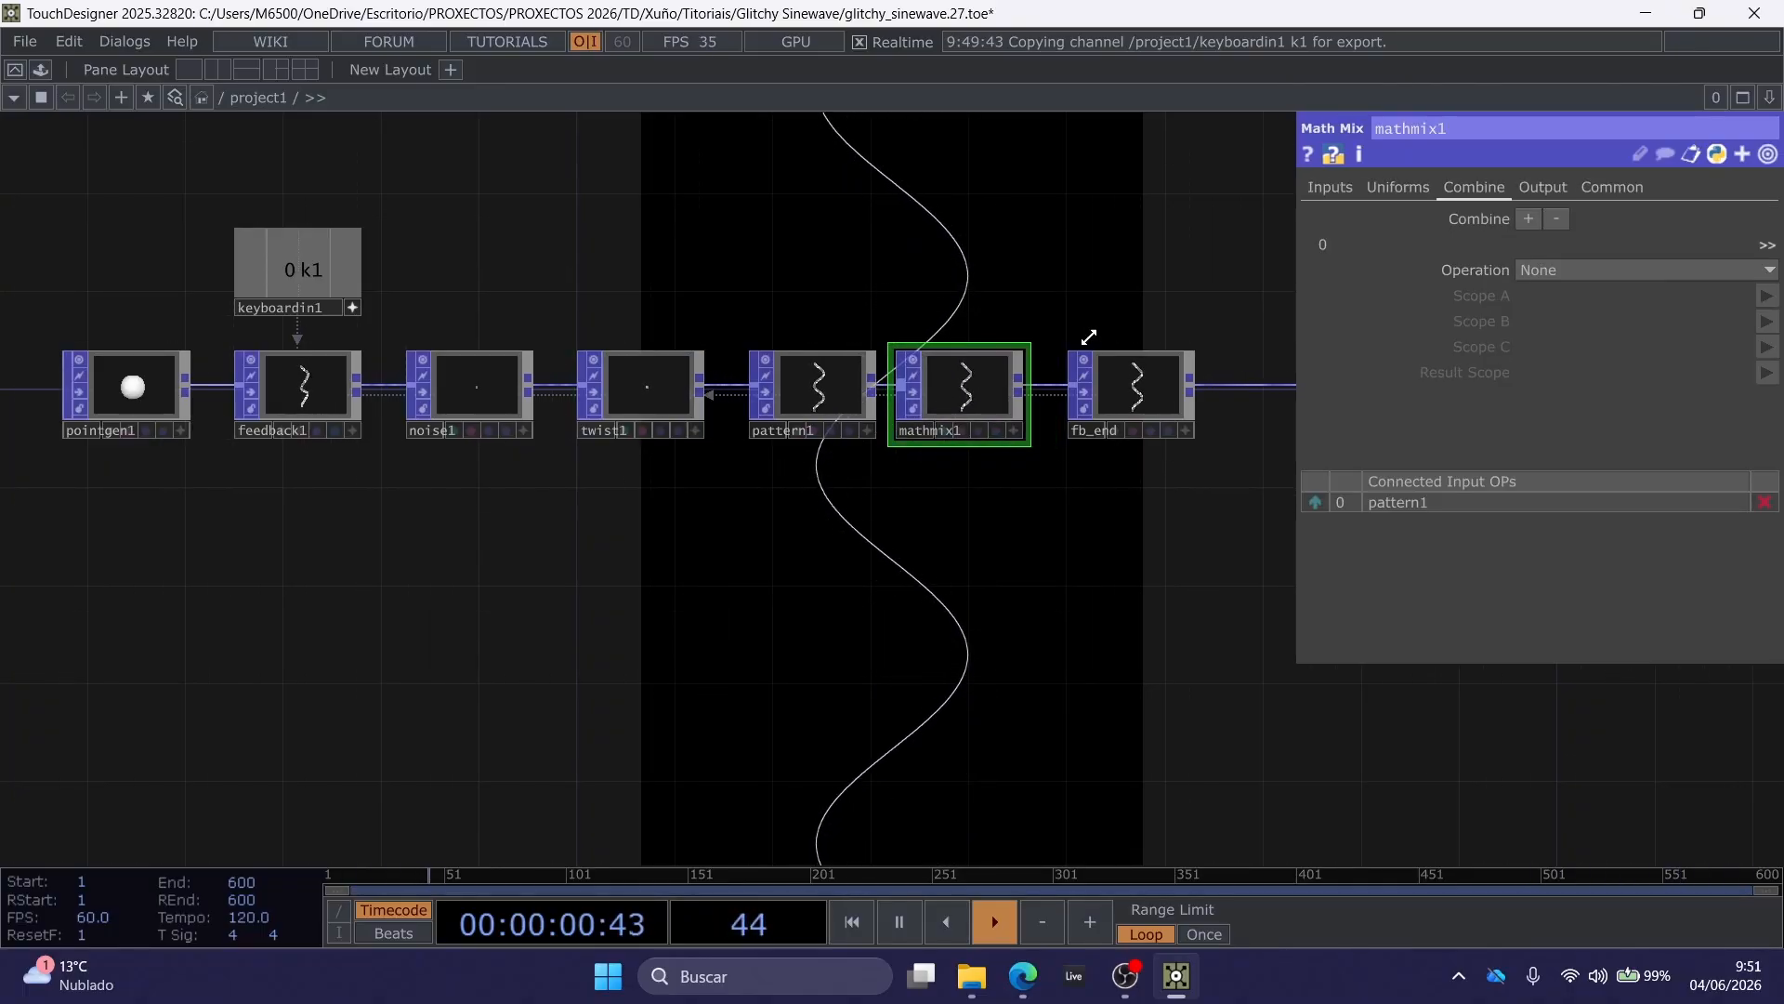
Set the Math Mix POP's first combine operation to abs(A) with Scale as Scope A.
left_click_drag(964, 253, 926, 239)
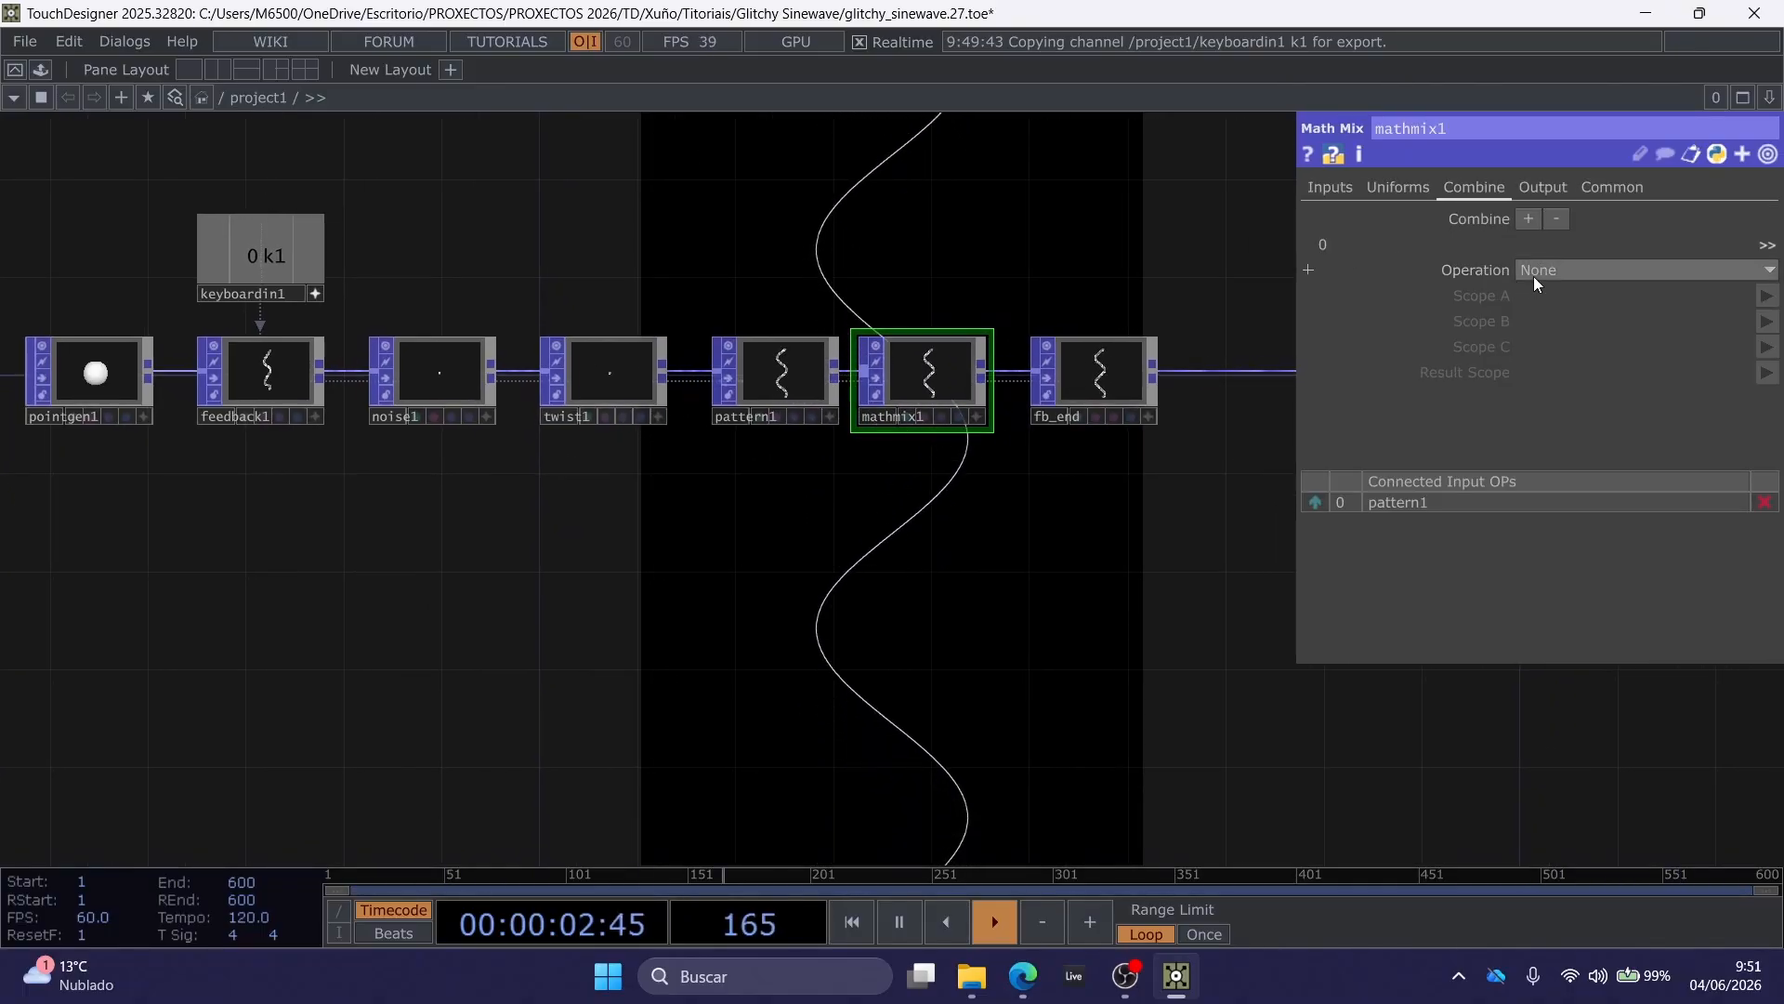
left_click(1533, 276)
left_click(1384, 360)
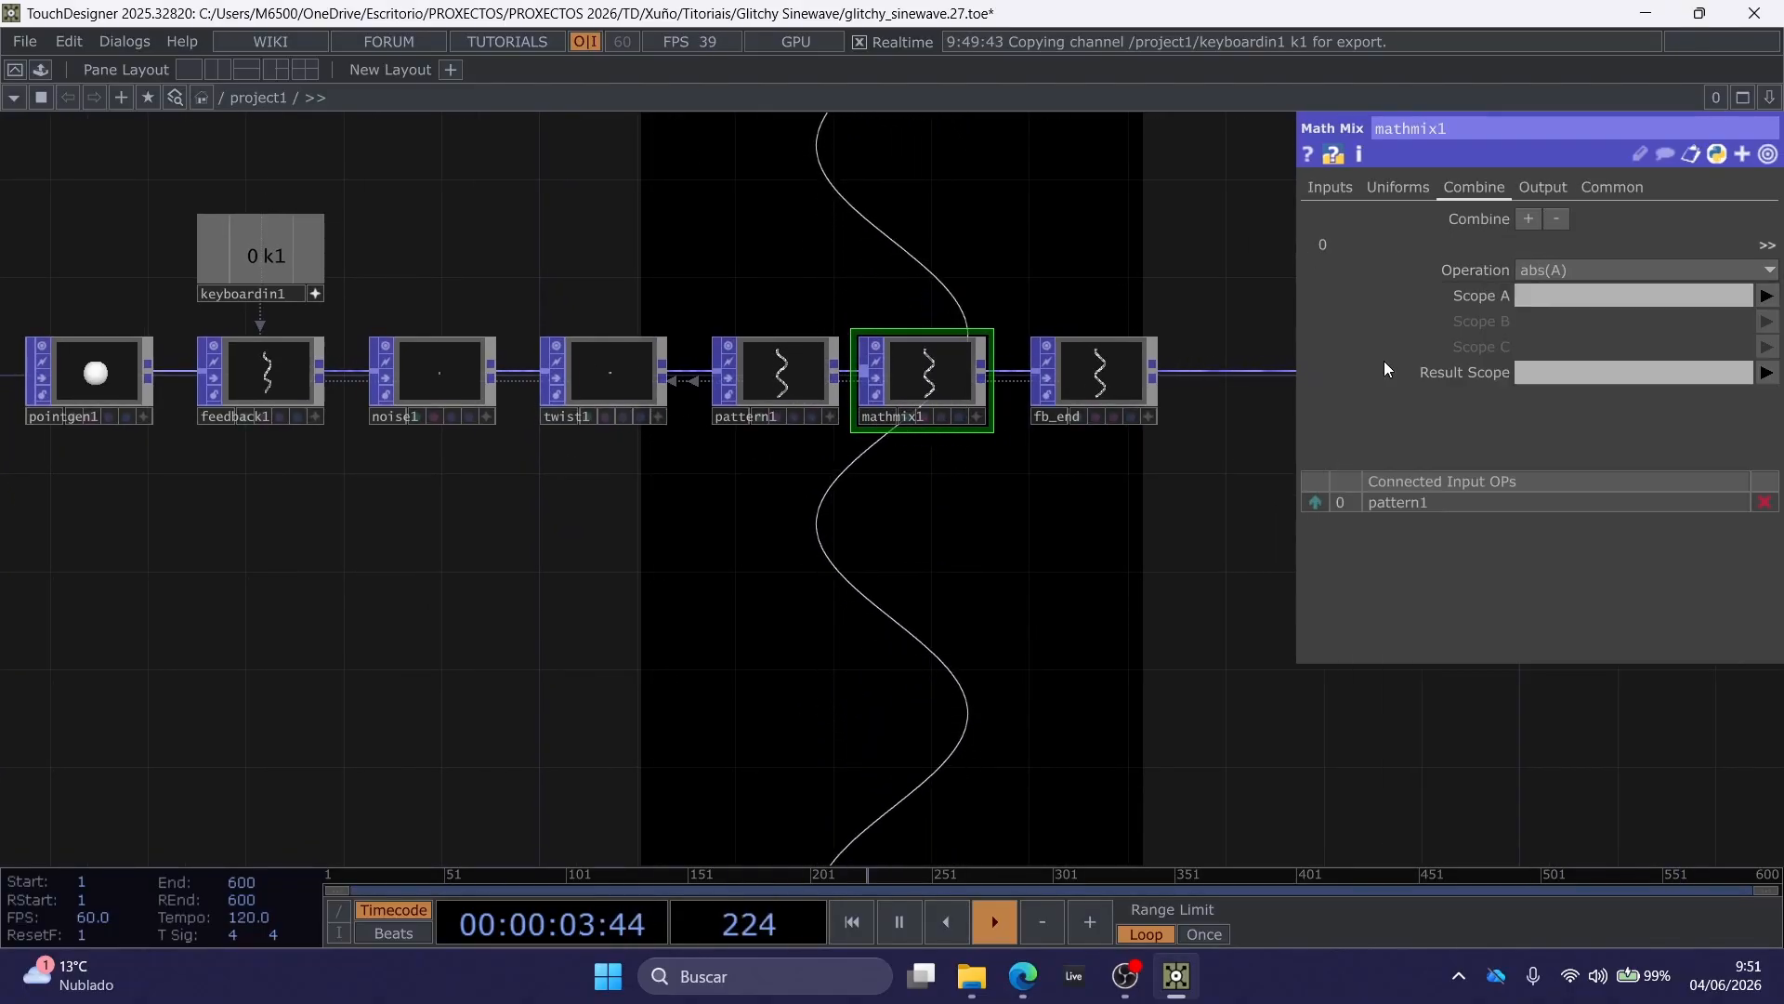
left_click(1765, 295)
left_click(1756, 414)
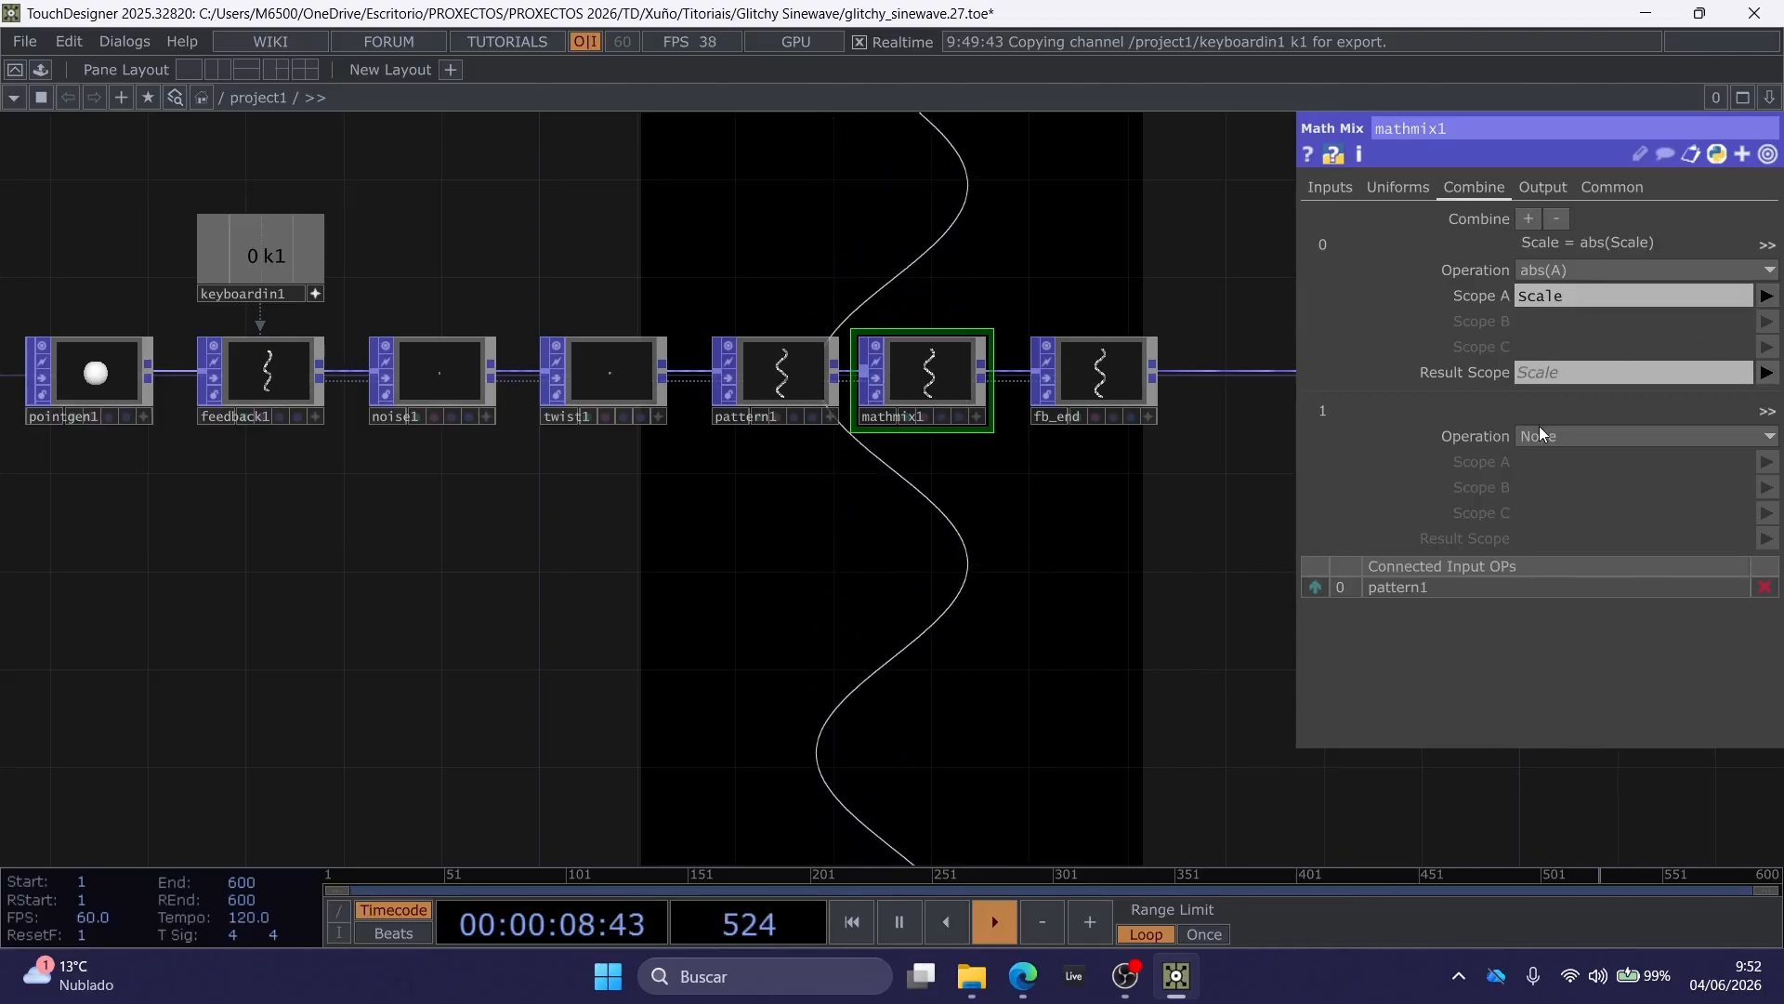
Set a second Math Mix combine operation to A + B, with P as Scope A and Scale as Scope B.
left_click(1541, 436)
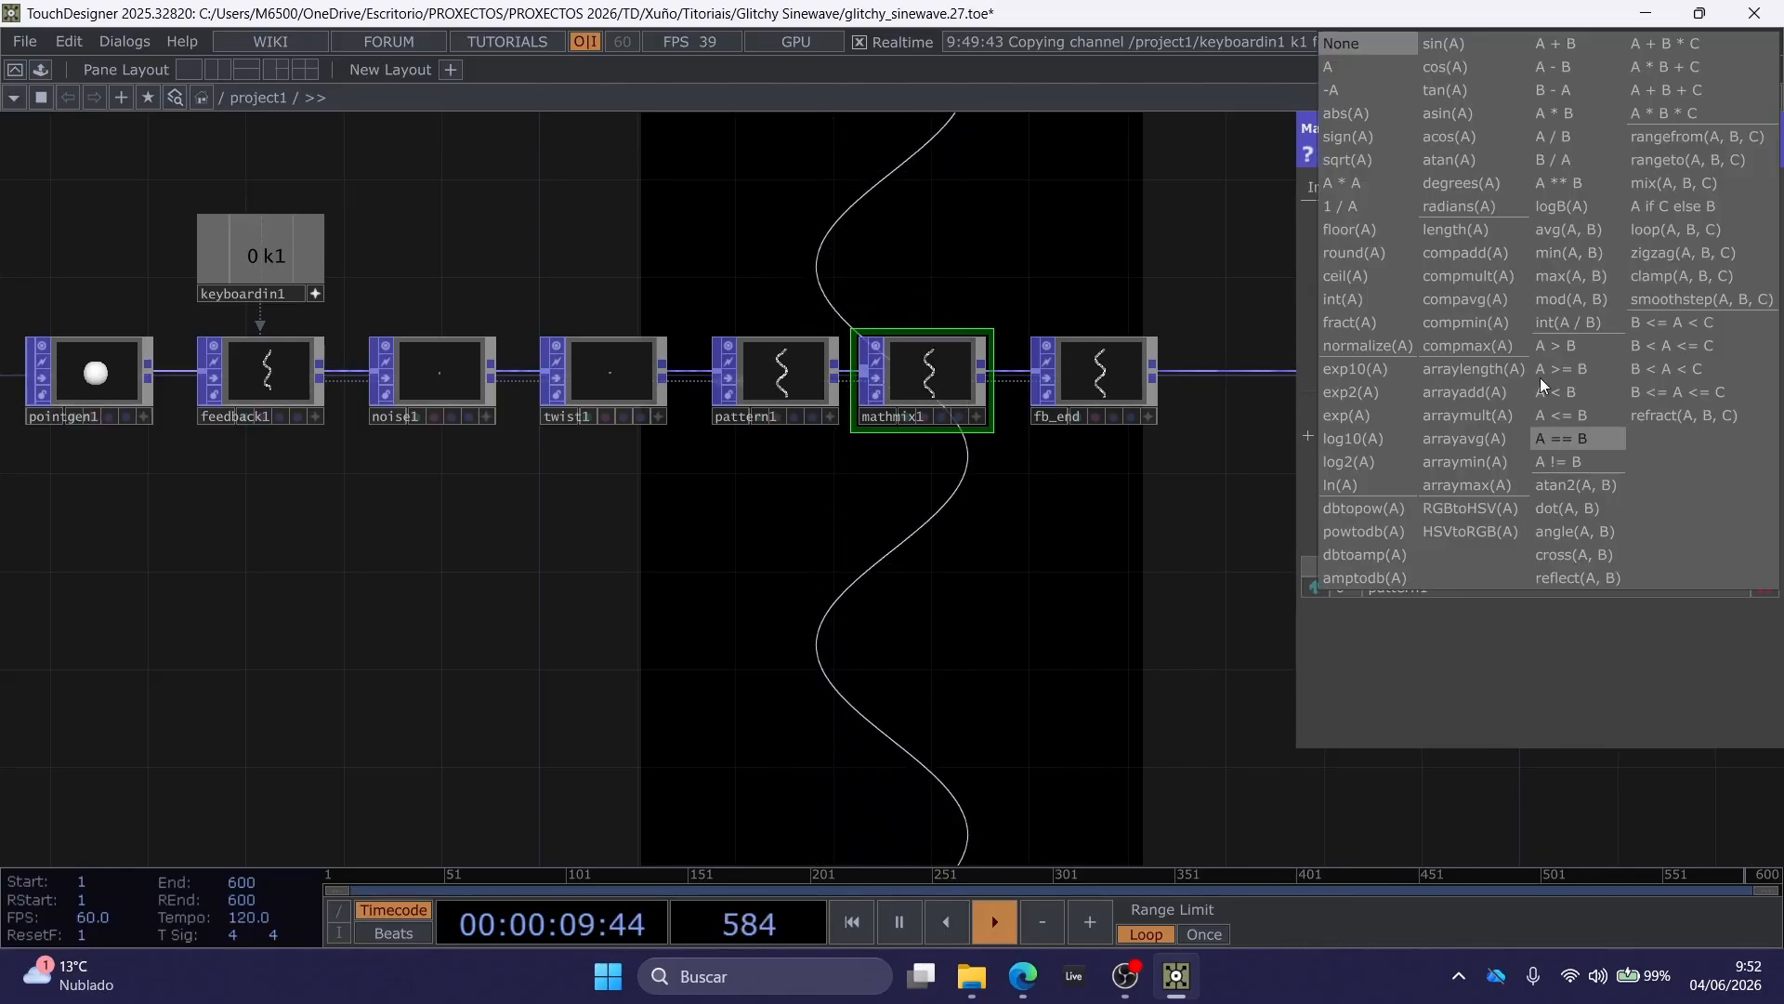
left_click(1552, 56)
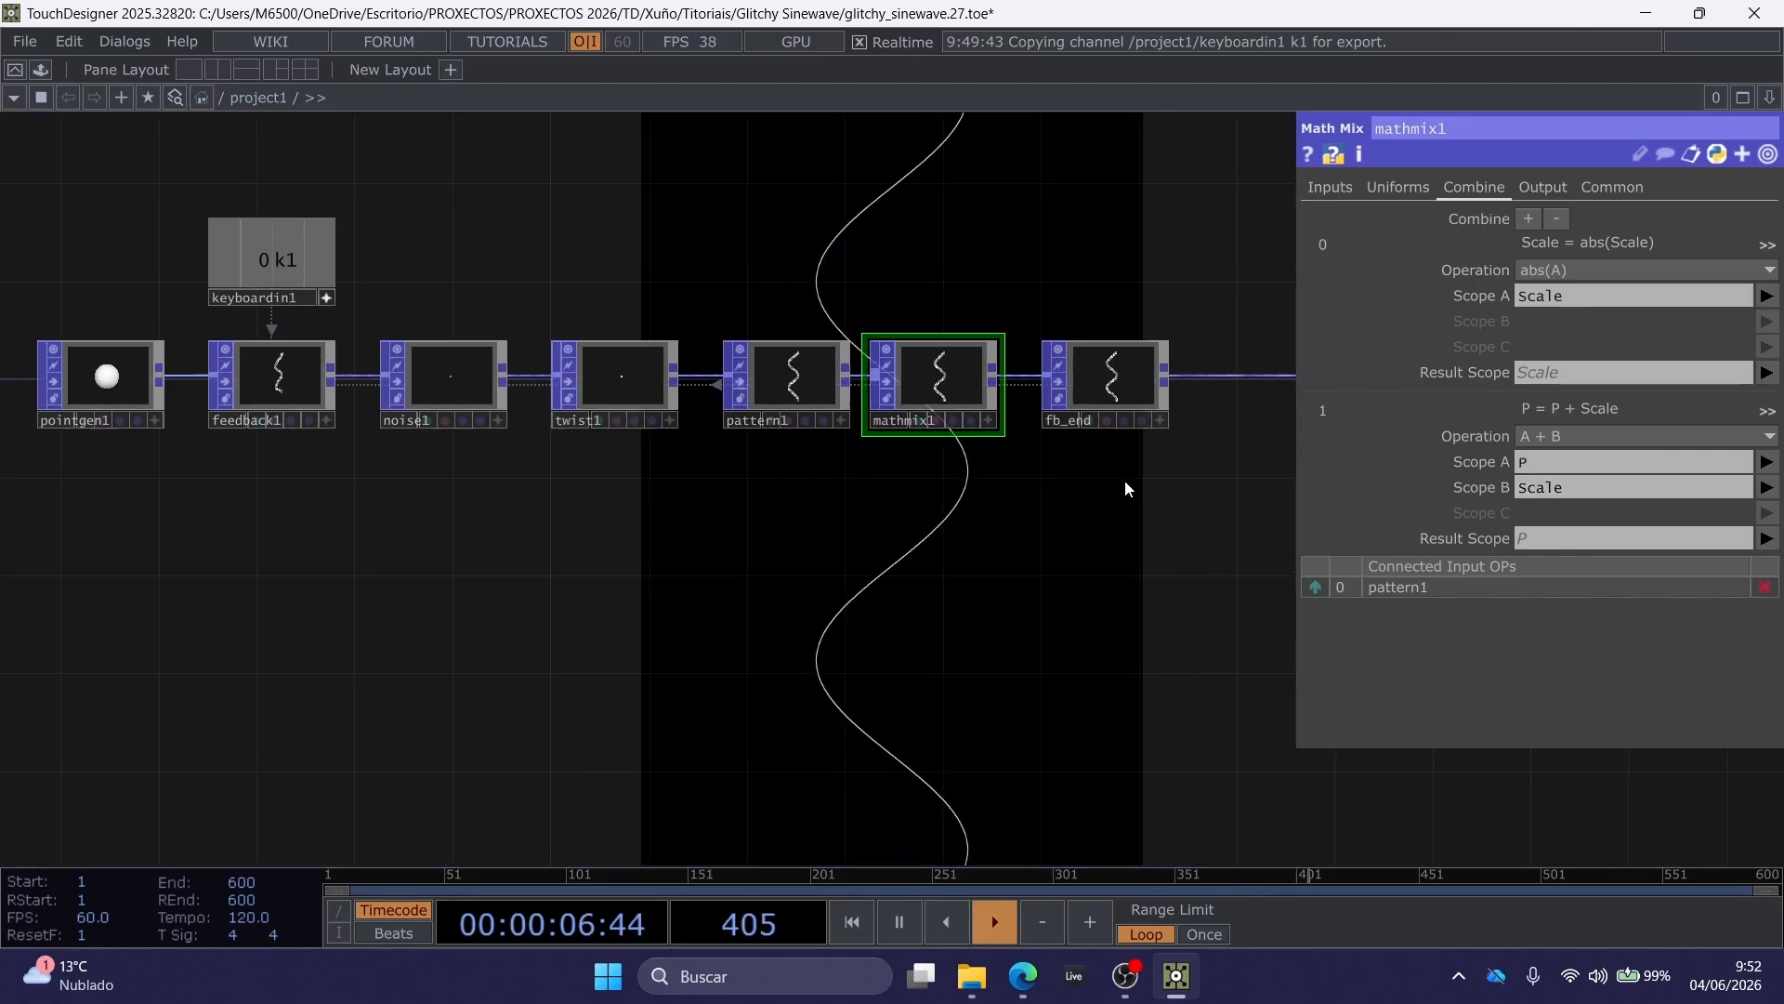
Lower the exponent of the first Noise POP to 0.34.
left_click(554, 370)
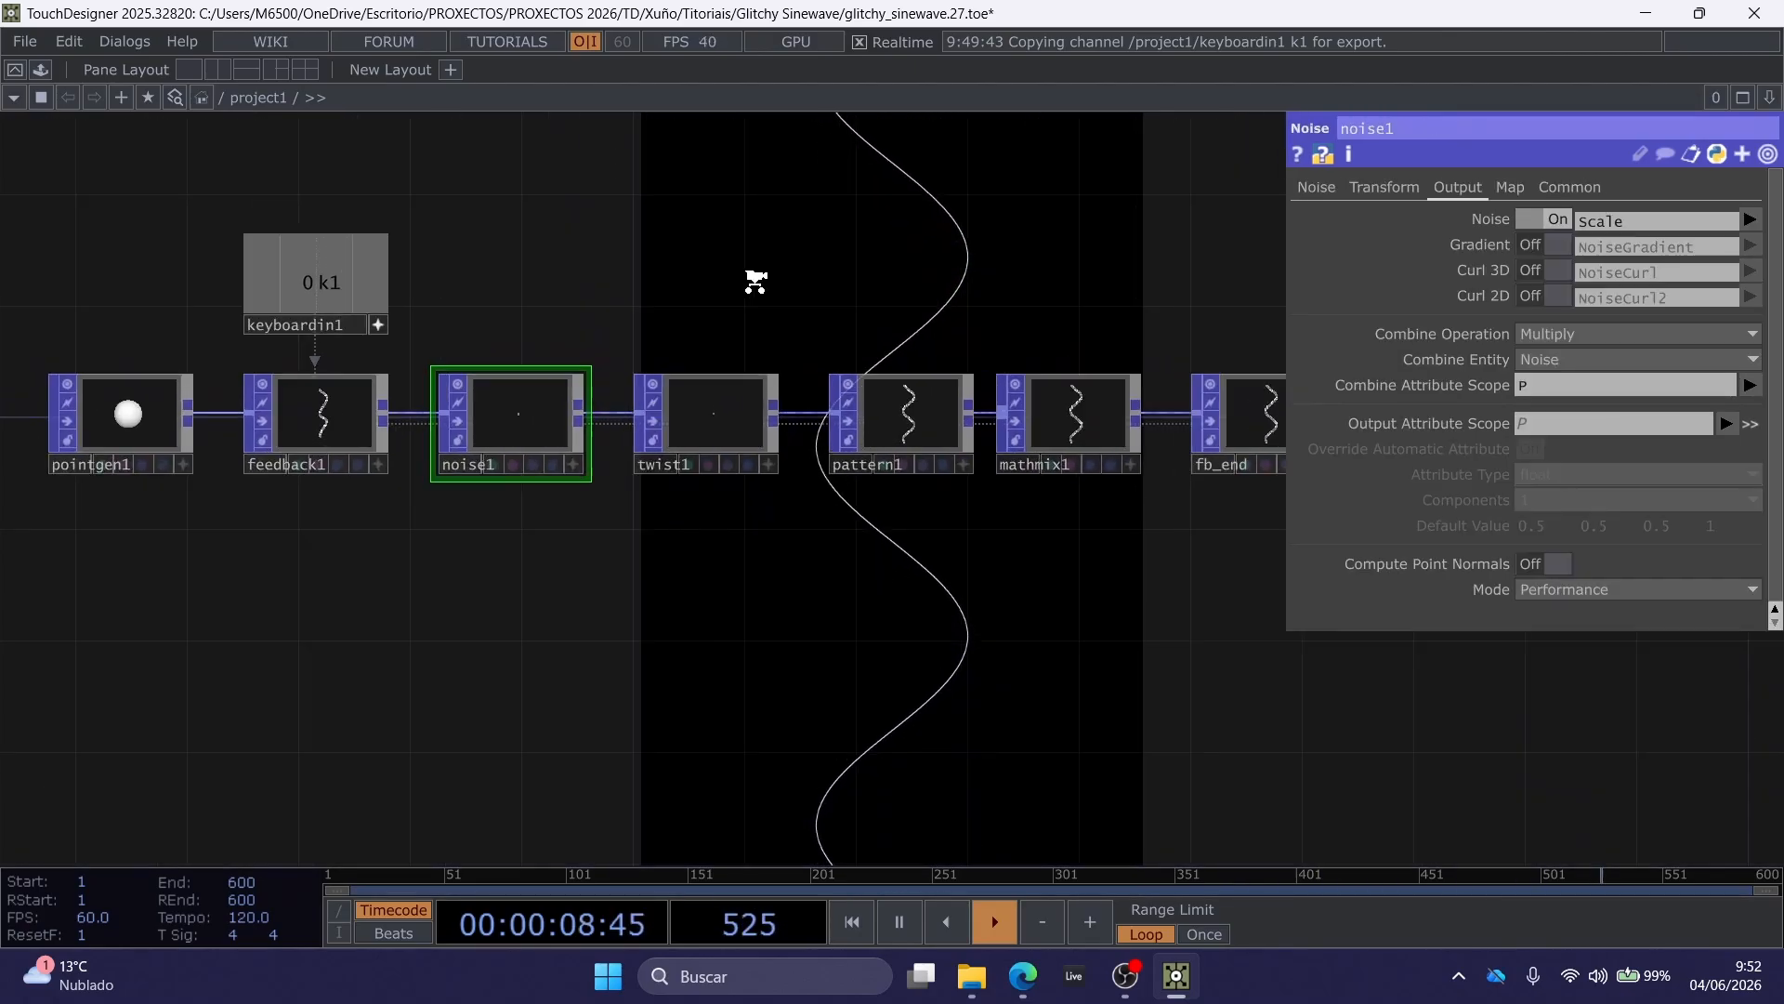
scroll(794, 276, "up", 3)
left_click(1325, 189)
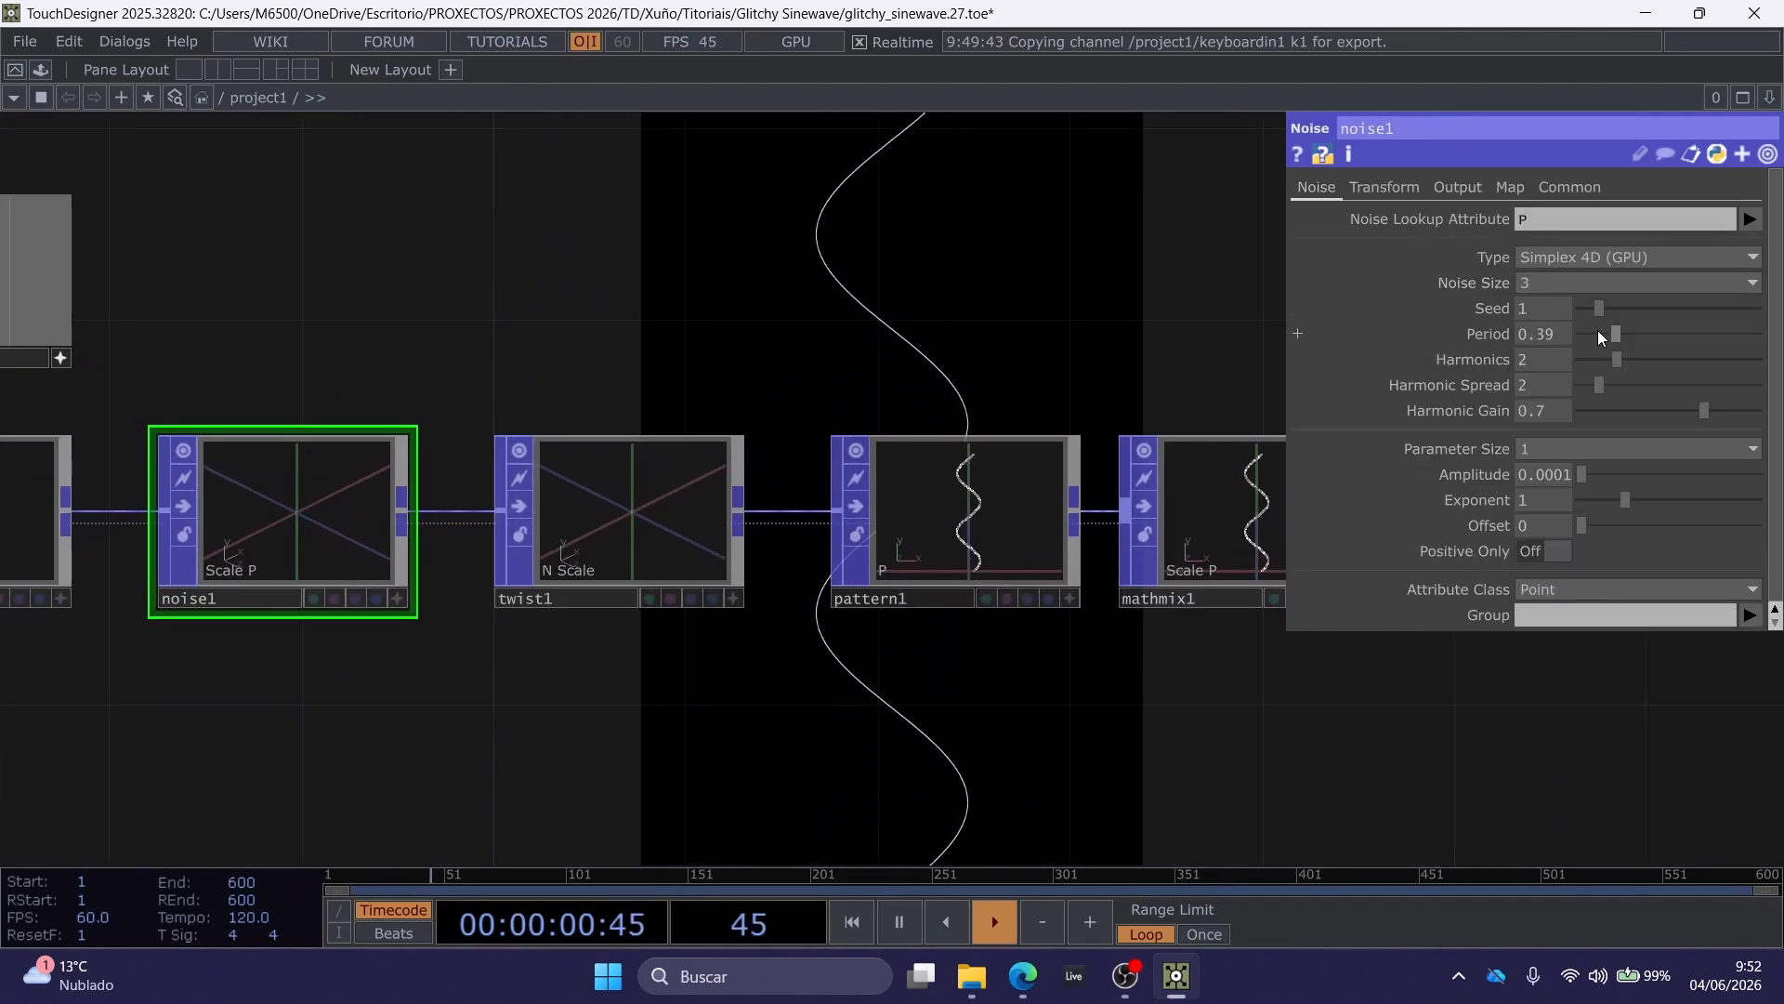
left_click_drag(1626, 500, 1598, 504)
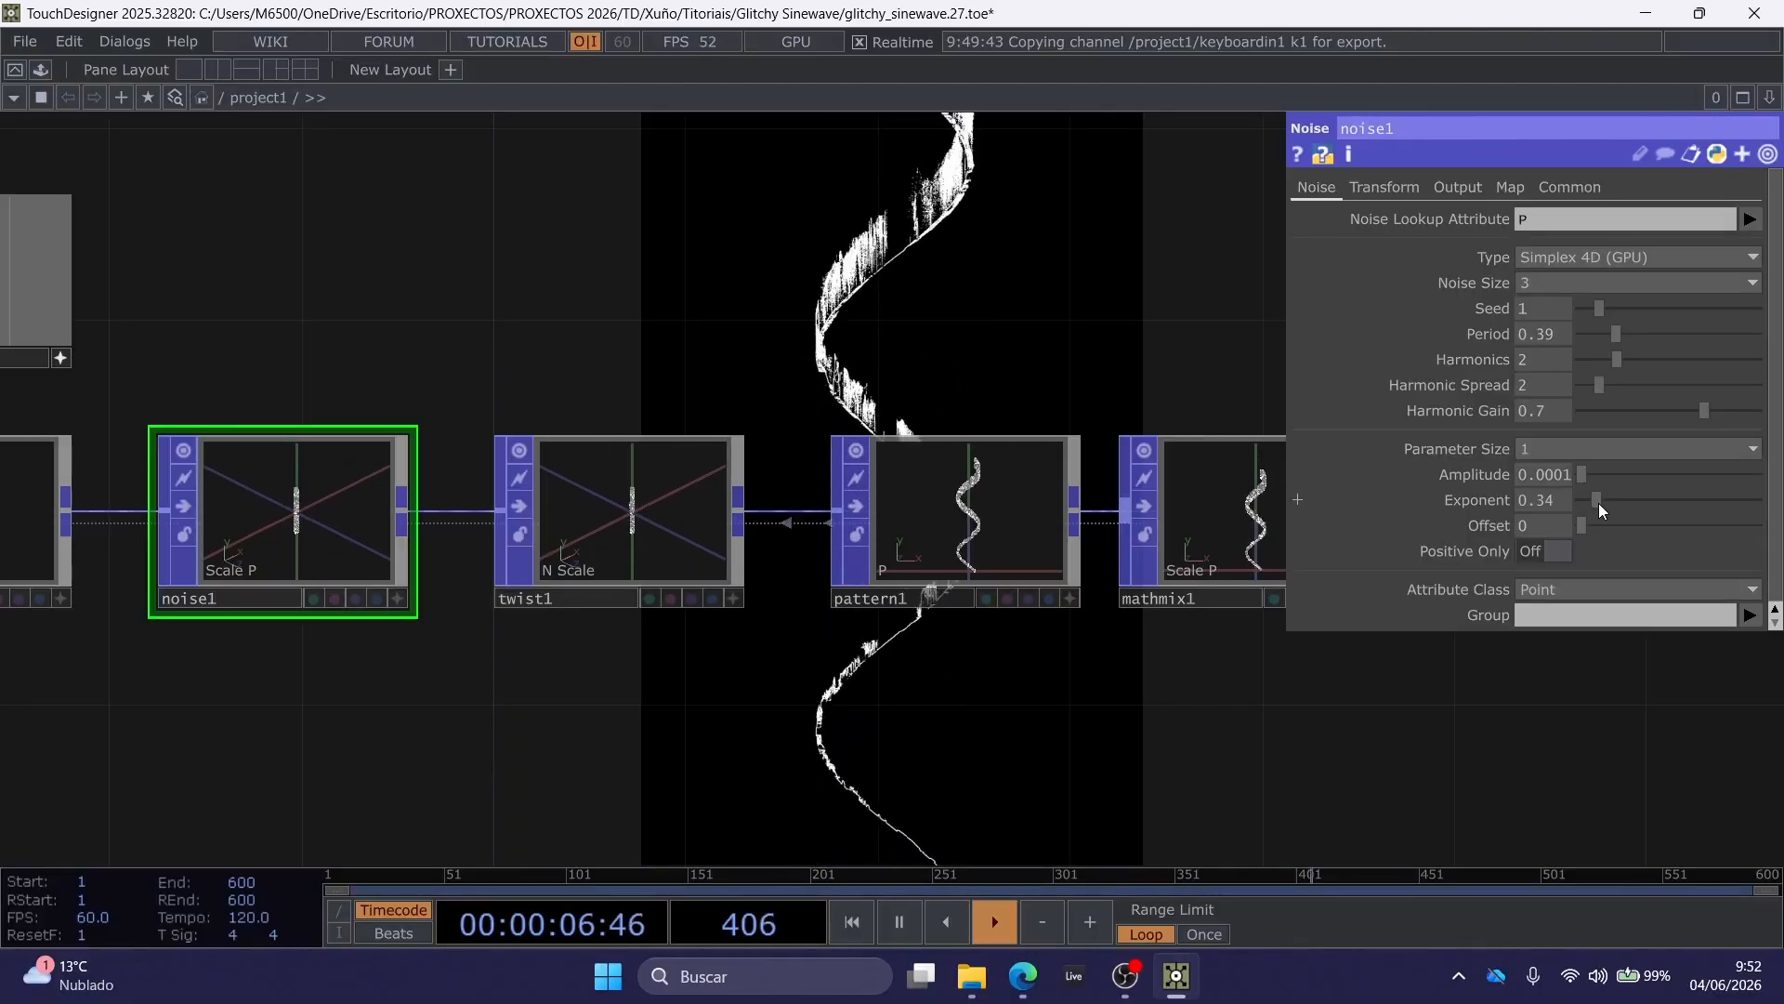
left_click_drag(874, 332, 885, 387)
left_click_drag(790, 336, 723, 386)
scroll(723, 387, "down", 3)
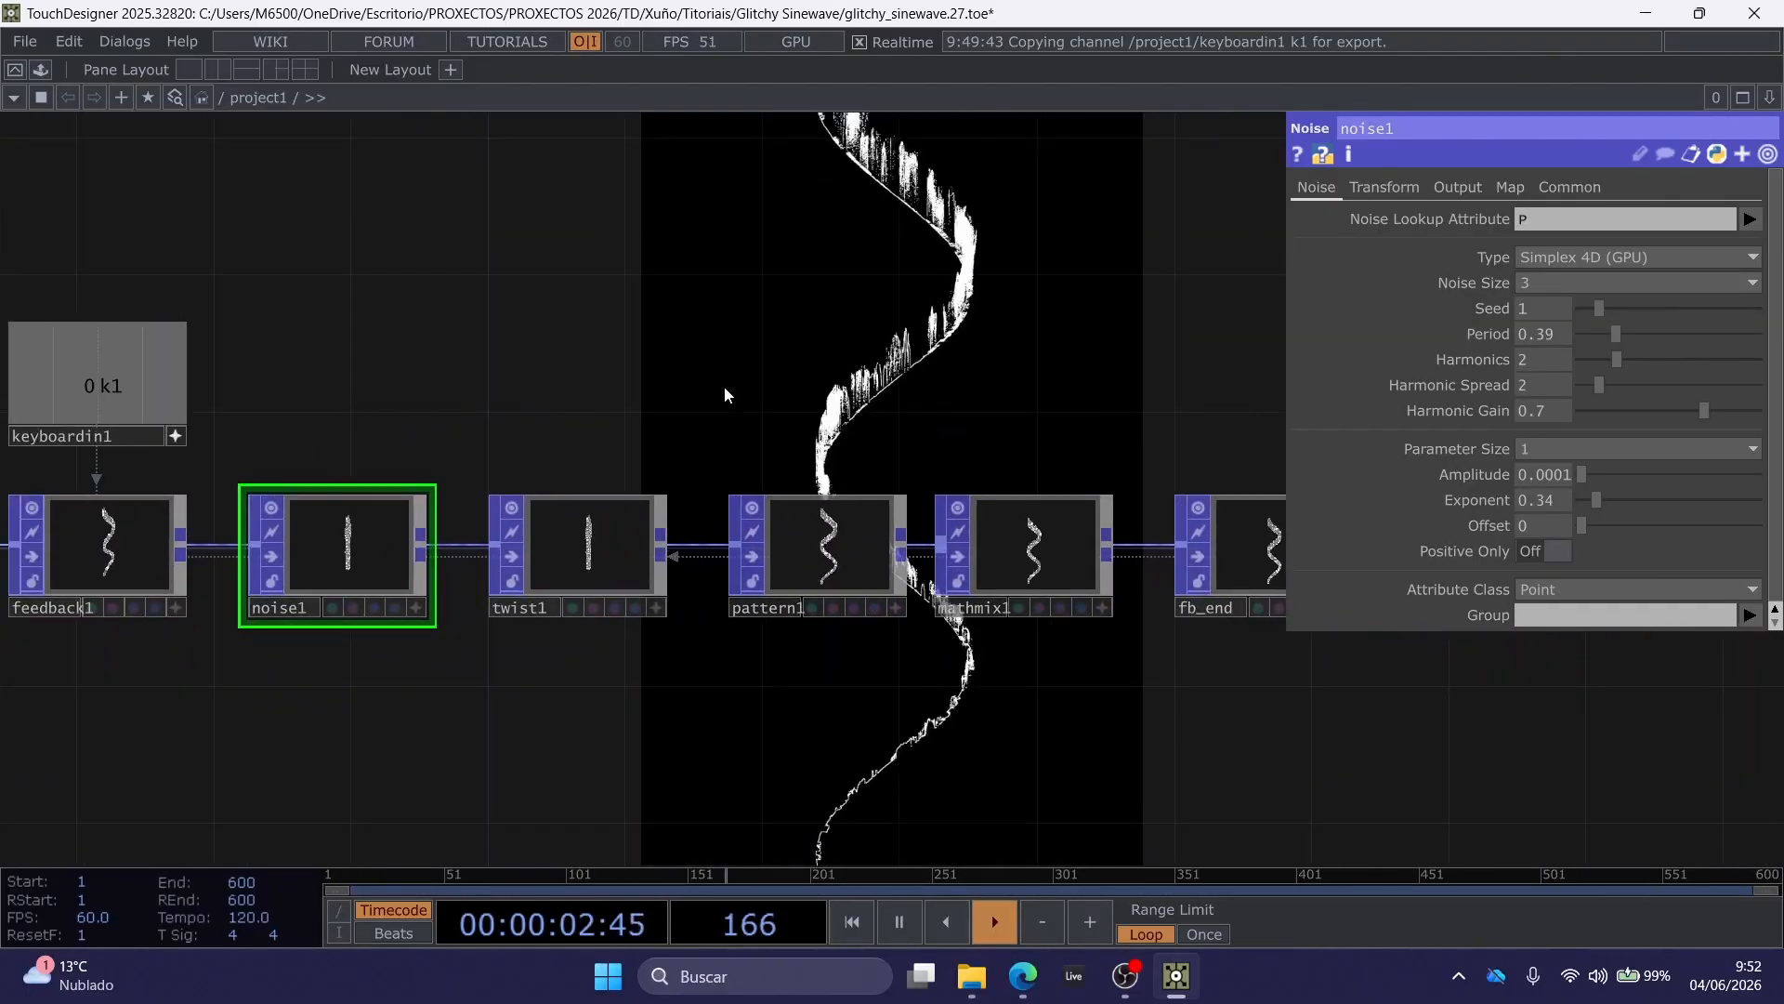
left_click_drag(785, 371, 749, 366)
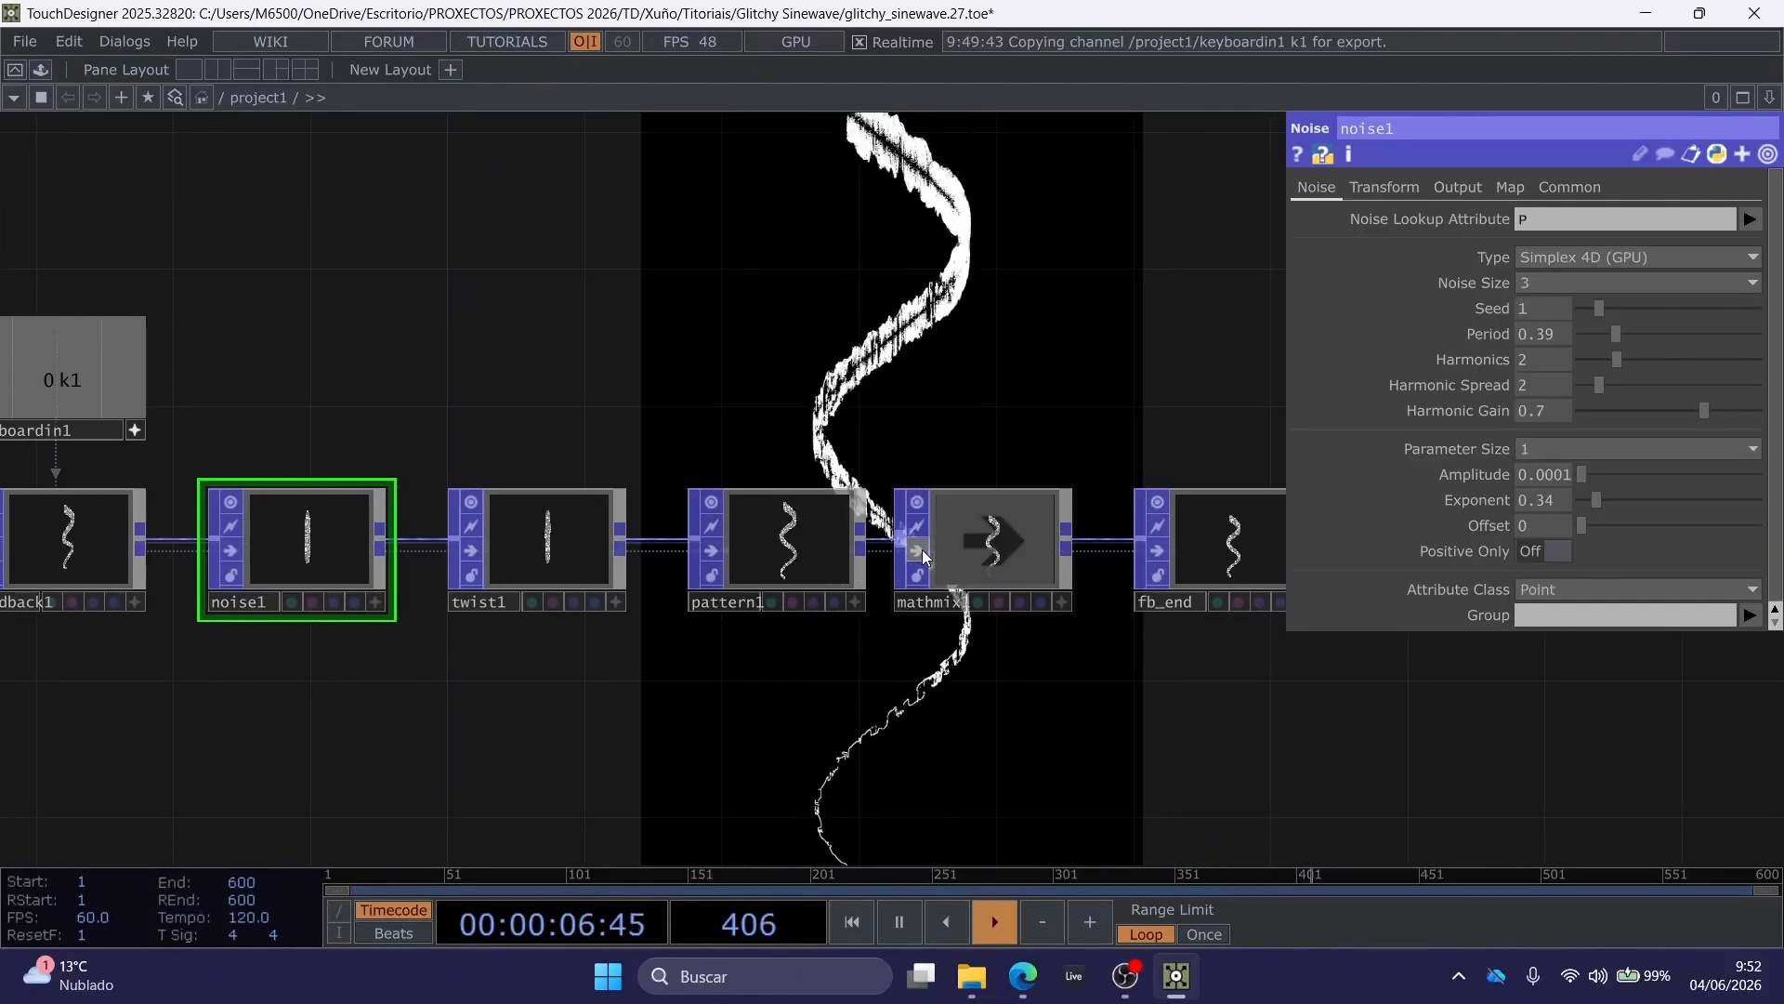
left_click_drag(906, 368, 759, 375)
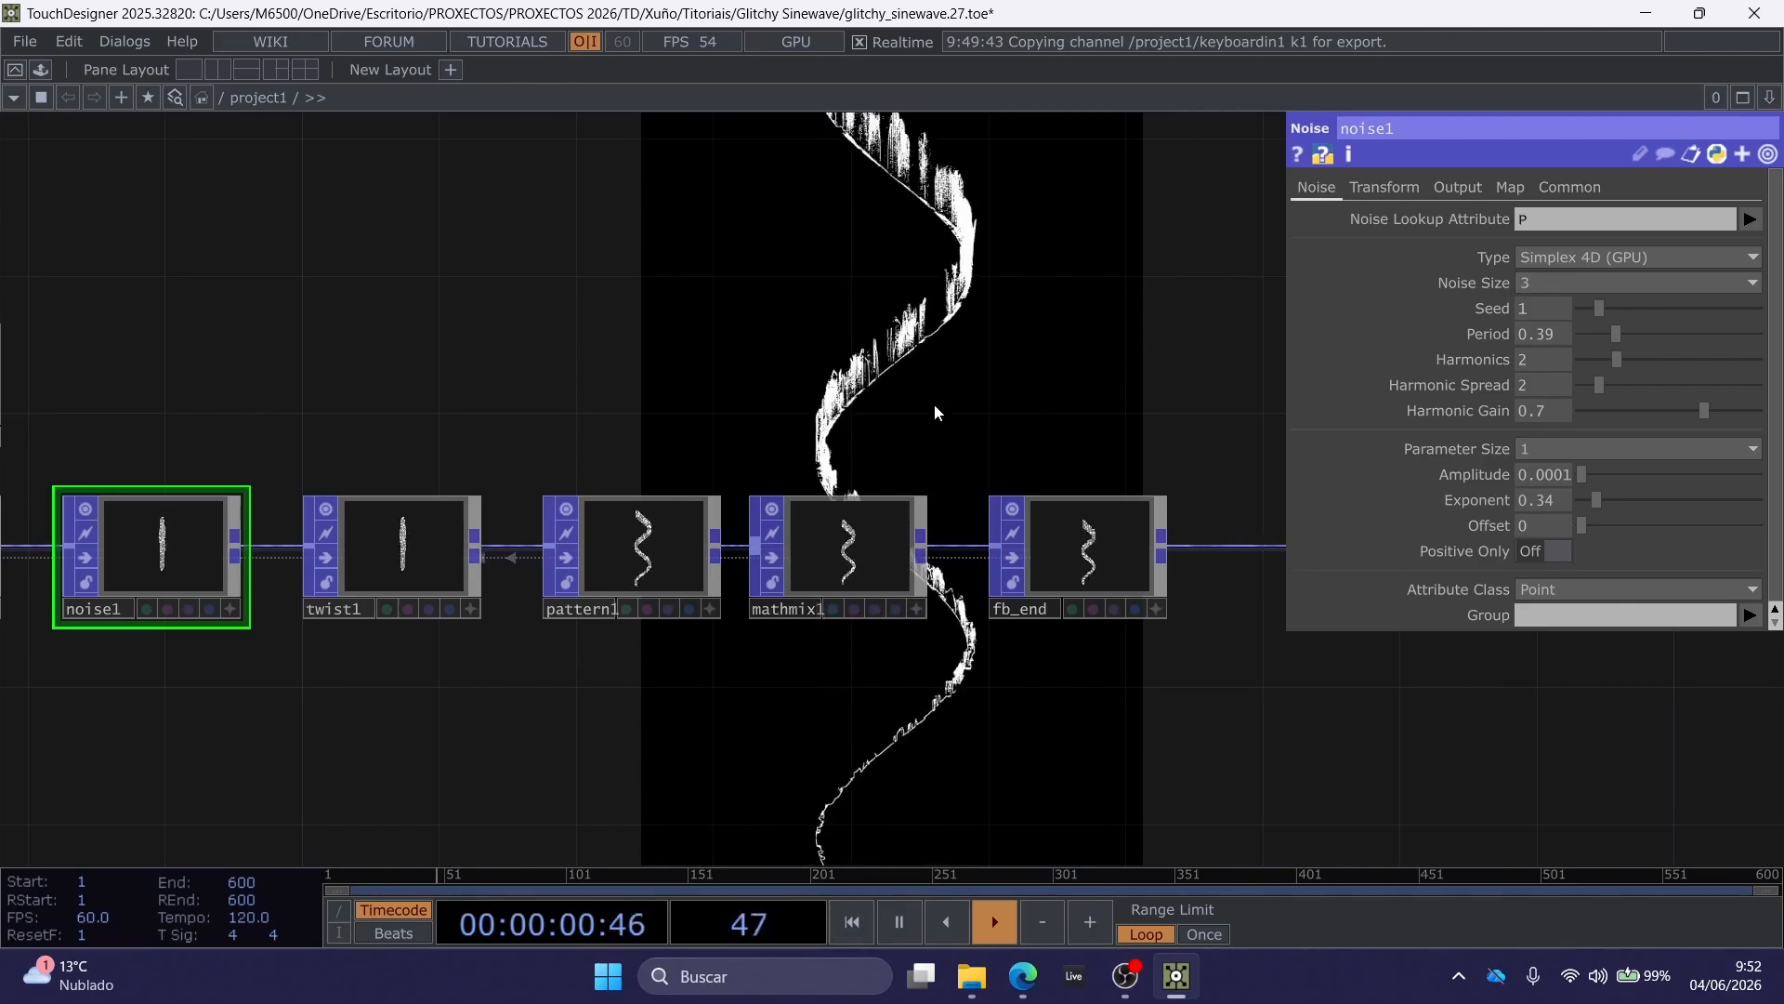
left_click_drag(925, 381, 856, 378)
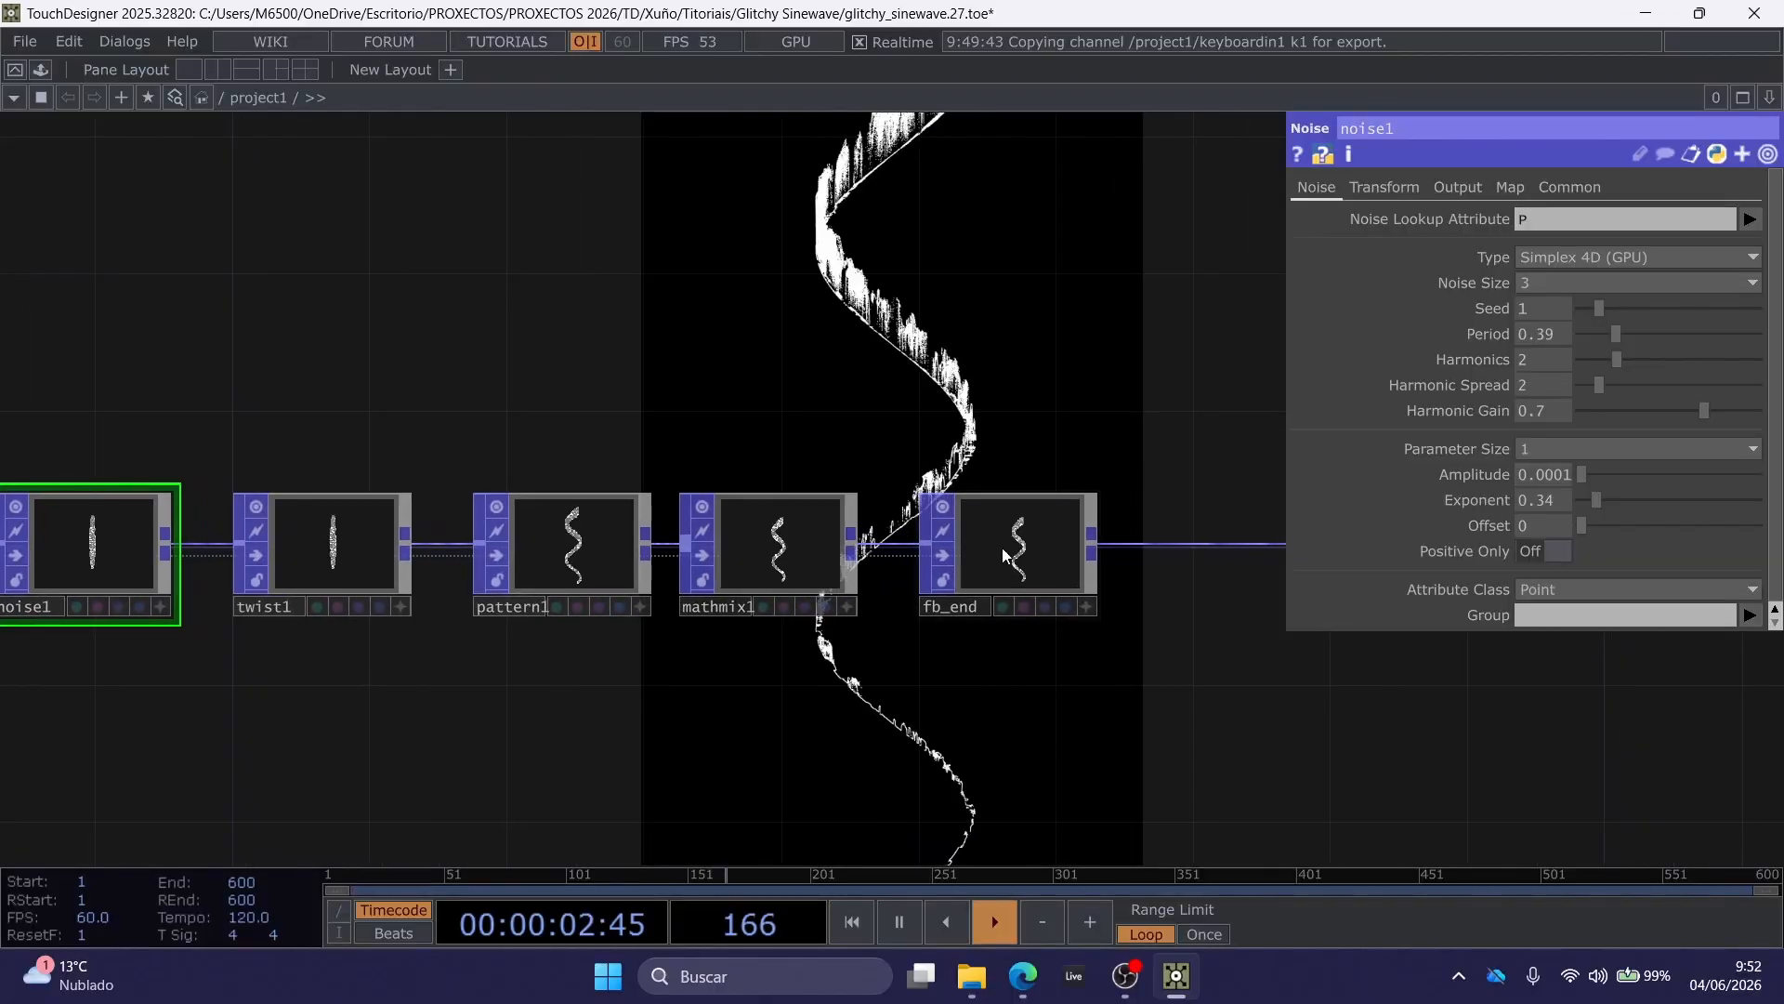
left_click_drag(1047, 550, 1082, 552)
Try sign(A), sqrt(A), fract(A) and normalize(A) in turn as the Math Mix POP's first combine operation.
left_click(777, 546)
left_click_drag(904, 465, 825, 451)
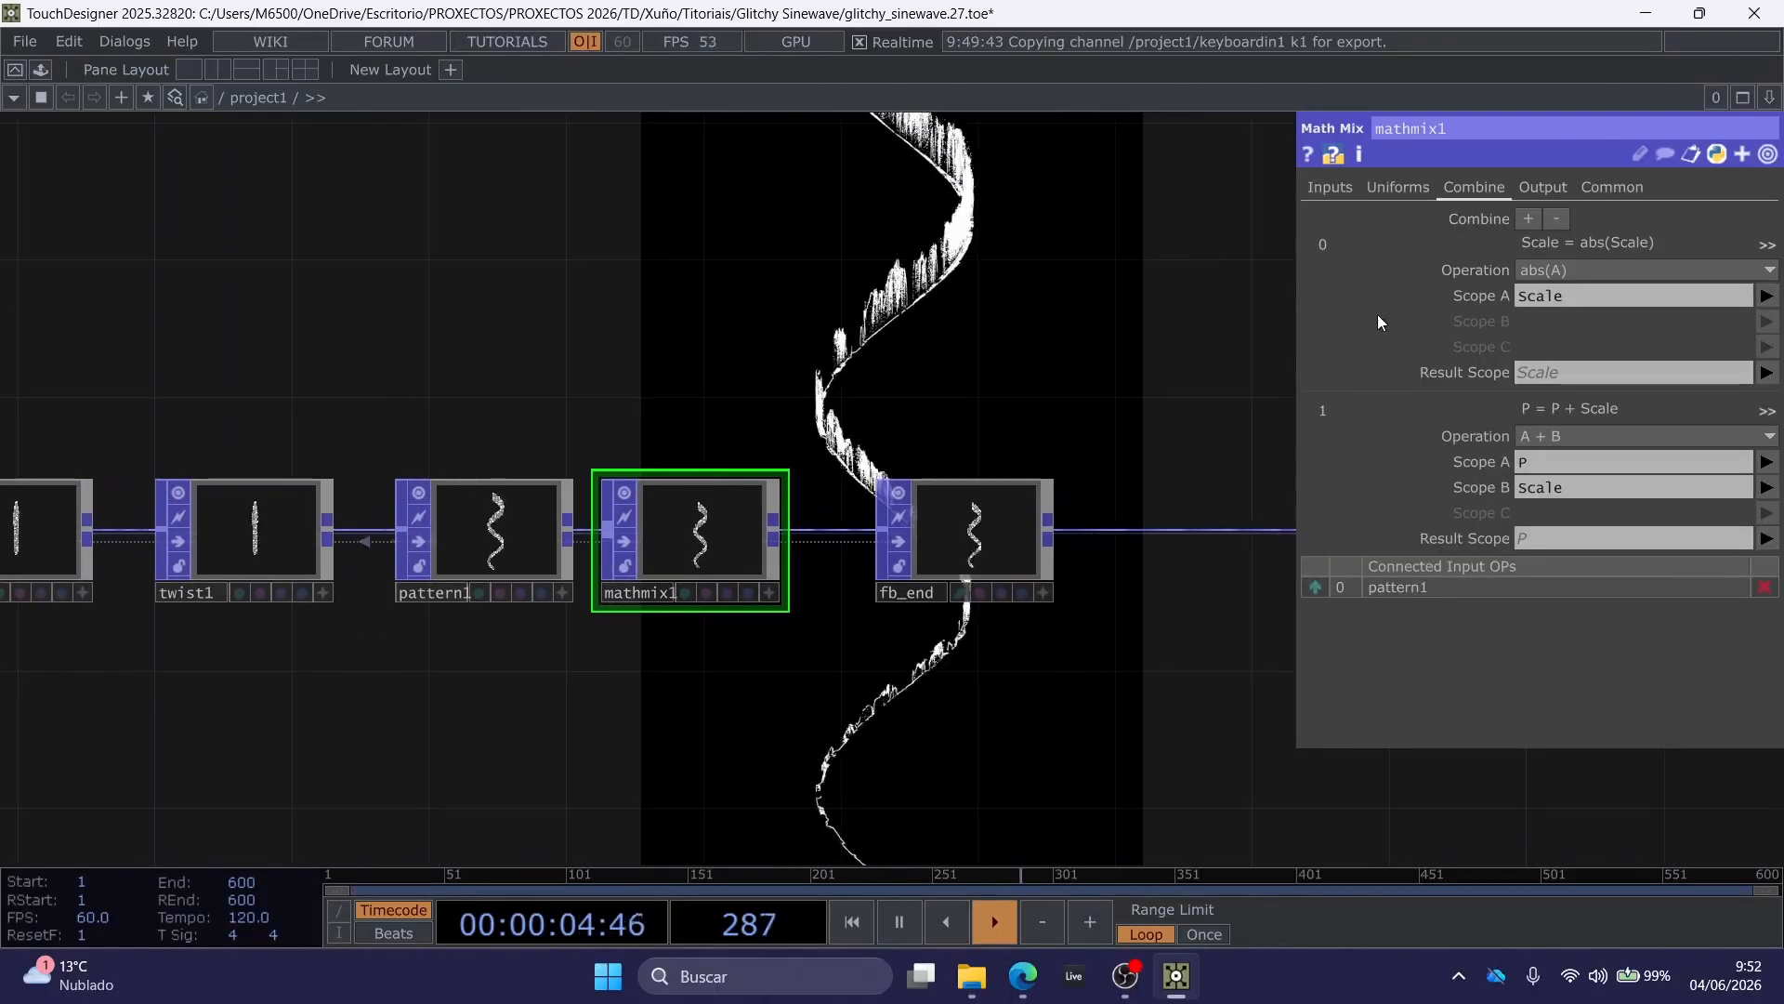
left_click(1532, 273)
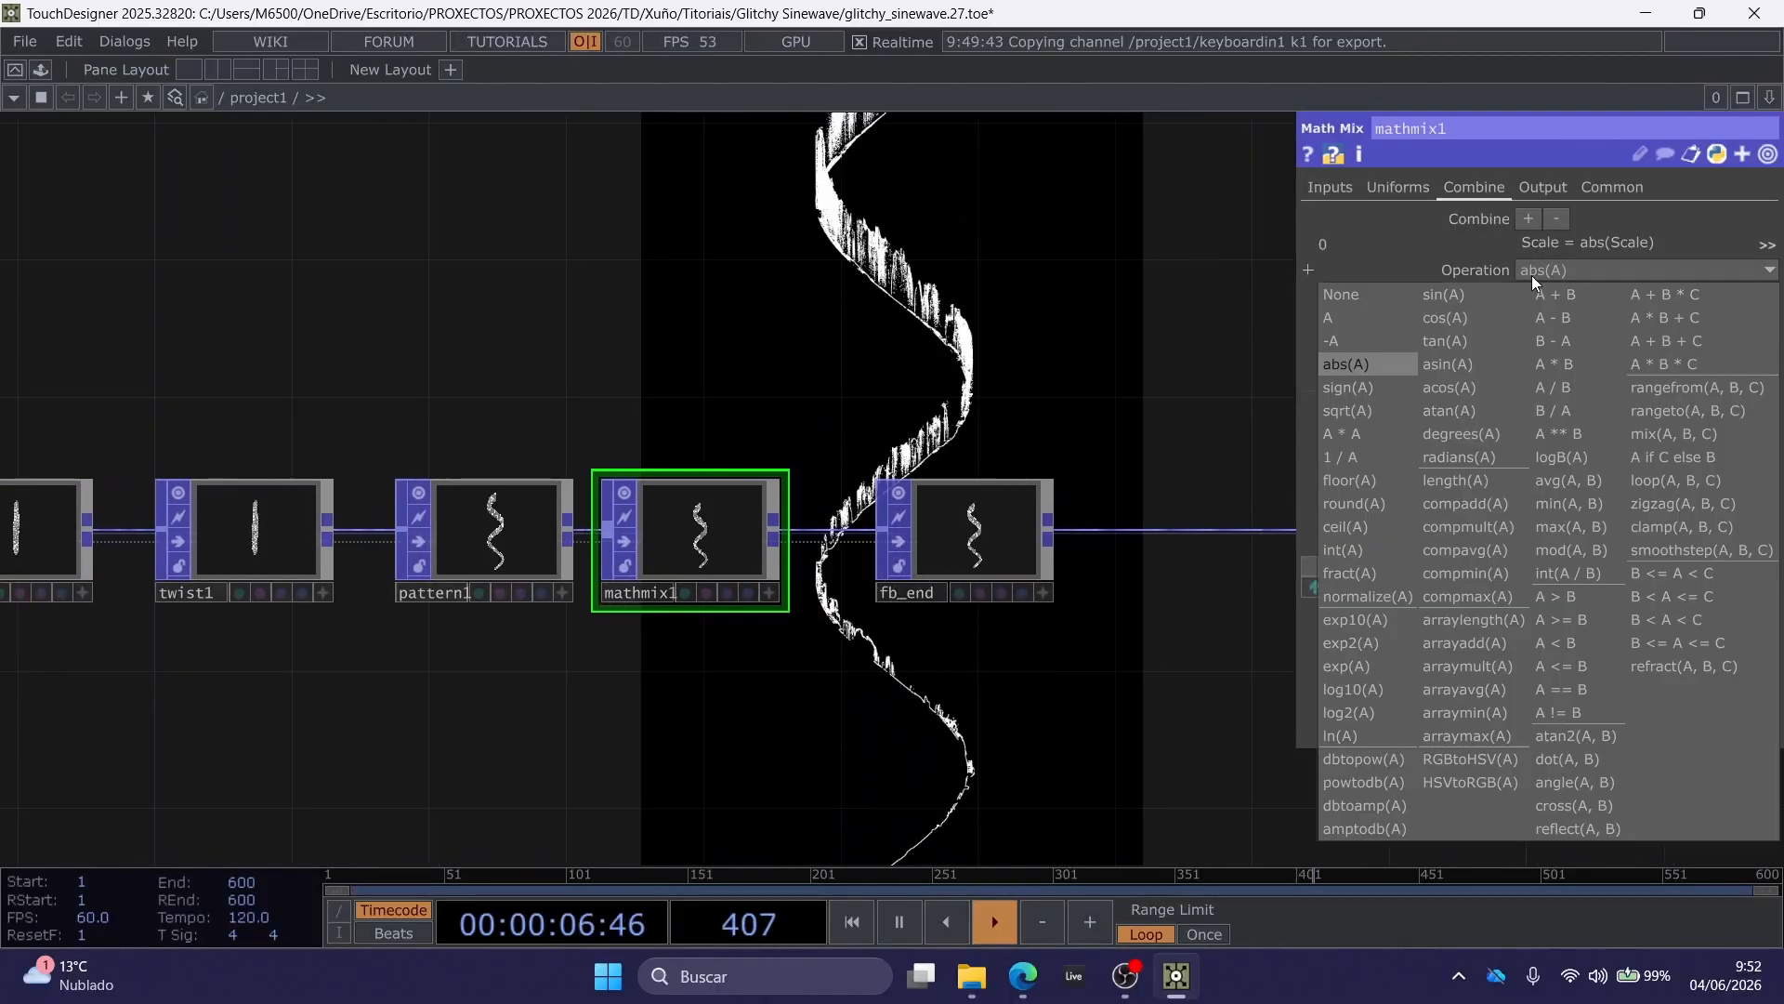
left_click(1331, 392)
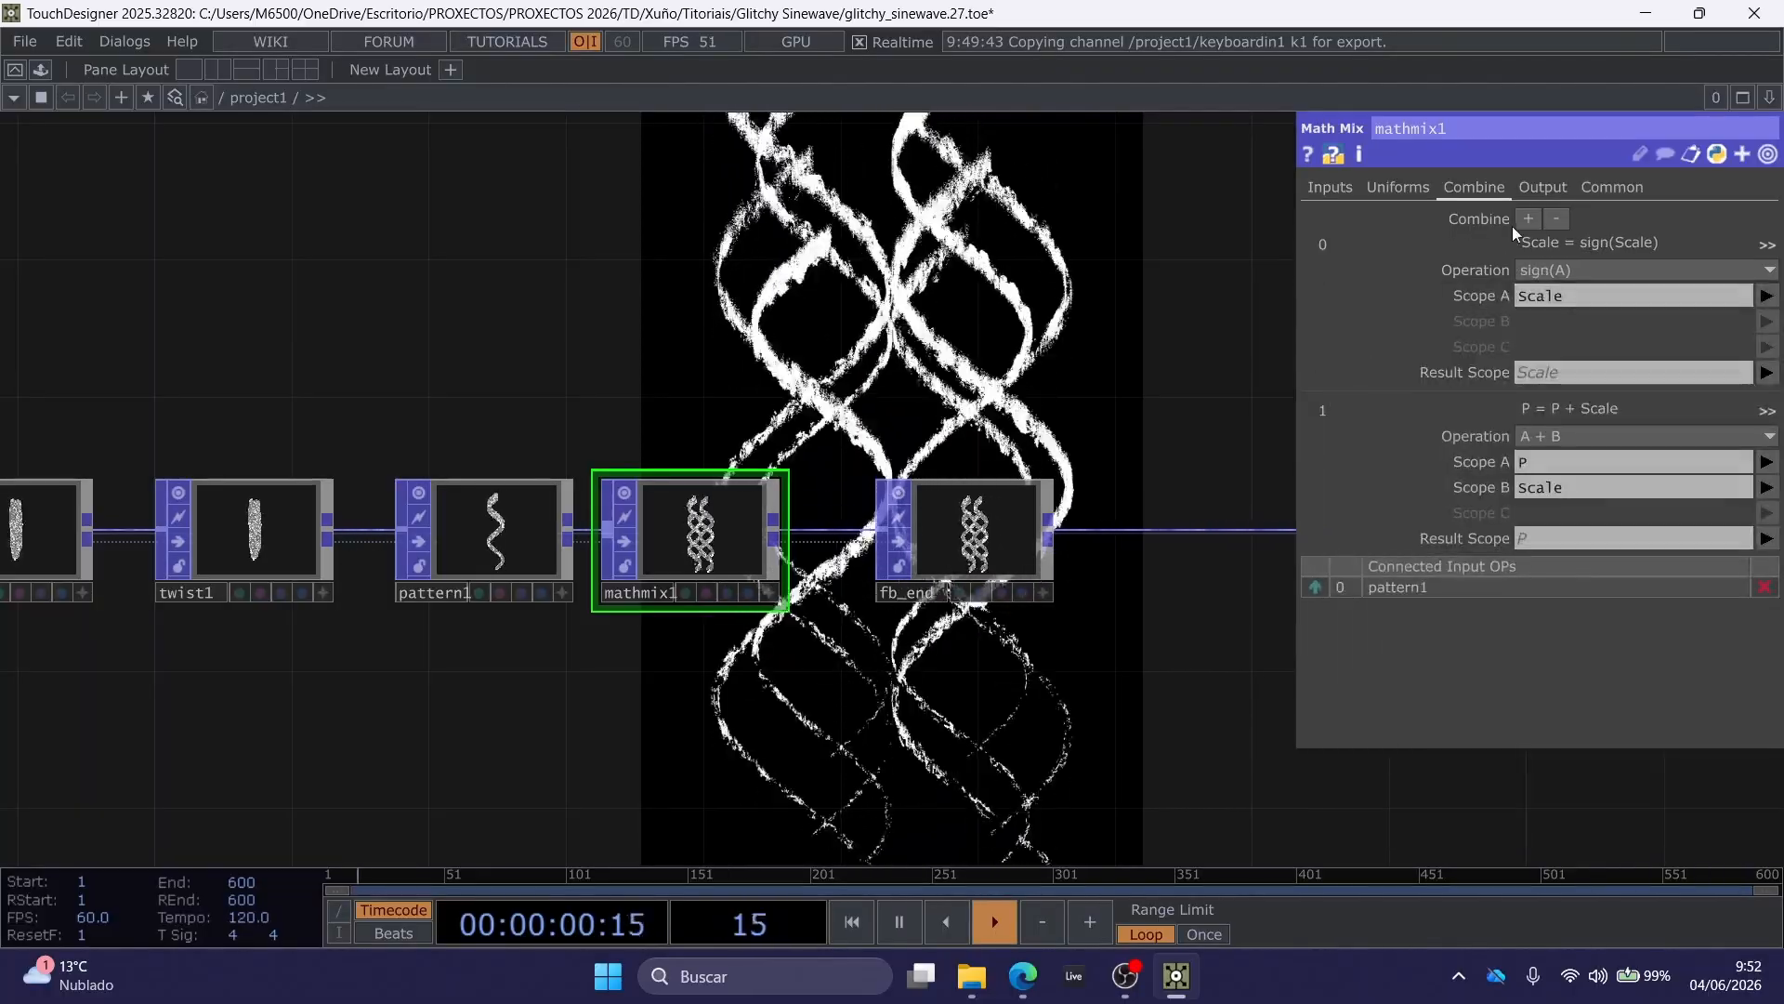
left_click(1564, 268)
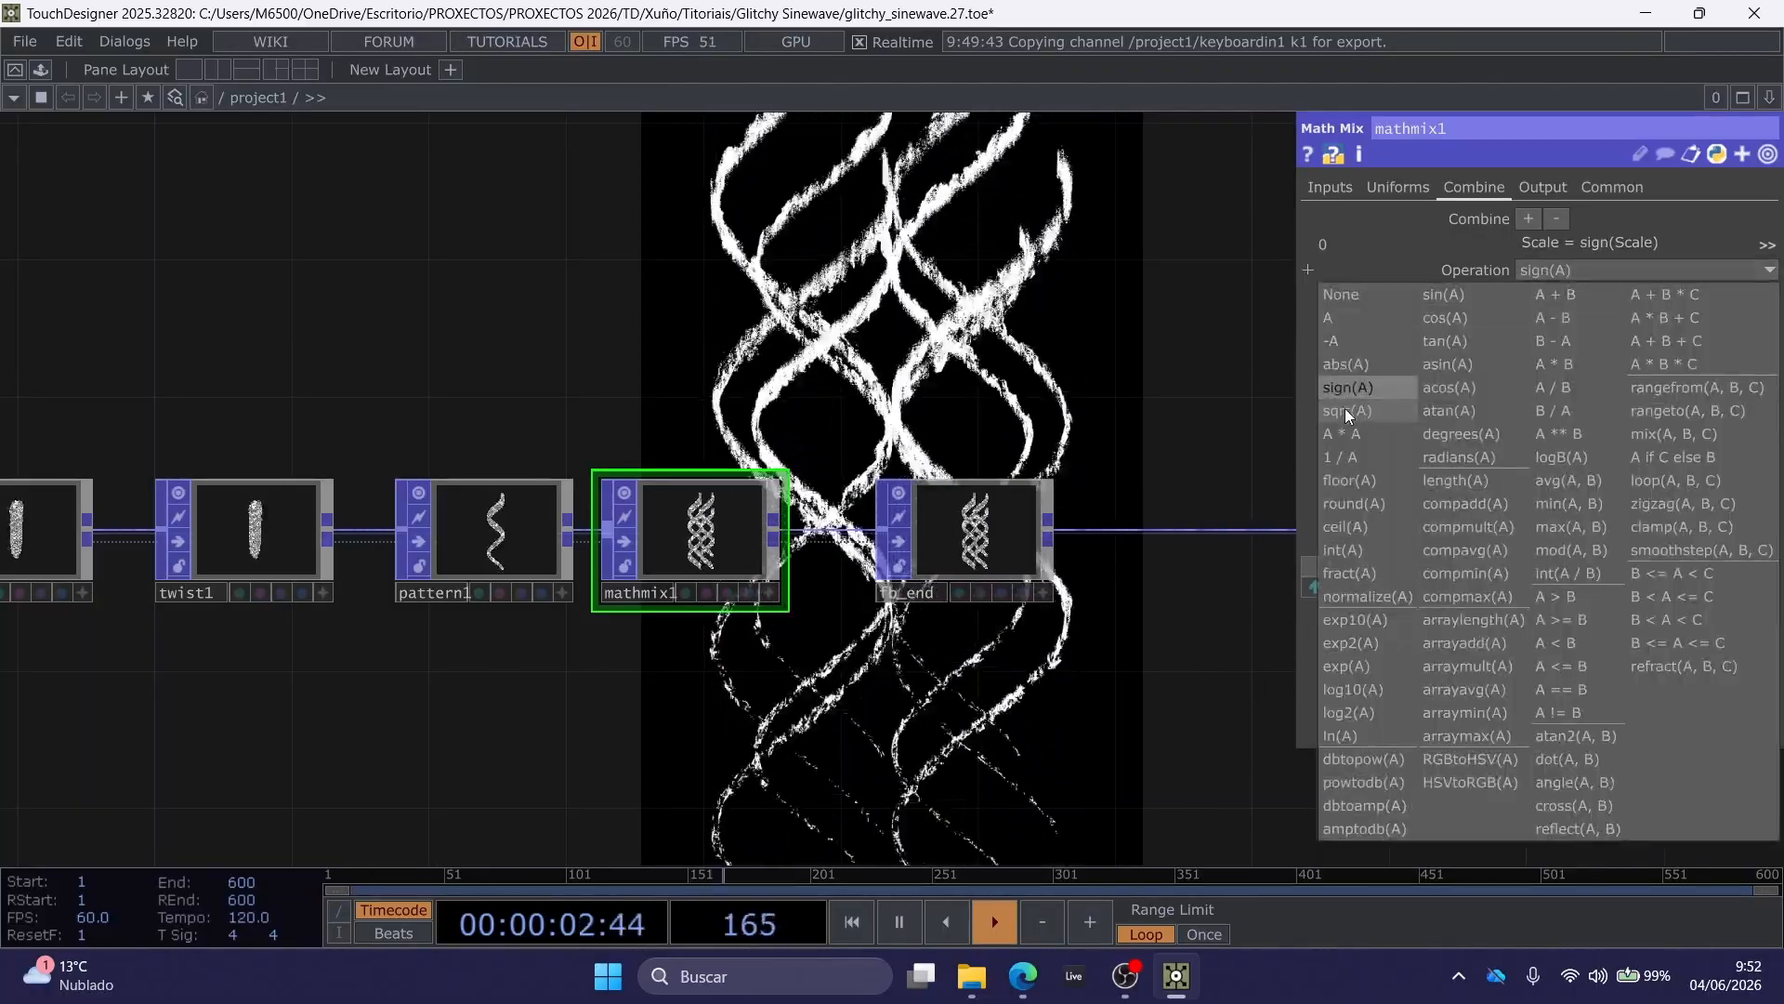
left_click(1347, 411)
left_click(1519, 270)
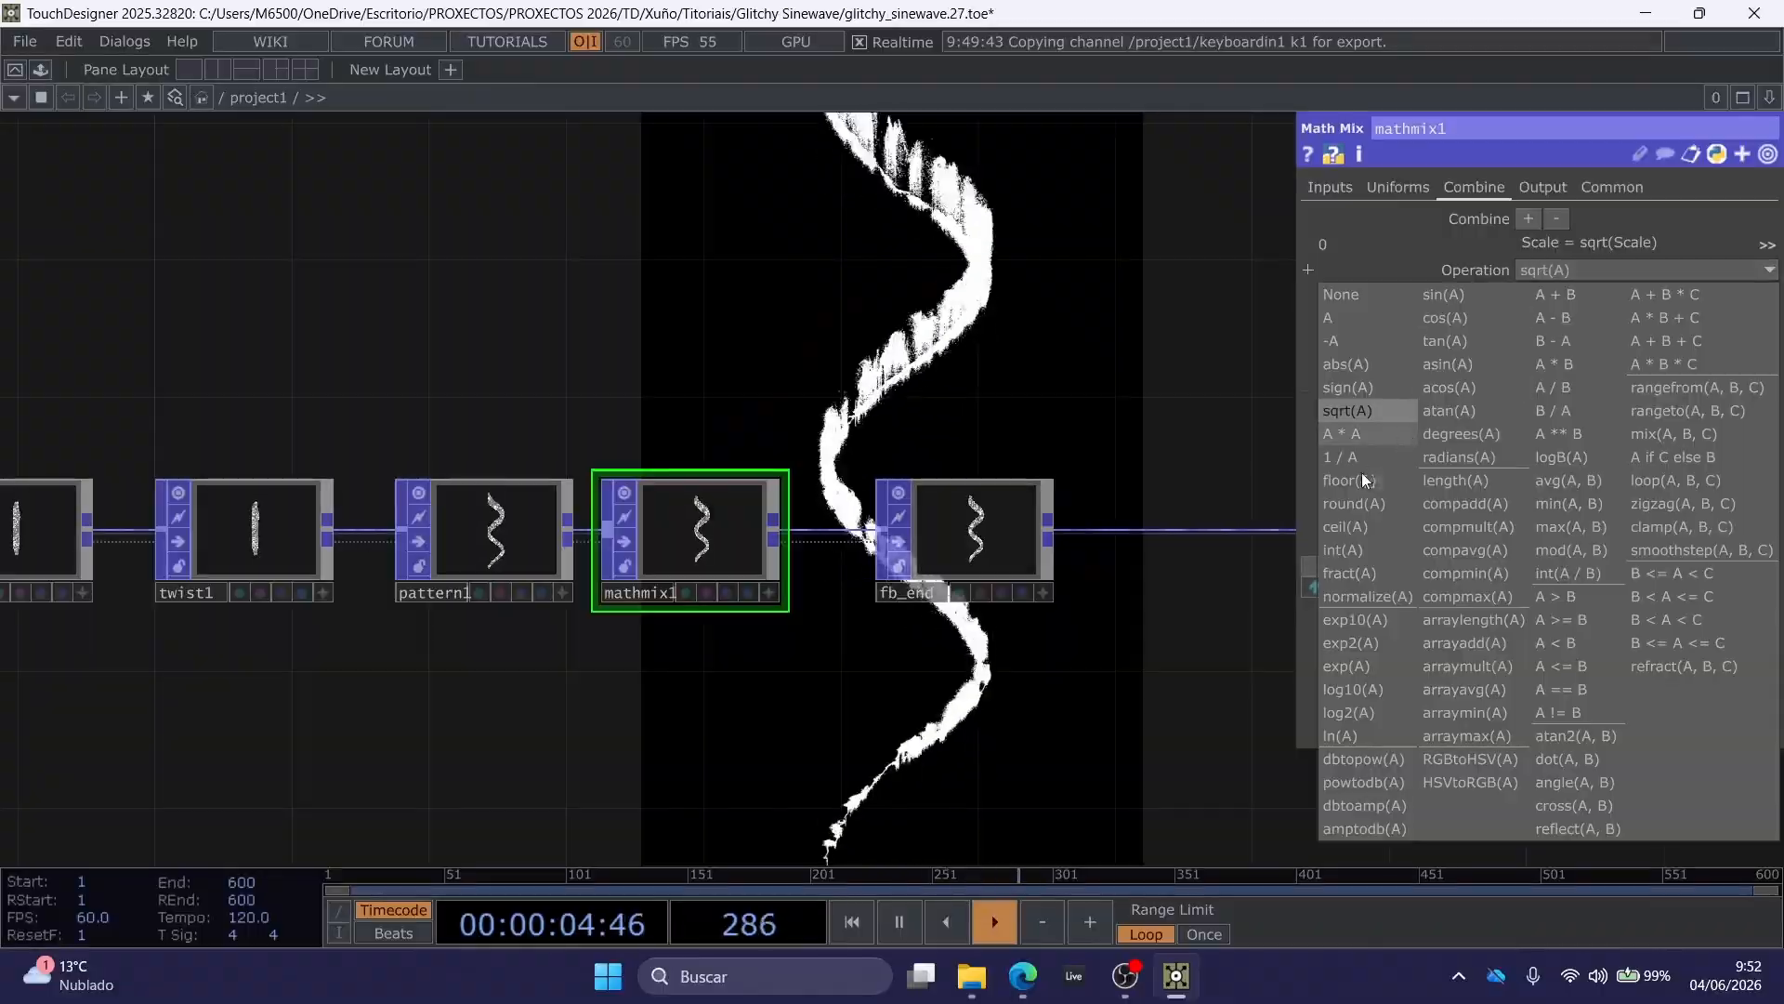
left_click(1344, 571)
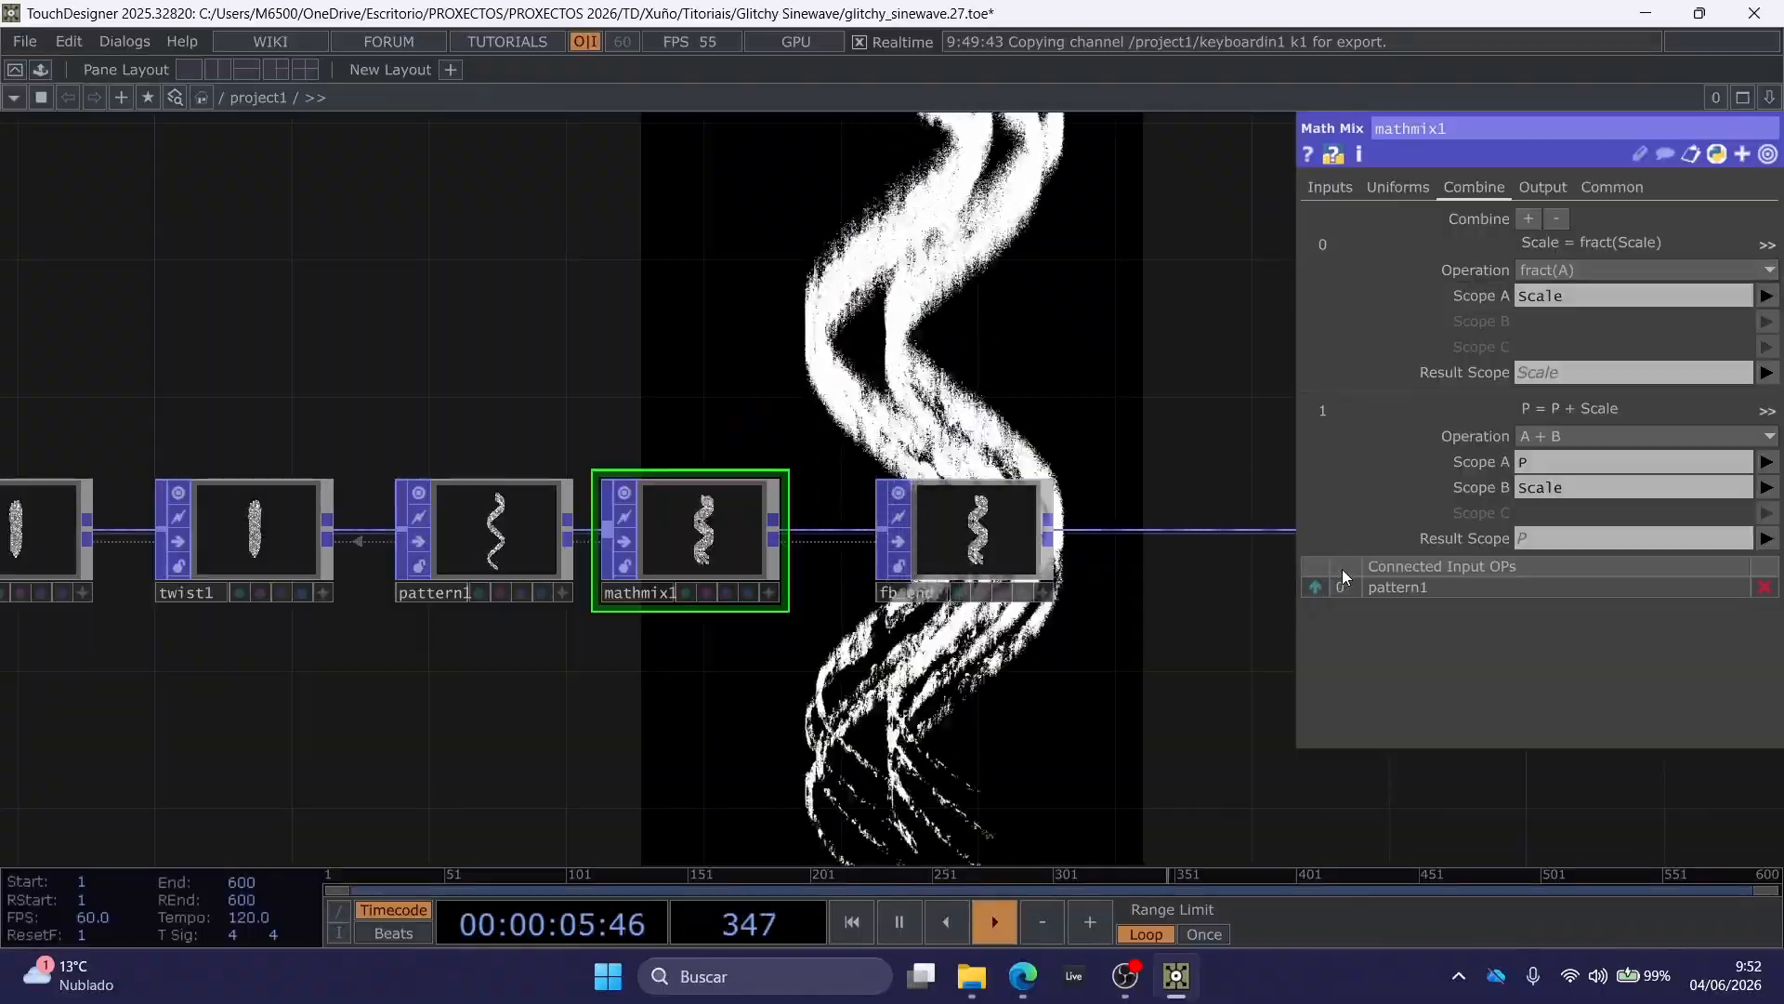
left_click(1531, 268)
left_click(1385, 589)
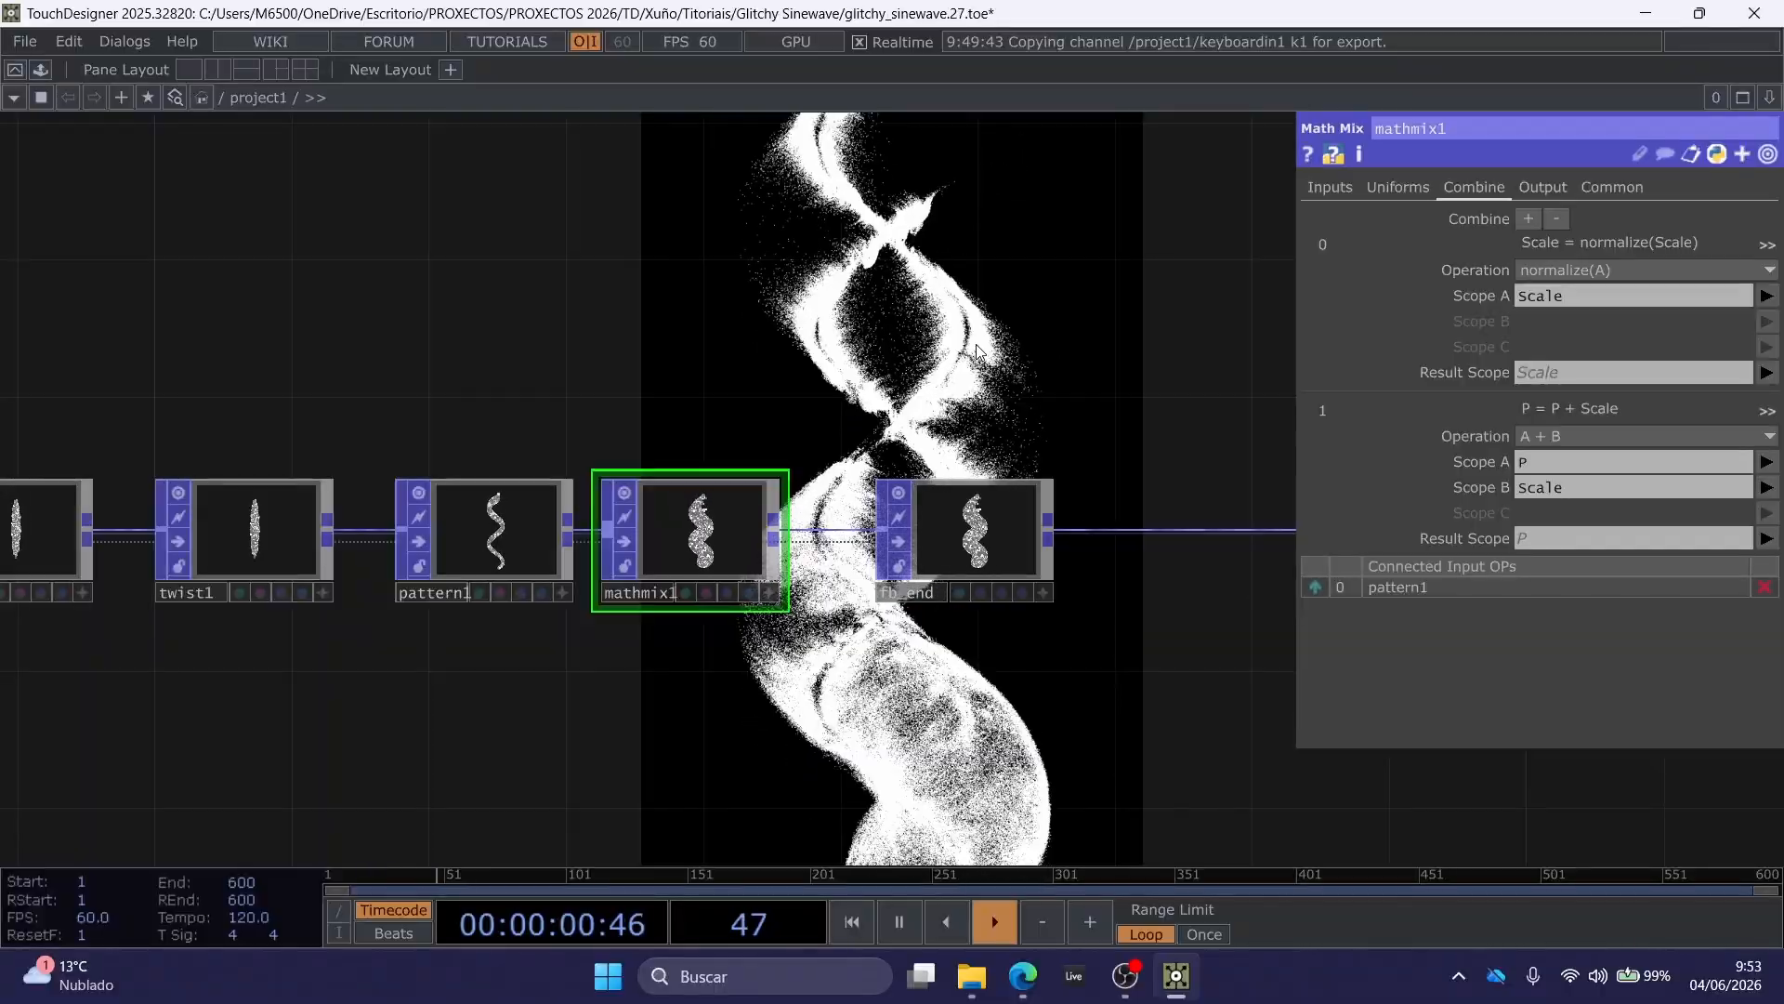
Undo the Math Mix operation changes back to abs(A).
key("ctrl+z")
key("ctrl+z")
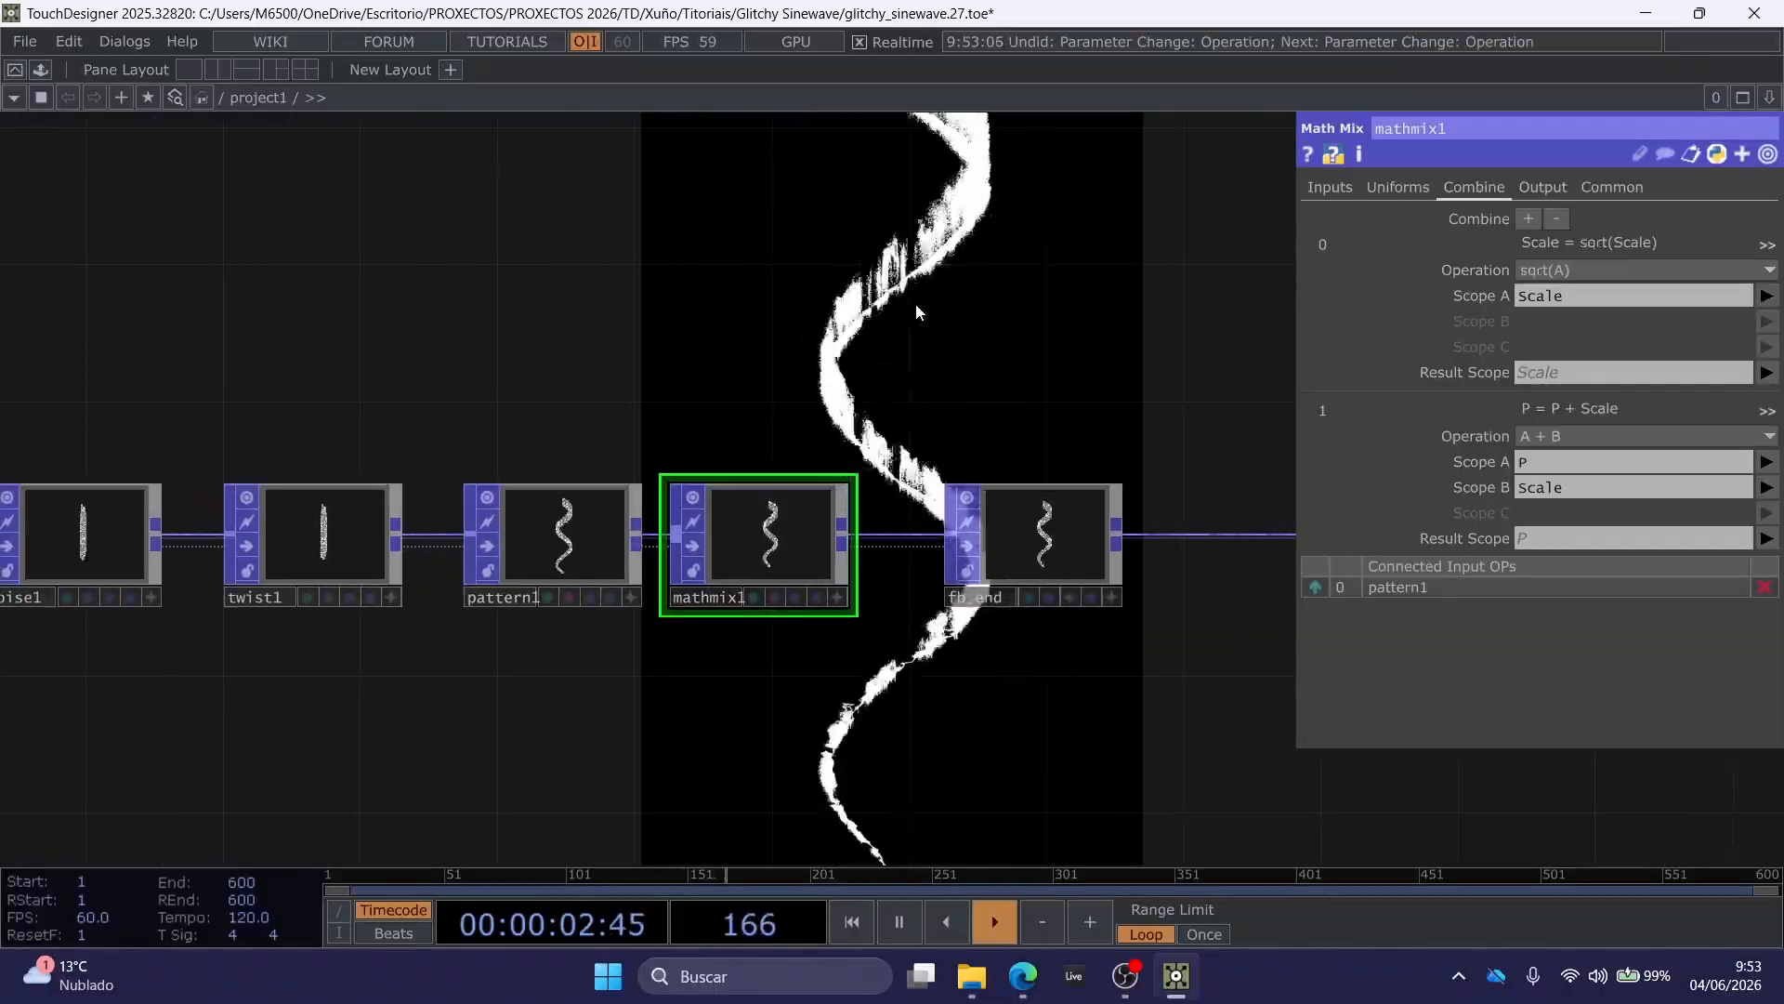
key("ctrl+z")
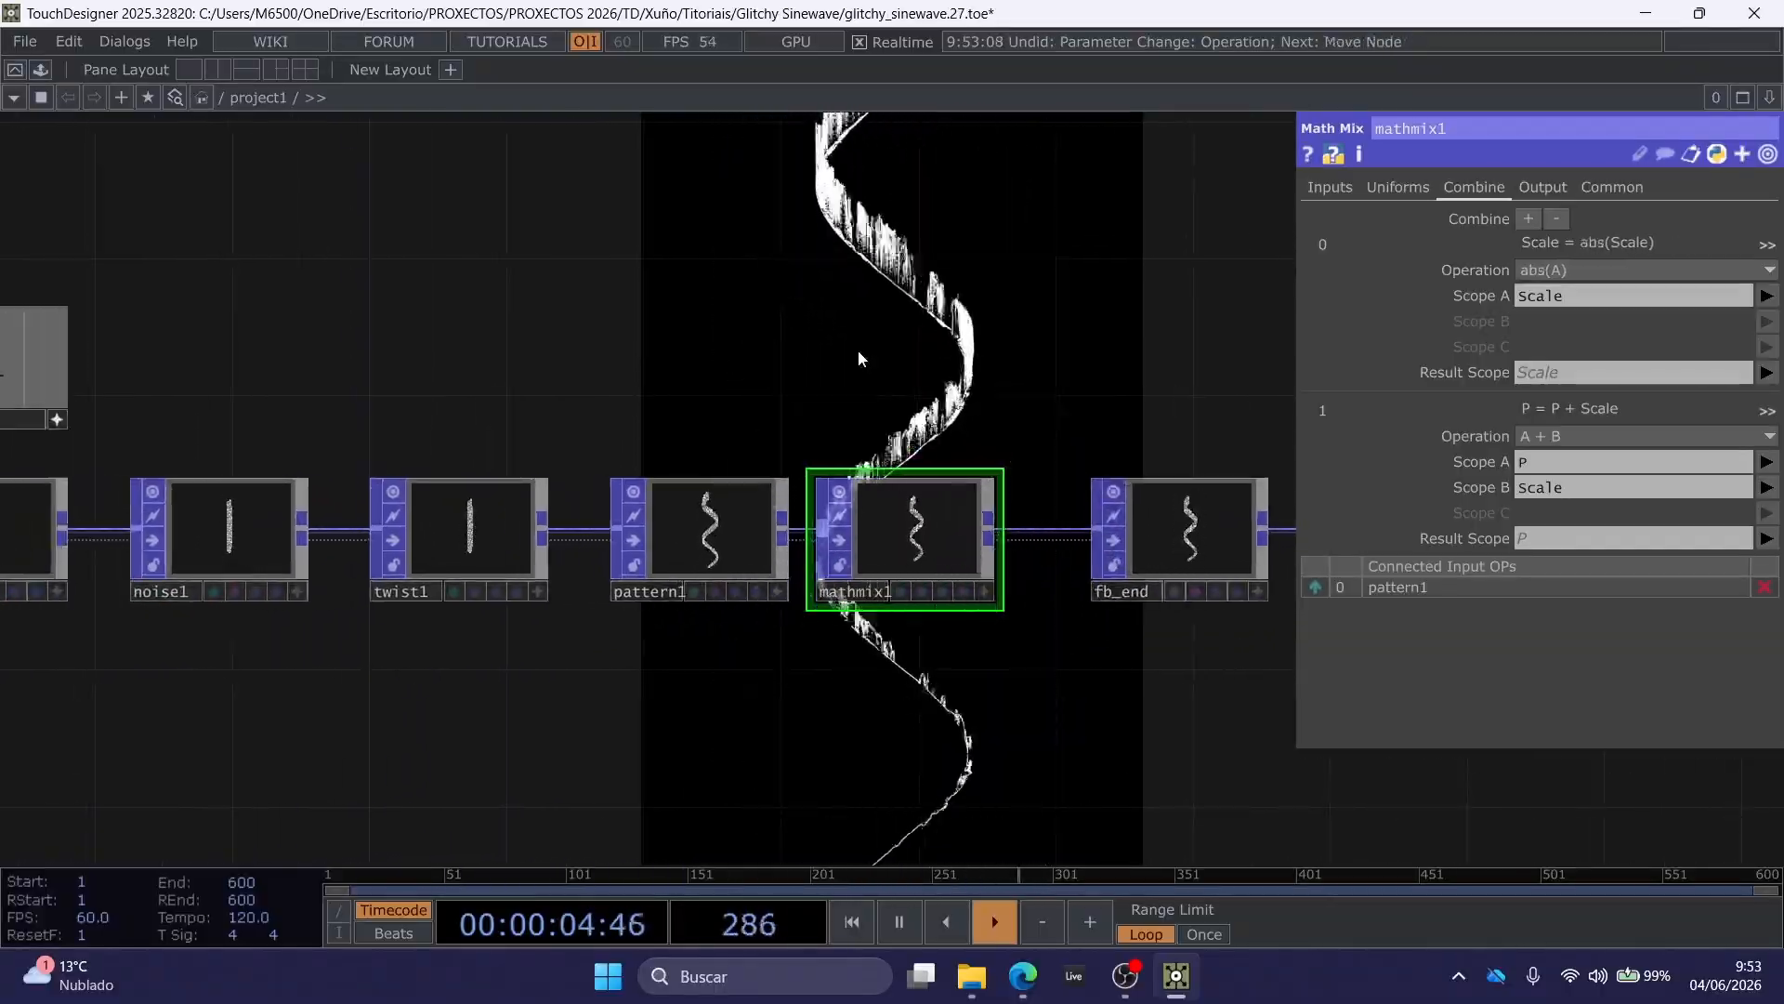
Colour the noise1 node red in the network.
left_click(320, 500)
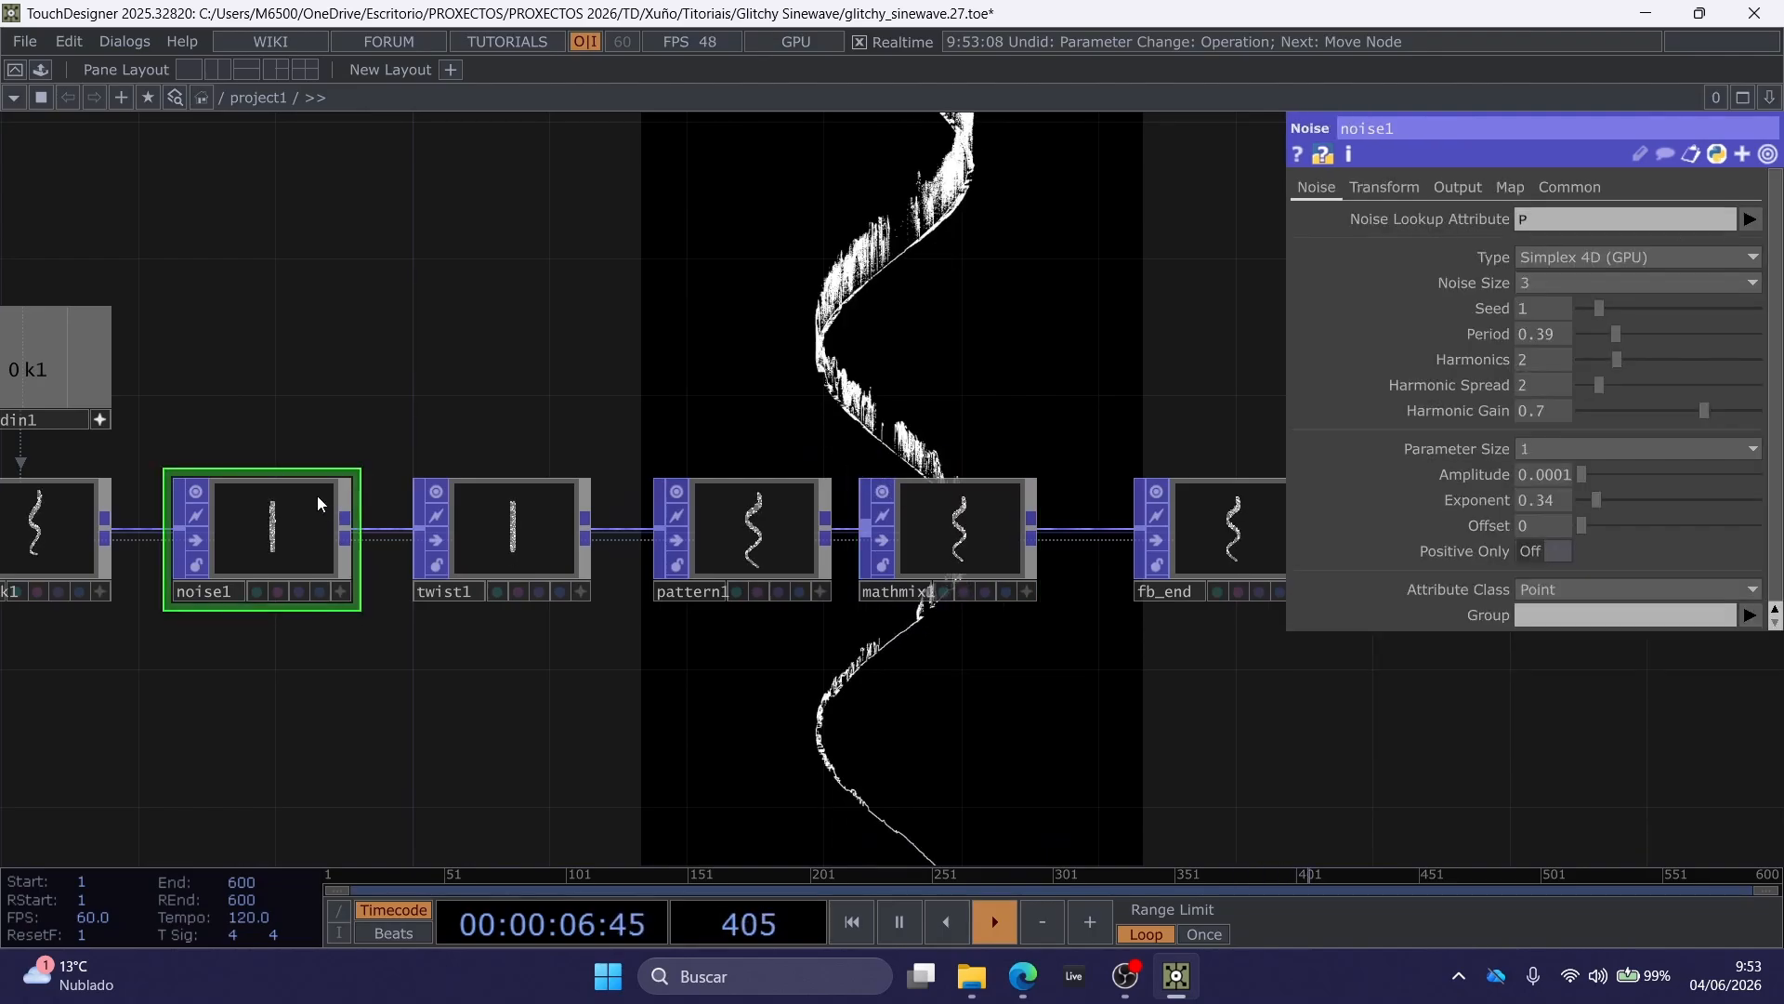
key("c")
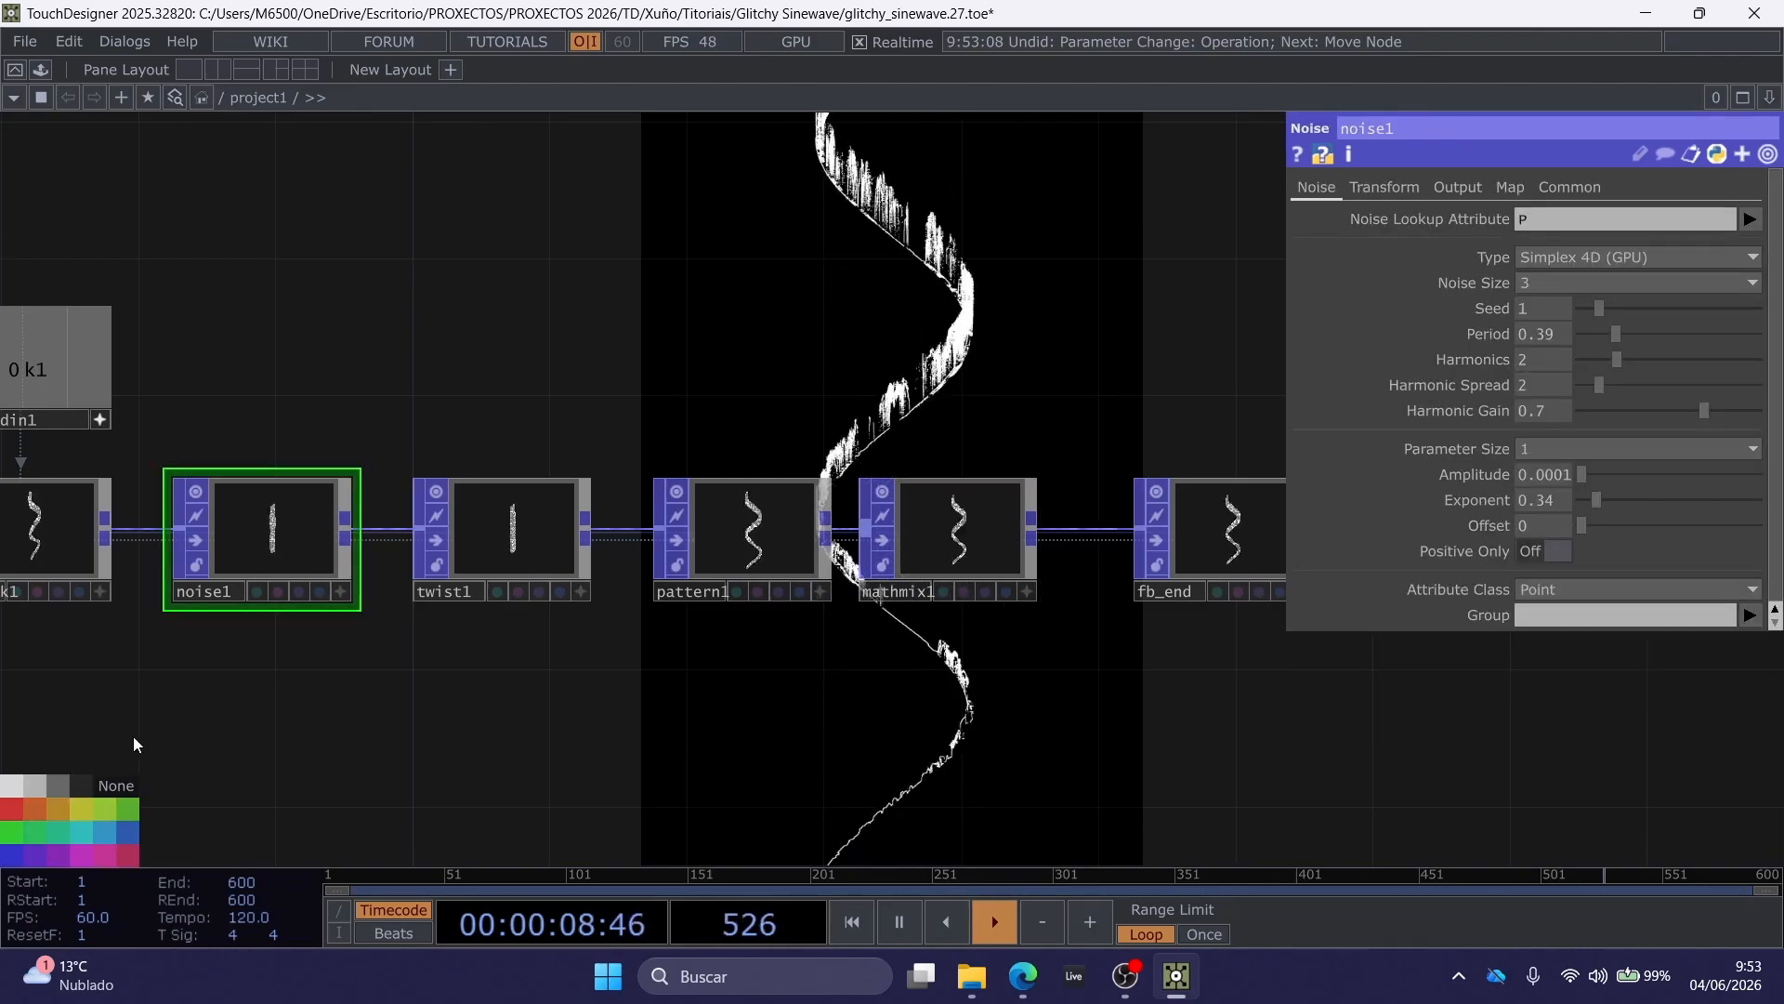
left_click_drag(278, 720, 400, 723)
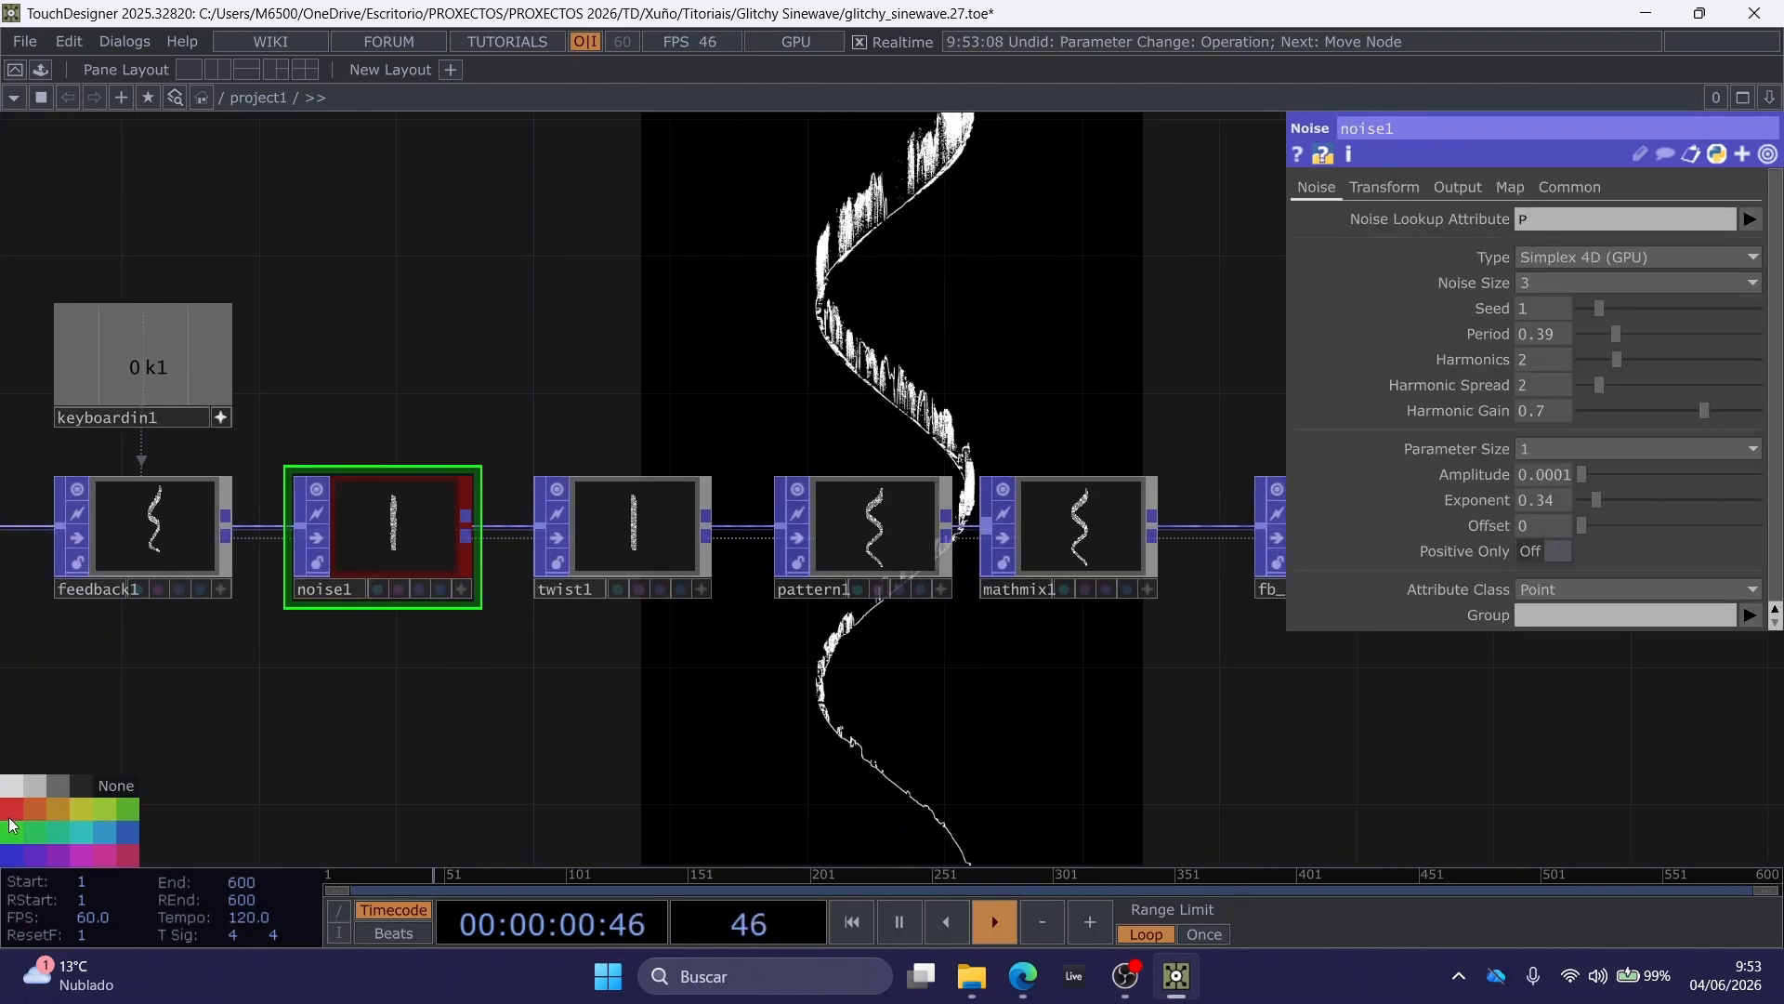
left_click_drag(644, 393, 568, 414)
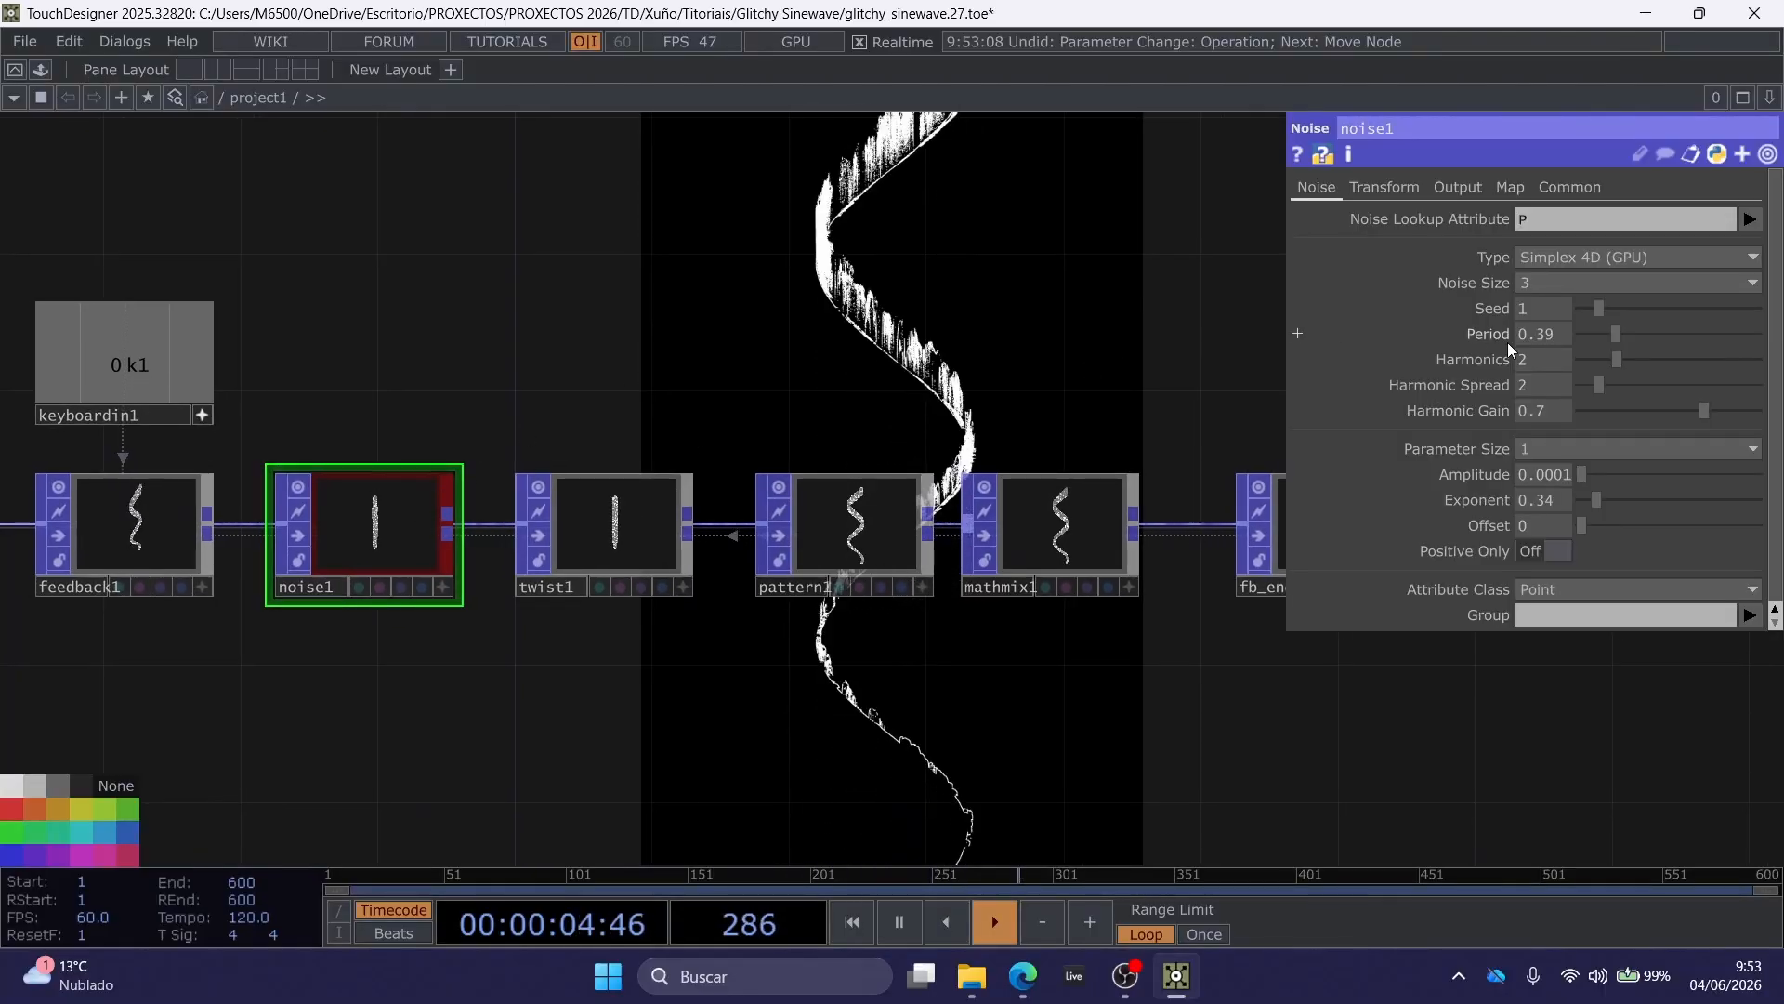
Try an exponent of 0.84 on the red Noise POP and undo the change.
mouse_move(1607, 500)
left_mouse_down()
mouse_move(1636, 502)
mouse_move(1621, 498)
left_mouse_up()
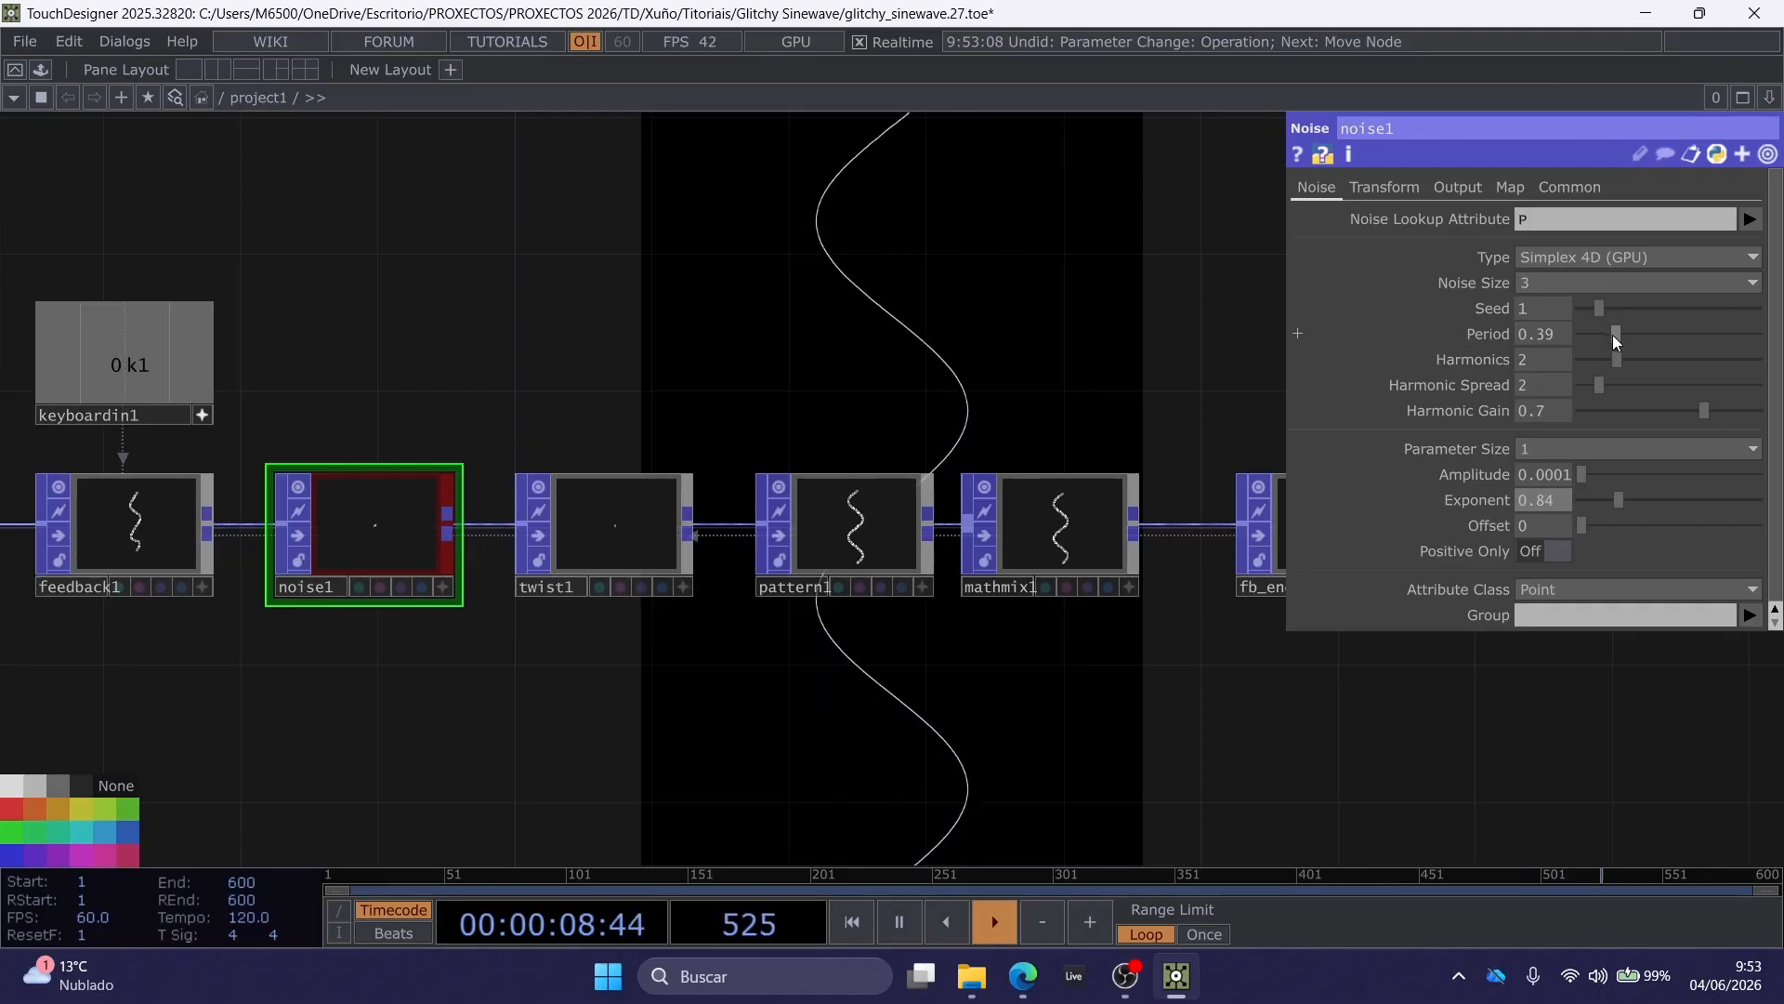
key("ctrl+z")
key("ctrl+z")
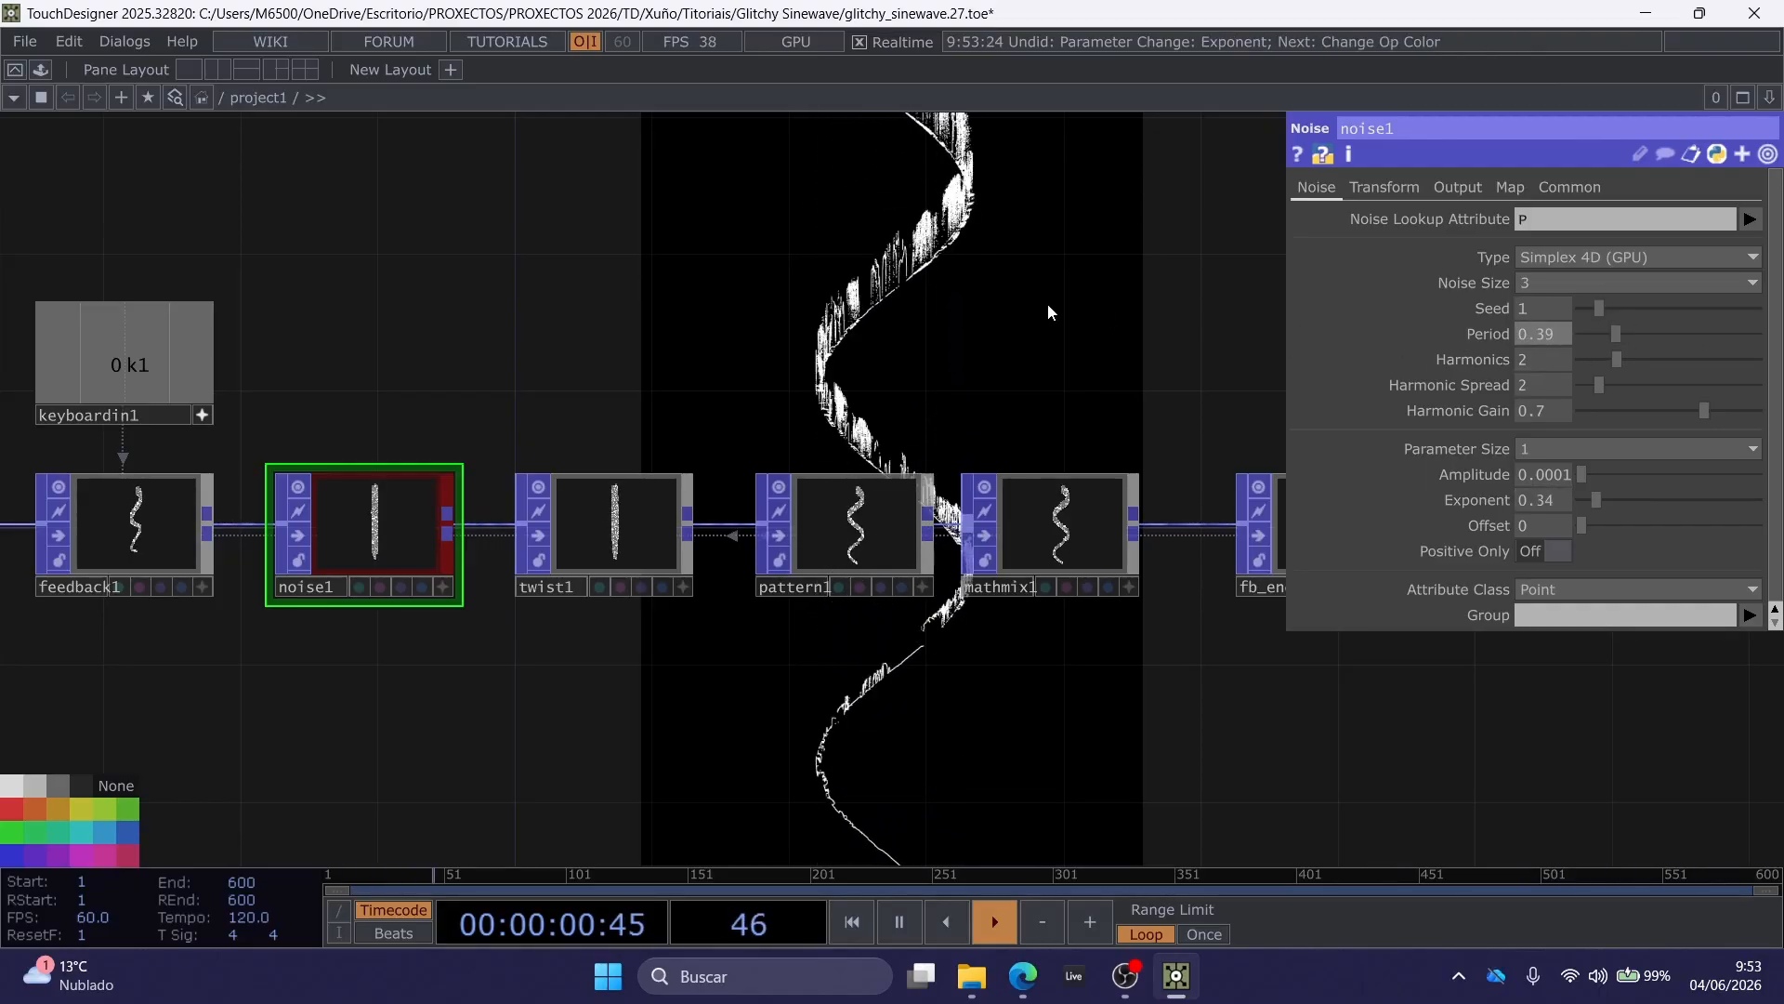
Insert a second Noise POP on the connection between fb_end and null1.
left_click_drag(839, 311, 782, 334)
scroll(641, 331, "down", 3)
scroll(782, 335, "down", 3)
left_click_drag(1048, 474, 859, 422)
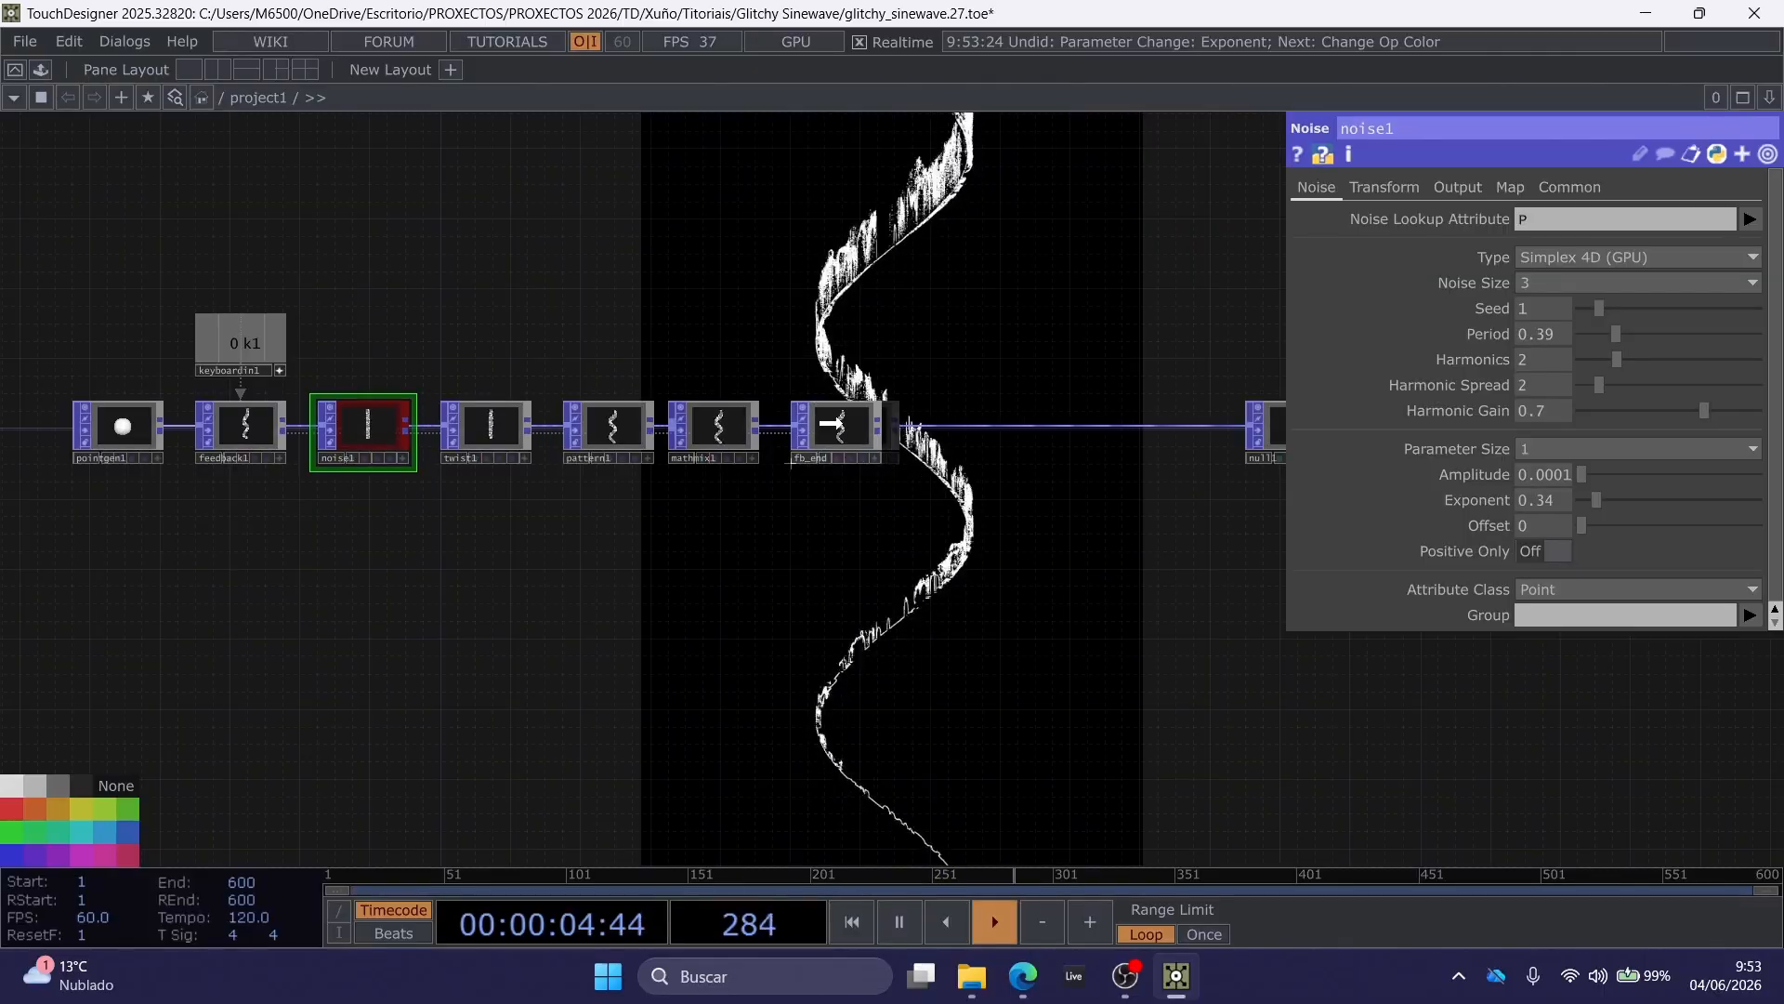
left_click_drag(880, 344, 638, 337)
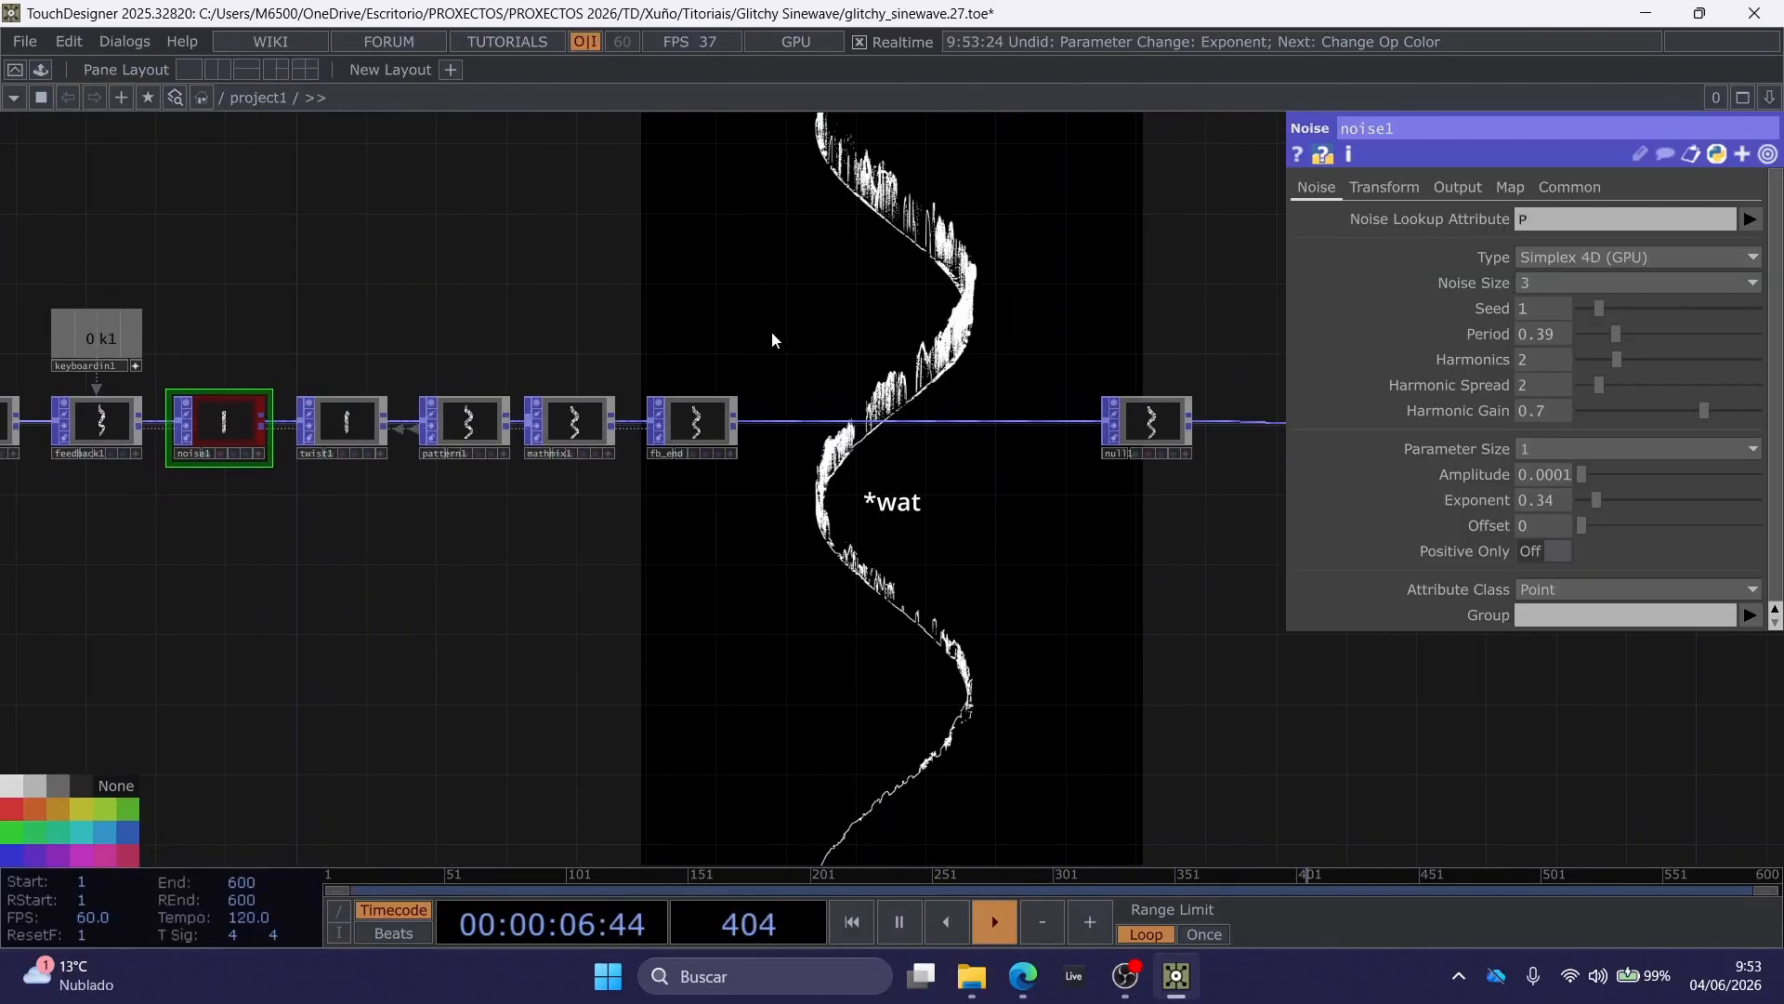
scroll(771, 331, "up", 3)
left_click_drag(789, 349, 569, 365)
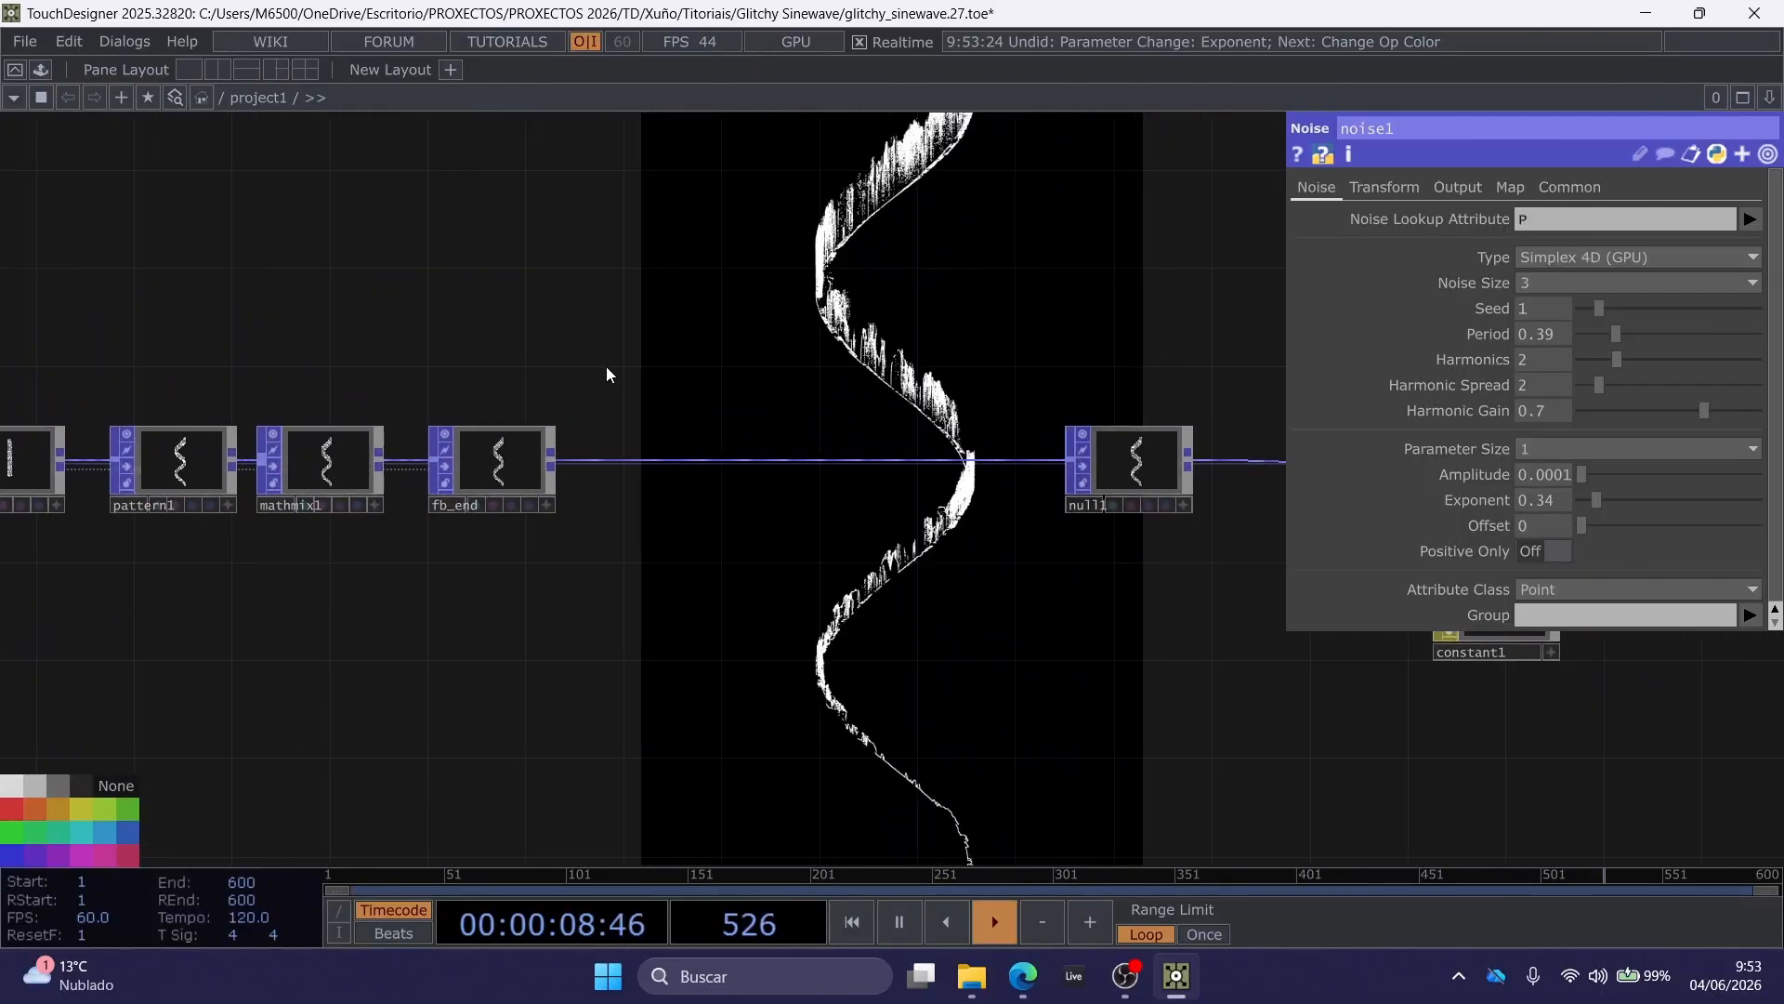
right_click(616, 460)
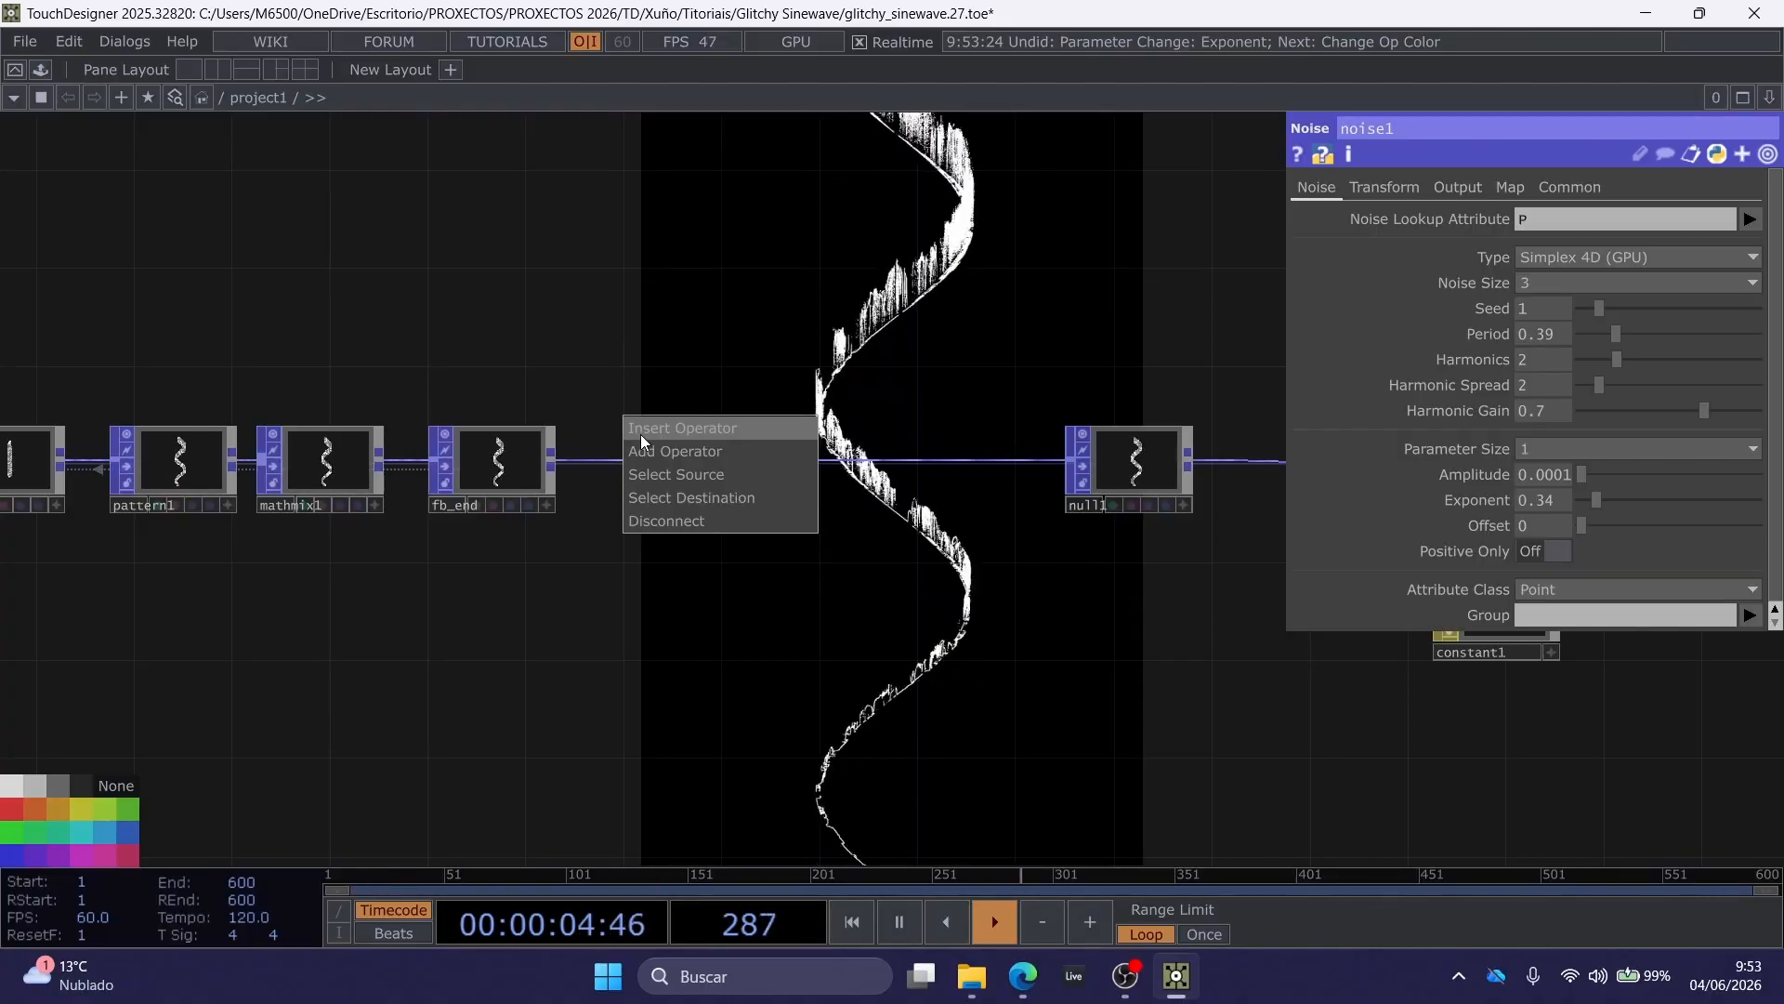
left_click(640, 433)
type("n")
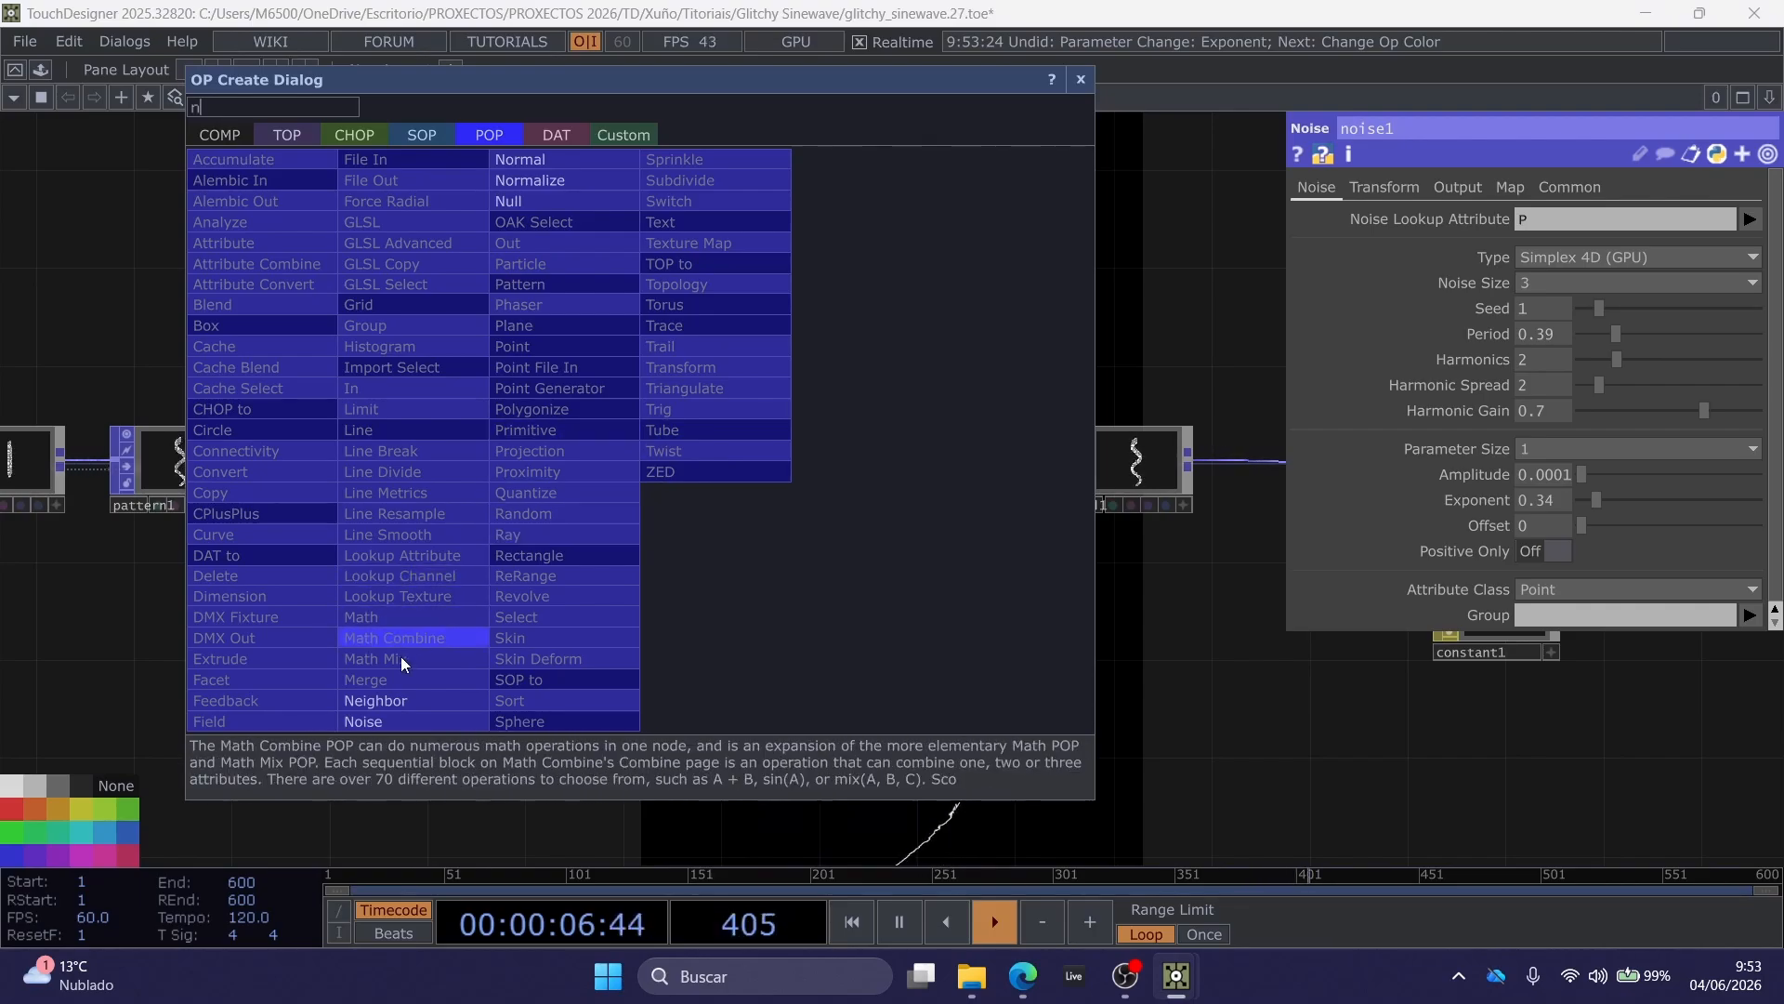
left_click(385, 719)
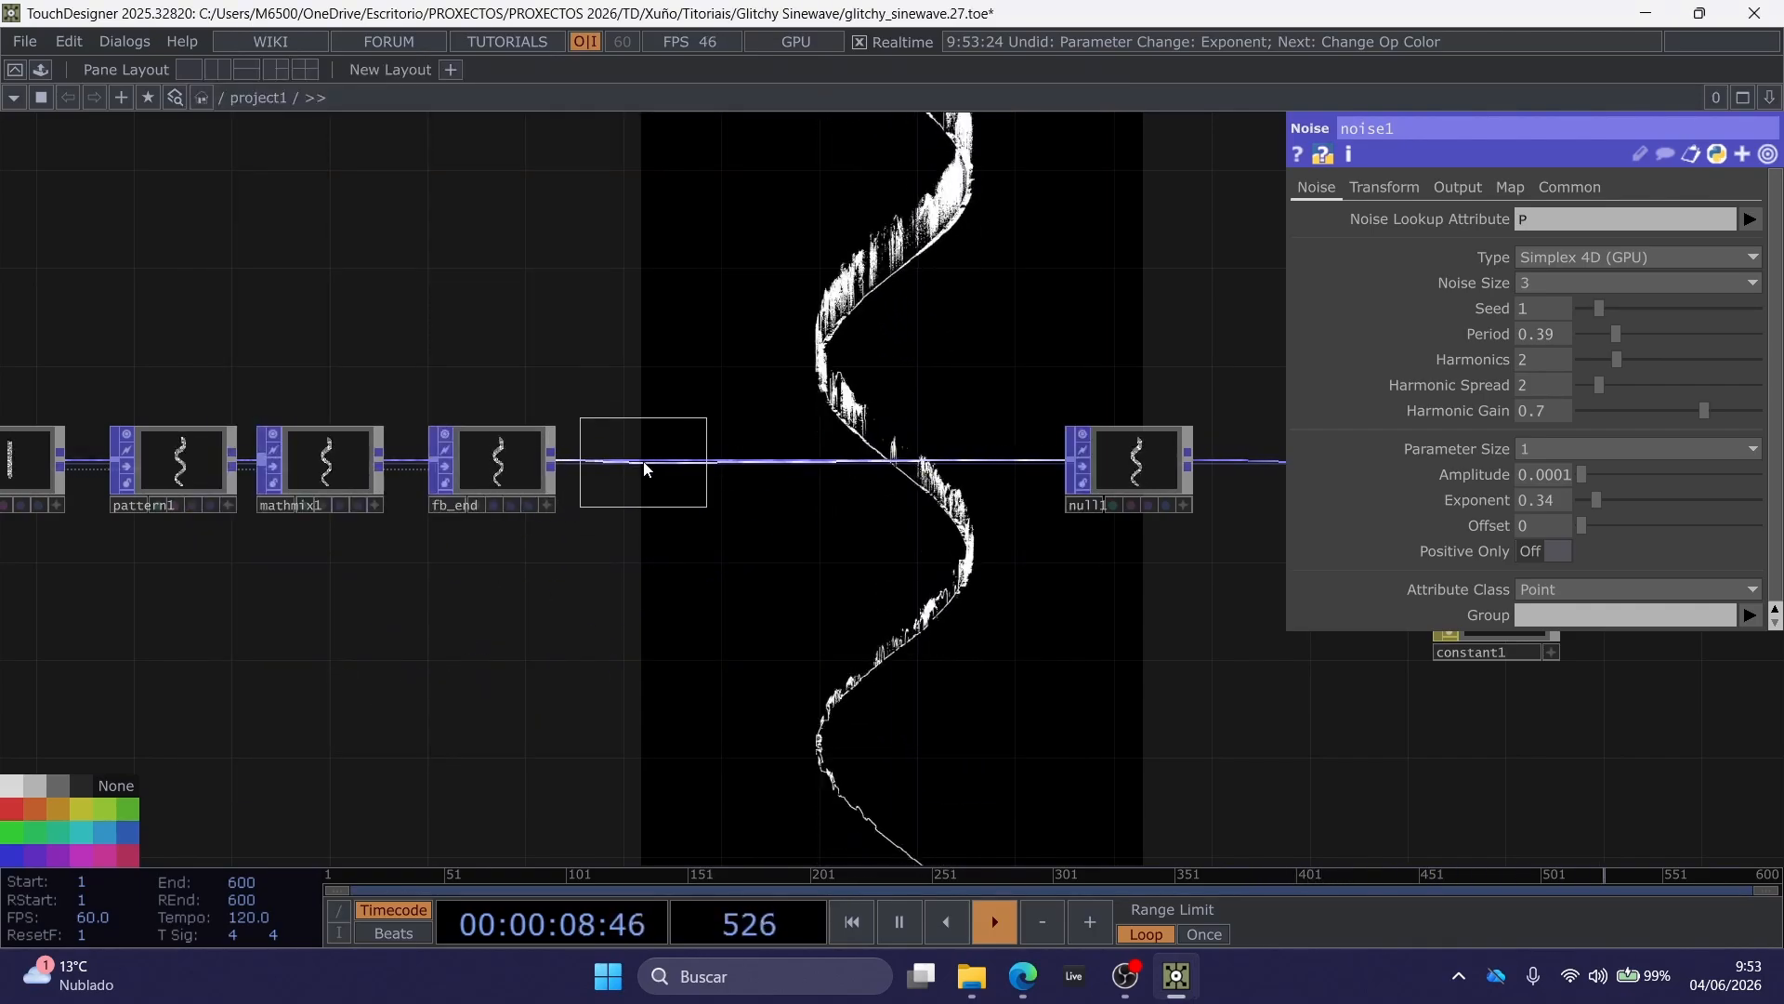
left_click(642, 459)
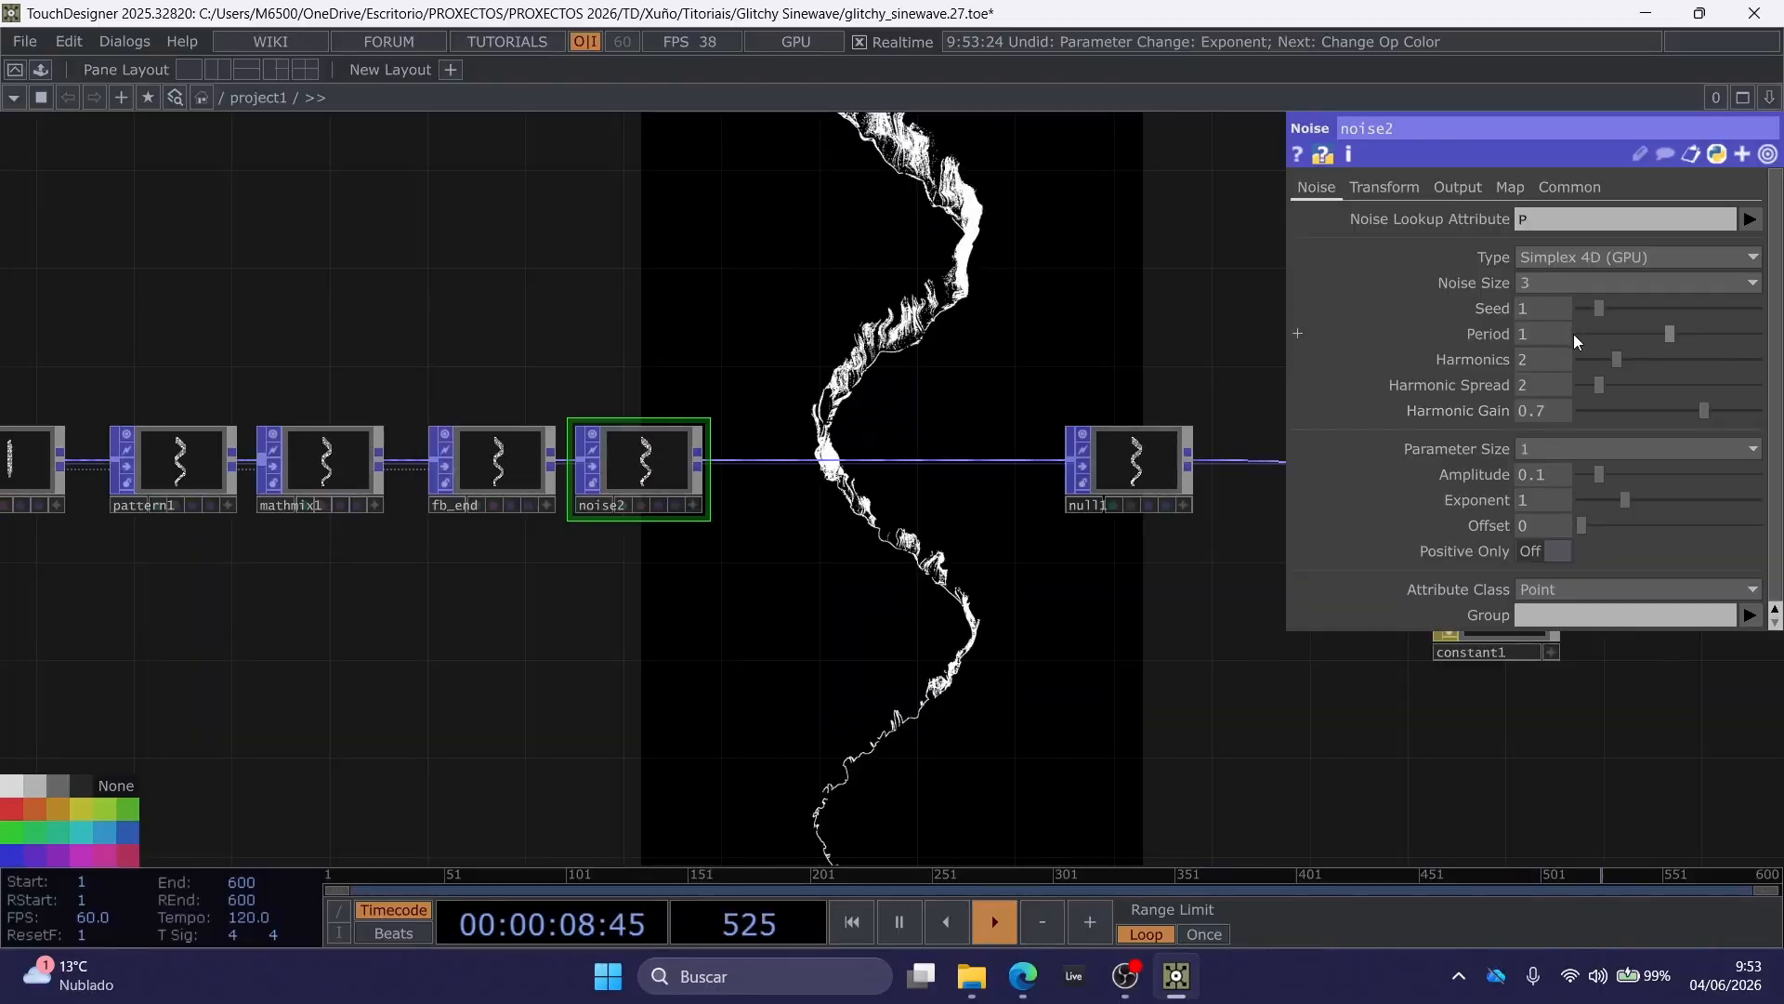
Configure the new Noise POP with a period of 0.3, an exponent of 4 and an amplitude of 1.
type("0.3")
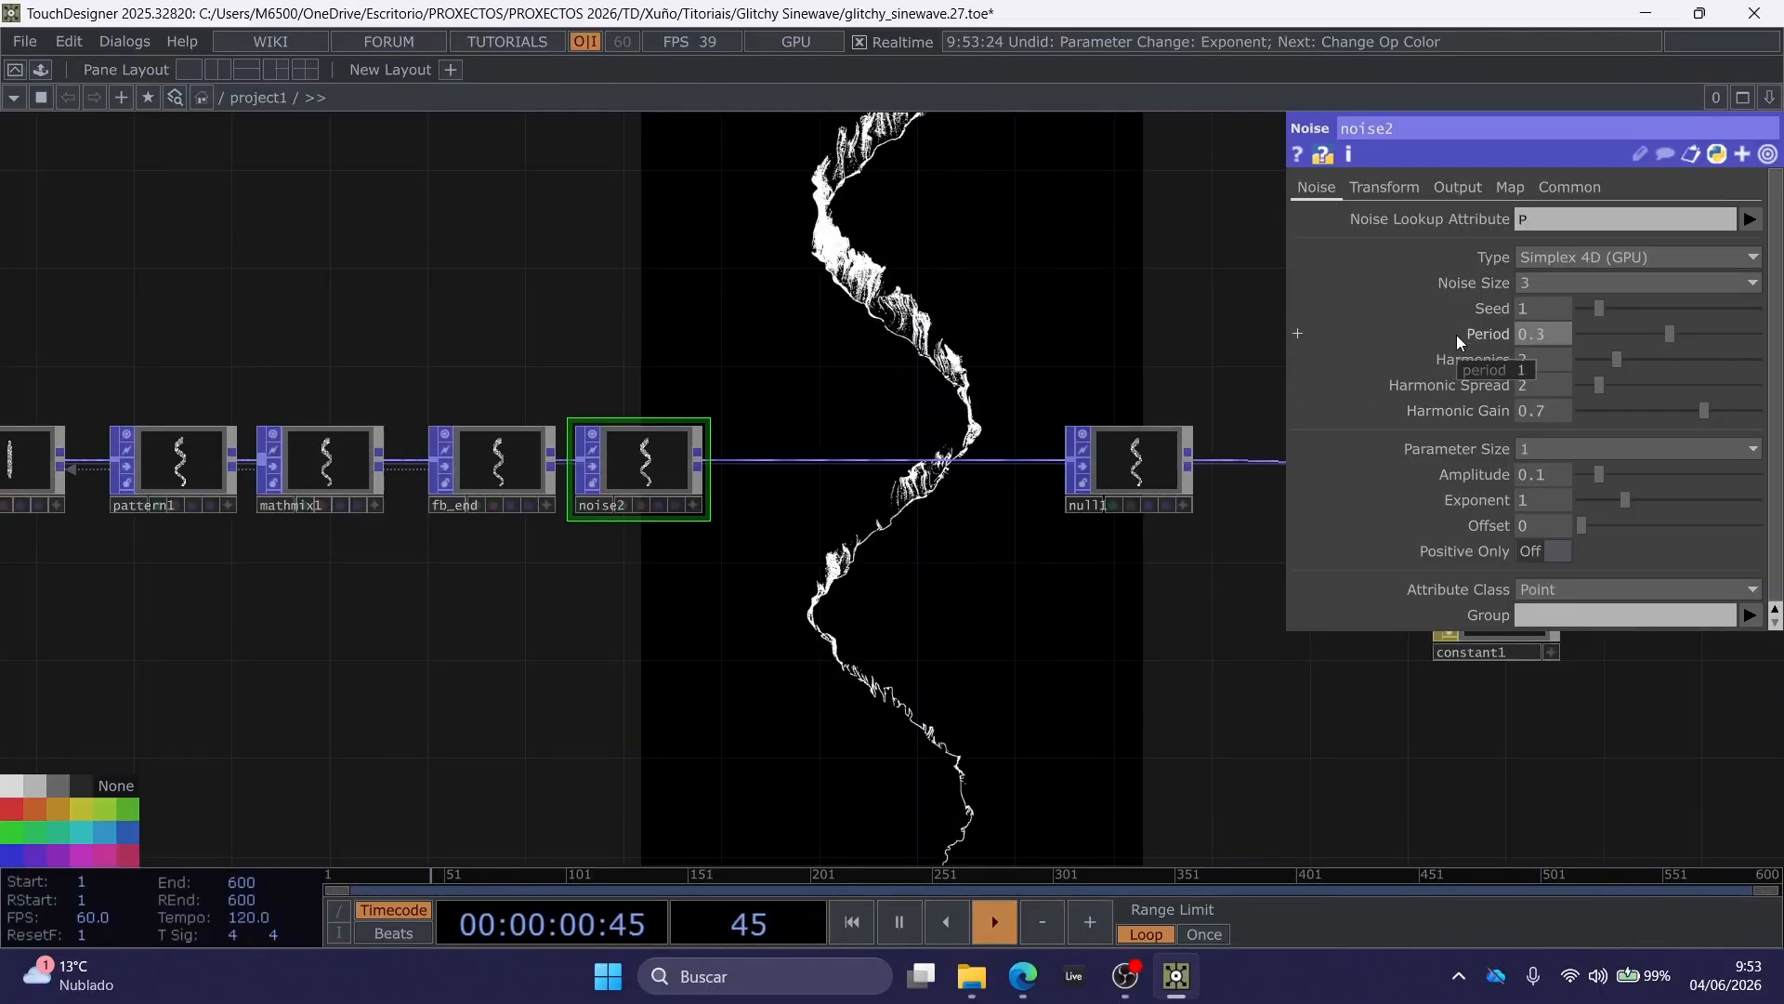
key("Return")
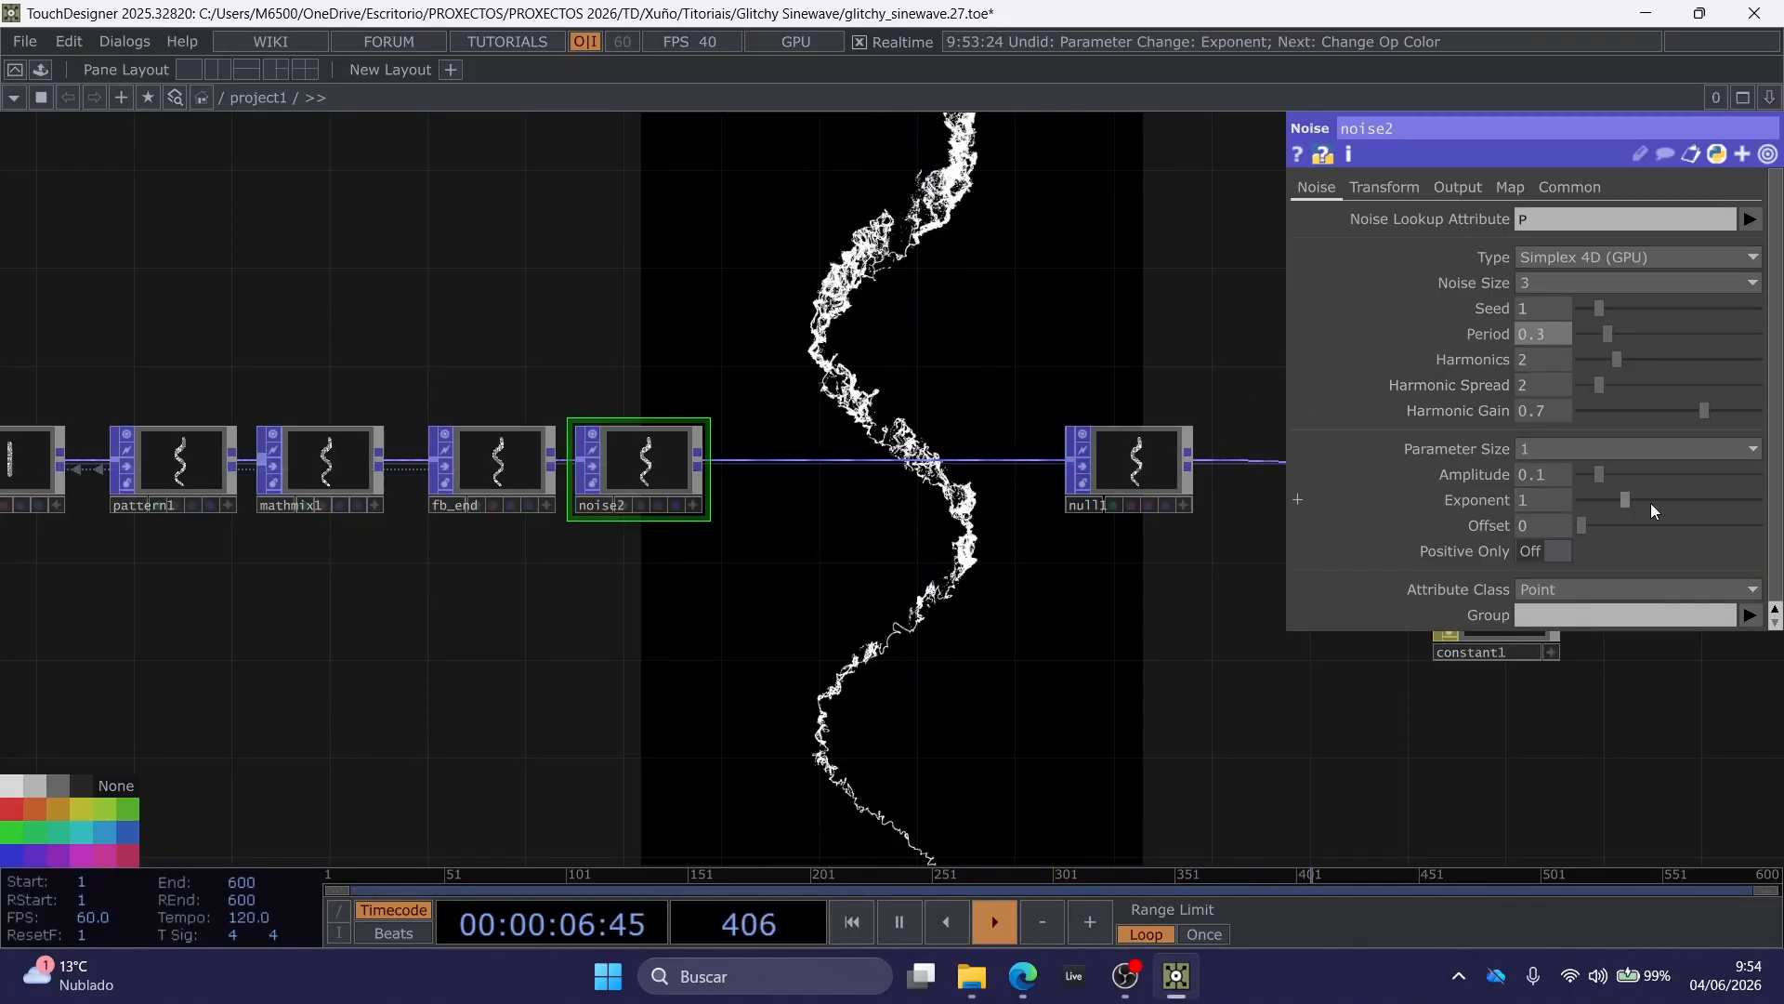
left_click_drag(1650, 504, 1758, 502)
left_click(1559, 476)
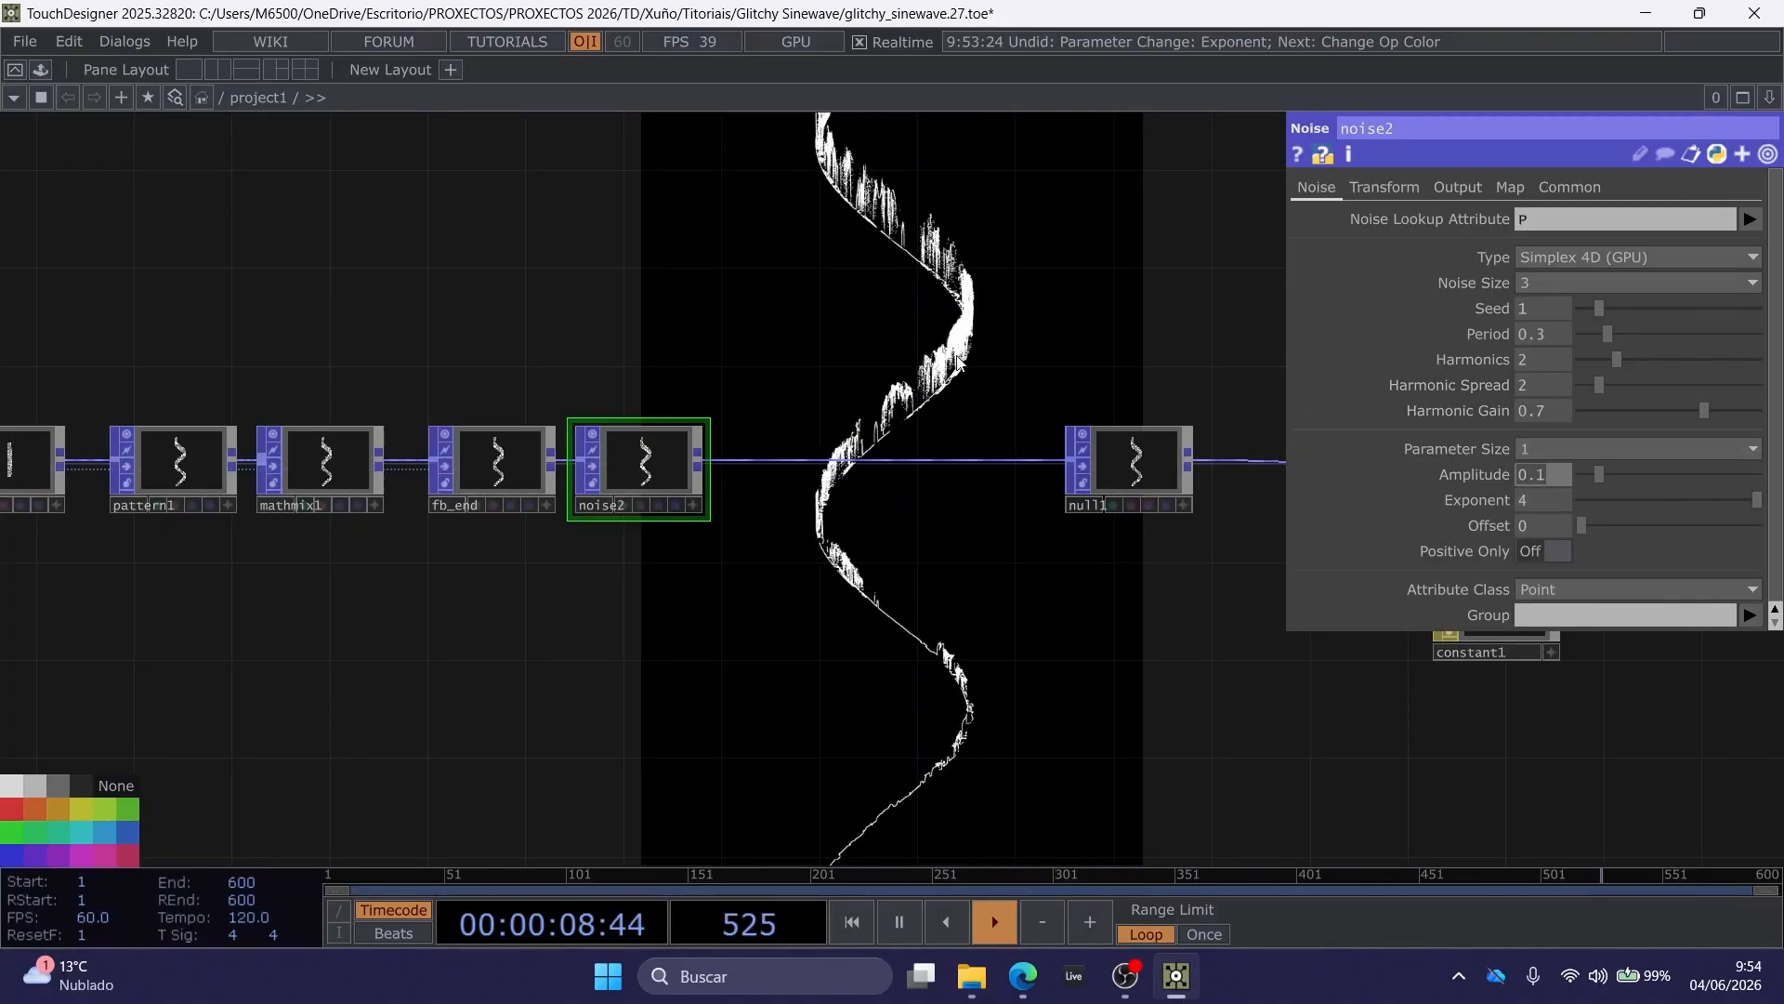
type("1")
key("Return")
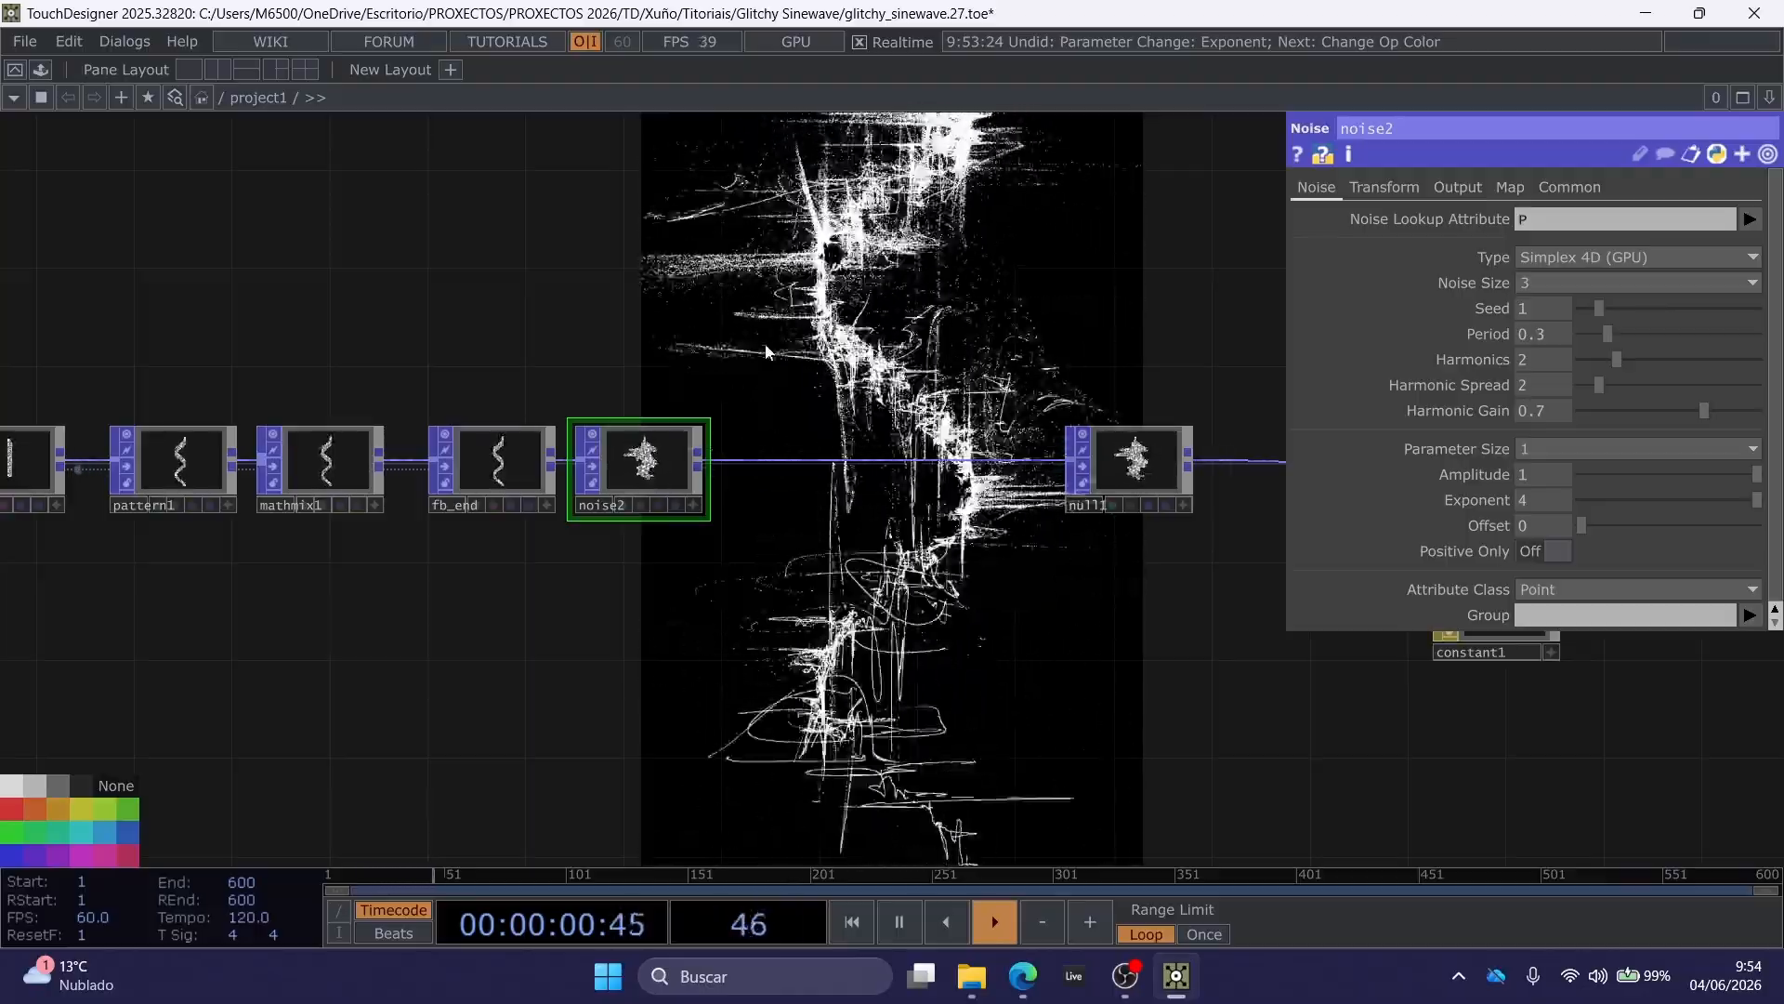
left_click_drag(769, 353, 840, 369)
scroll(808, 390, "up", 1)
scroll(809, 390, "up", 3)
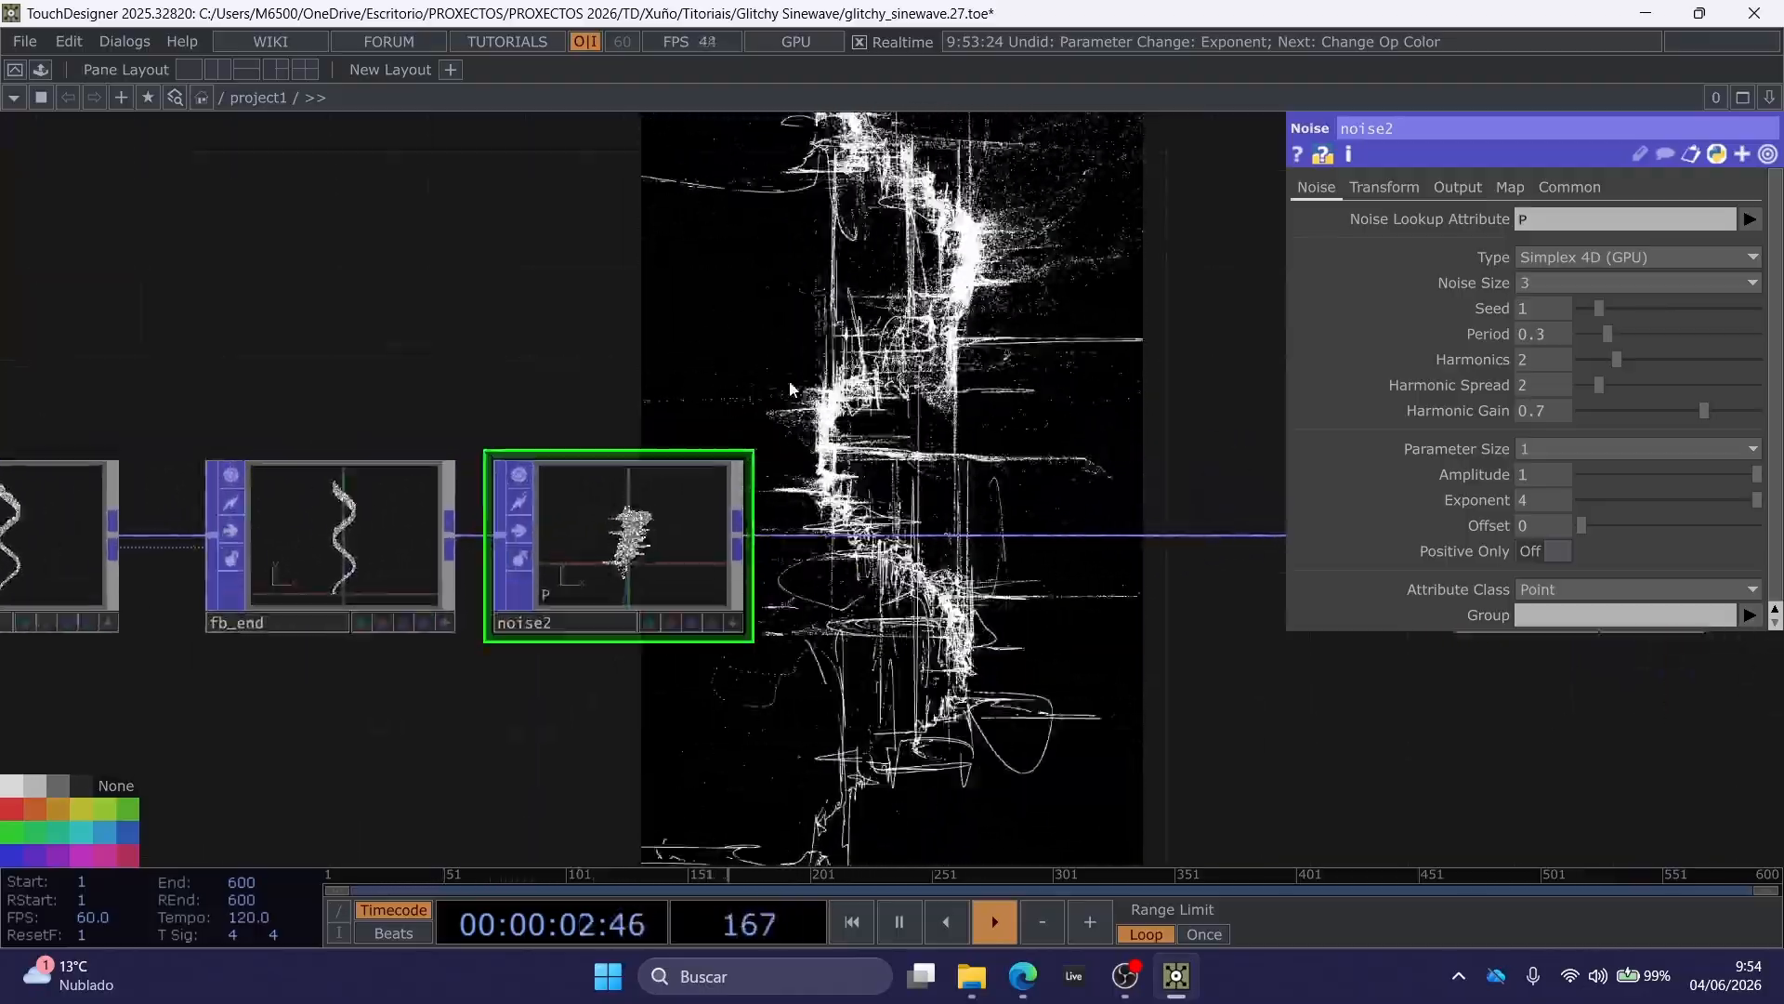
scroll(789, 381, "down", 4)
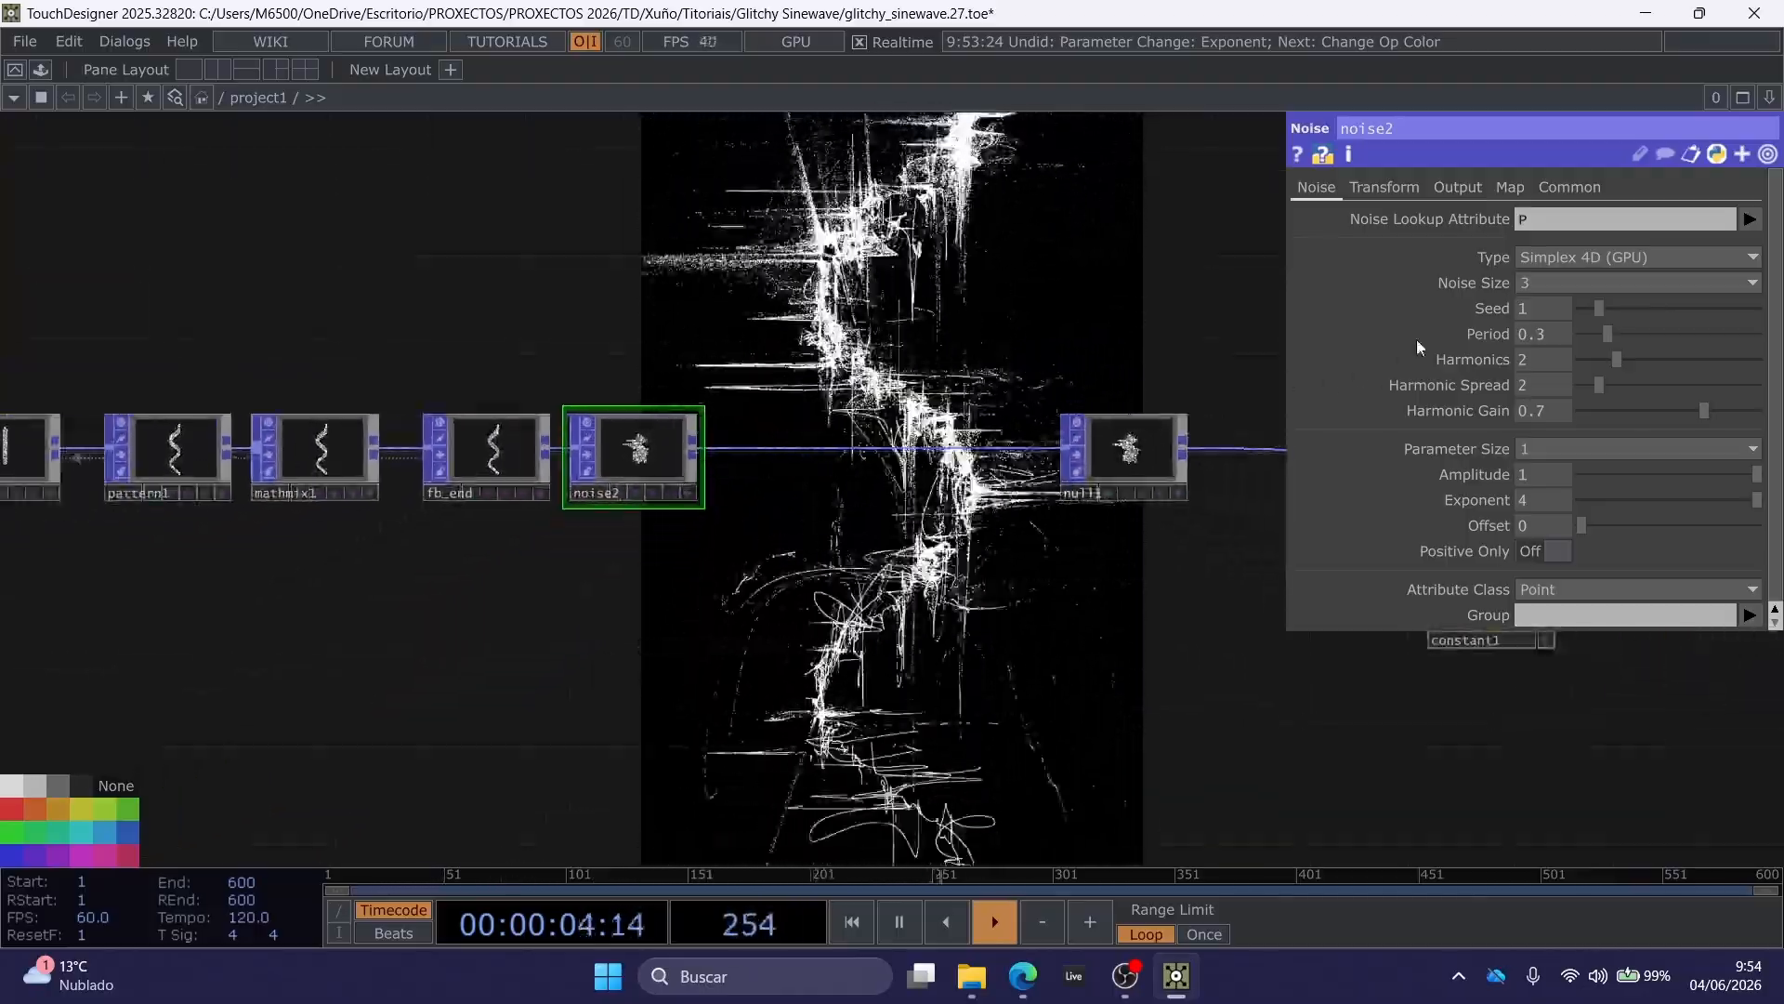
Output the second Noise POP's noise to an attribute named Scale and set its combine operation to None.
left_click(1452, 187)
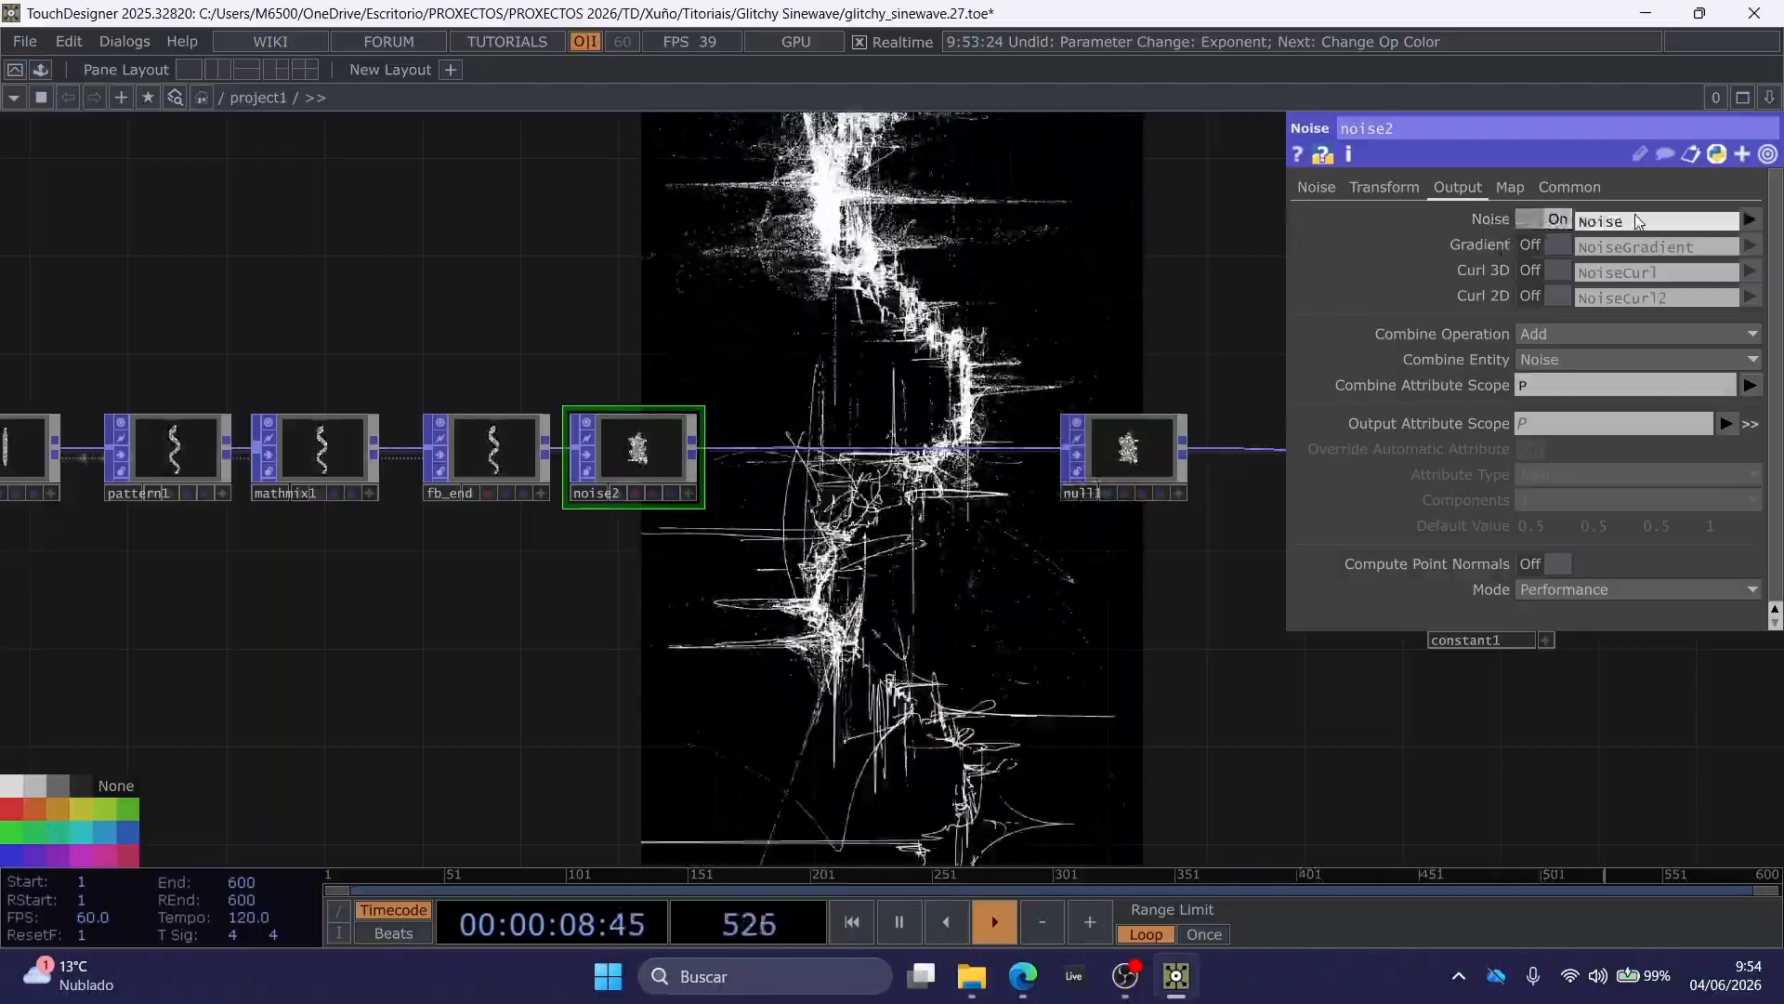
left_click(1550, 220)
type("Scale")
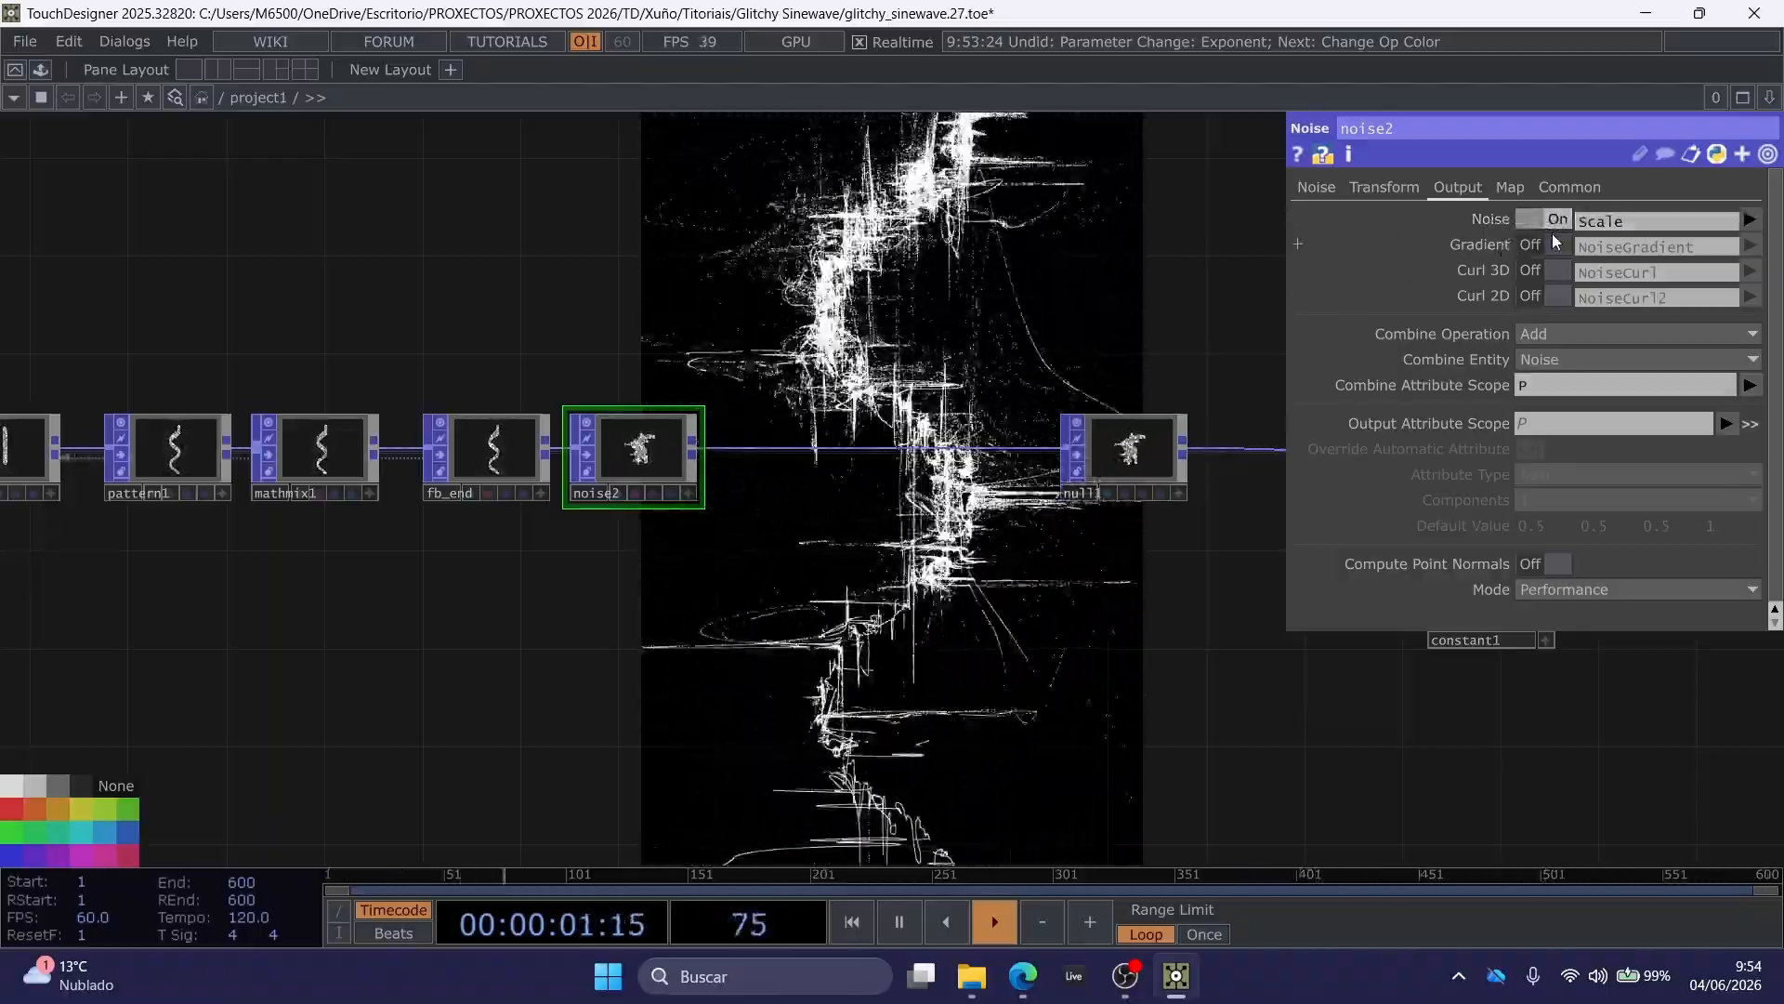
key("Return")
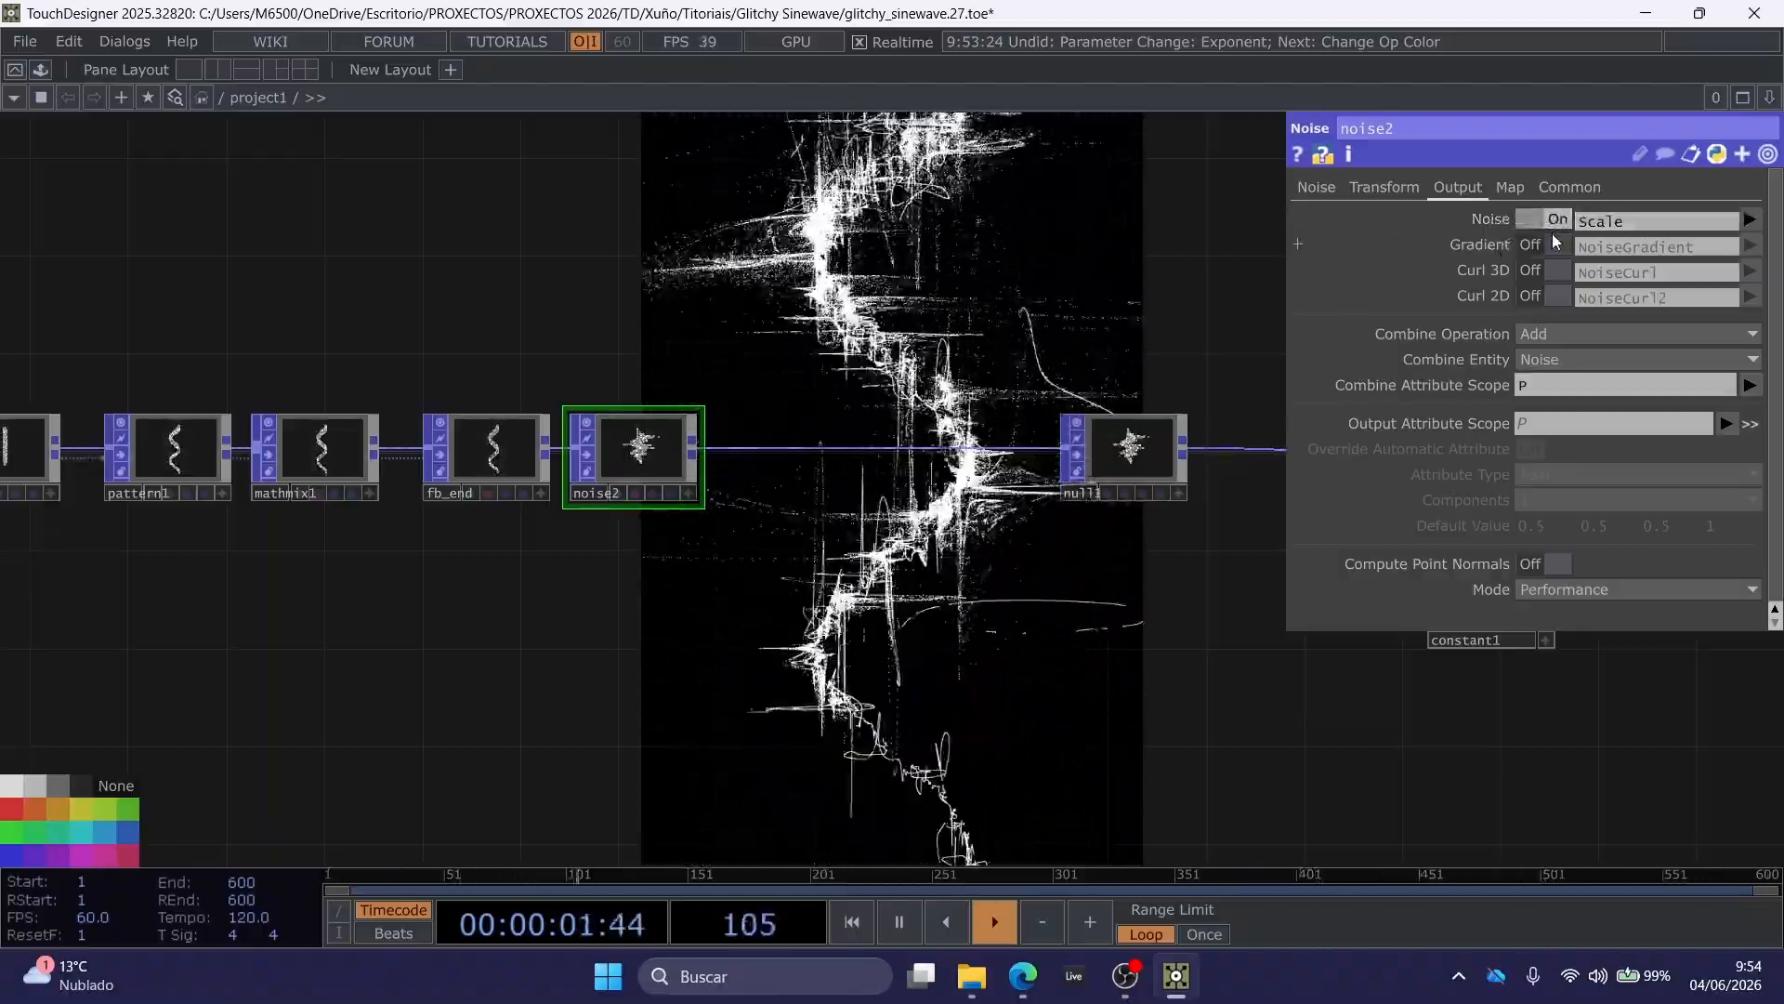
left_click(1540, 332)
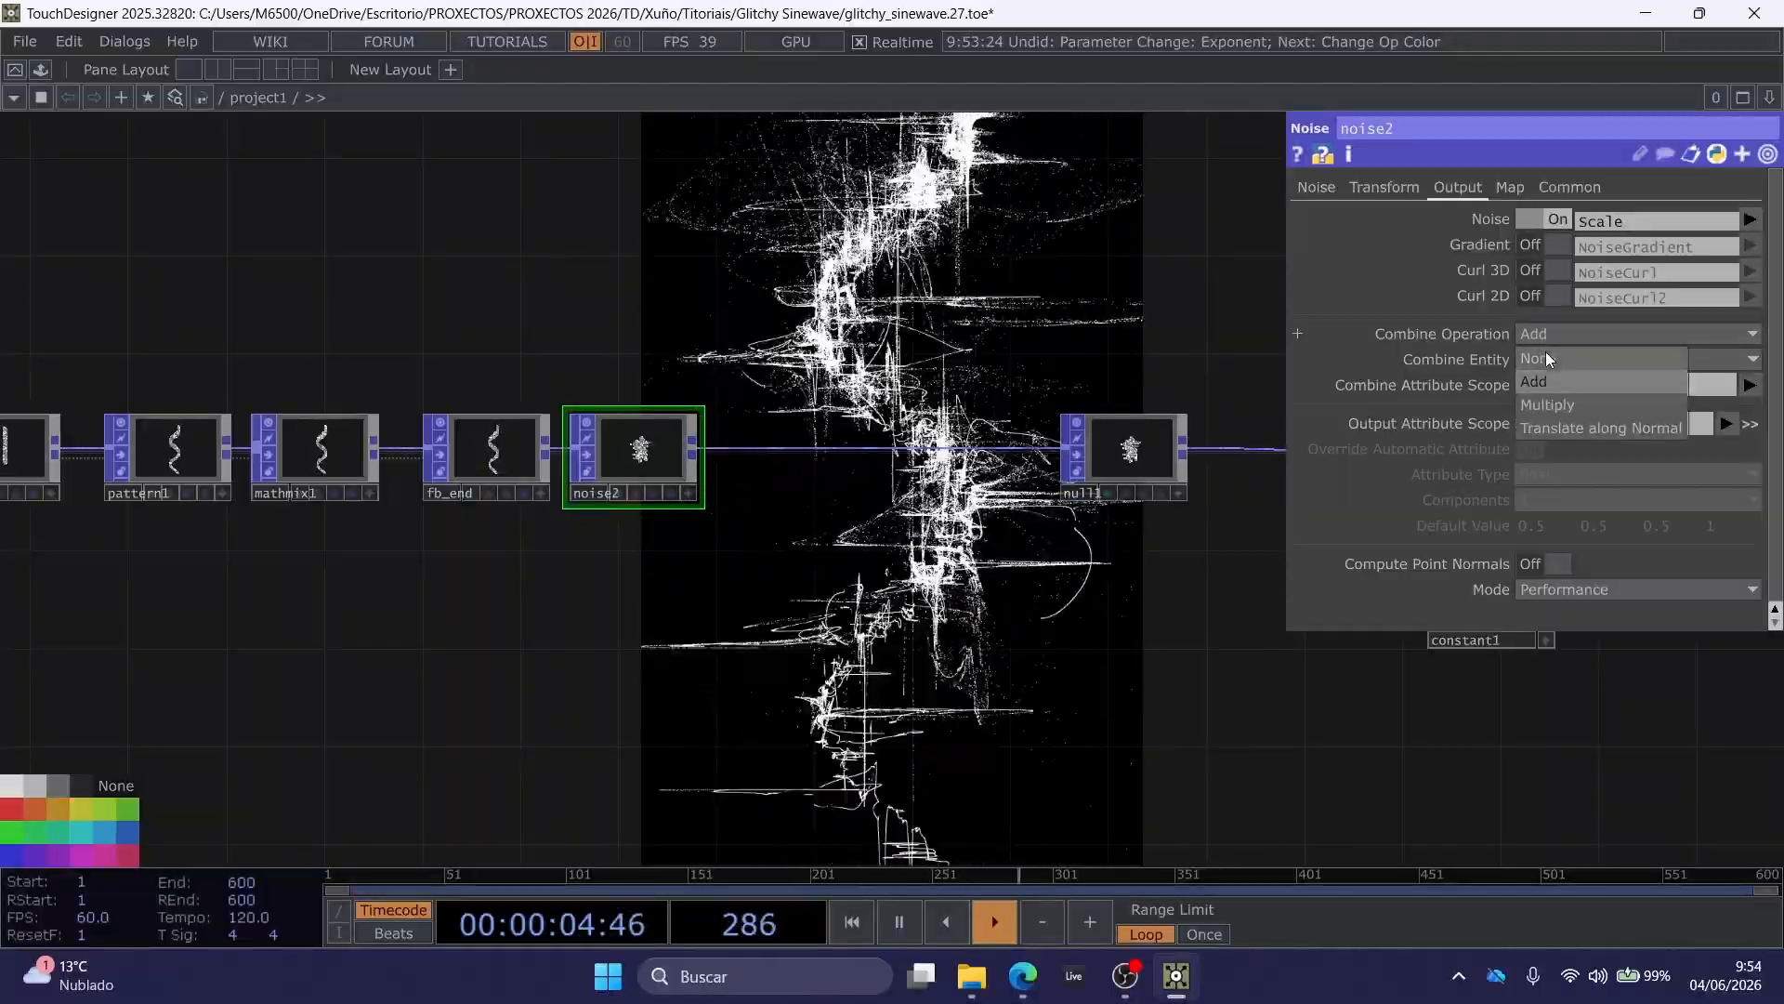
left_click(1546, 356)
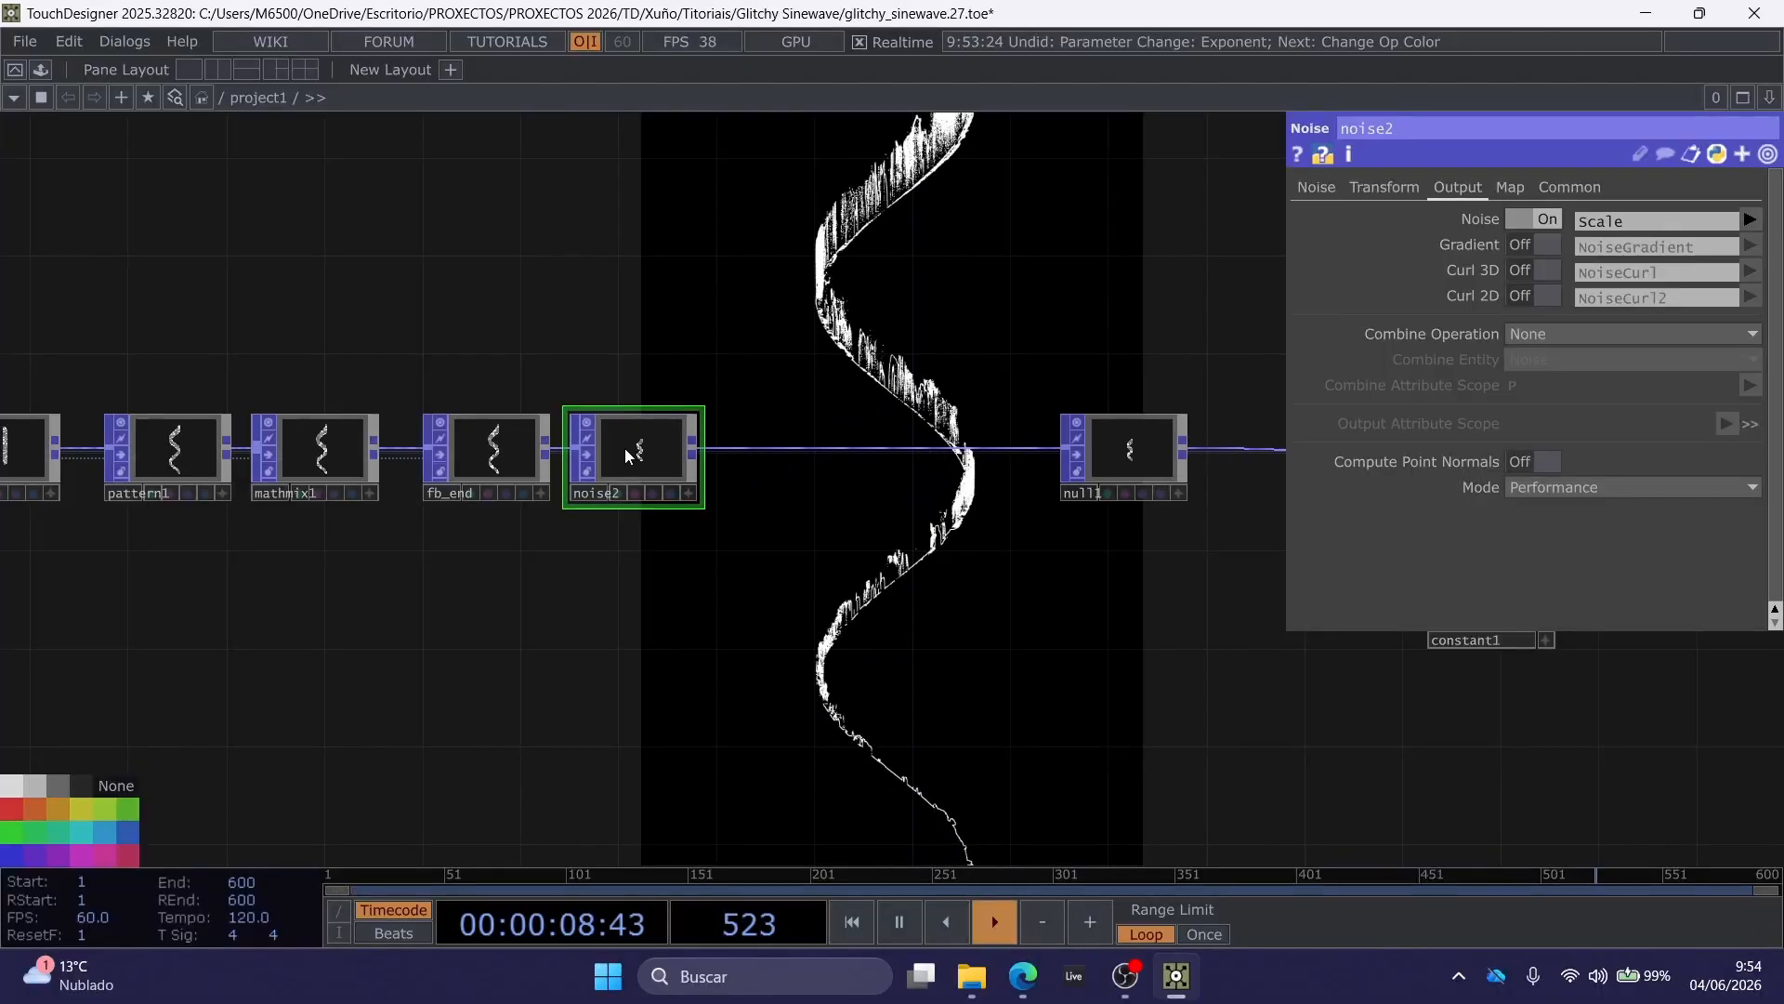
Insert a Math Mix POP on the connection between noise2 and null1.
left_click_drag(624, 448, 649, 448)
right_click(771, 449)
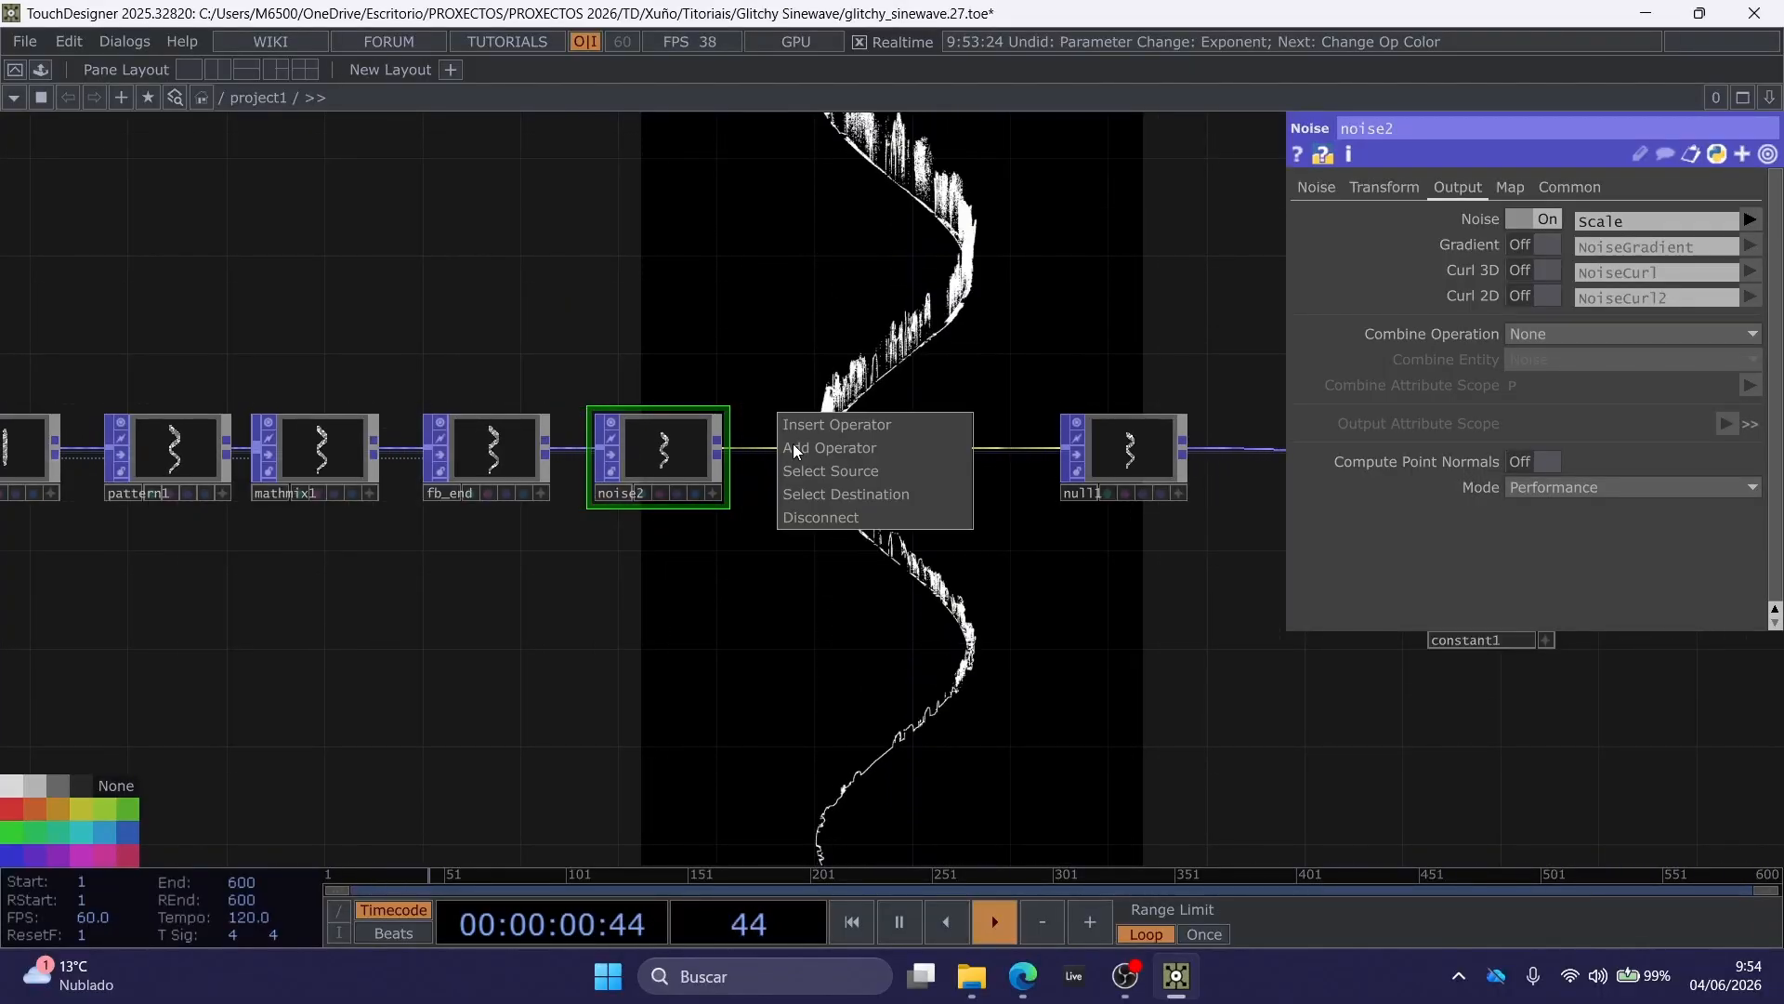
left_click(833, 427)
type("math")
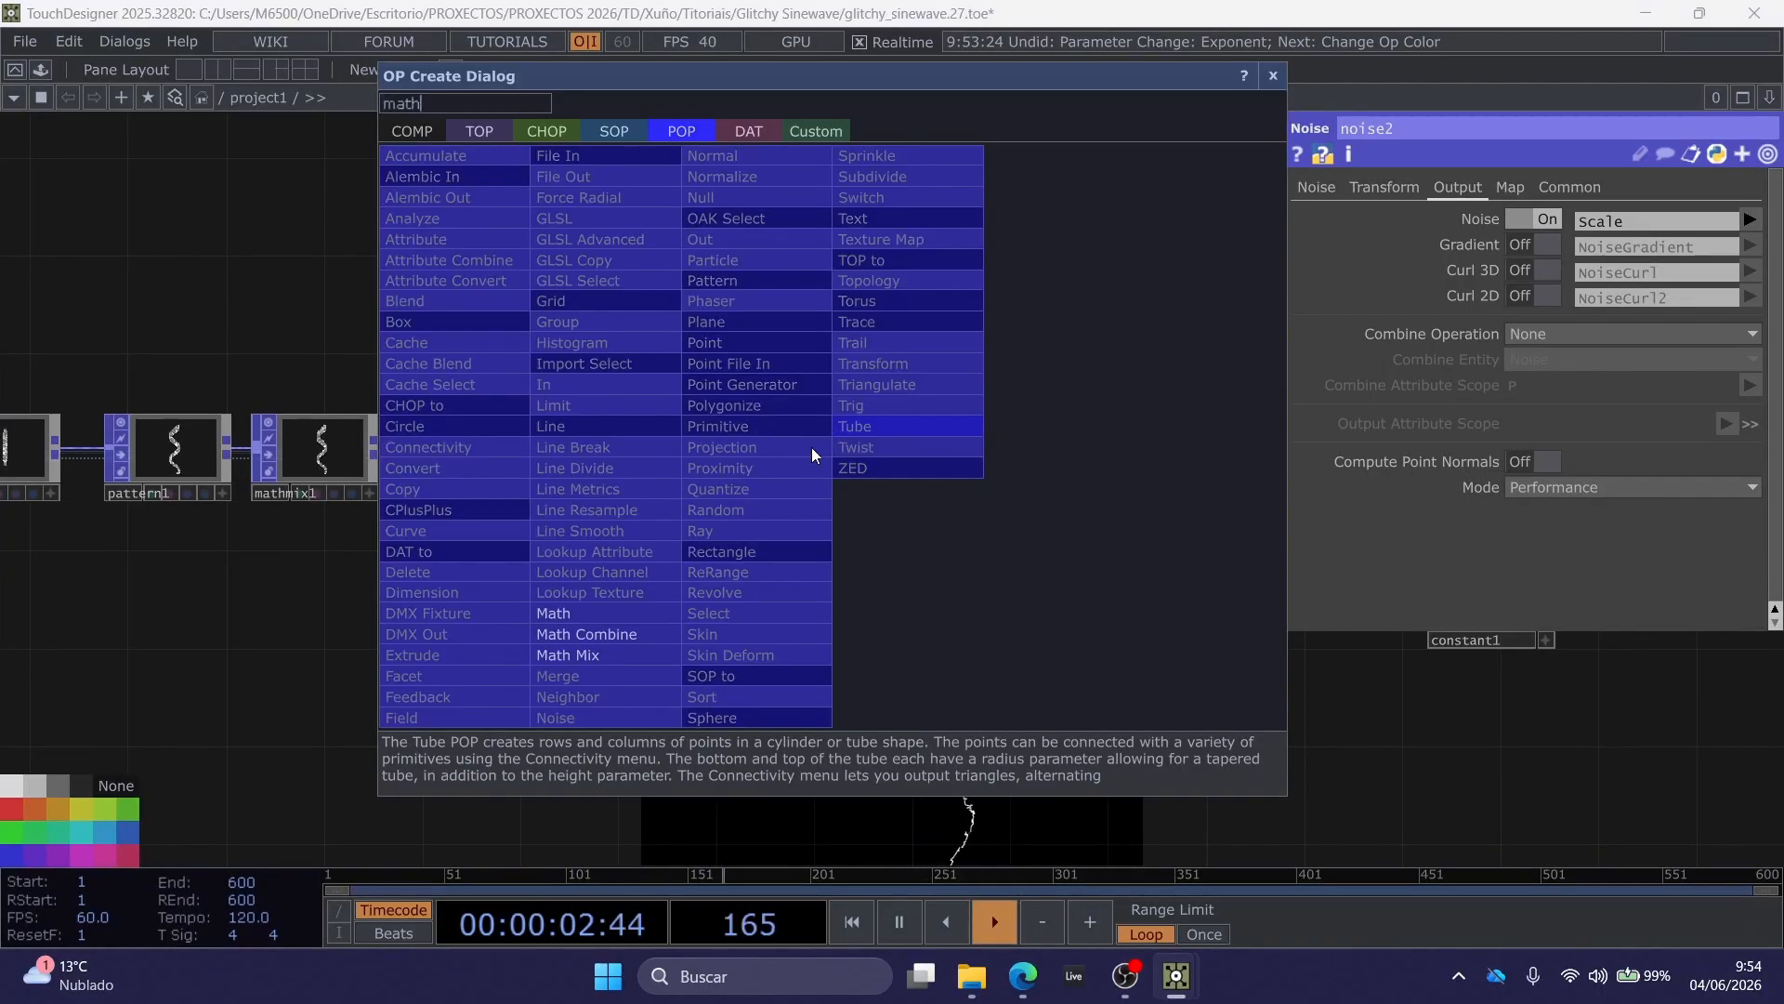
left_click(645, 653)
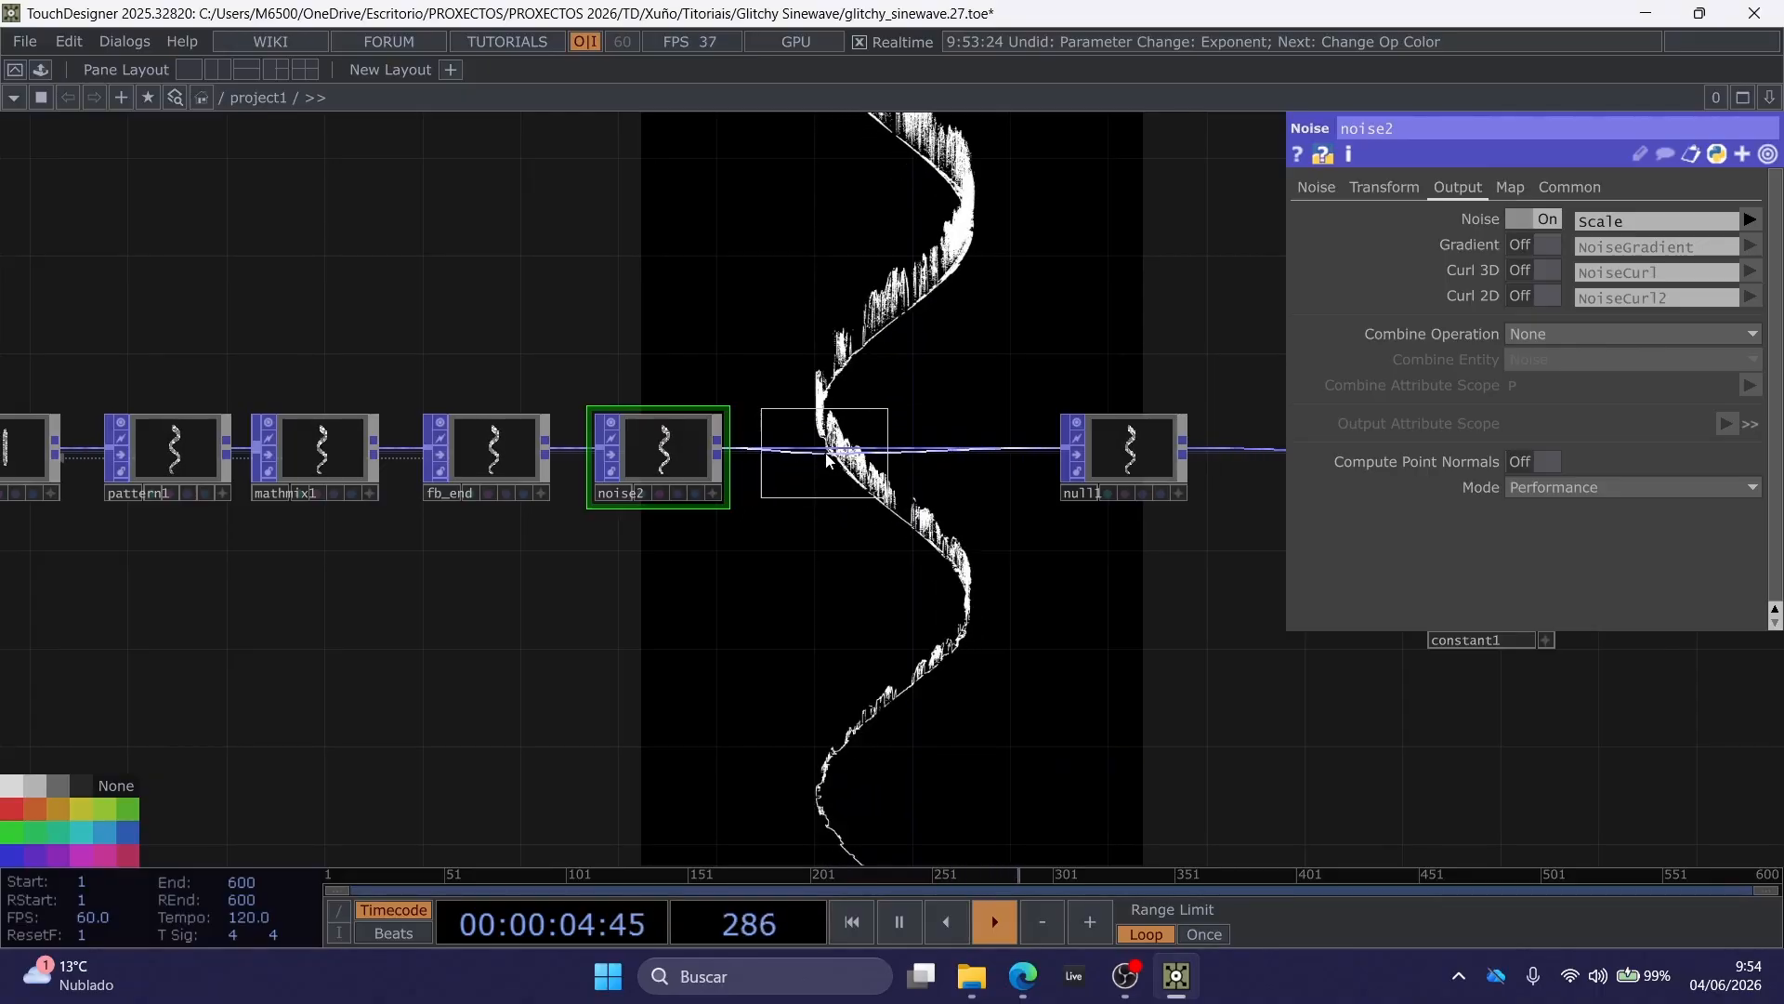
left_click(830, 464)
Configure the new Math Mix with the operation A + B * C, using P as A, Scale as B and .1 as C.
left_click(1532, 270)
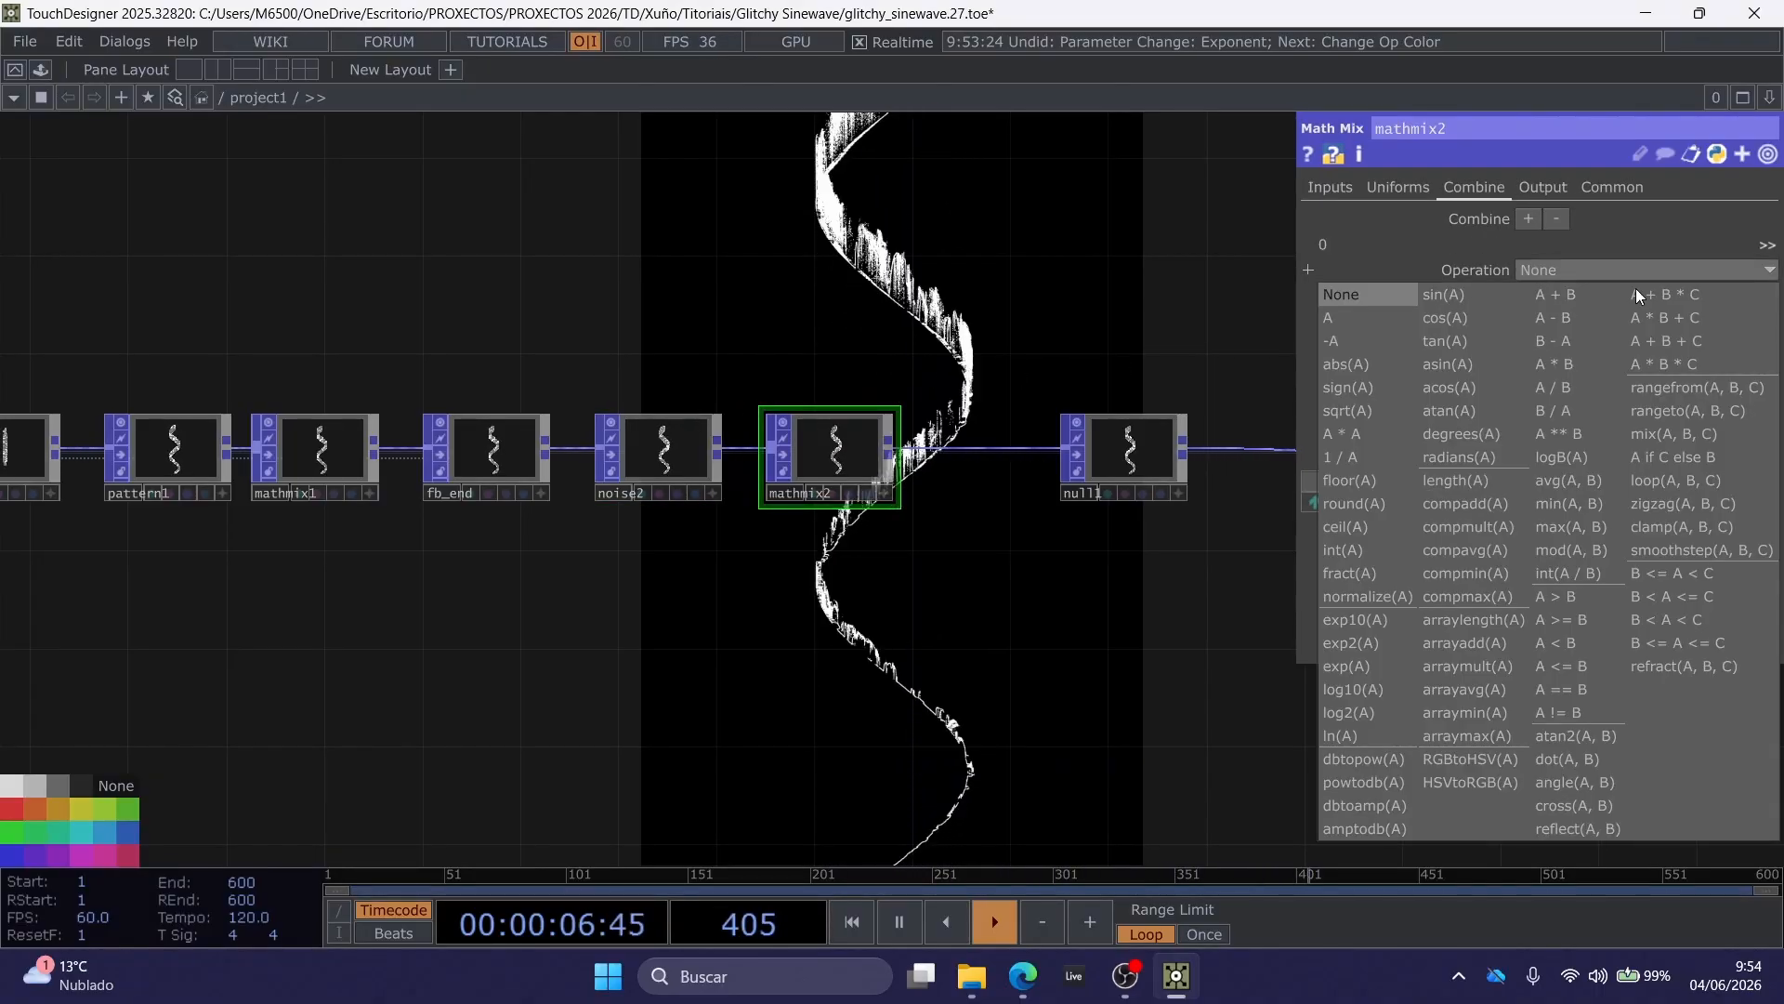
left_click(1733, 292)
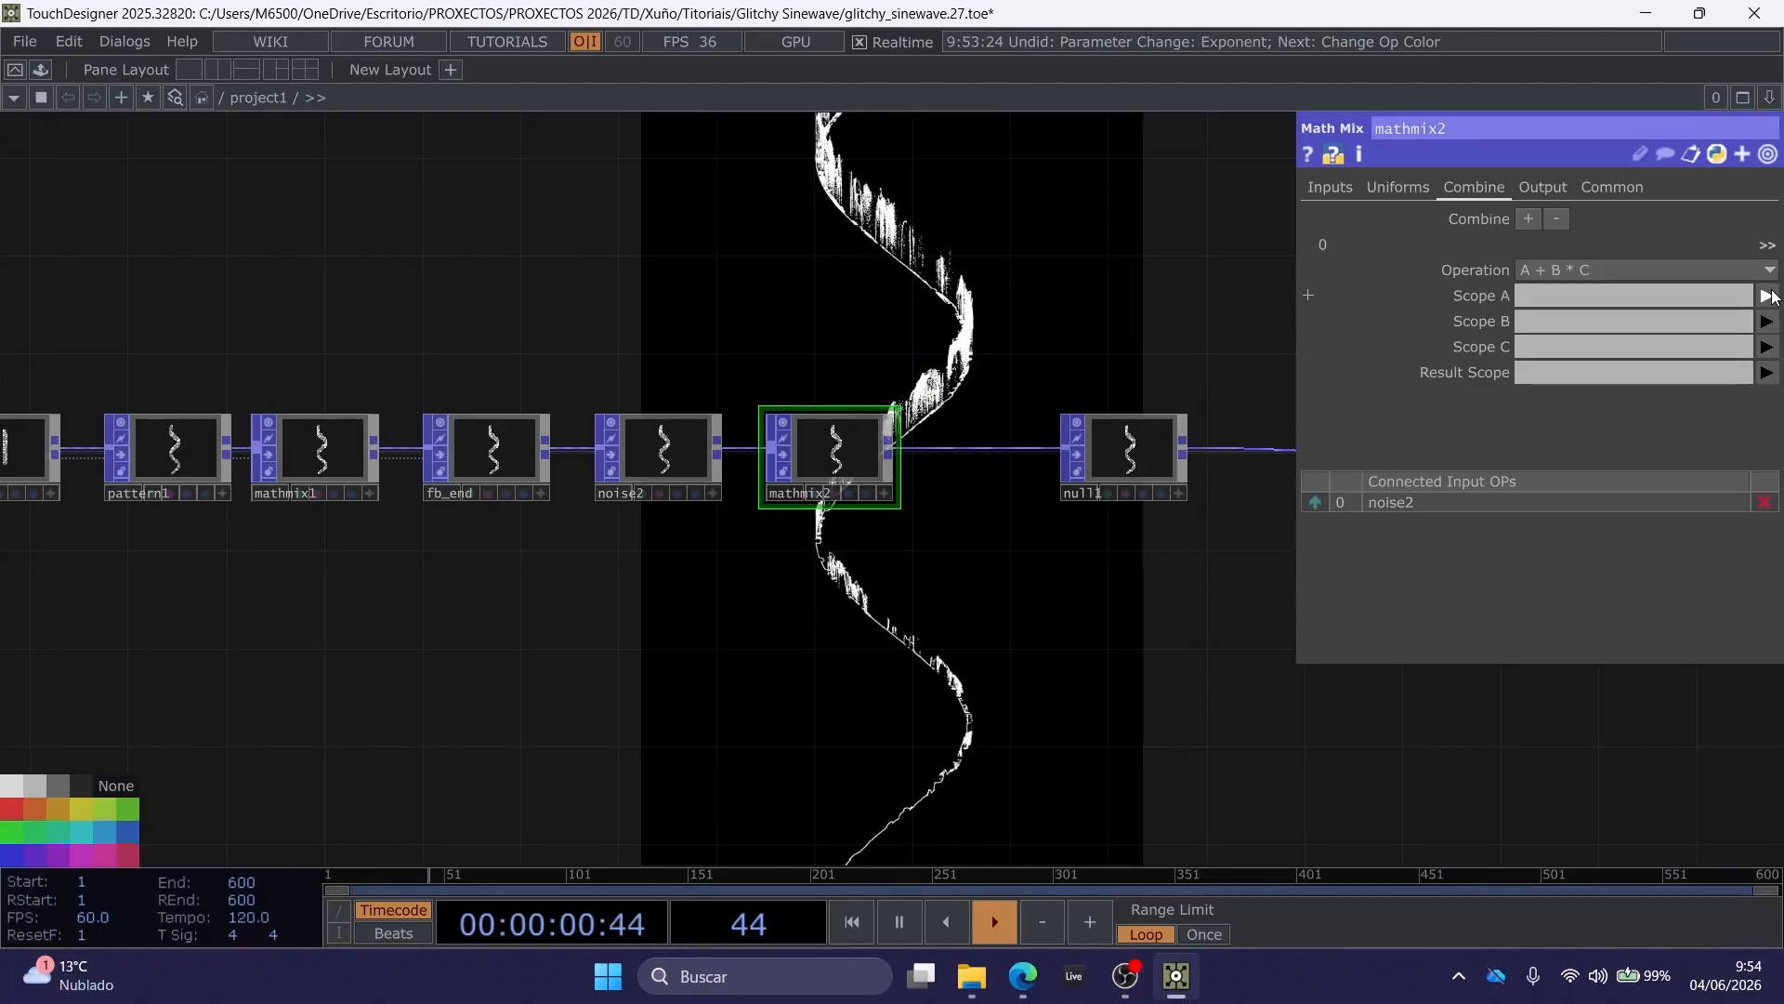
left_click(1769, 296)
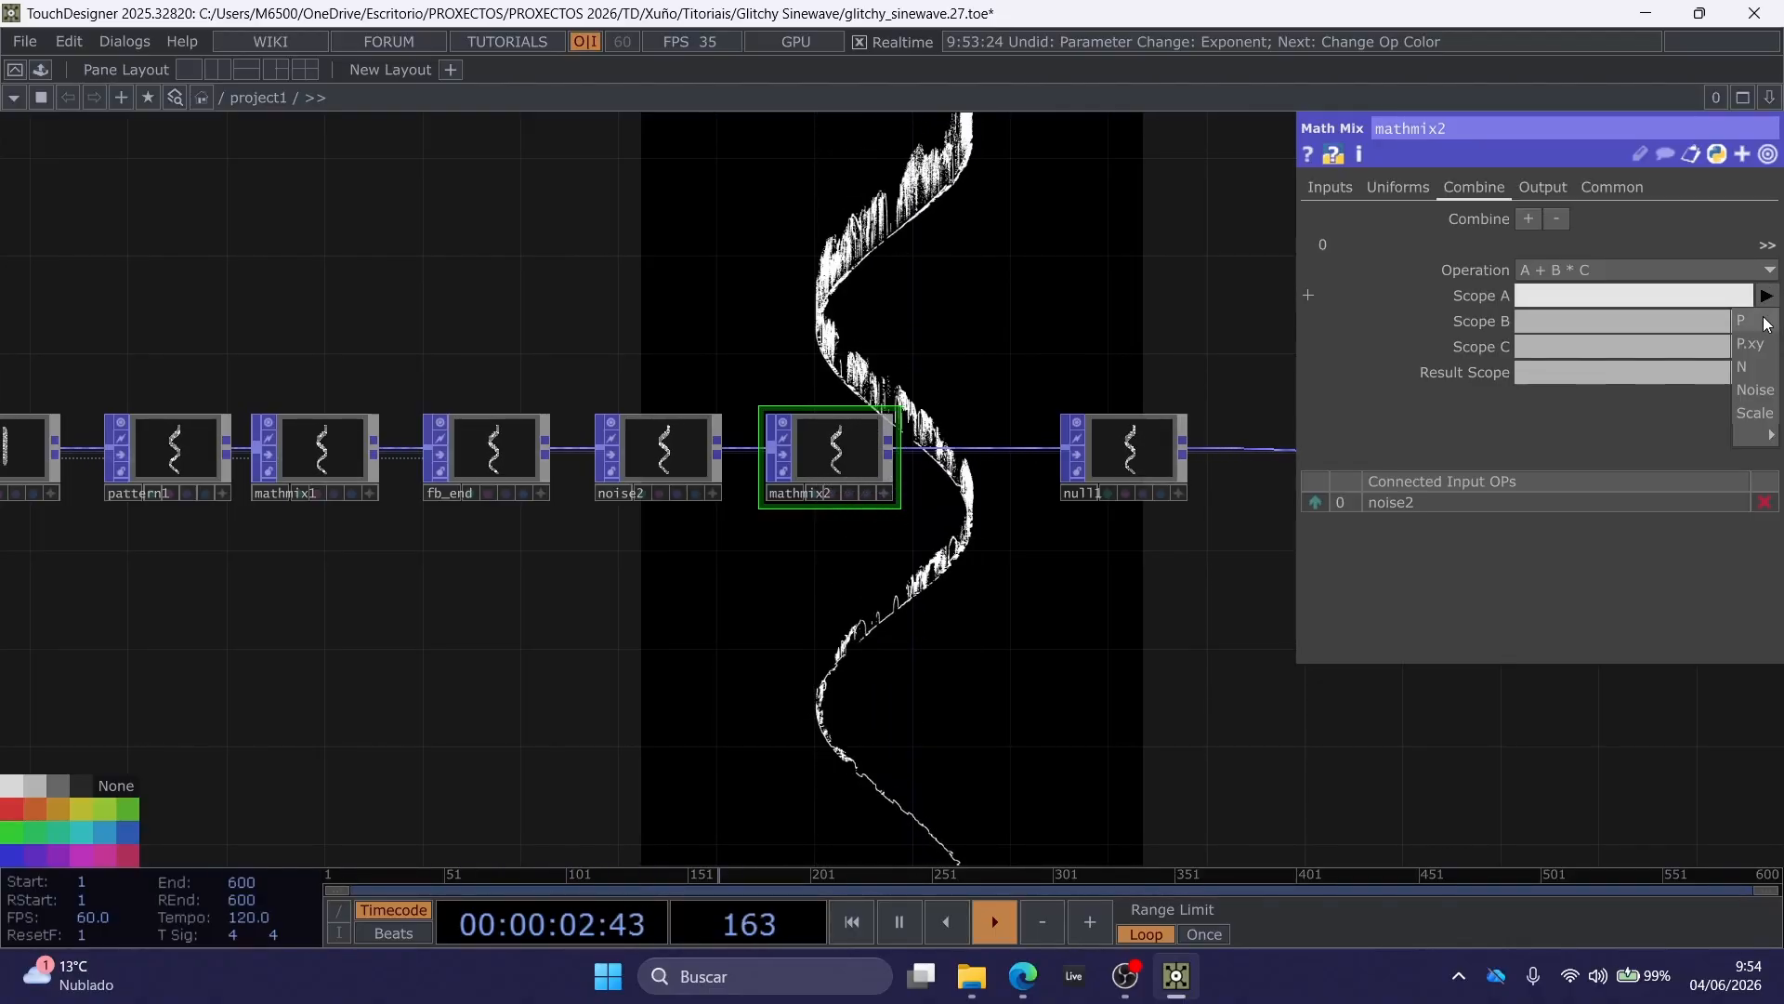
left_click(1767, 321)
left_click(1768, 320)
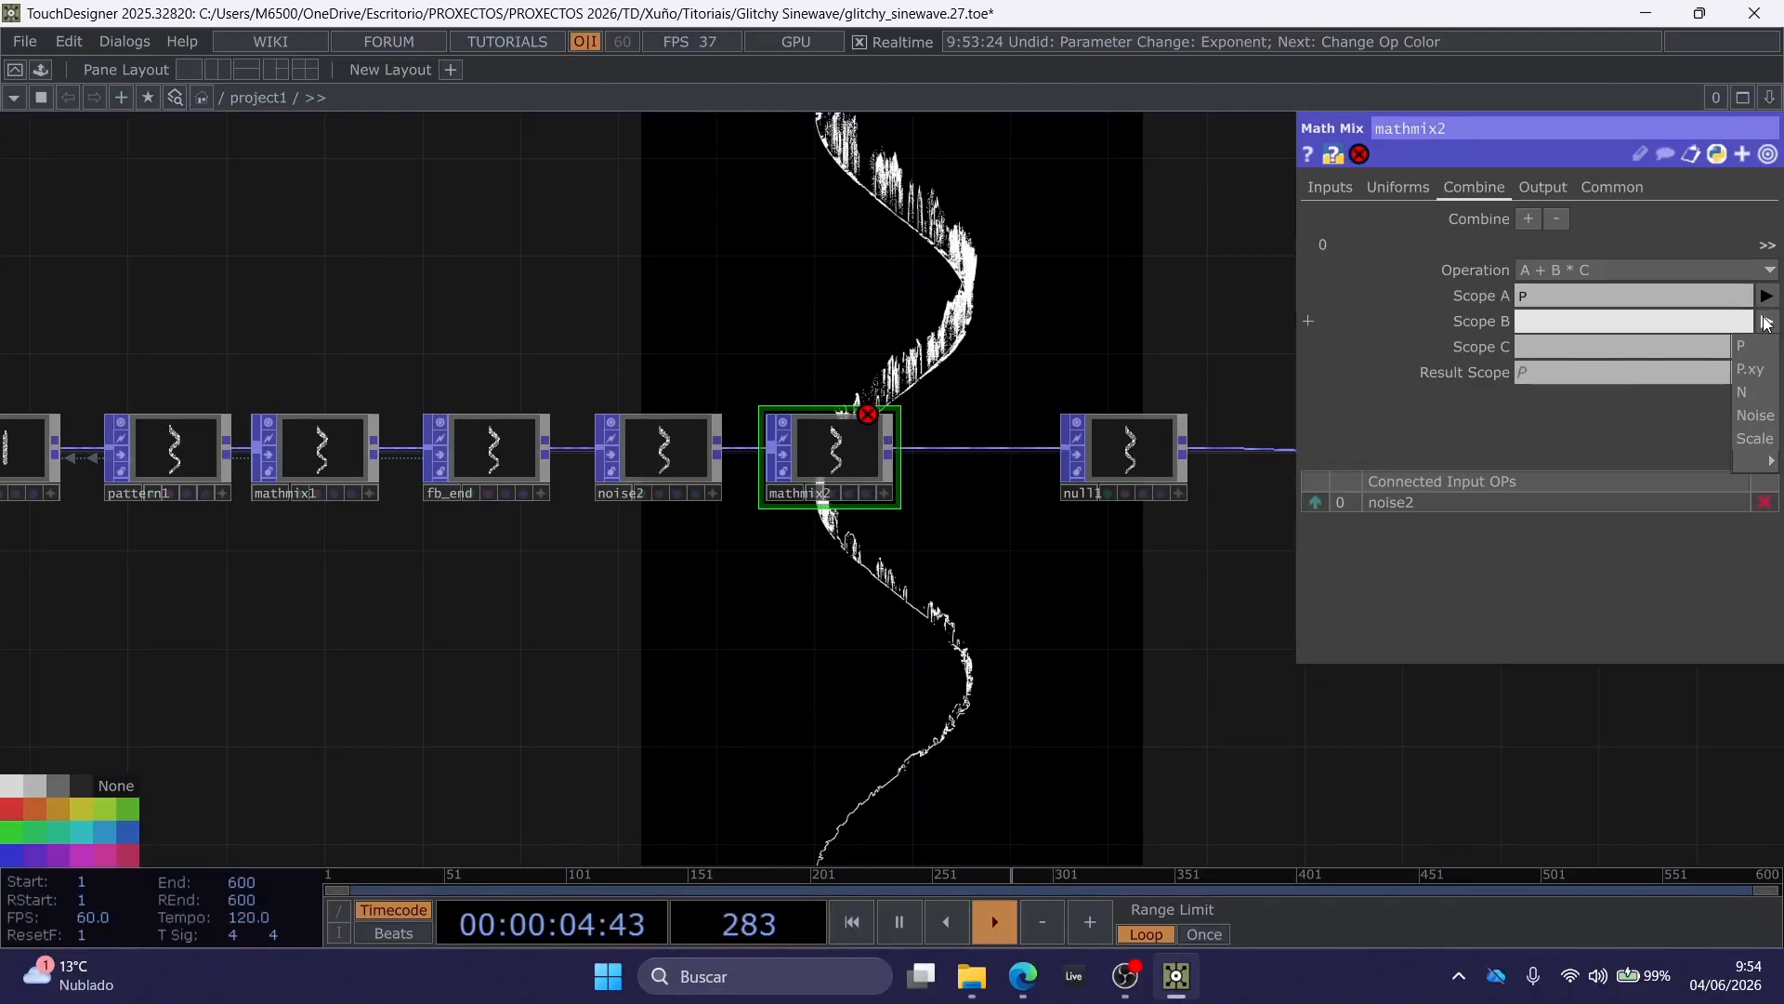
left_click(1756, 438)
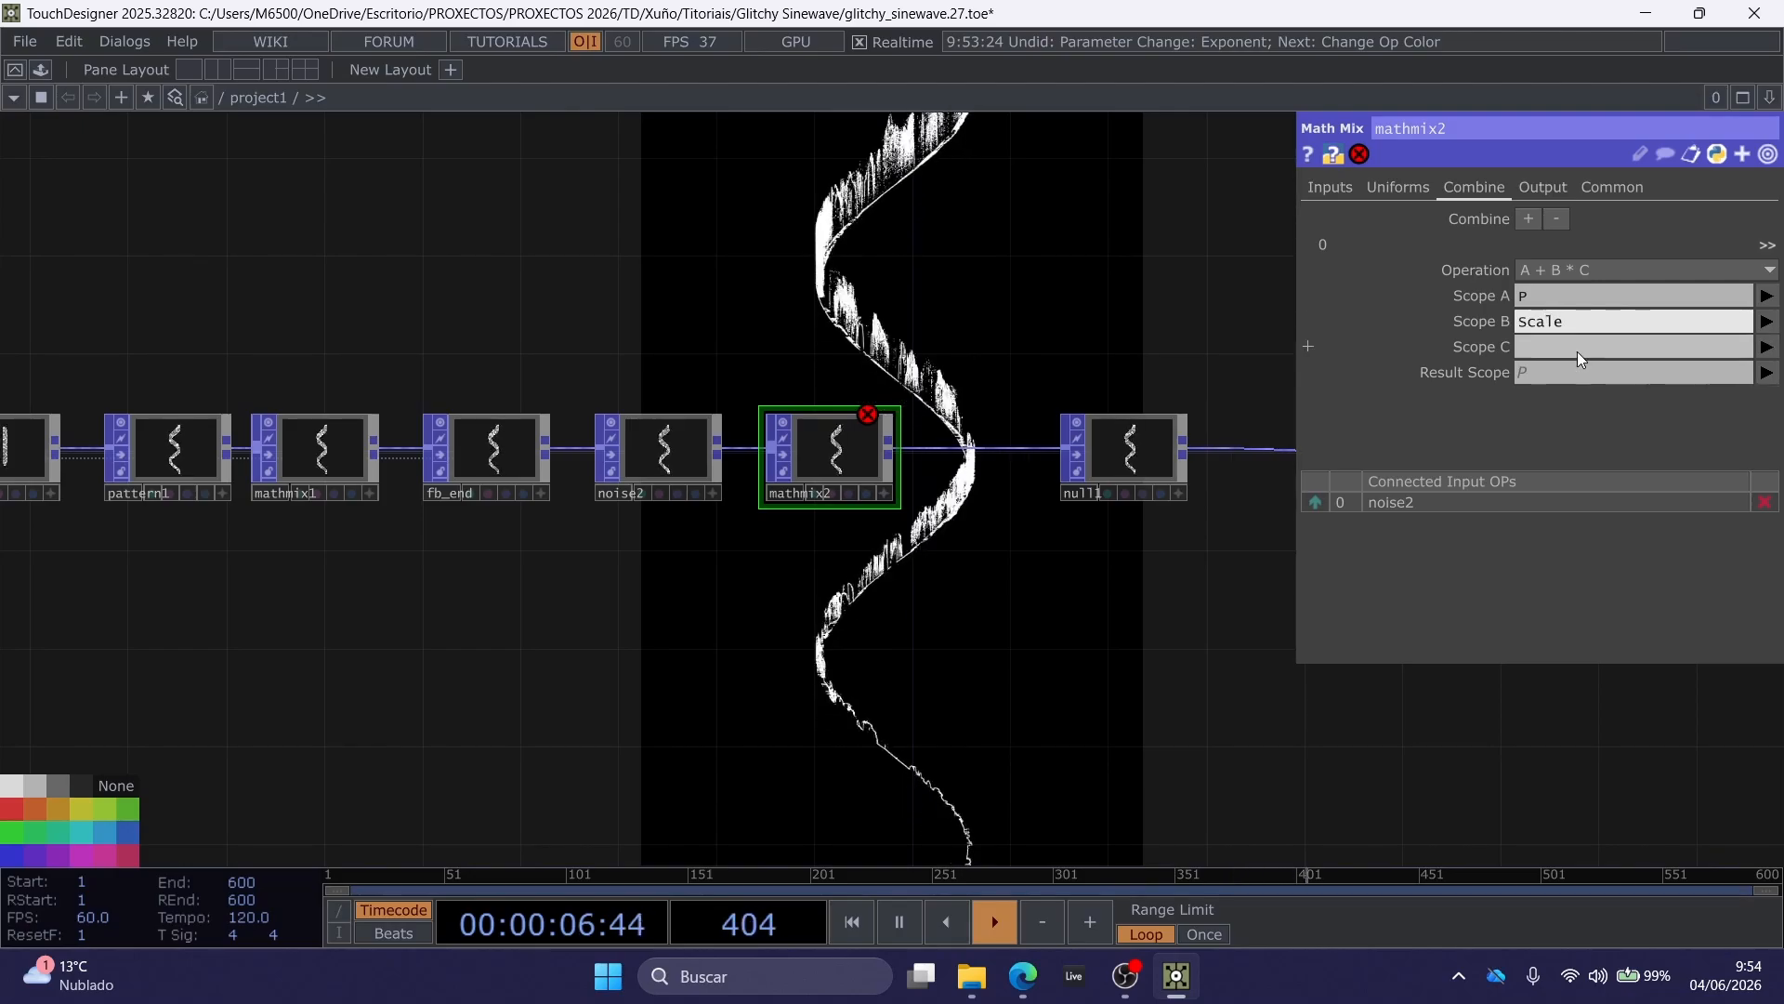
type(".1")
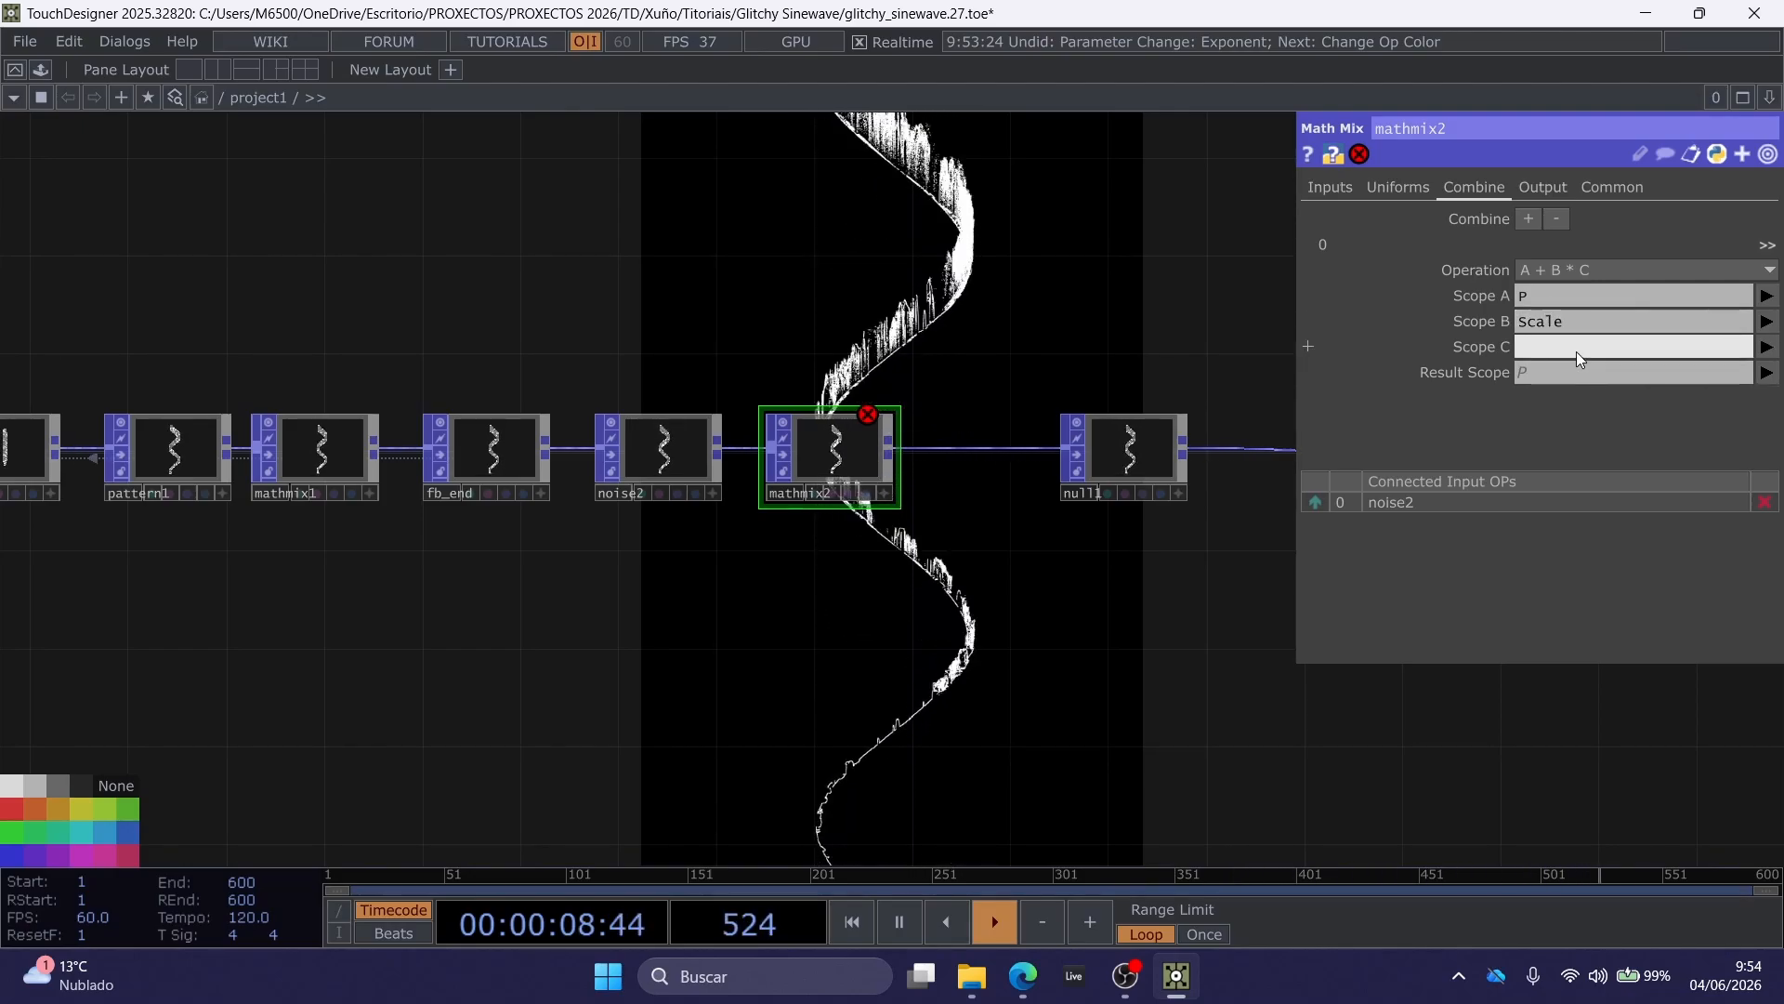
key("Return")
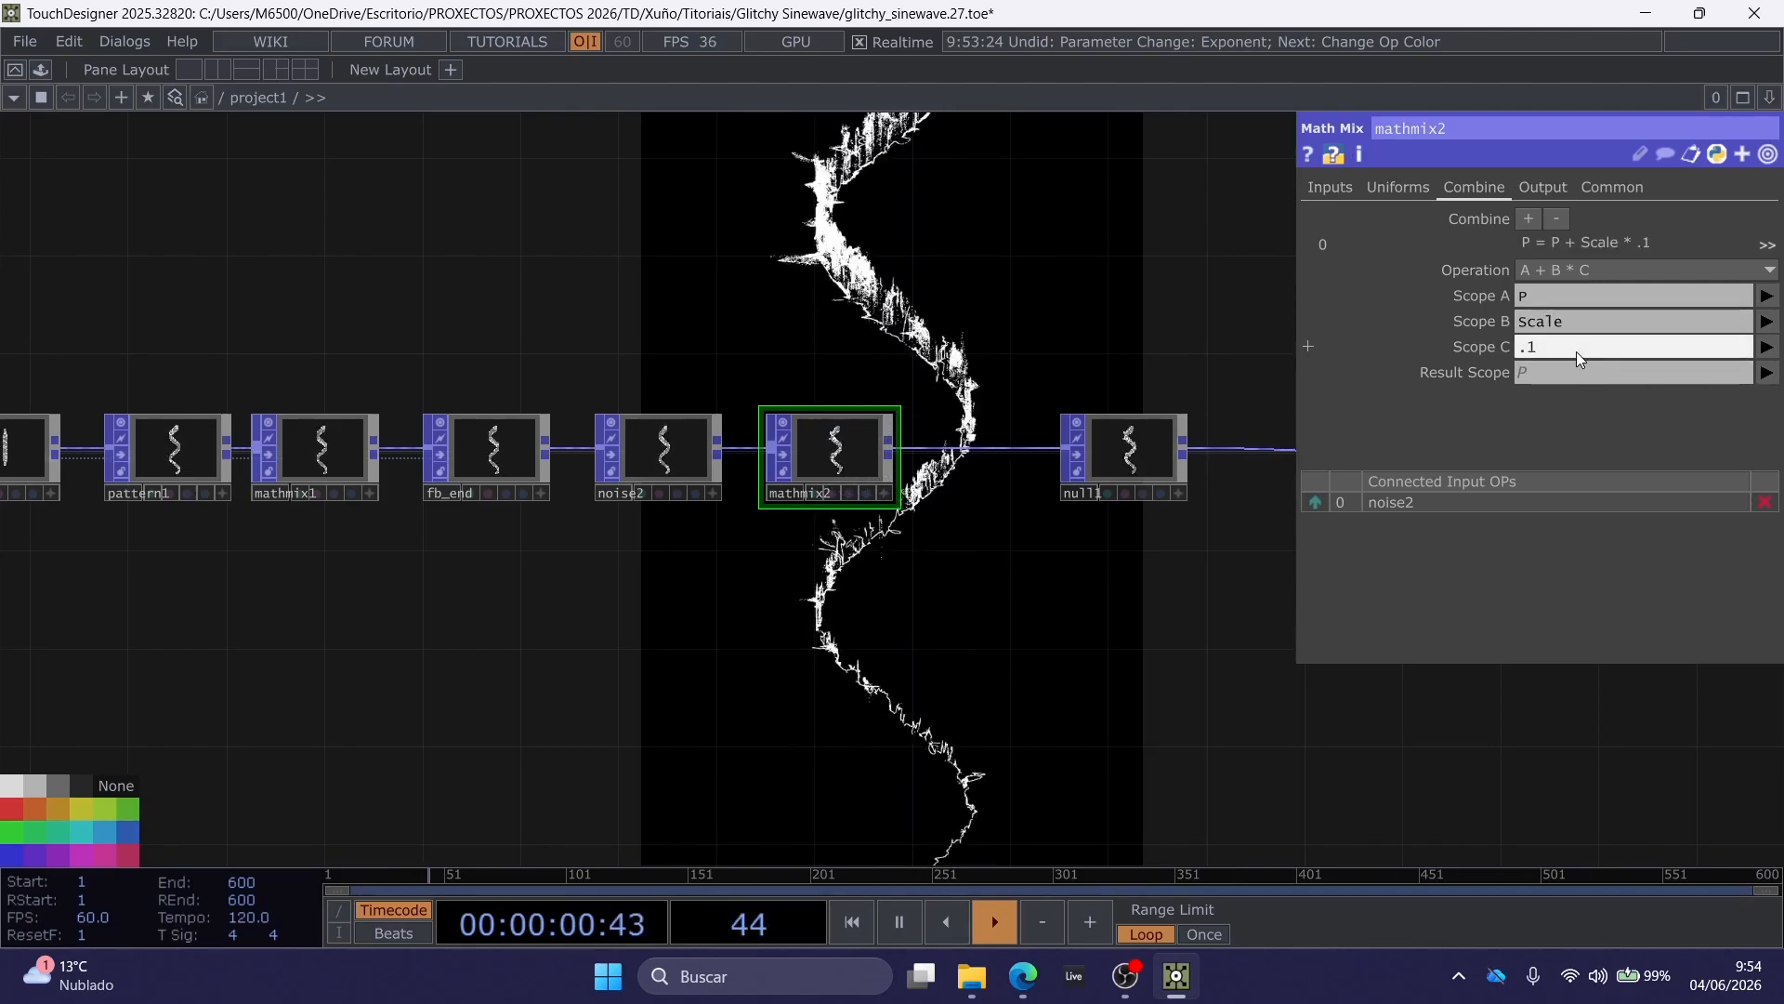
Move the mathmix2 node slightly farther away from noise2 in the network.
left_click_drag(993, 257, 837, 270)
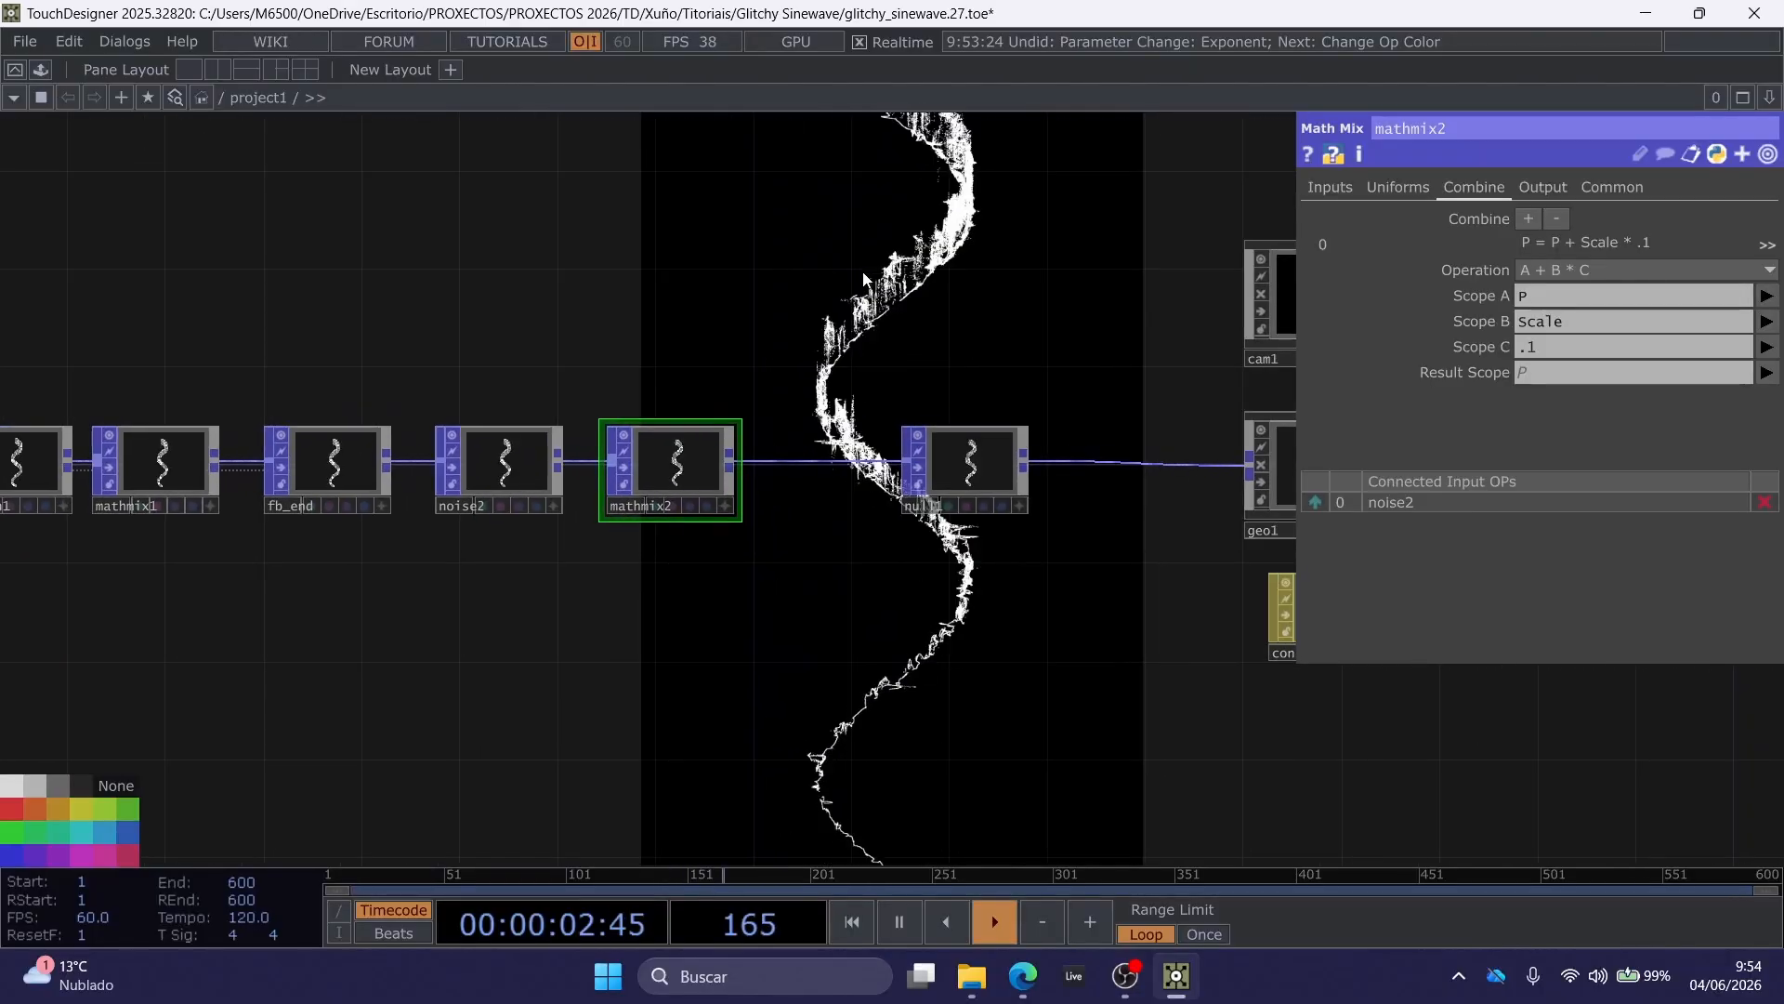
left_click_drag(851, 352, 913, 352)
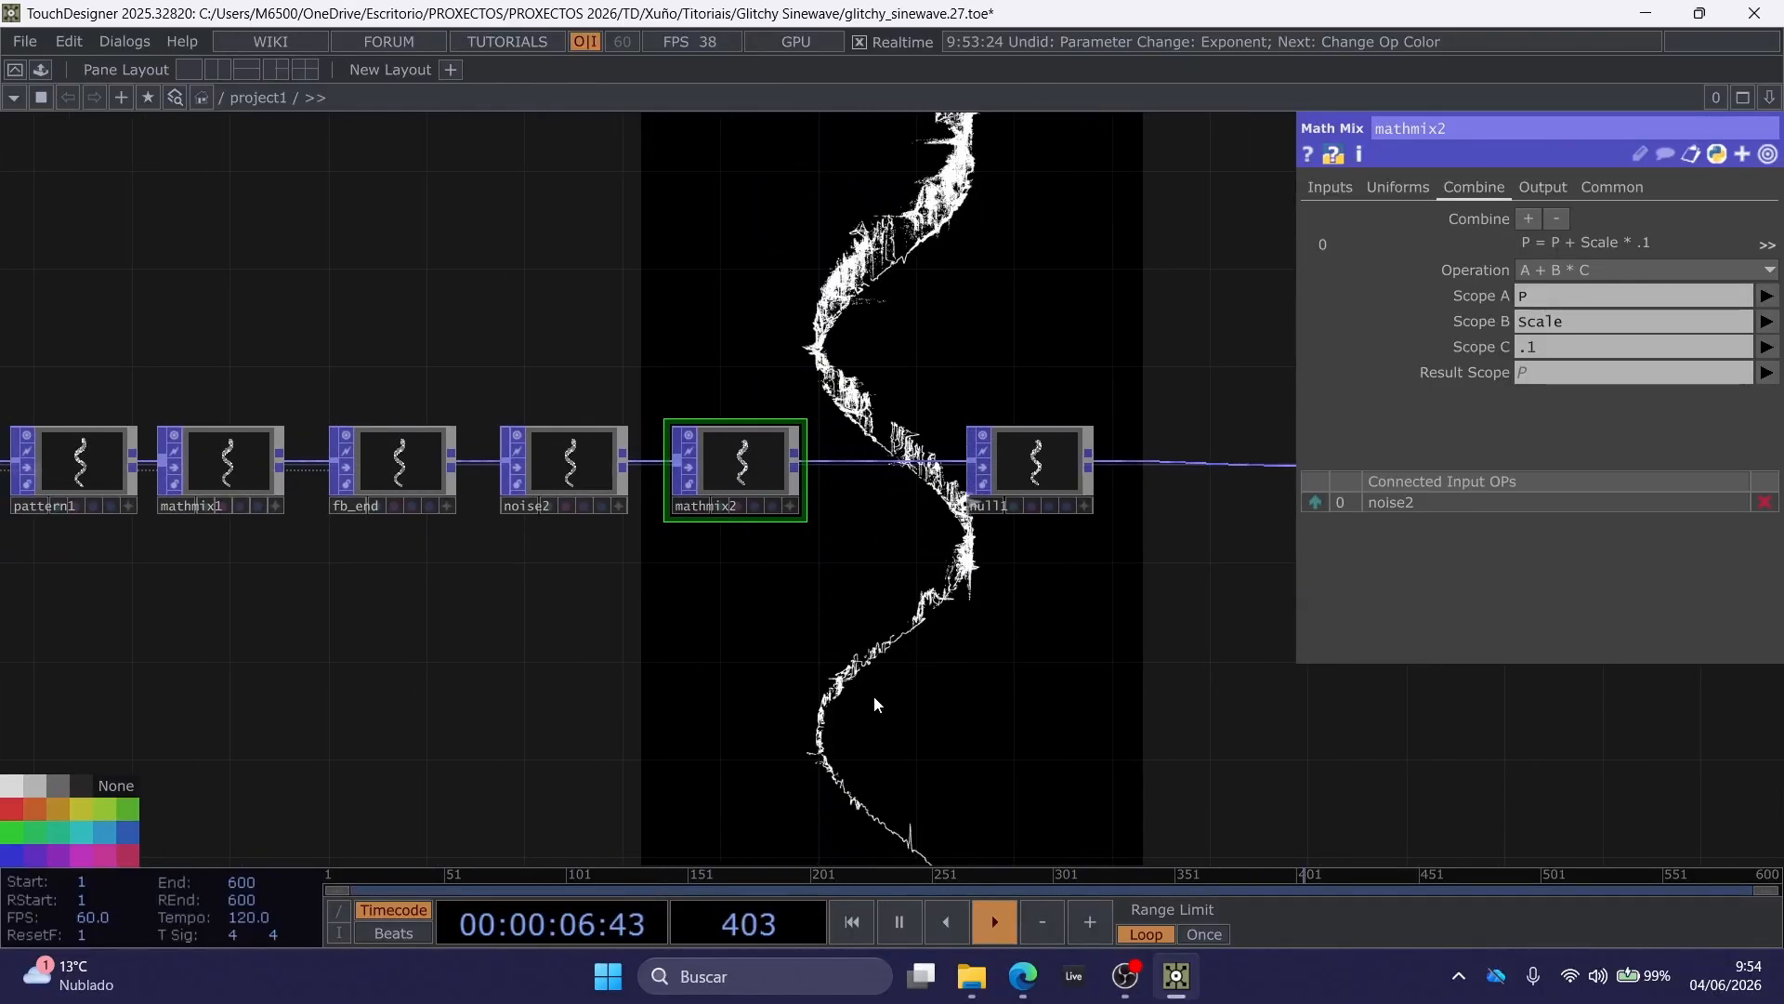
left_click_drag(873, 656, 885, 605)
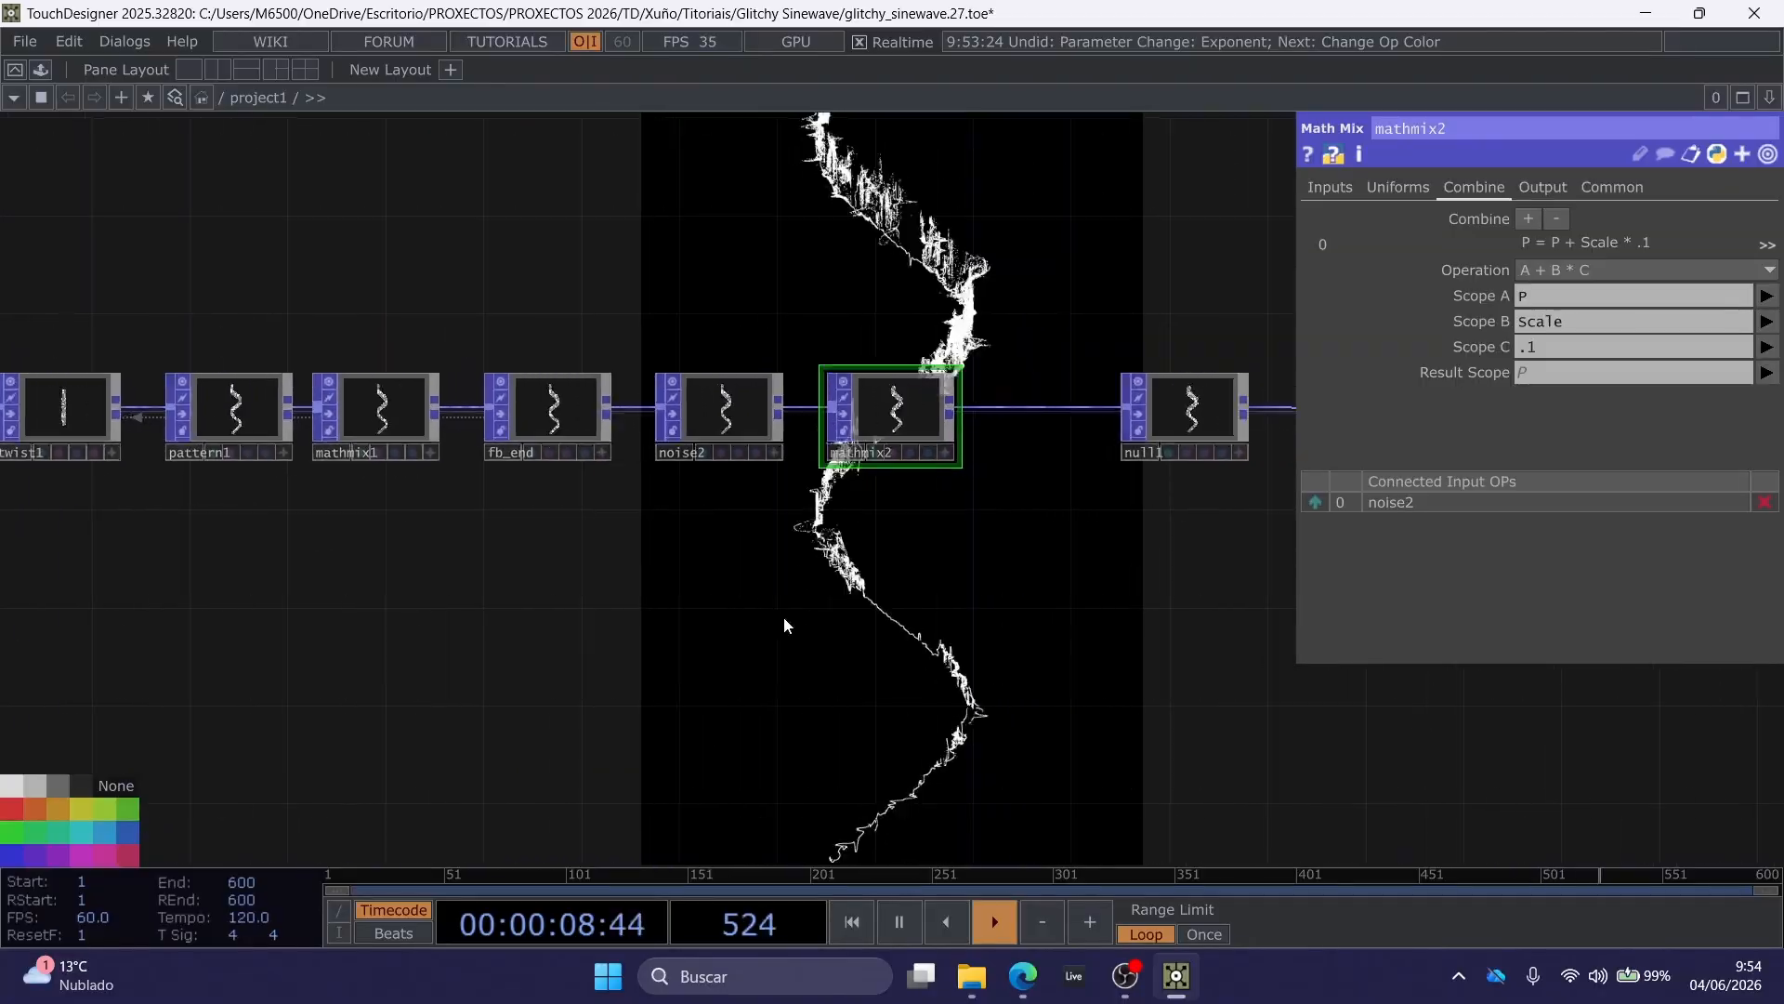
left_click_drag(862, 302, 500, 310)
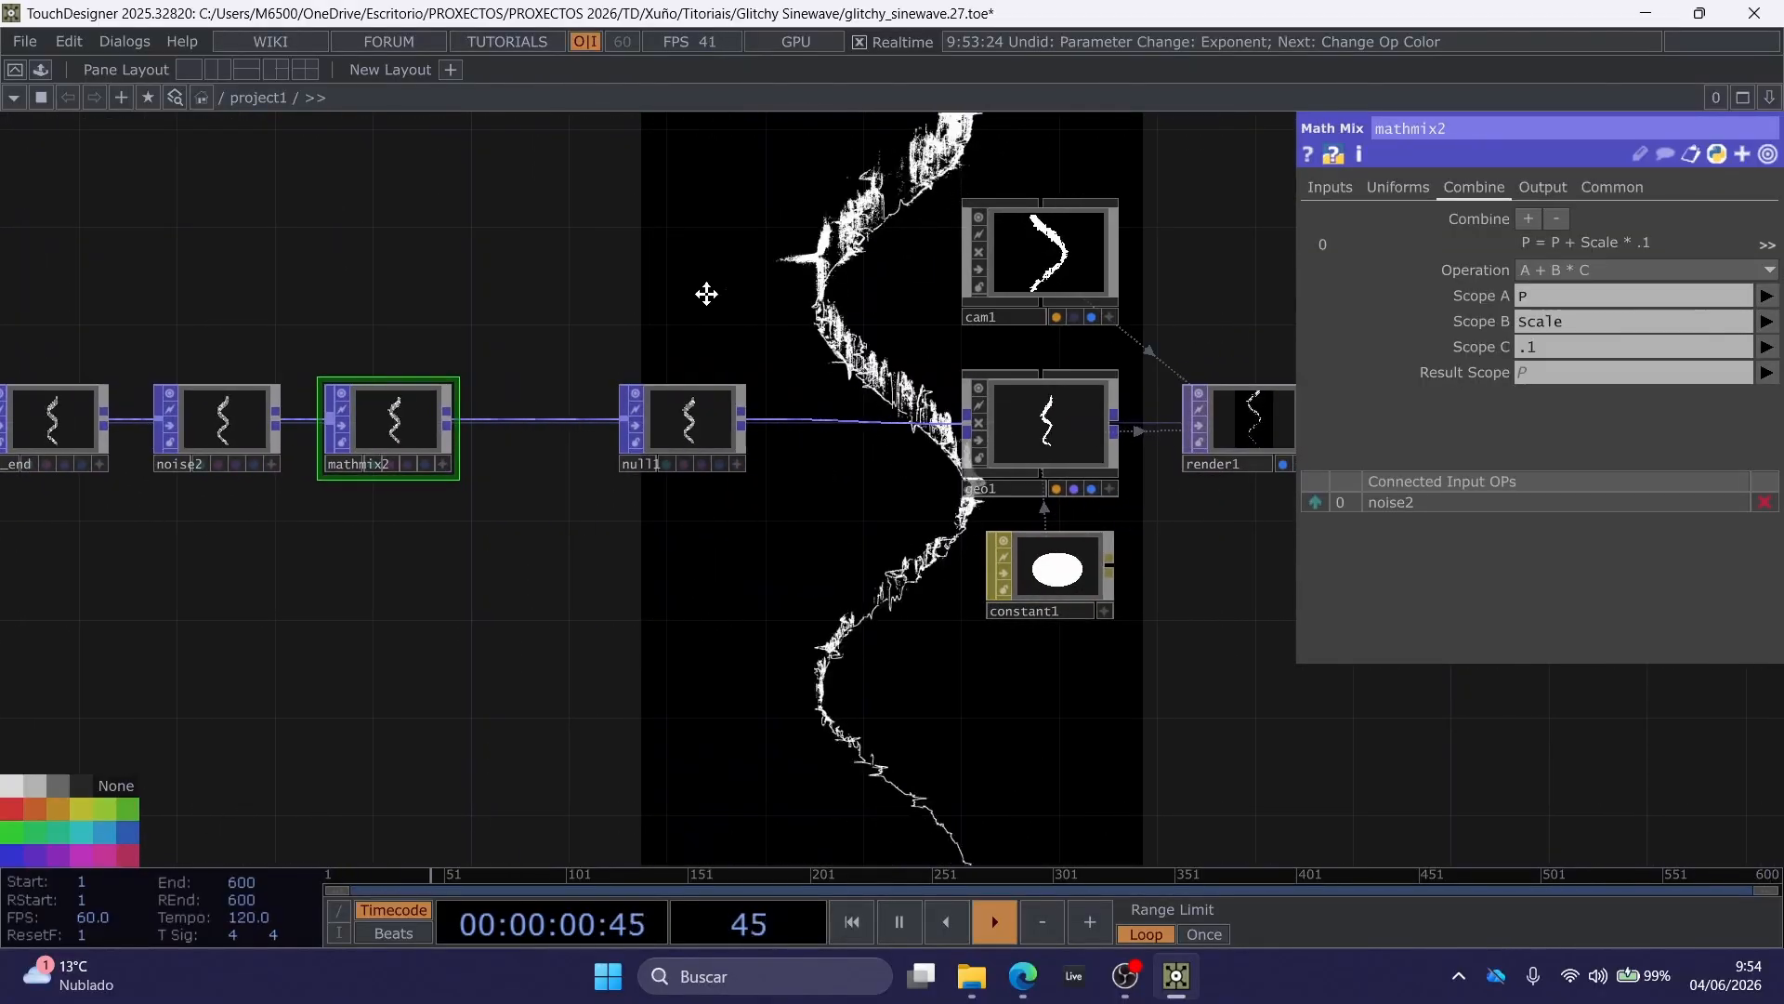
left_click_drag(706, 293, 749, 297)
left_click_drag(472, 445, 496, 445)
Try exponents of 0.23 and 0.79 on the red Noise POP.
left_click_drag(424, 271, 987, 289)
left_click(271, 466)
left_click_drag(1600, 499, 1587, 500)
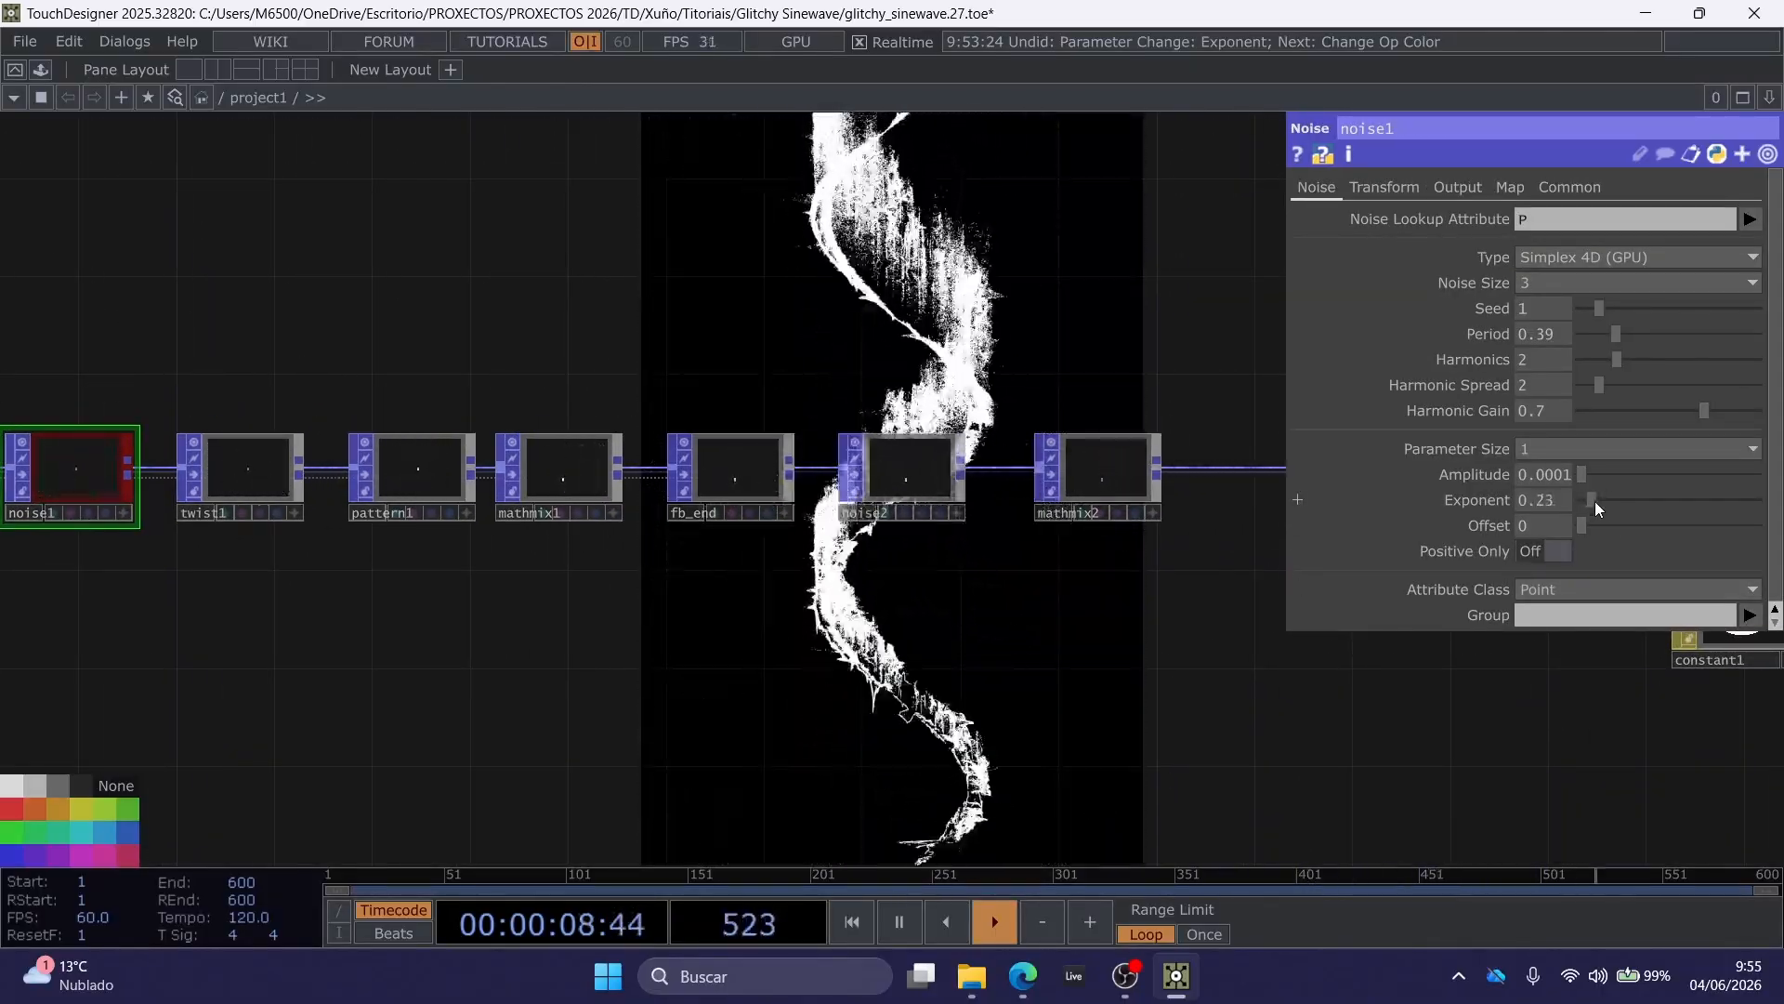
left_click_drag(1596, 500, 1619, 500)
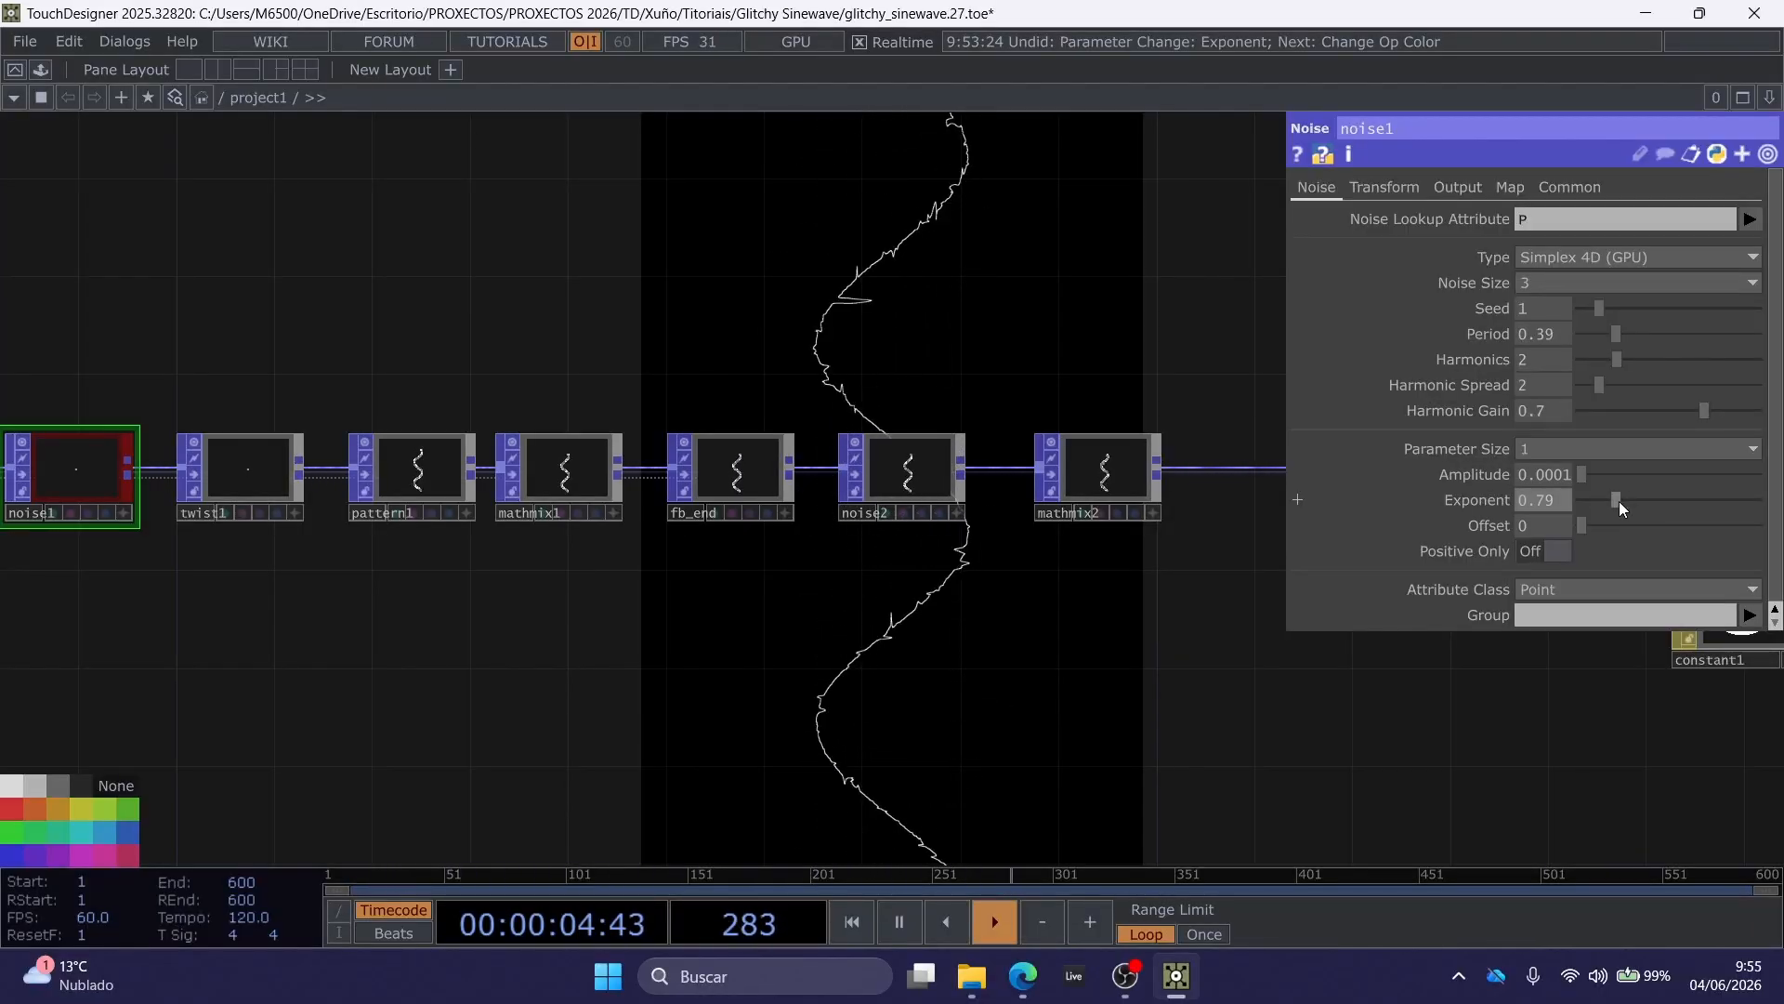
Try periods of 0.13 and 2 on the red Noise POP.
left_click_drag(935, 309, 916, 333)
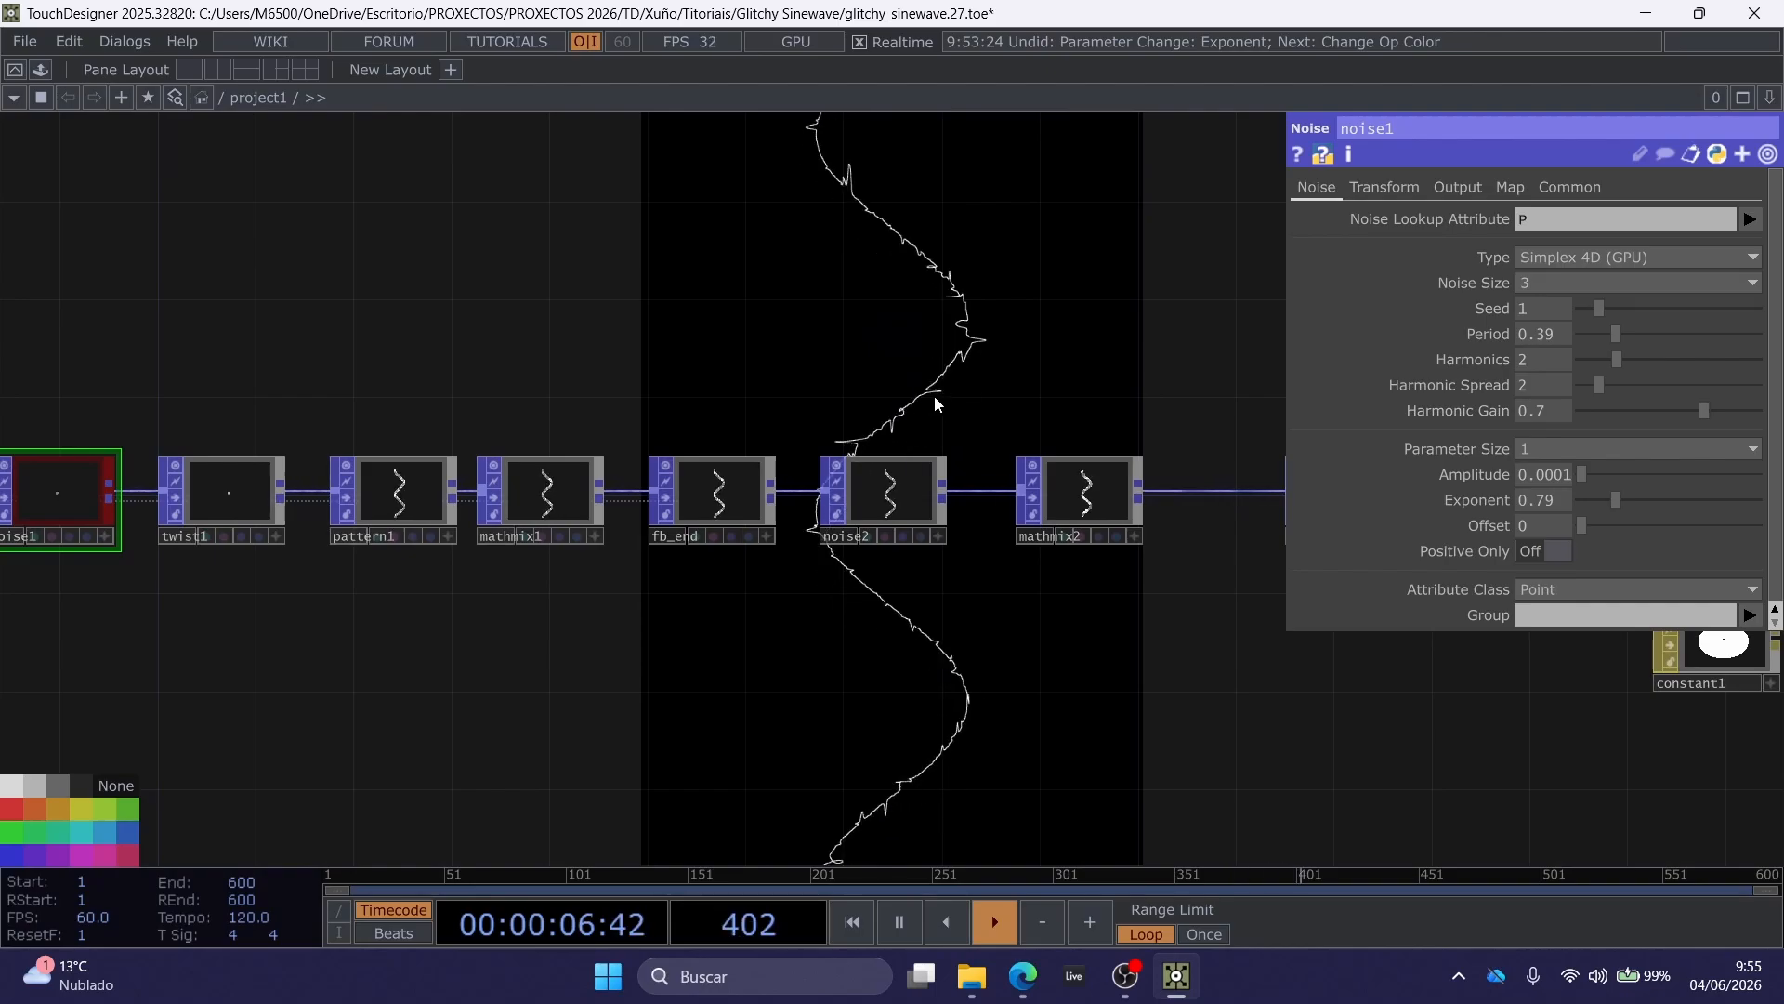
left_click_drag(962, 394, 1092, 303)
left_click_drag(920, 340, 806, 388)
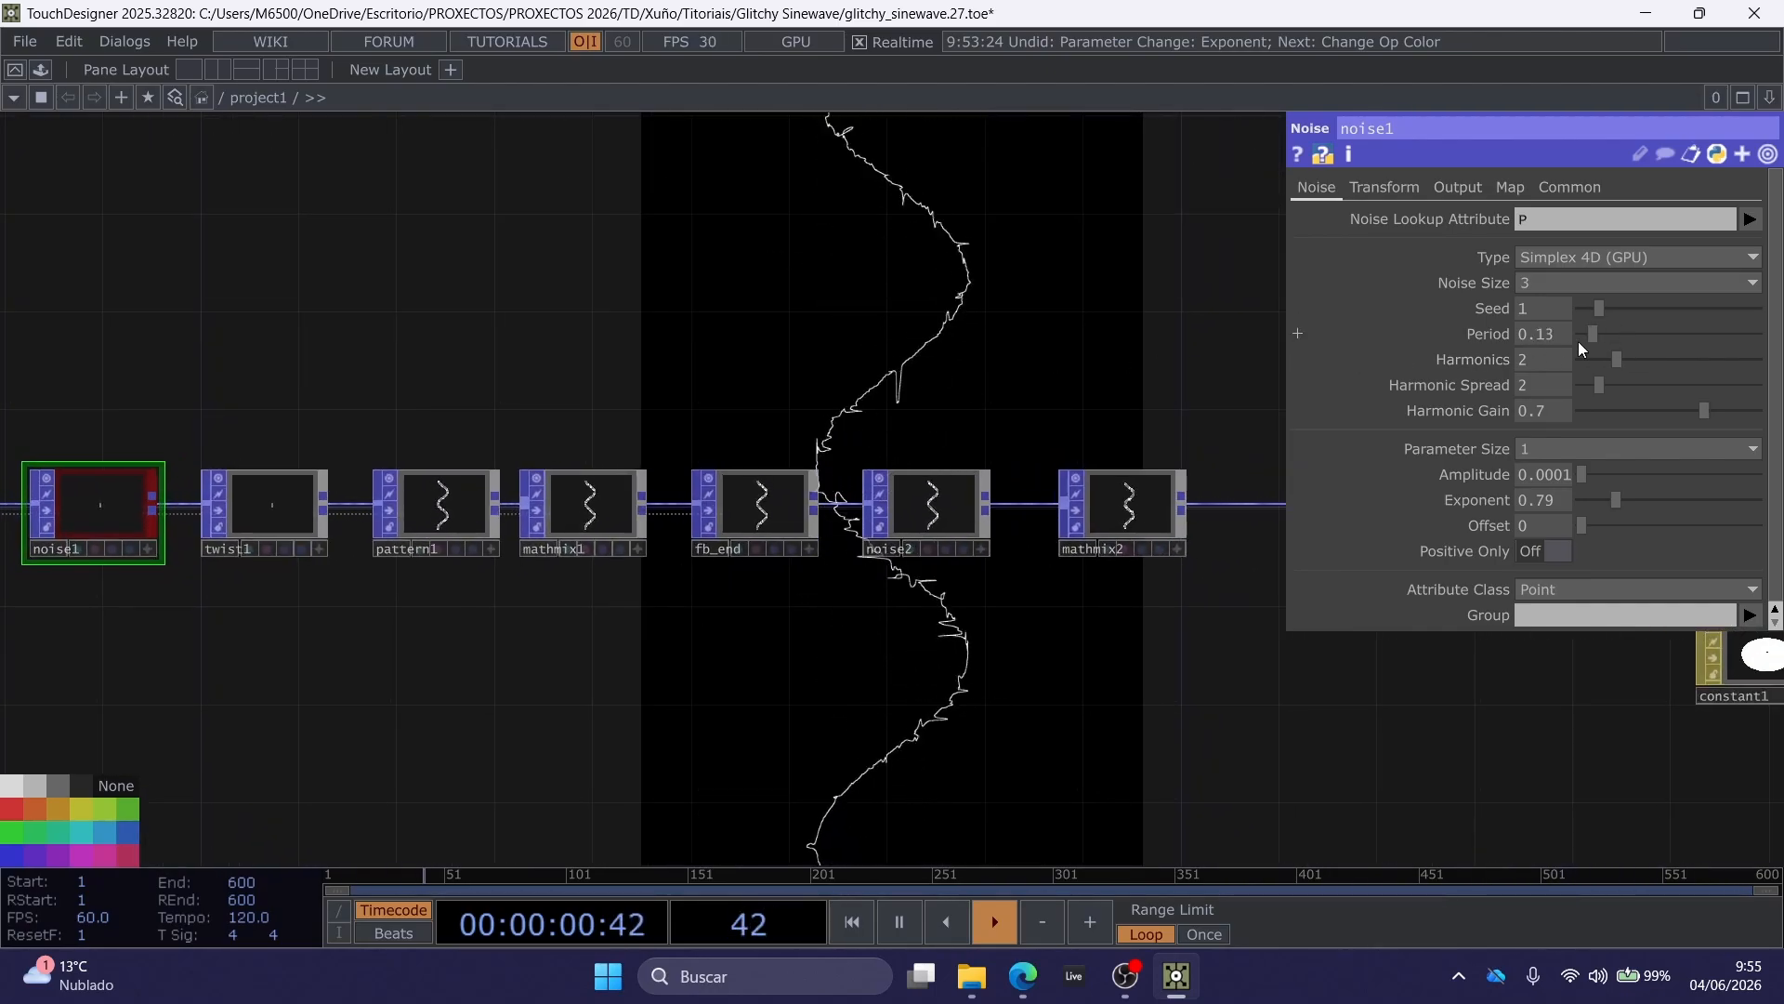
left_click_drag(1574, 343, 1767, 345)
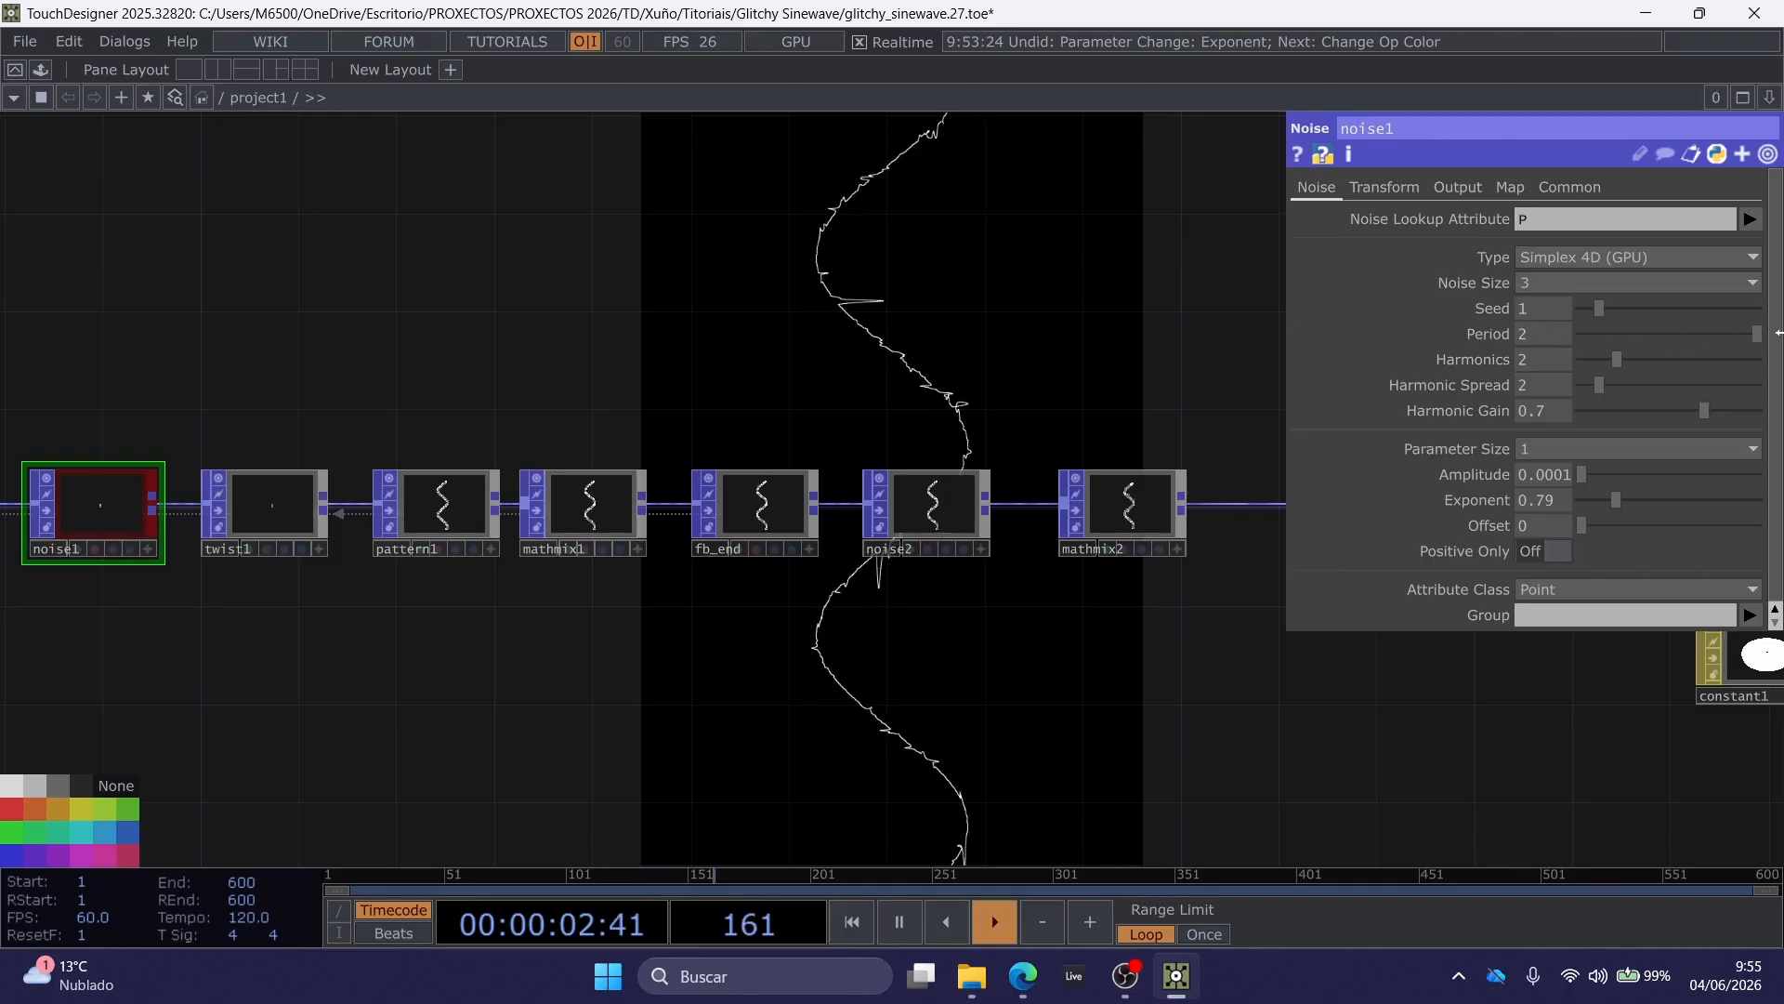
Undo the trial period and exponent changes on the red Noise POP and set its exponent to 0.25.
left_click_drag(1616, 500, 1586, 500)
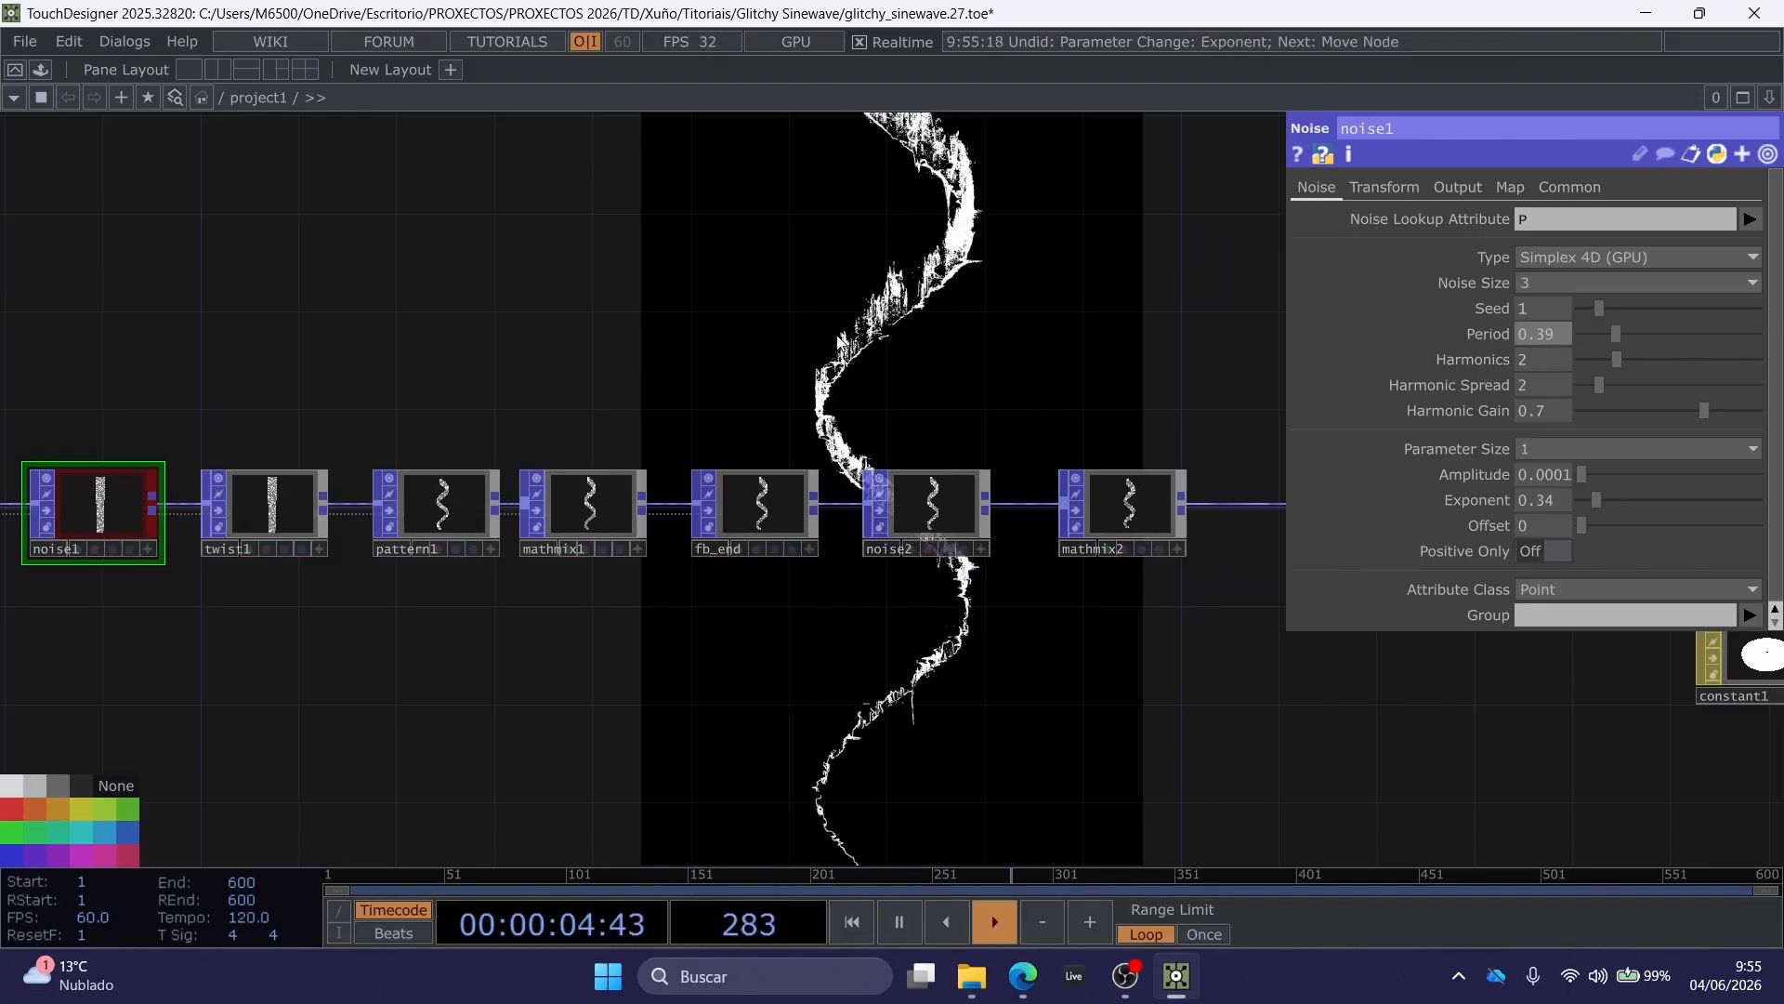
left_click(1539, 502)
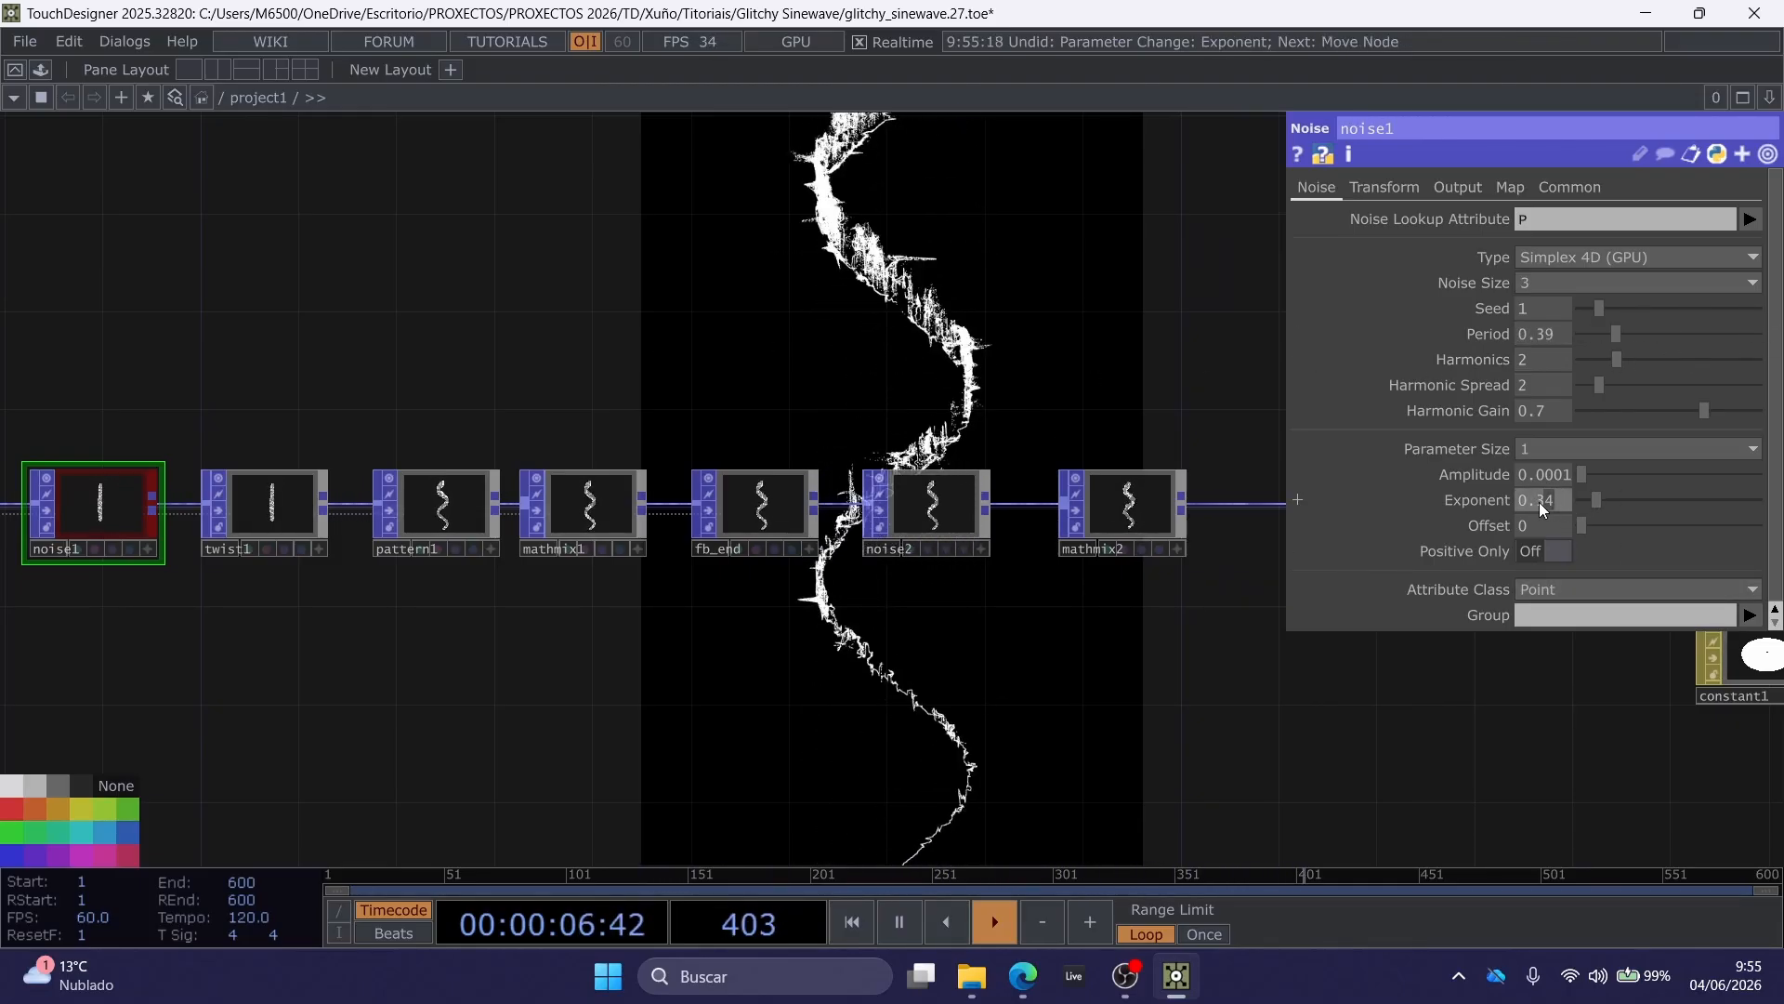
type("0.25")
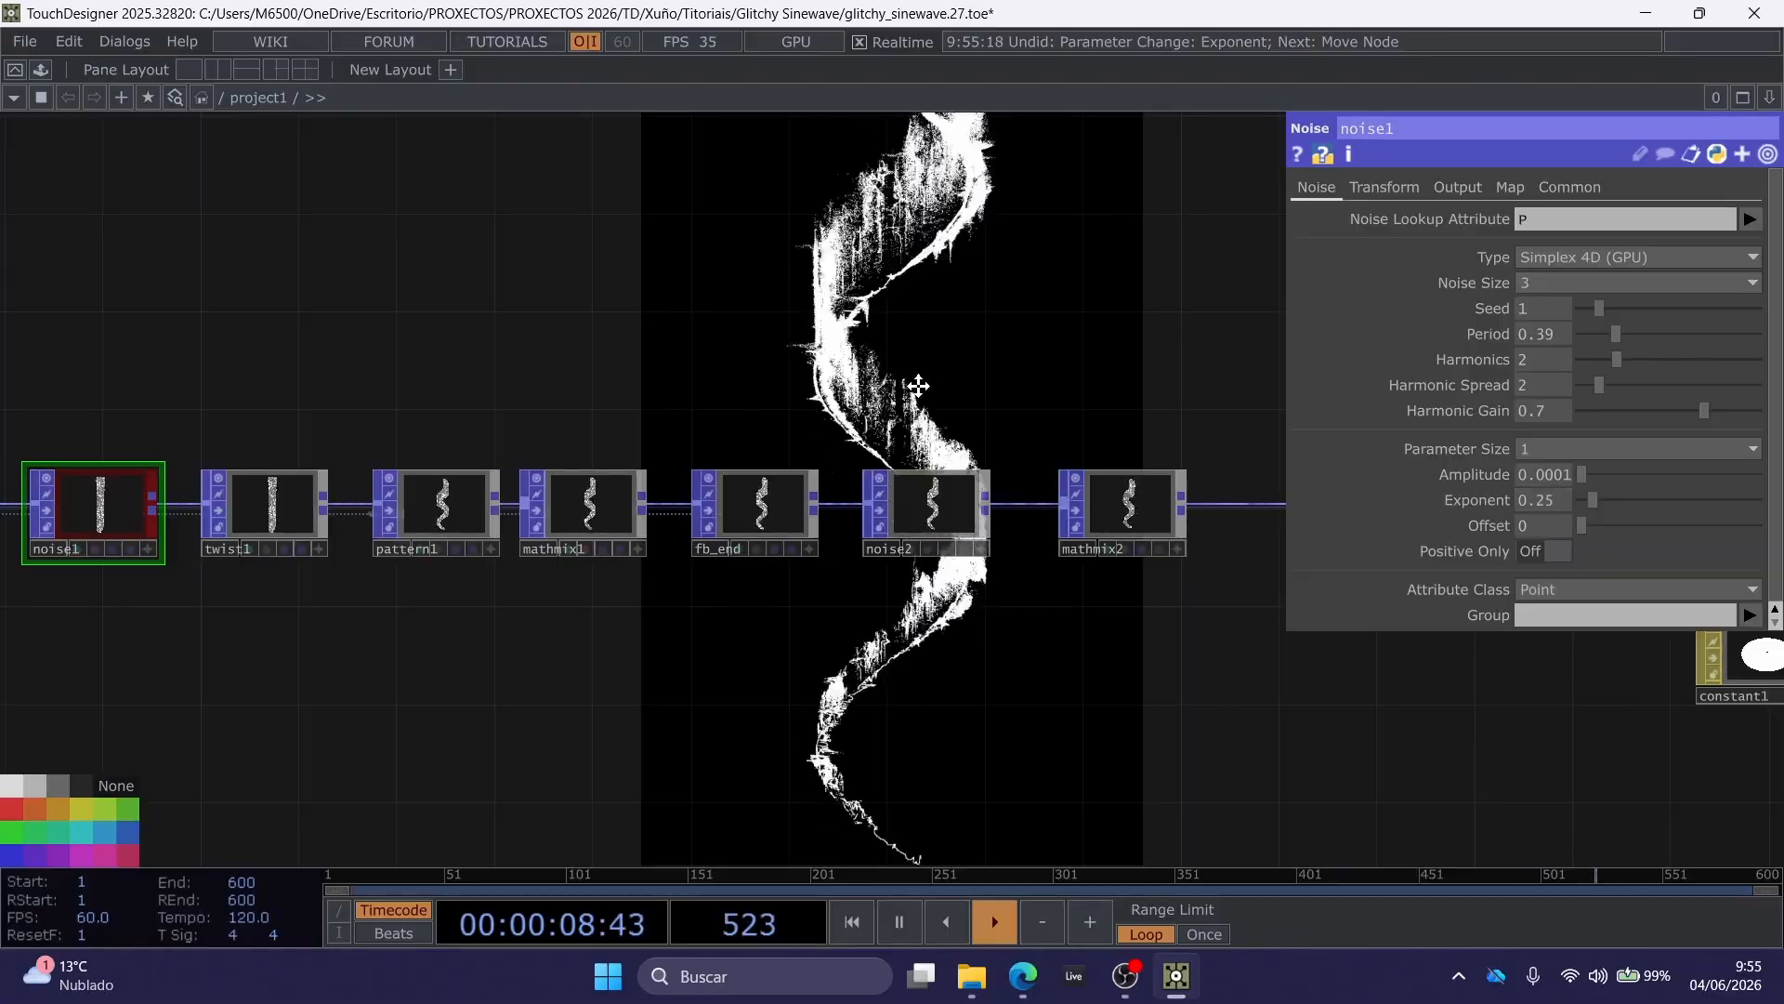
Enable blending (transparency) on the constant1 material.
left_click_drag(918, 390, 1328, 430)
left_click_drag(1030, 382, 641, 390)
left_click_drag(804, 372, 586, 369)
left_click_drag(1103, 390, 841, 384)
left_click(1089, 692)
left_click(1414, 188)
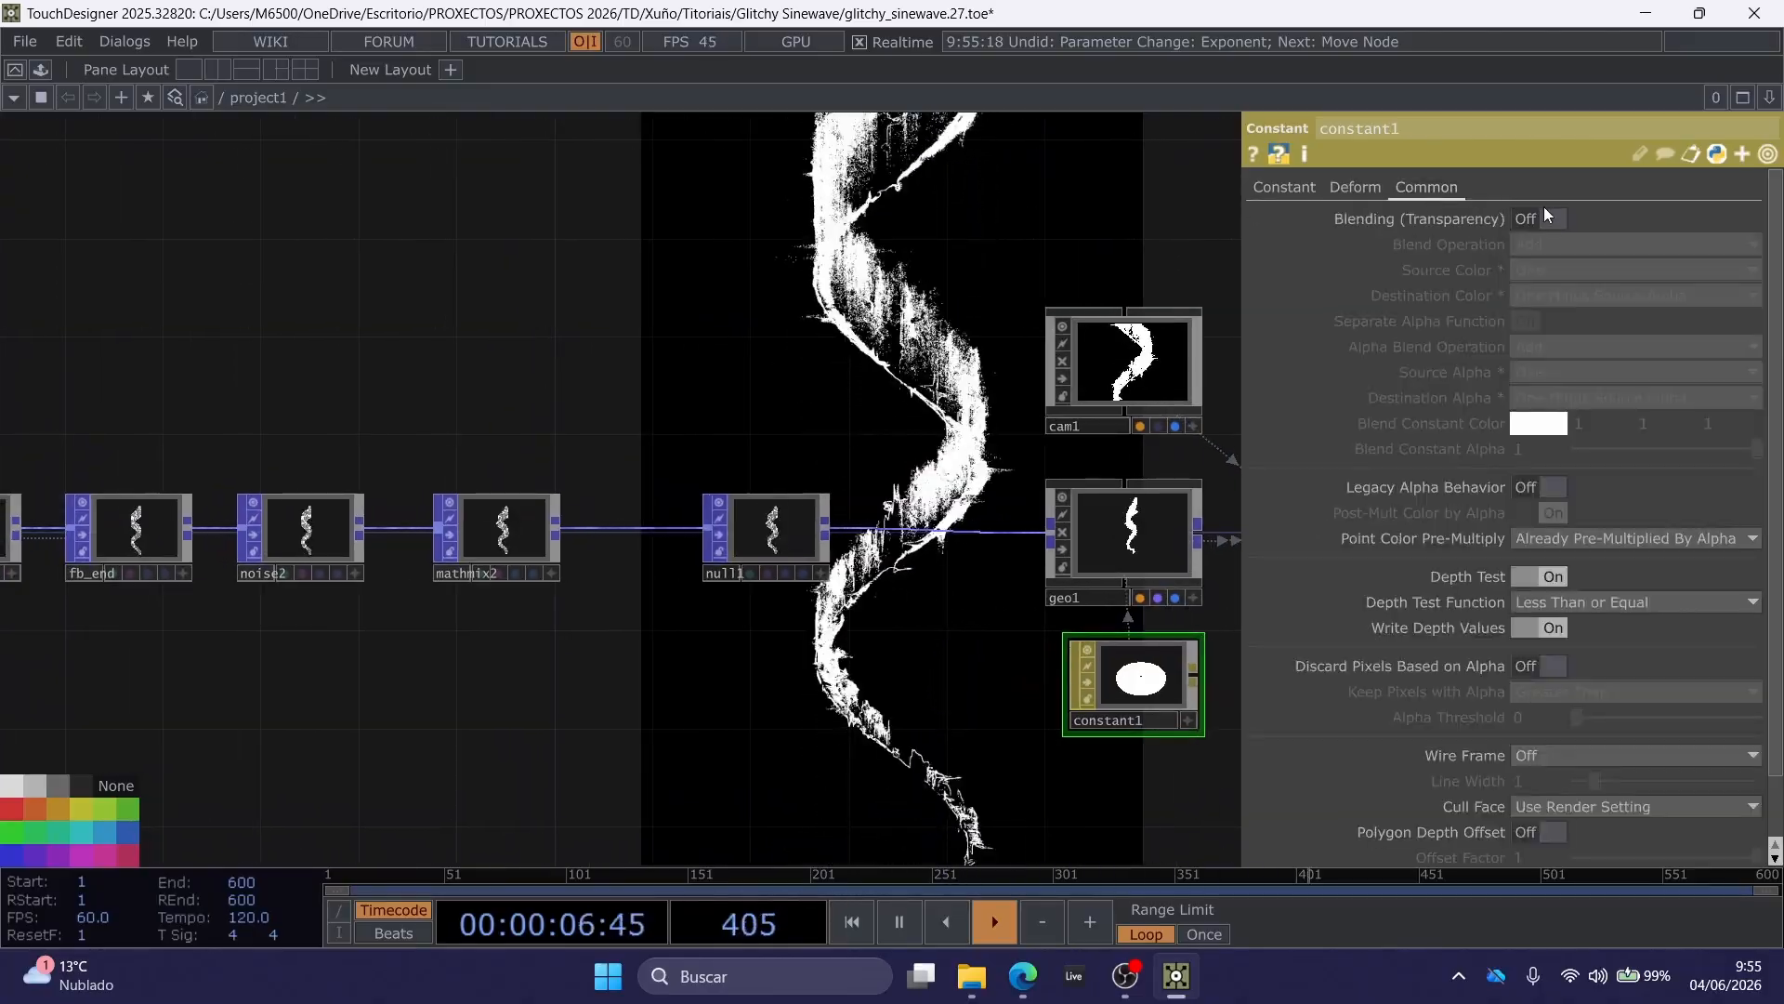
left_click(1545, 219)
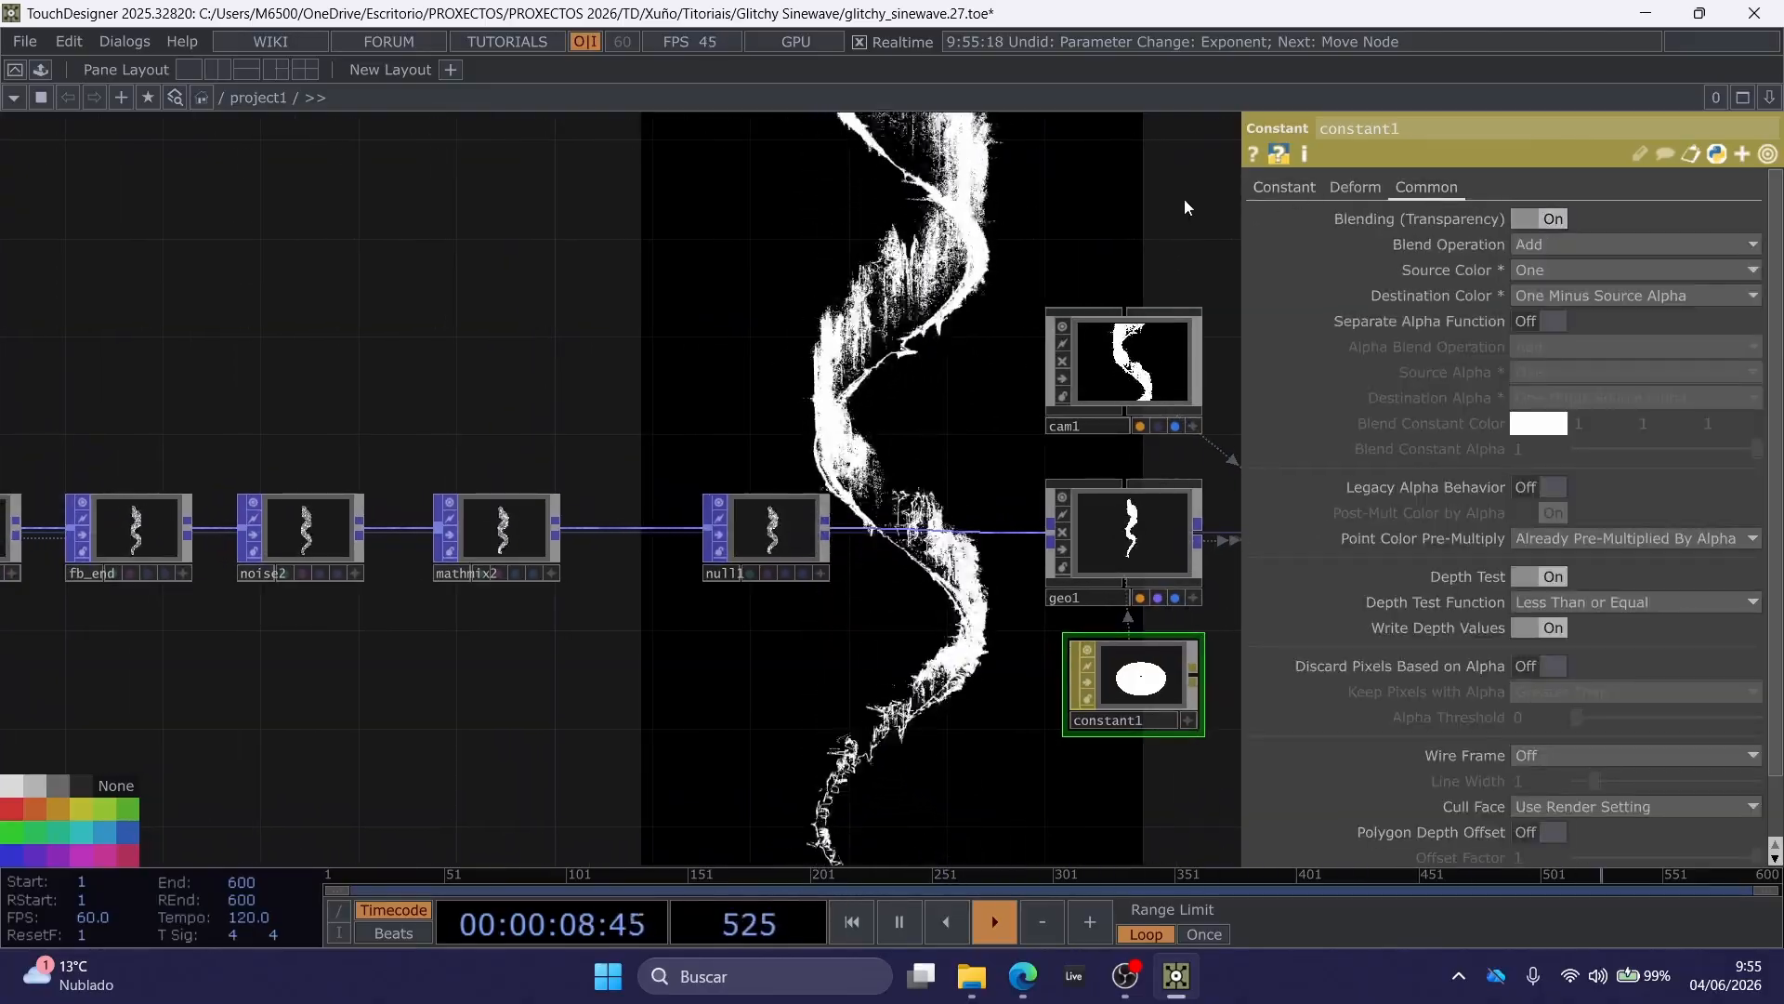
Set the constant1 material's alpha to .4 and hide its parameters.
left_click(1299, 193)
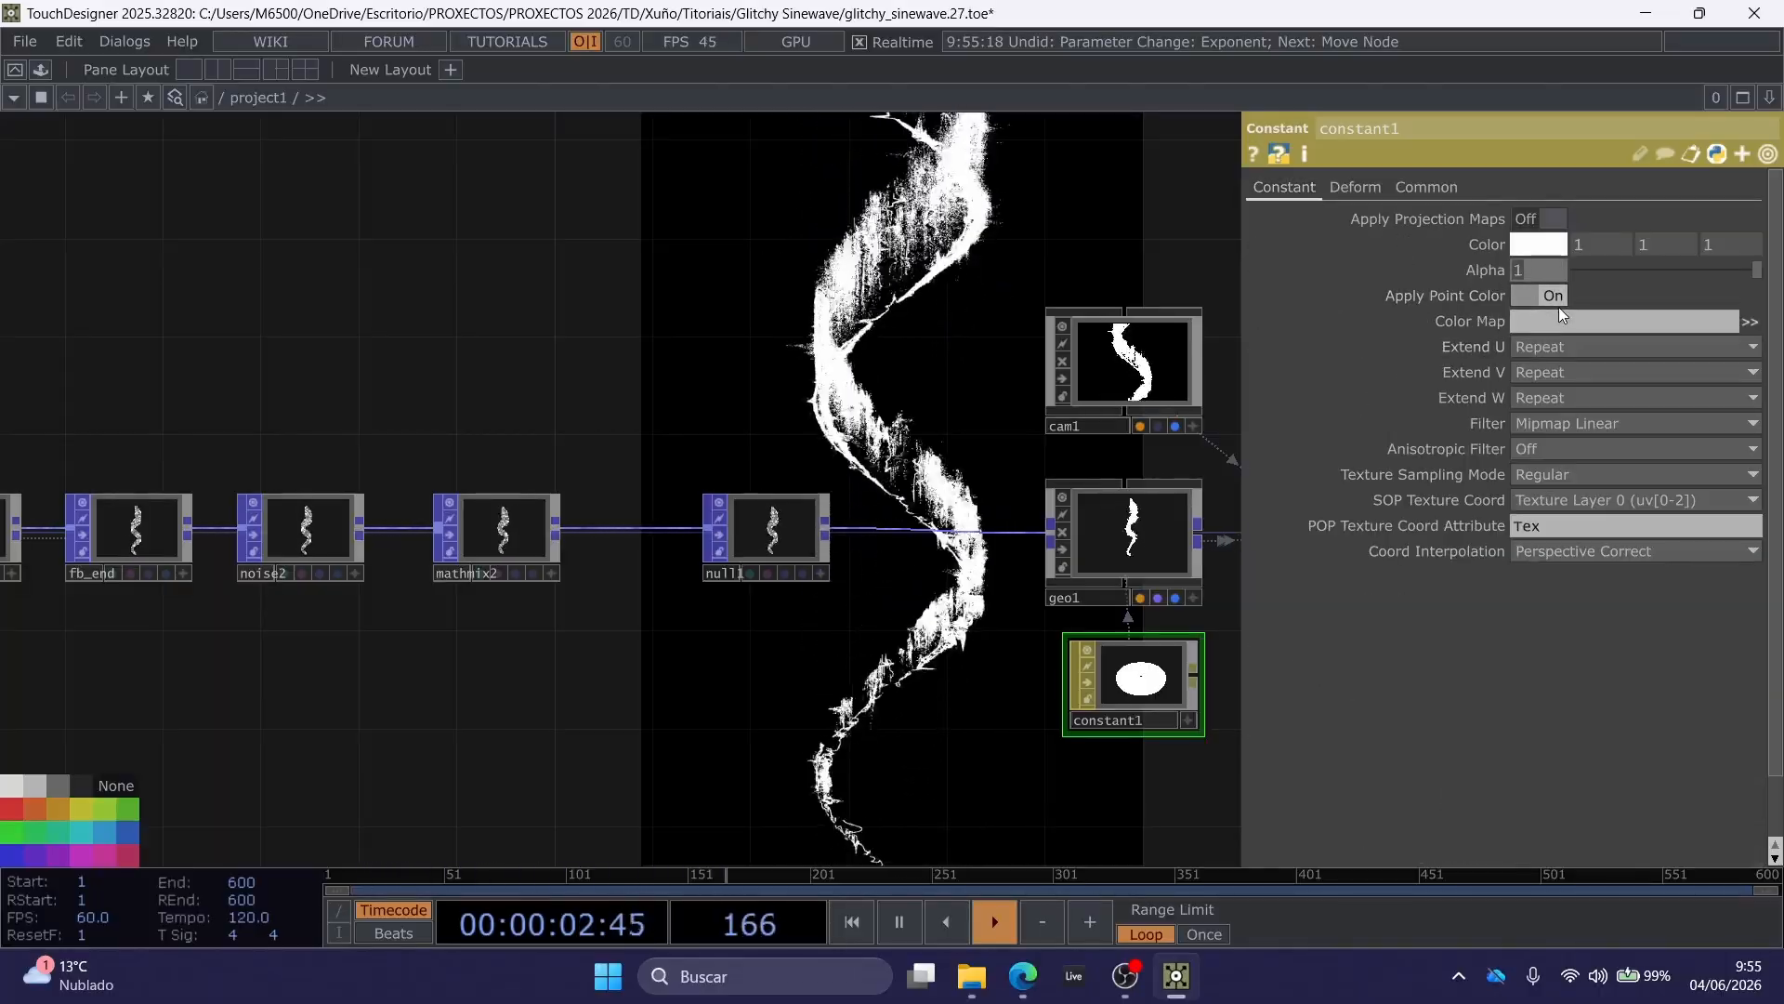
type(".4")
key("Return")
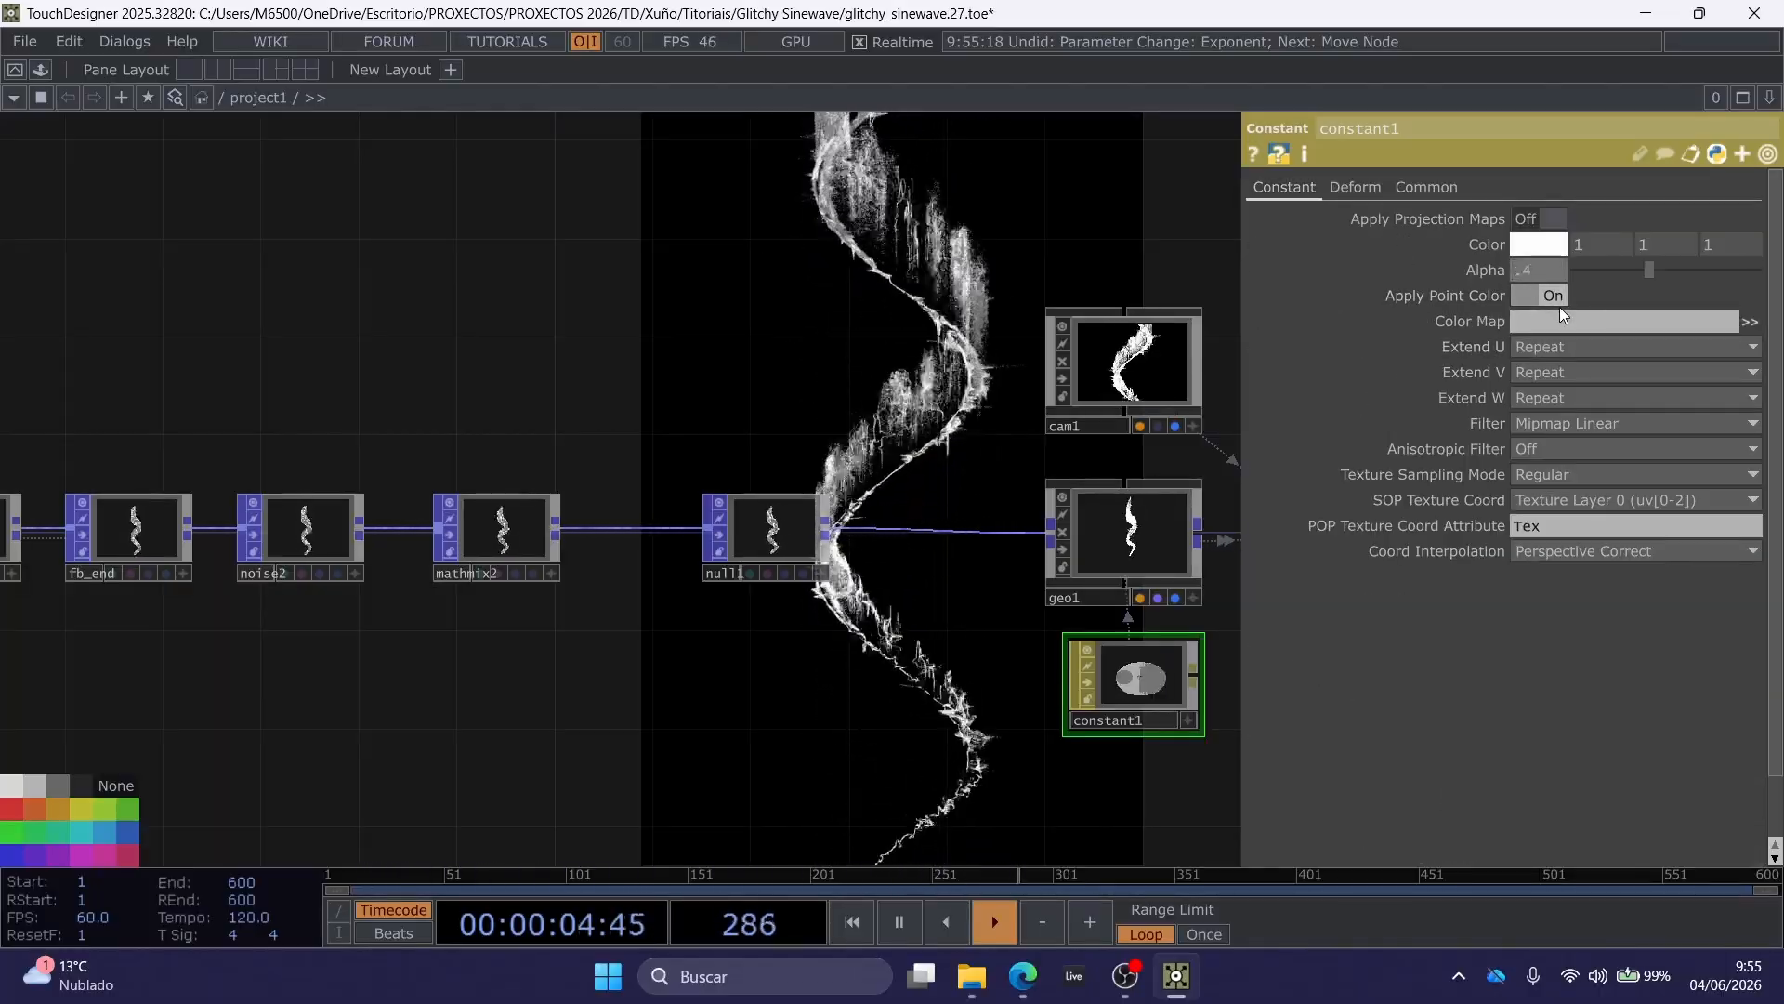
key("p")
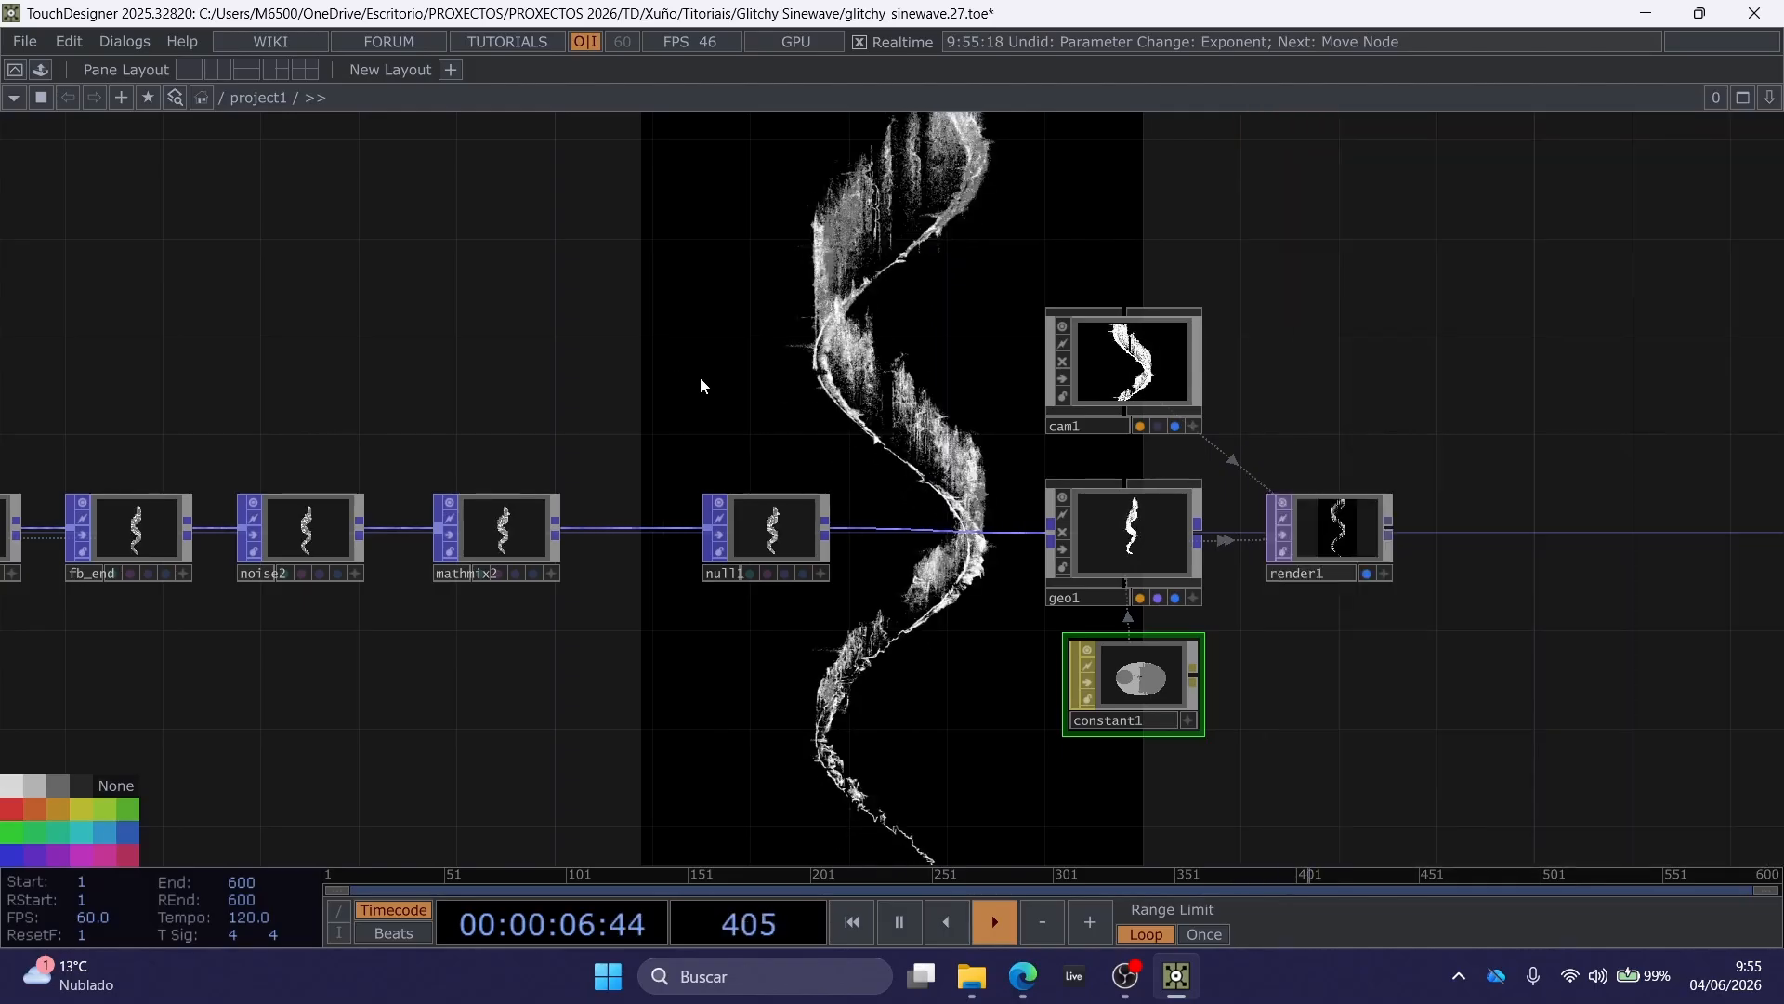
Review the whole operator chain from pointgen1 to render1 against the rendered sine wave.
left_click_drag(700, 376, 1021, 393)
left_click_drag(444, 394, 1073, 360)
left_click_drag(947, 362, 1089, 351)
key("h")
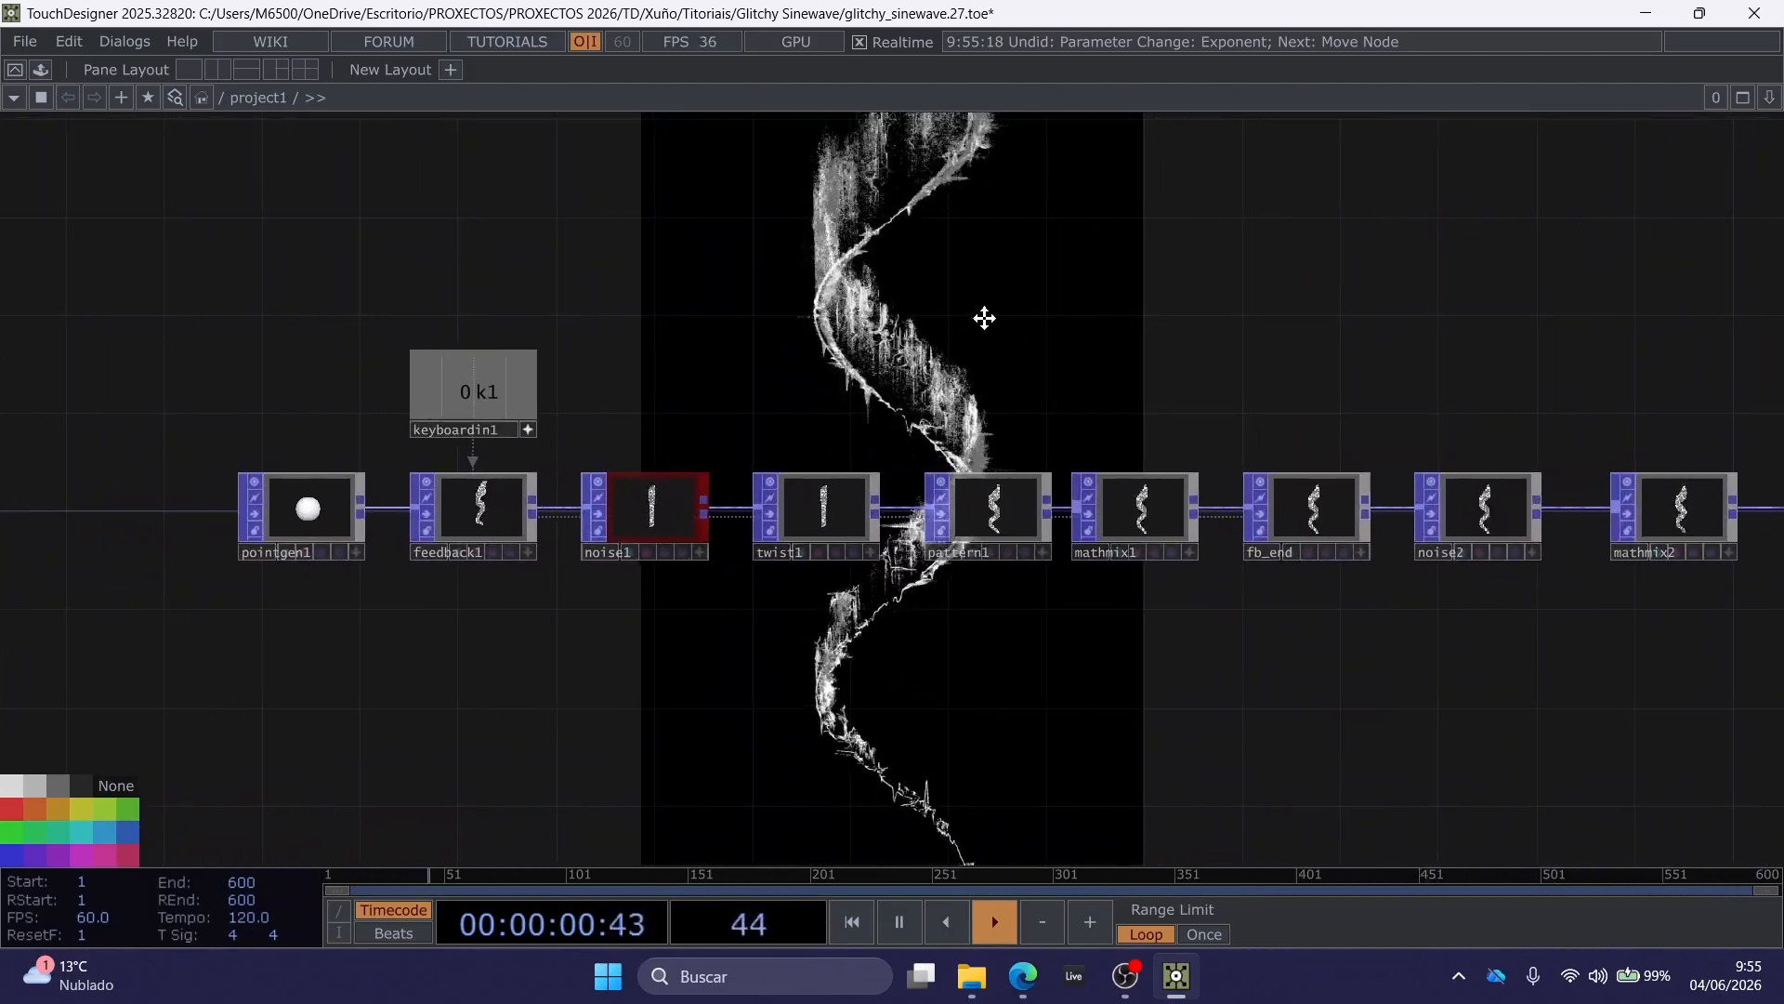
left_click_drag(751, 359, 580, 348)
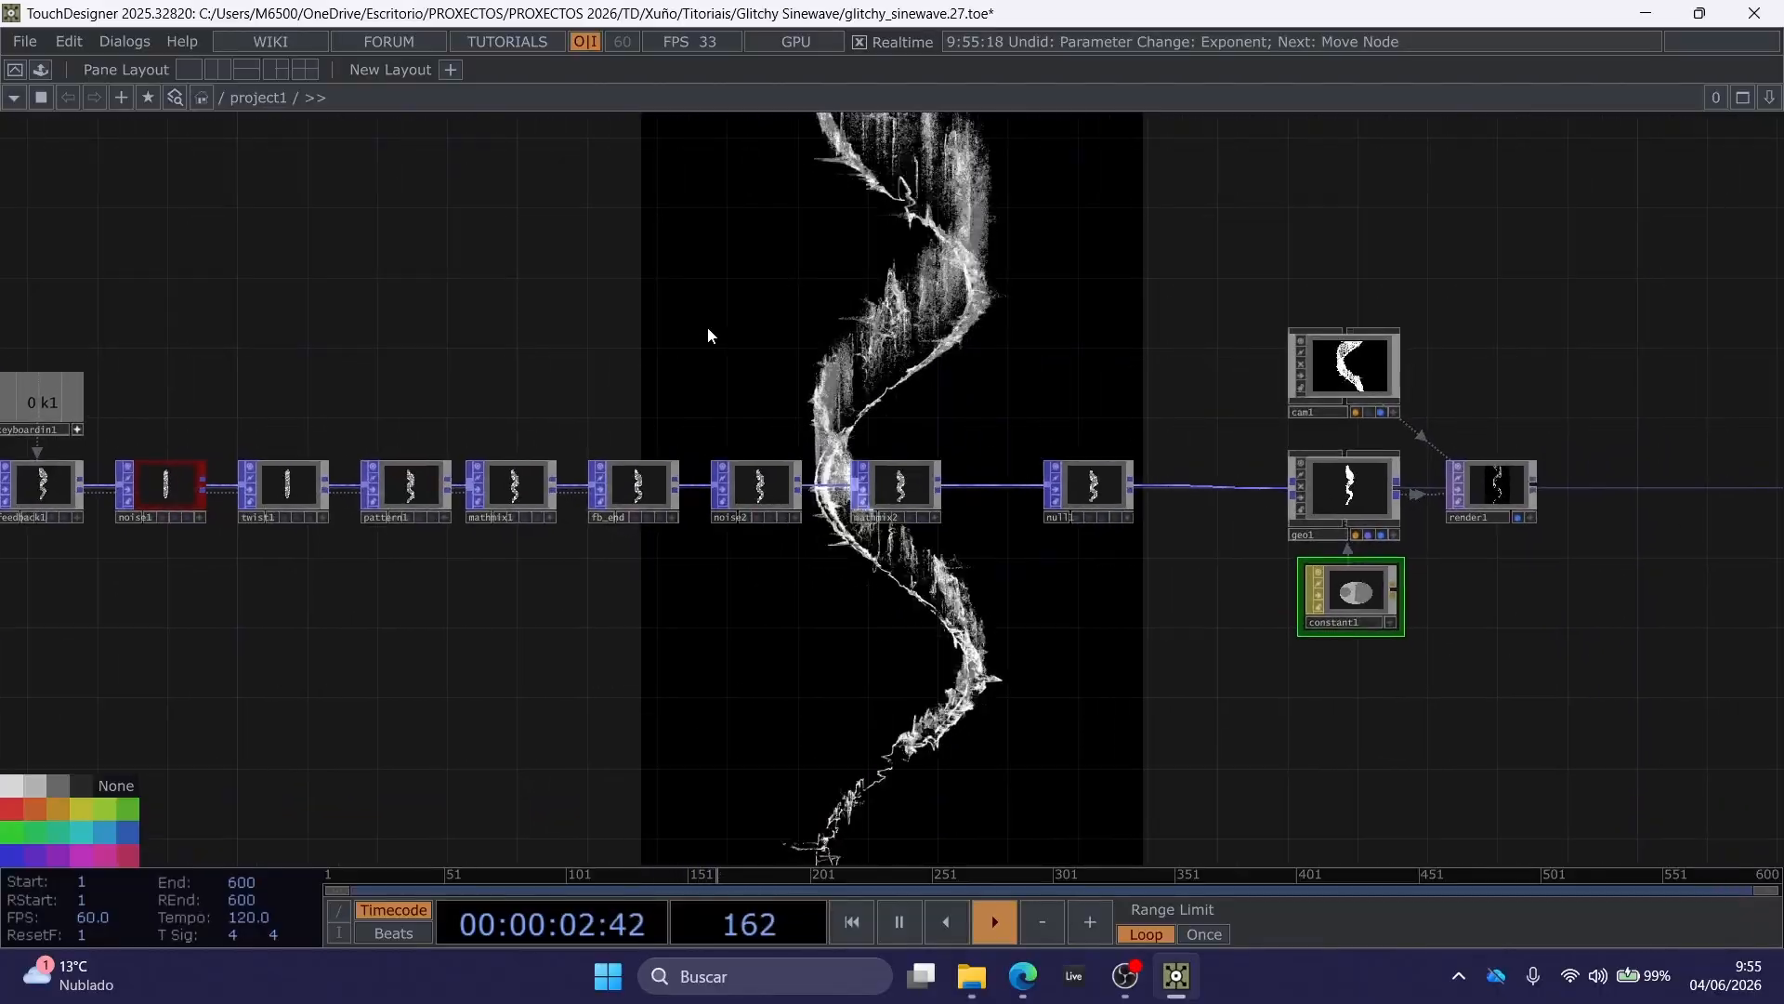
left_click_drag(706, 328, 581, 288)
scroll(734, 331, "down", 3)
left_click_drag(928, 333, 1029, 321)
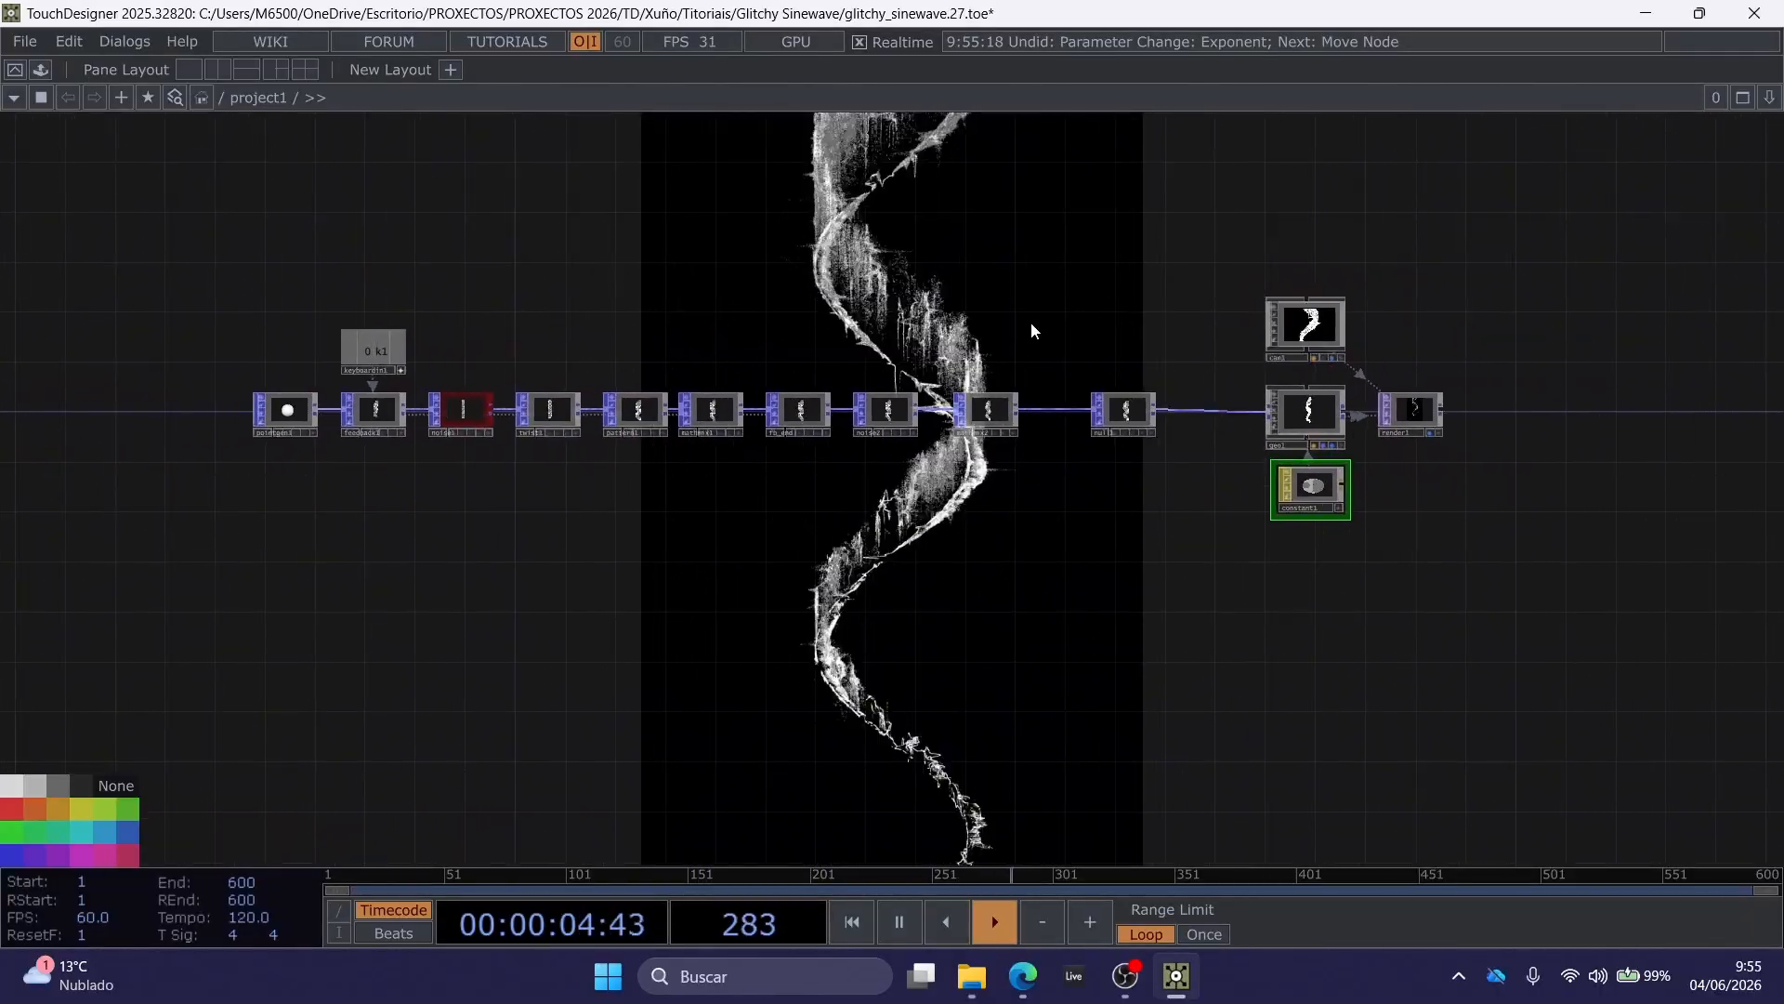
Turn off the node viewers of all operators in the network and deselect them.
scroll(1018, 326, "up", 2)
scroll(1018, 325, "down", 2)
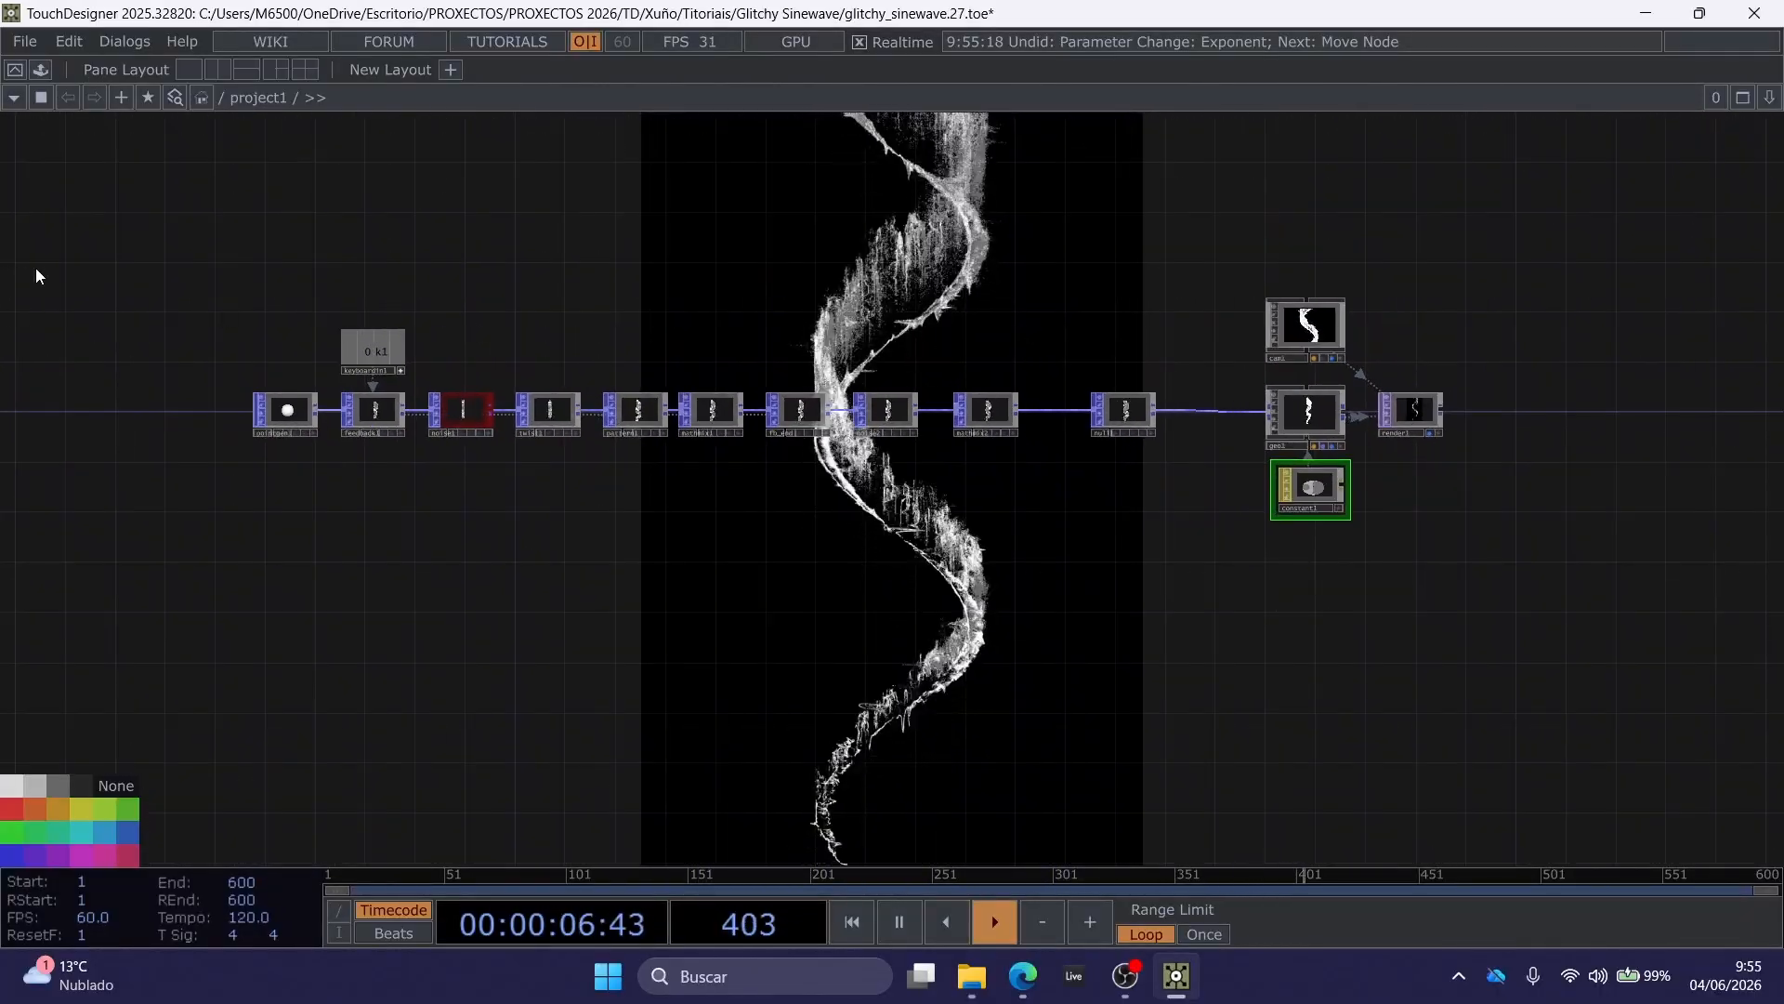
left_click_drag(167, 267, 1497, 556)
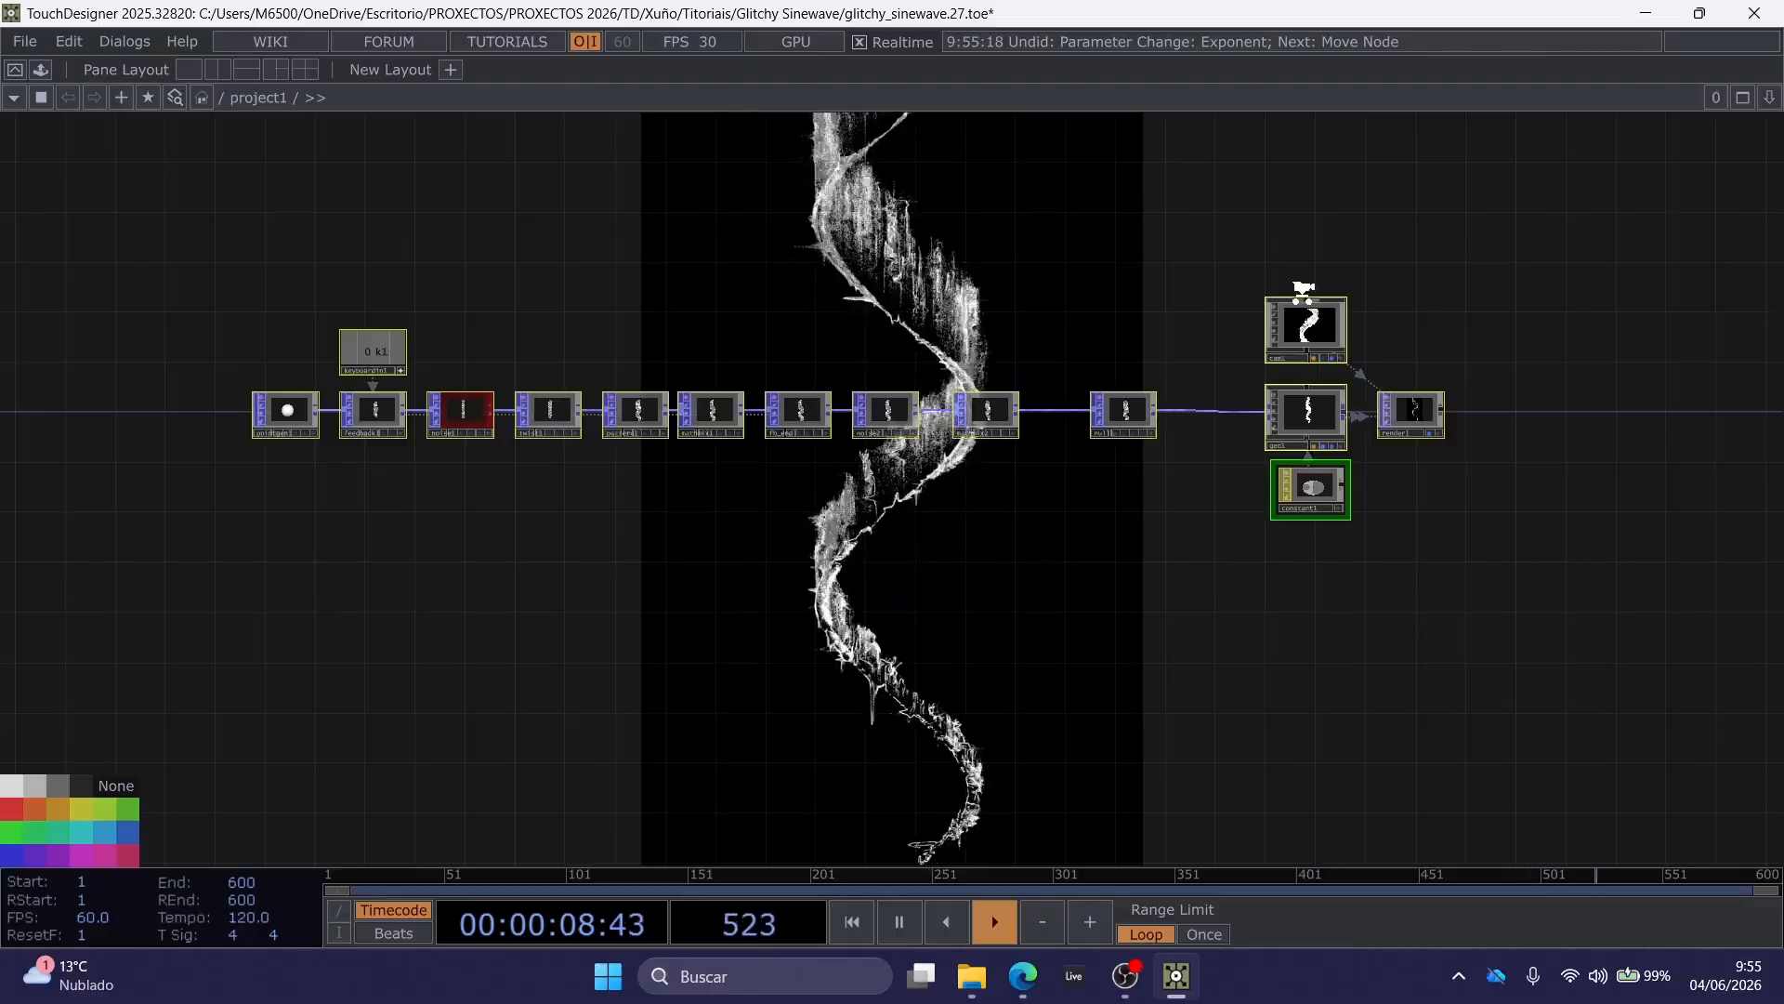
scroll(1251, 323, "up", 3)
left_click_drag(805, 360, 819, 362)
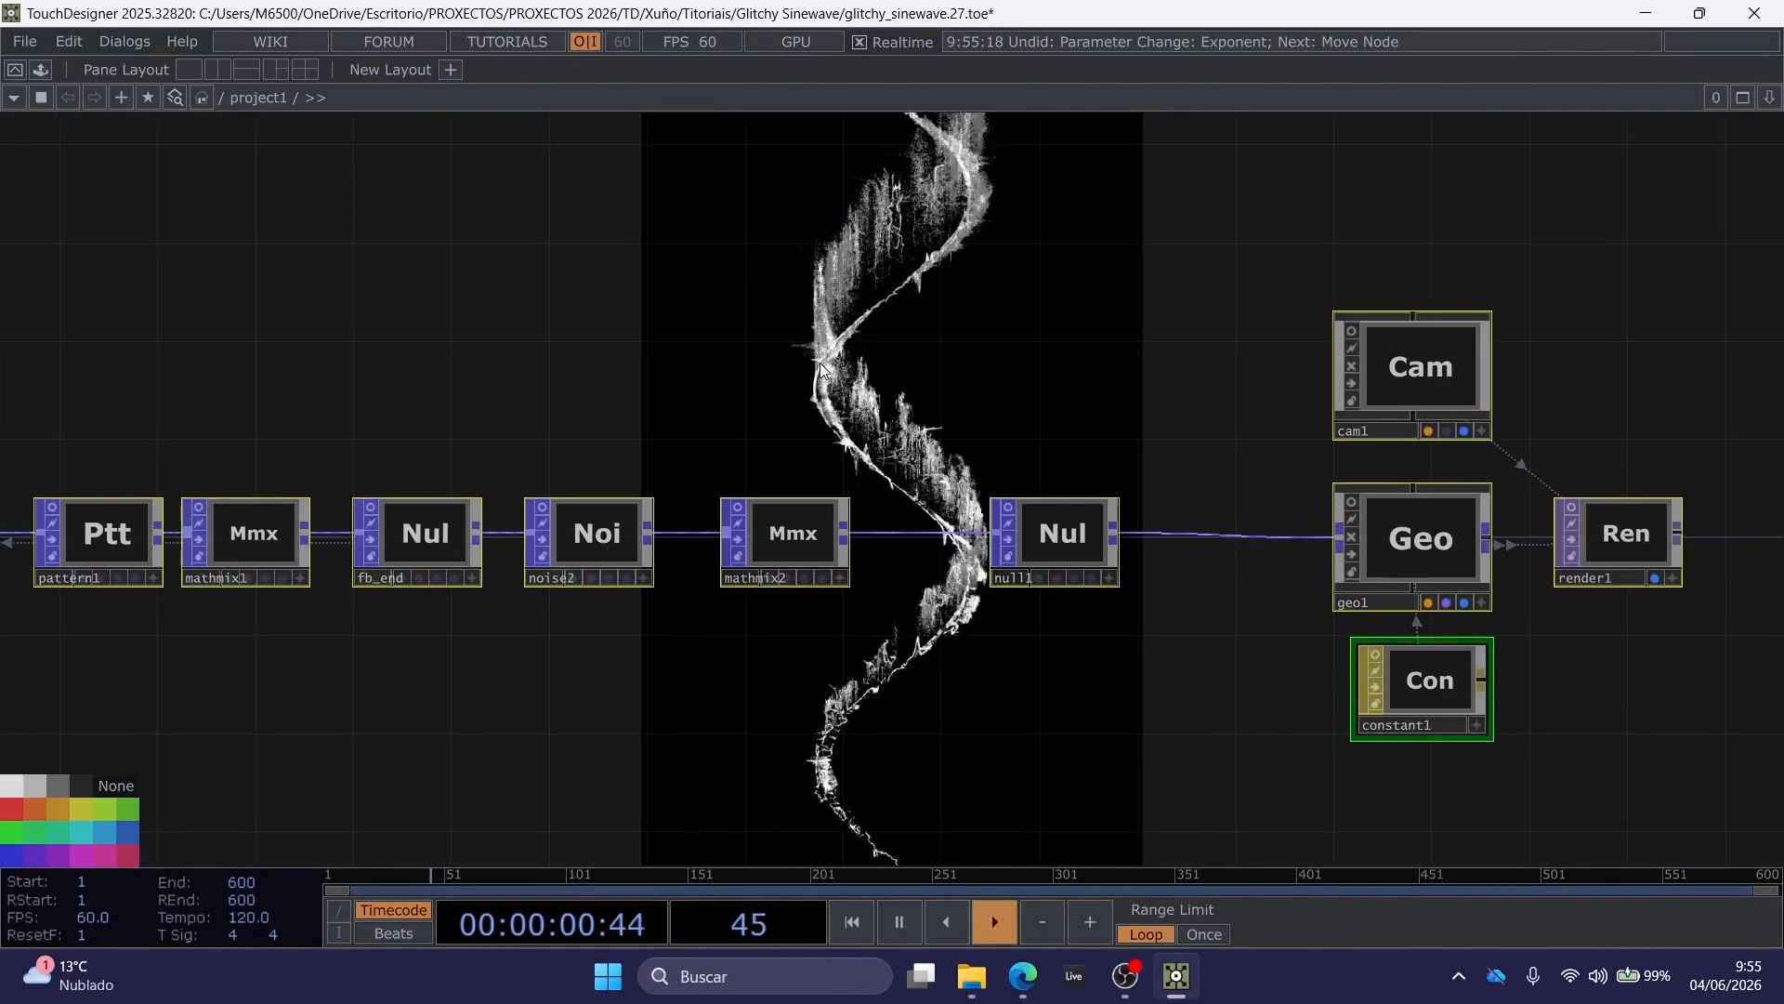
left_click(1052, 363)
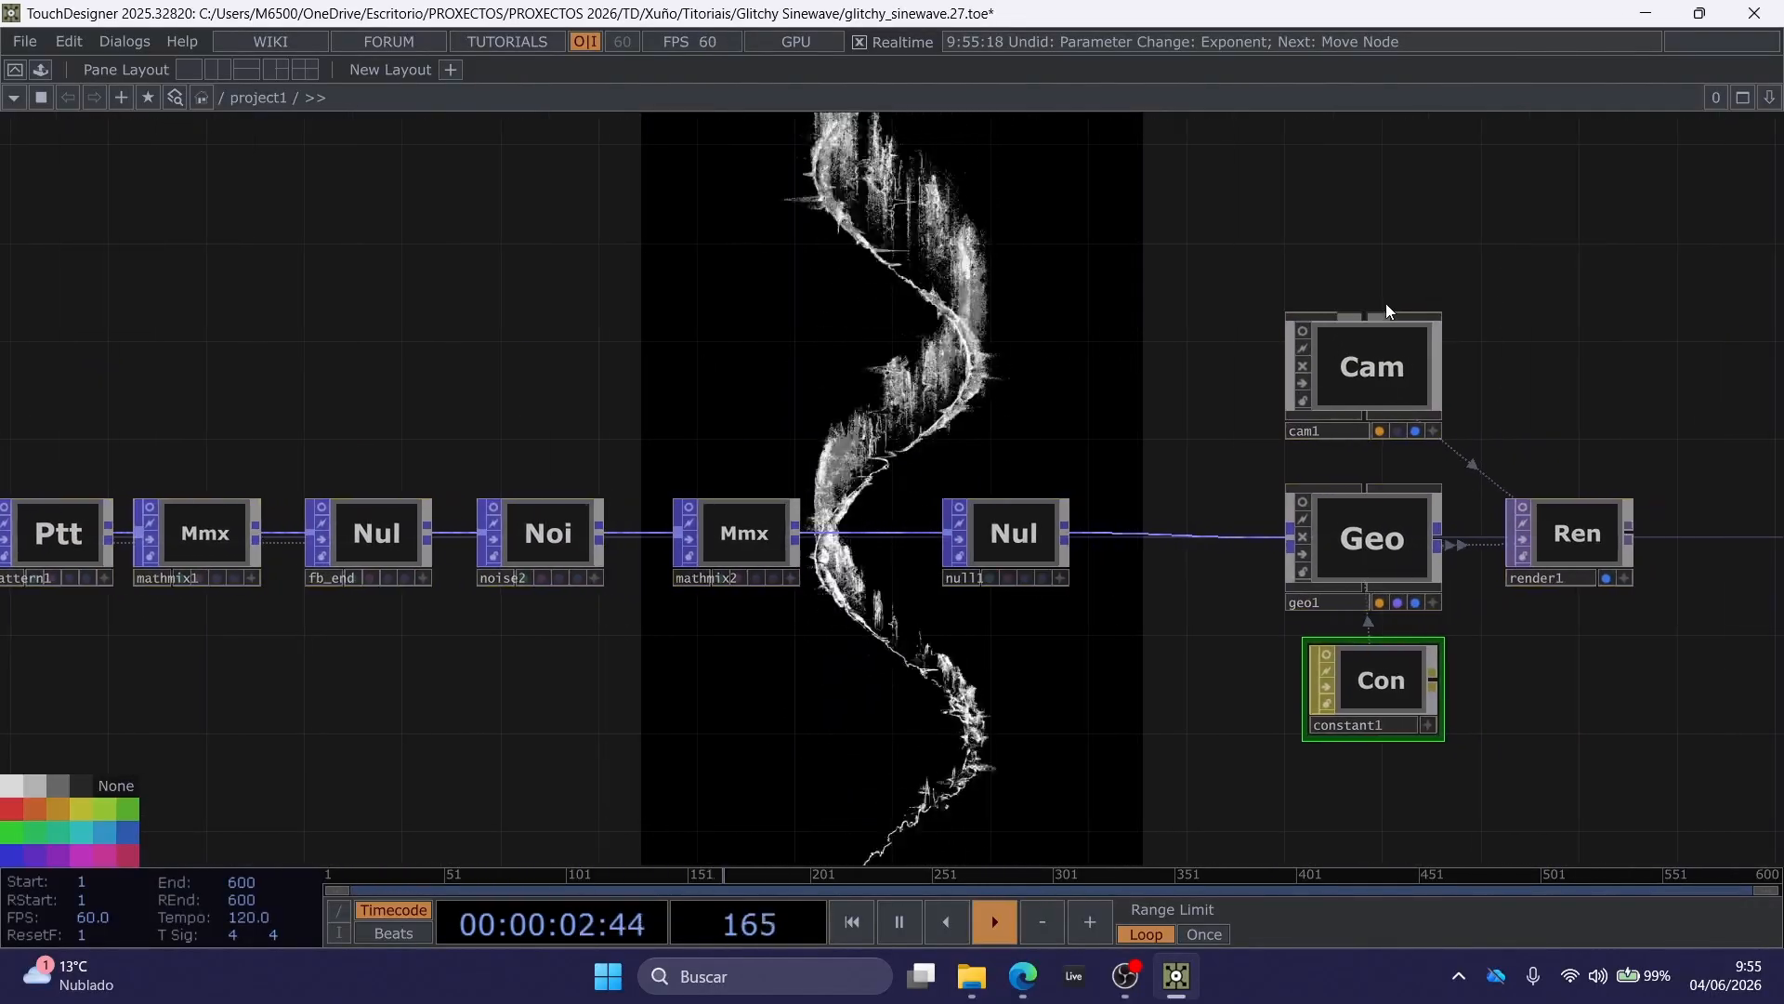
Examine the viewer flag on cam1 and the full operator chain.
scroll(1297, 320, "up", 5)
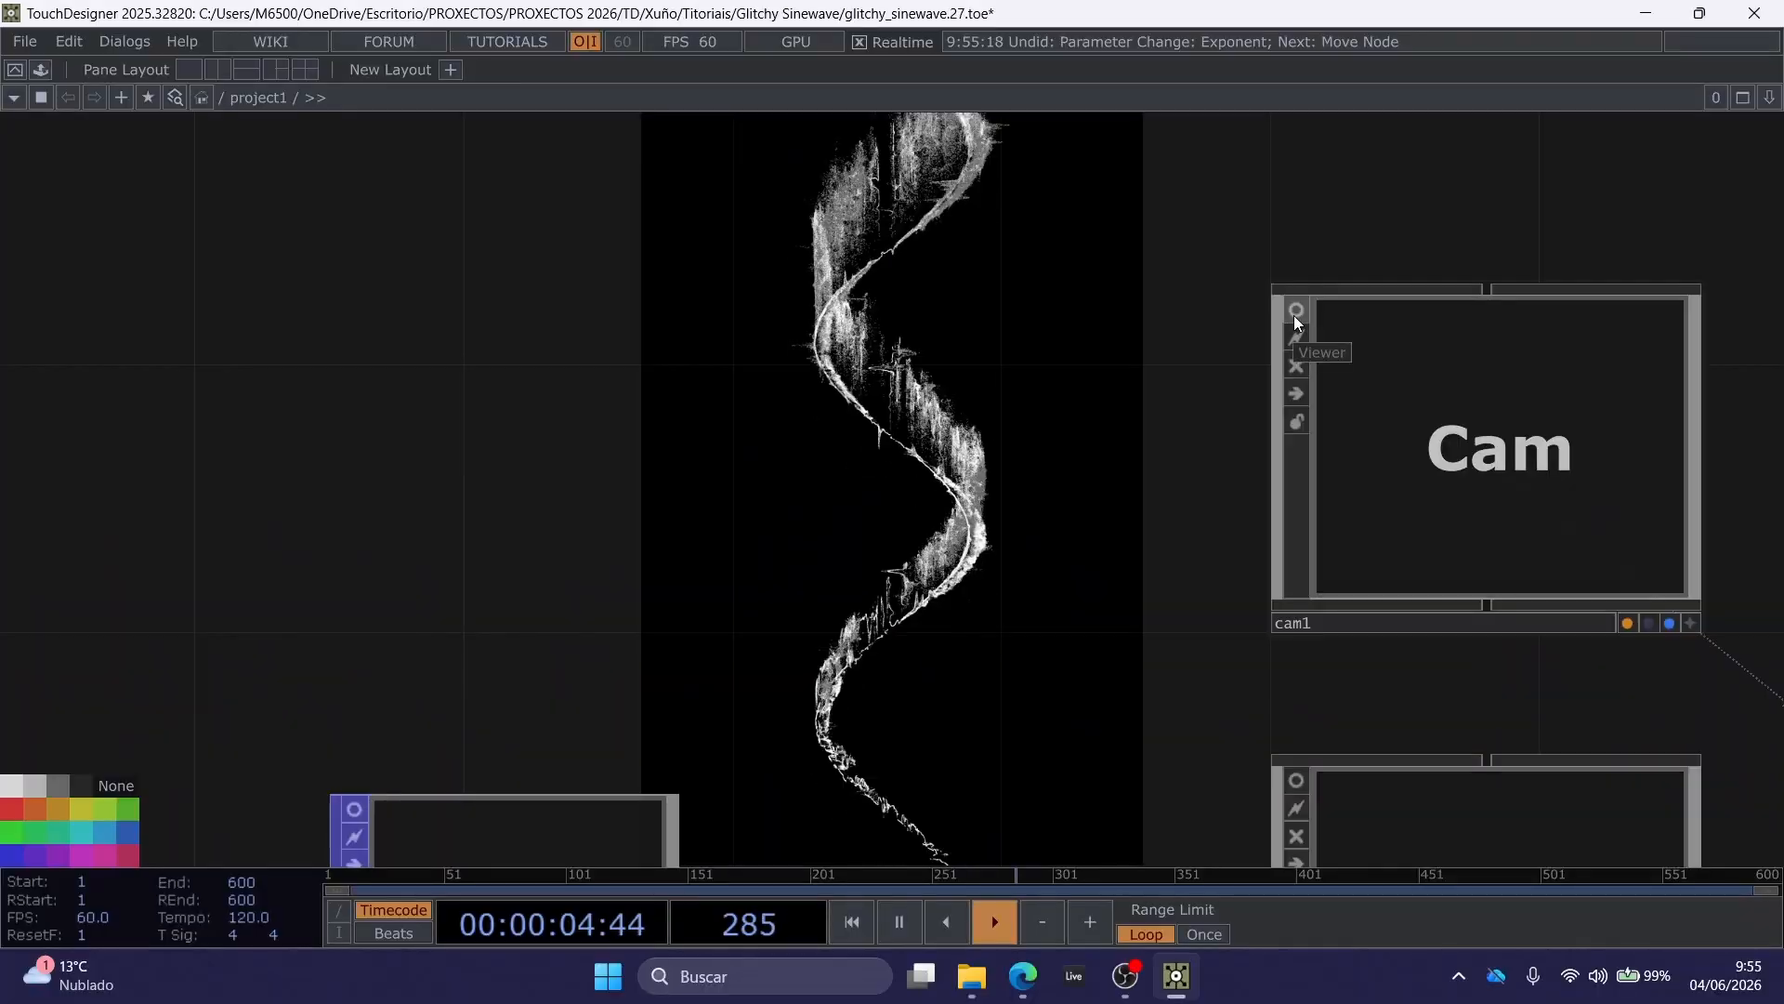
scroll(929, 367, "down", 3)
left_click_drag(672, 398, 714, 363)
scroll(800, 397, "down", 2)
key("h")
scroll(929, 376, "down", 2)
left_click_drag(965, 366, 641, 364)
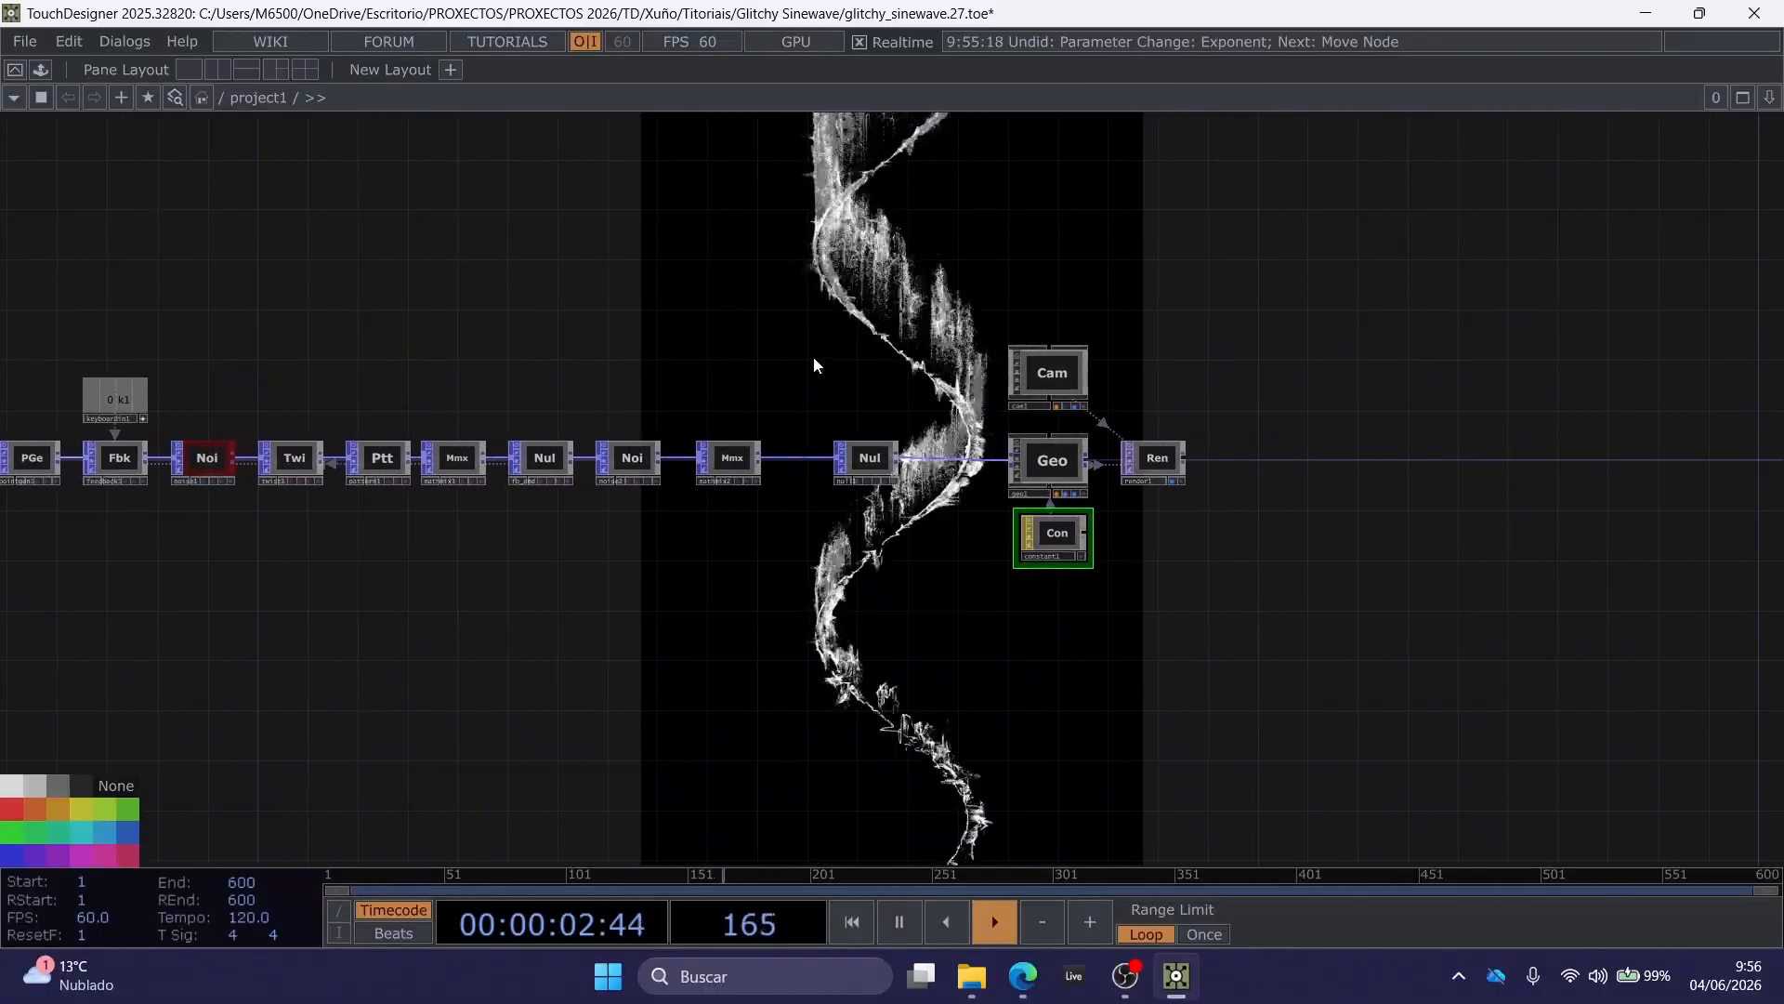
Add an Out TOP connected to render1, placed well beyond it to leave room for more operators.
left_click_drag(1281, 387, 599, 467)
scroll(1010, 406, "up", 4)
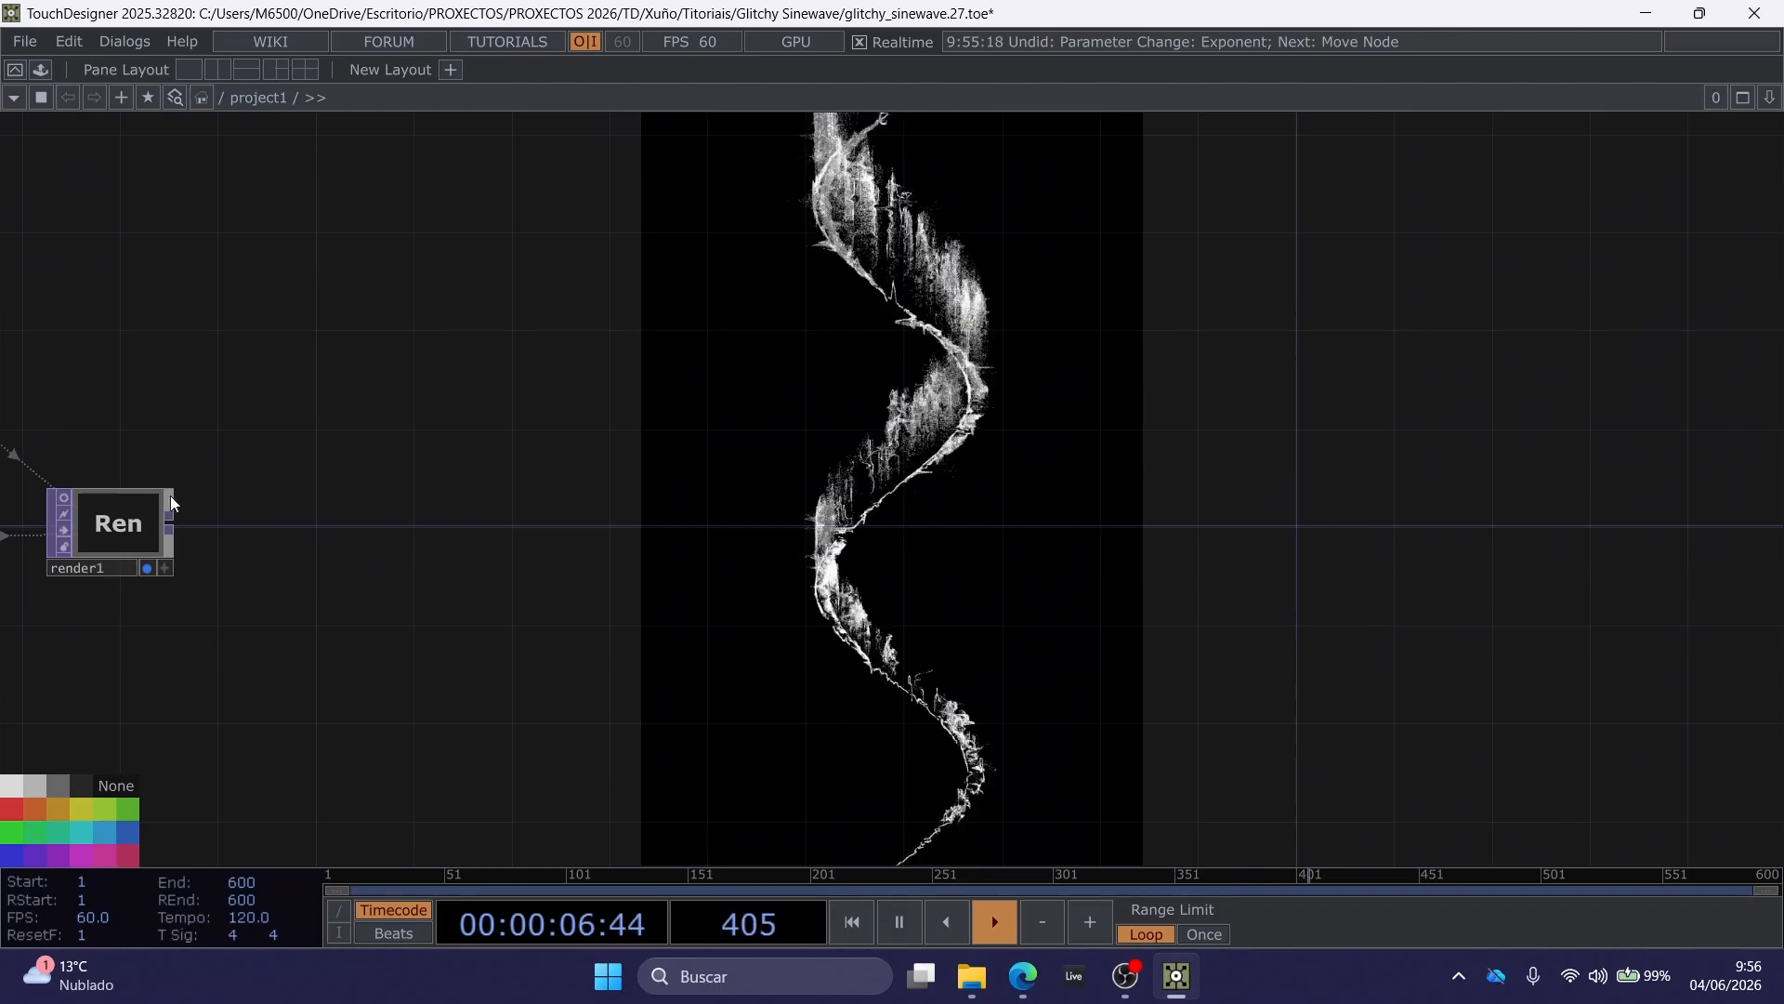
left_click_drag(218, 488, 709, 469)
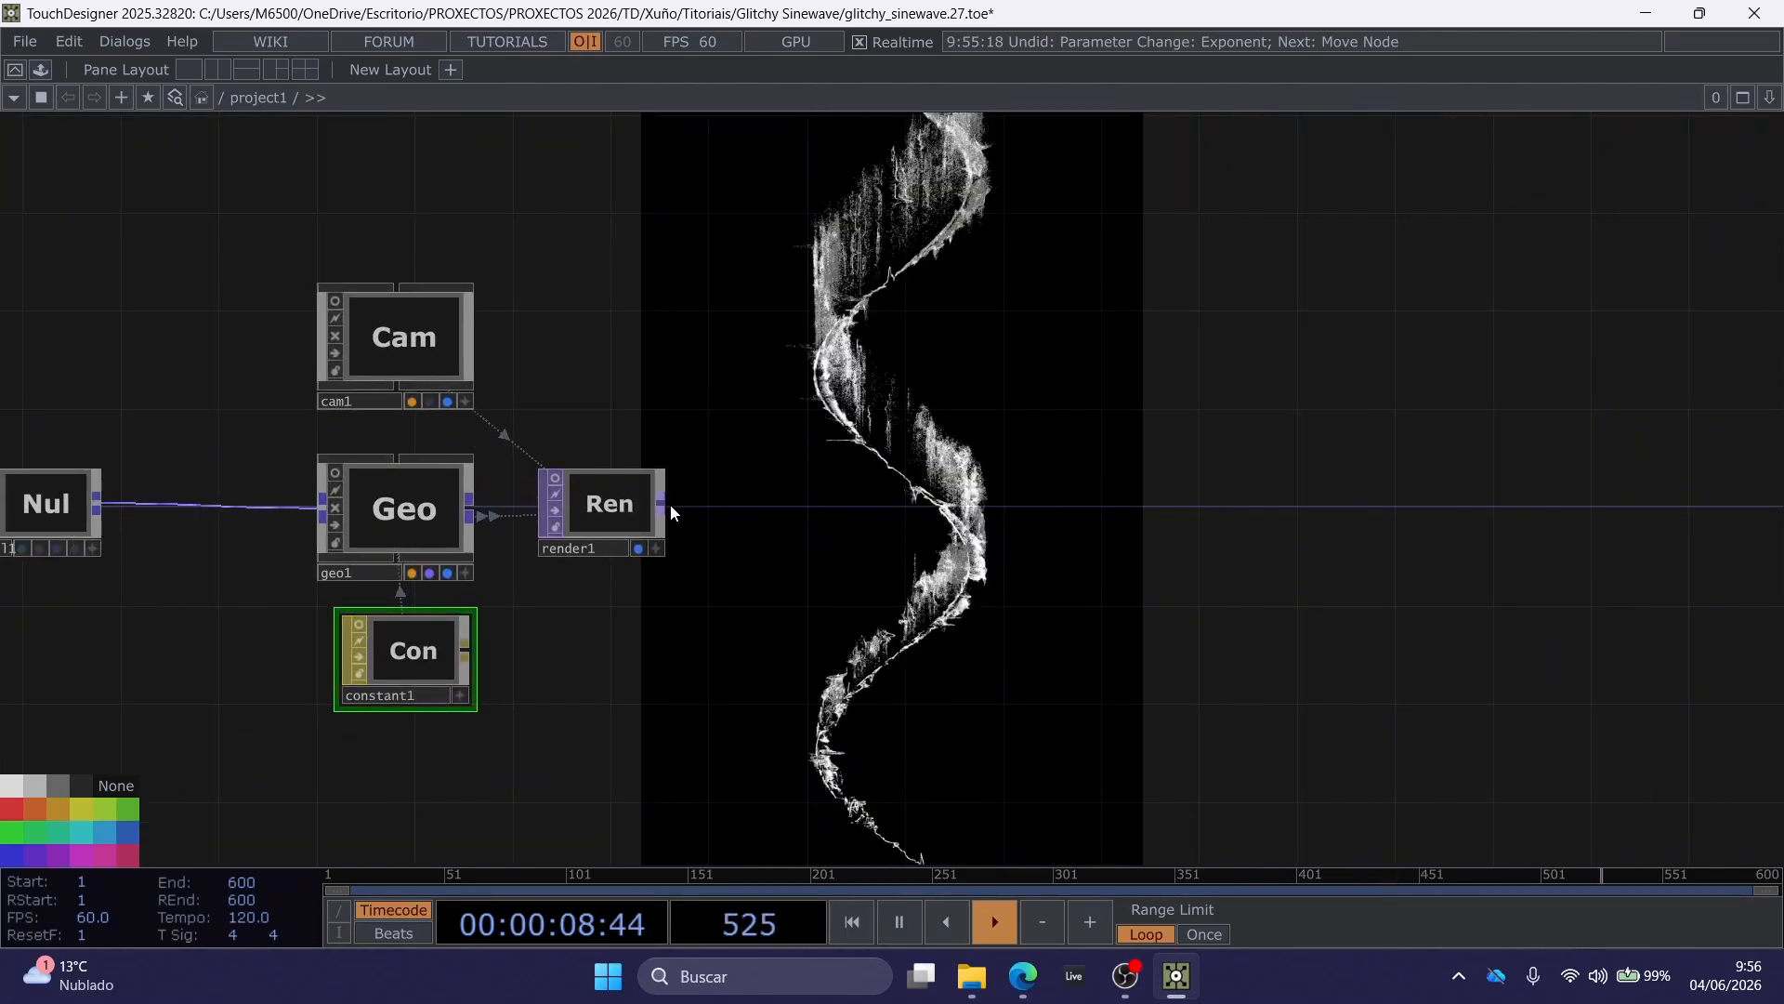
right_click(671, 504)
type("out")
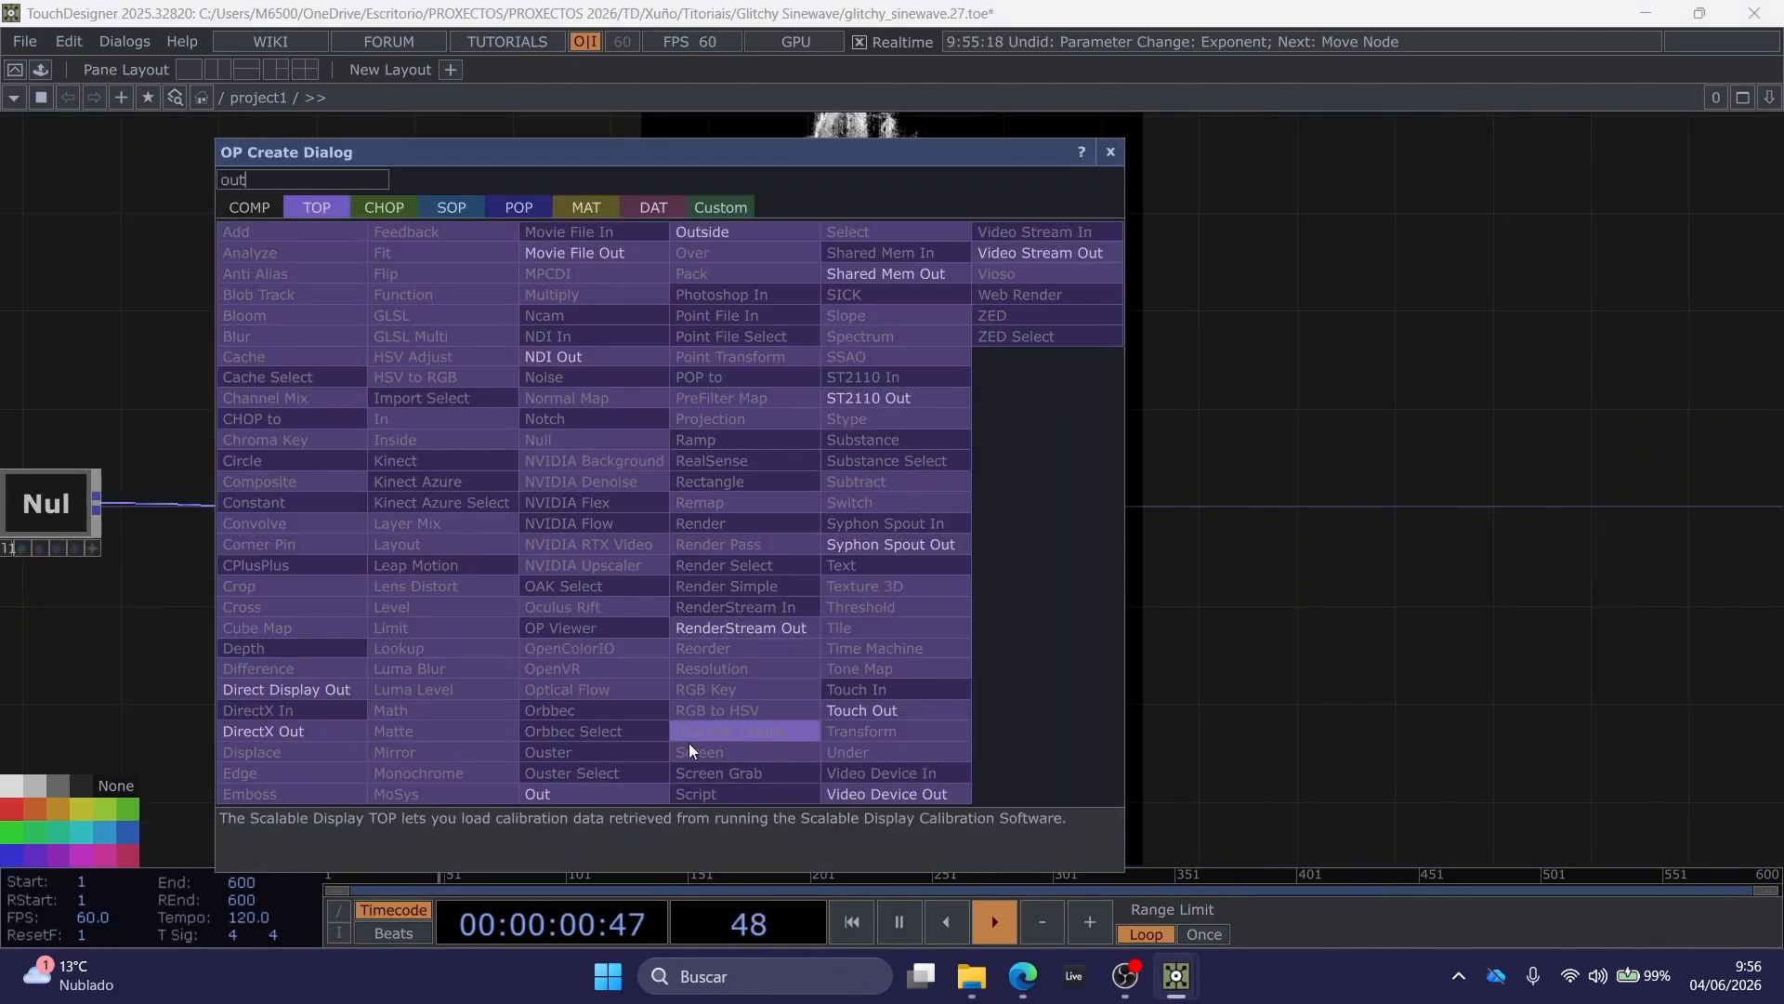
left_click(628, 792)
left_click(1446, 504)
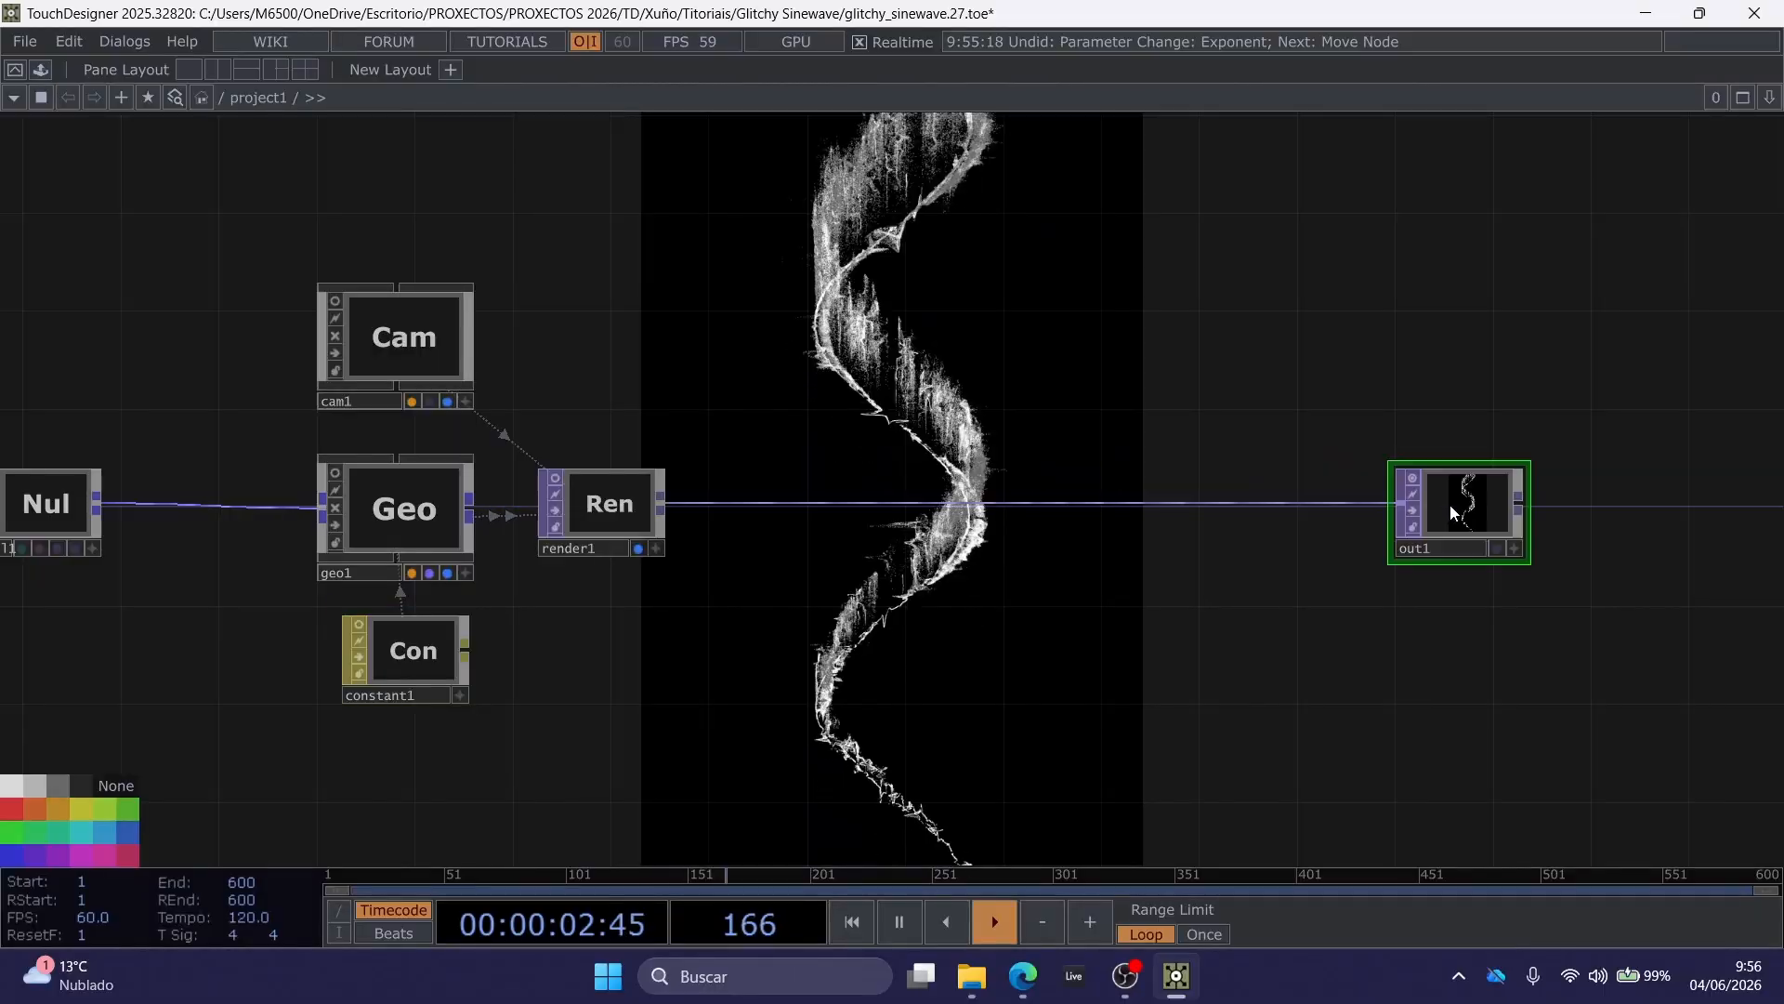
Display out1 as the network backdrop instead of render1, and move out1 slightly farther from render1.
left_click(1496, 549)
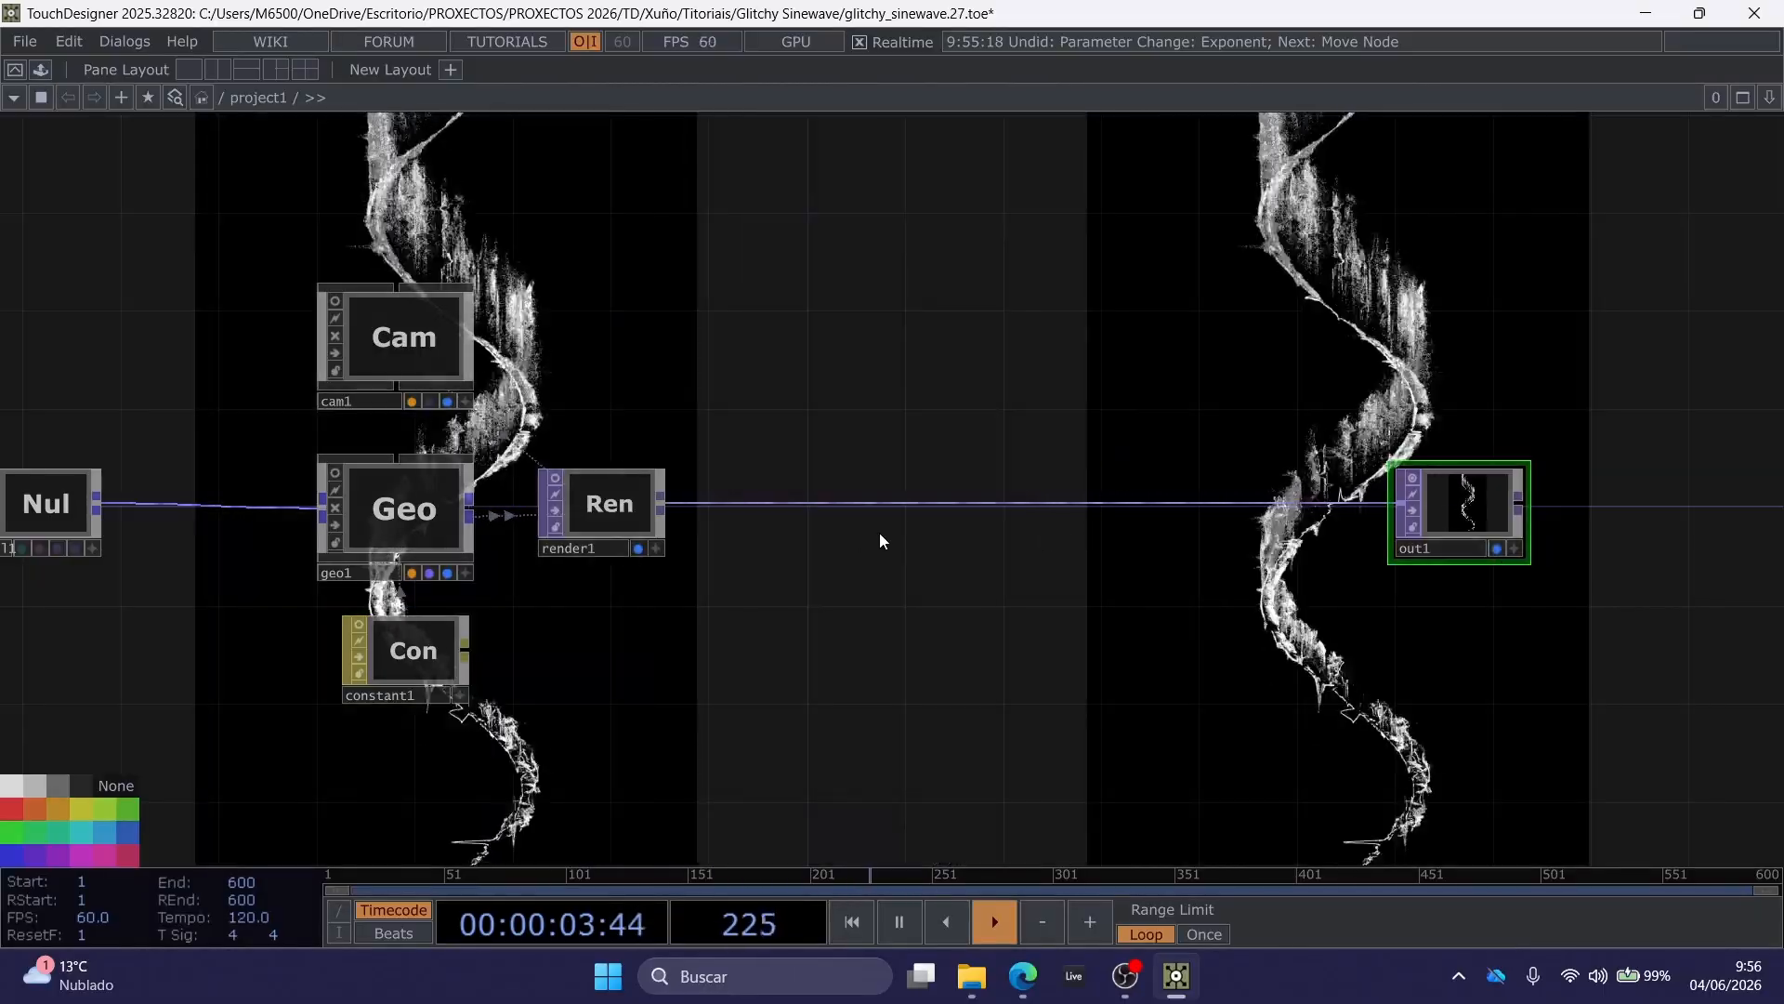
left_click(638, 548)
left_click_drag(1258, 491, 899, 494)
left_click_drag(1123, 512, 1223, 512)
left_click_drag(834, 378, 752, 370)
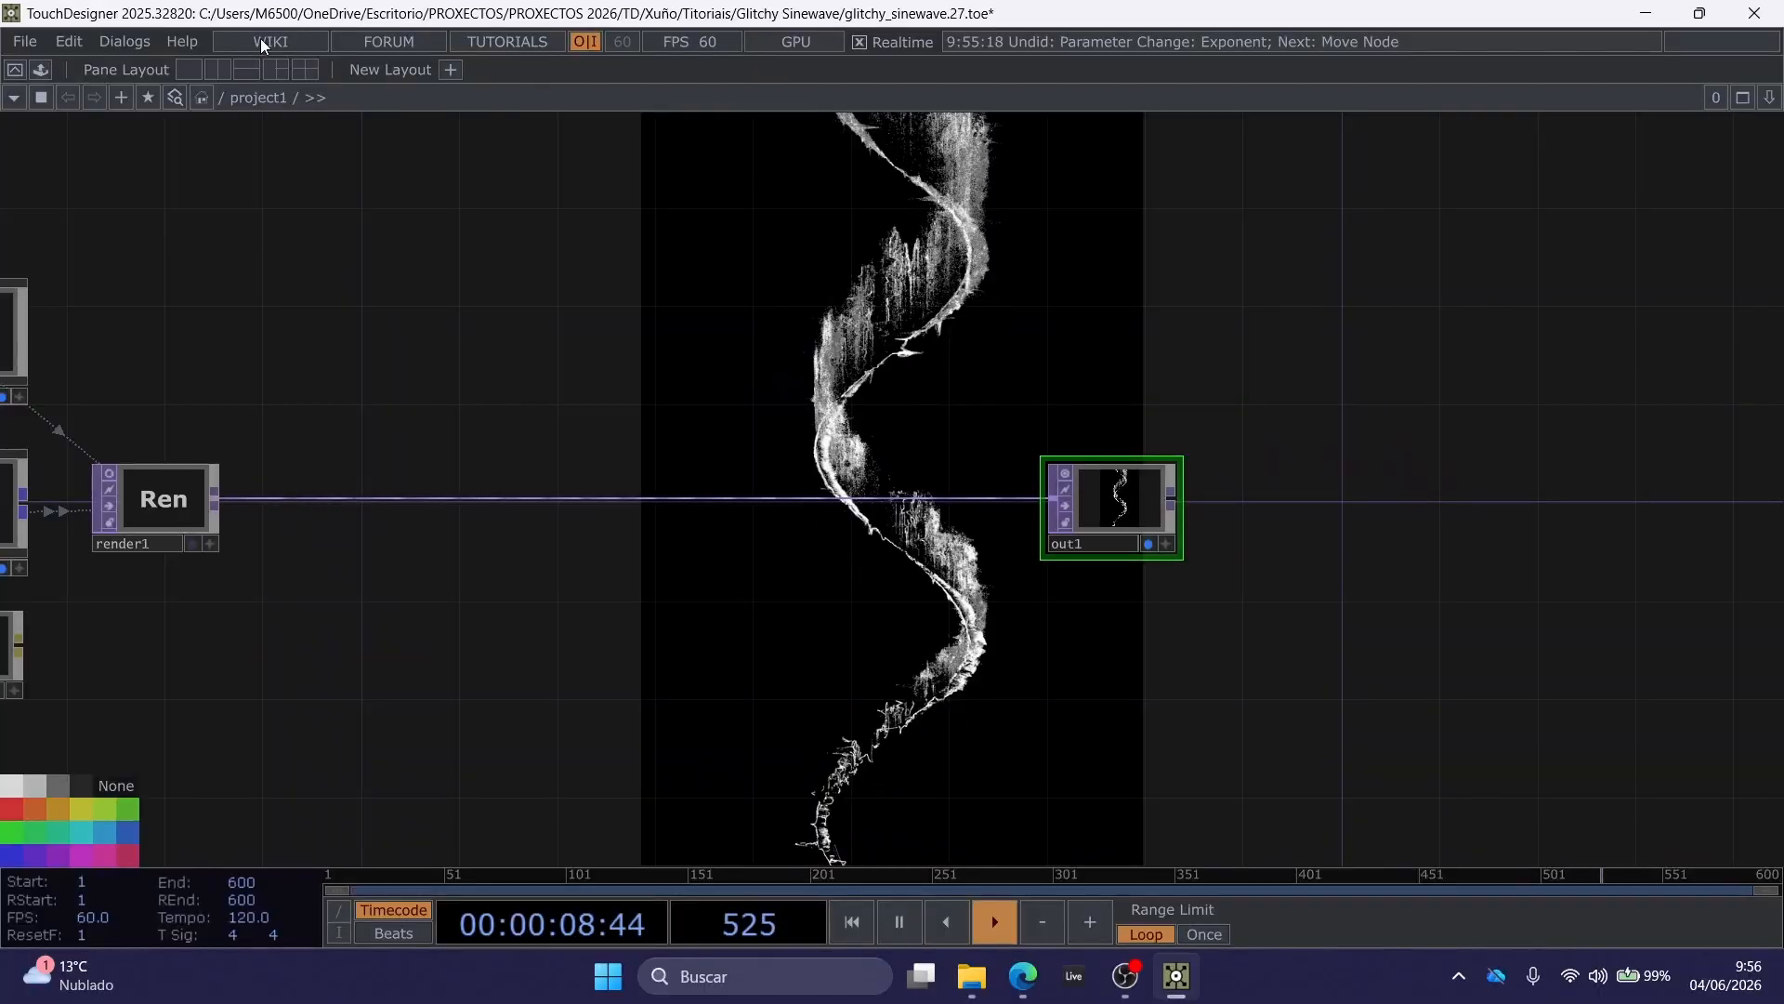
left_click_drag(1110, 502, 1183, 502)
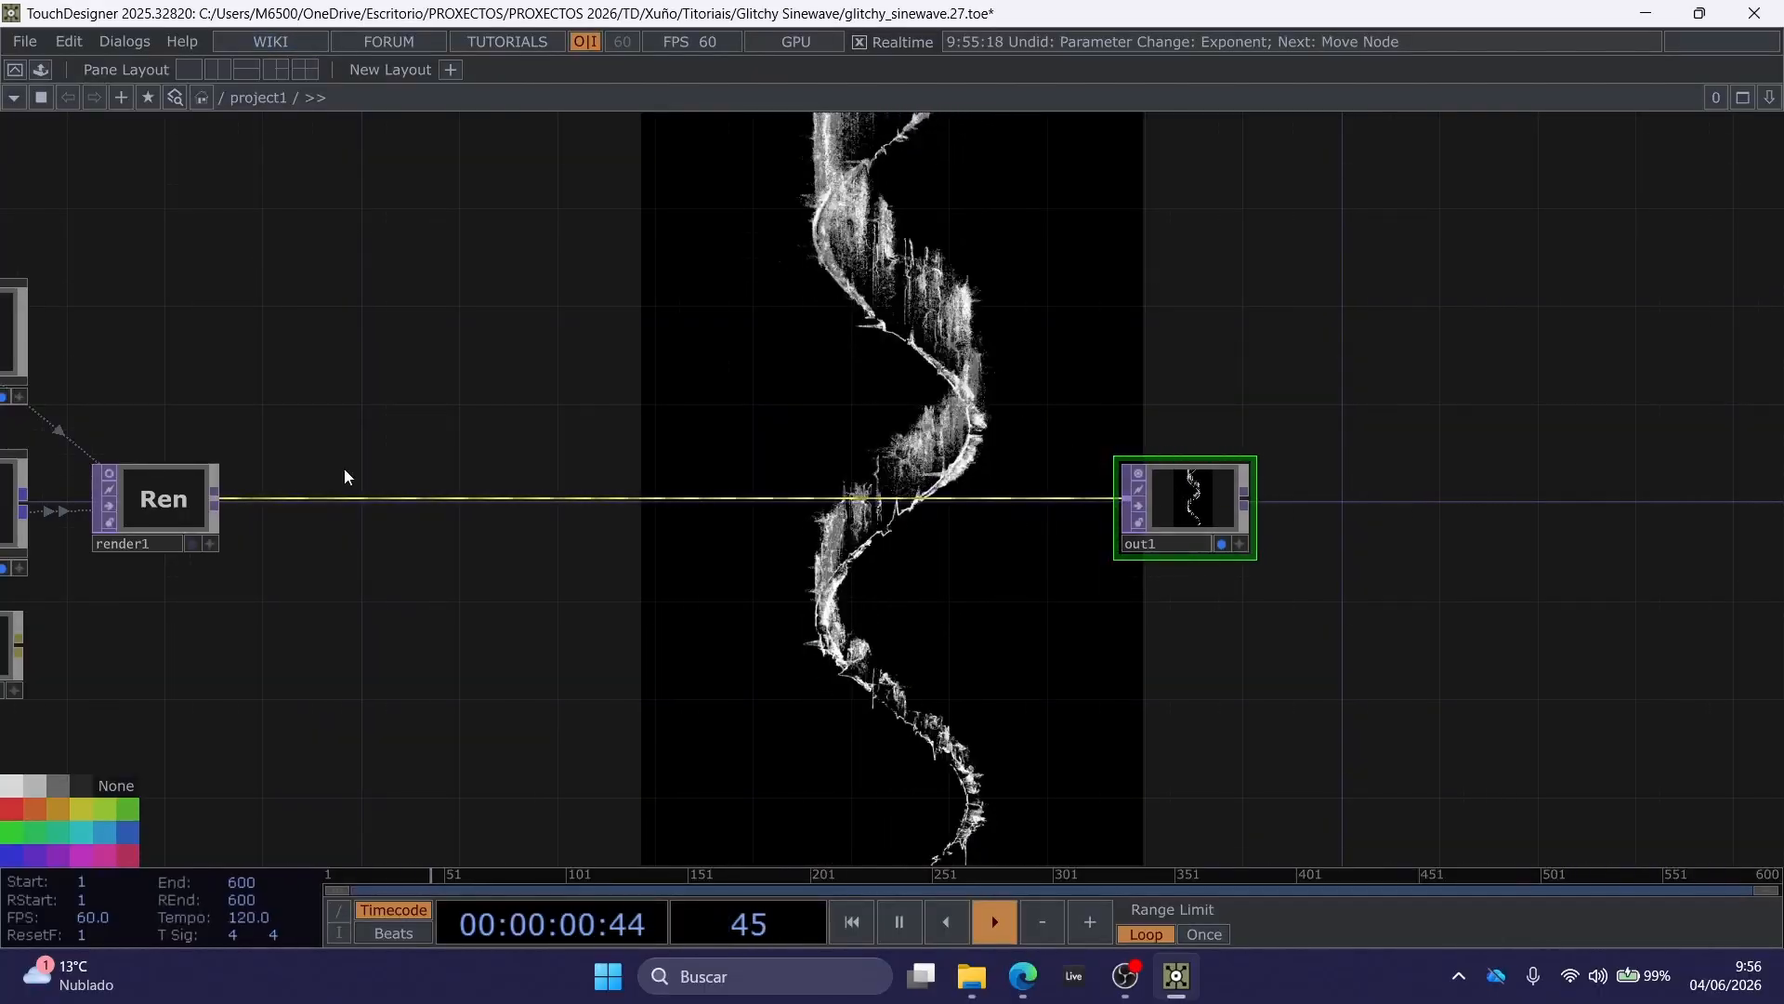
Add a Feedback TOP fed by render1, placed above the link that runs to out1.
left_click_drag(296, 452, 548, 450)
scroll(469, 490, "up", 4)
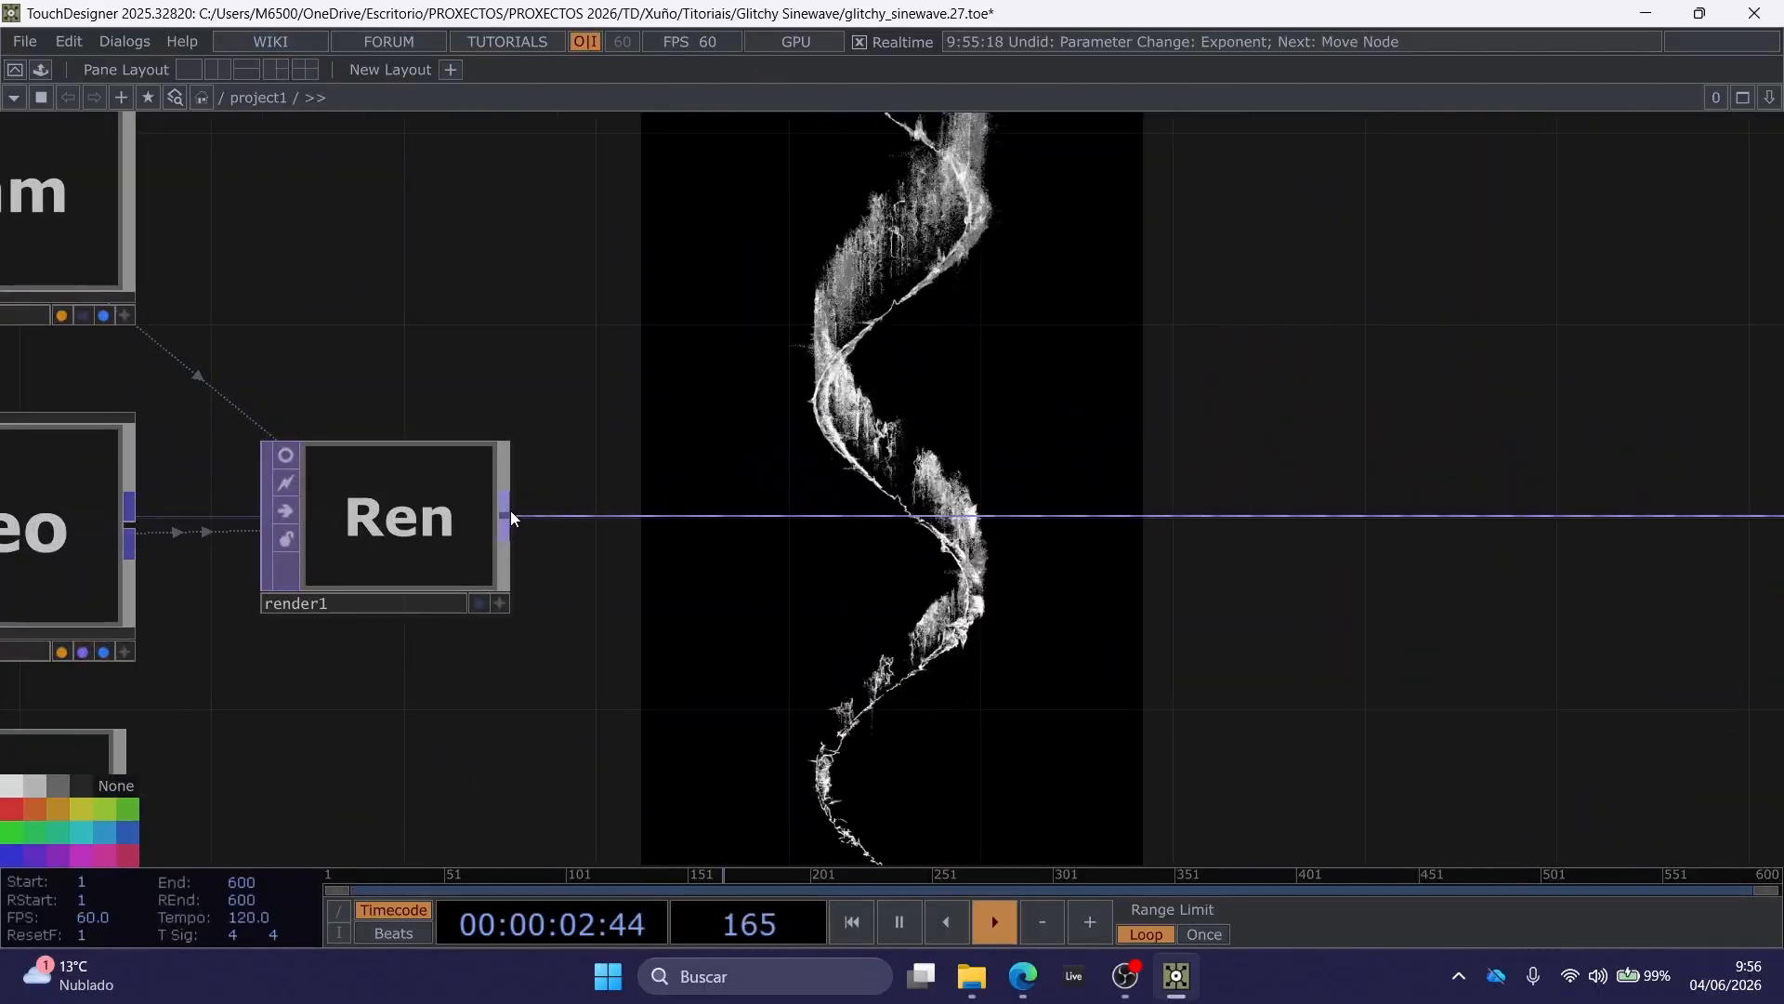
right_click(511, 512)
type("fee")
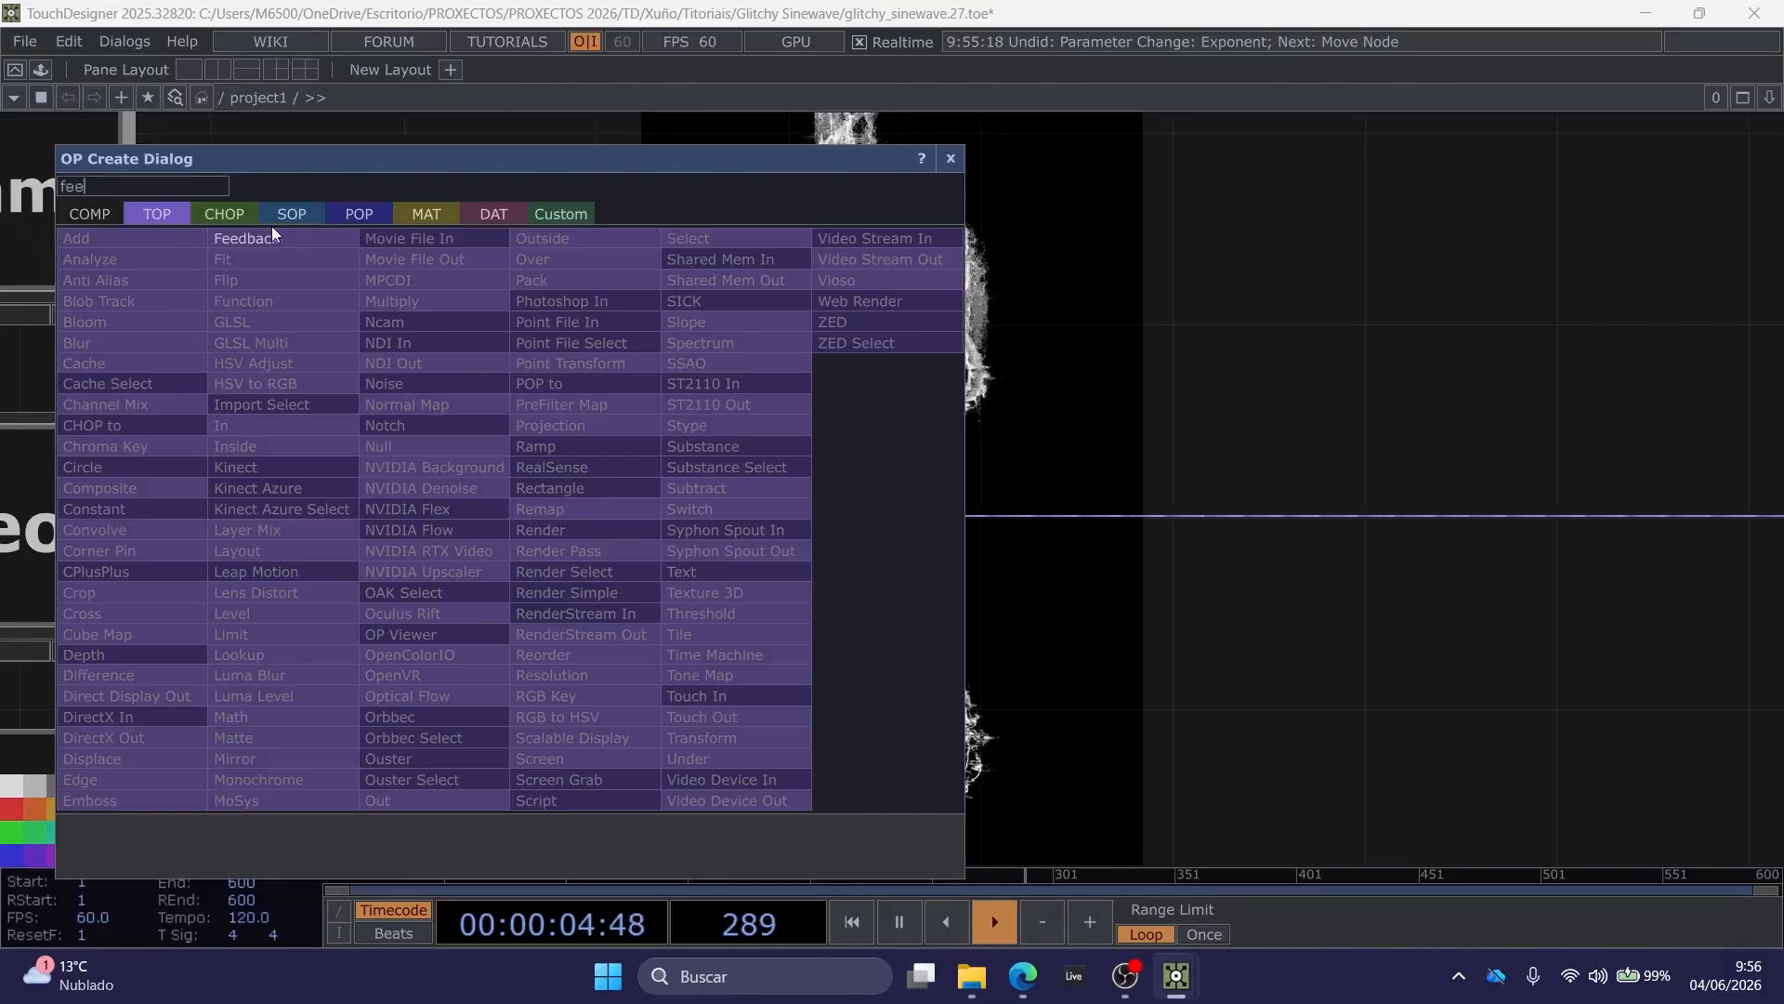
left_click(271, 235)
left_click(743, 239)
scroll(1050, 279, "down", 3)
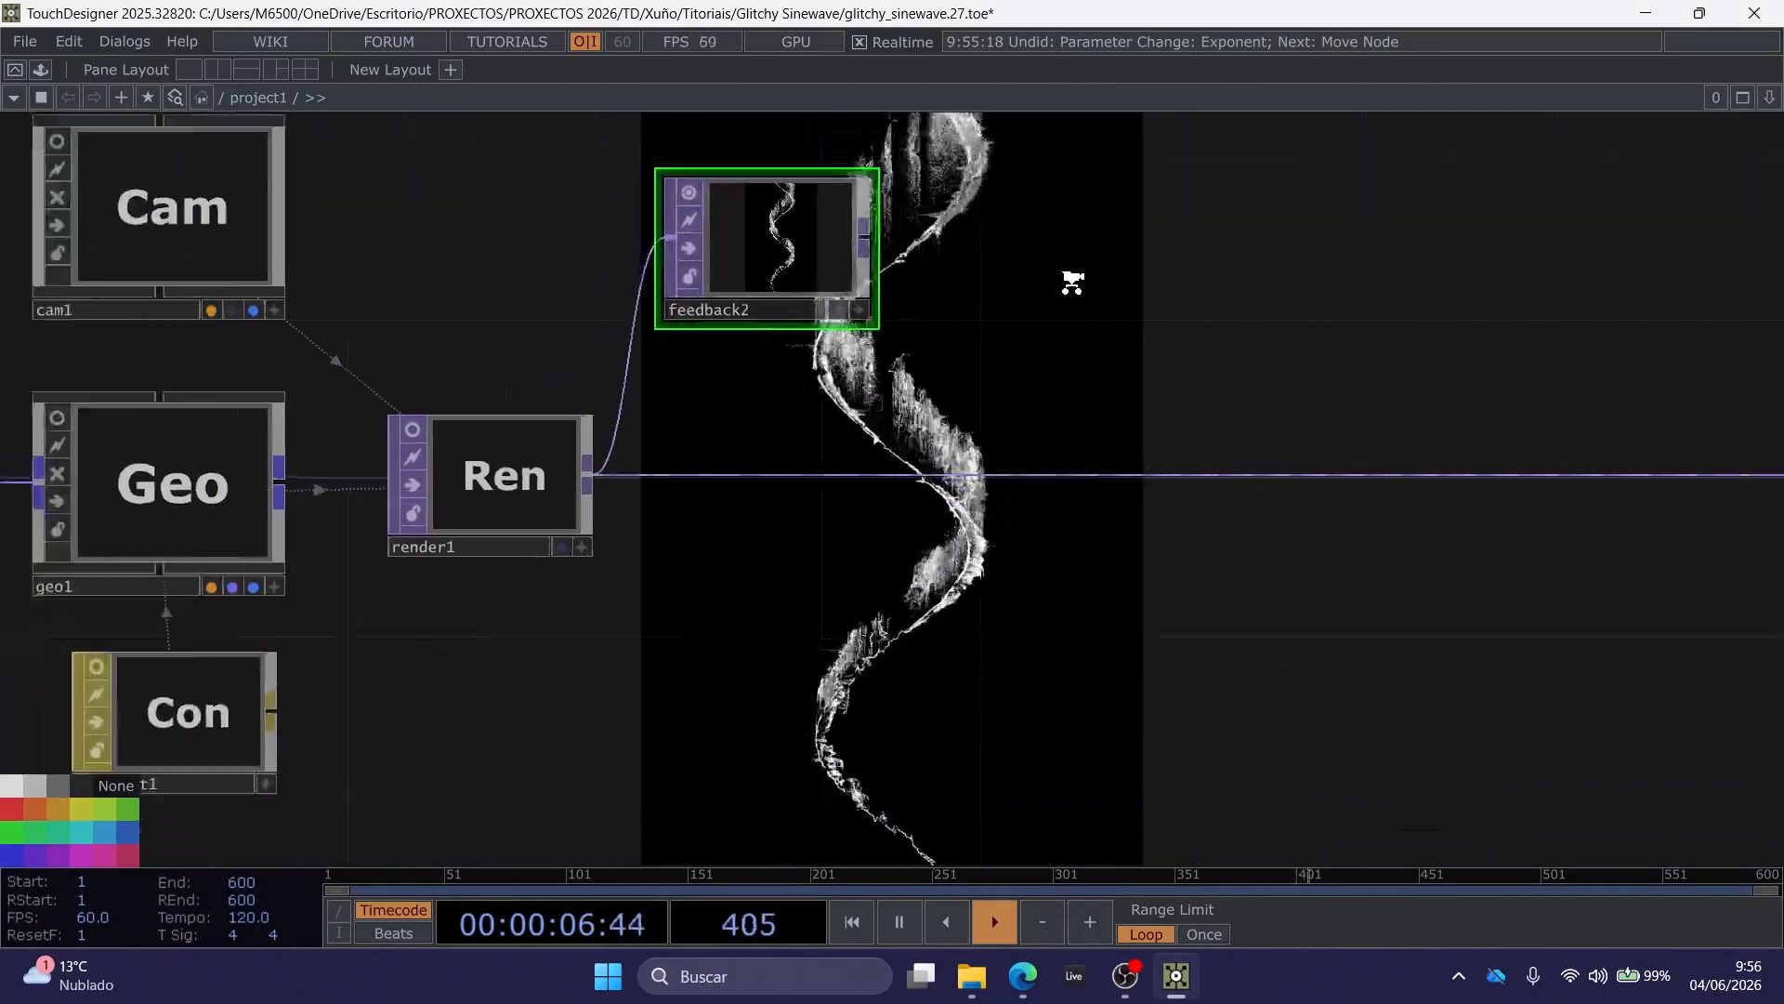
Split the workspace into two side-by-side panes, keeping the network editor in one and setting the other to TOP Viewer.
left_click_drag(1045, 277, 722, 394)
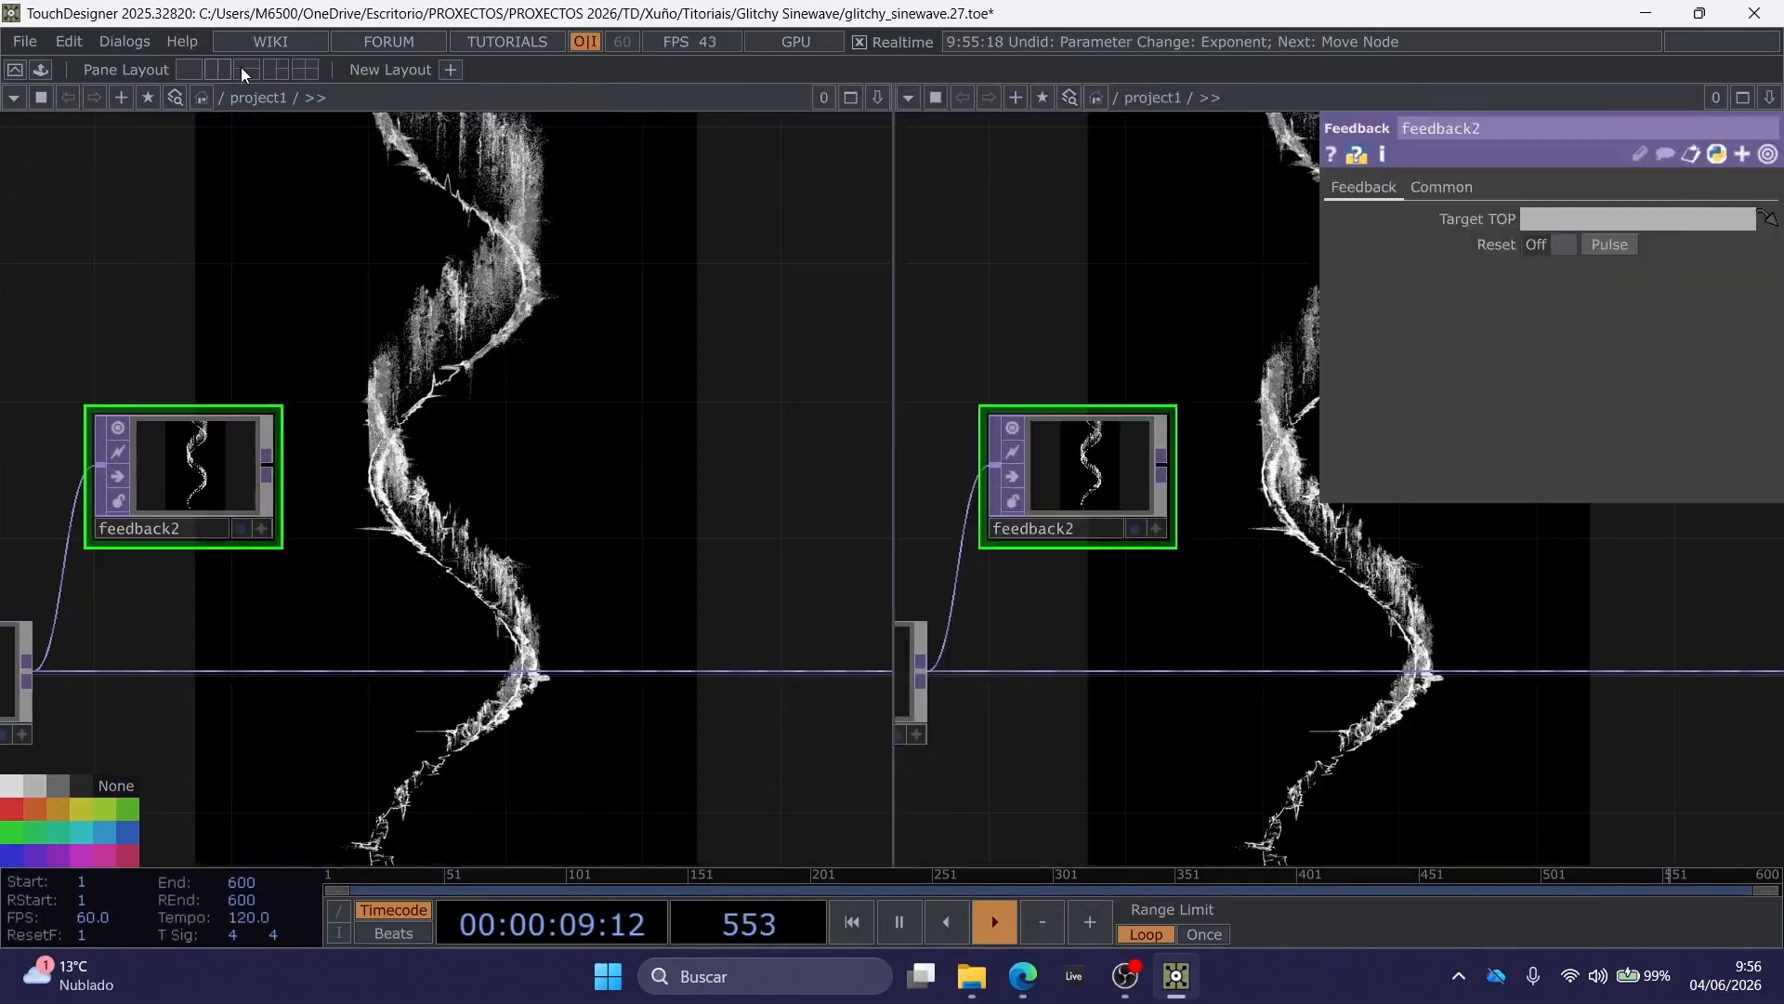
left_click(223, 67)
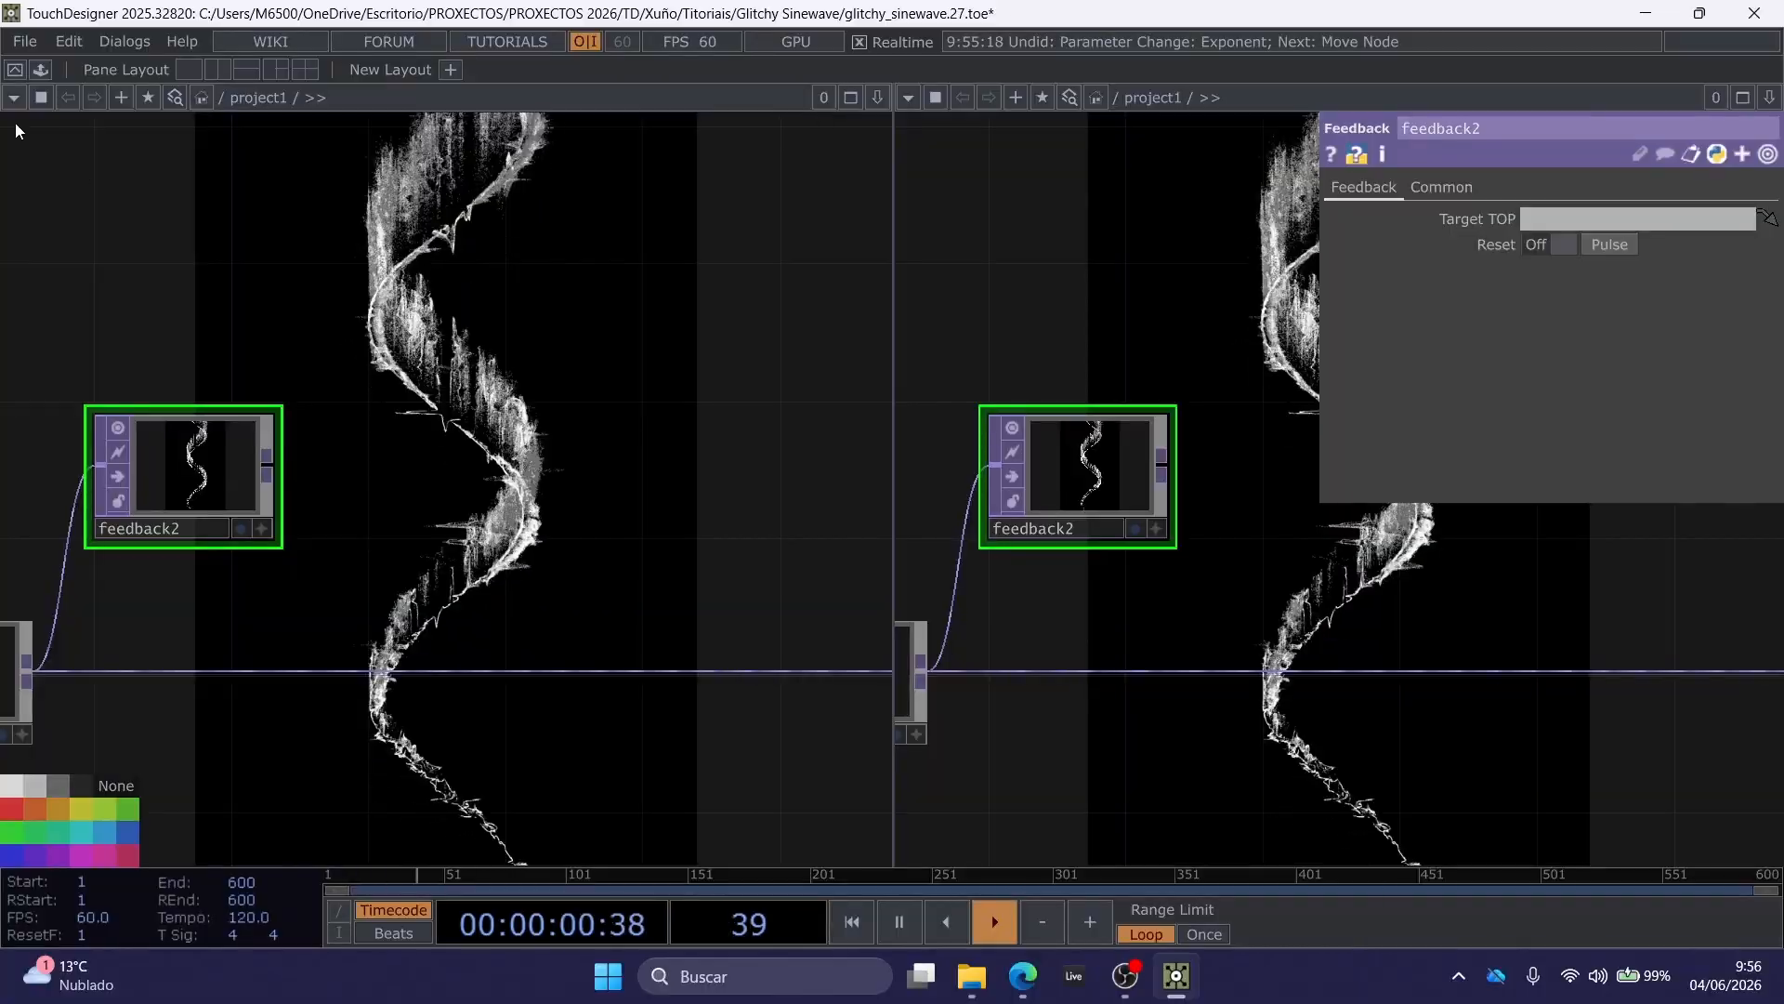
left_click(15, 99)
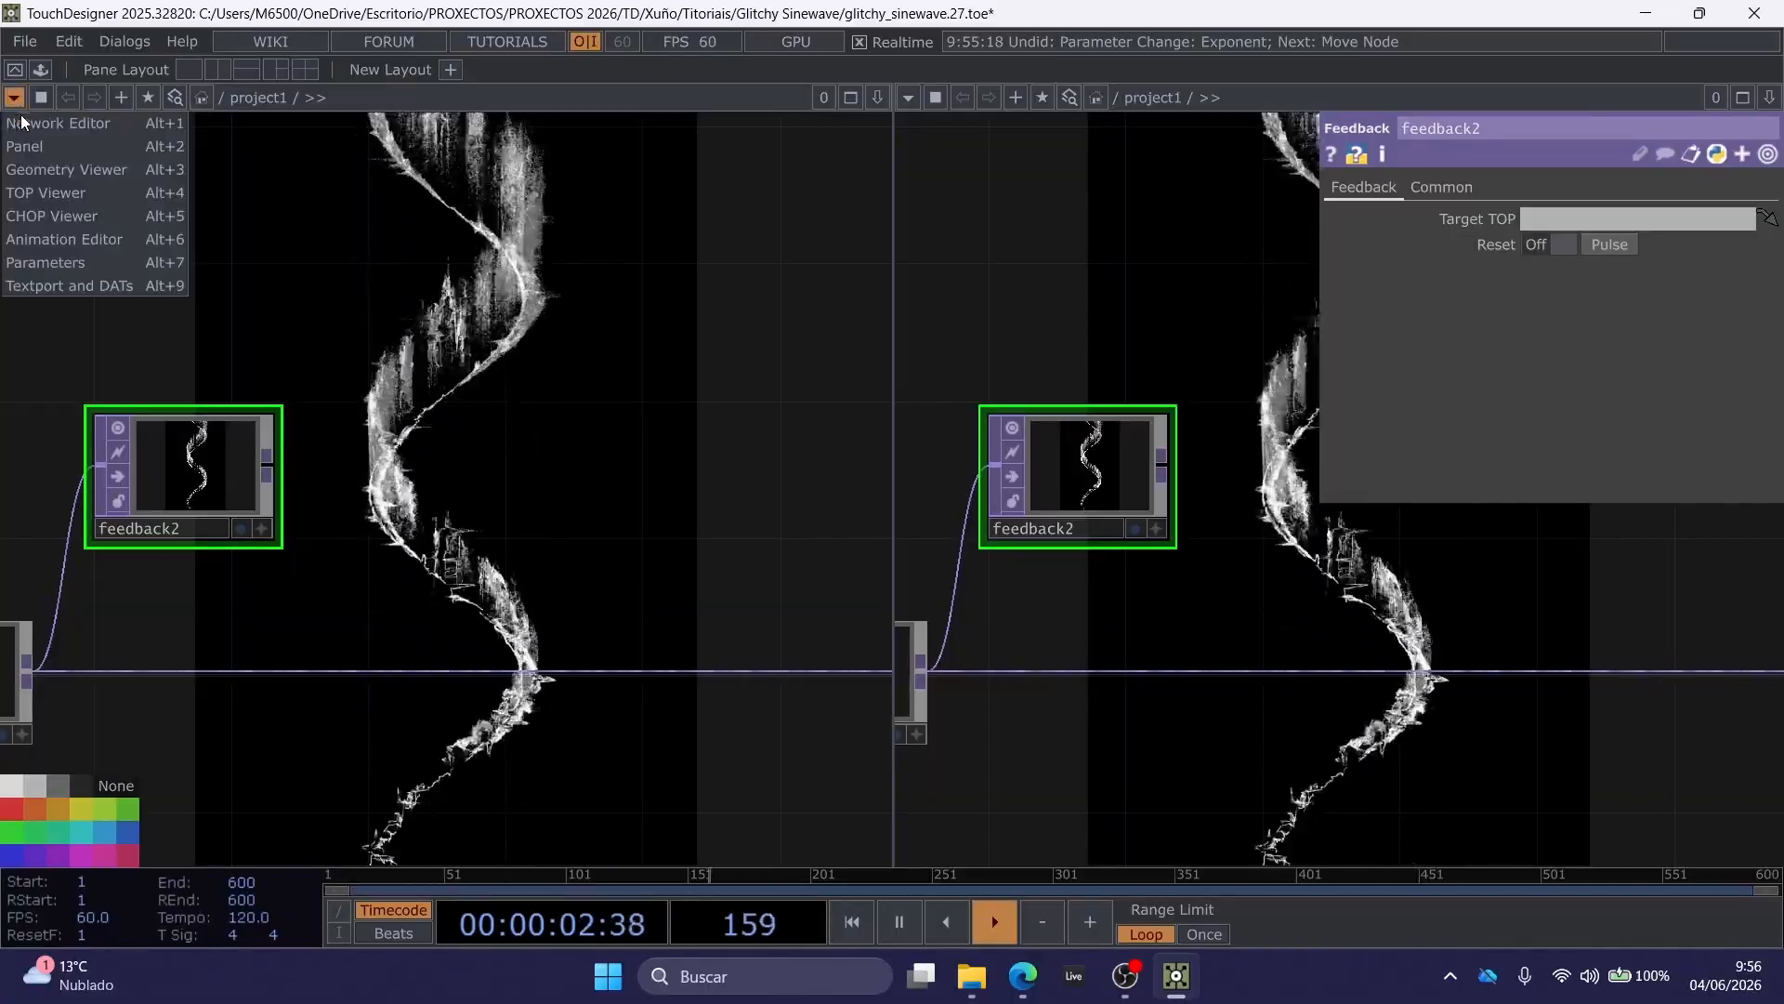
left_click(24, 121)
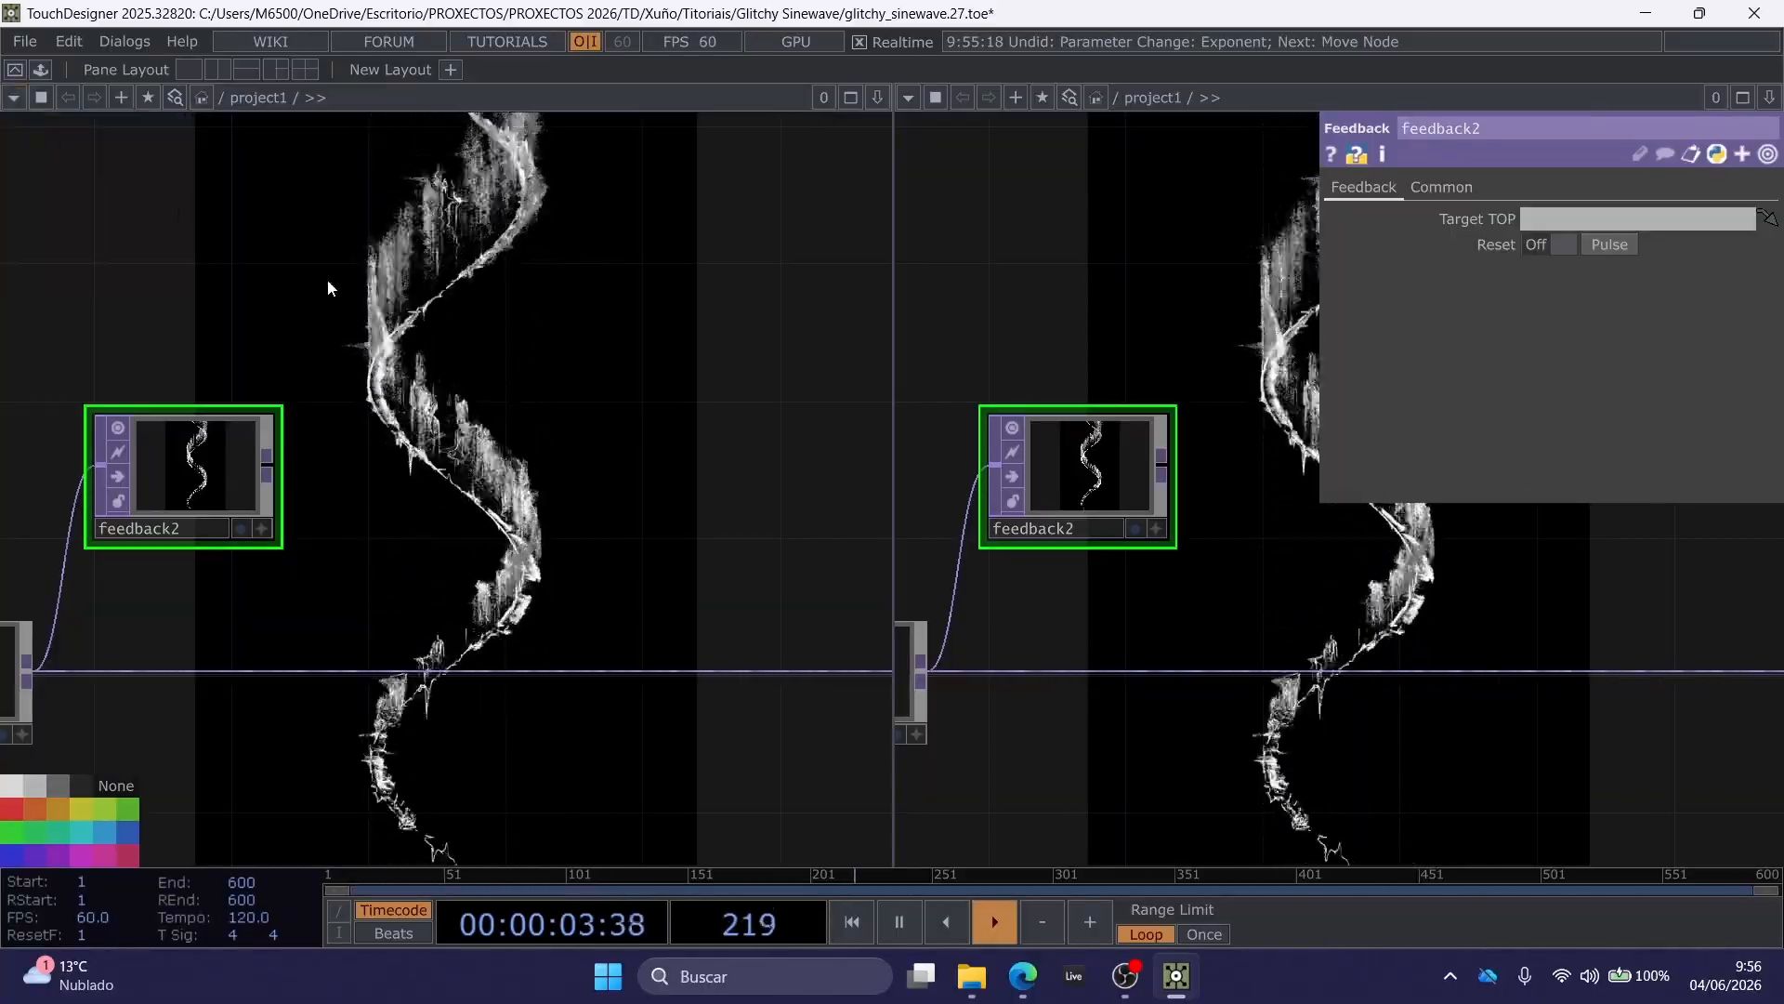
left_click(907, 99)
left_click(930, 189)
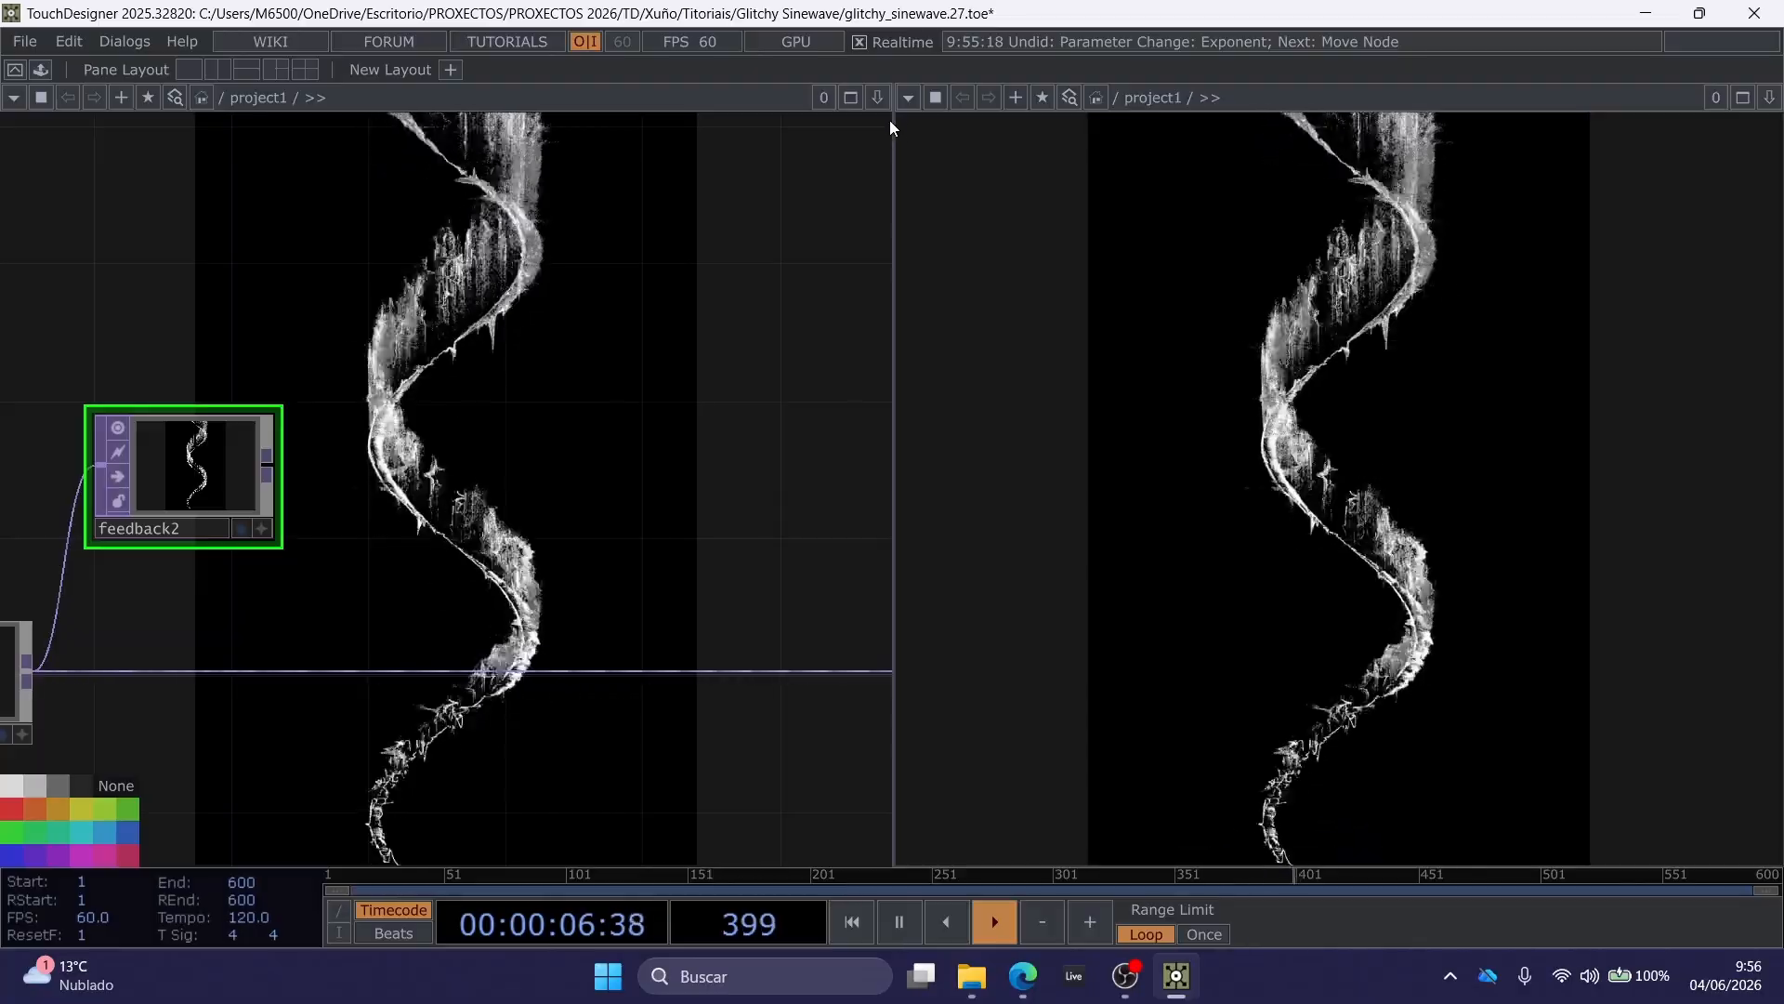
left_click(903, 99)
Disable Backdrop TOPs in the network editor's display options and bring render1 and feedback2 into view.
right_click(447, 478)
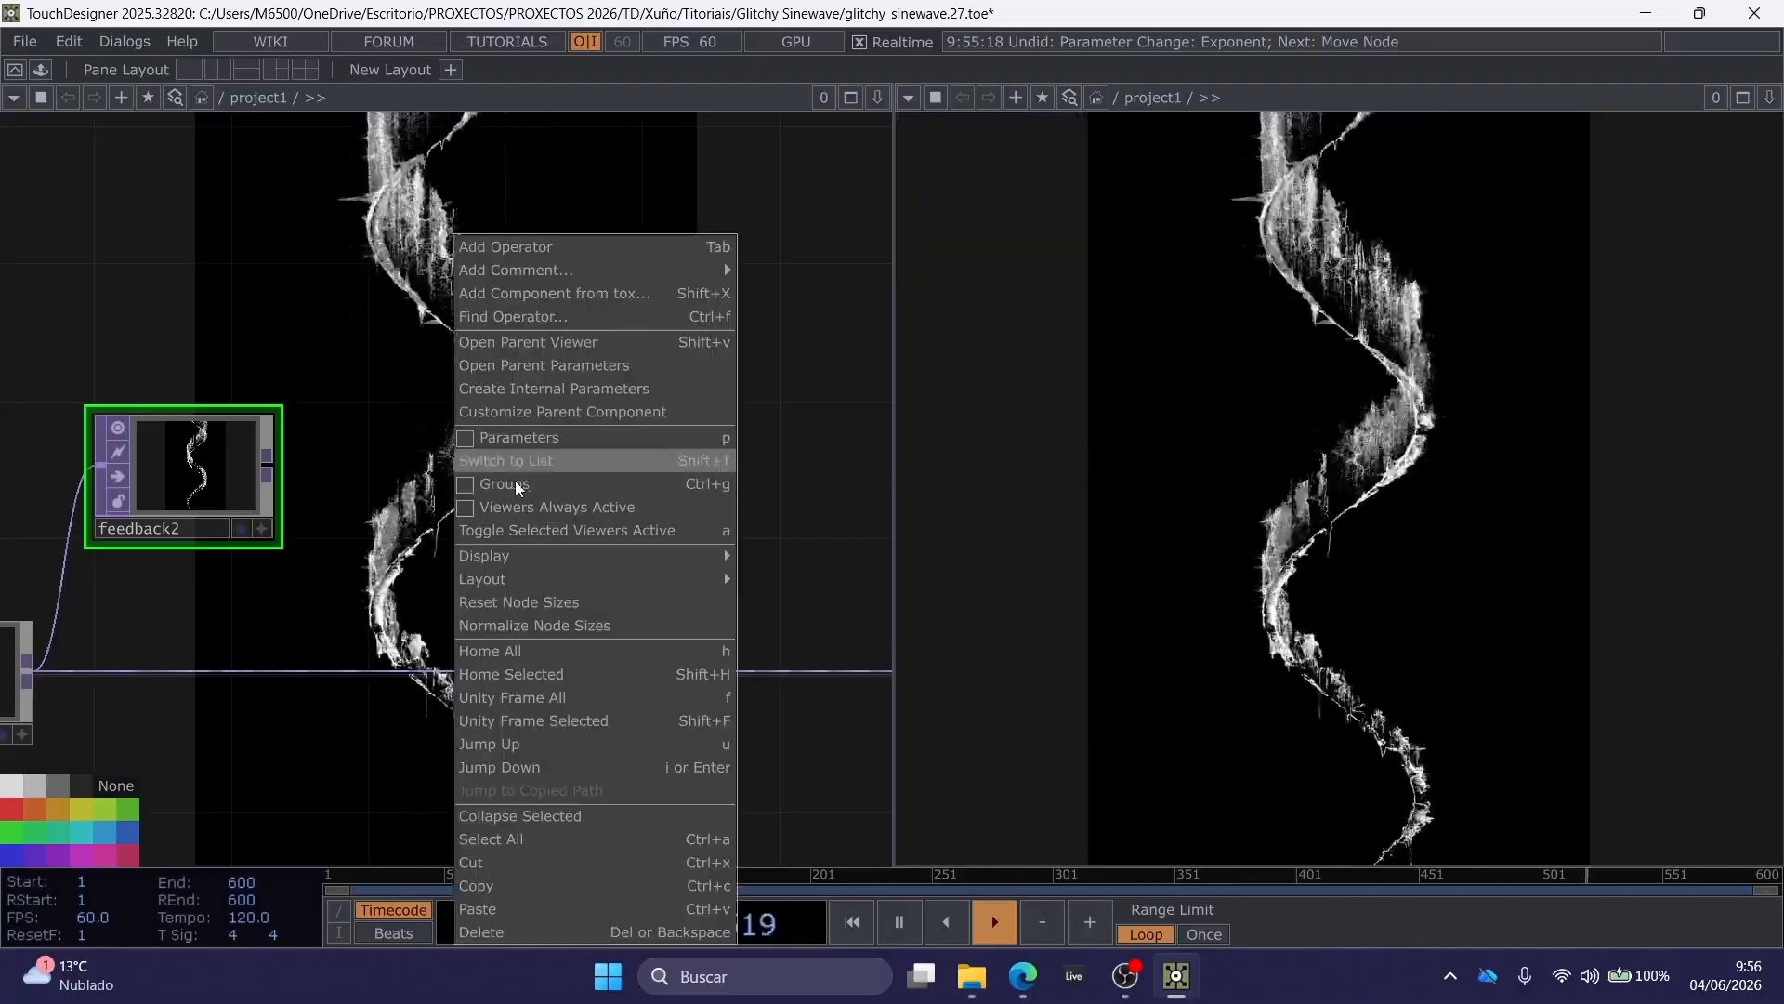
mouse_move(725, 554)
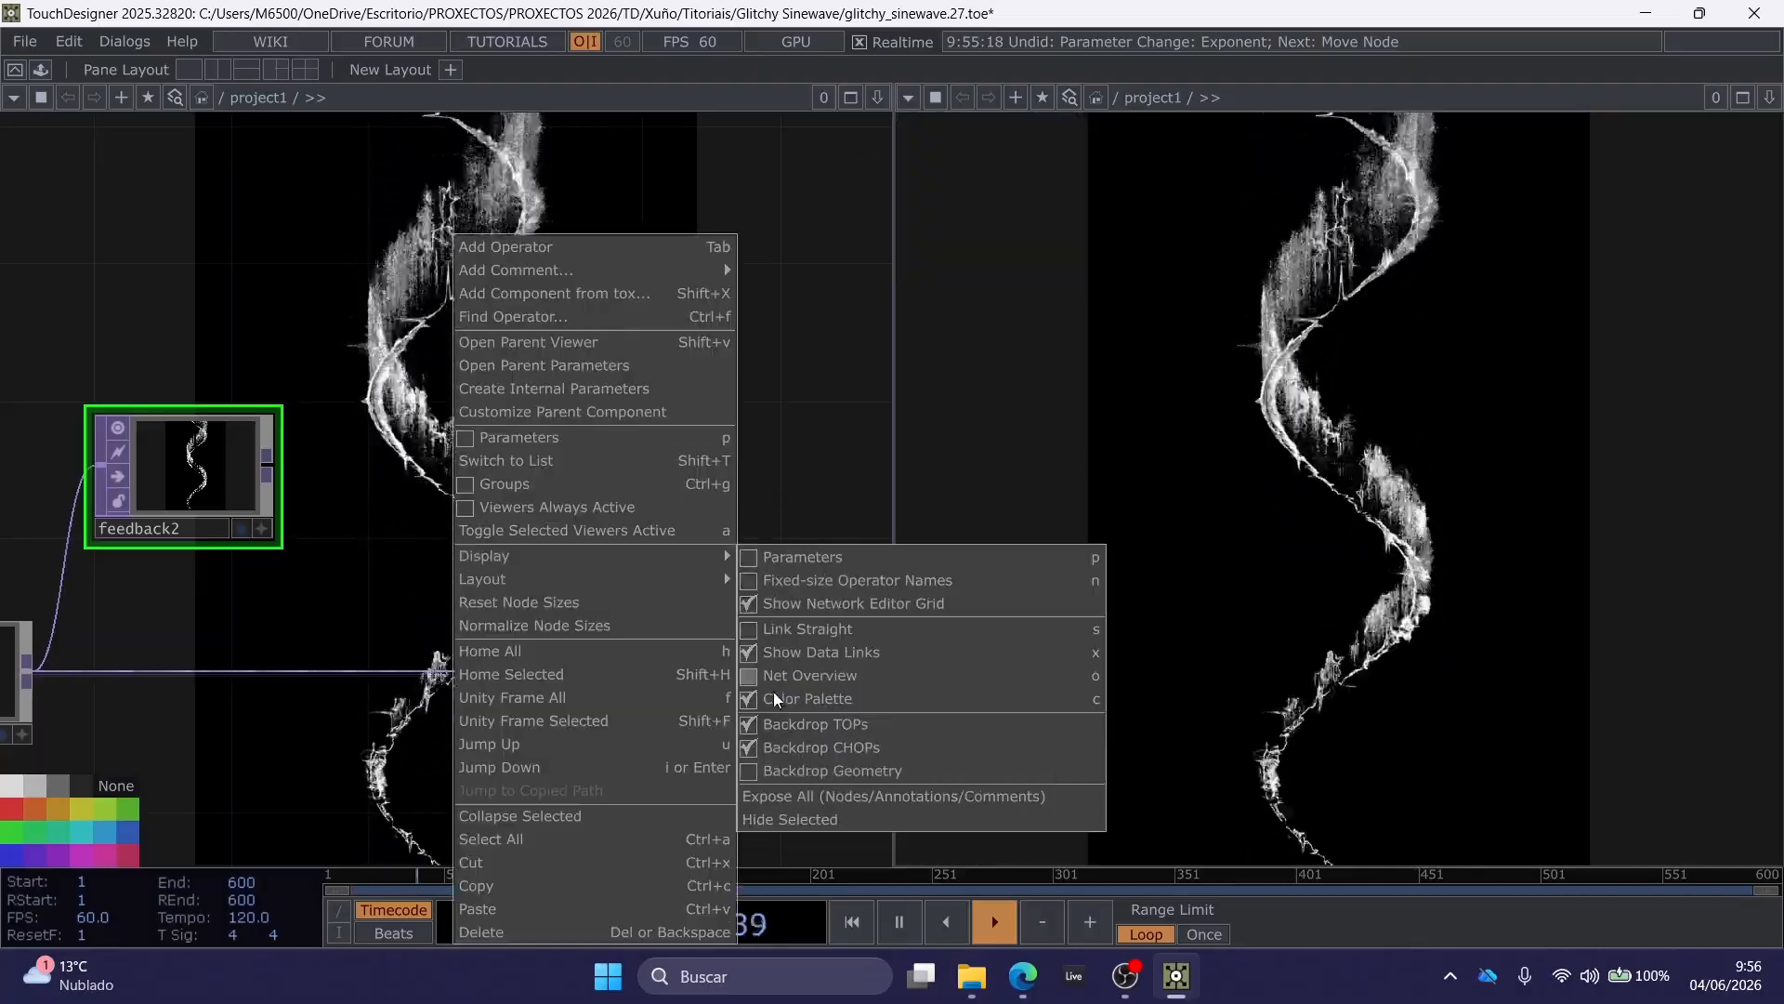
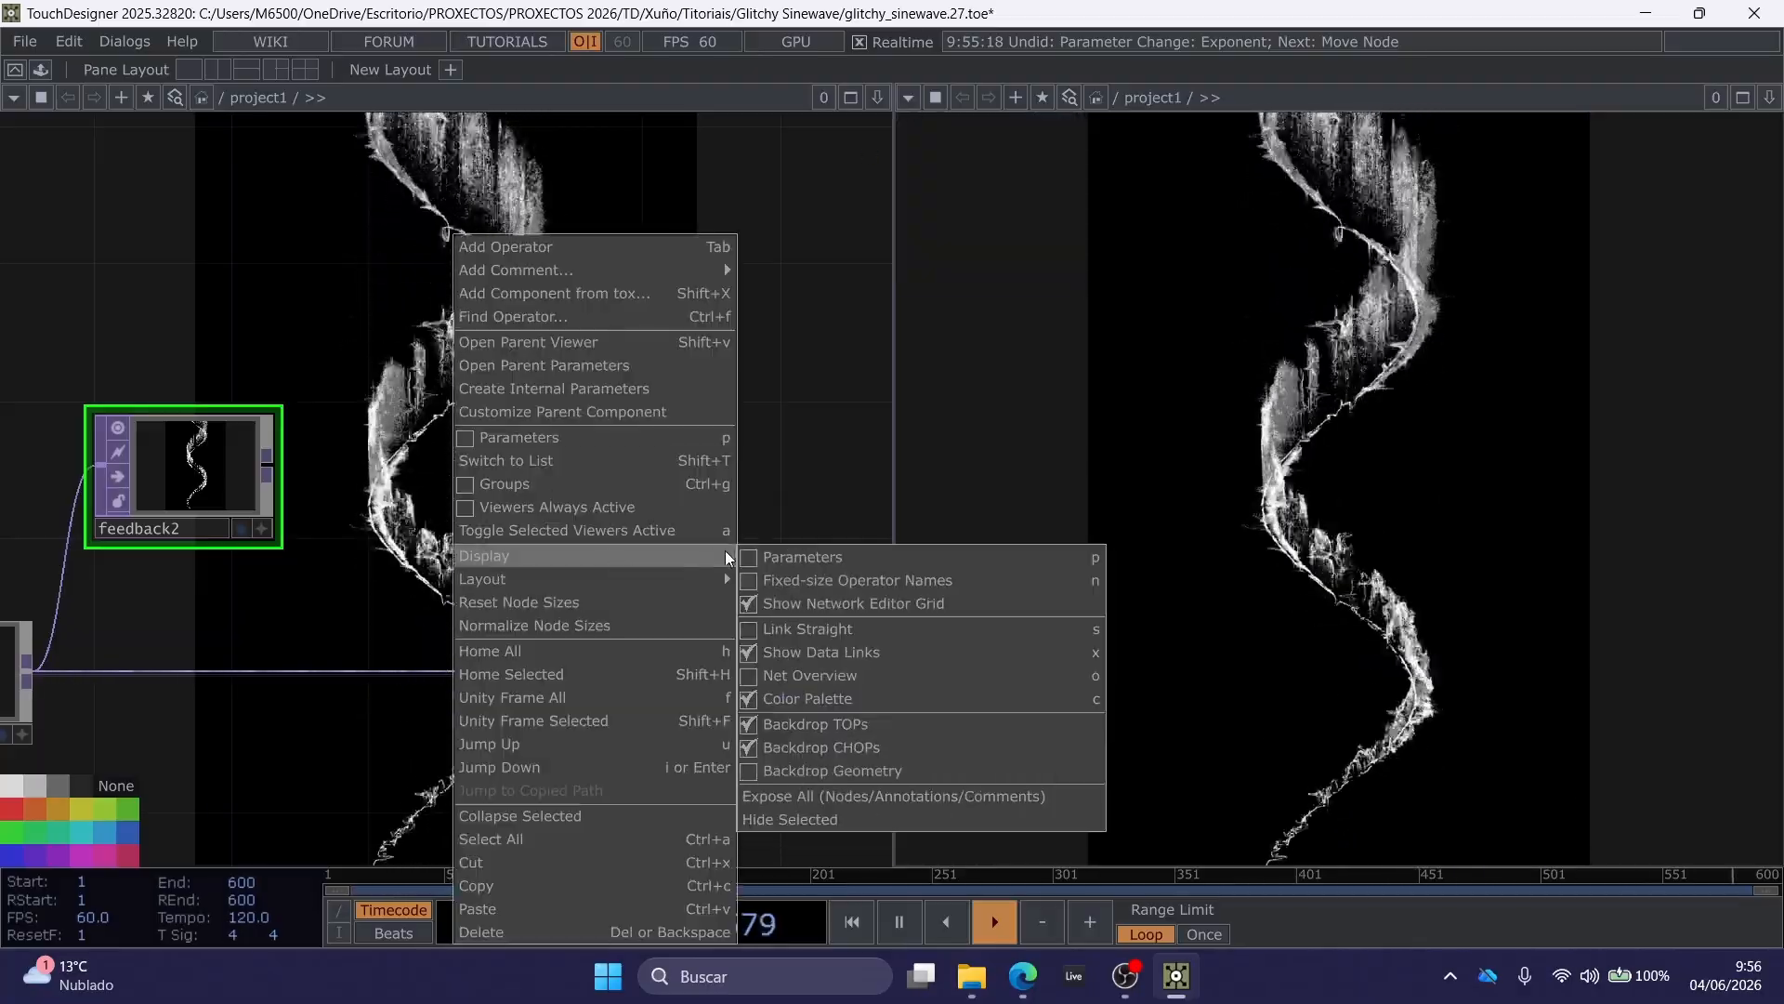
left_click(777, 723)
scroll(619, 411, "down", 2)
scroll(619, 412, "down", 1)
left_click_drag(502, 414, 412, 383)
scroll(246, 417, "up", 2)
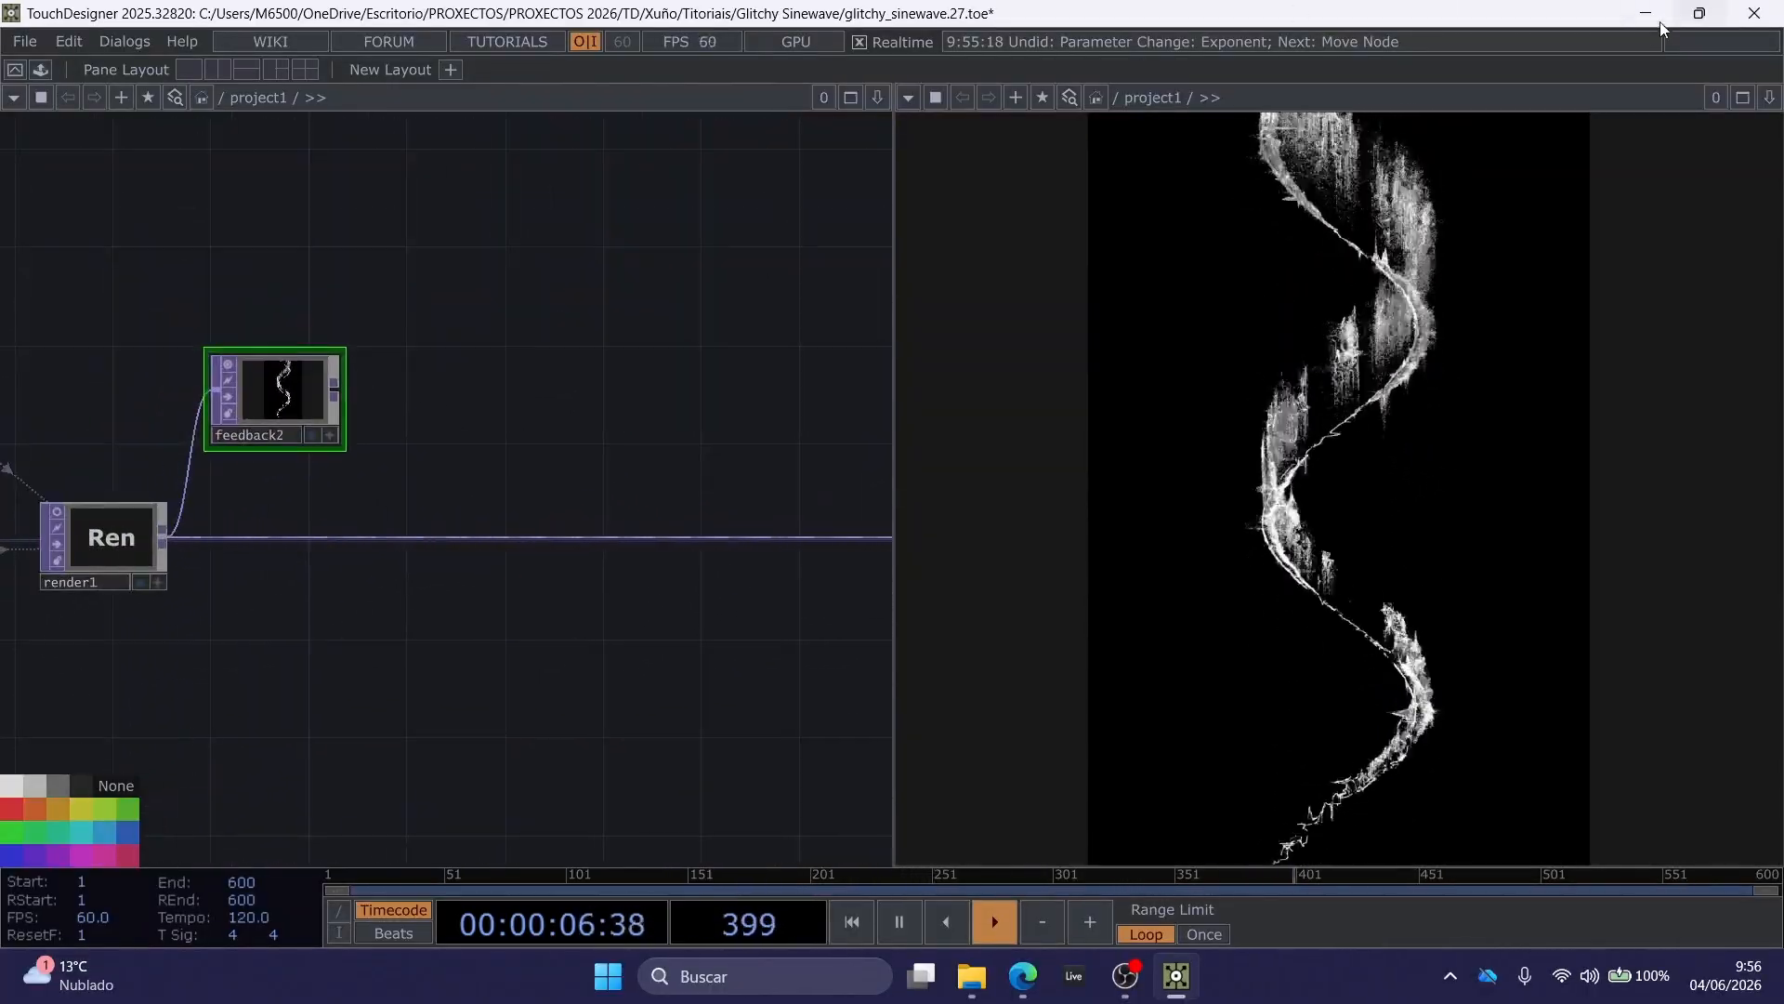
left_click(1699, 13)
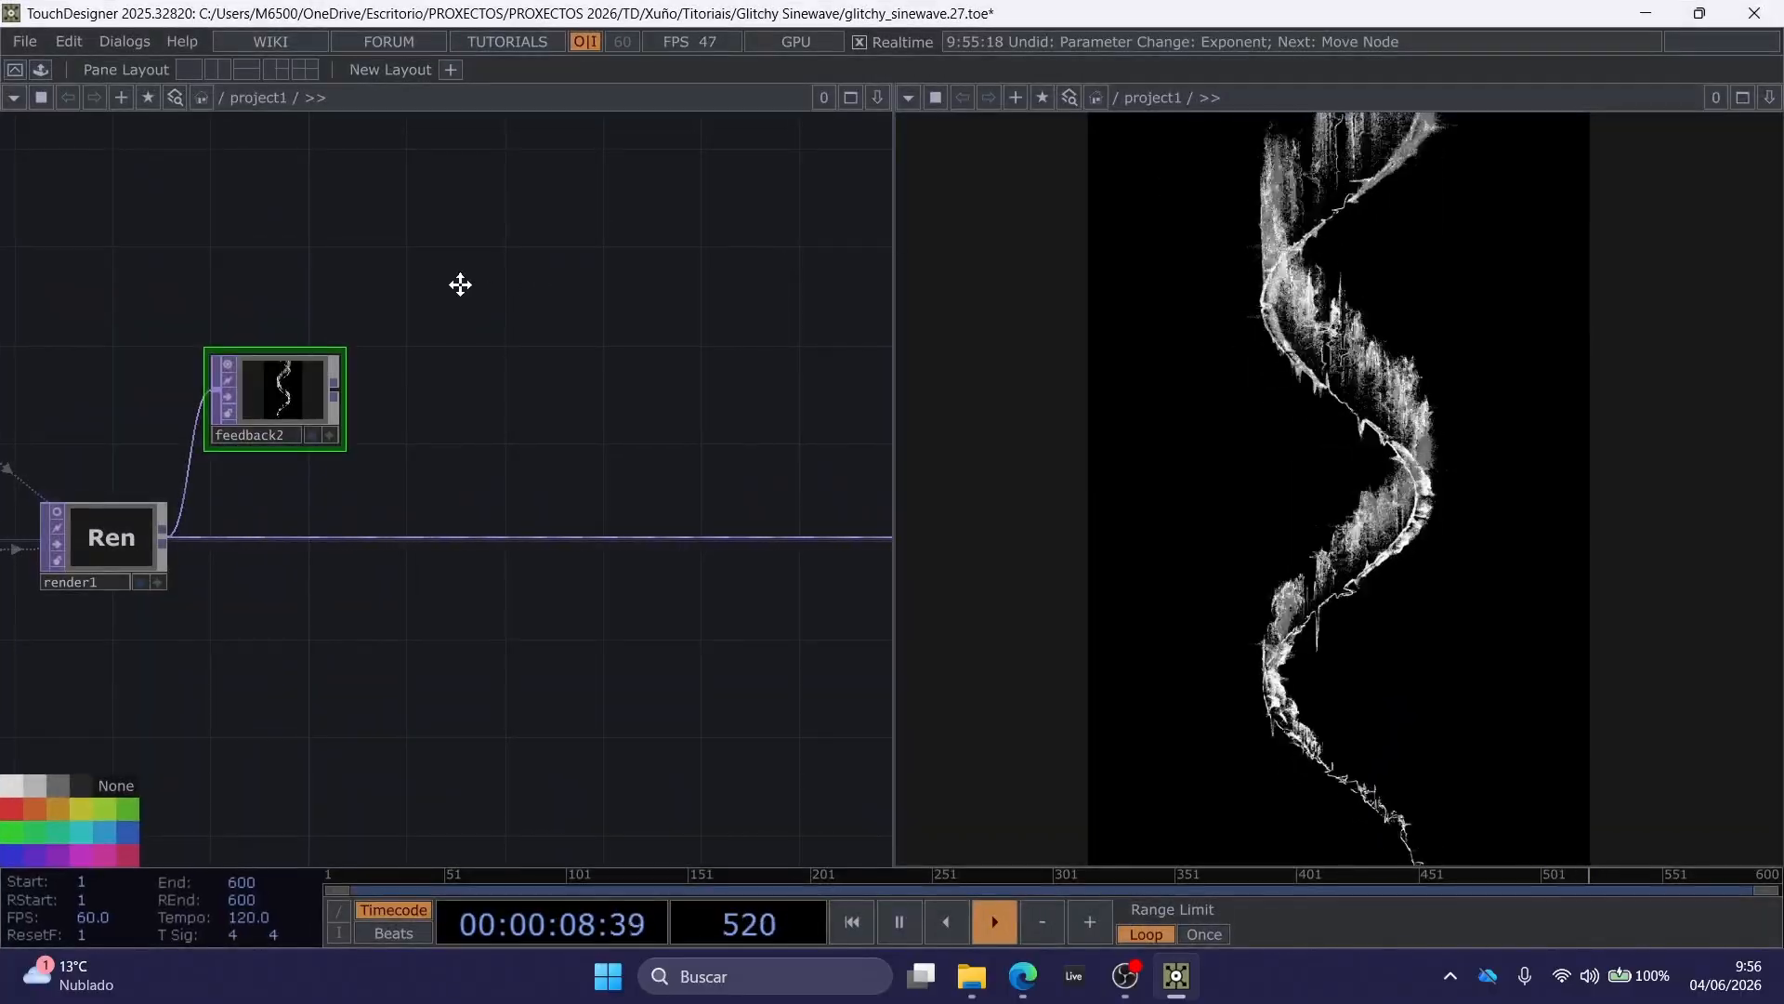
Add a Transform TOP connected to the output of feedback2.
left_click_drag(458, 282, 355, 301)
right_click(236, 404)
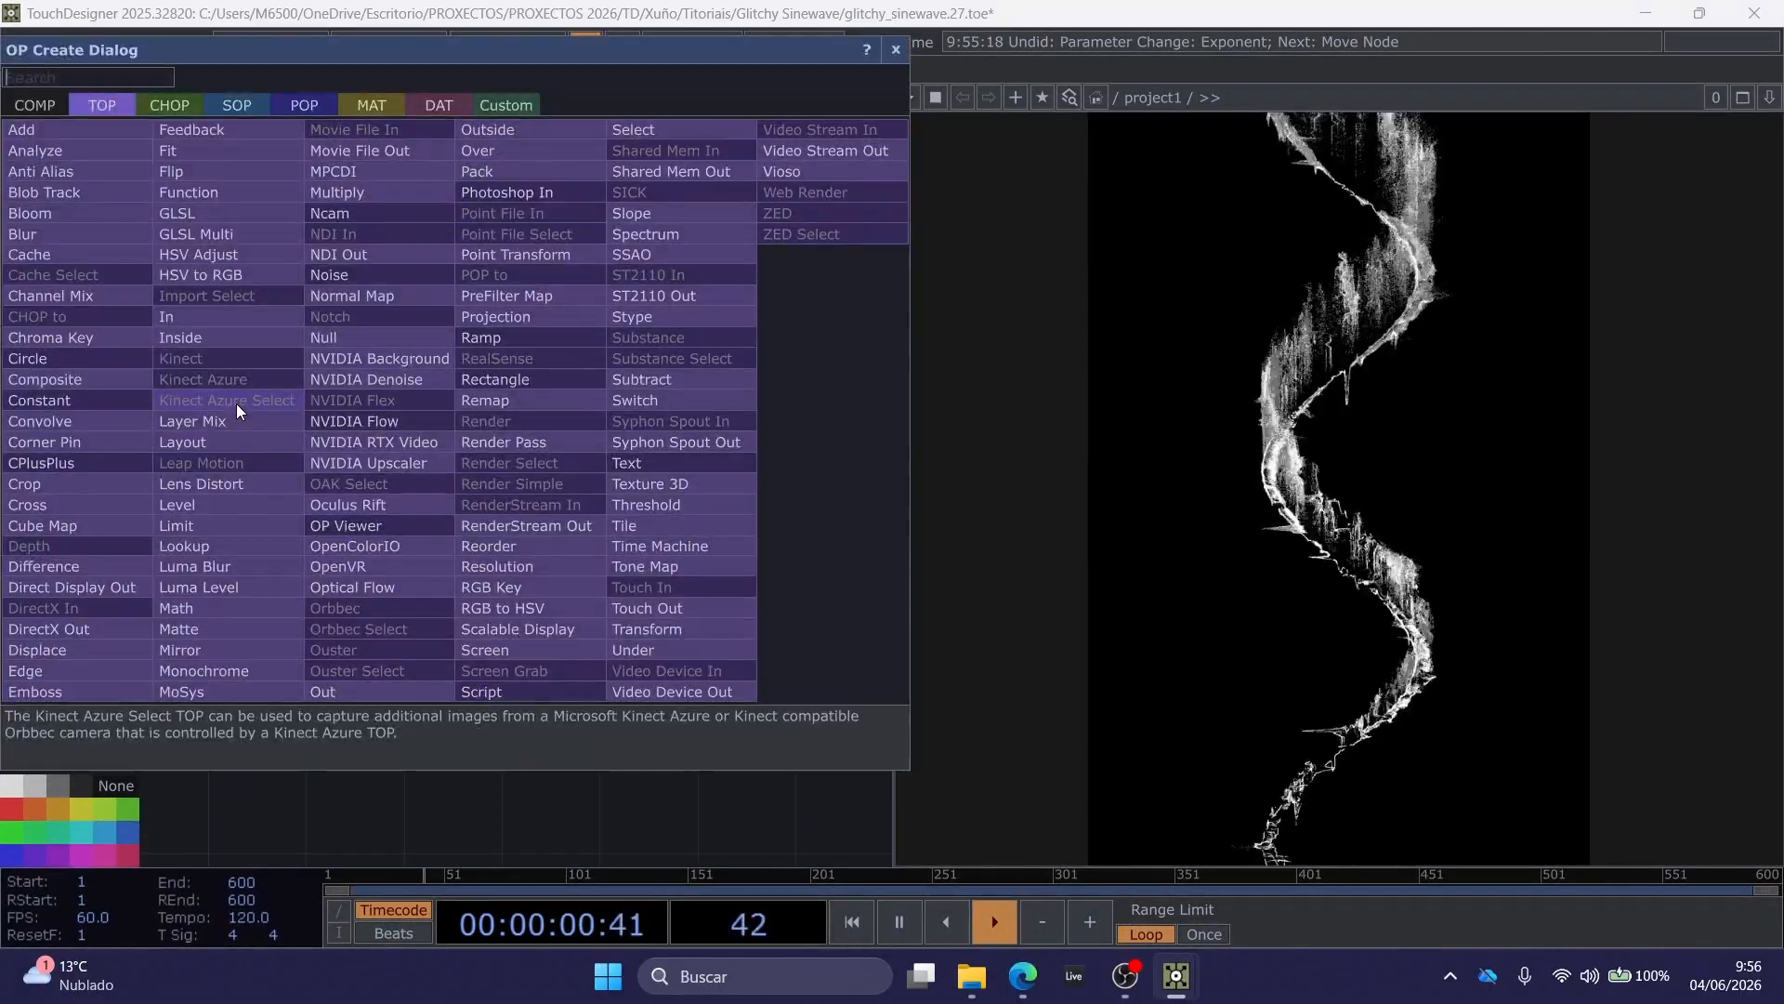
type("tra")
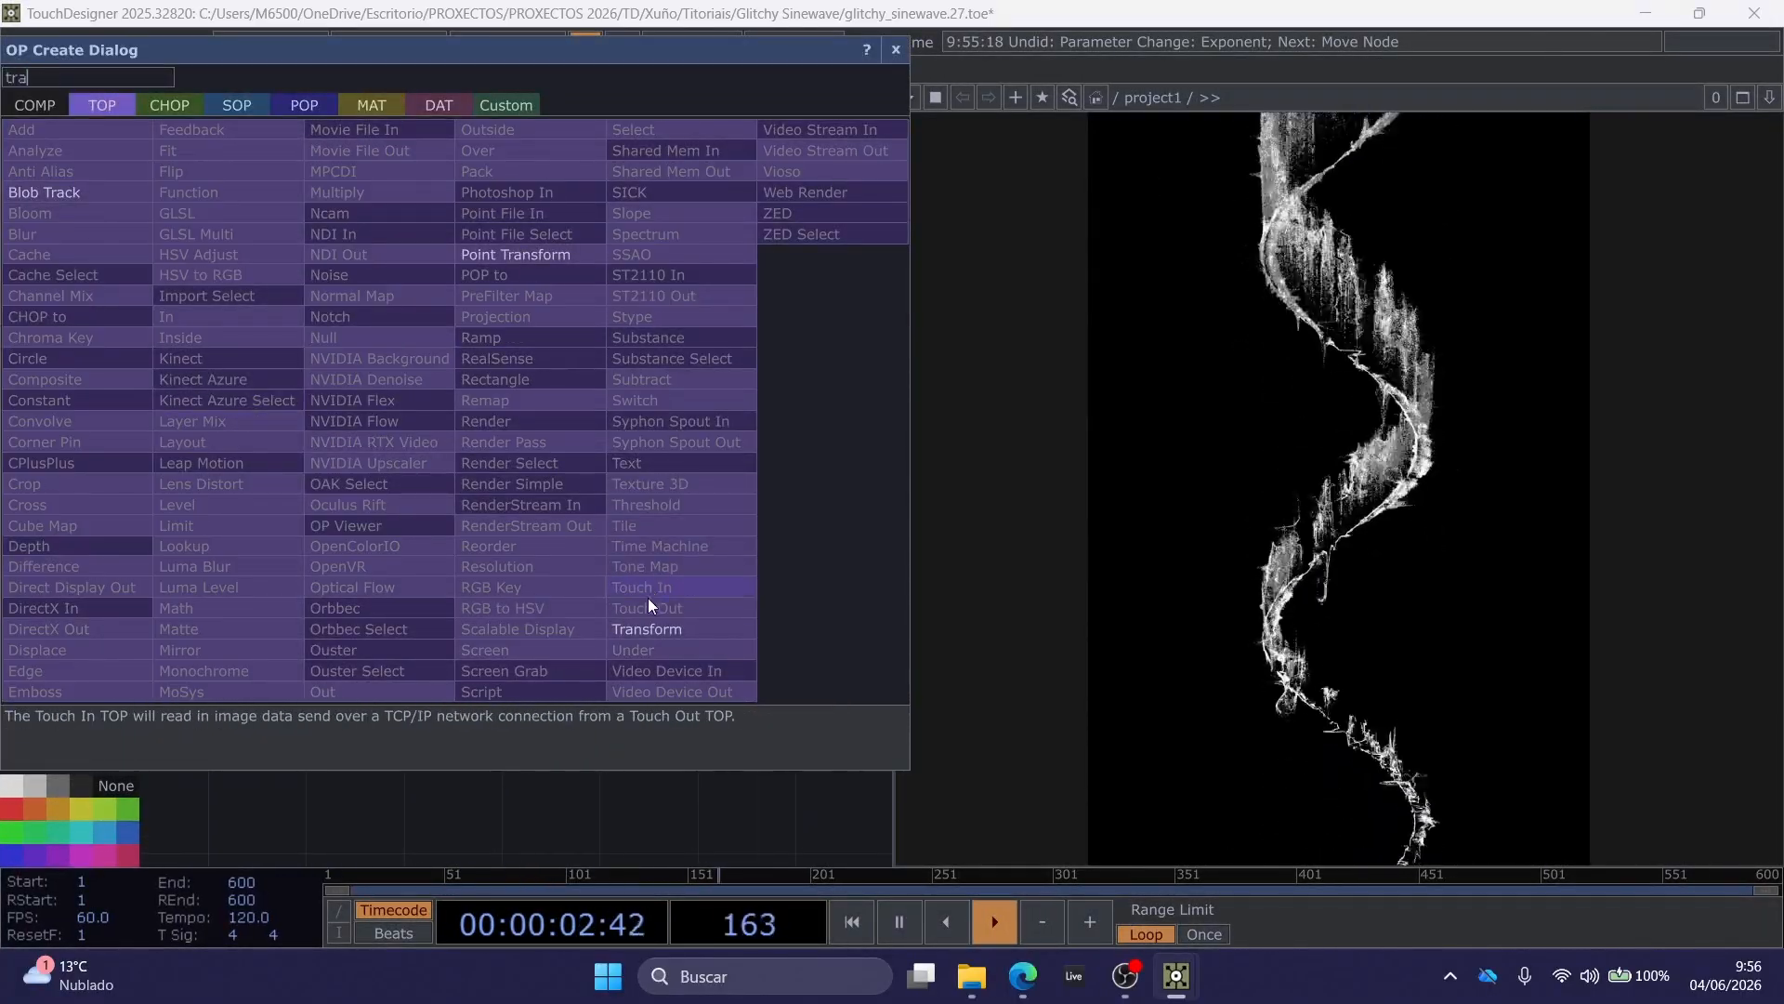
left_click(649, 629)
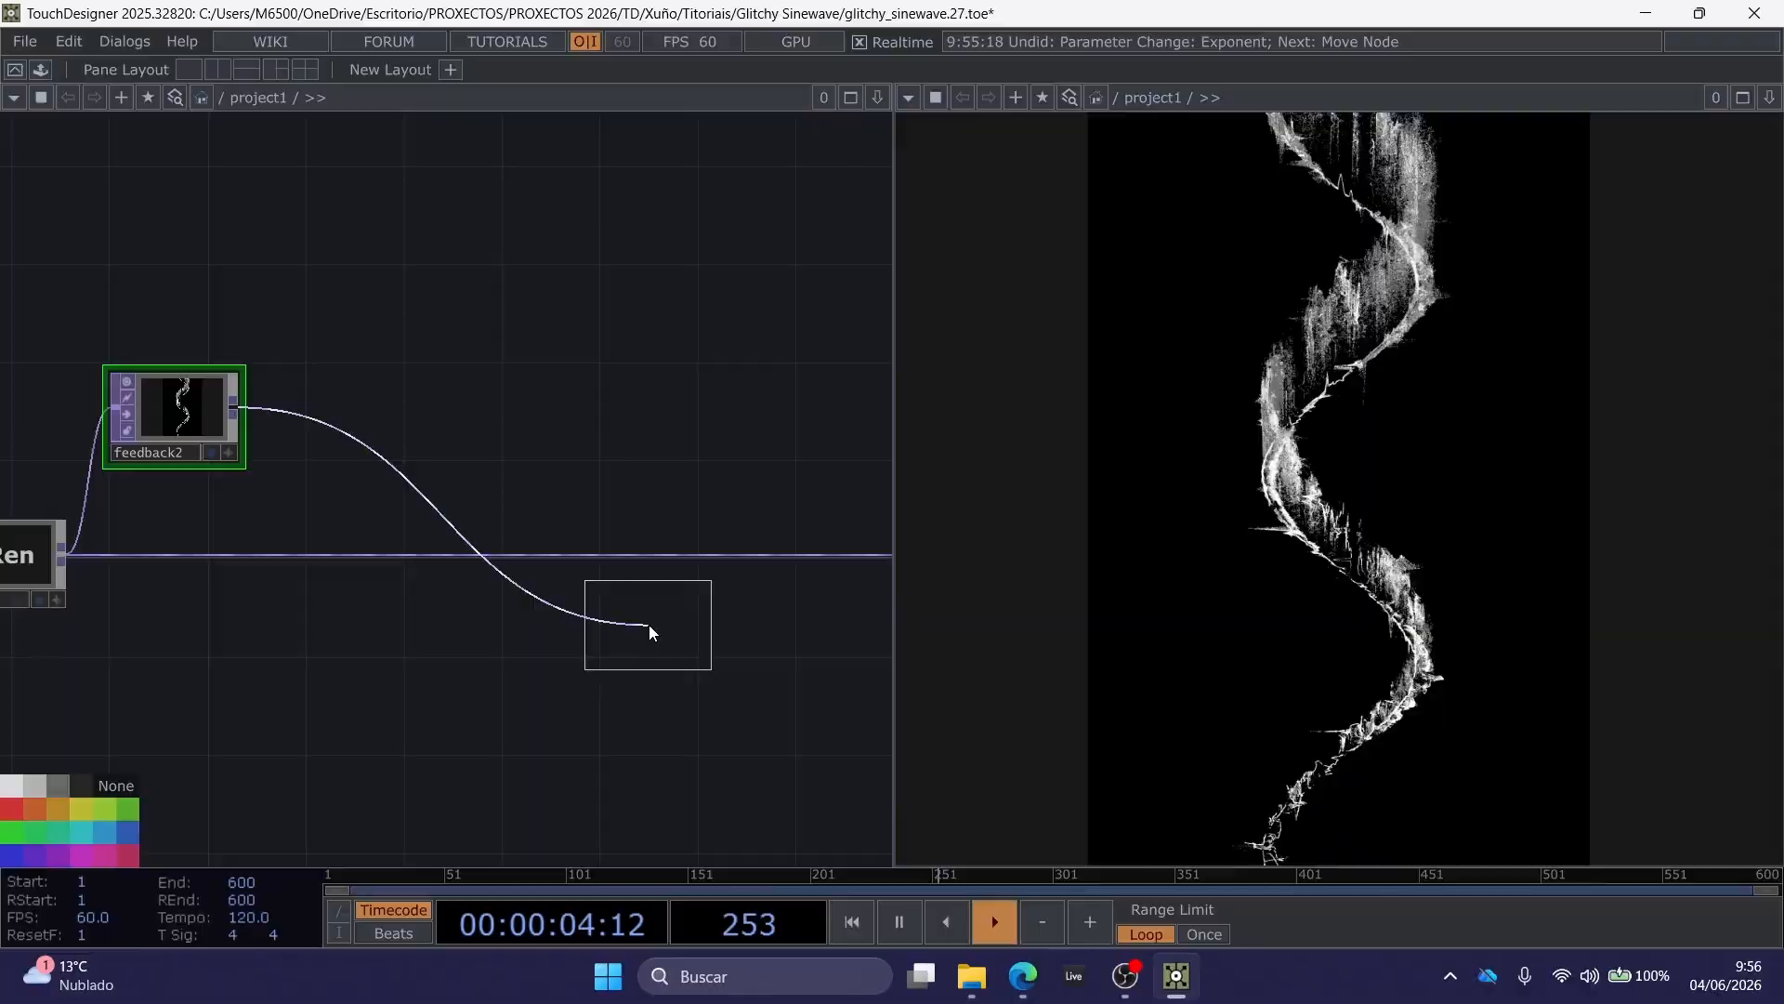
left_click(350, 413)
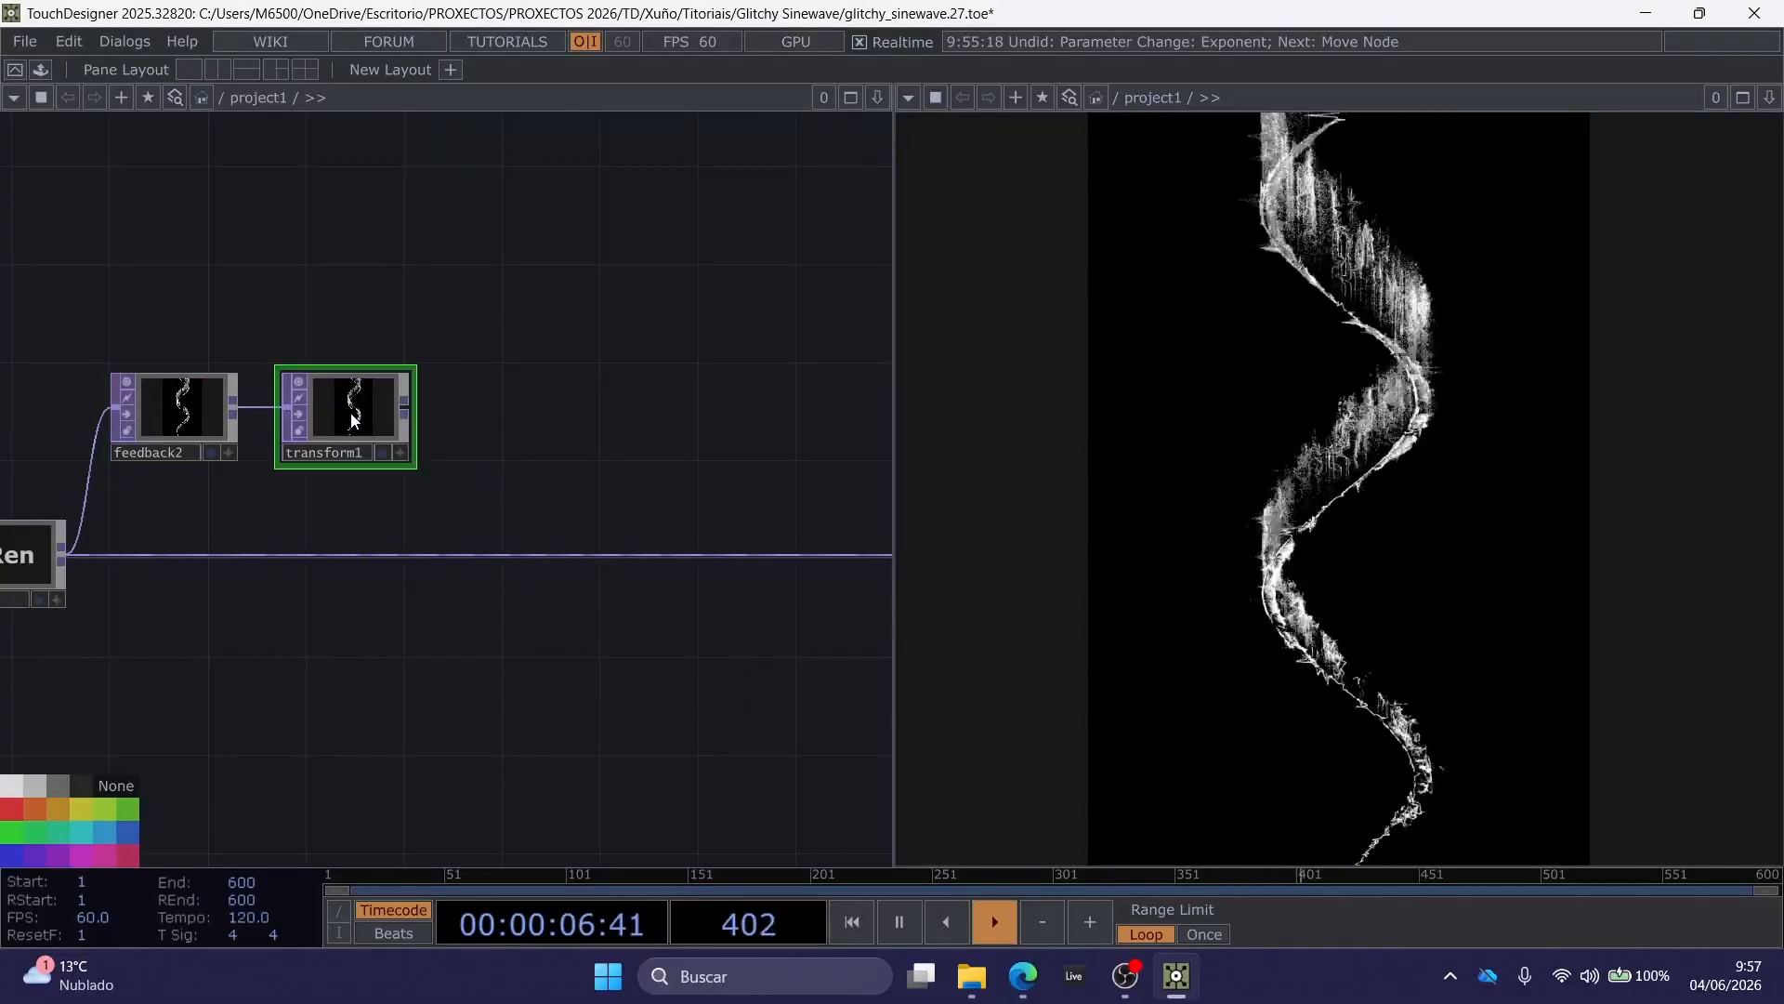
Add a Level TOP connected to the output of transform1.
left_click_drag(392, 414, 290, 411)
right_click(299, 408)
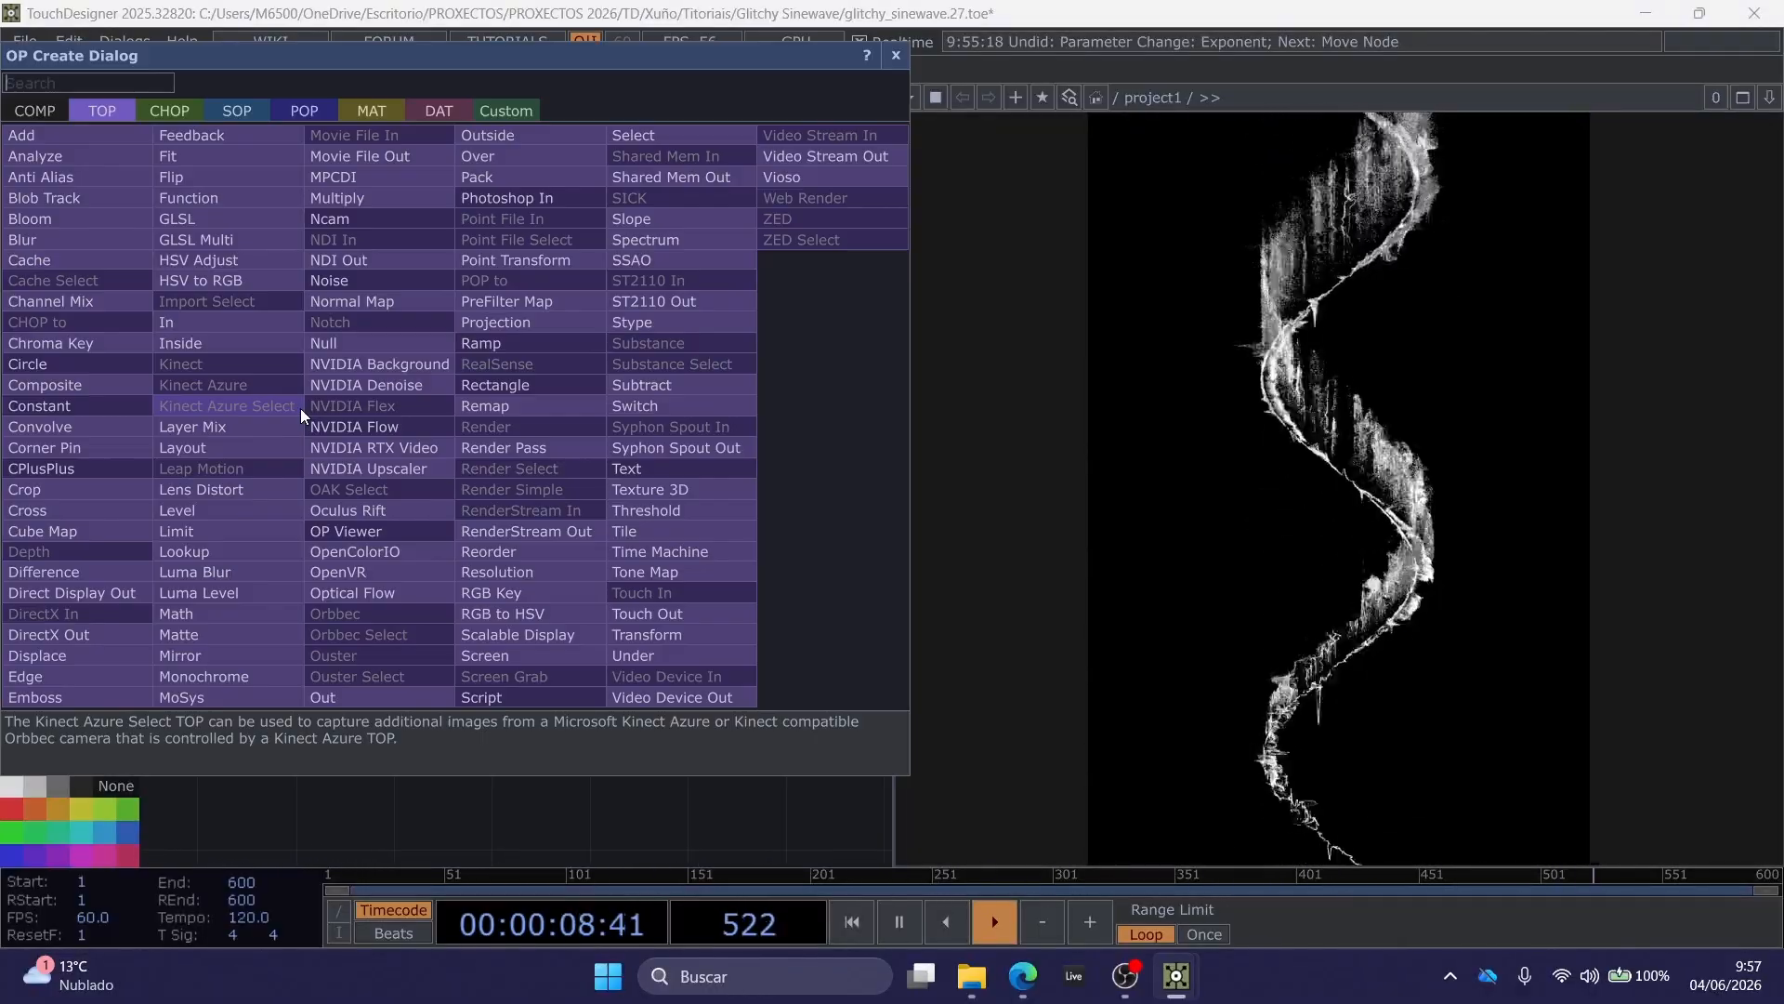
type("leve")
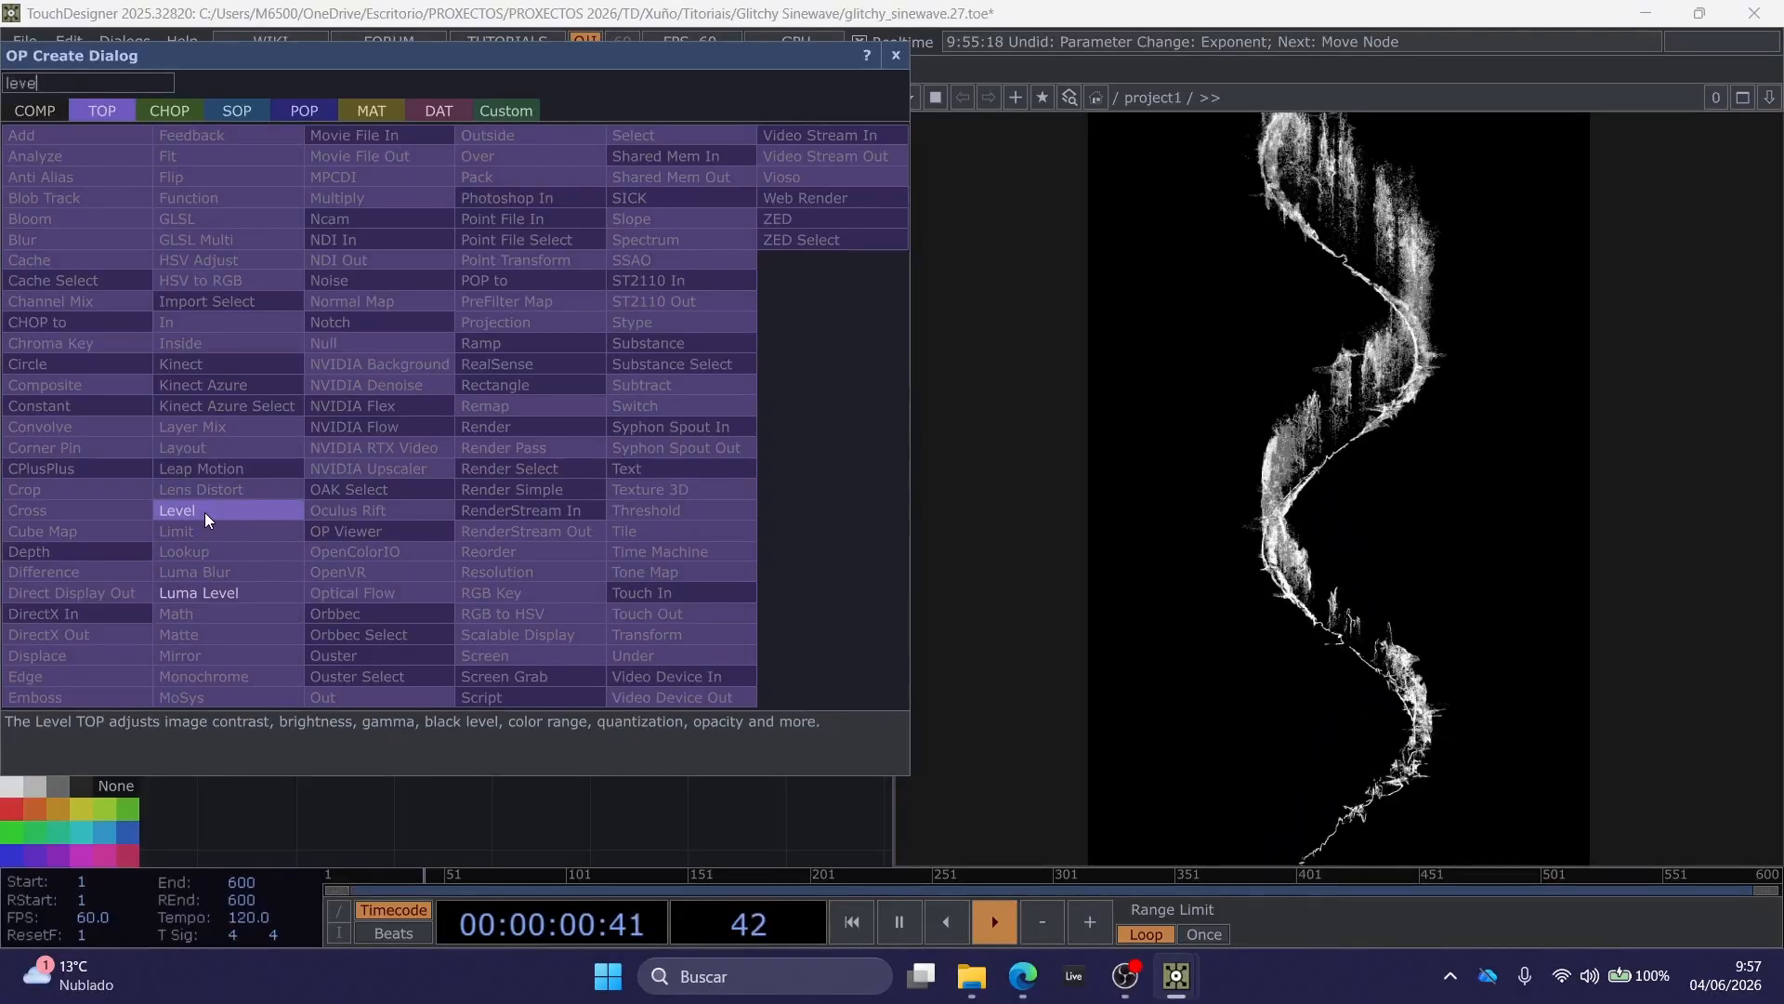
left_click(204, 511)
left_click(410, 411)
Insert a Composite TOP into the connection between render1 and out1.
left_click_drag(661, 353, 368, 366)
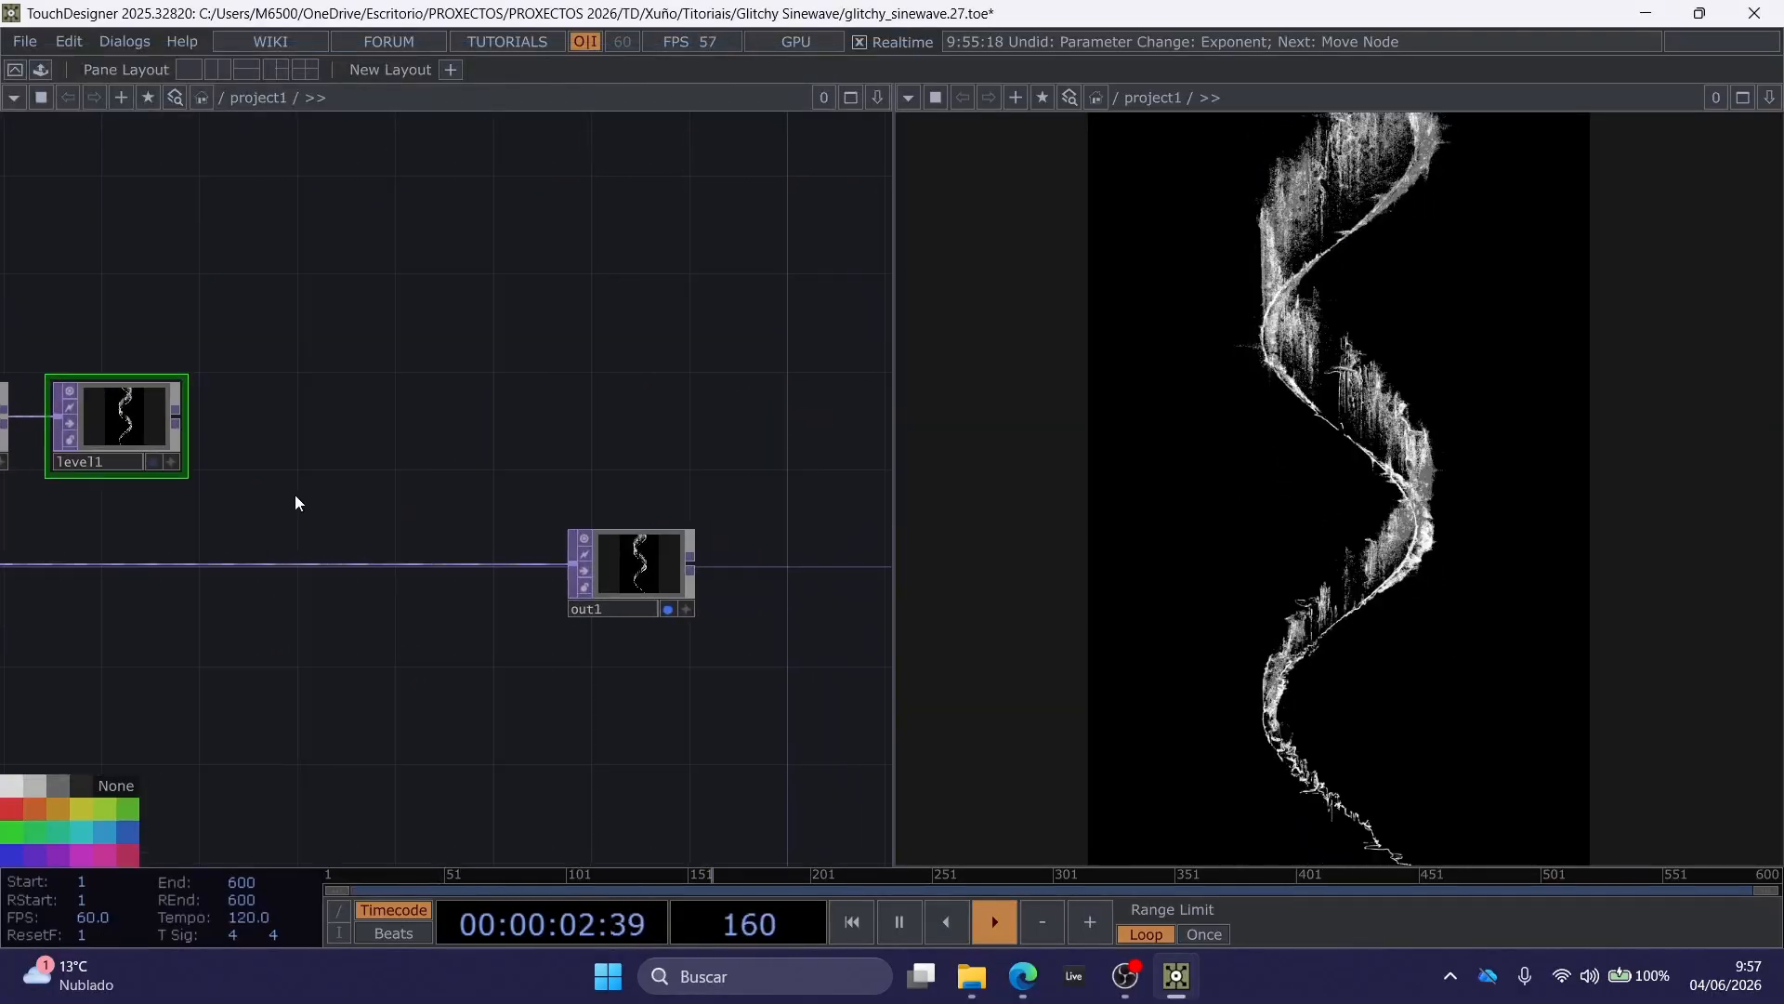
right_click(247, 565)
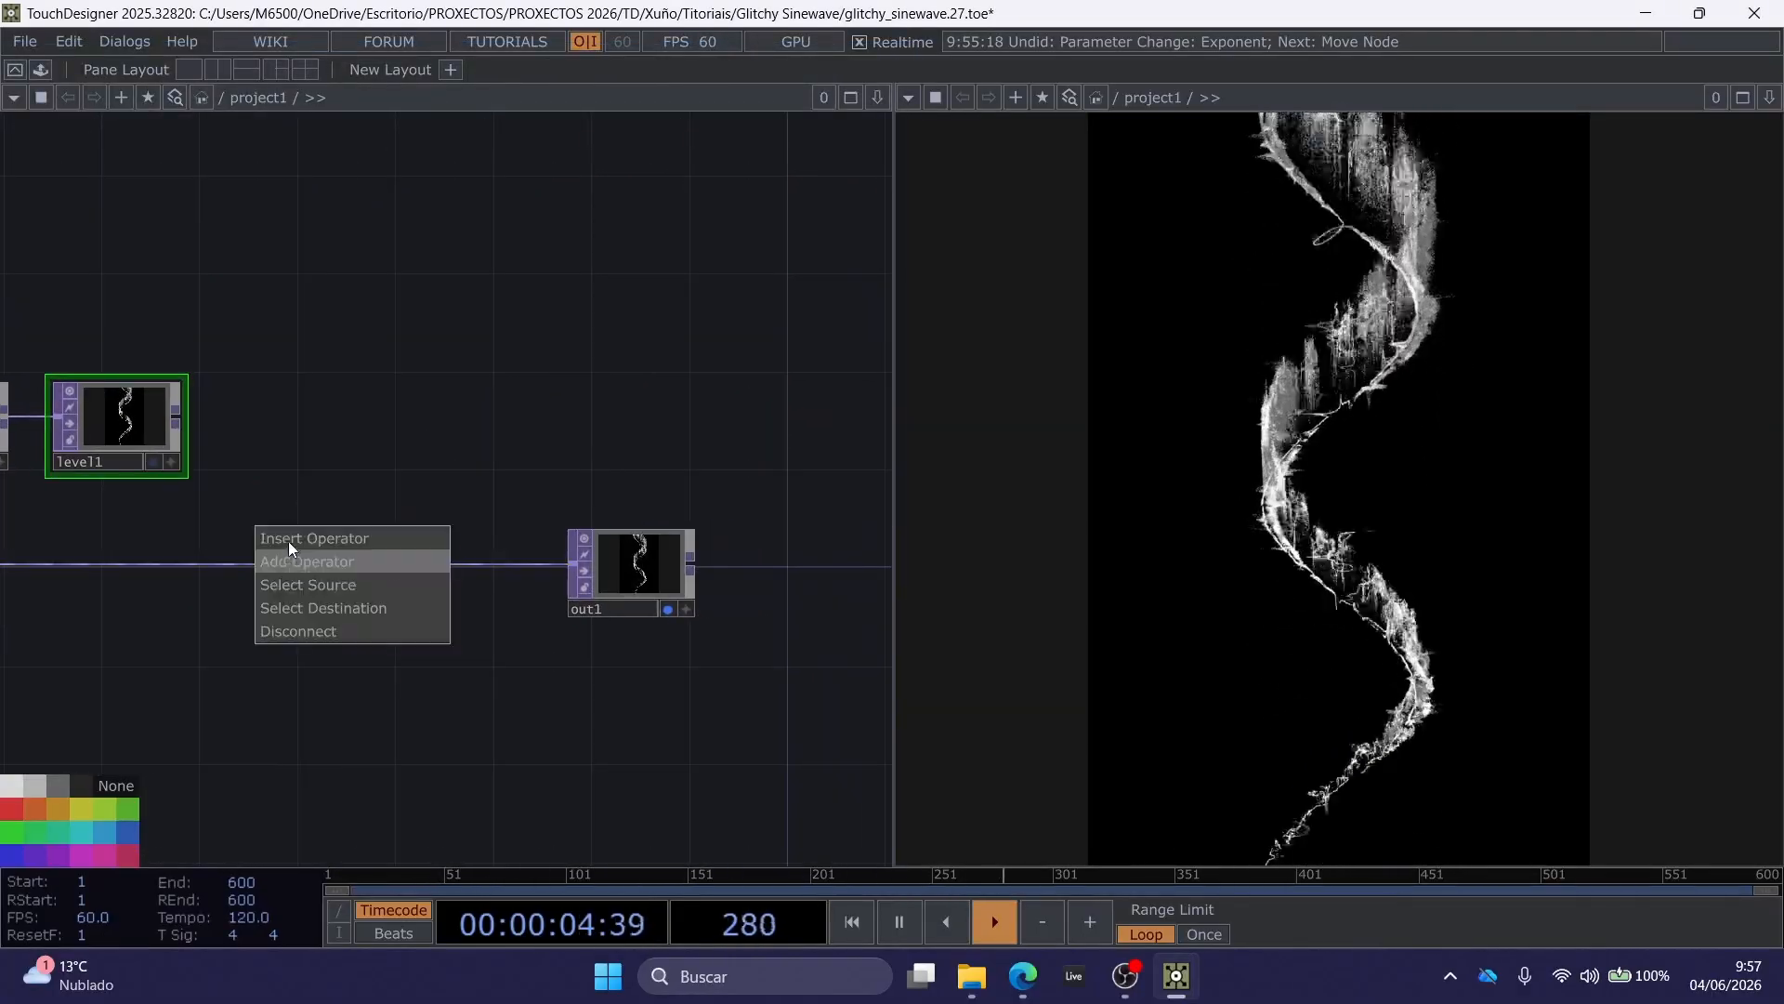
left_click(303, 530)
type("c")
left_click(76, 505)
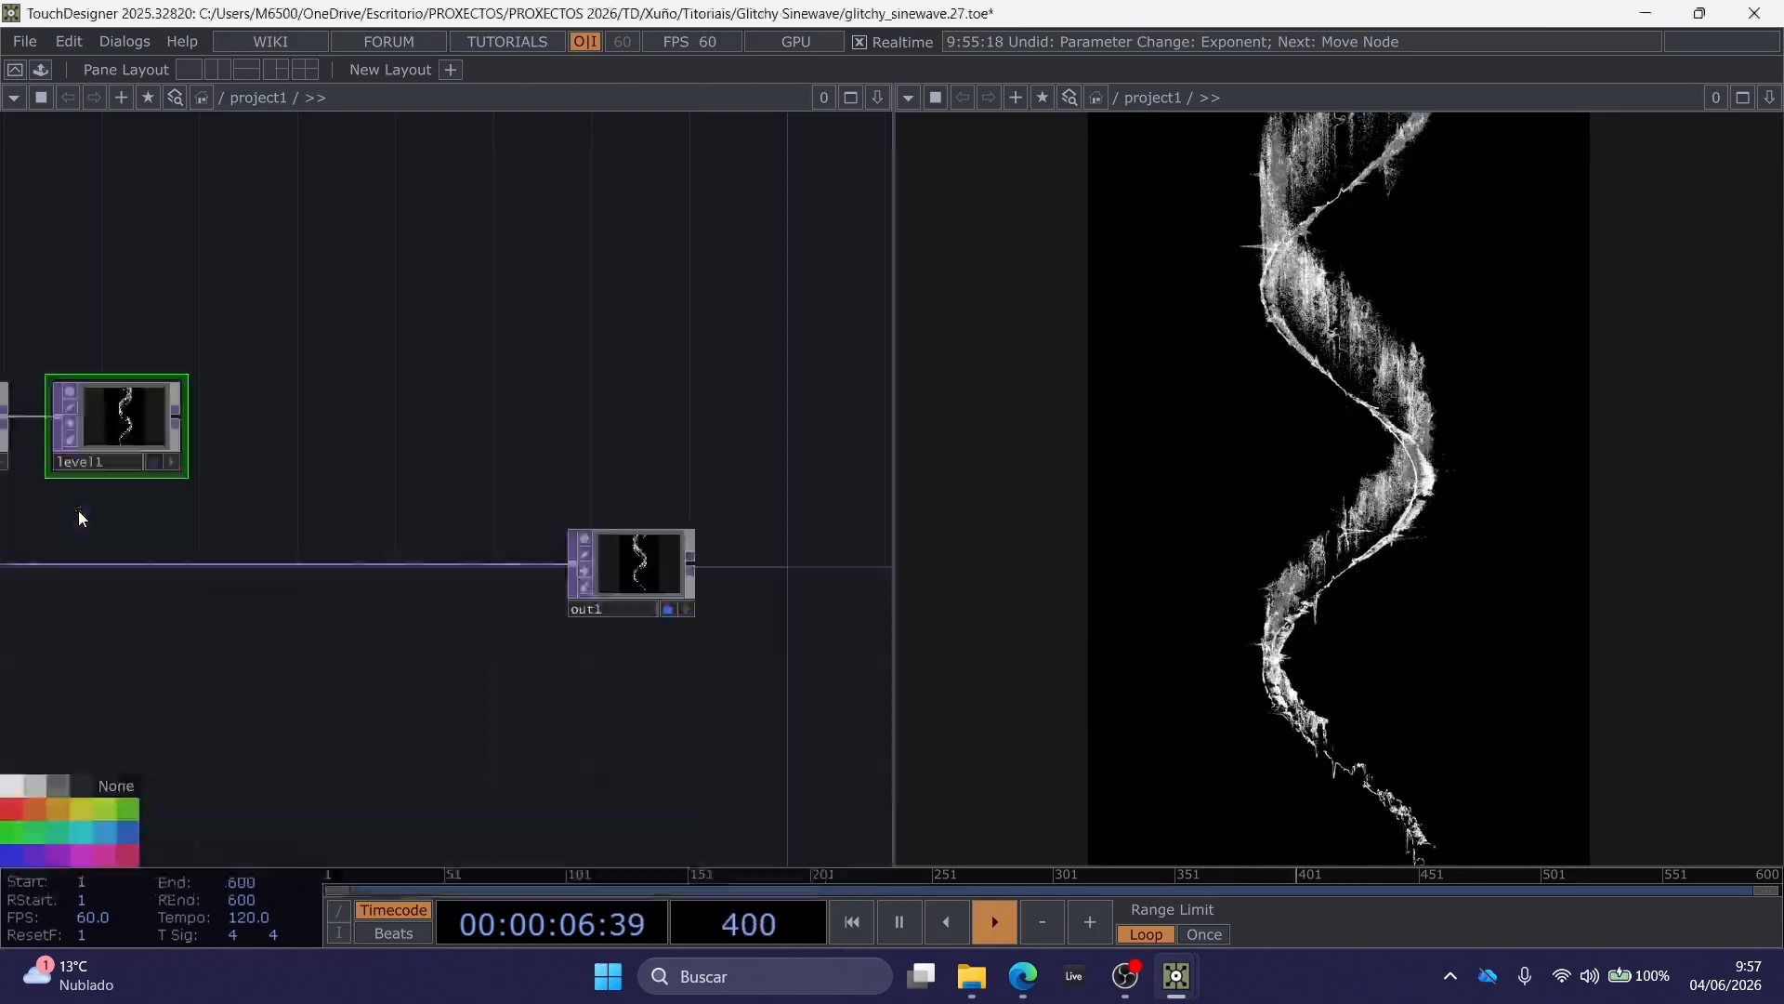
left_click(299, 538)
left_click_drag(401, 476, 713, 464)
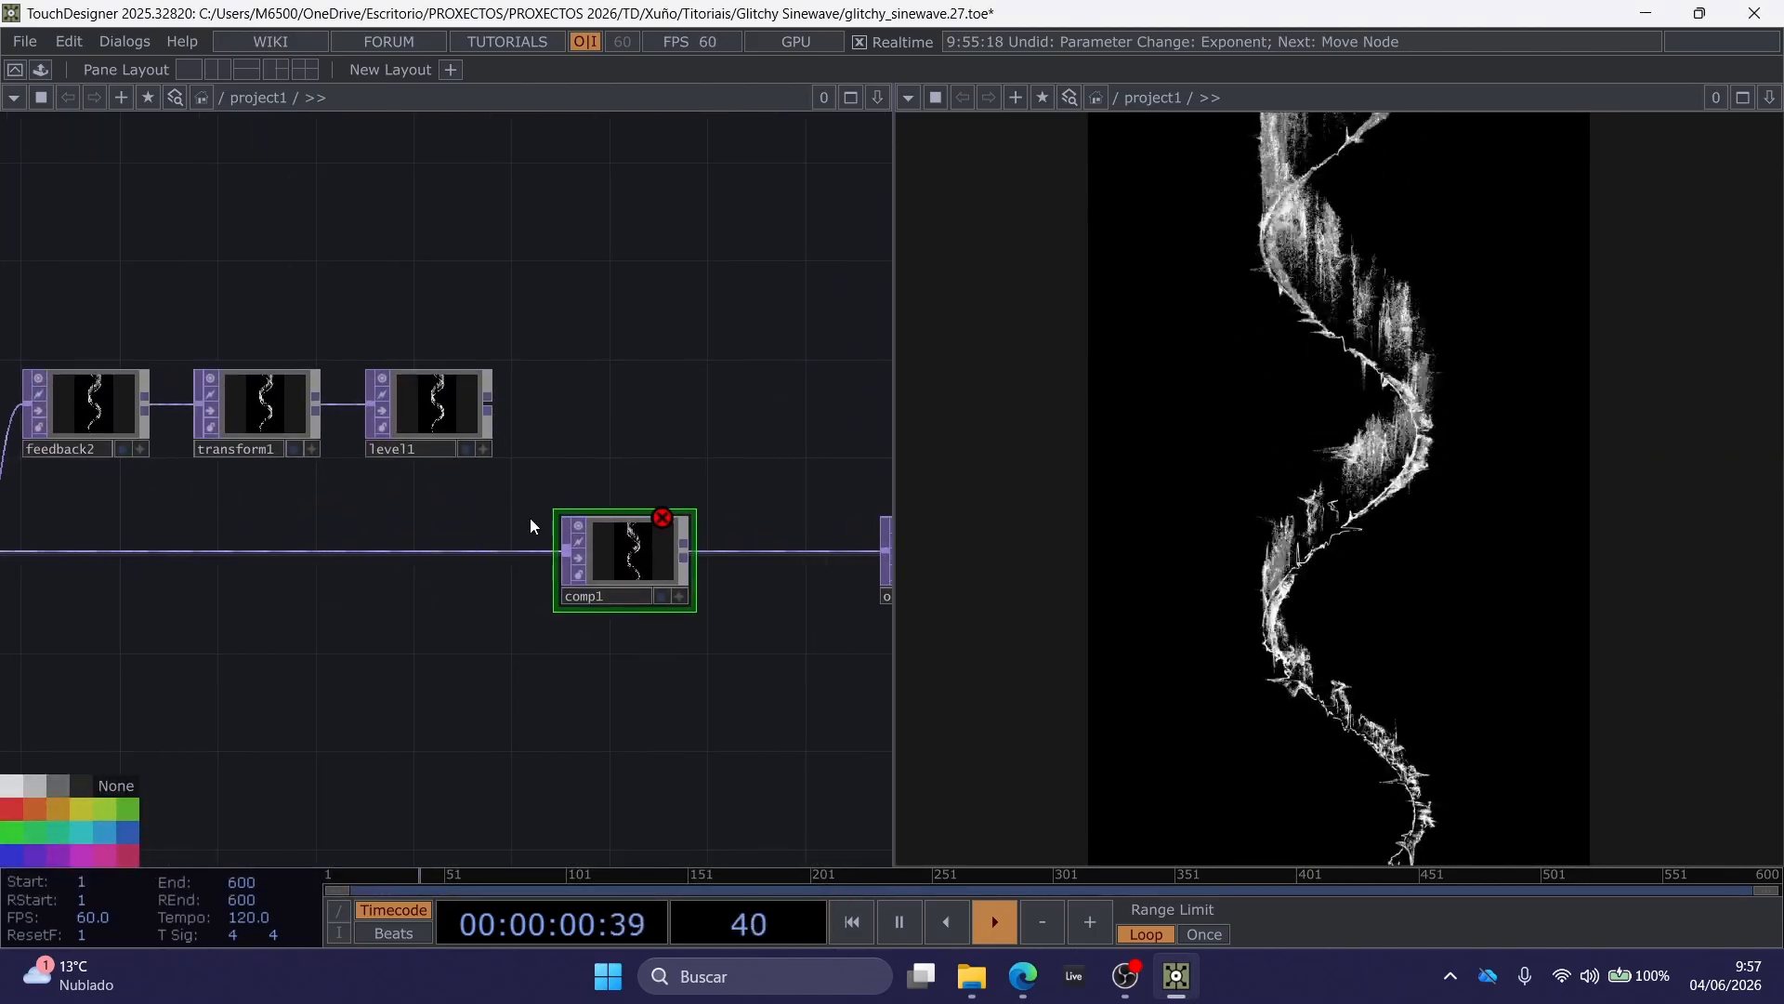
Connect the output of level1 to the input of comp1 as its second source.
left_click_drag(489, 409, 564, 550)
scroll(671, 434, "up", 2)
left_click_drag(672, 435, 848, 415)
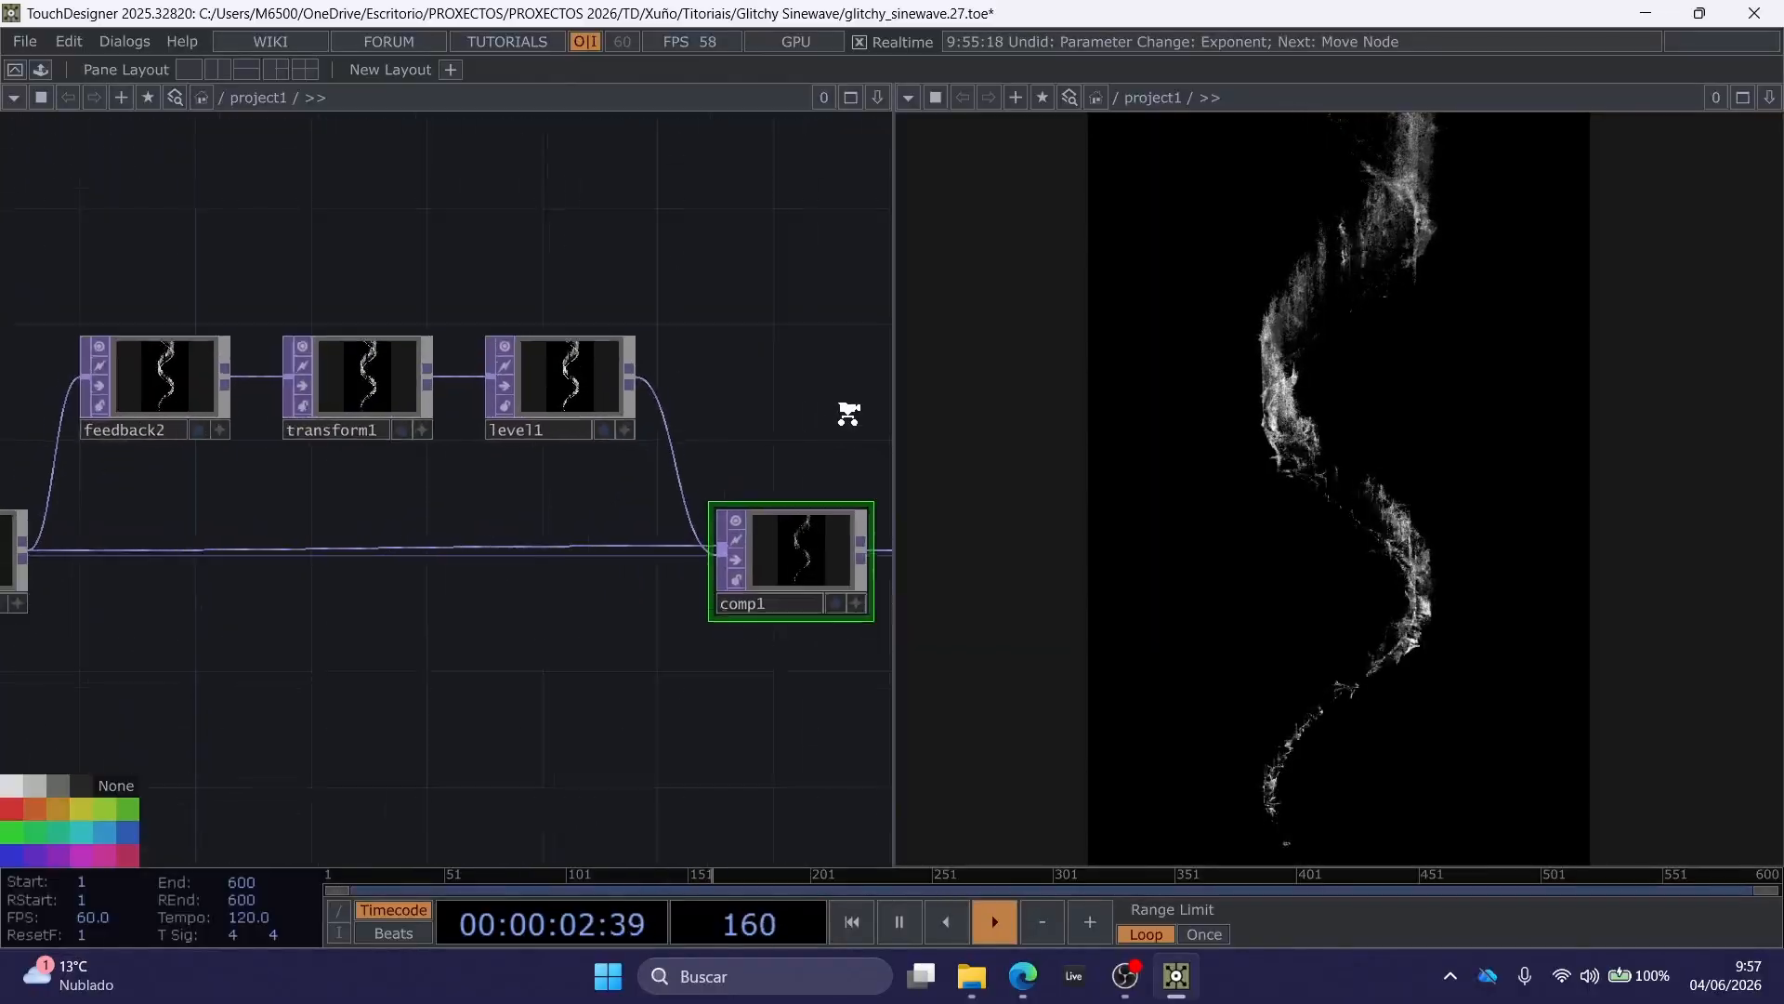
Assign comp1 as the Target TOP of feedback2 to close the feedback loop.
mouse_move(764, 482)
left_mouse_down()
mouse_move(828, 486)
mouse_move(783, 476)
left_mouse_up()
scroll(799, 476, "down", 5)
scroll(819, 480, "up", 2)
scroll(779, 472, "up", 2)
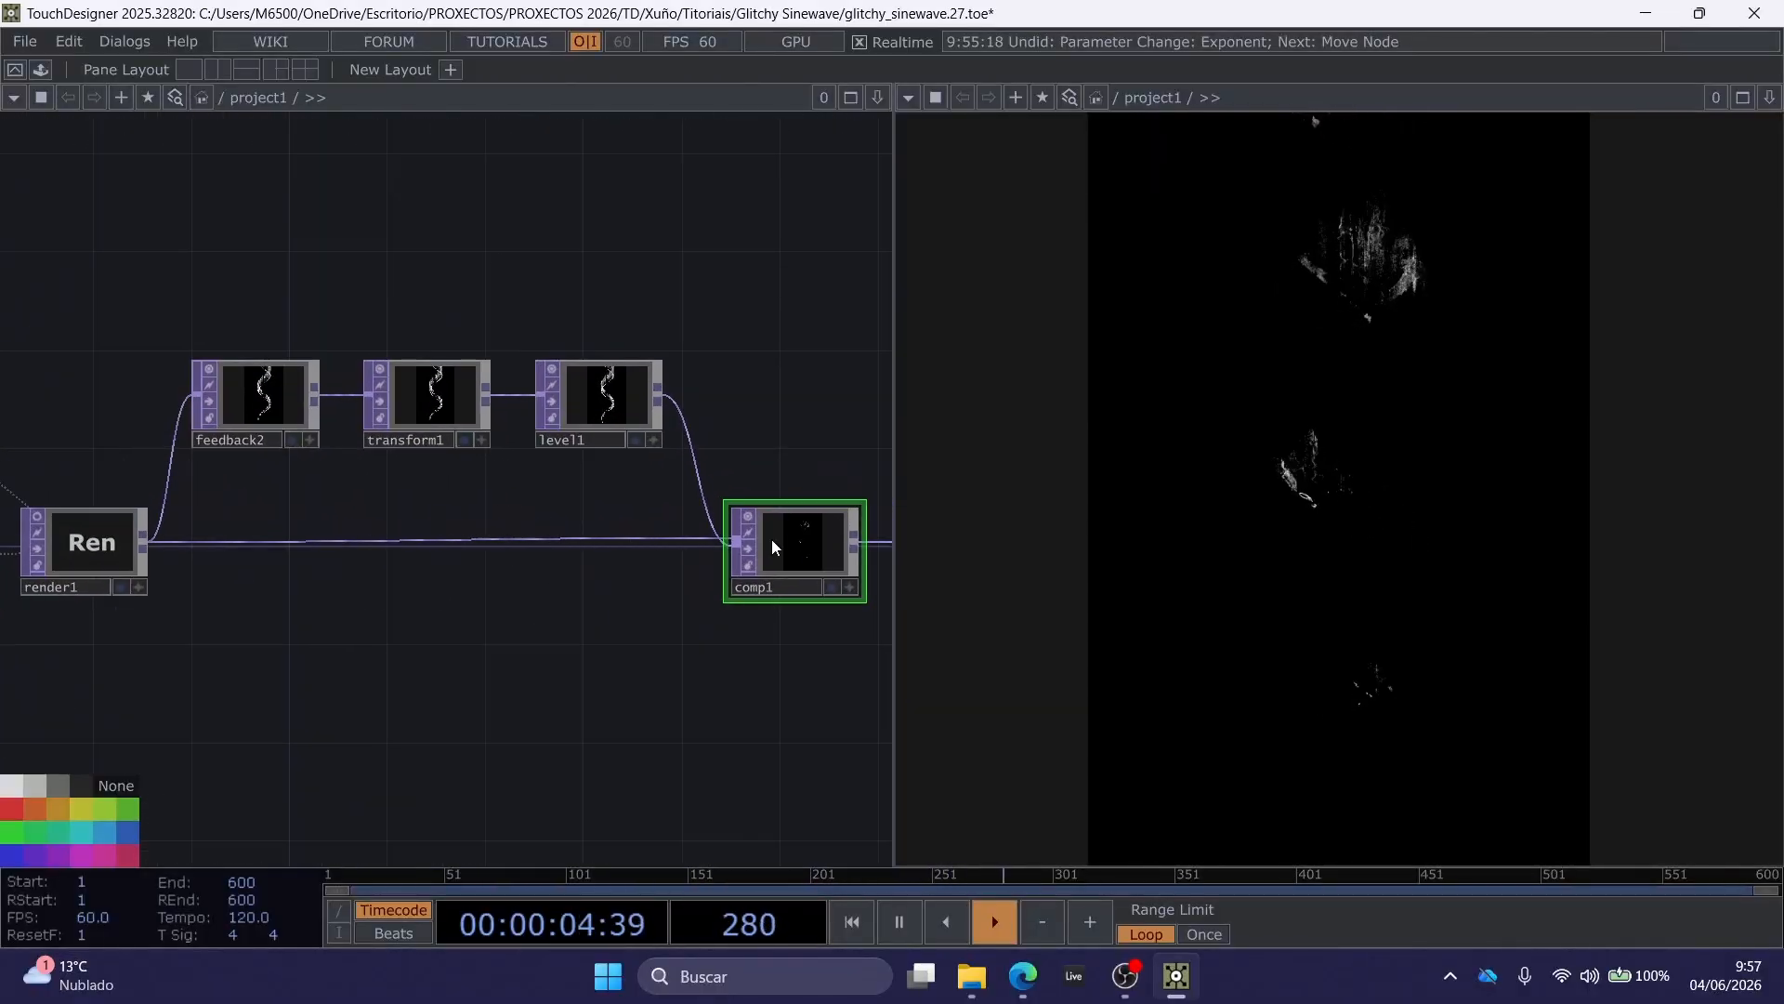
left_click_drag(771, 538, 243, 398)
scroll(376, 314, "down", 1)
left_click_drag(278, 314, 517, 283)
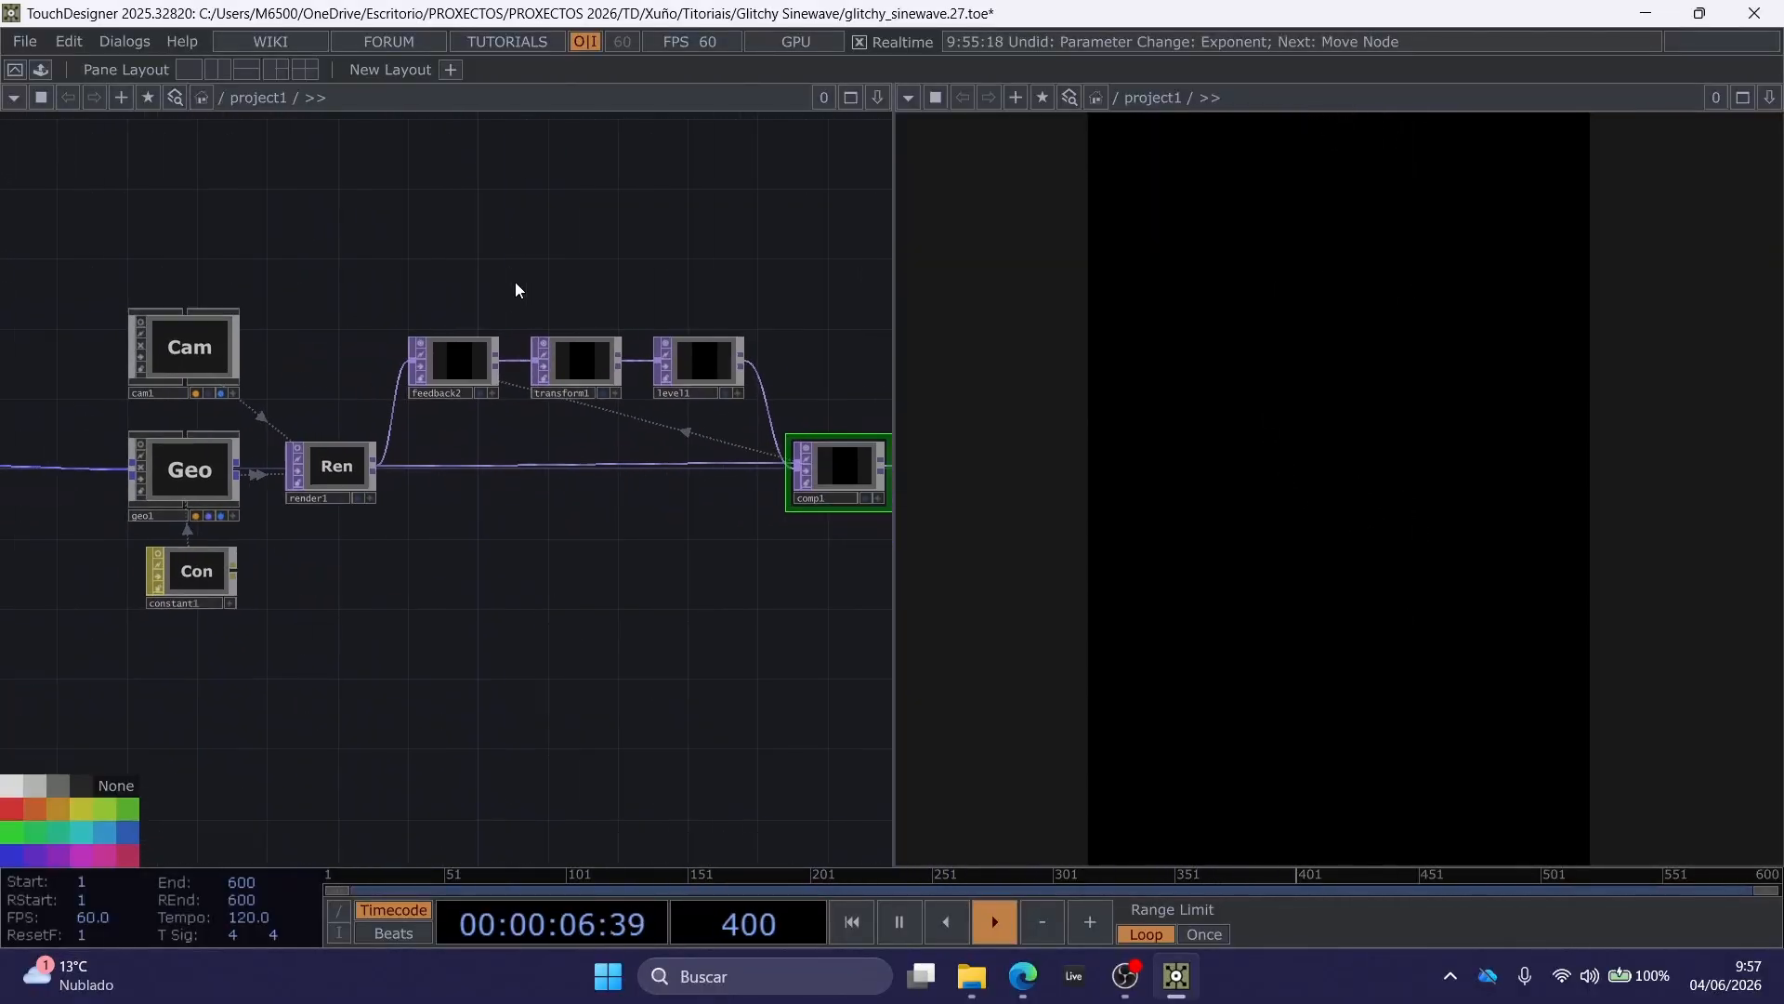
Export the k1 channel of keyboardin1 to the Reset Pulse parameter of feedback2.
scroll(522, 325, "down", 2)
left_click(527, 324)
key("p")
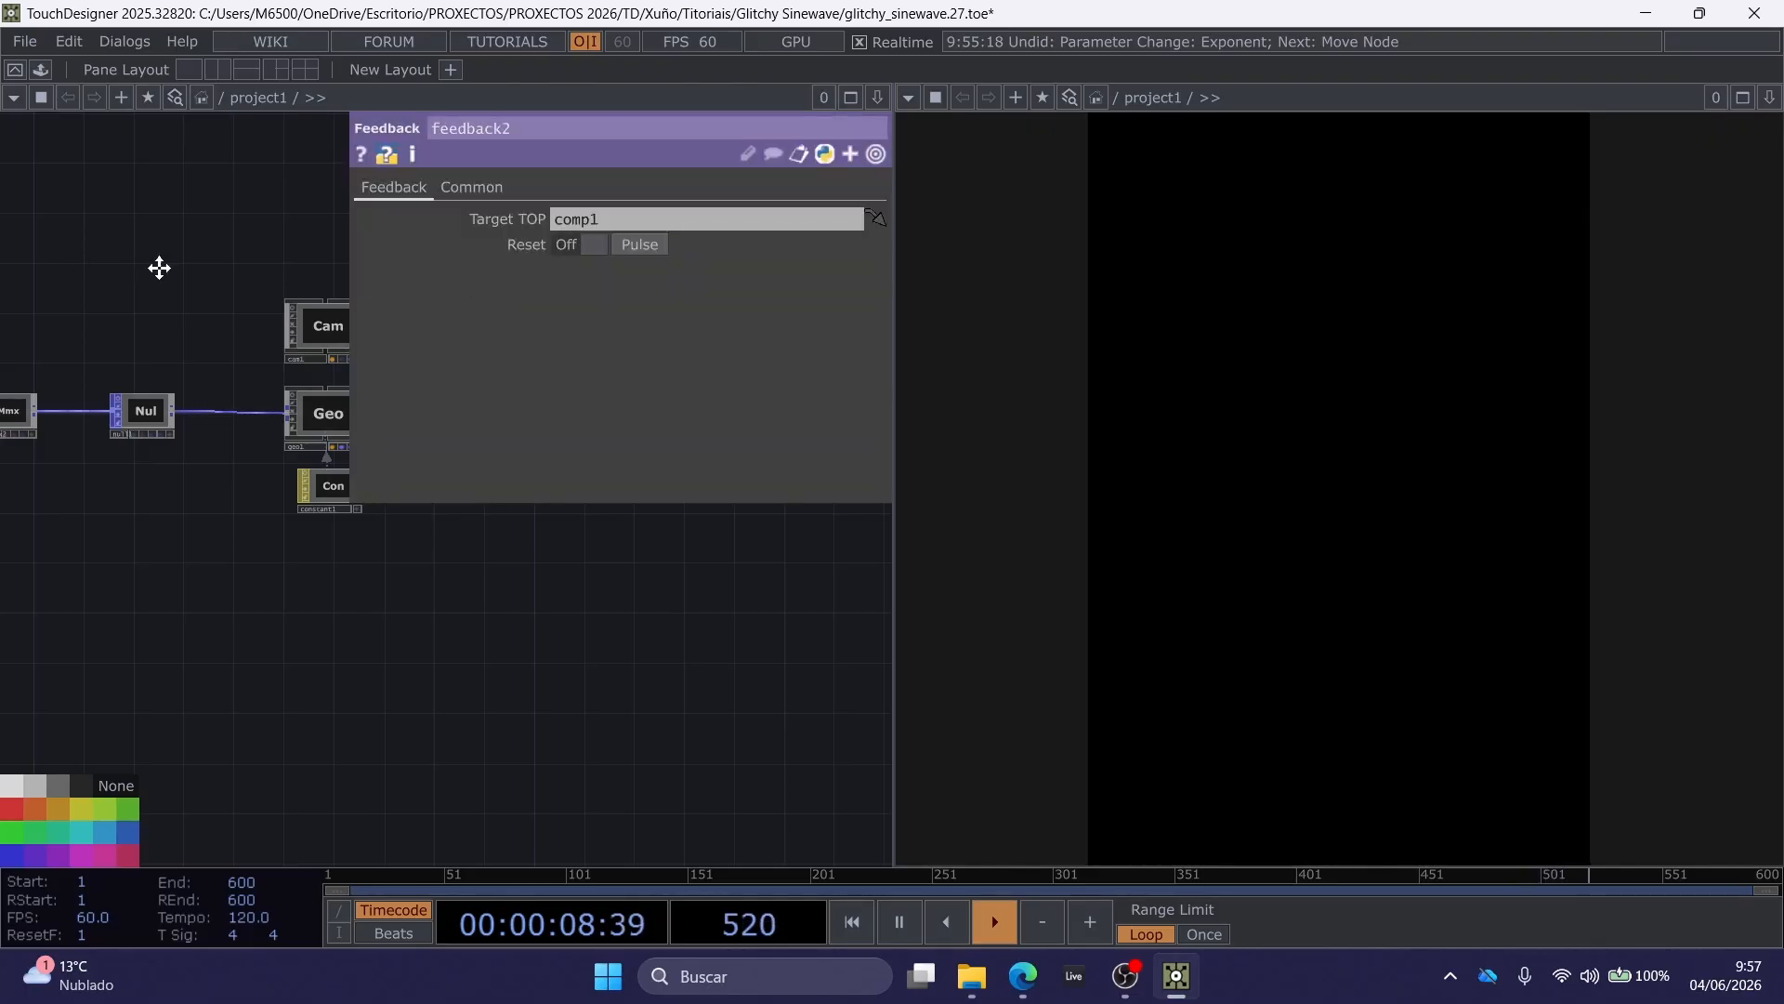
left_click_drag(158, 268, 435, 280)
left_click_drag(207, 282, 417, 258)
left_click_drag(21, 340, 661, 243)
left_click(682, 238)
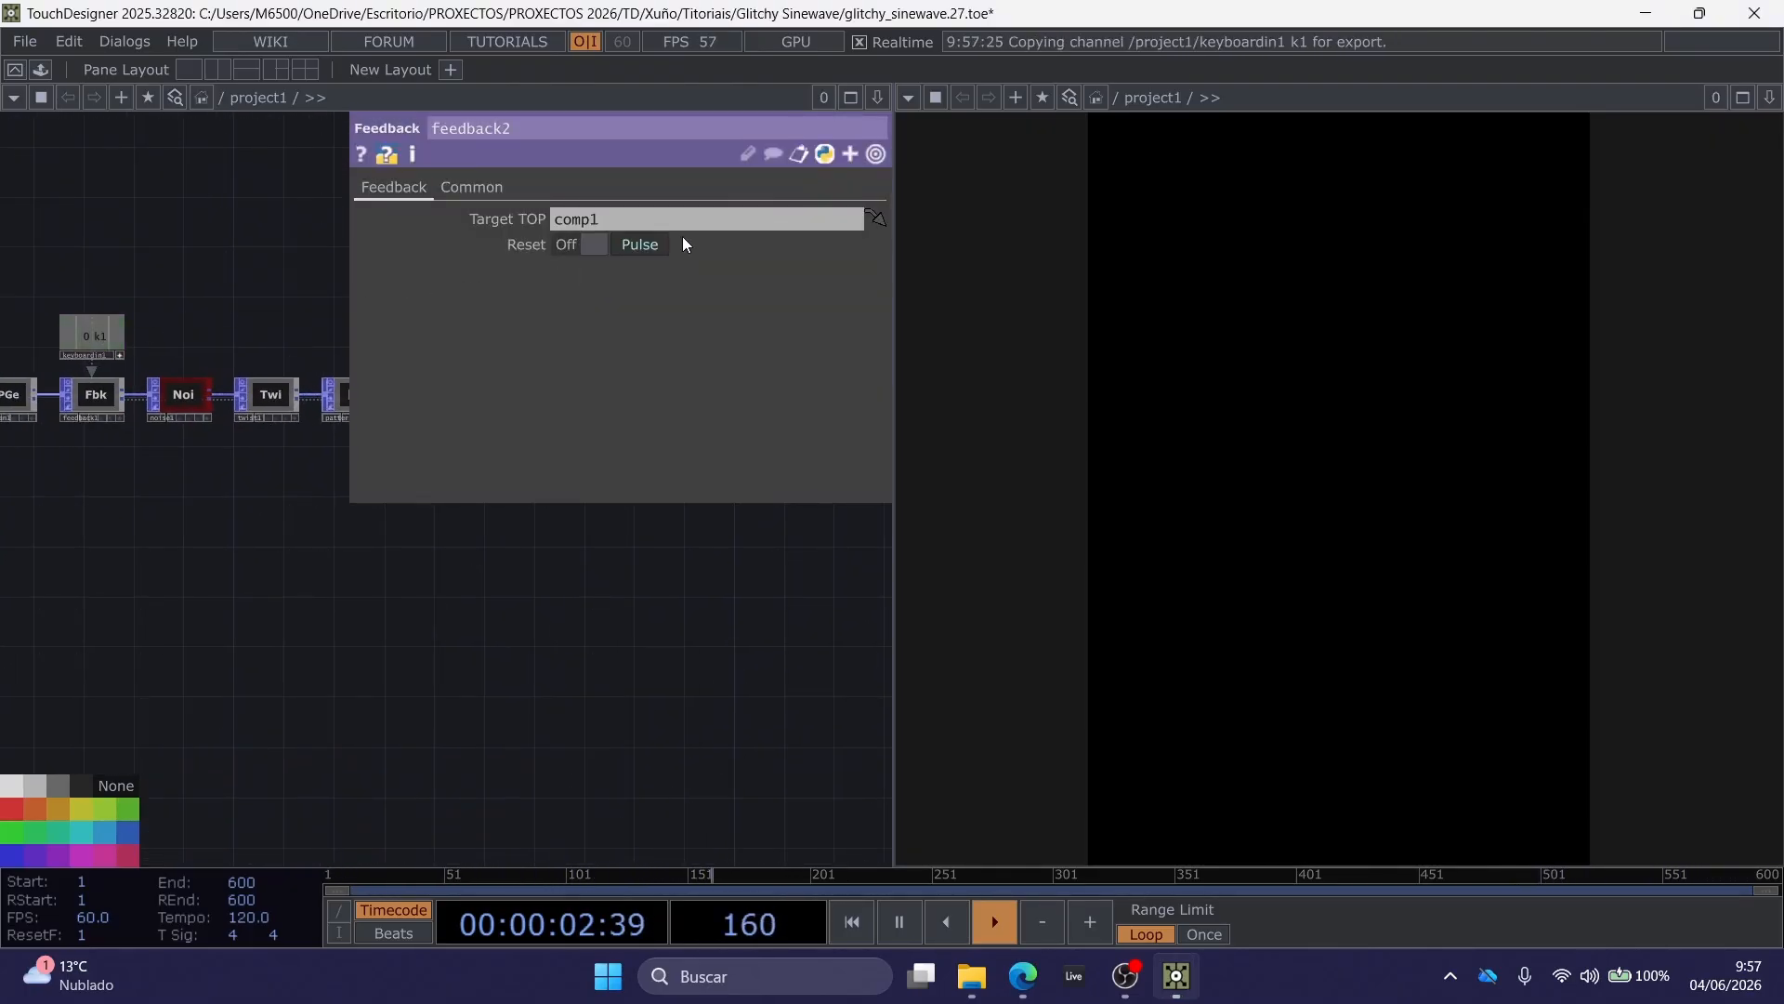
Set the Operation of comp1 to Add.
left_click_drag(474, 585, 130, 674)
left_click_drag(429, 625, 307, 622)
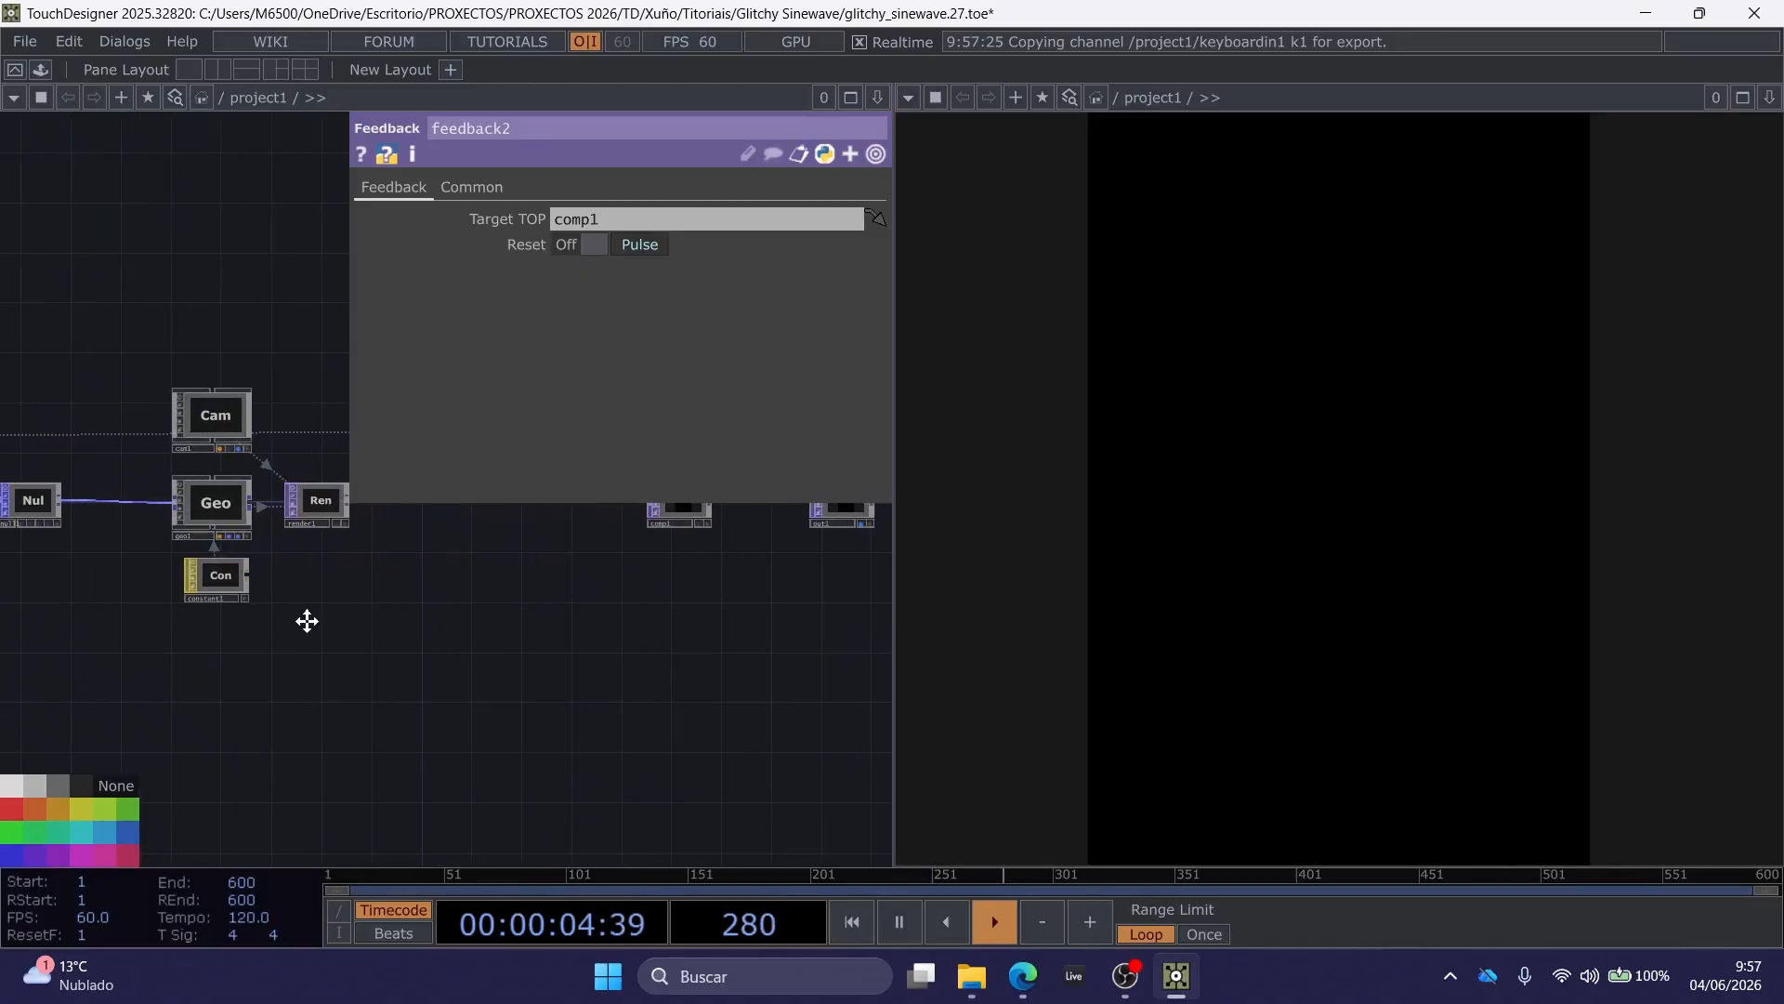
left_click_drag(485, 621, 332, 648)
key("p")
scroll(418, 394, "up", 5)
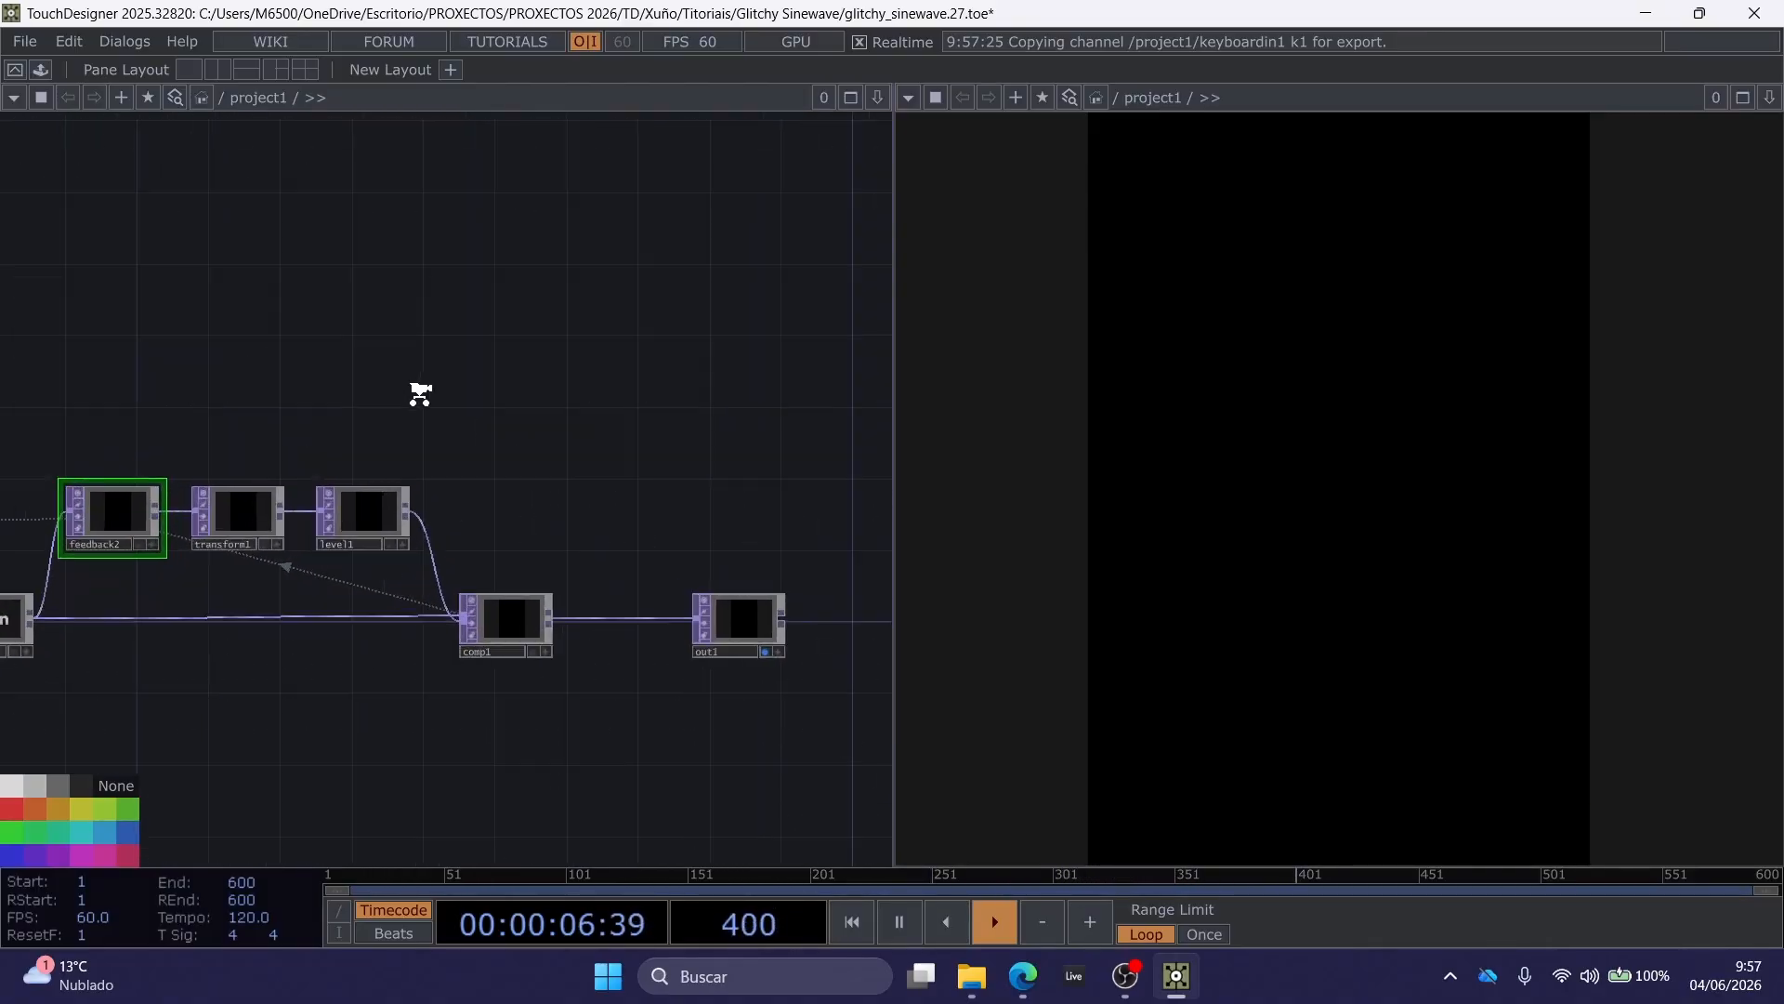
left_click_drag(472, 428, 573, 388)
left_click(645, 665)
key("p")
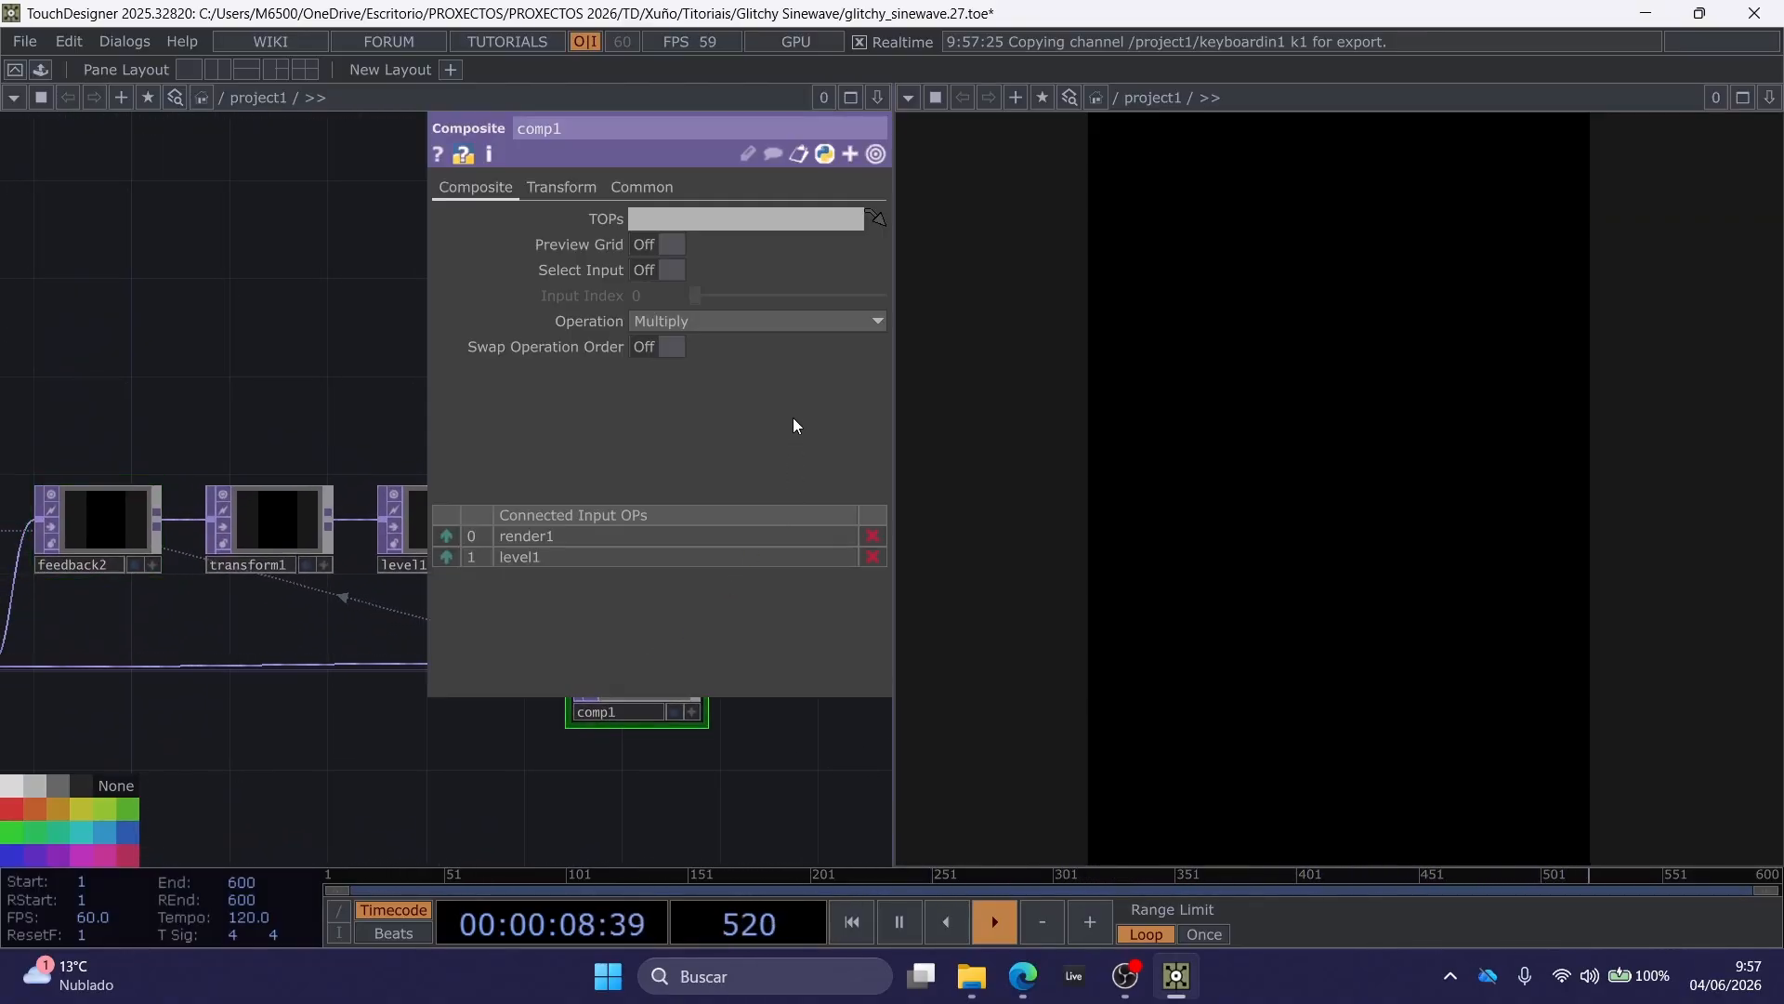
left_click(765, 322)
left_click(682, 346)
Set the post Opacity of level1 to 0.5.
left_click_drag(407, 420, 184, 414)
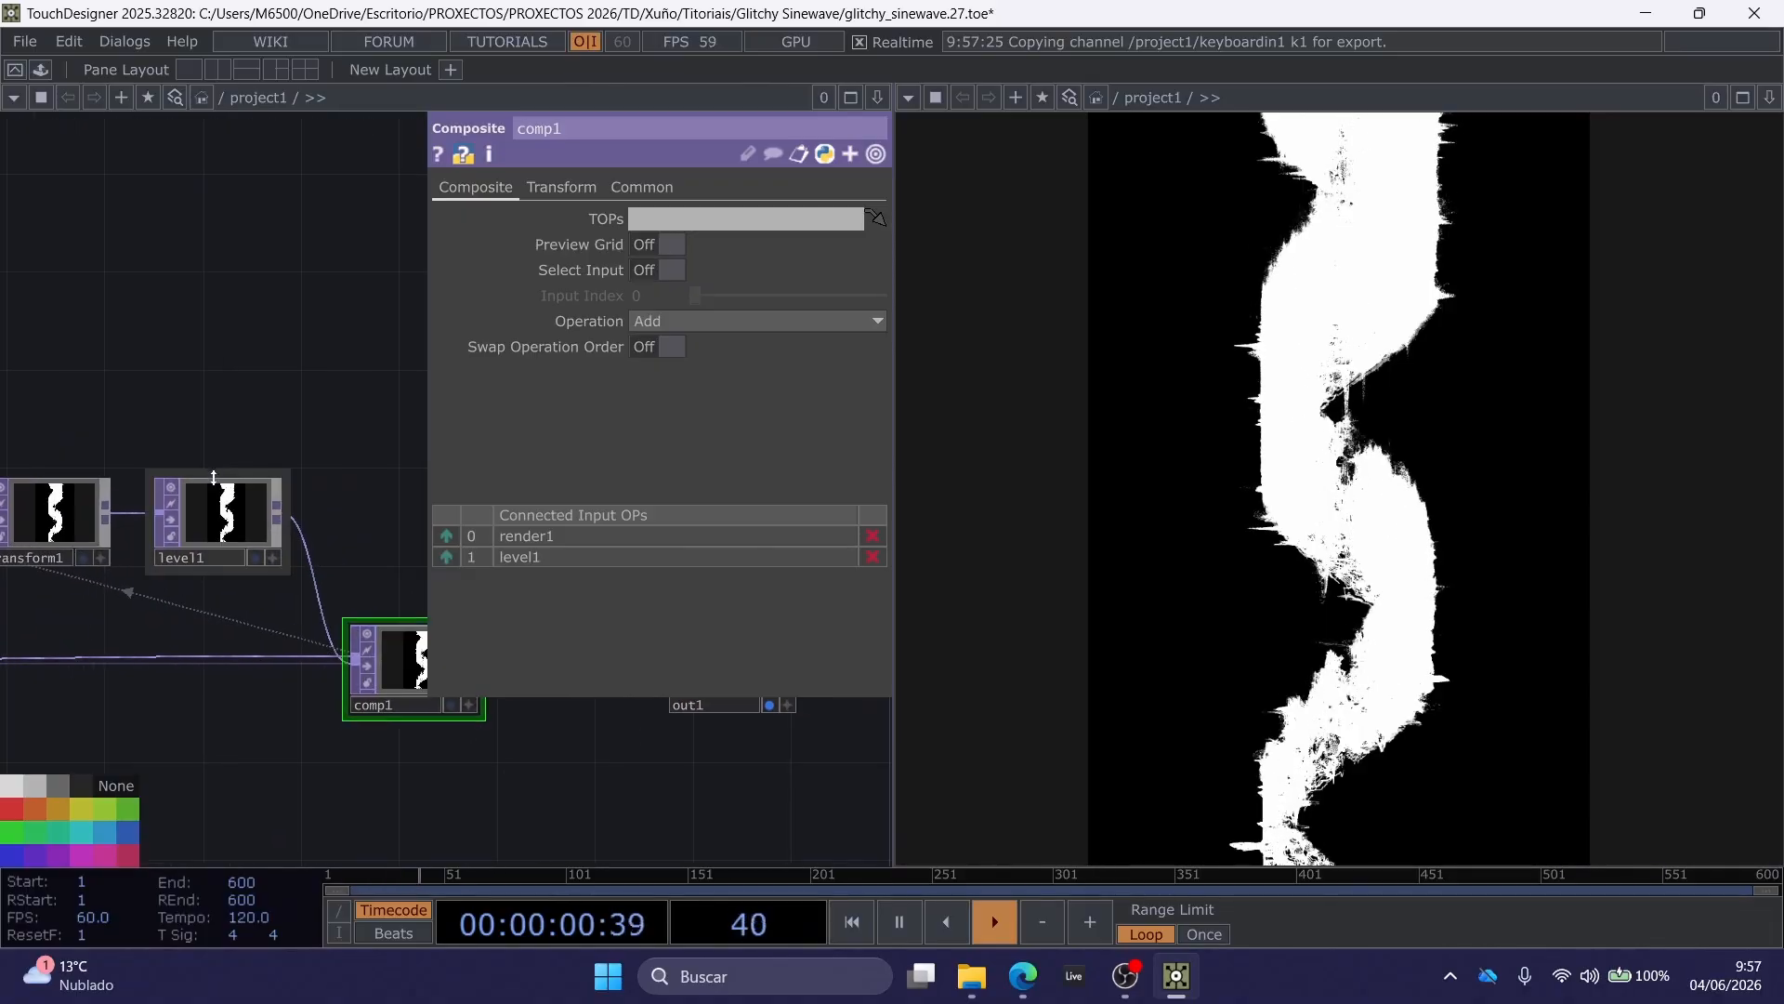
left_click(220, 511)
left_click(647, 189)
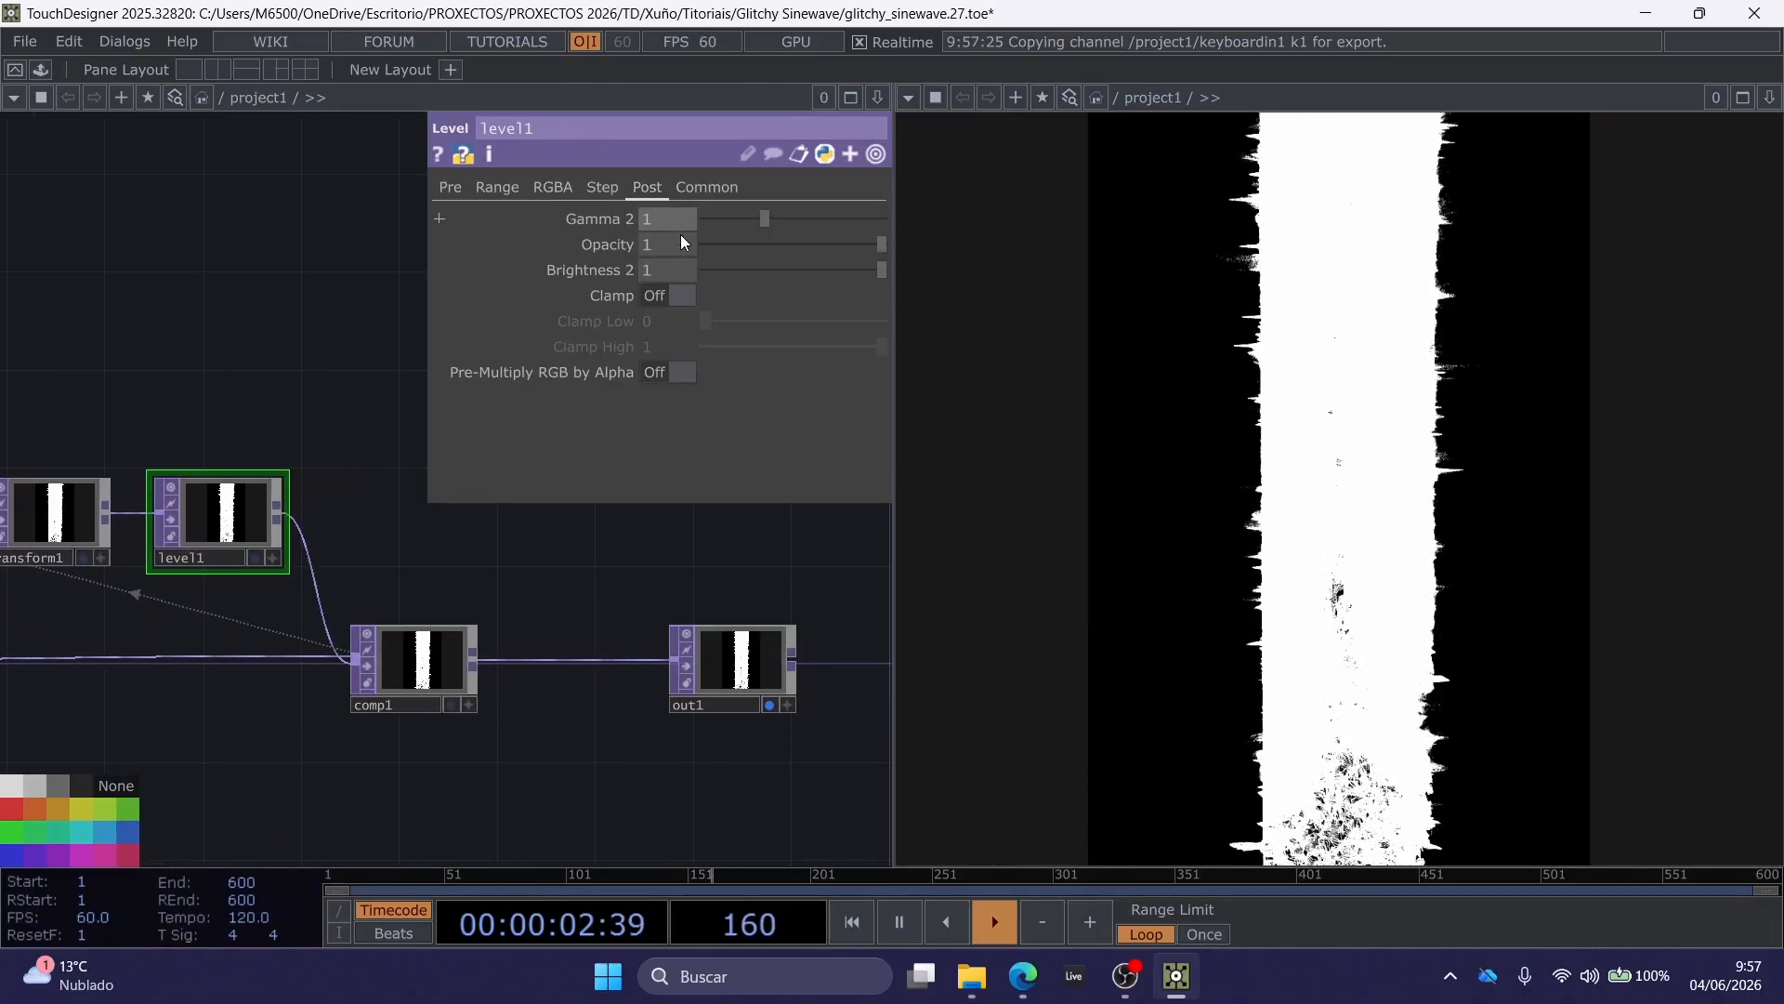
type(".5")
key("Return")
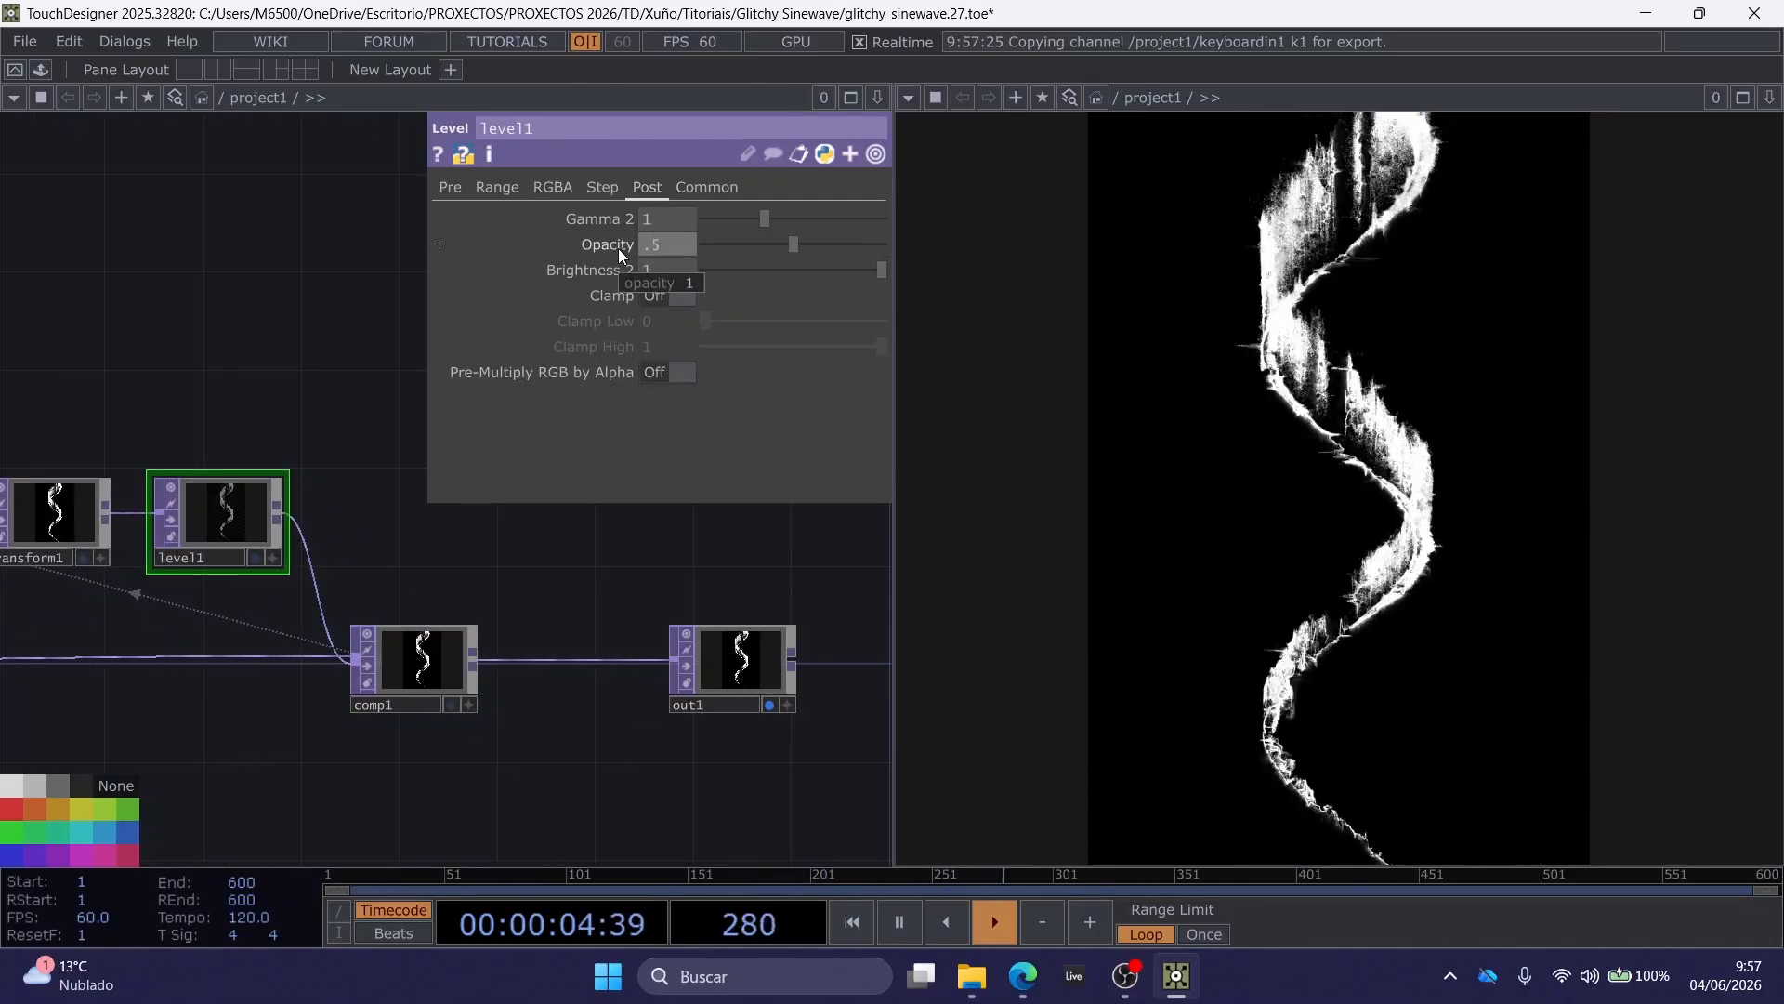
Set the Alpha of the constant1 material to 0.3.
left_click_drag(191, 279, 613, 170)
left_click_drag(56, 711, 416, 638)
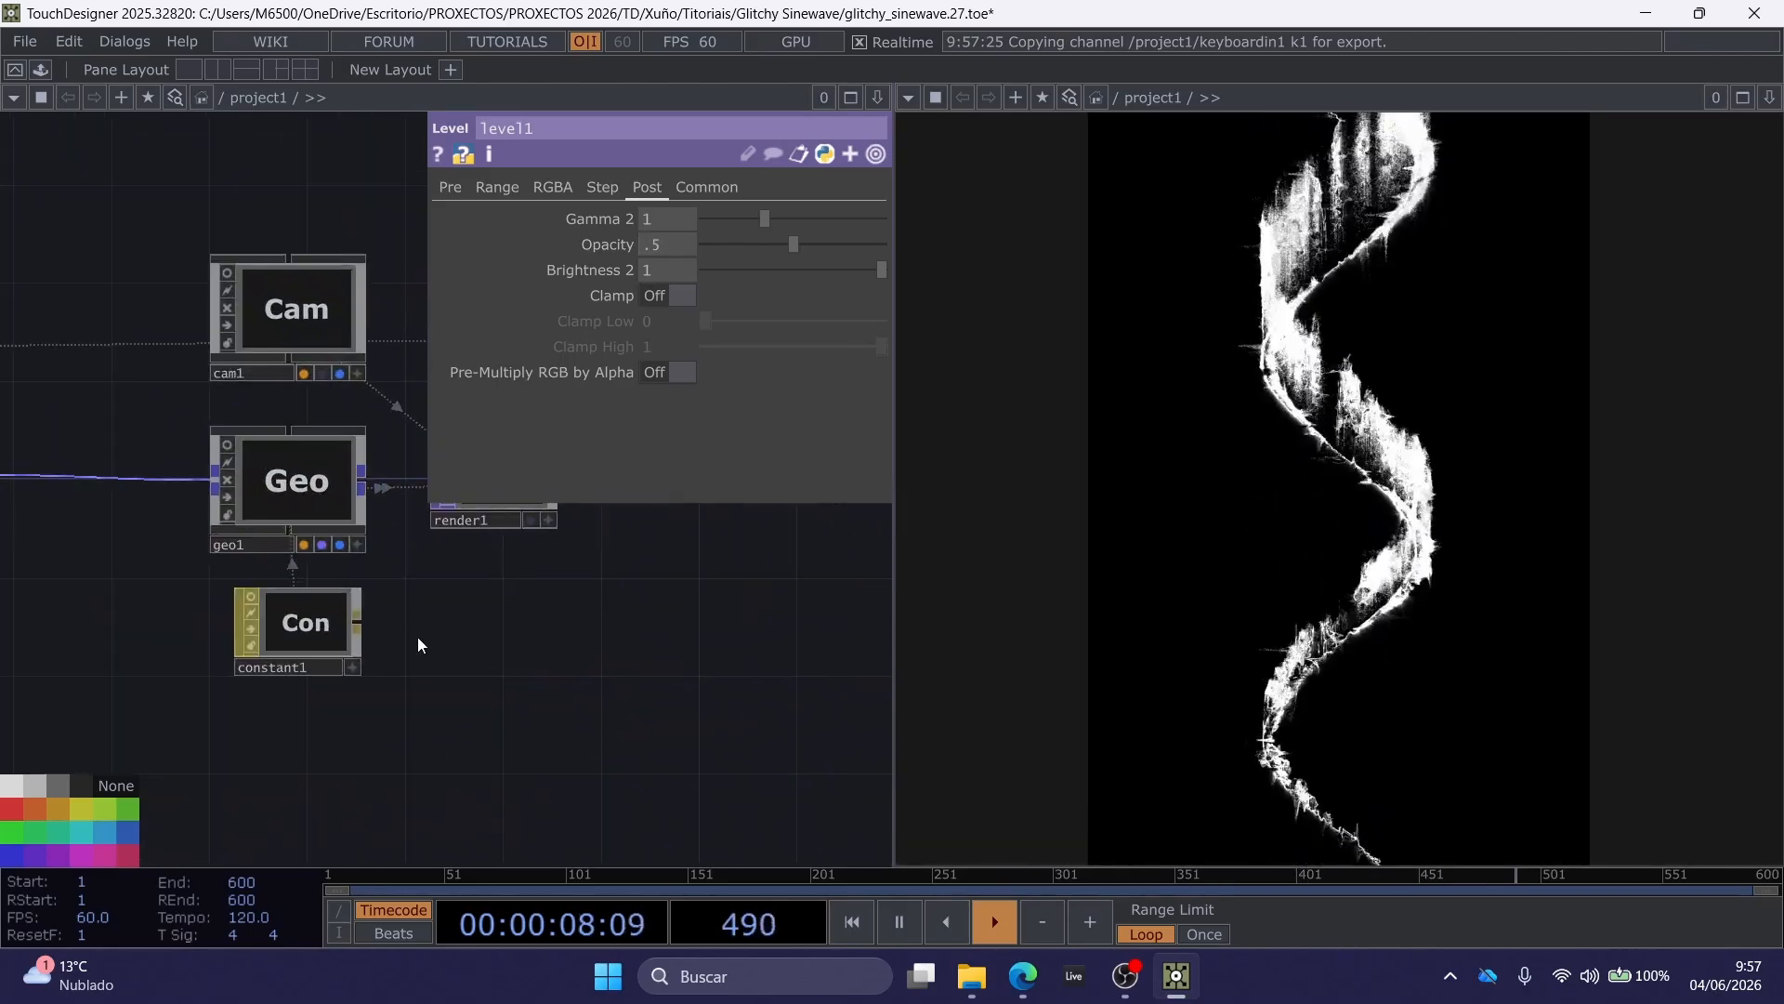
left_click(337, 628)
left_click(646, 267)
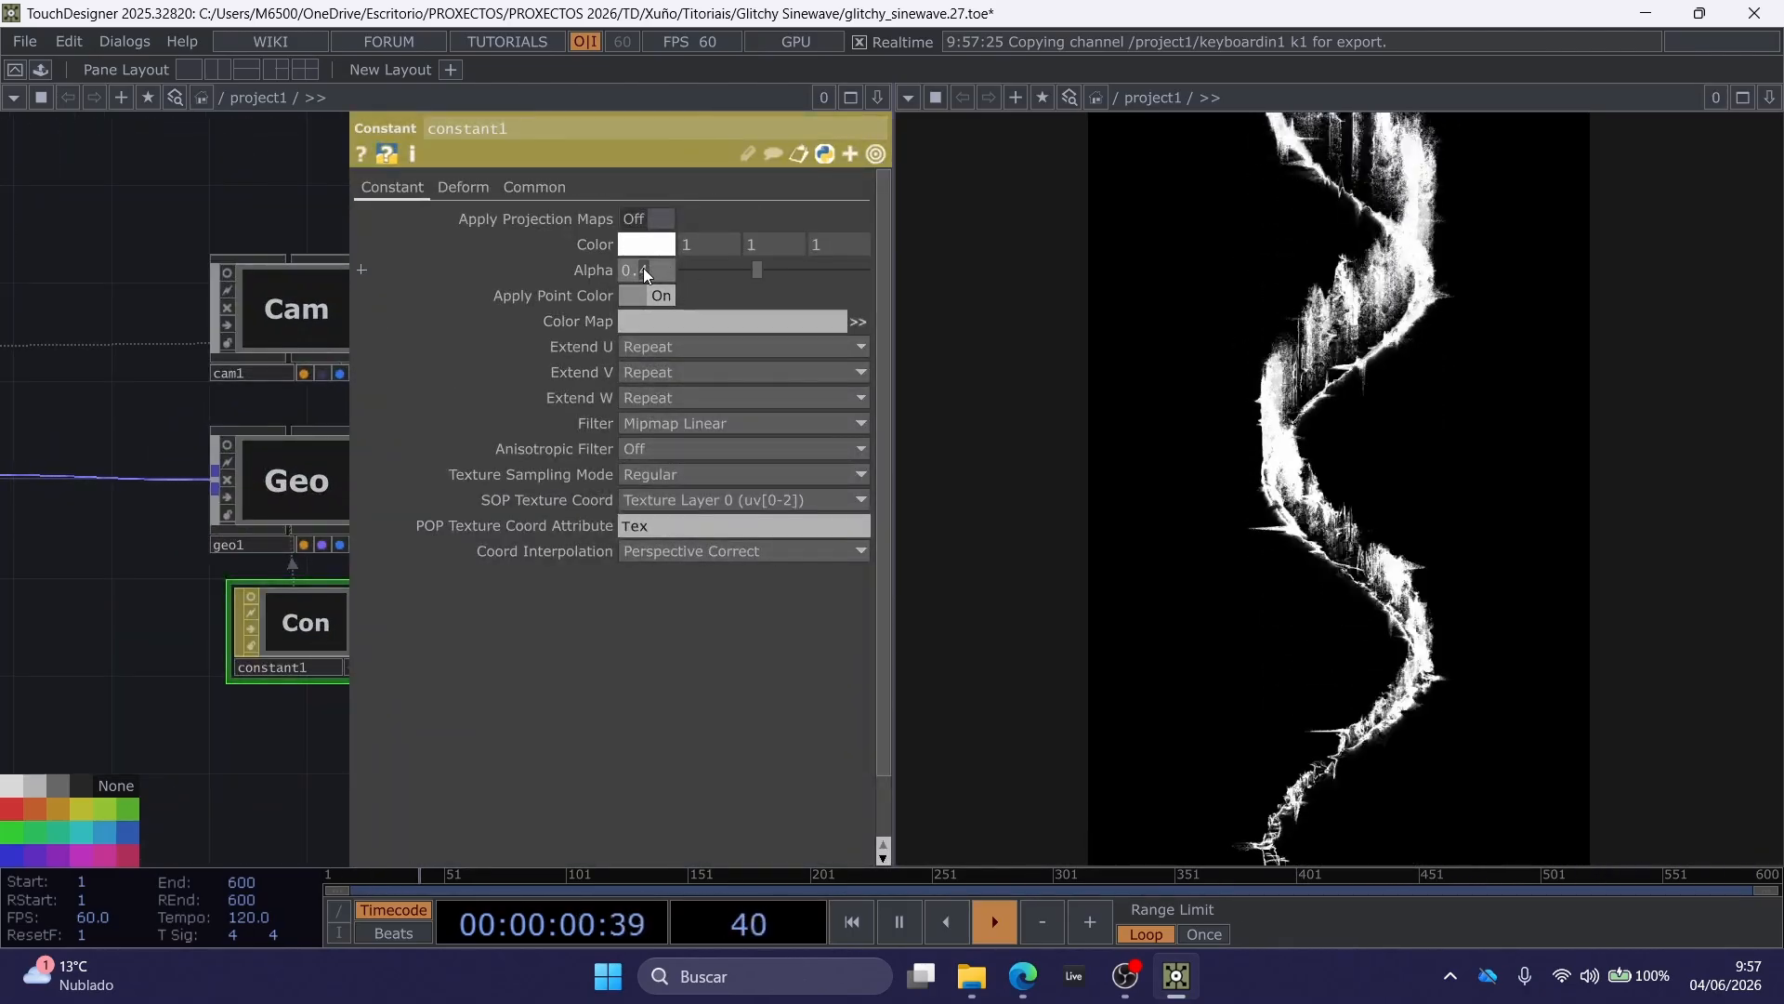
key("BackSpace")
type("3")
key("Return")
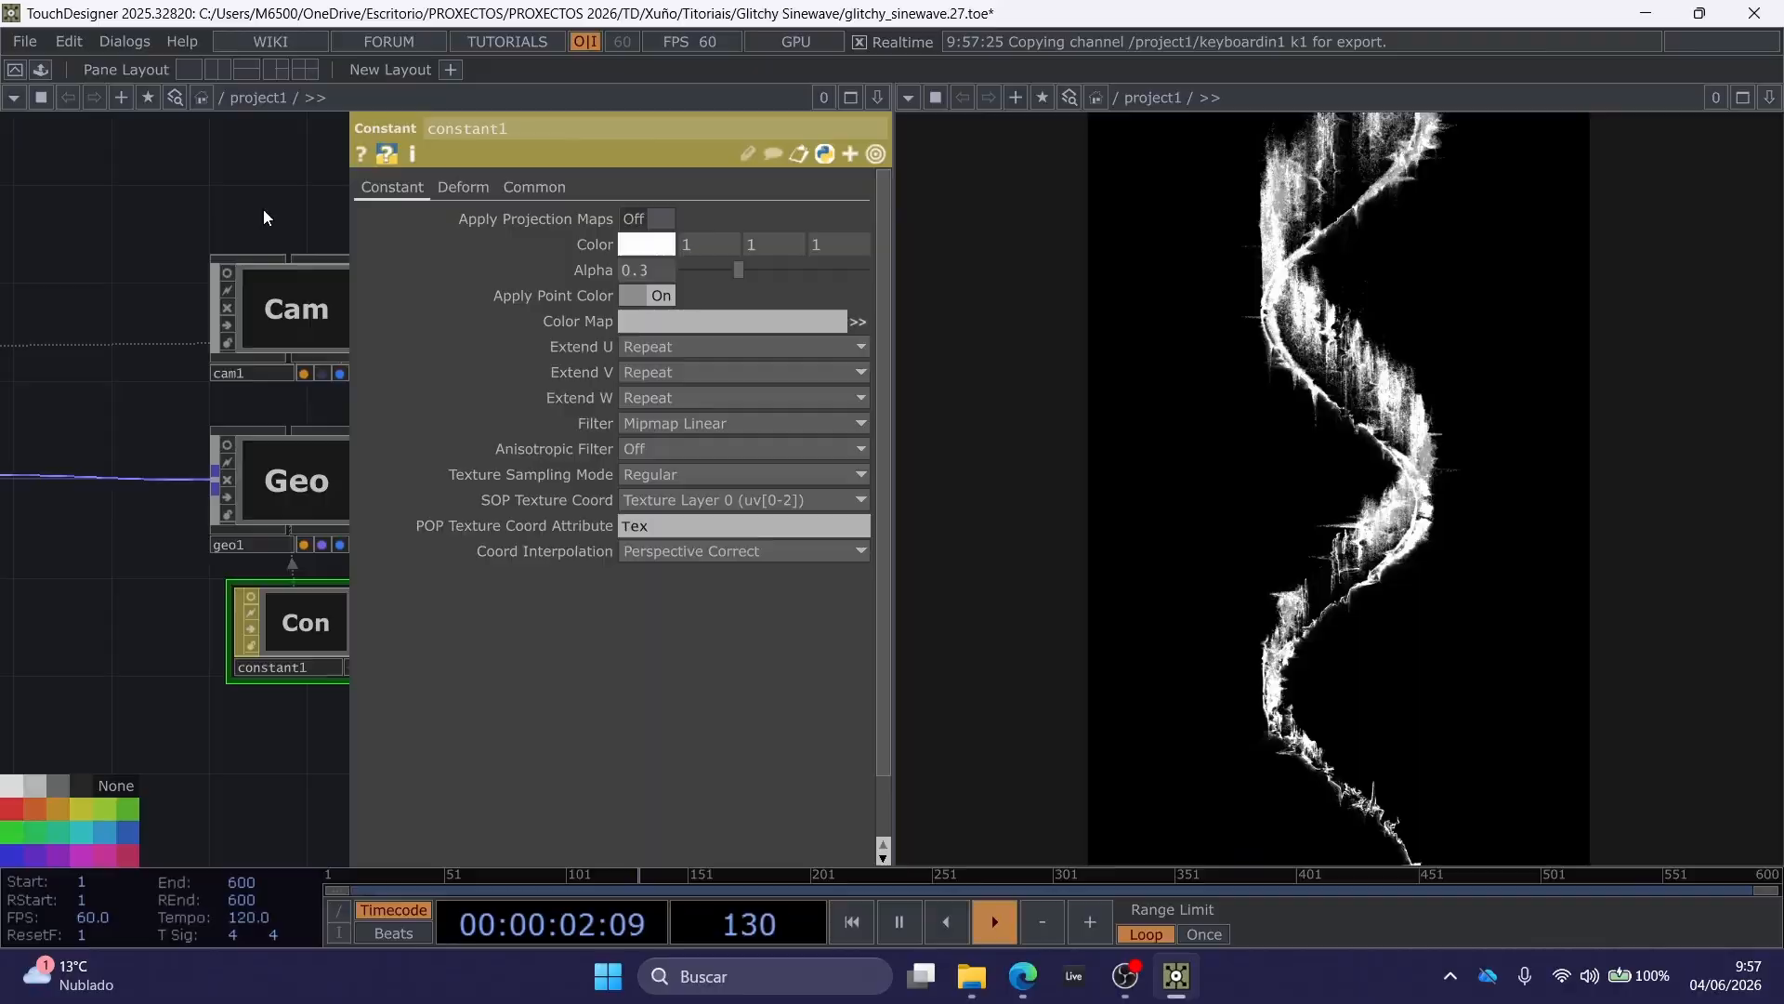
Lower the Alpha of the constant1 material to 0.2 and close its parameters.
left_click(650, 266)
key("BackSpace")
type("2")
key("Return")
left_click_drag(241, 215, 221, 222)
key("p")
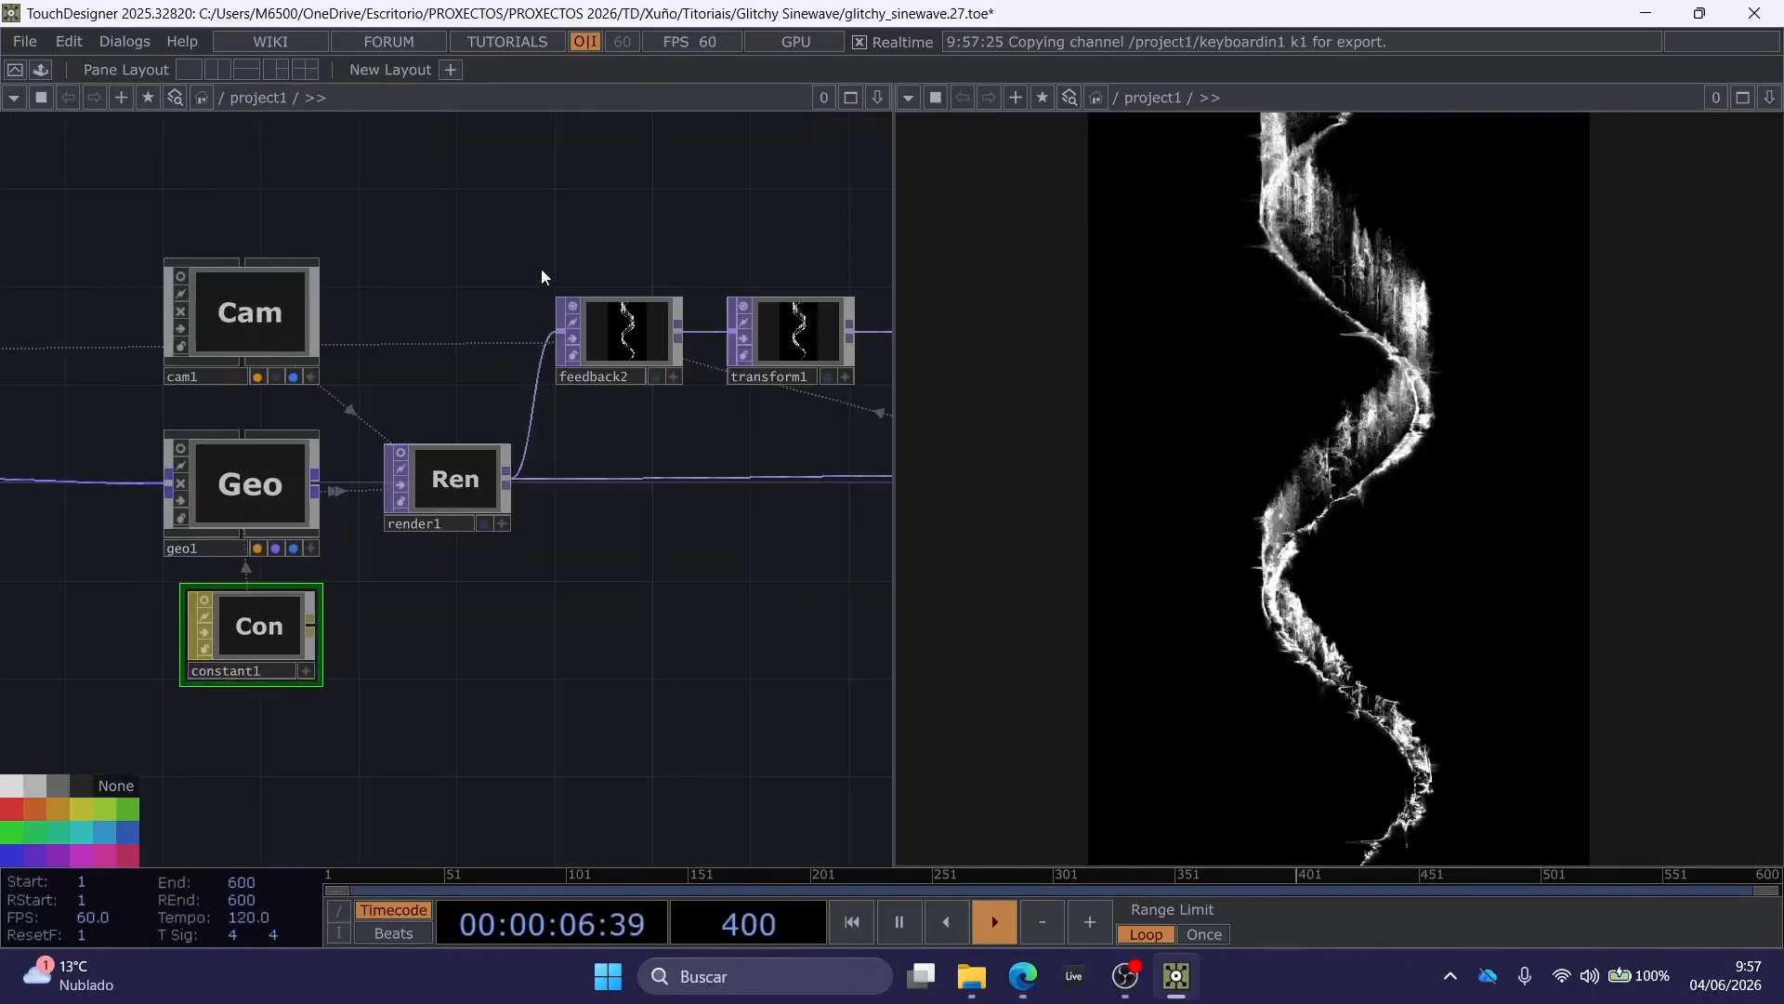
Set the Alpha of the constant1 material to 0.05.
left_click_drag(541, 270, 272, 270)
left_click_drag(798, 256, 543, 277)
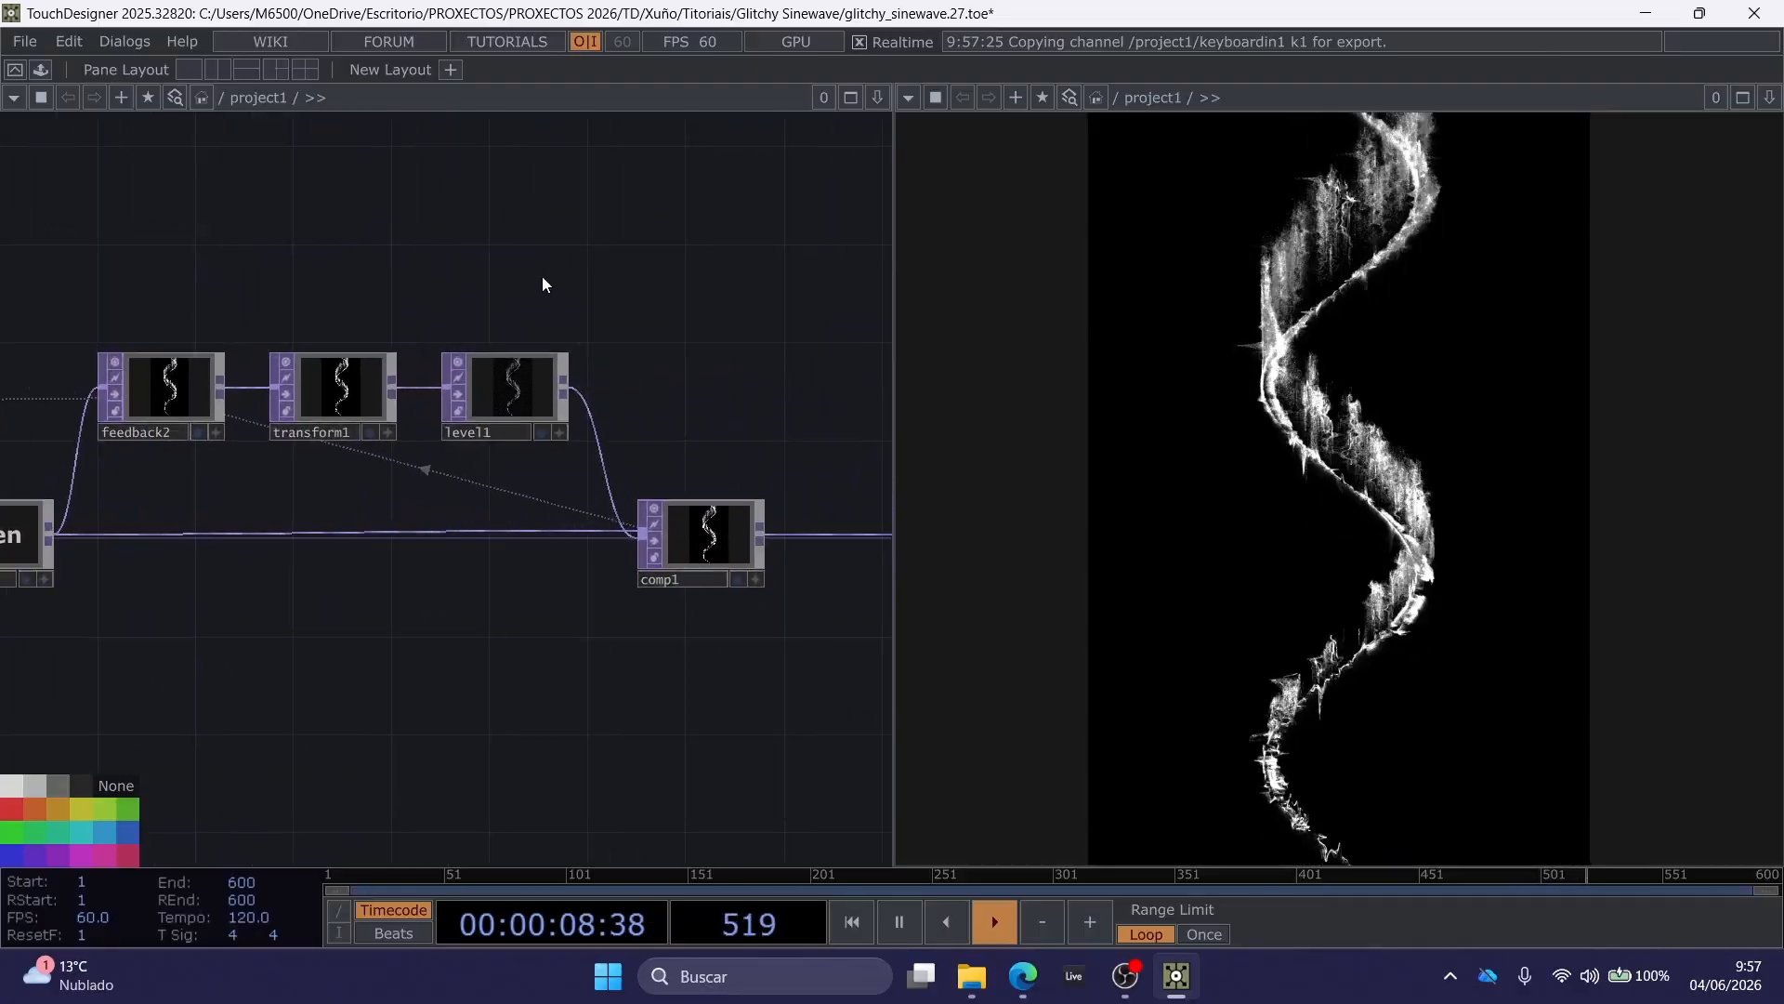
left_click_drag(681, 289, 869, 284)
left_click_drag(611, 606, 687, 601)
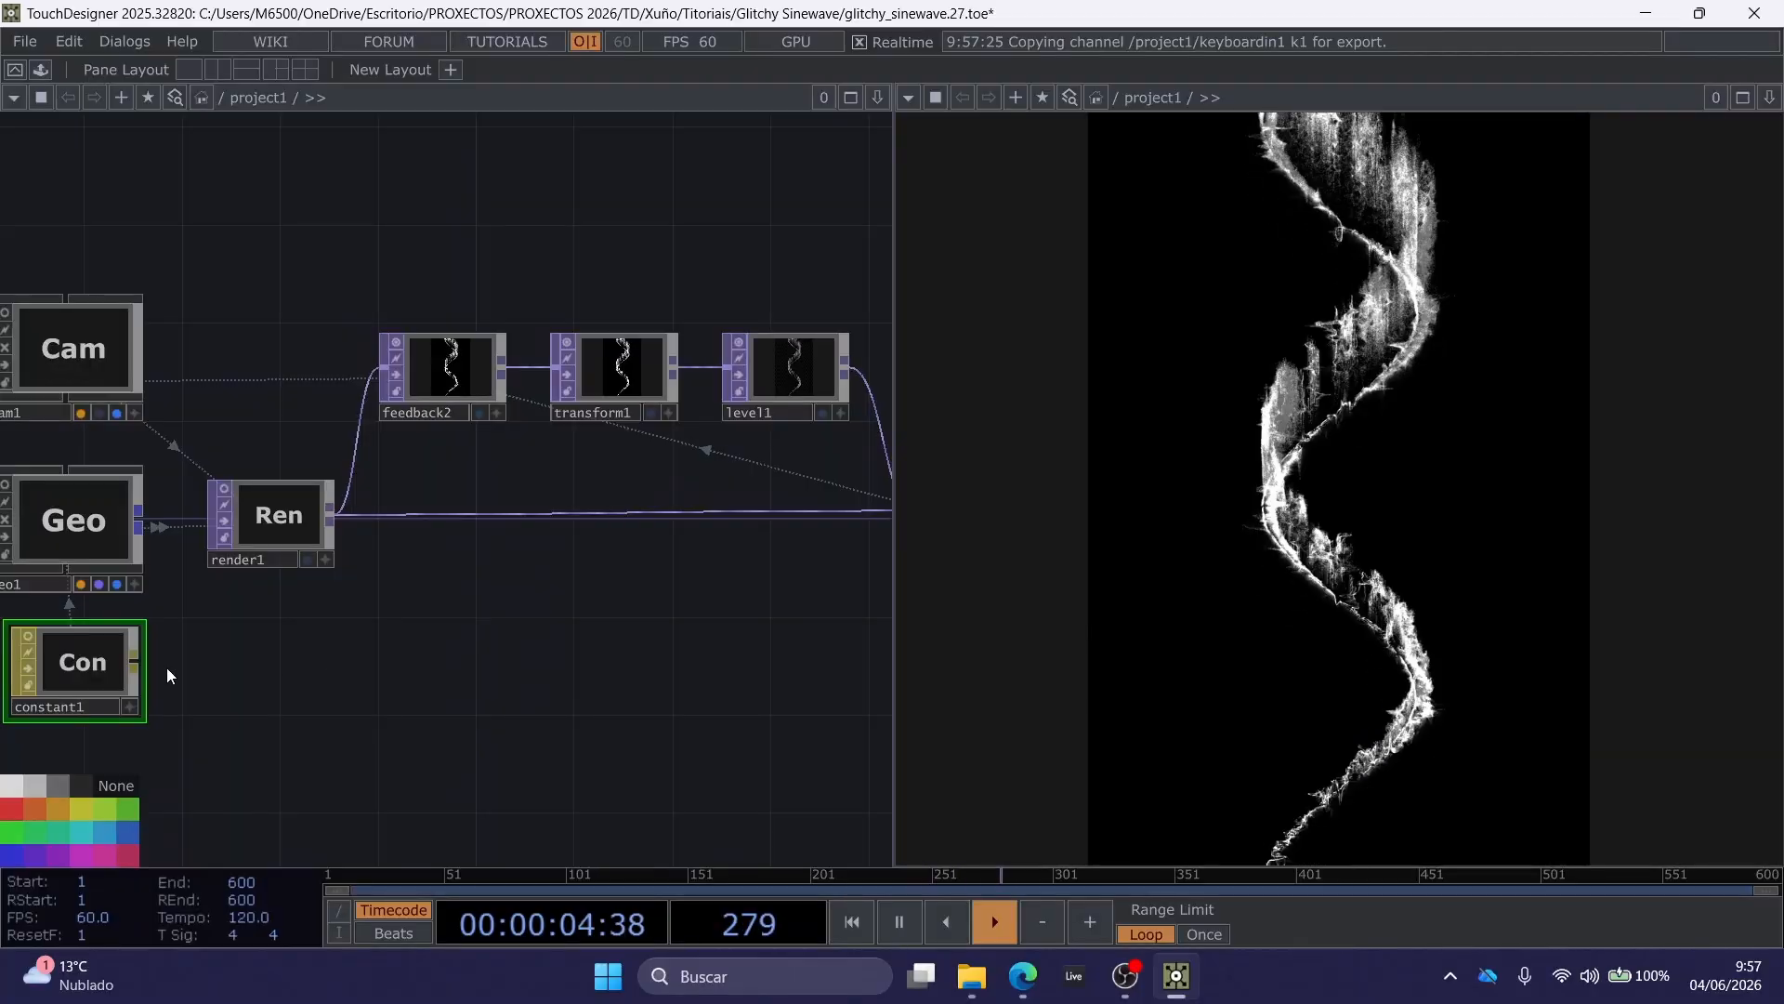
key("p")
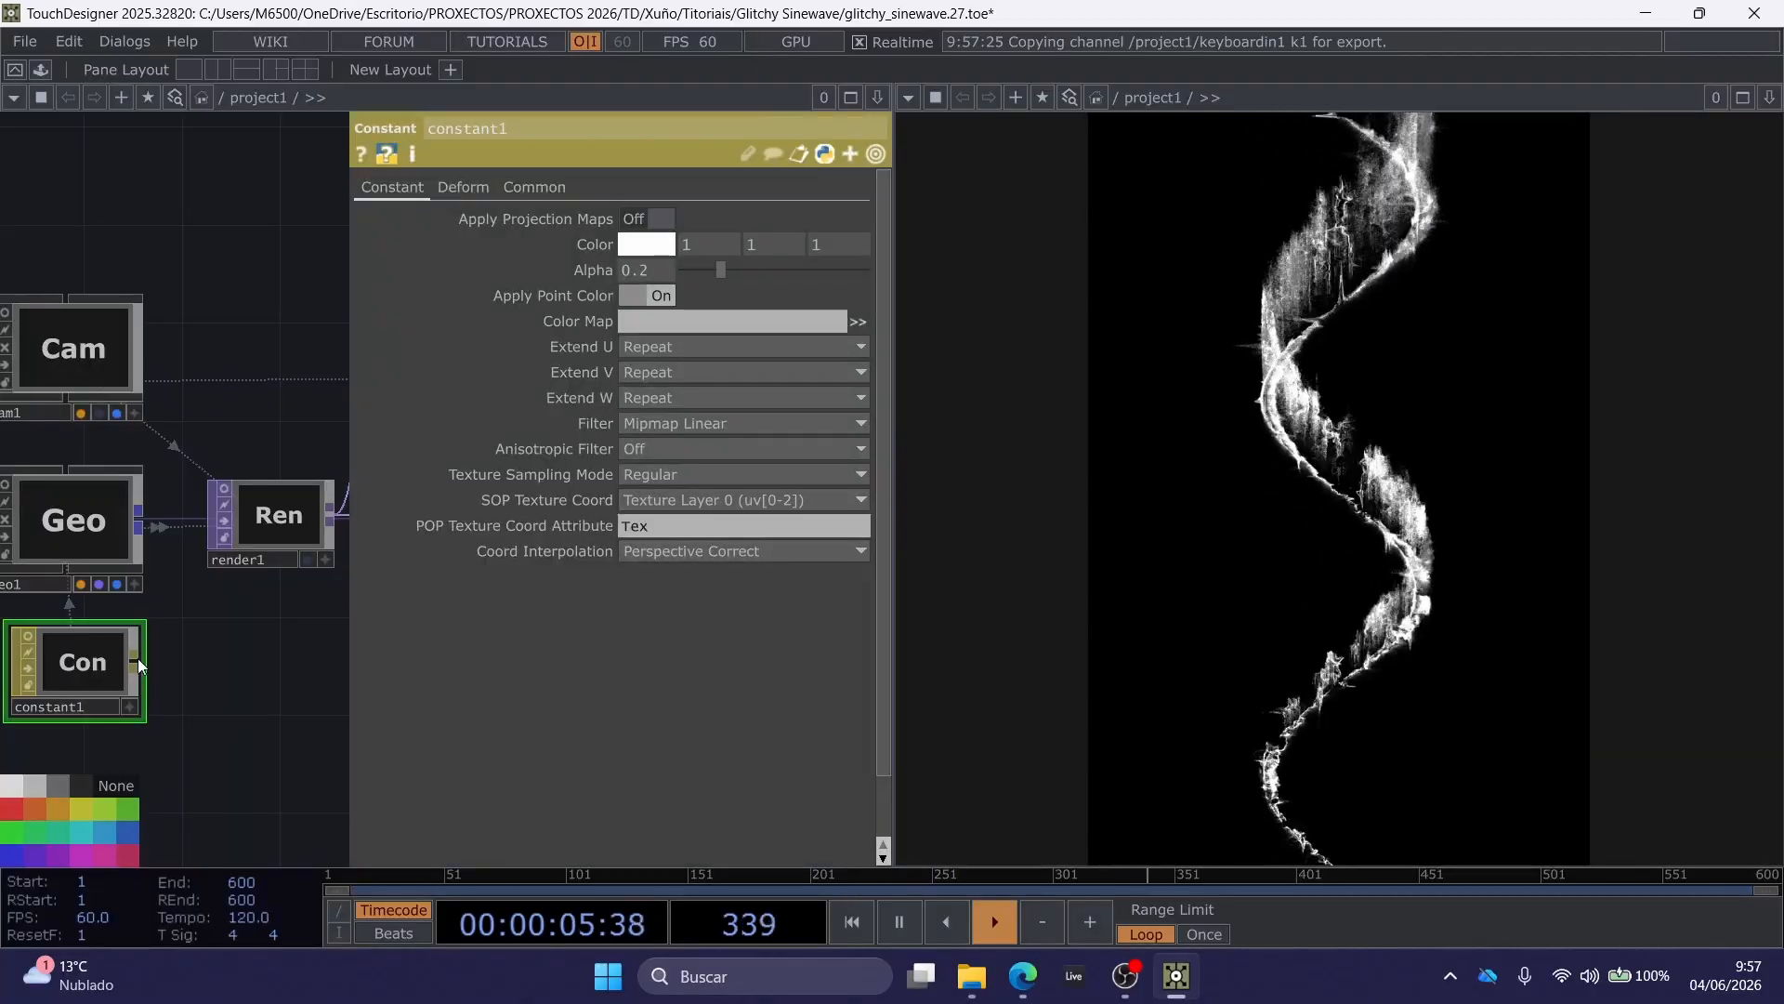
left_click(639, 273)
type("0.05")
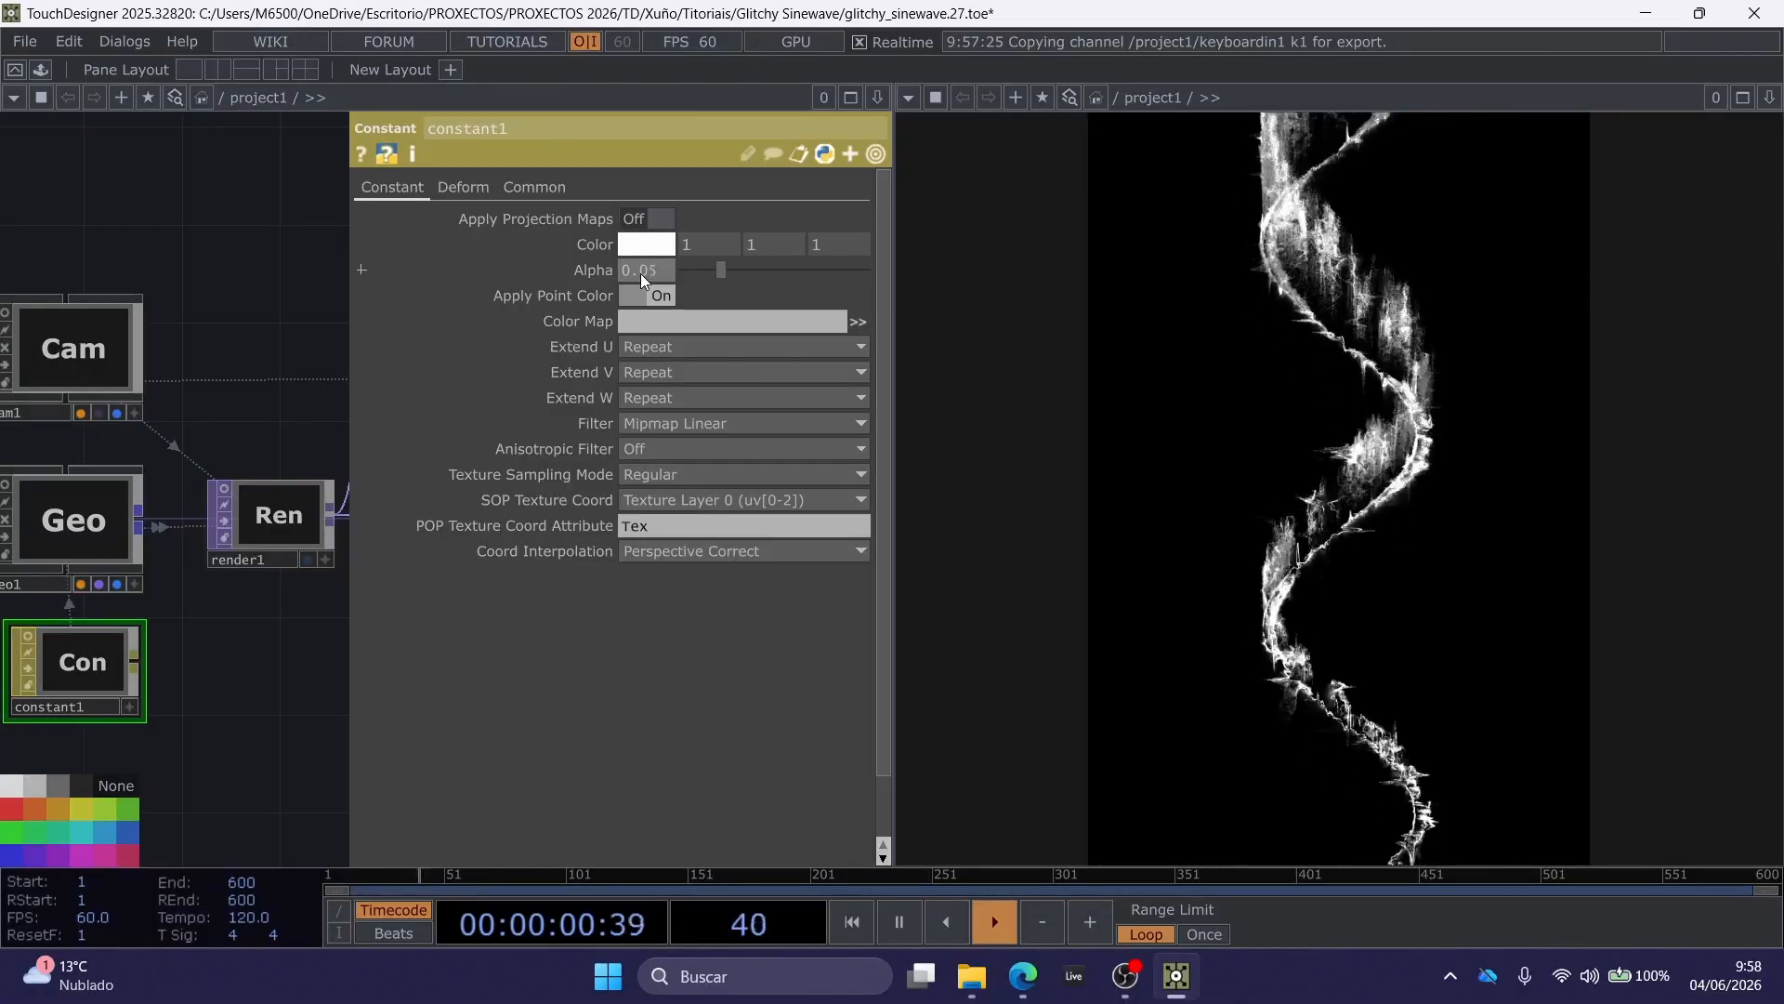
key("Return")
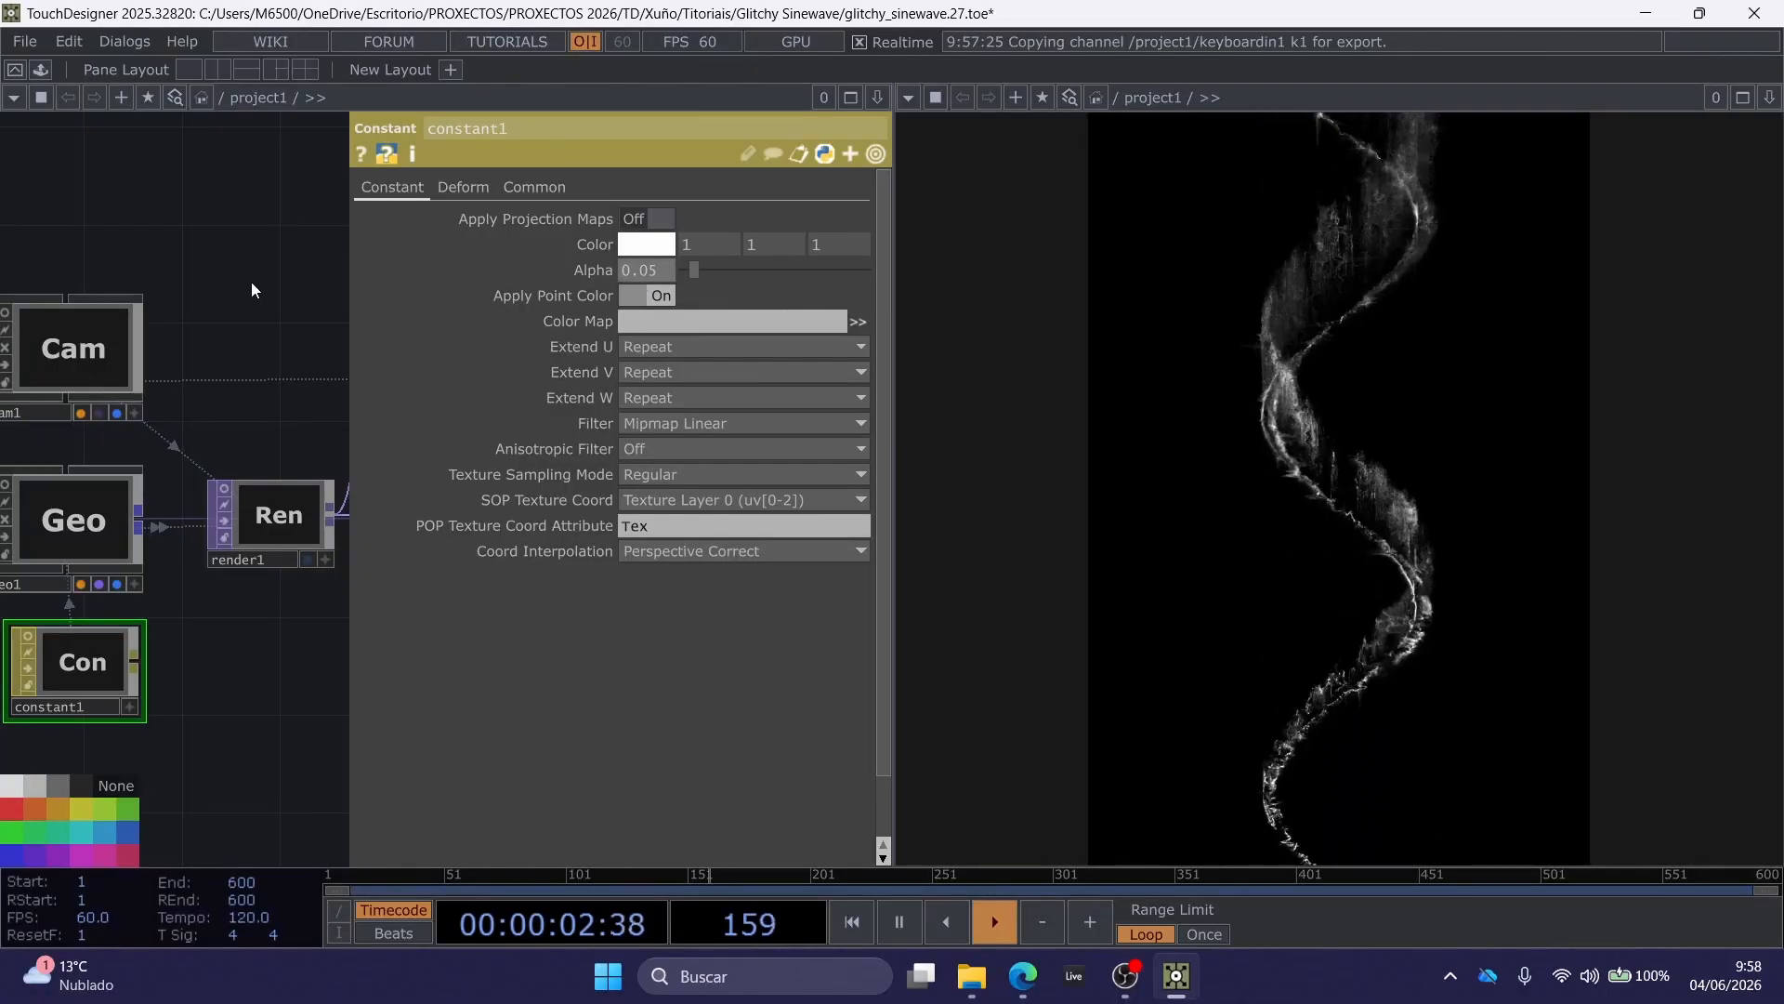
key("p")
Raise the post Opacity of level1 to 0.8.
left_click_drag(536, 256, 397, 247)
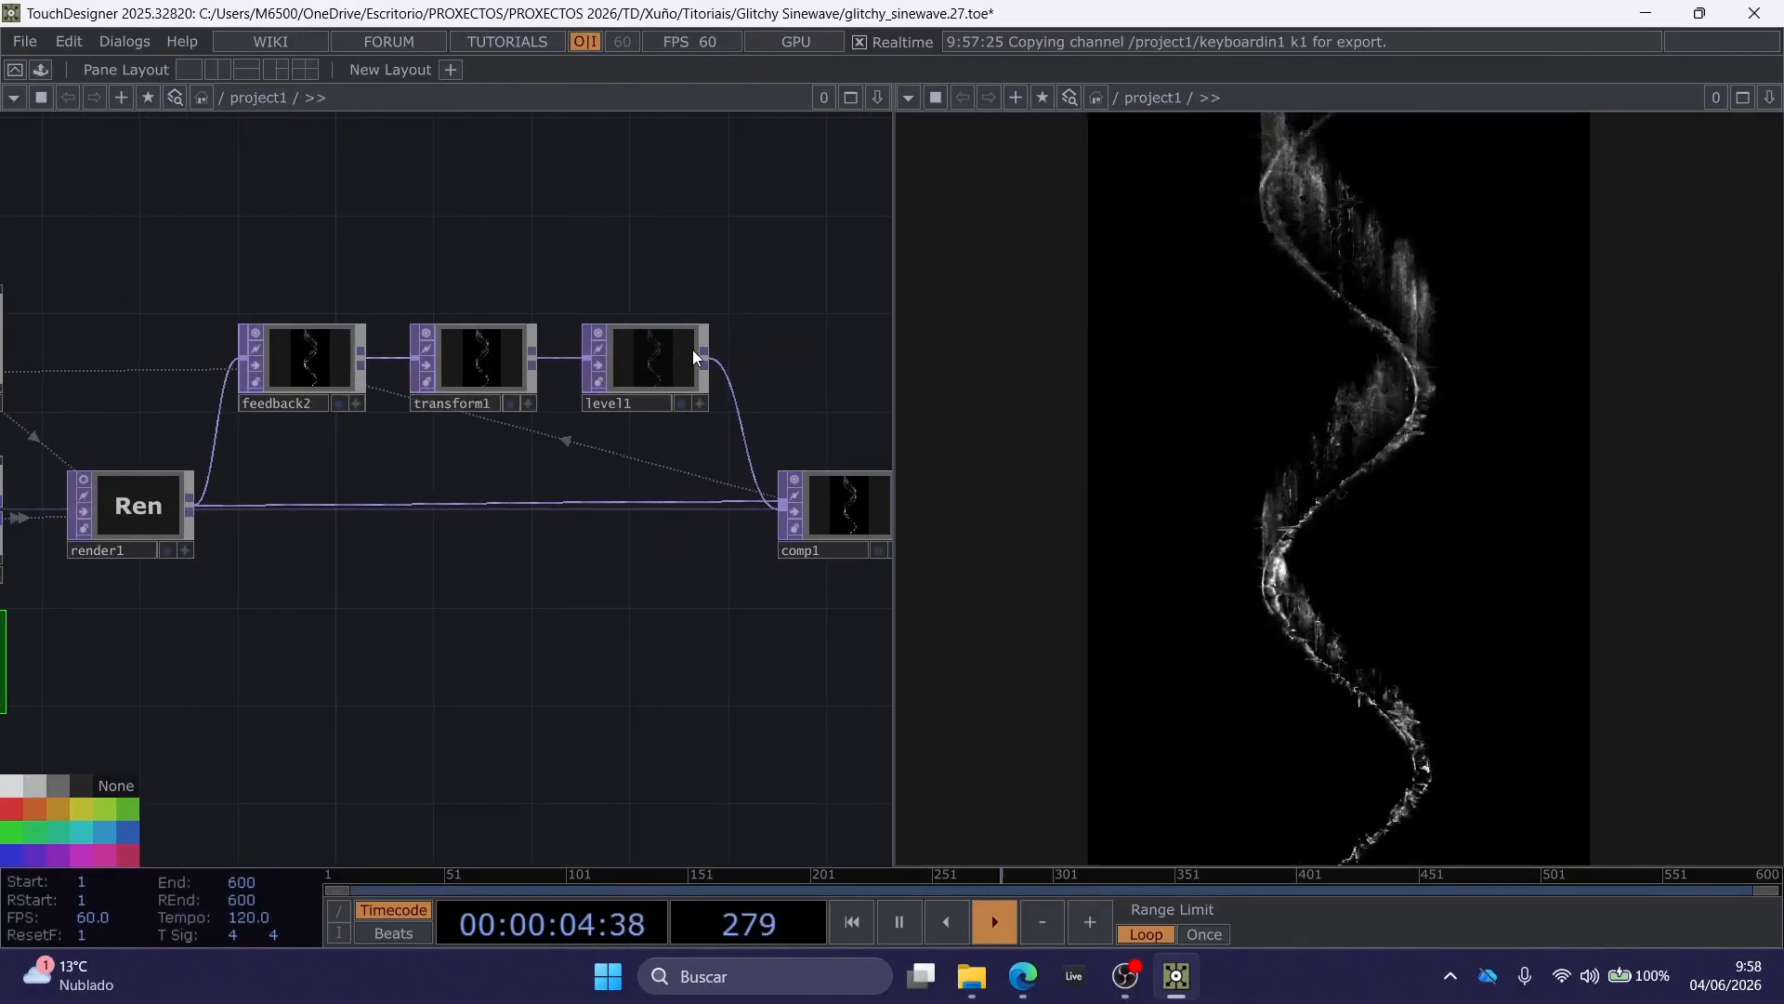
left_click(660, 349)
key("p")
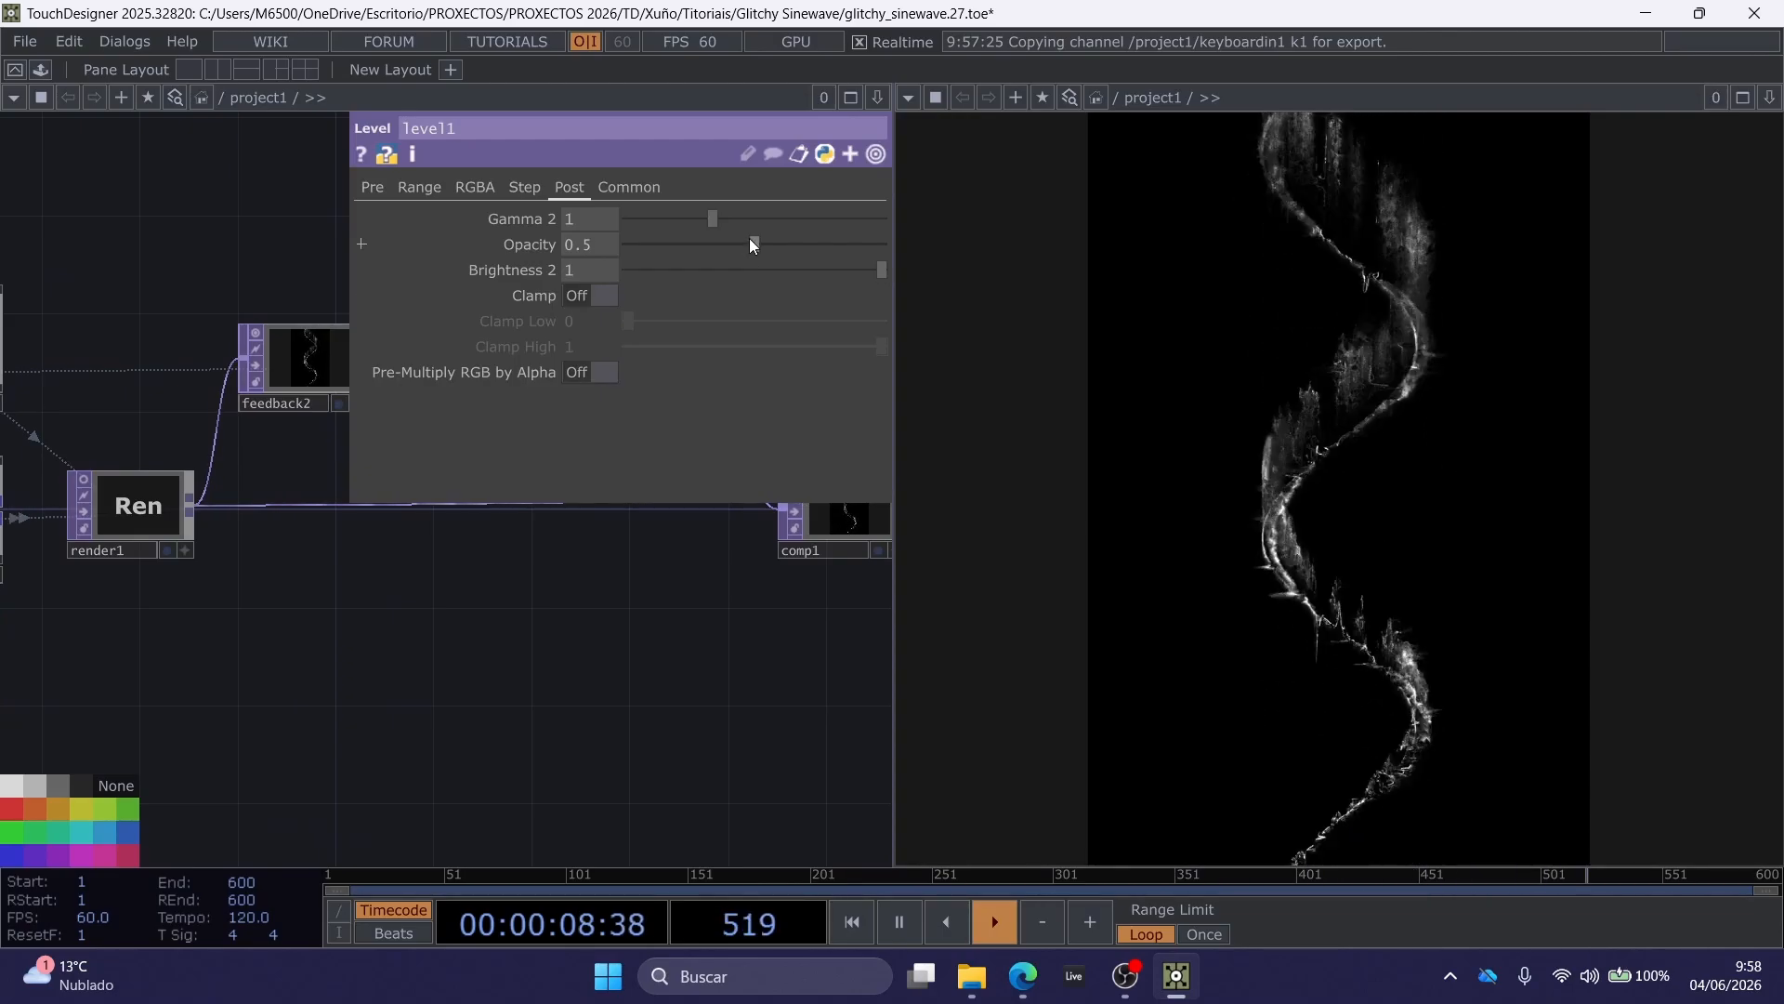
left_click_drag(752, 244, 838, 243)
left_click_drag(611, 243, 595, 244)
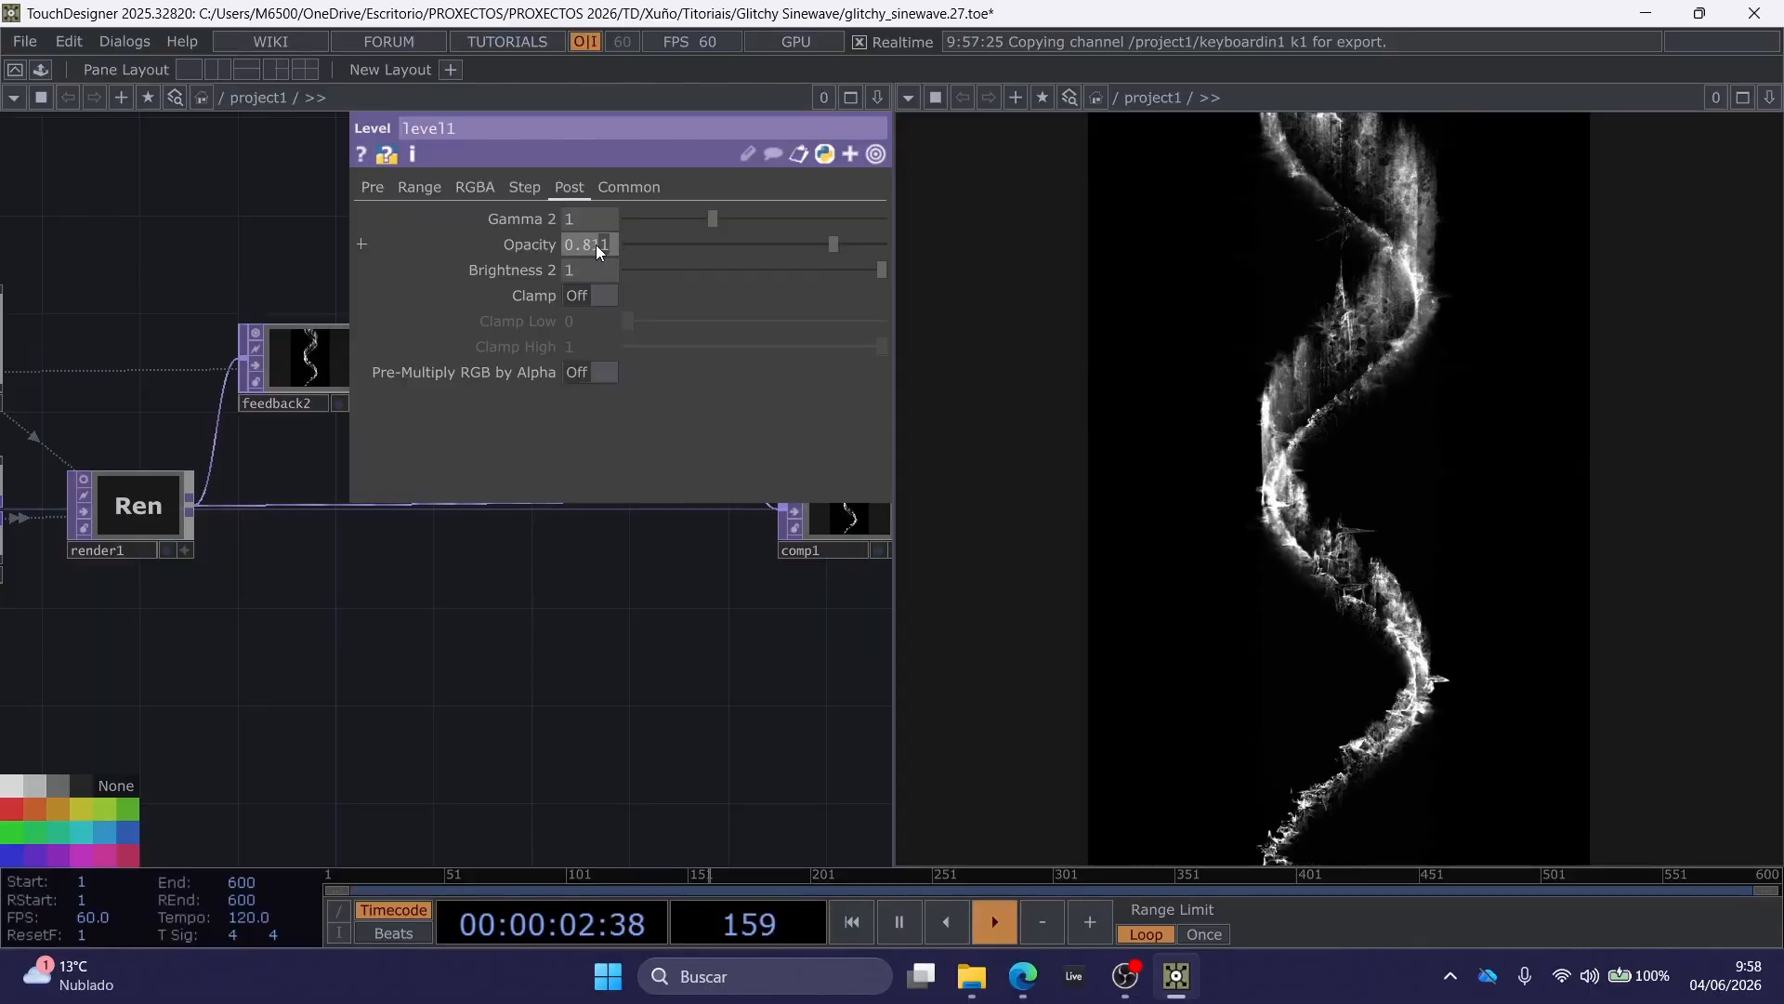
key("BackSpace")
left_click(204, 257)
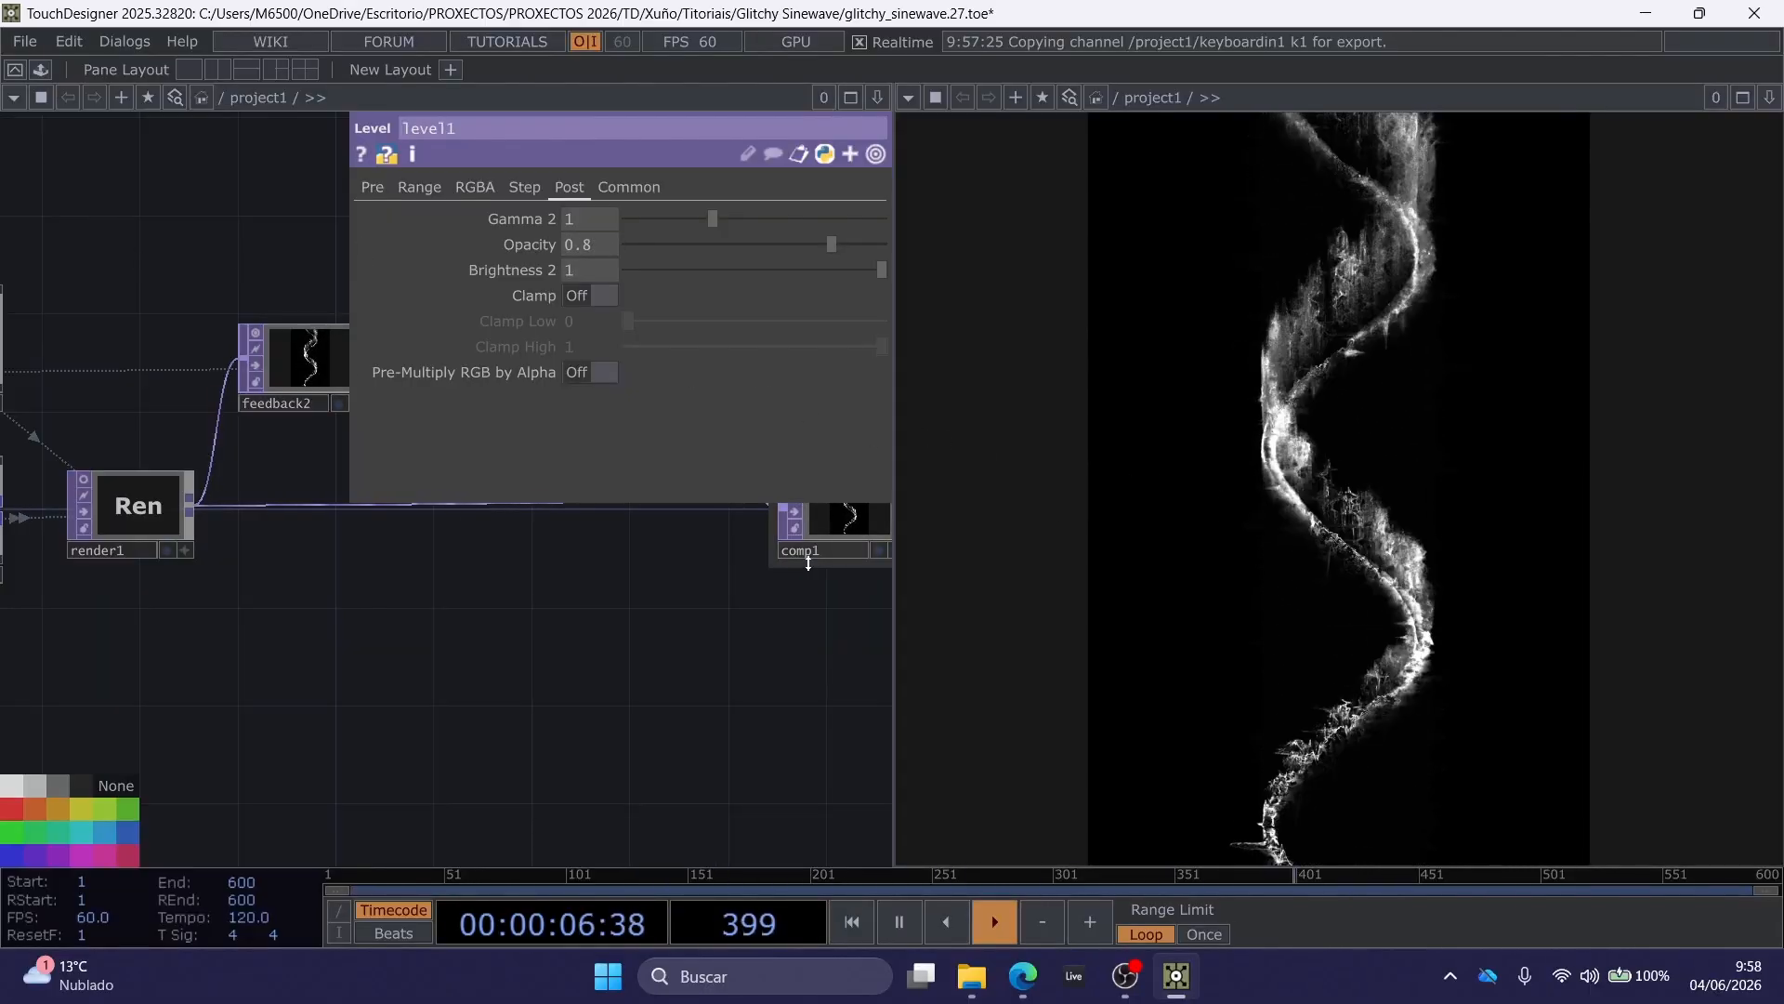
Undo the last Opacity changes on level1.
left_click_drag(546, 617, 407, 626)
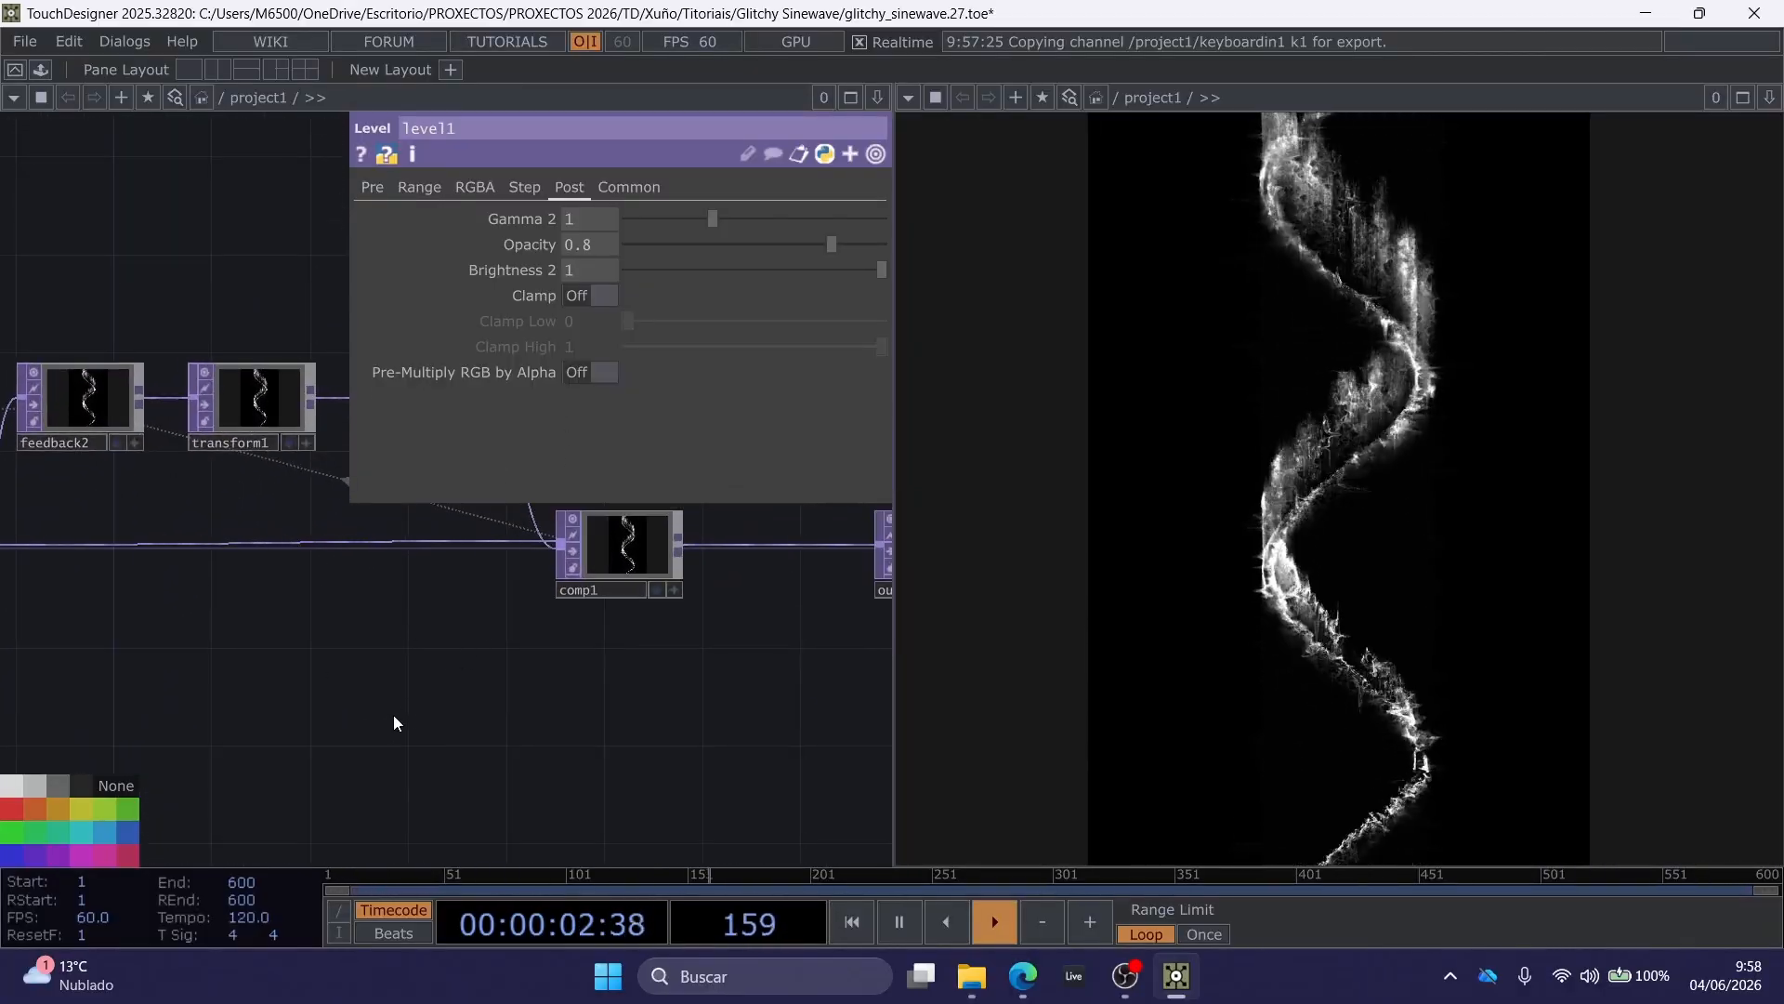
left_click_drag(393, 715, 432, 615)
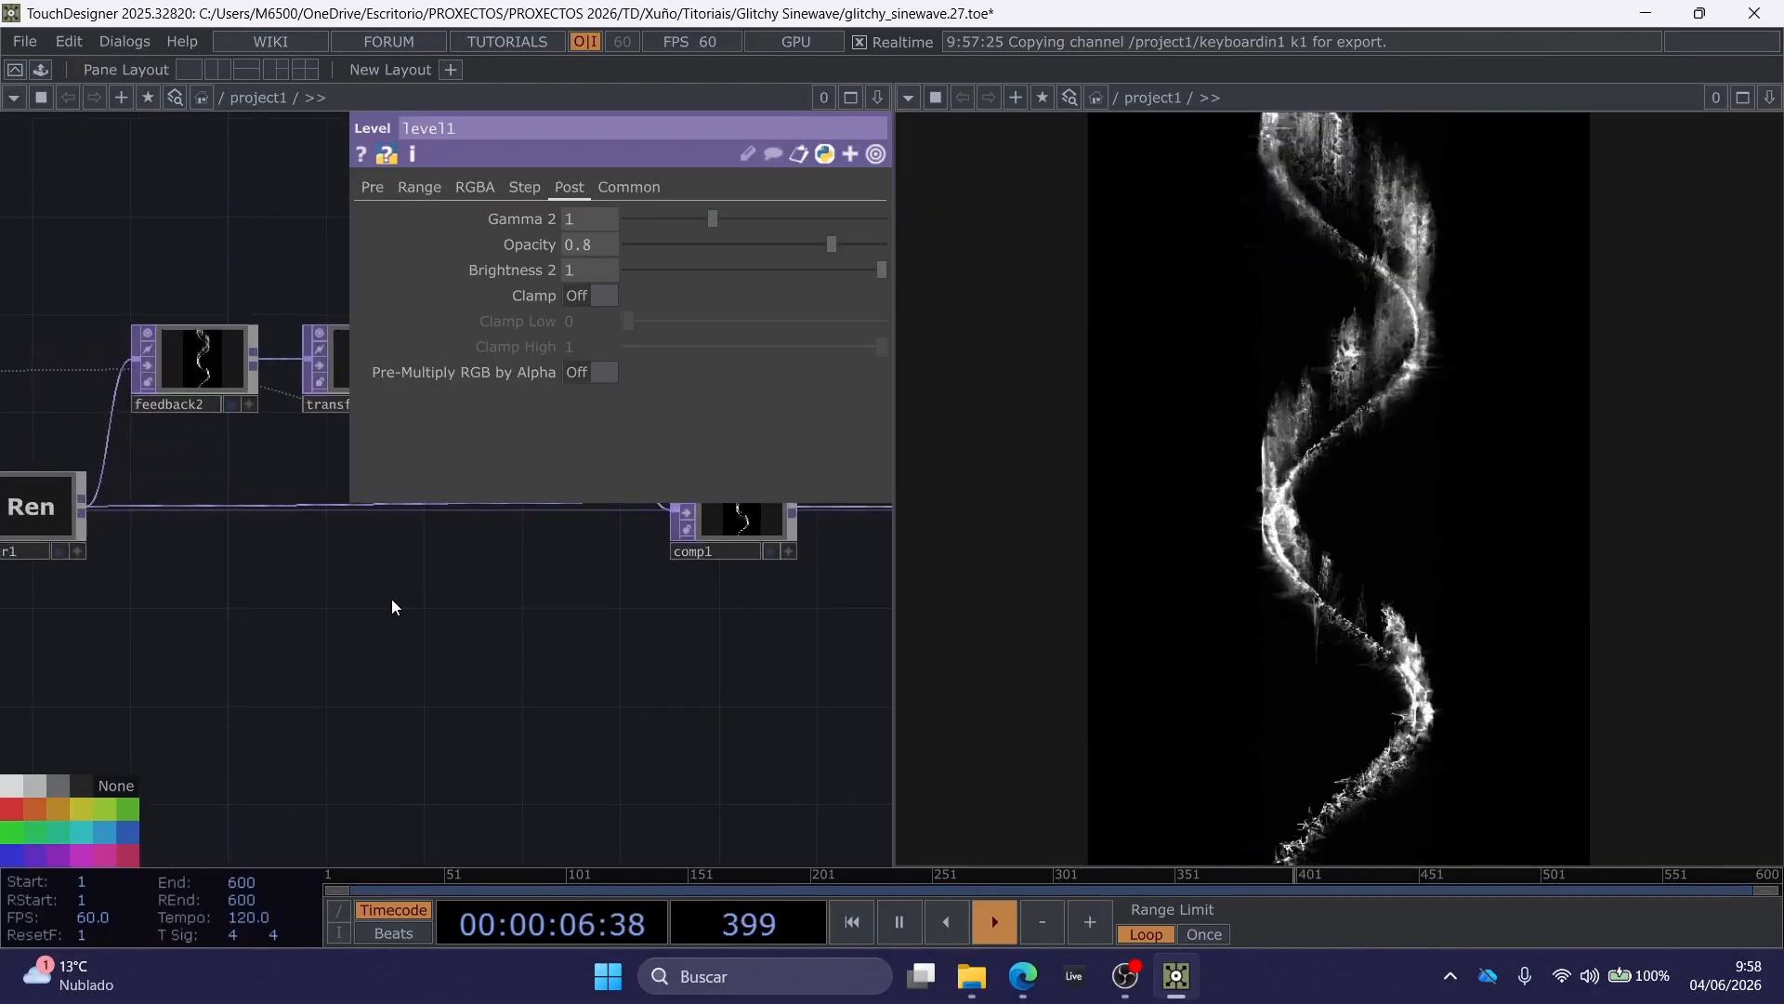
key("ctrl+z")
key("ctrl+z")
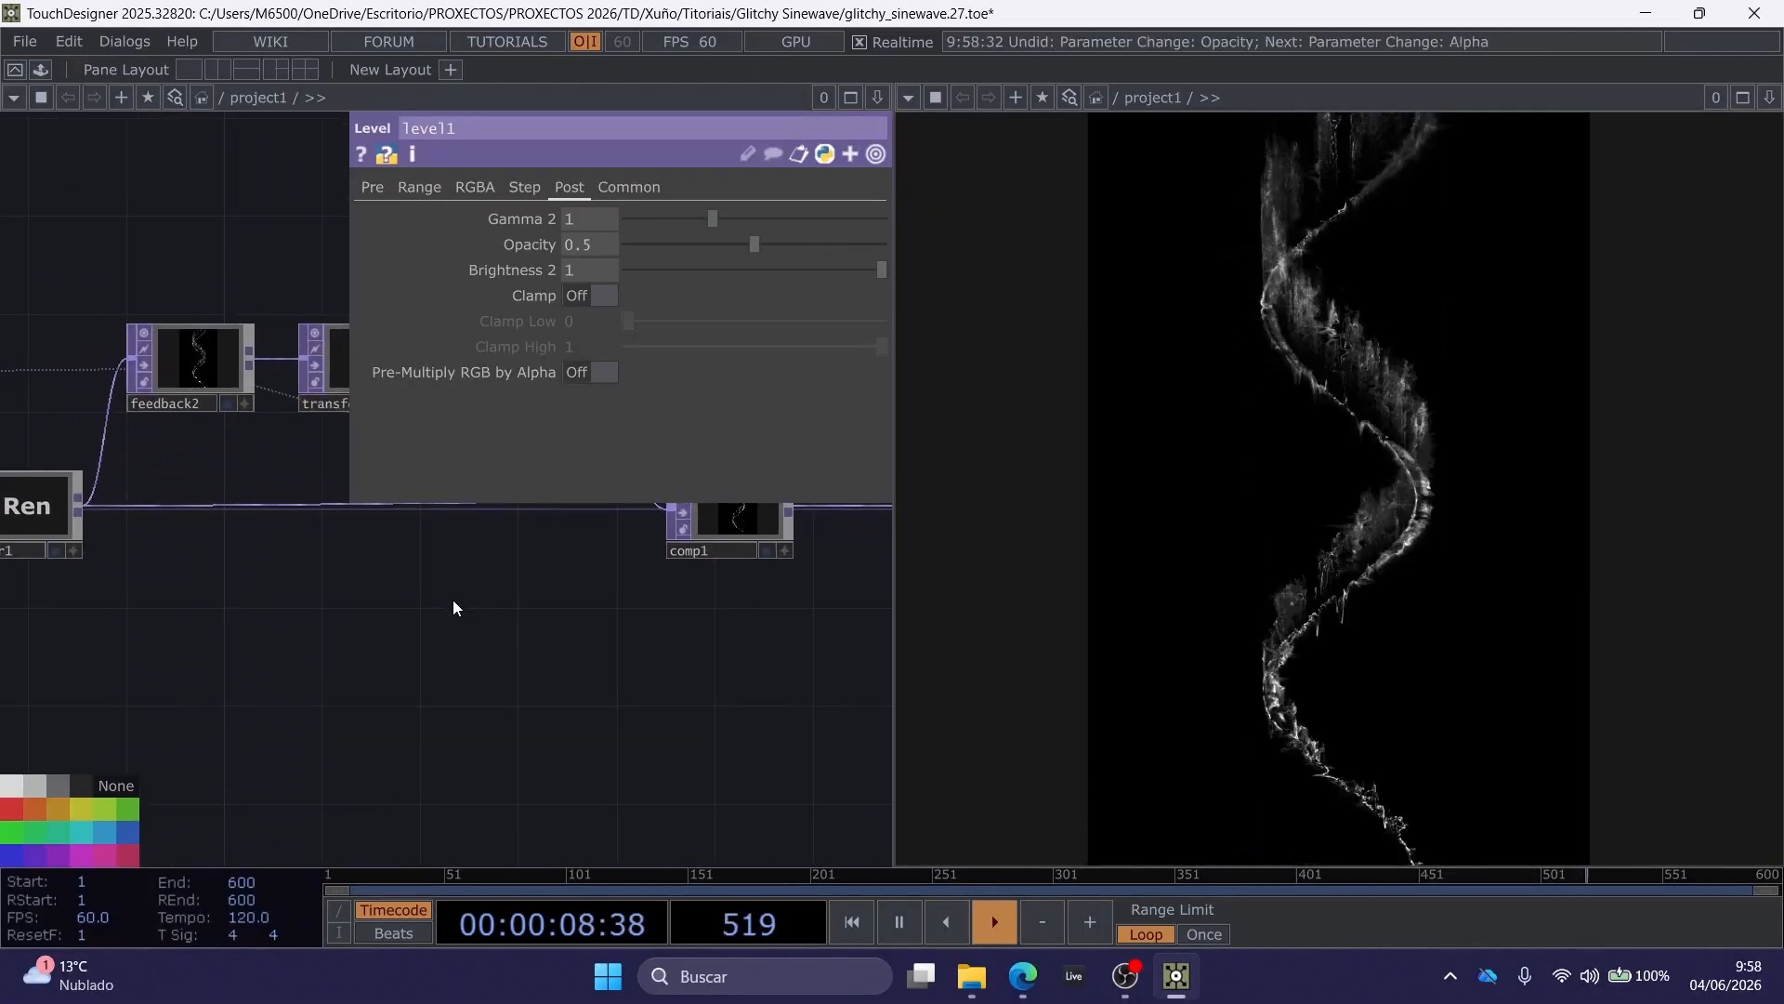
Raise the Alpha of the constant1 material to 0.3 and refine it to 0.25.
left_click_drag(443, 619, 623, 621)
left_click_drag(382, 608, 322, 610)
left_click(245, 549)
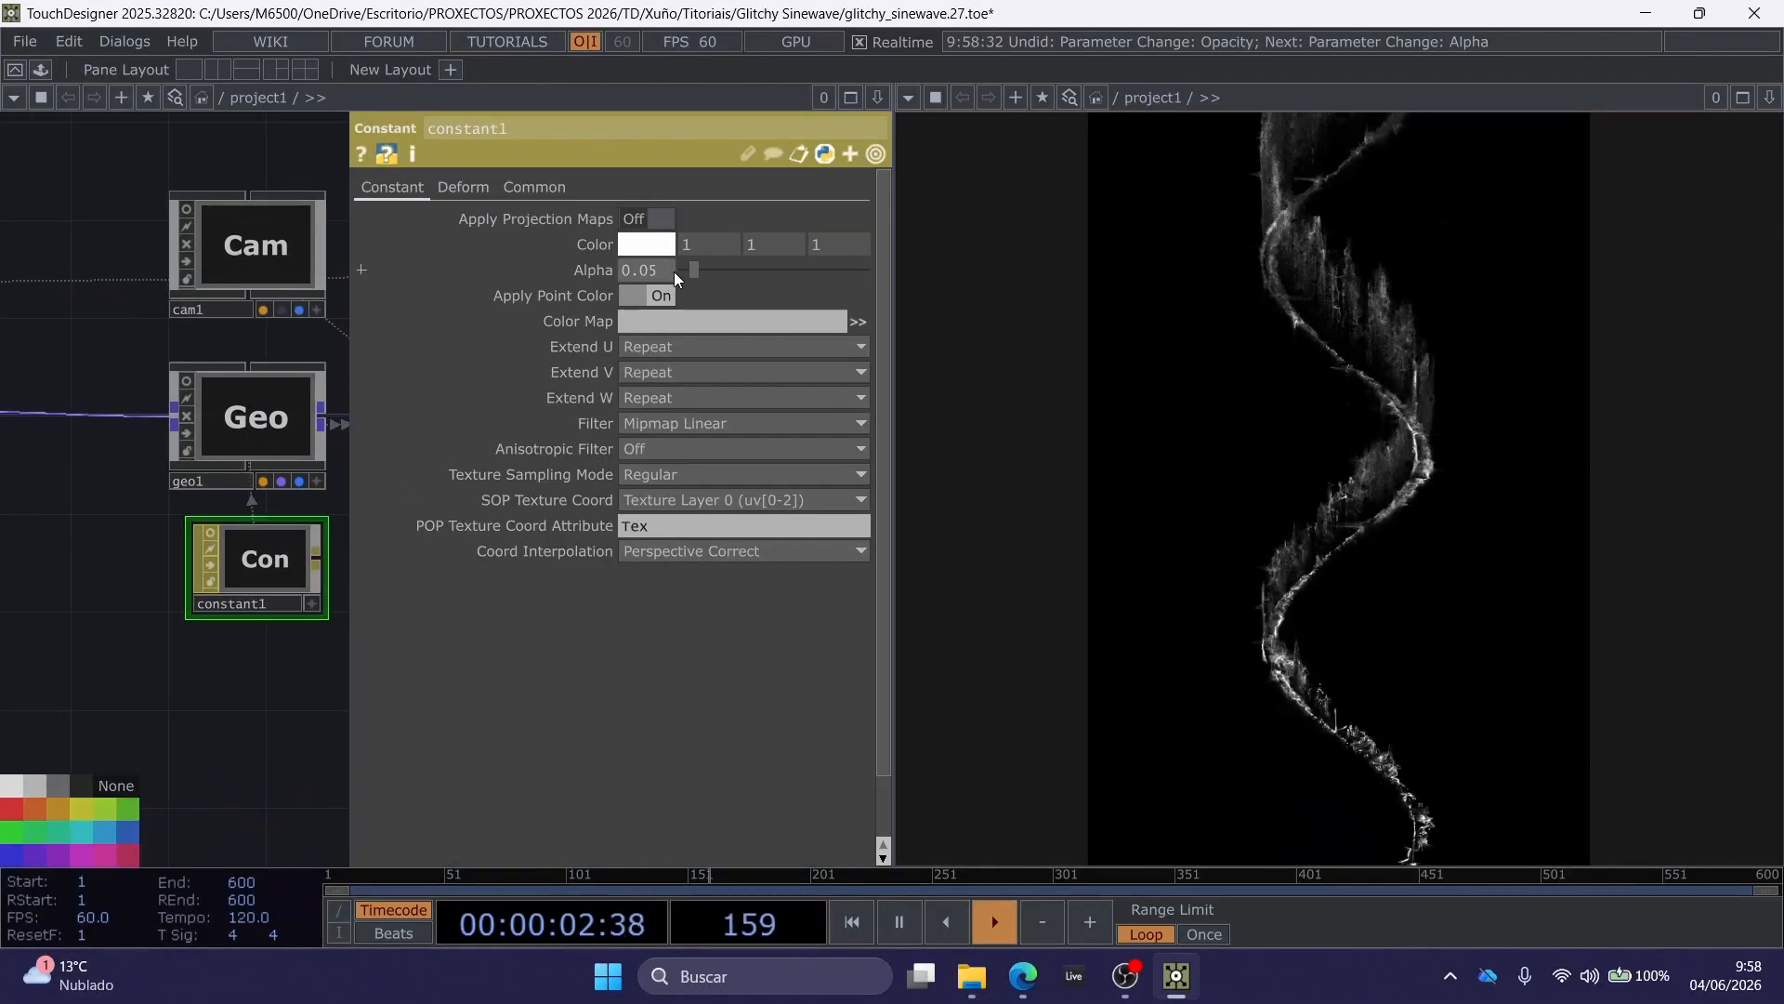
left_click(639, 269)
type("0.3")
key("Return")
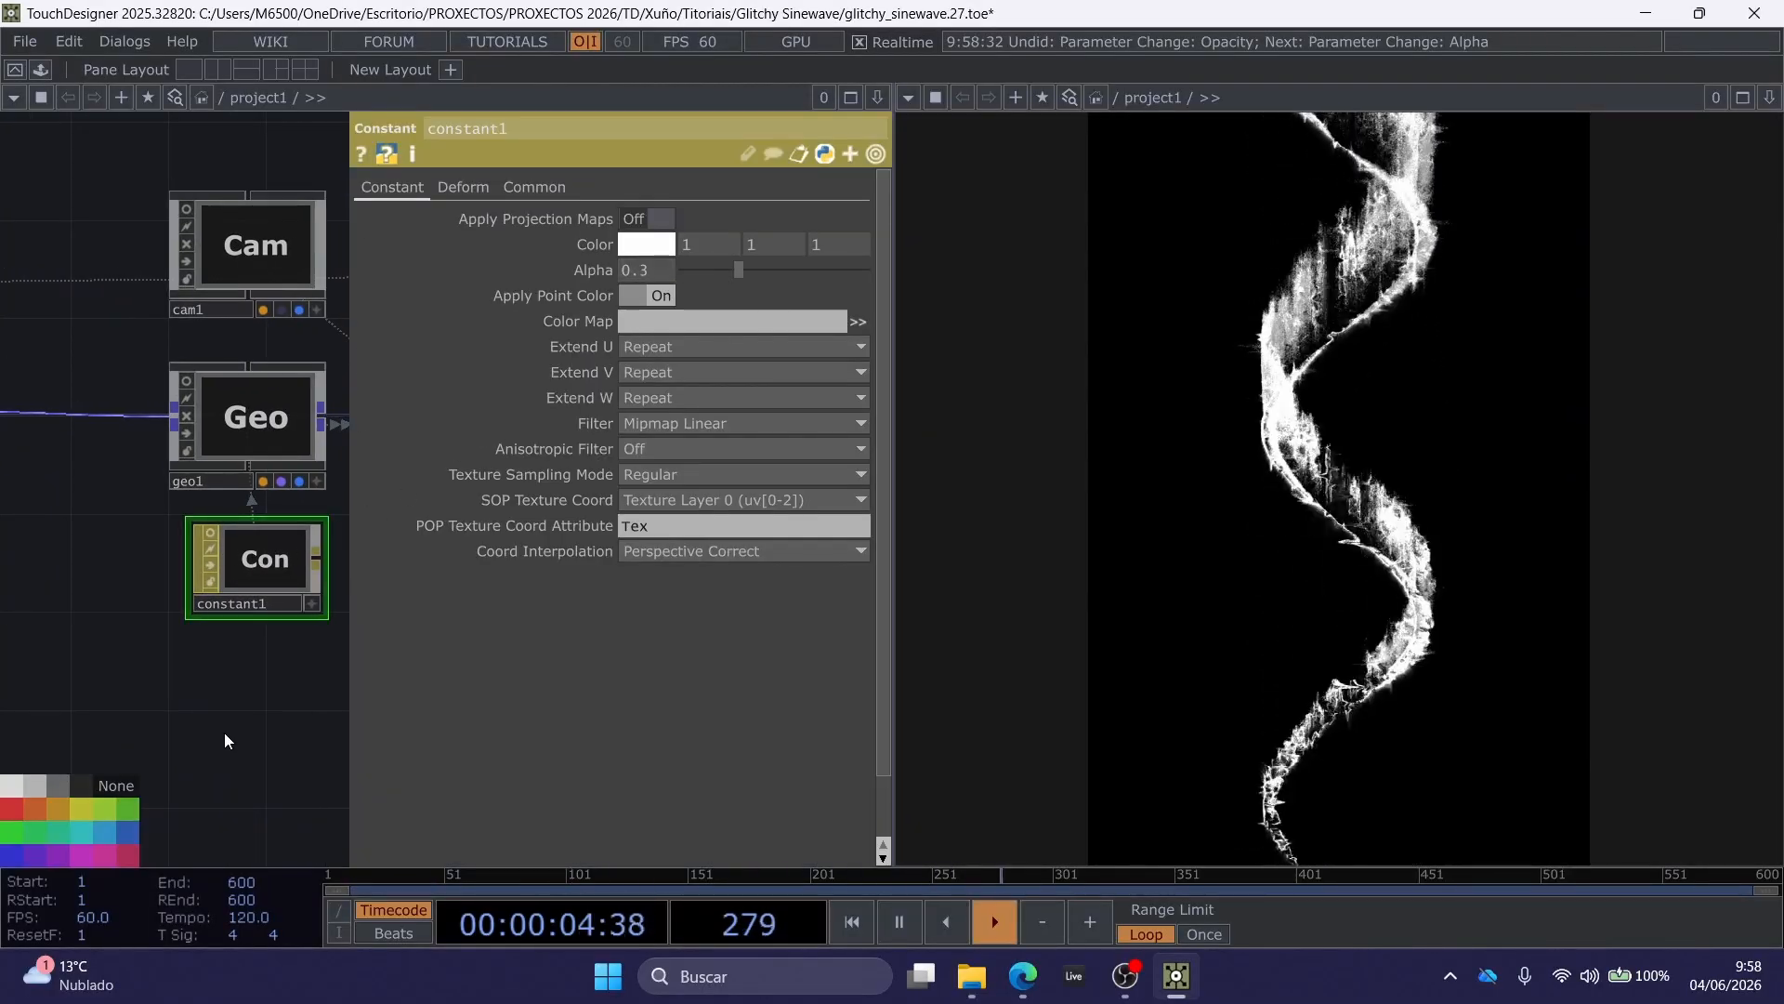
left_click(639, 270)
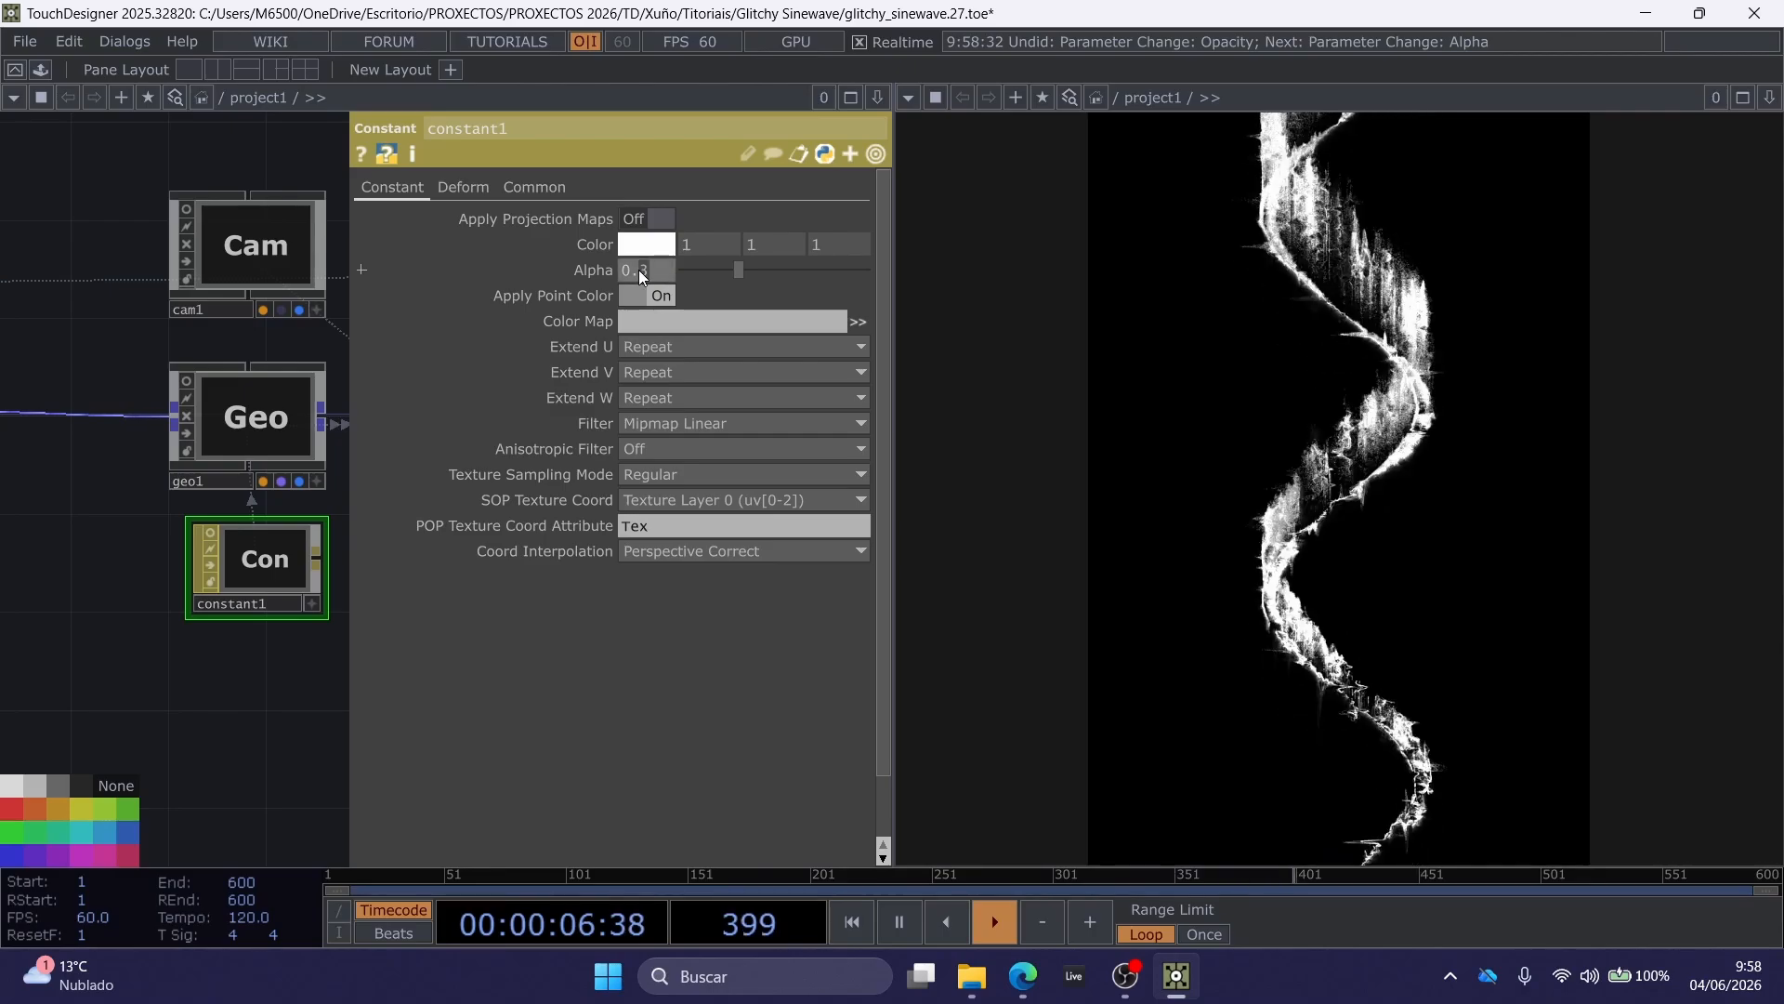
type("0.25")
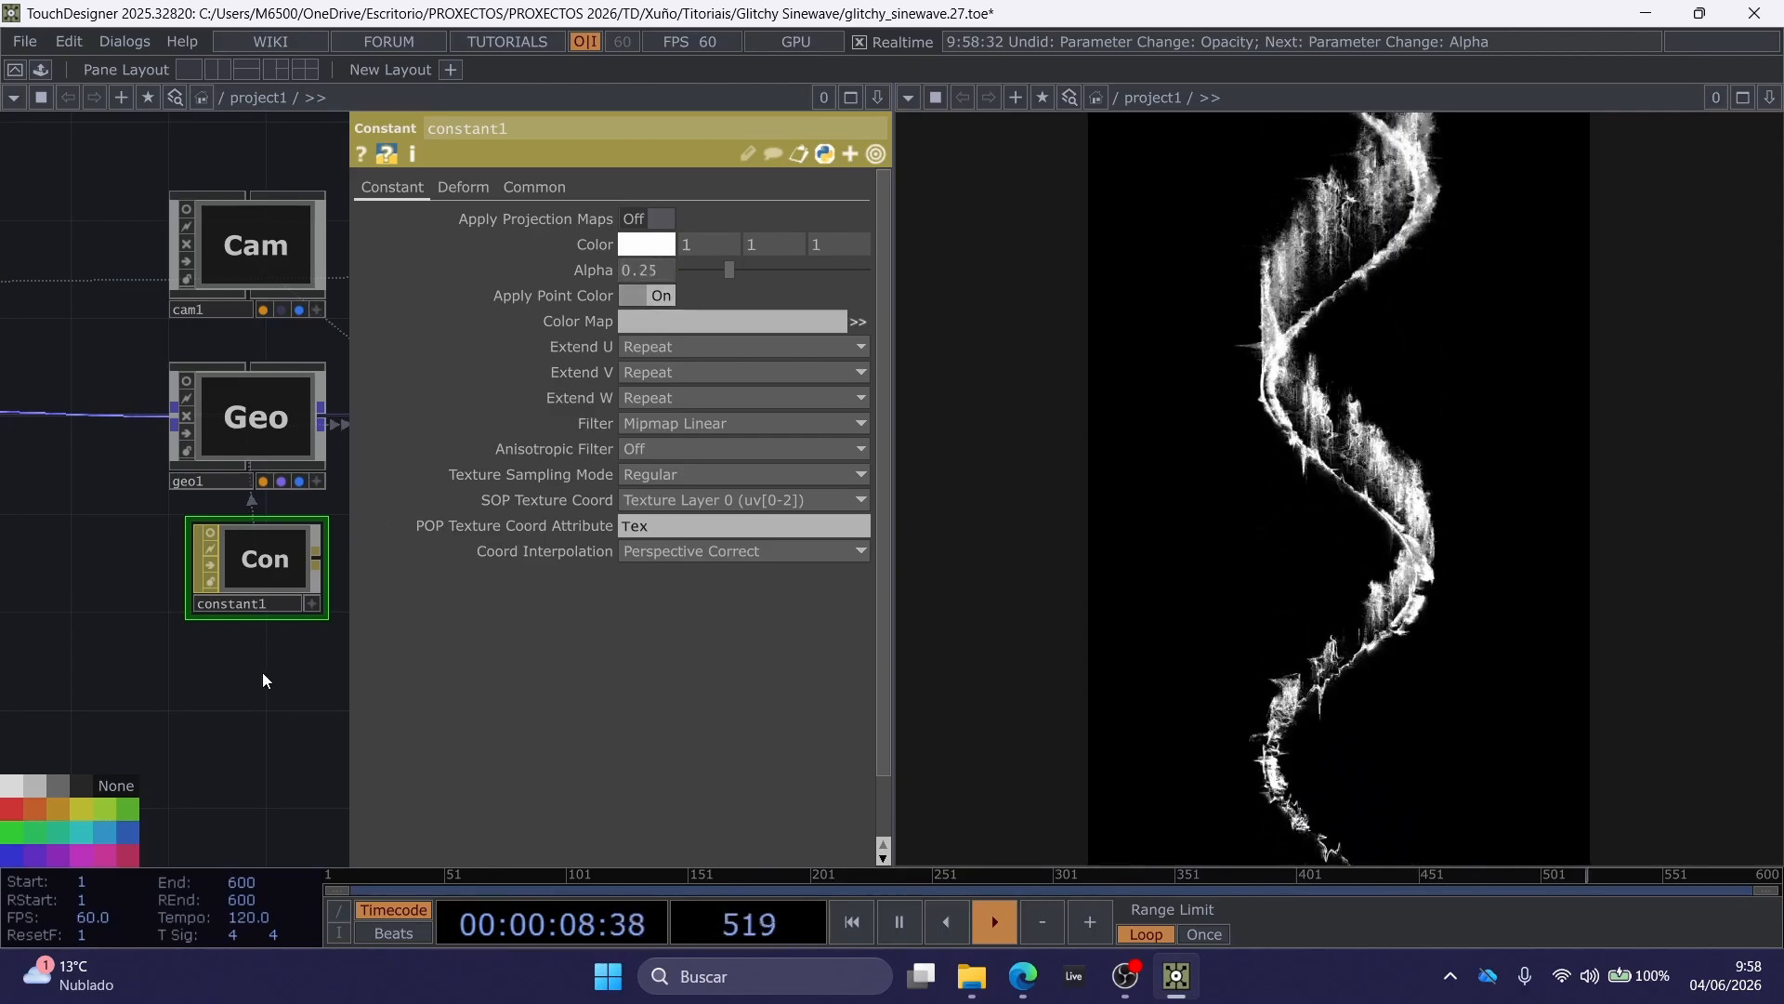
Set the Alpha of the constant1 material to 0.2.
left_click(668, 270)
key("BackSpace")
key("Return")
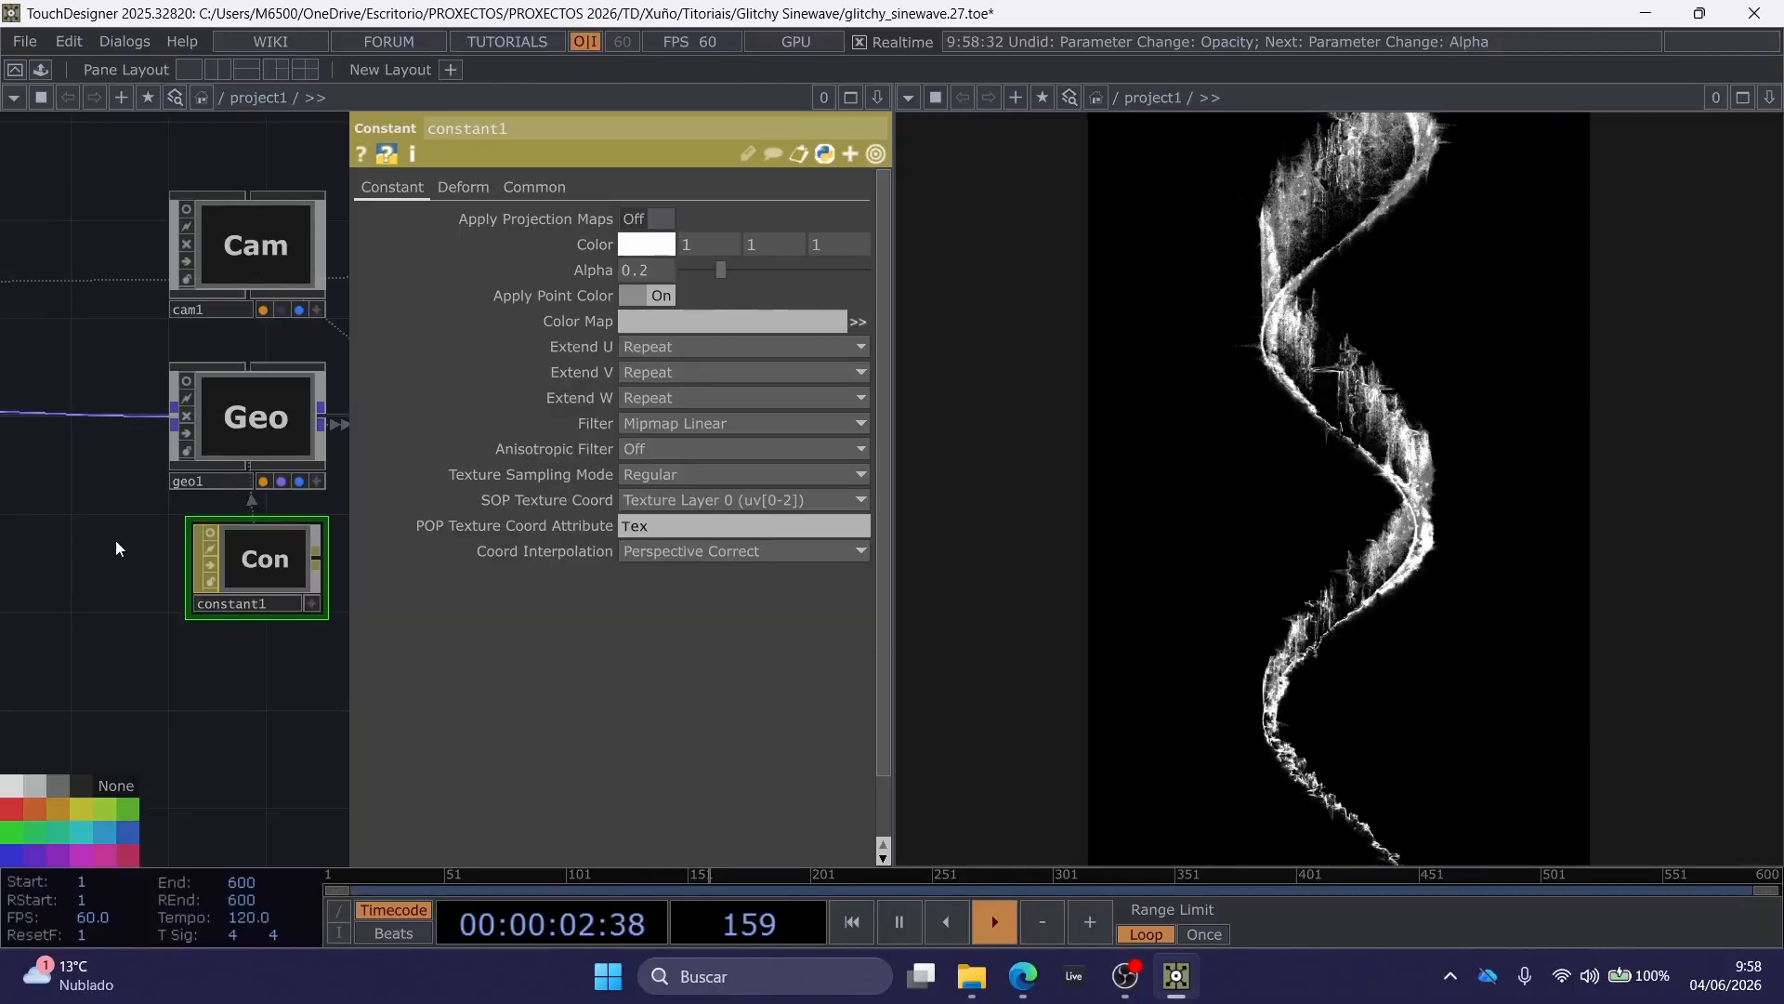
key("p")
Move out1 farther along the network and insert a Lookup TOP between comp1 and out1.
left_click_drag(156, 541, 472, 556)
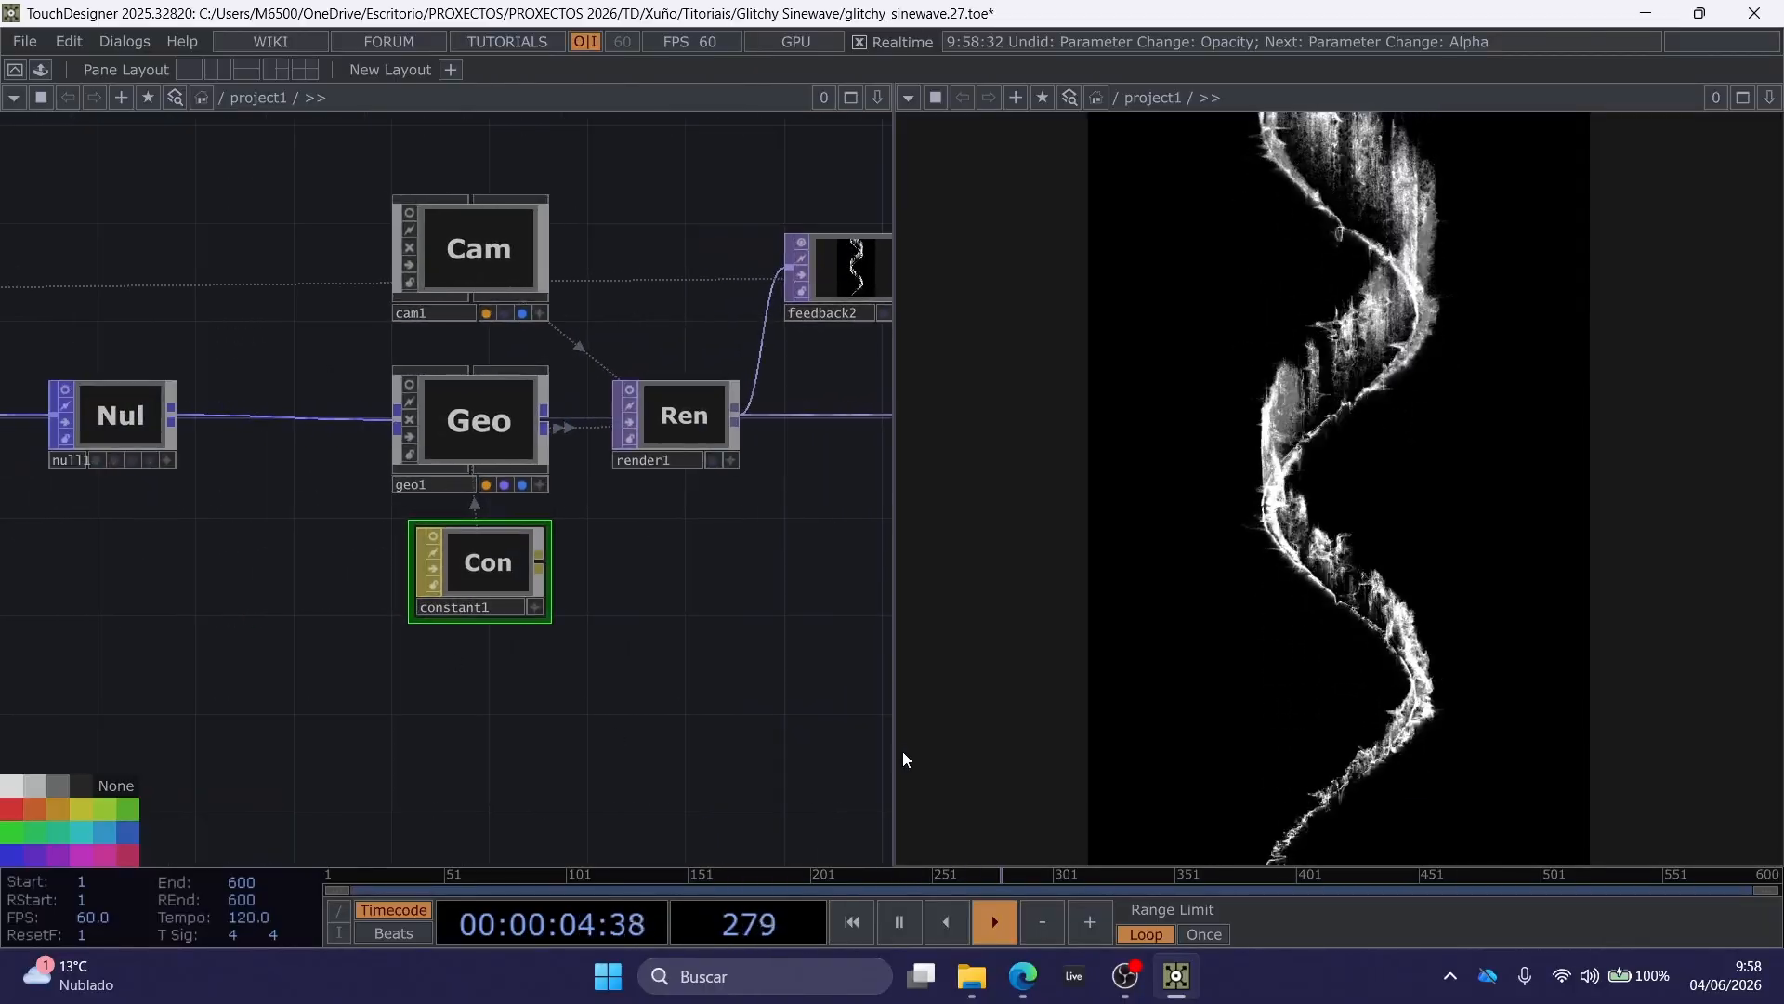
left_click_drag(708, 717, 449, 697)
scroll(727, 655, "down", 3)
left_click_drag(757, 645, 147, 640)
left_click_drag(762, 349, 683, 351)
left_click_drag(560, 497, 679, 498)
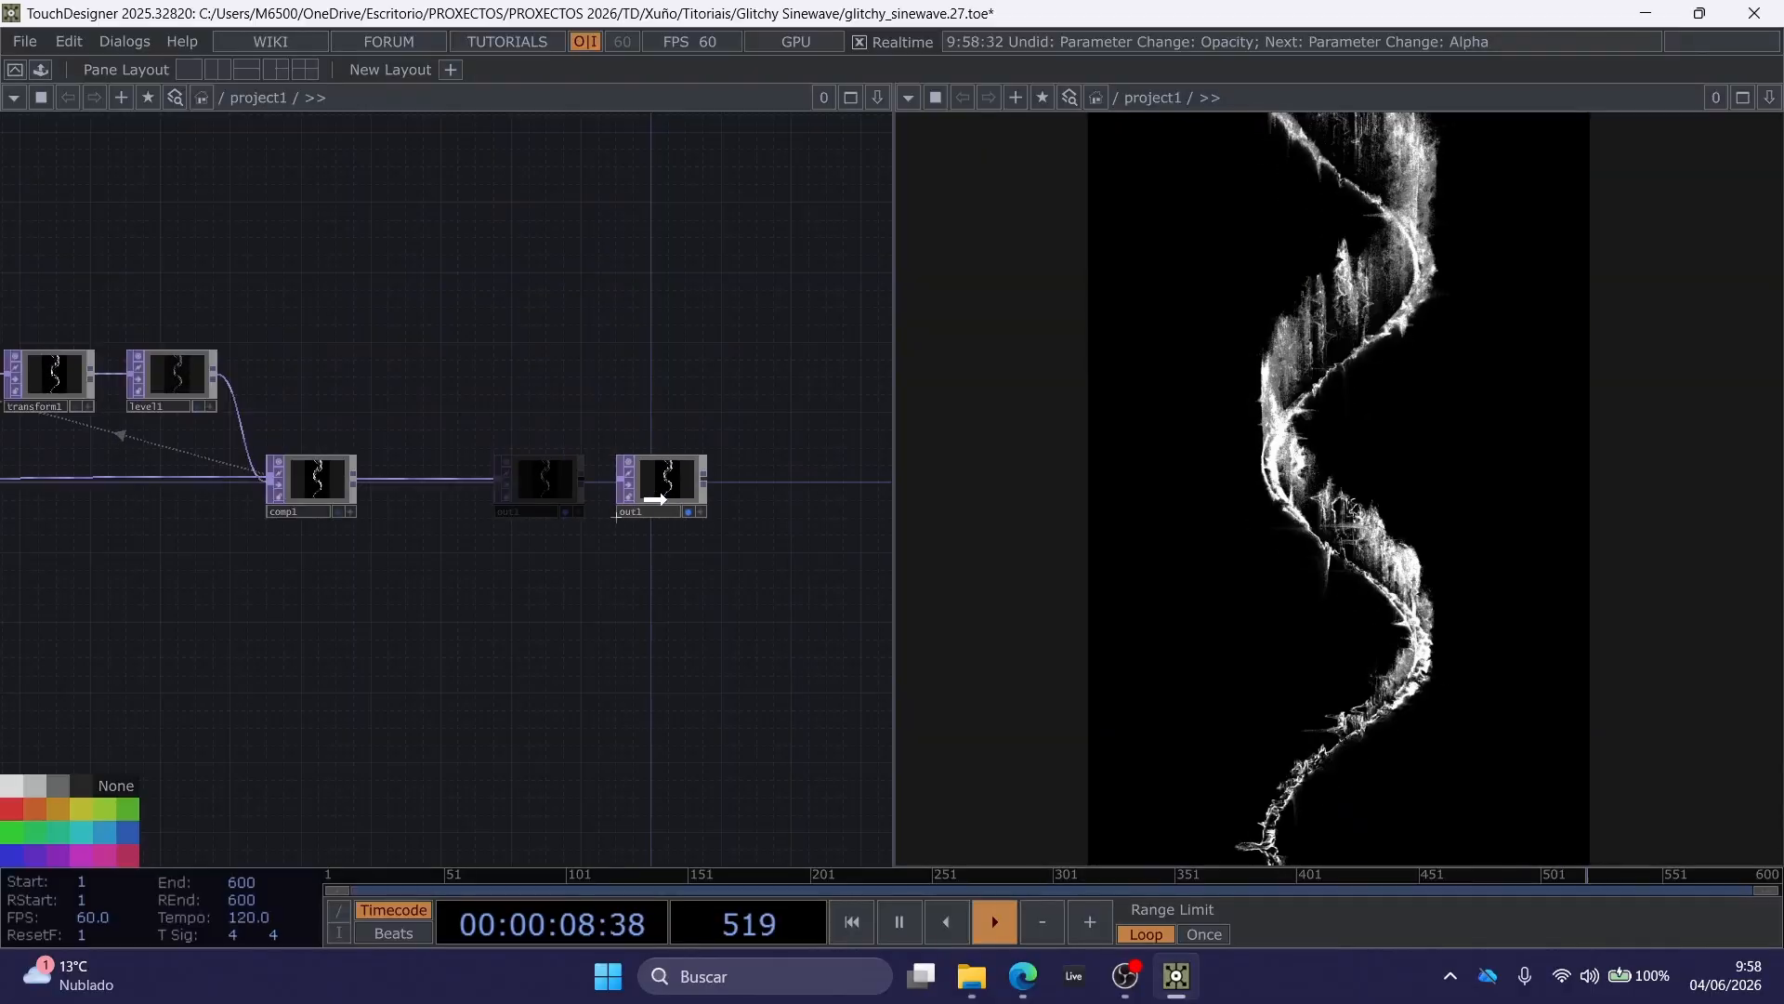
right_click(510, 480)
left_click(587, 454)
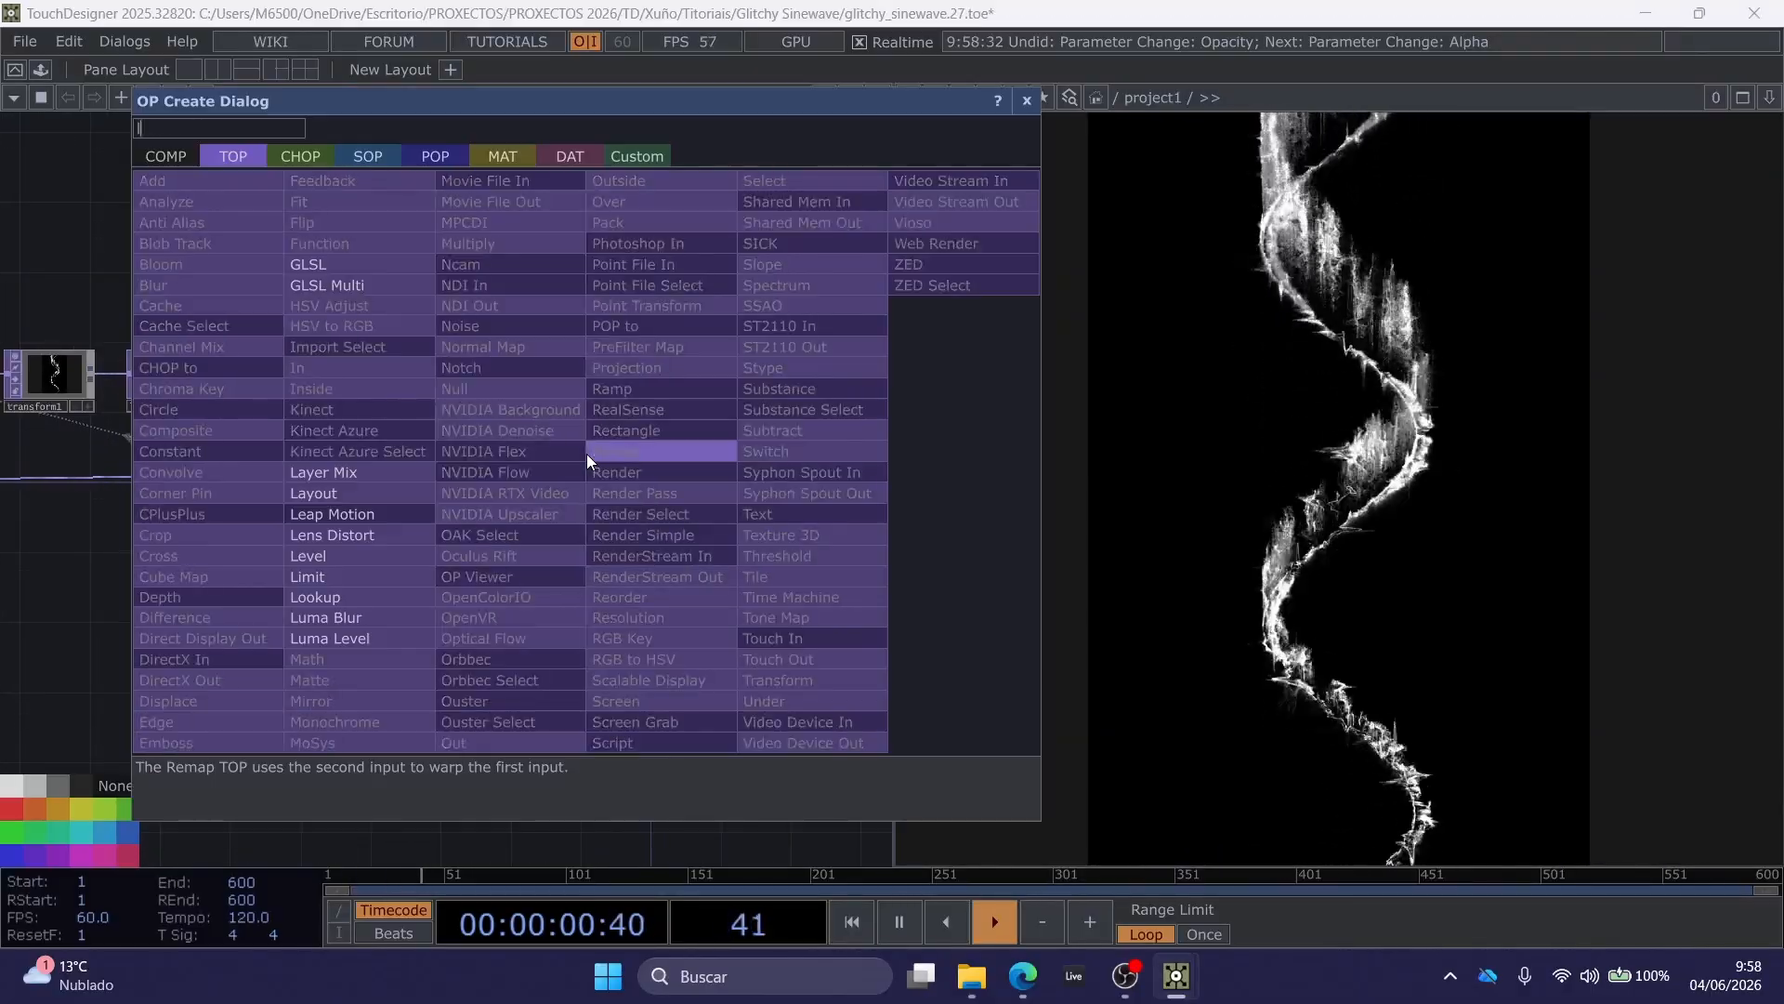
type("loo")
left_click(338, 595)
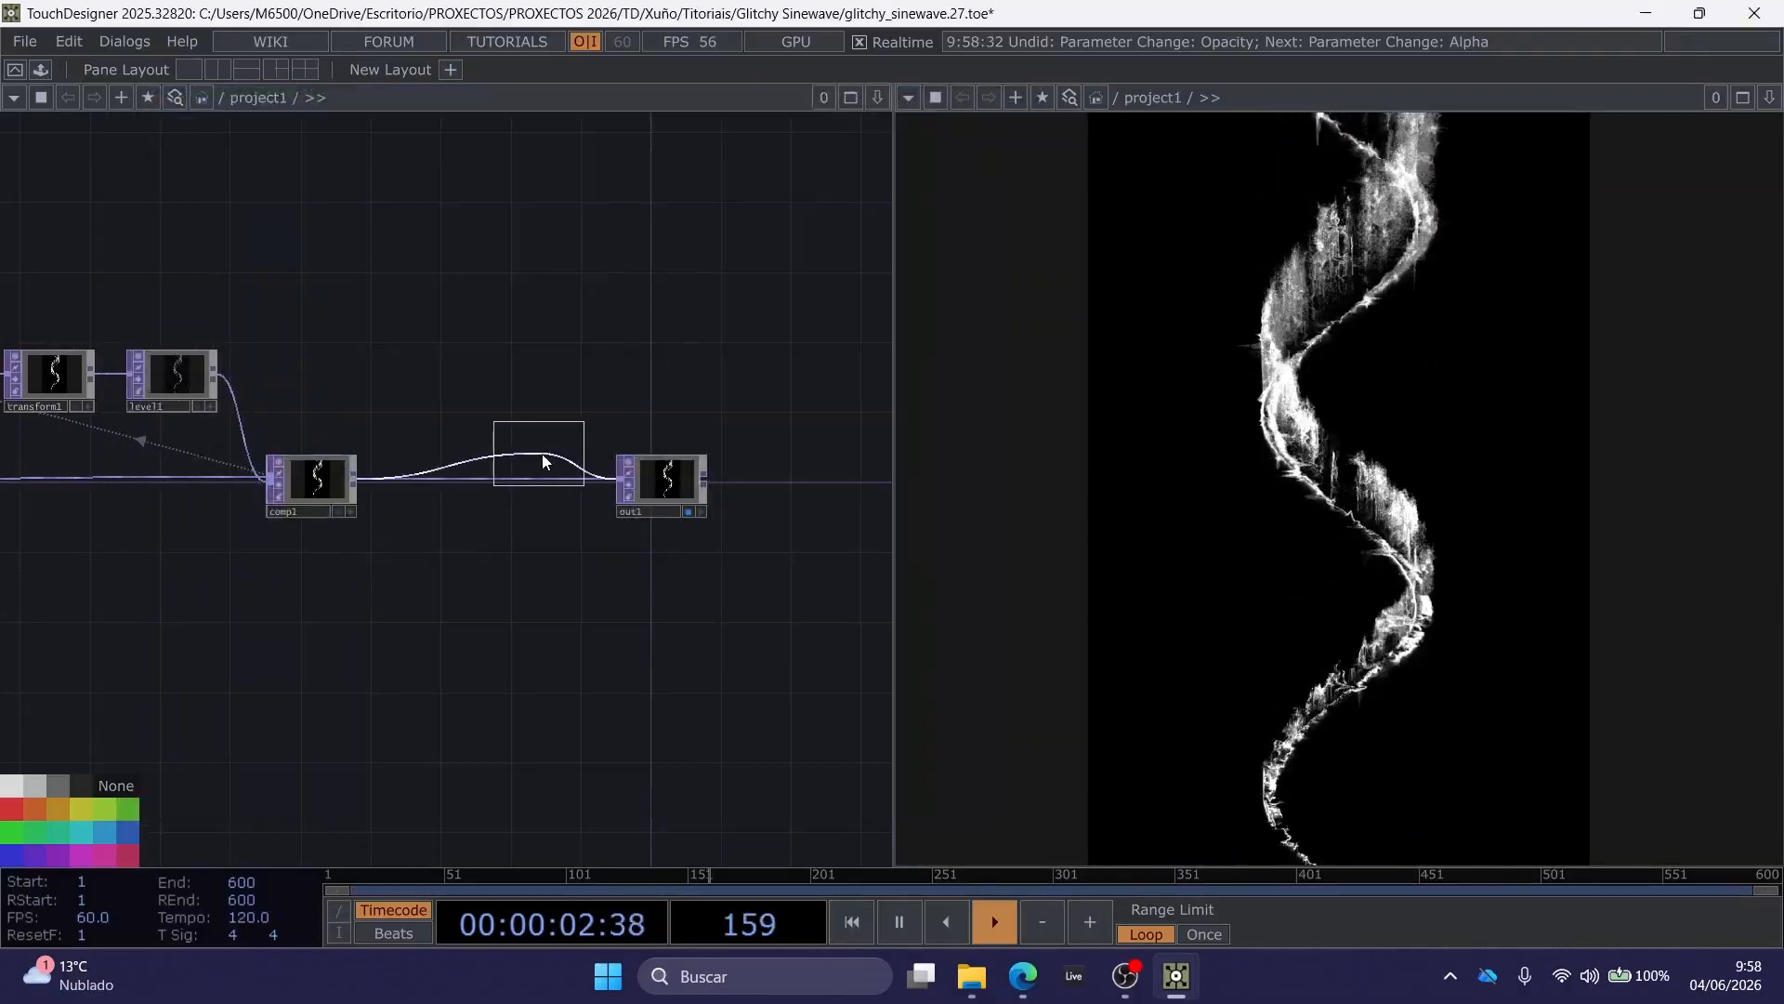
left_click(543, 472)
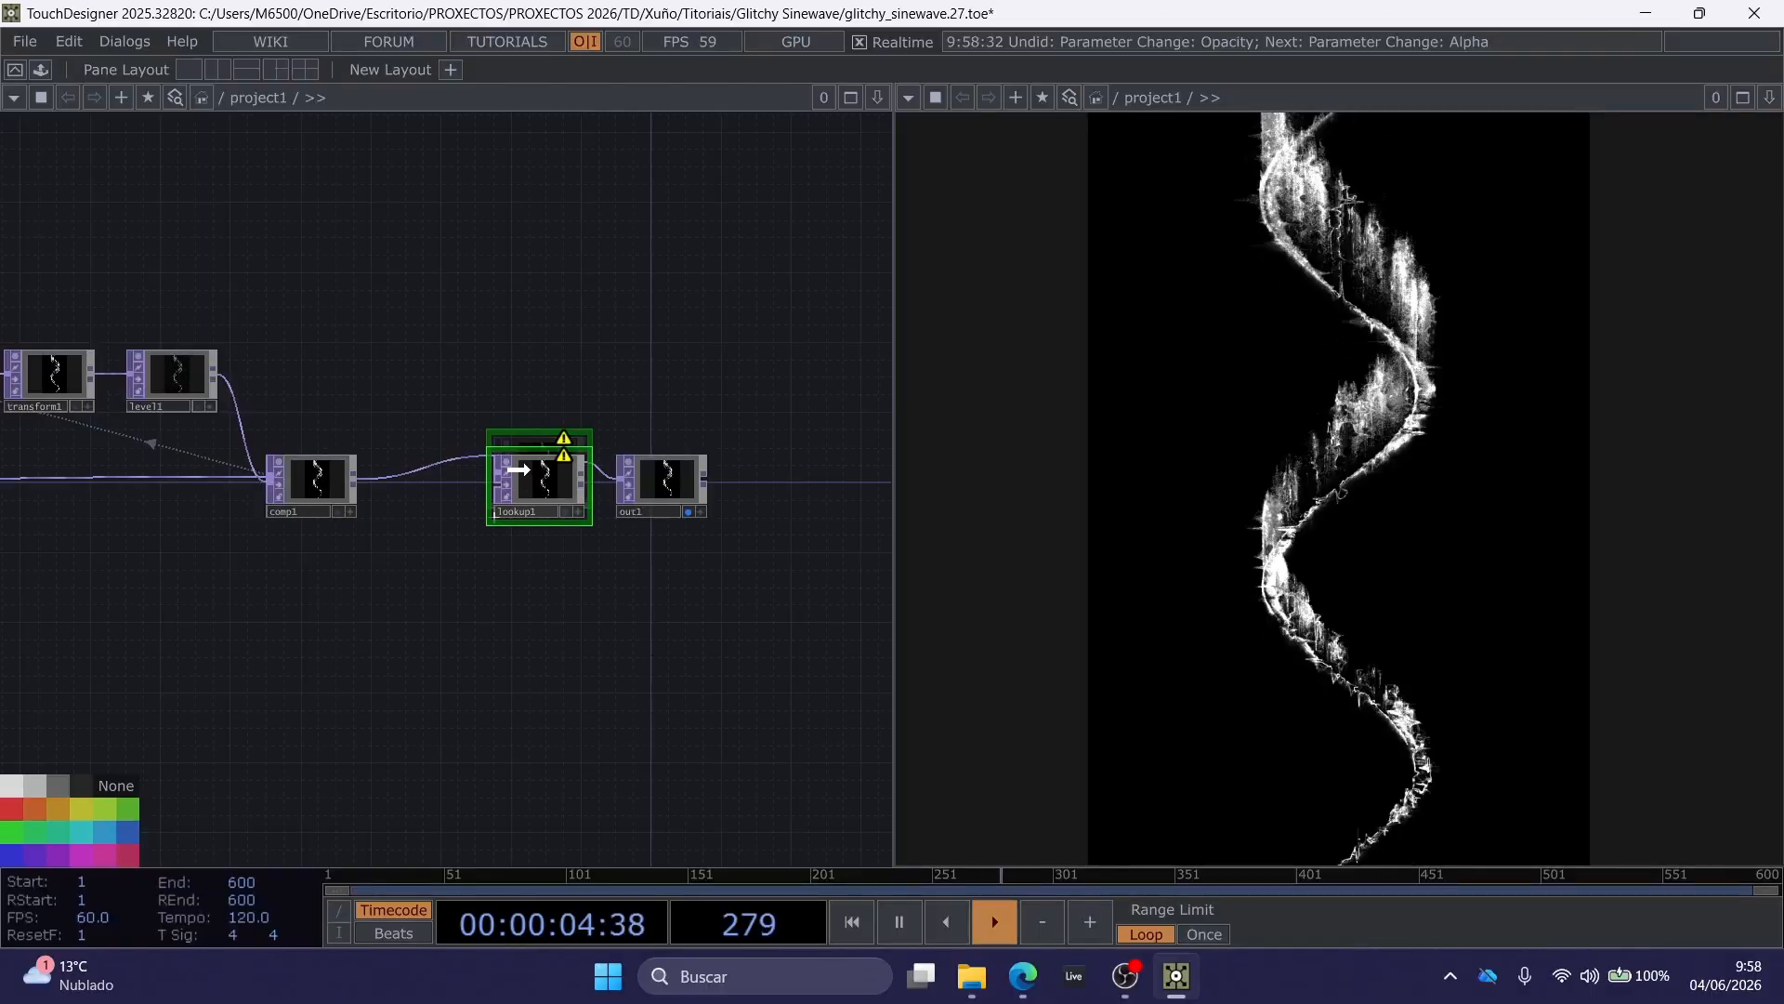
Add a Ramp TOP below comp1 that feeds the second input of lookup1.
scroll(566, 493, "up", 3)
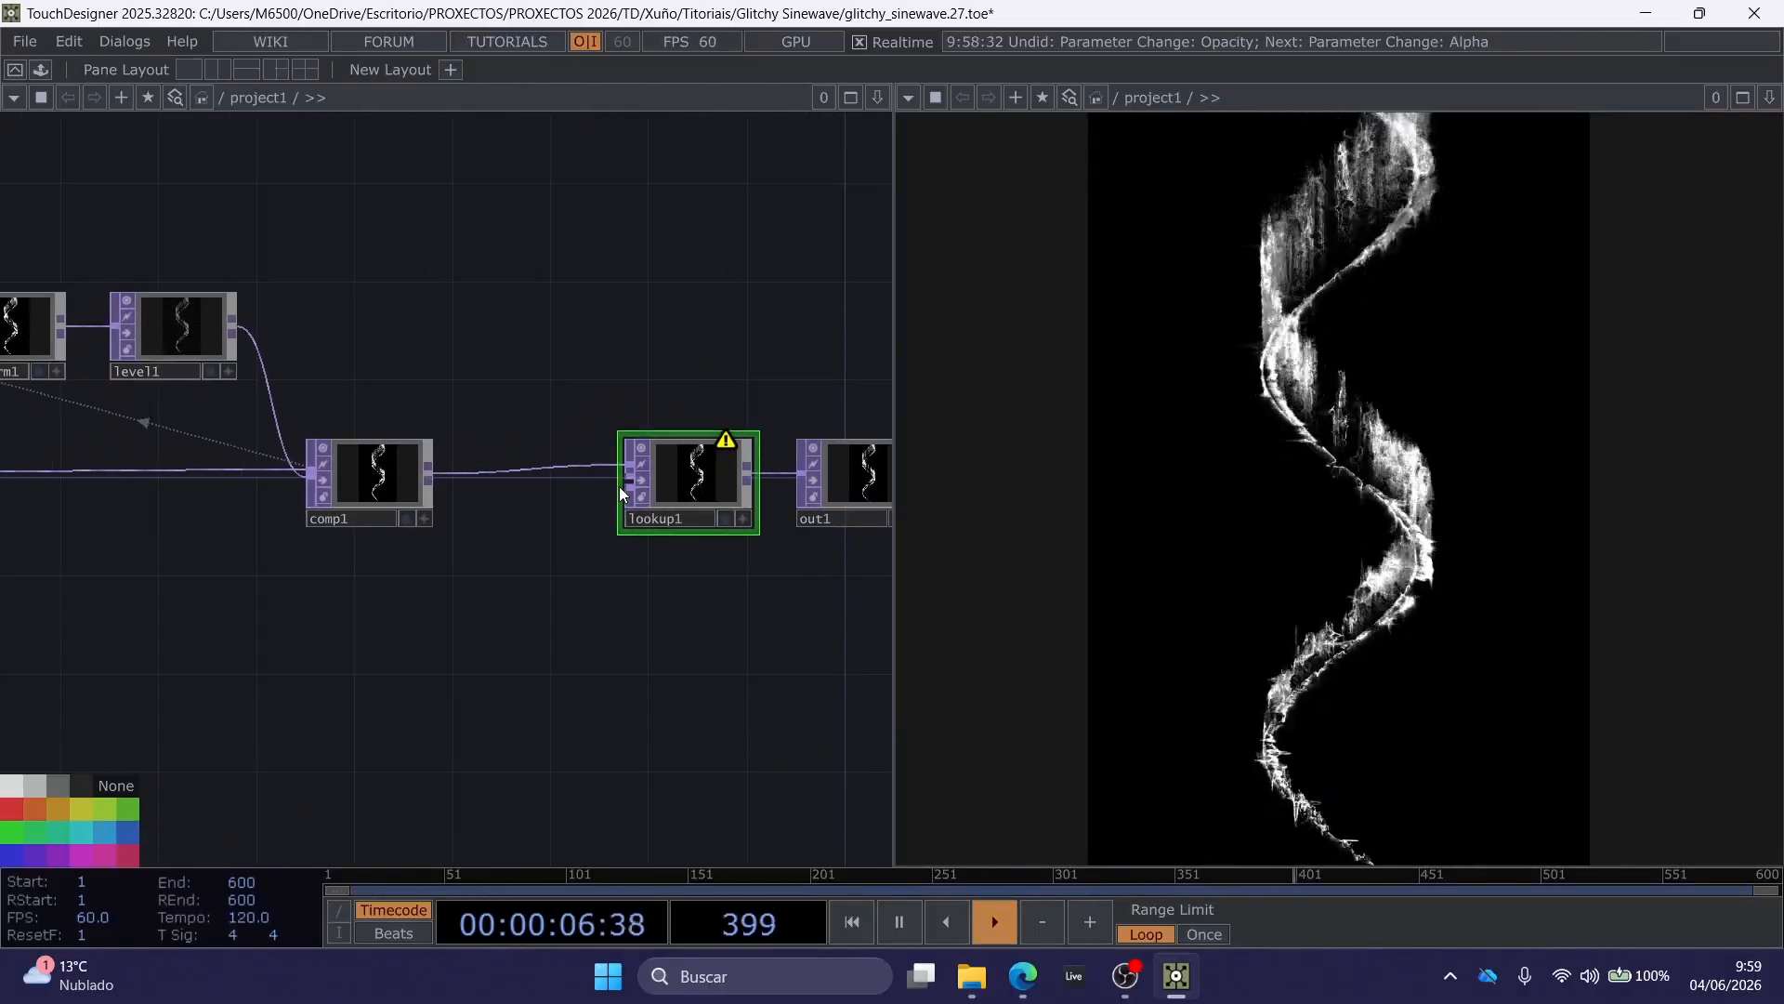
key("Tab")
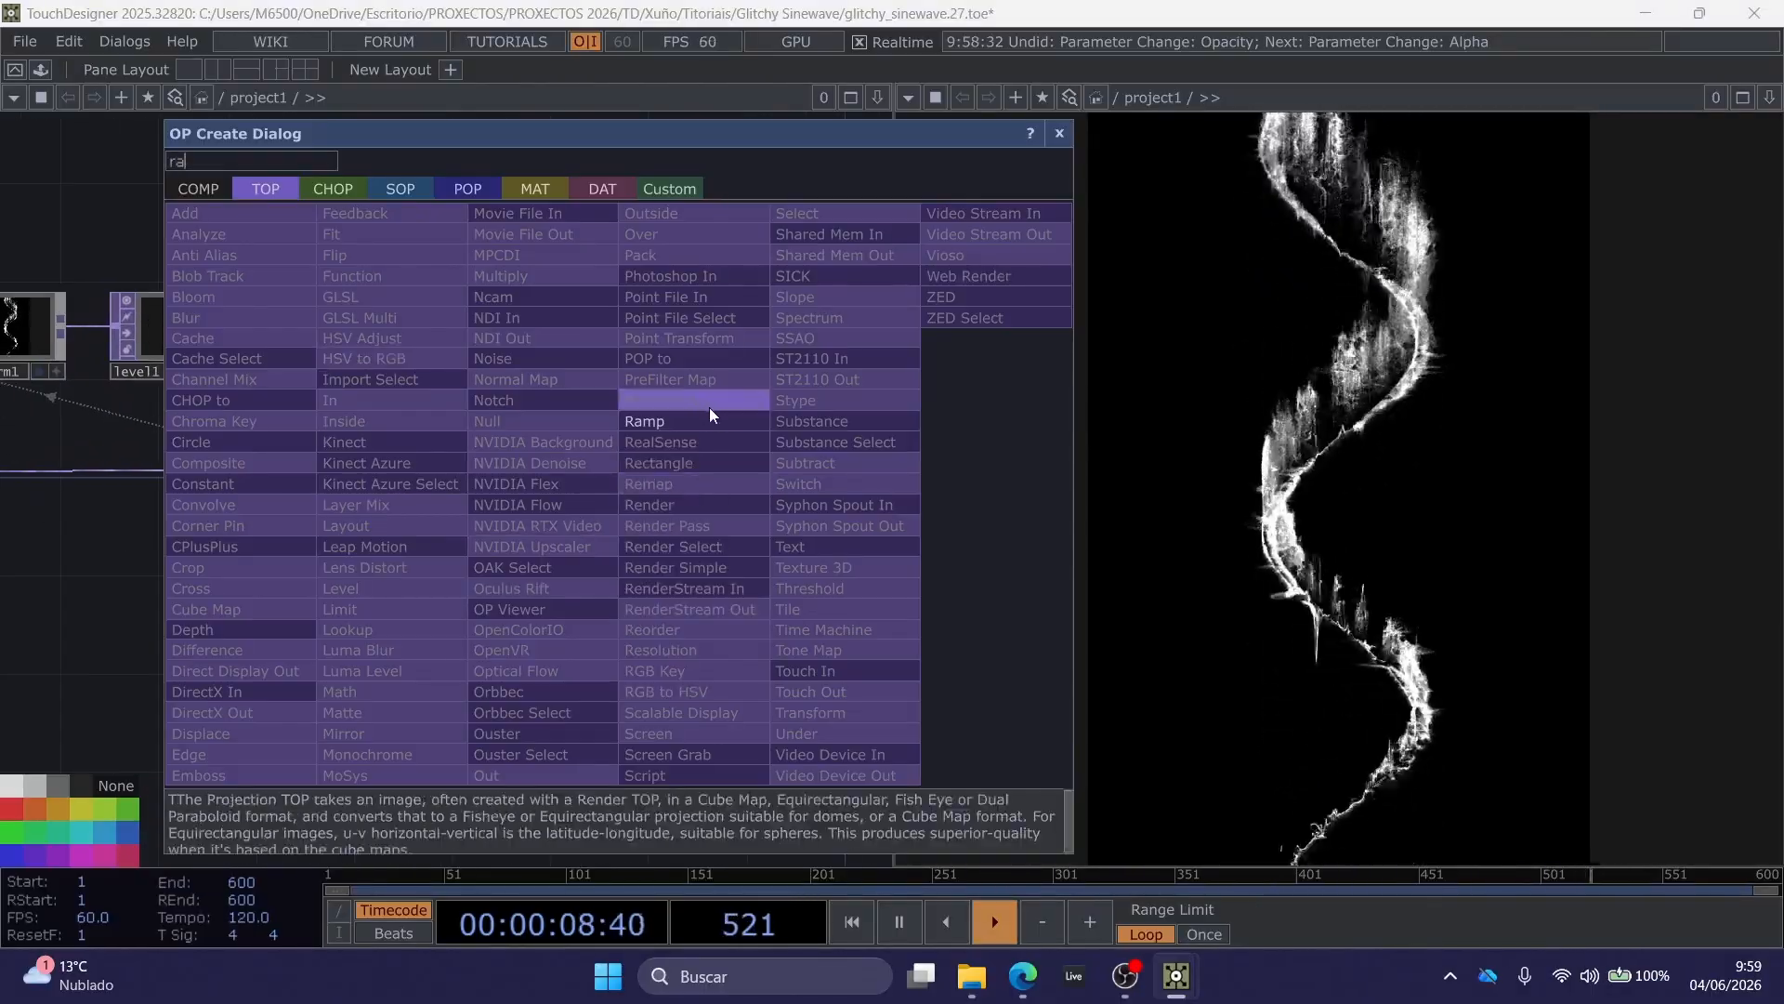
left_click(716, 423)
left_click(388, 652)
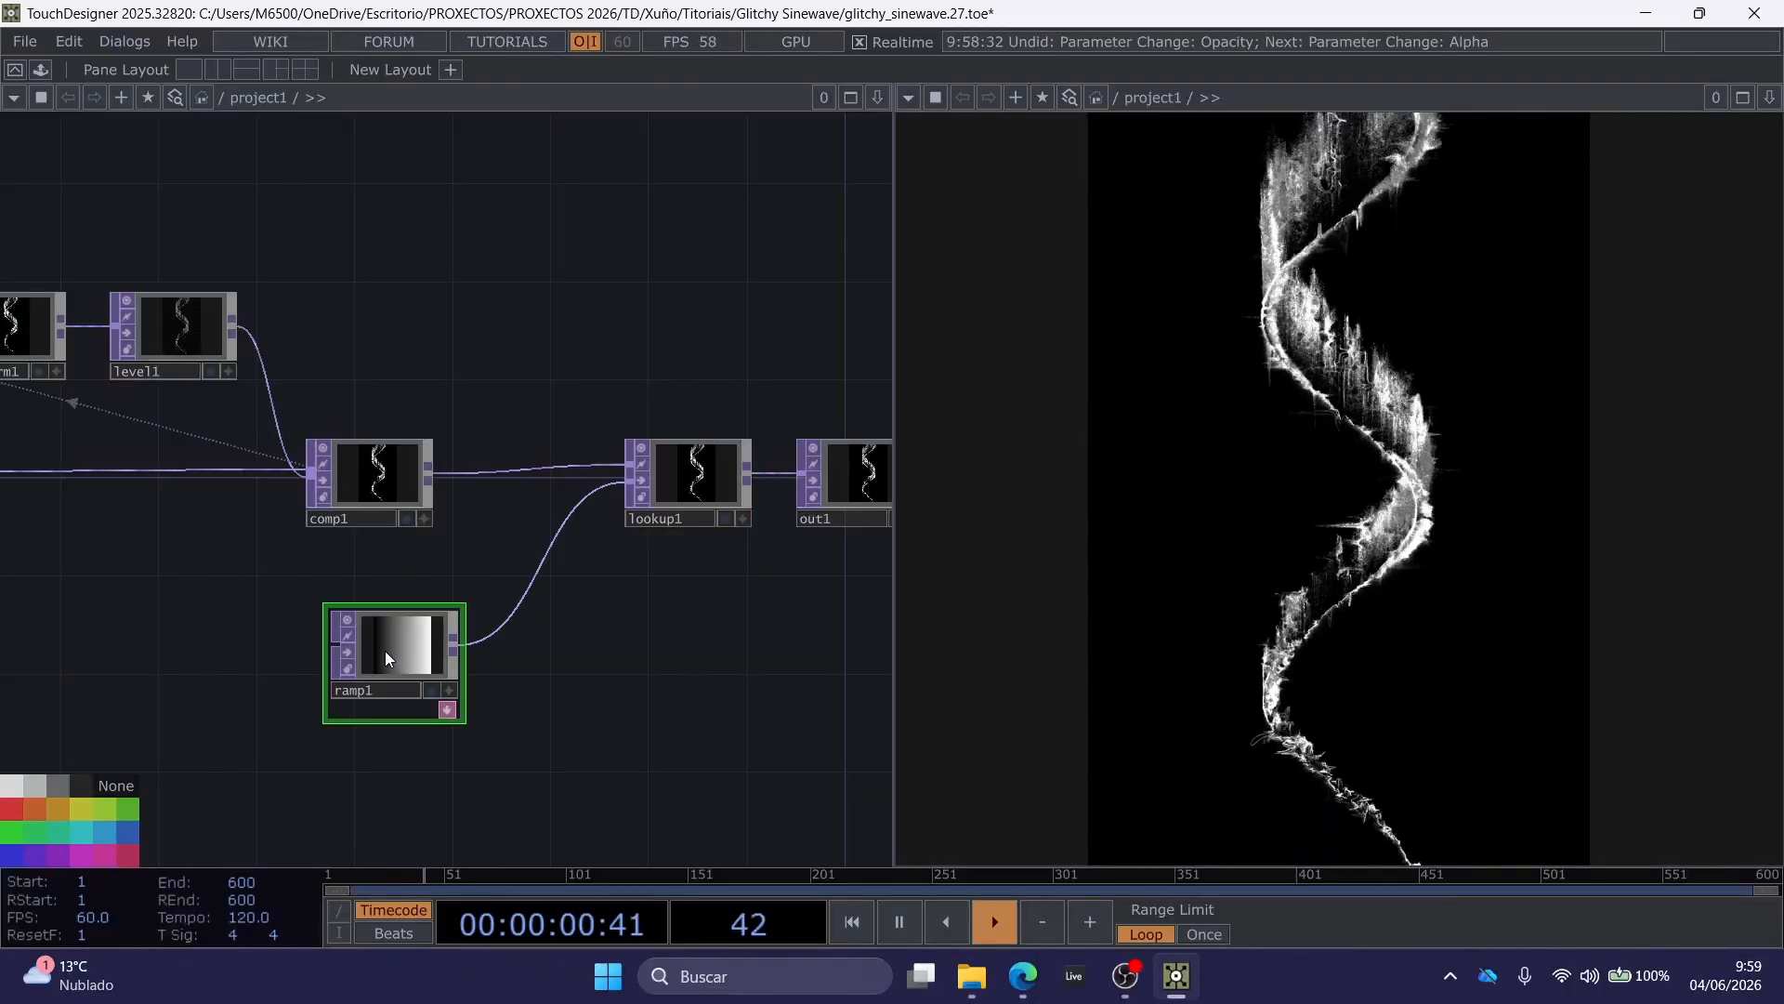
left_click_drag(385, 650, 366, 626)
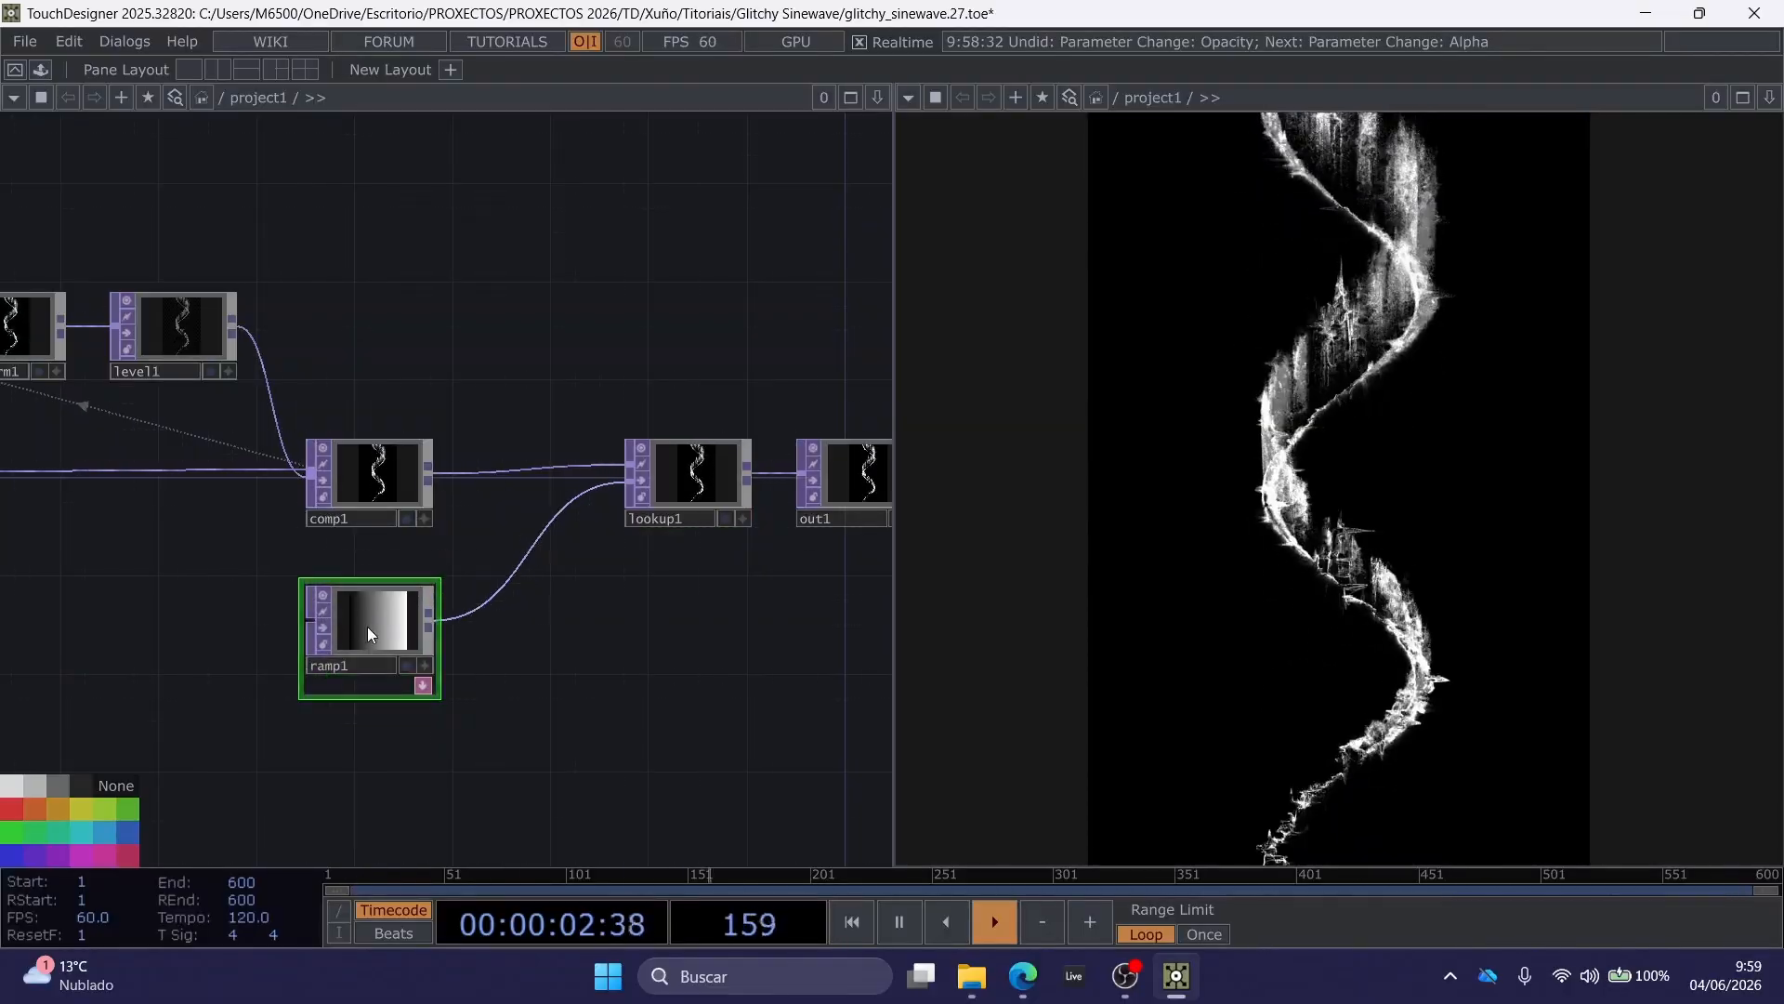
Set the Type of ramp1 to Circular.
key("p")
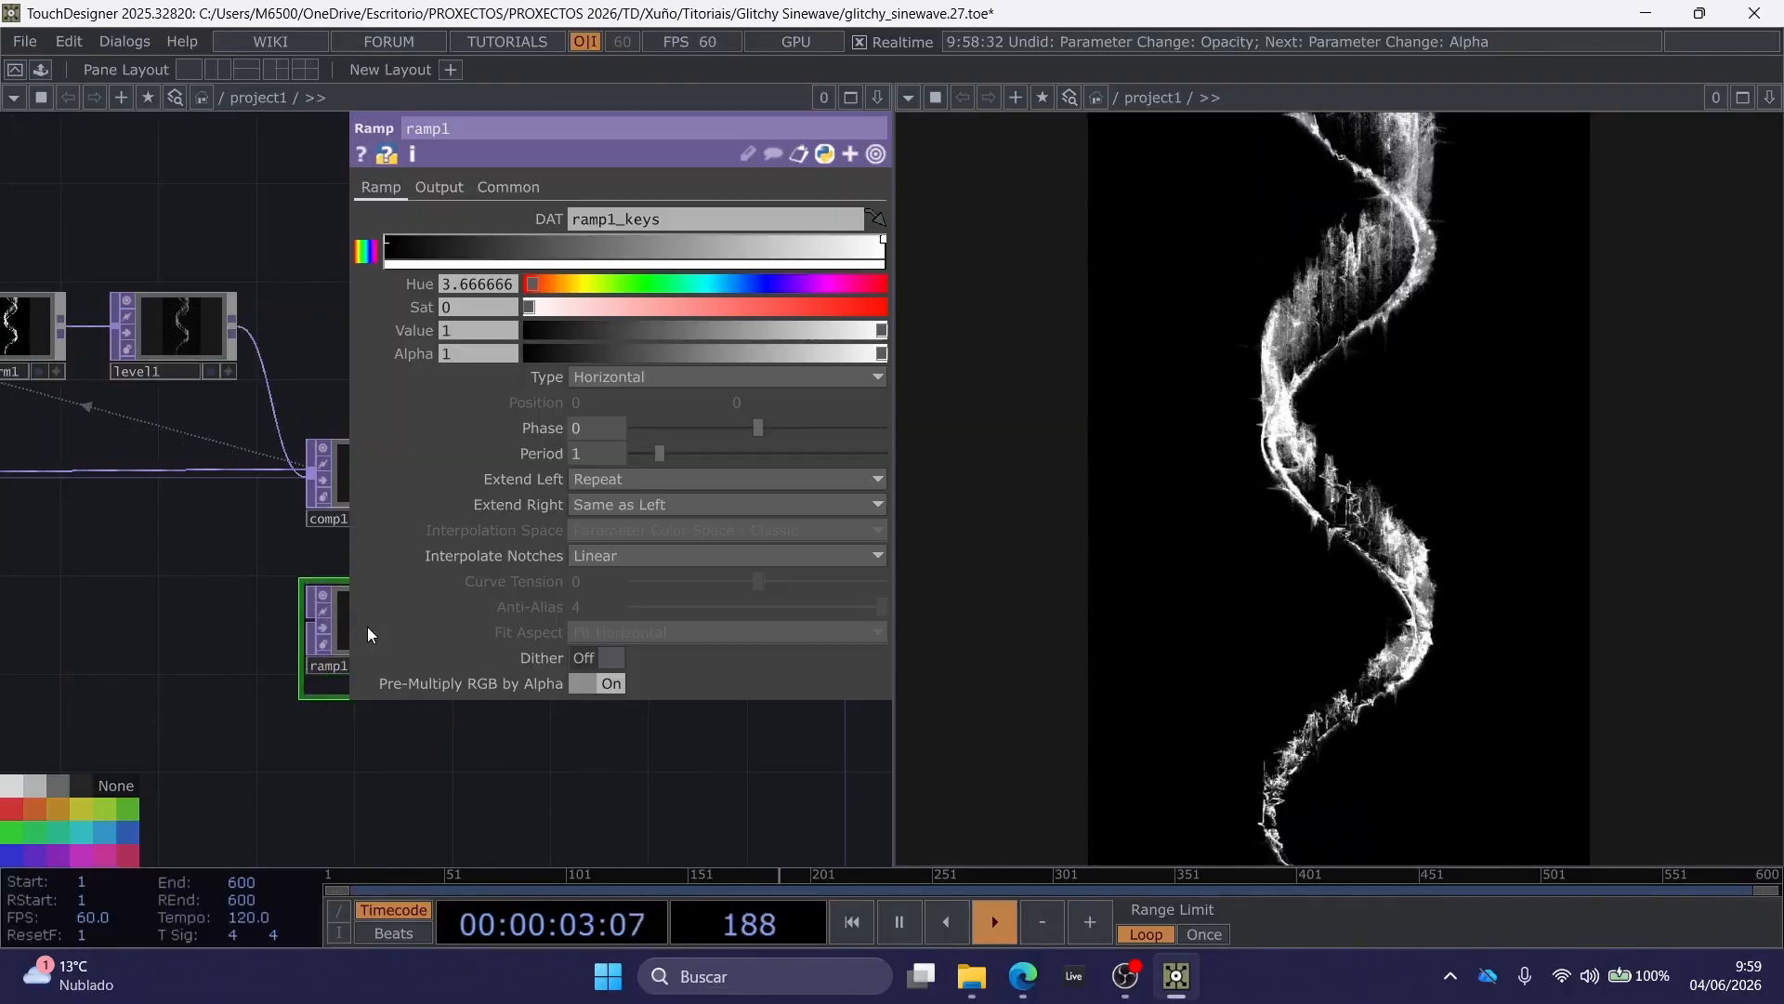
left_click(660, 377)
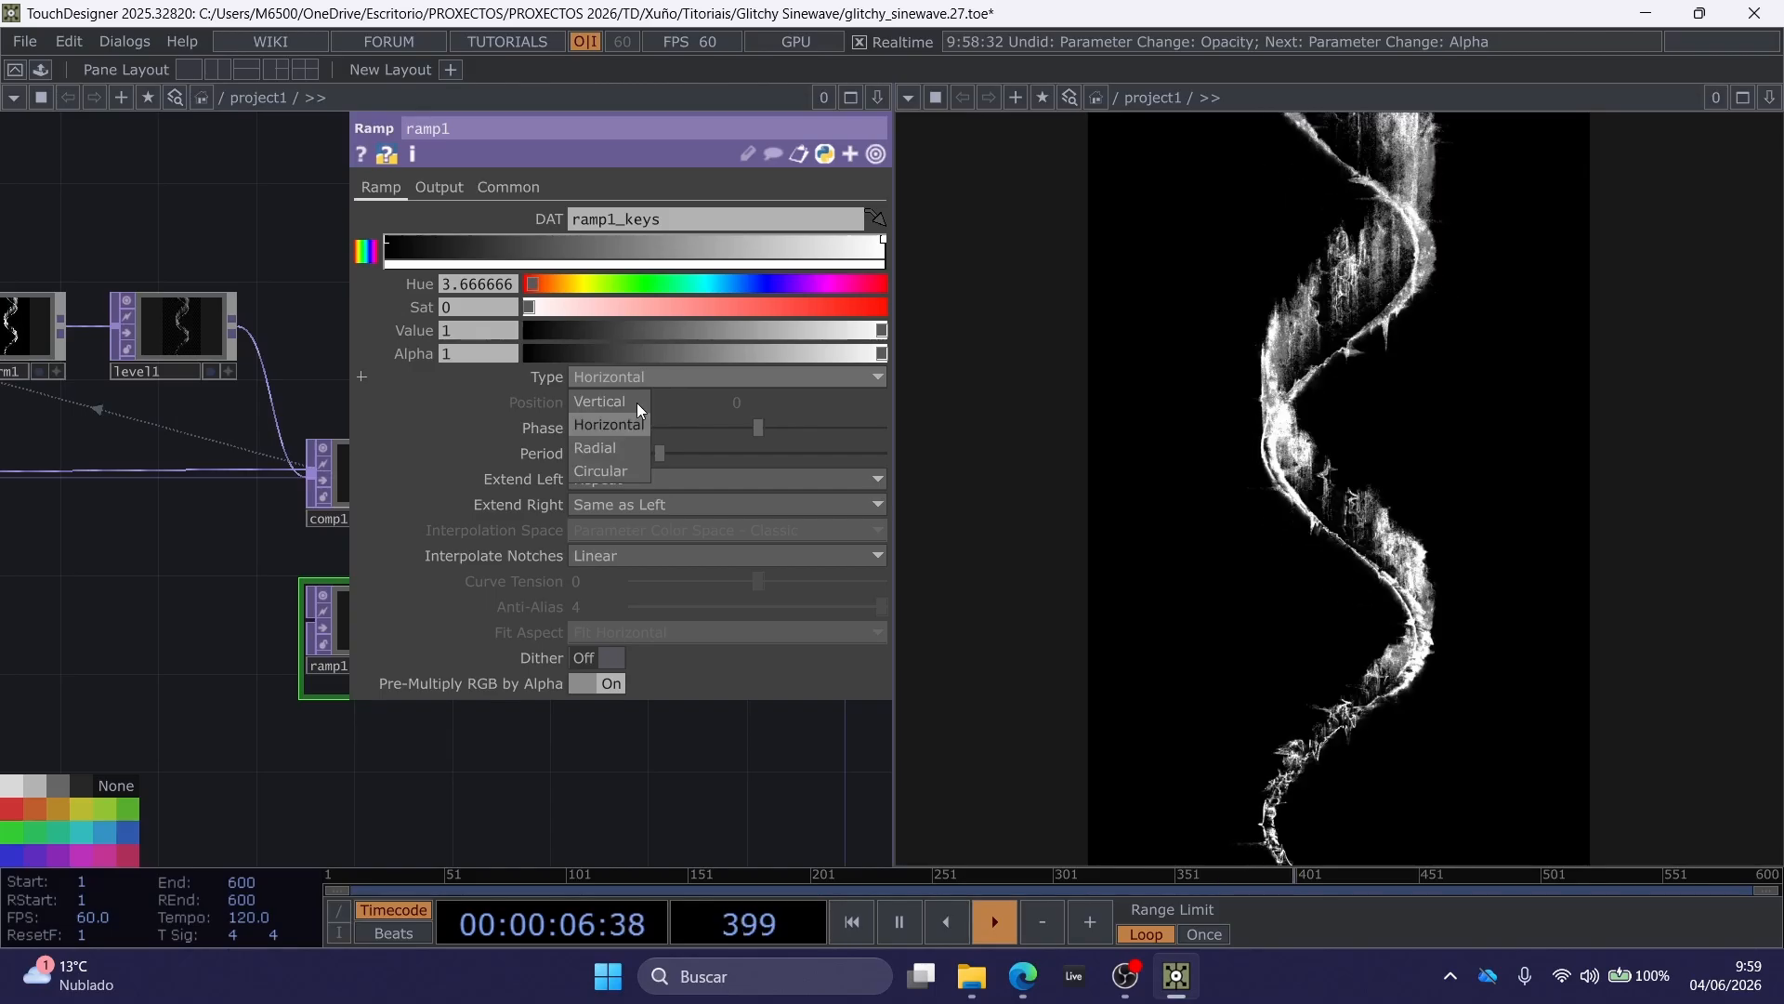
left_click(583, 470)
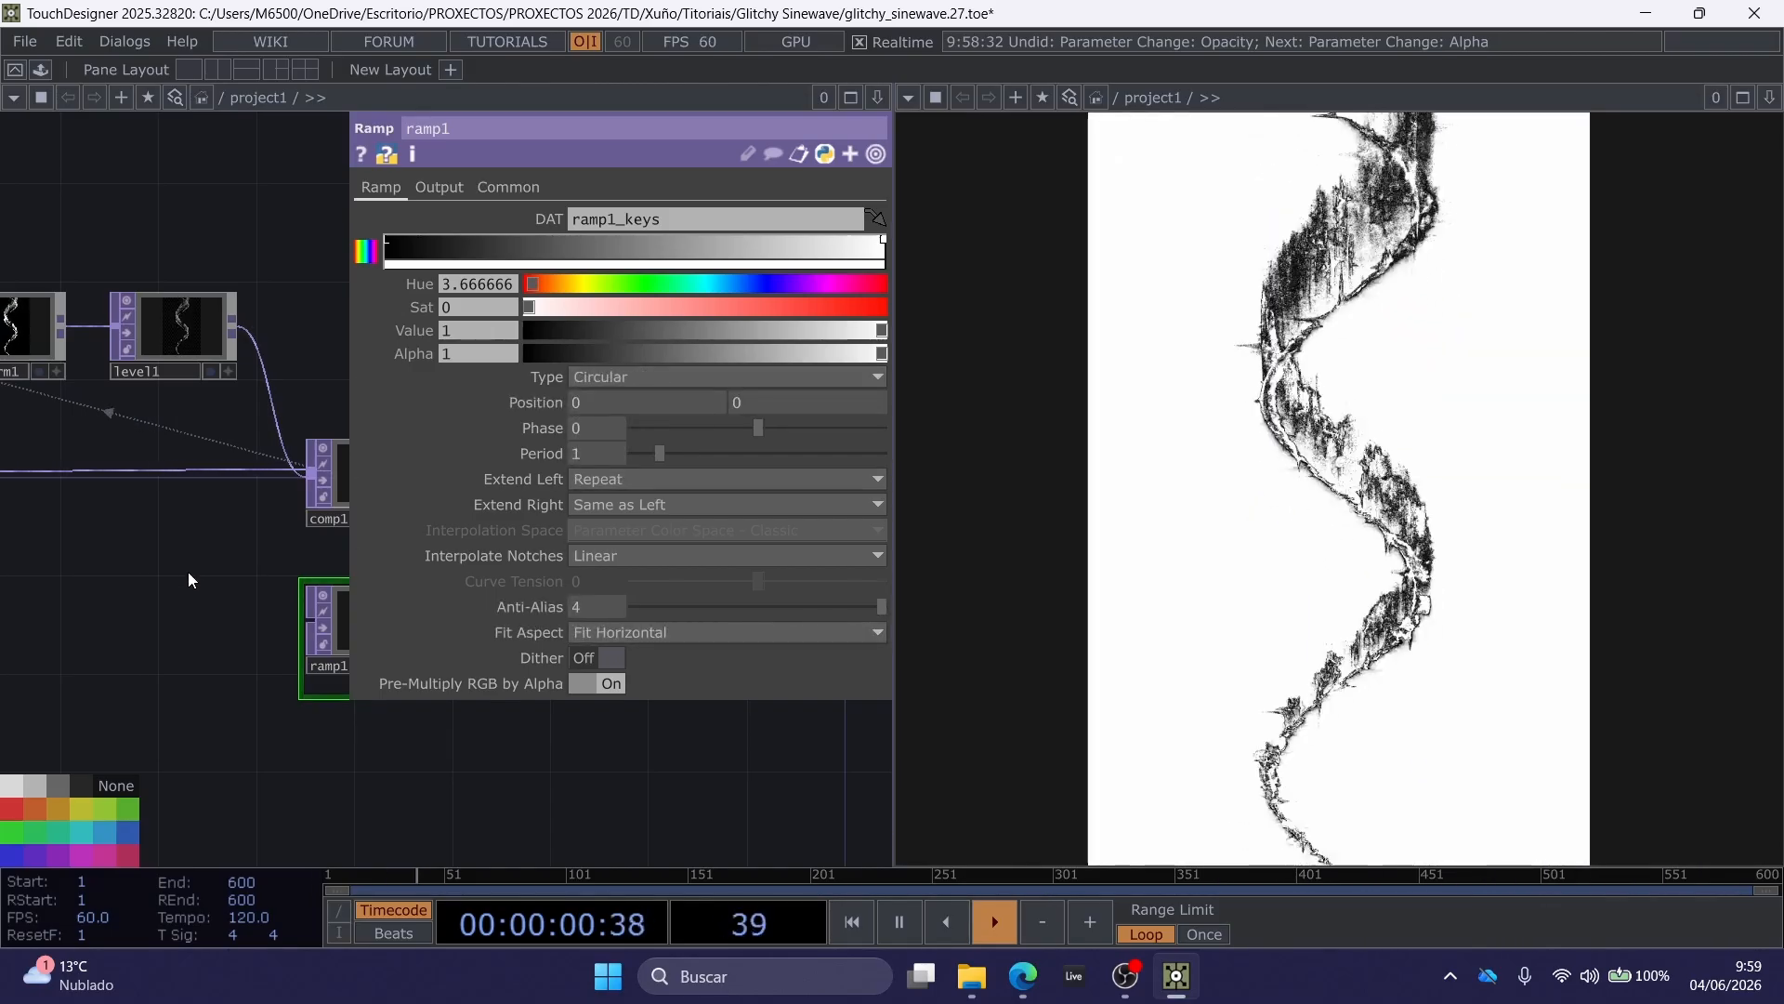
key("p")
Bypass the lookup1 operator.
left_click_drag(188, 572, 975, 539)
scroll(310, 565, "down", 3)
left_click_drag(716, 572, 353, 588)
left_click_drag(676, 544, 339, 558)
scroll(762, 400, "up", 5)
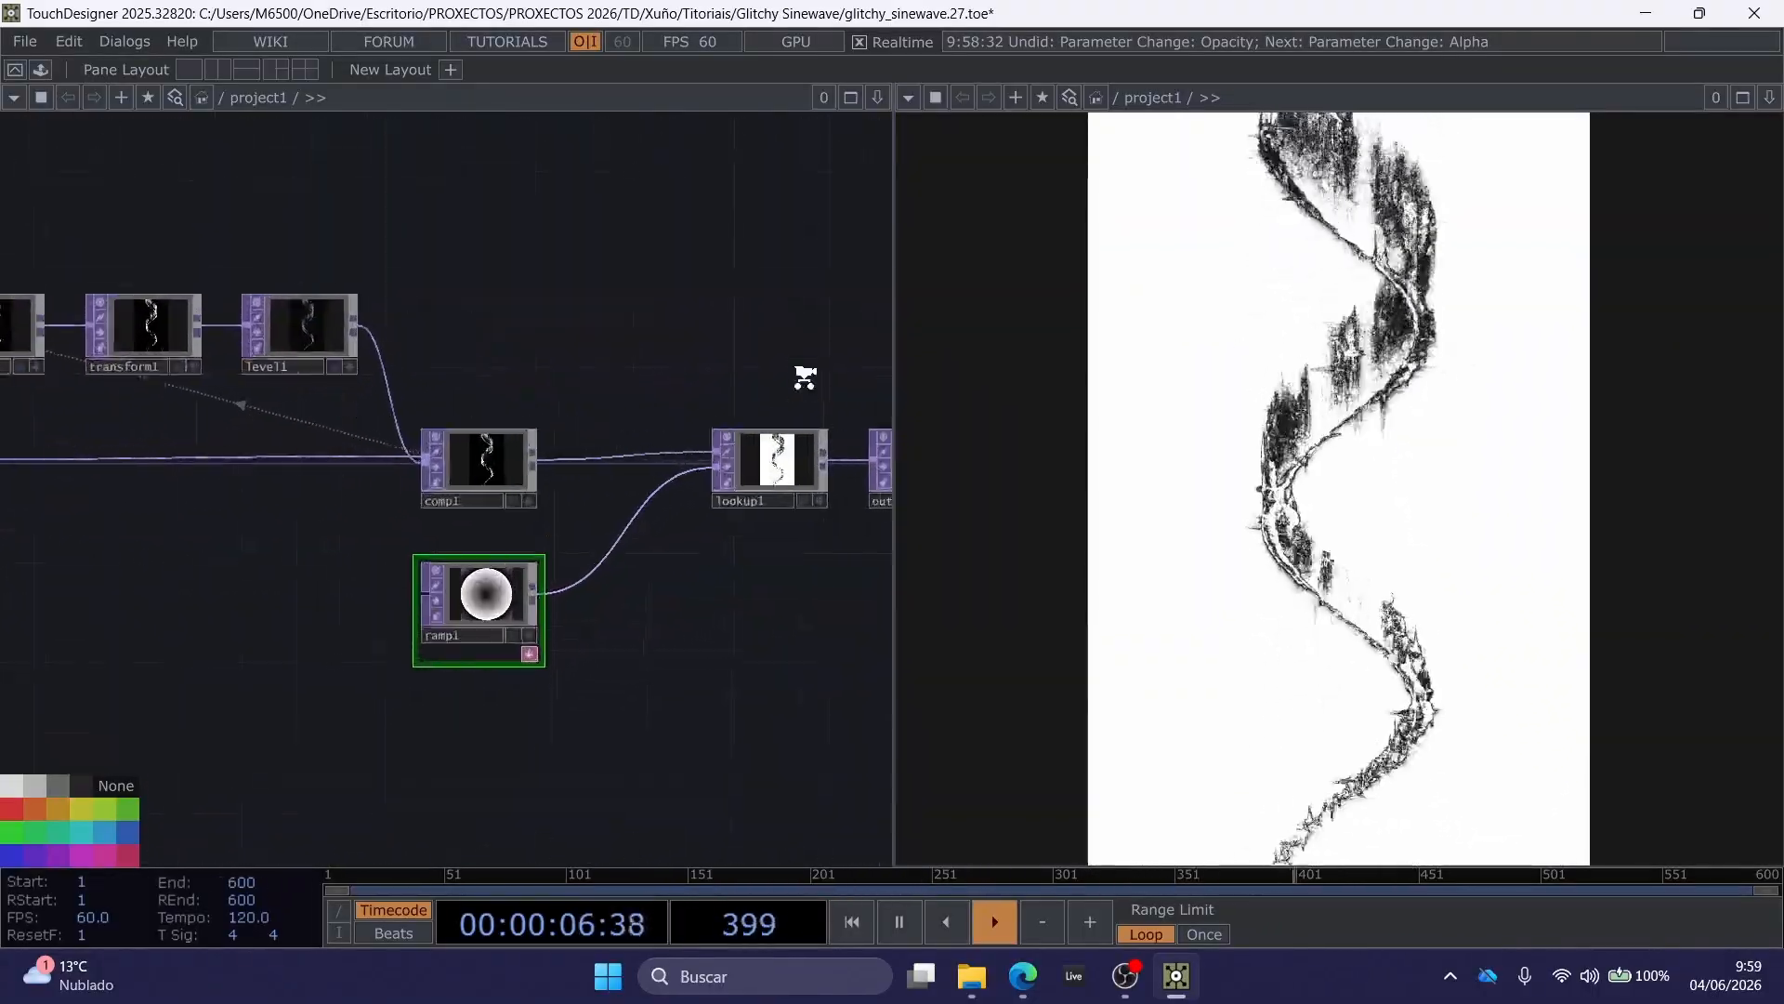
left_click(717, 496)
Try a Period of 0.17 on noise1 in the POP feedback chain and undo it.
left_click_drag(860, 653, 848, 628)
scroll(848, 628, "down", 4)
left_click_drag(195, 567, 590, 567)
left_click_drag(482, 663, 655, 623)
left_click_drag(134, 323, 495, 316)
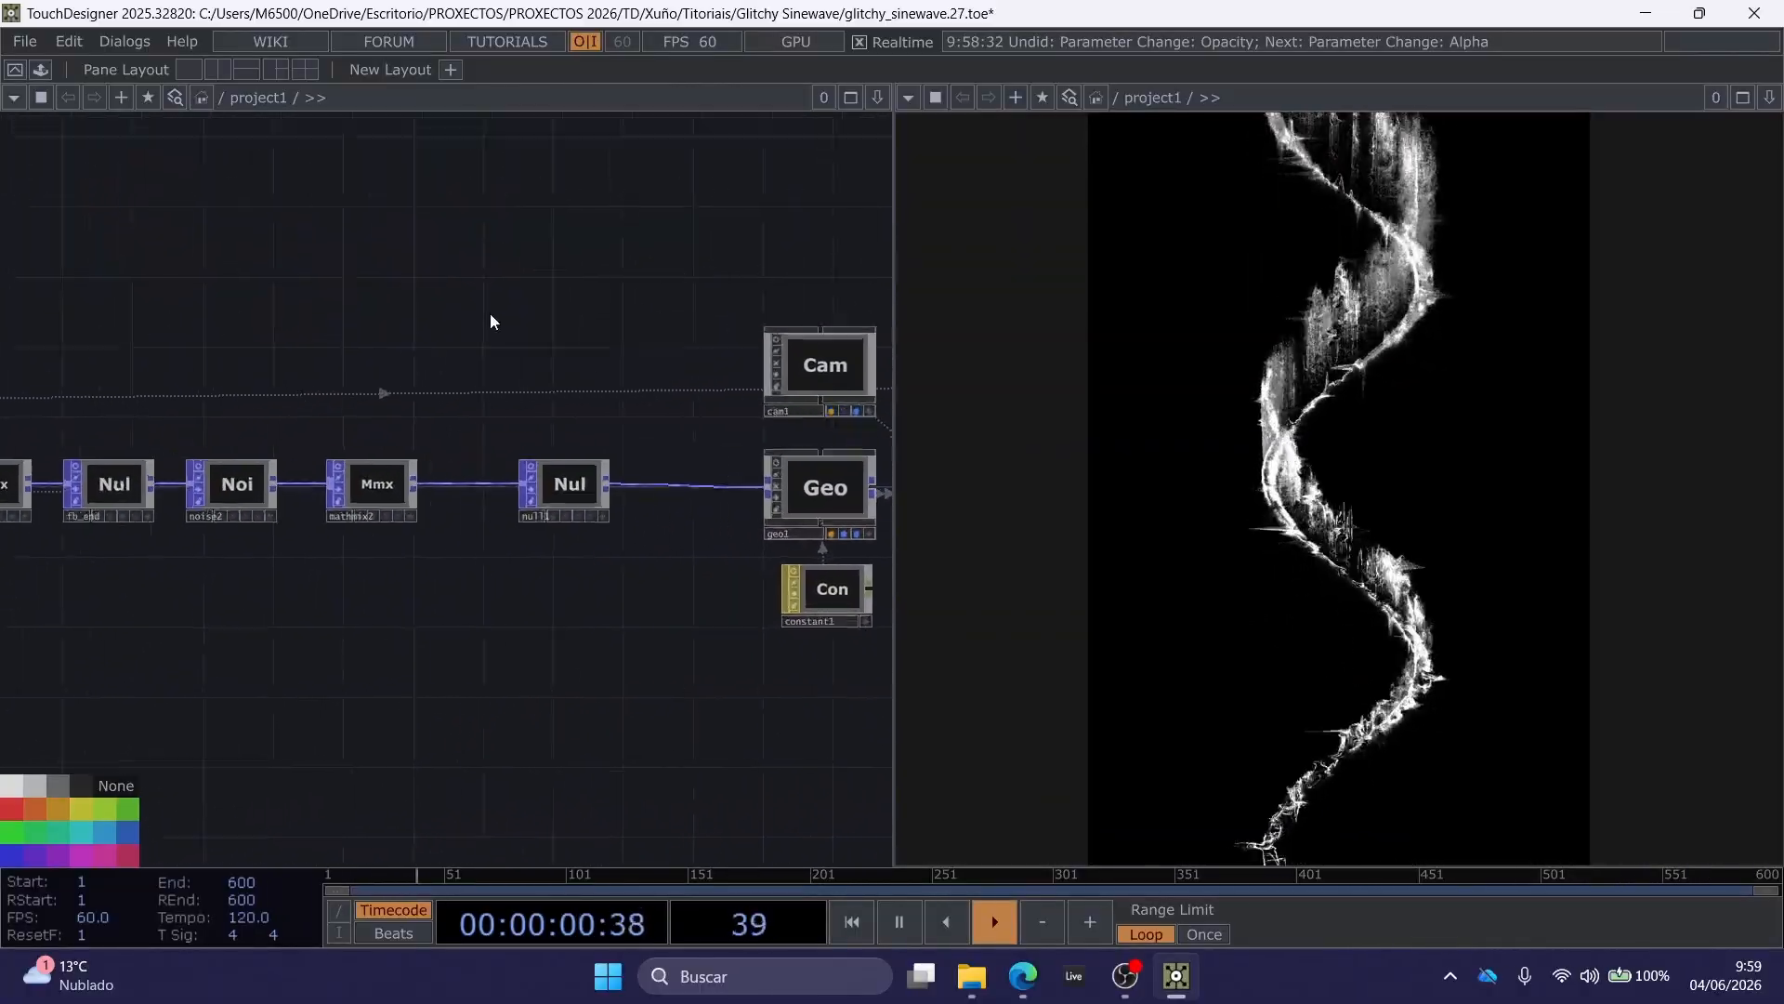
left_click_drag(167, 279, 502, 299)
left_click_drag(356, 295, 446, 307)
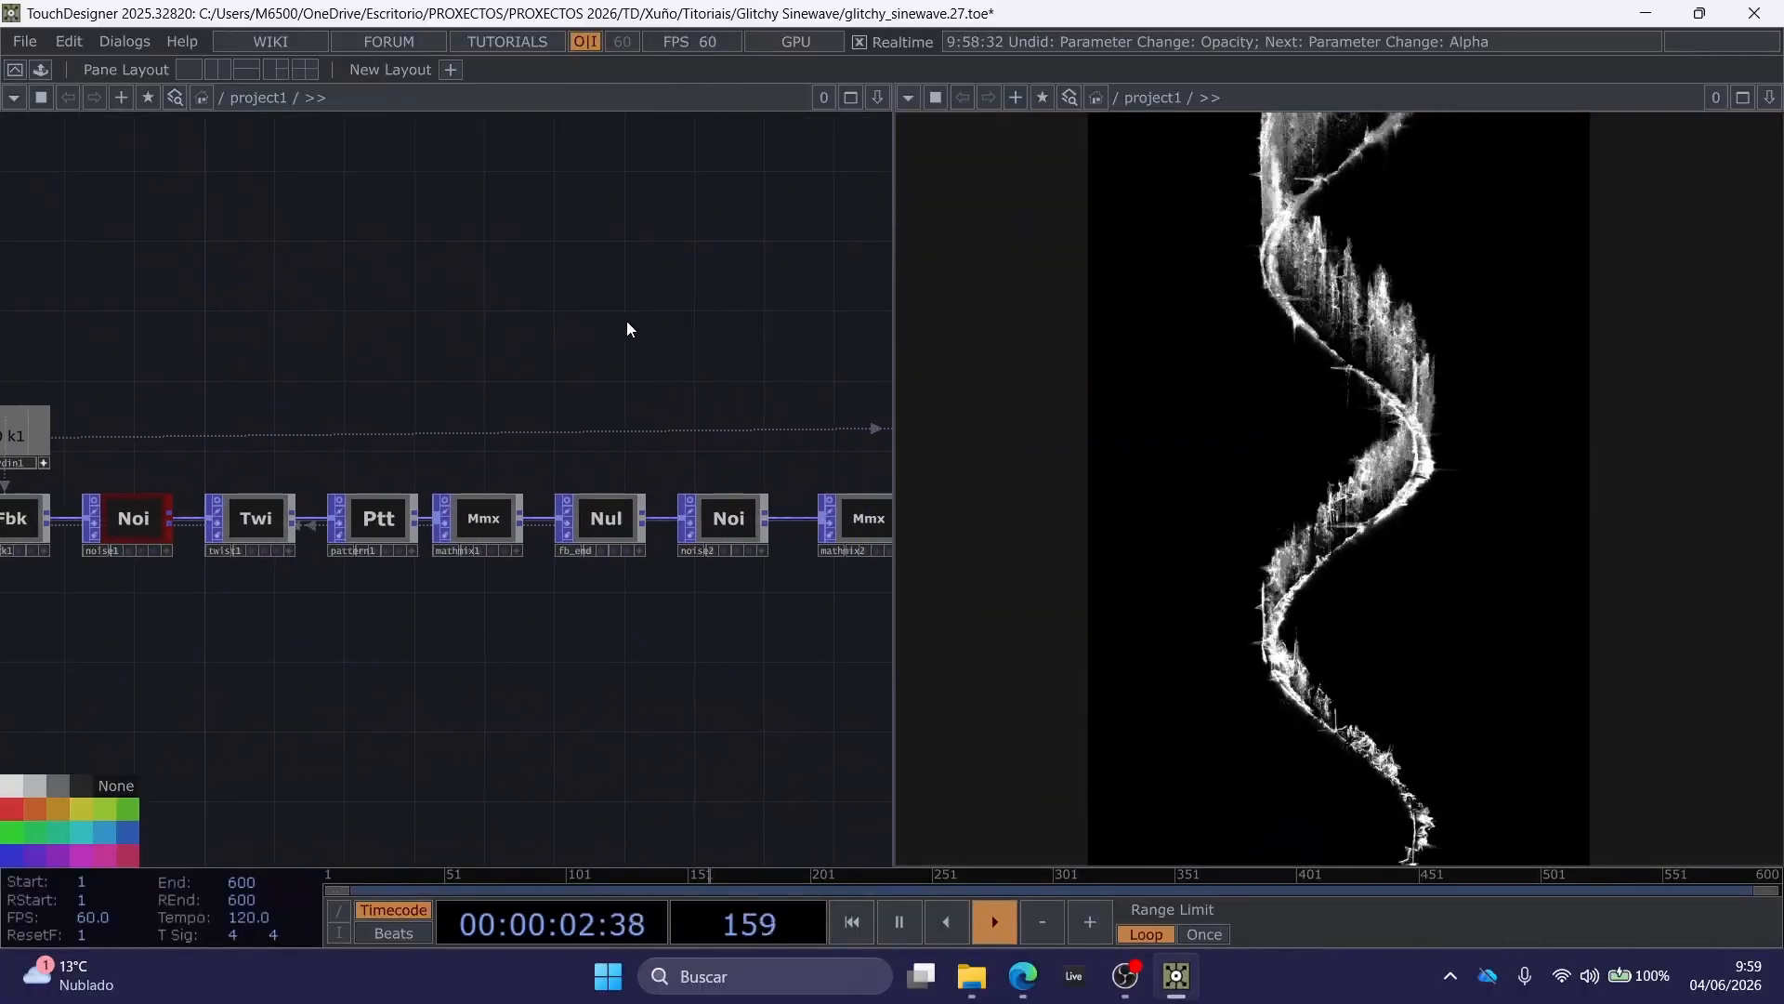
left_click_drag(555, 319, 608, 320)
left_click_drag(441, 334, 543, 342)
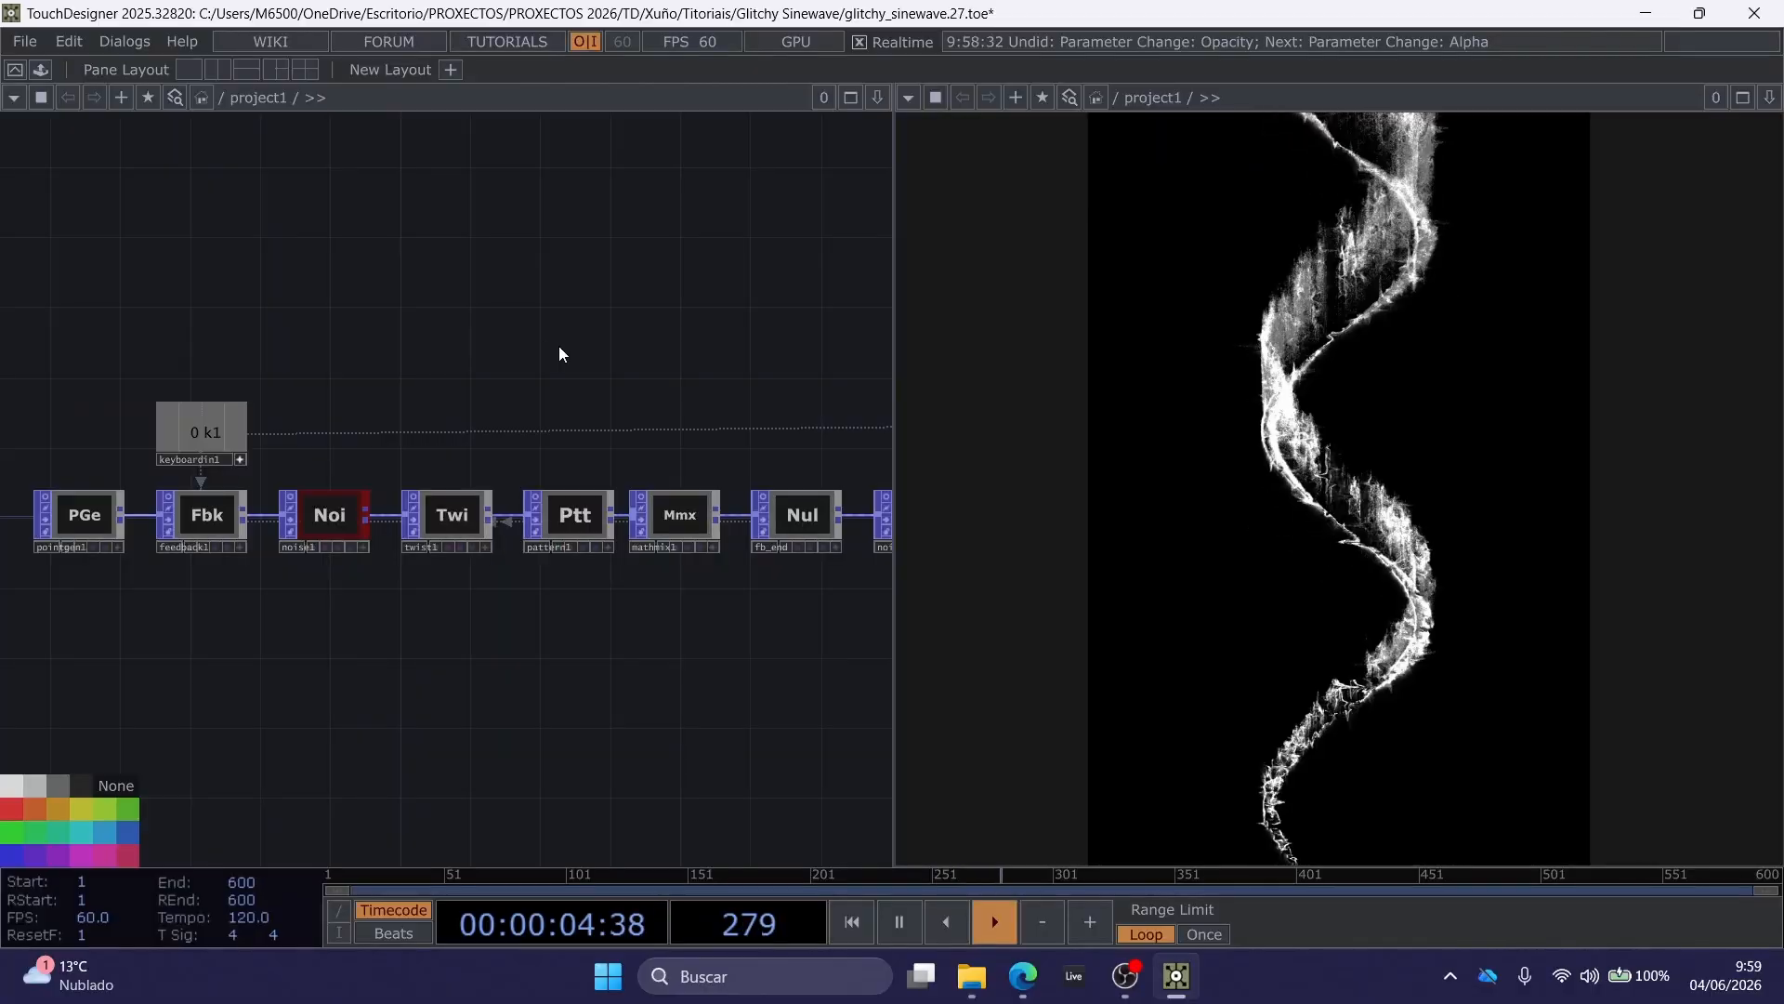
scroll(566, 358, "up", 2)
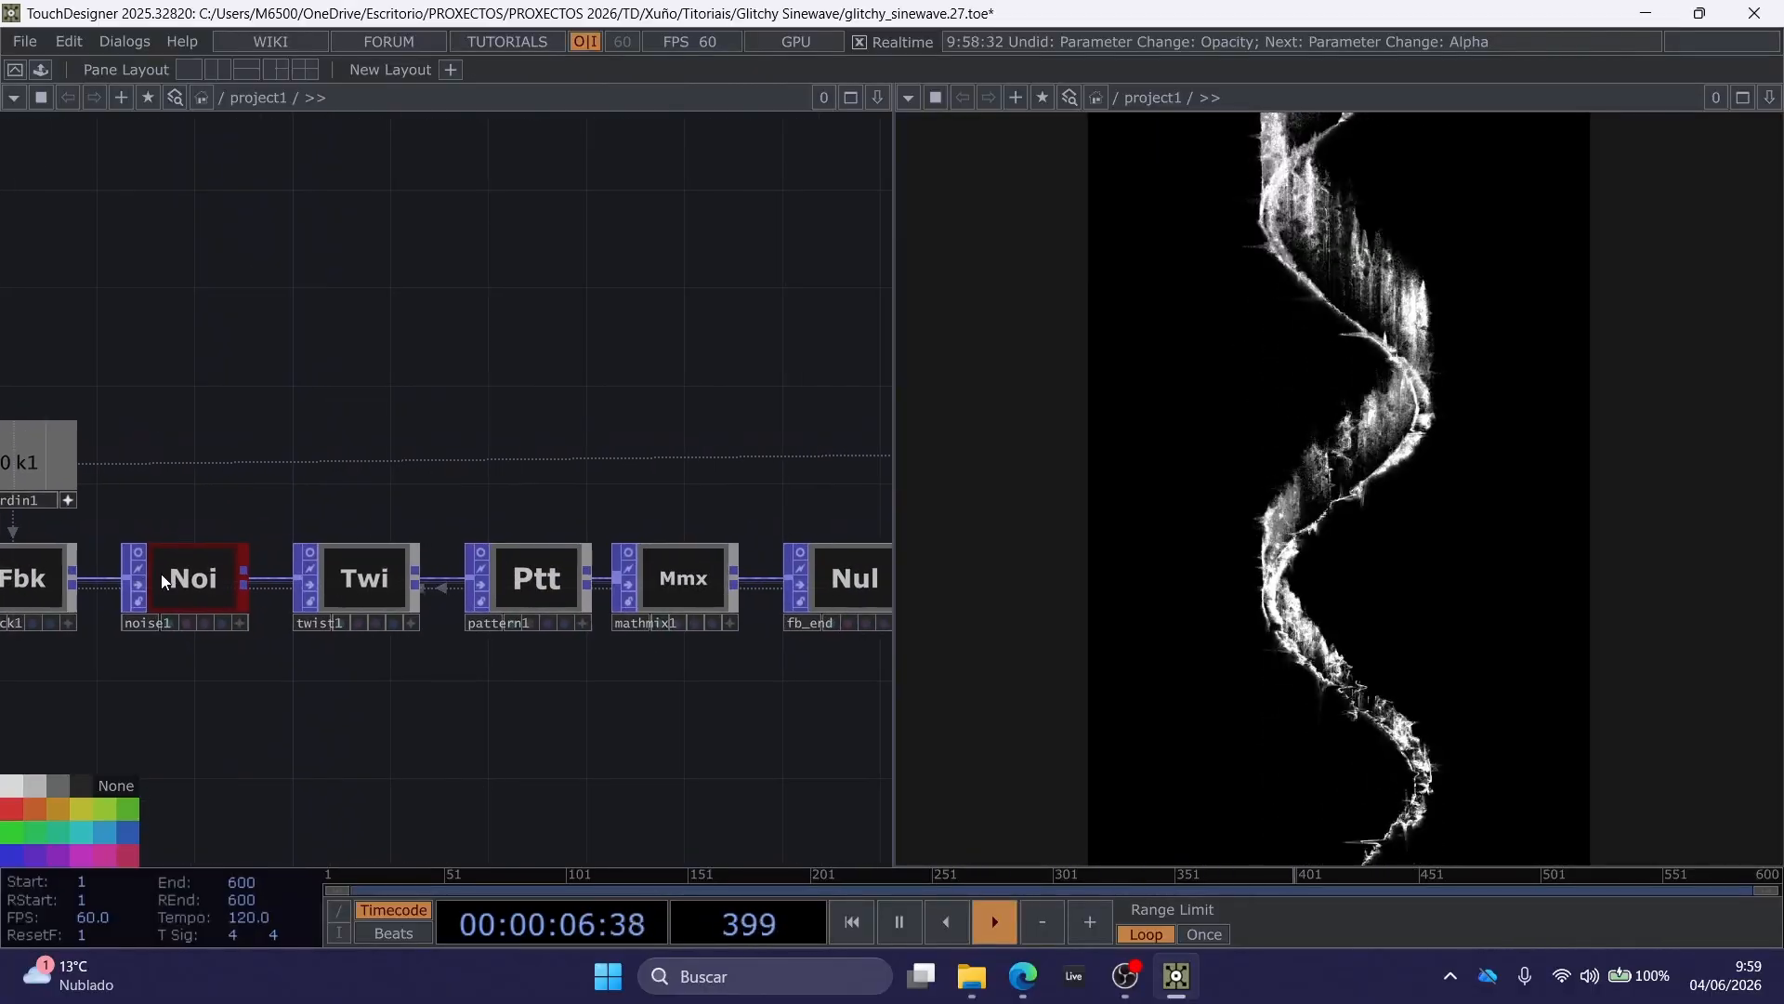
left_click(186, 581)
key("p")
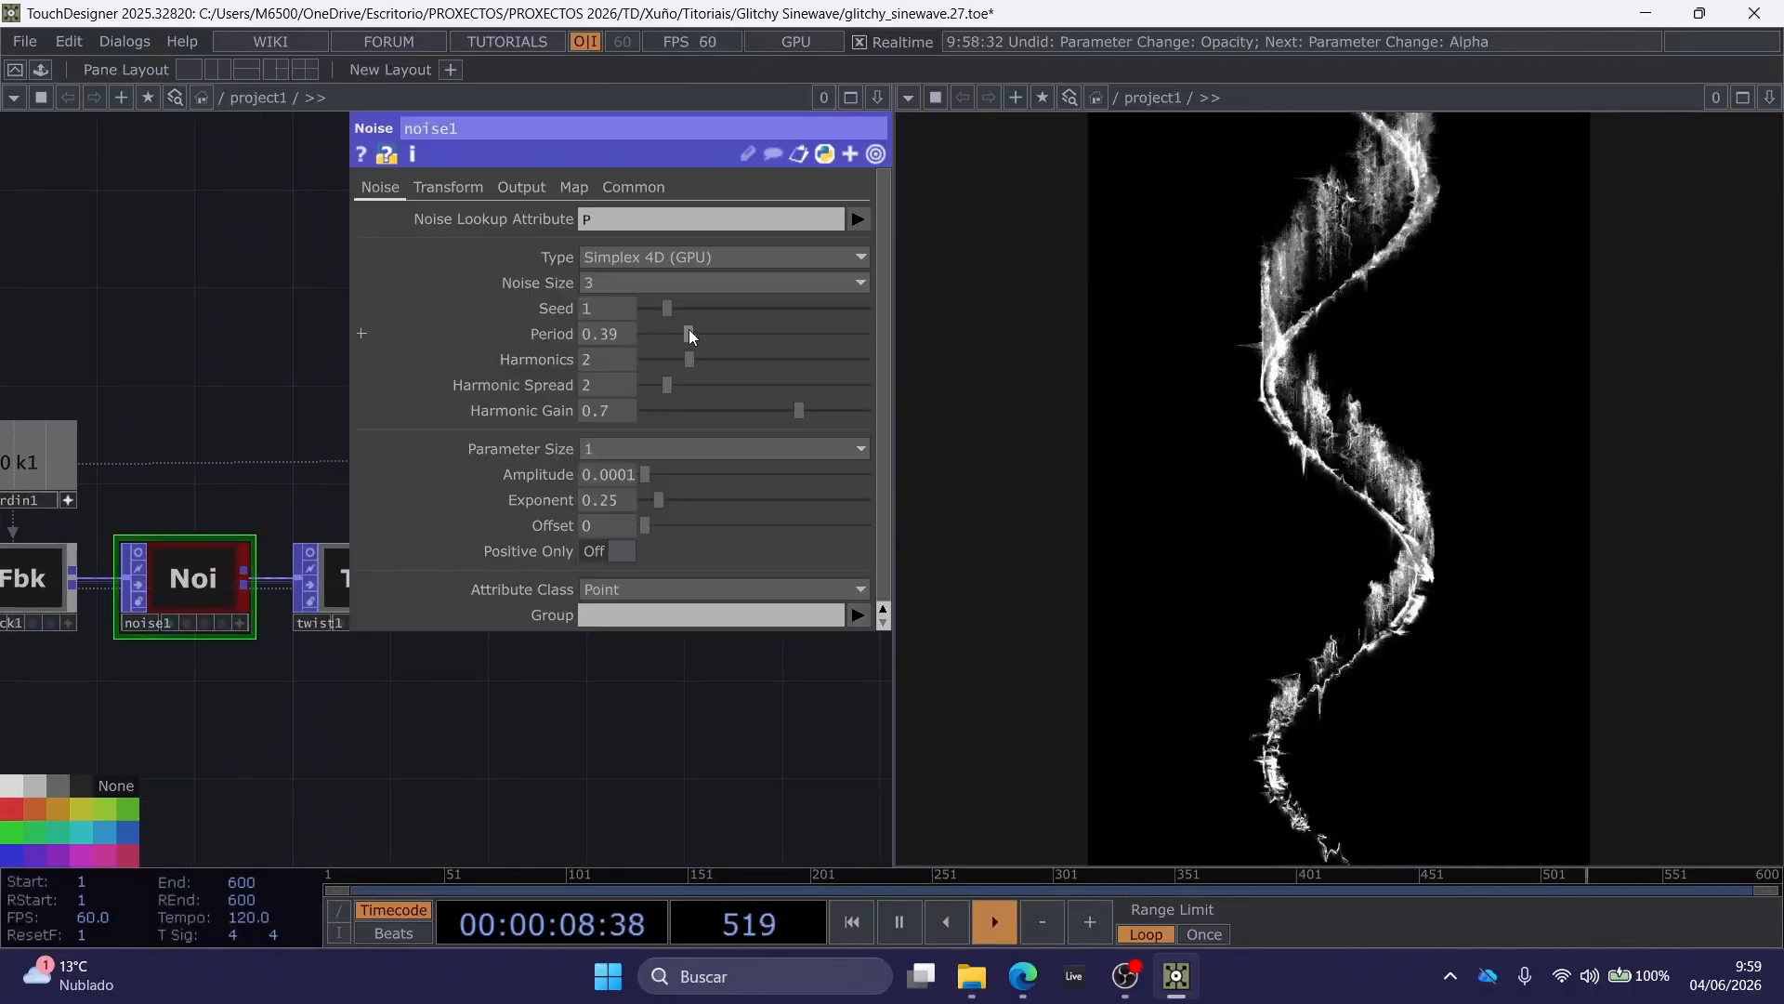
mouse_move(689, 332)
left_mouse_down()
mouse_move(770, 334)
mouse_move(662, 343)
left_mouse_up()
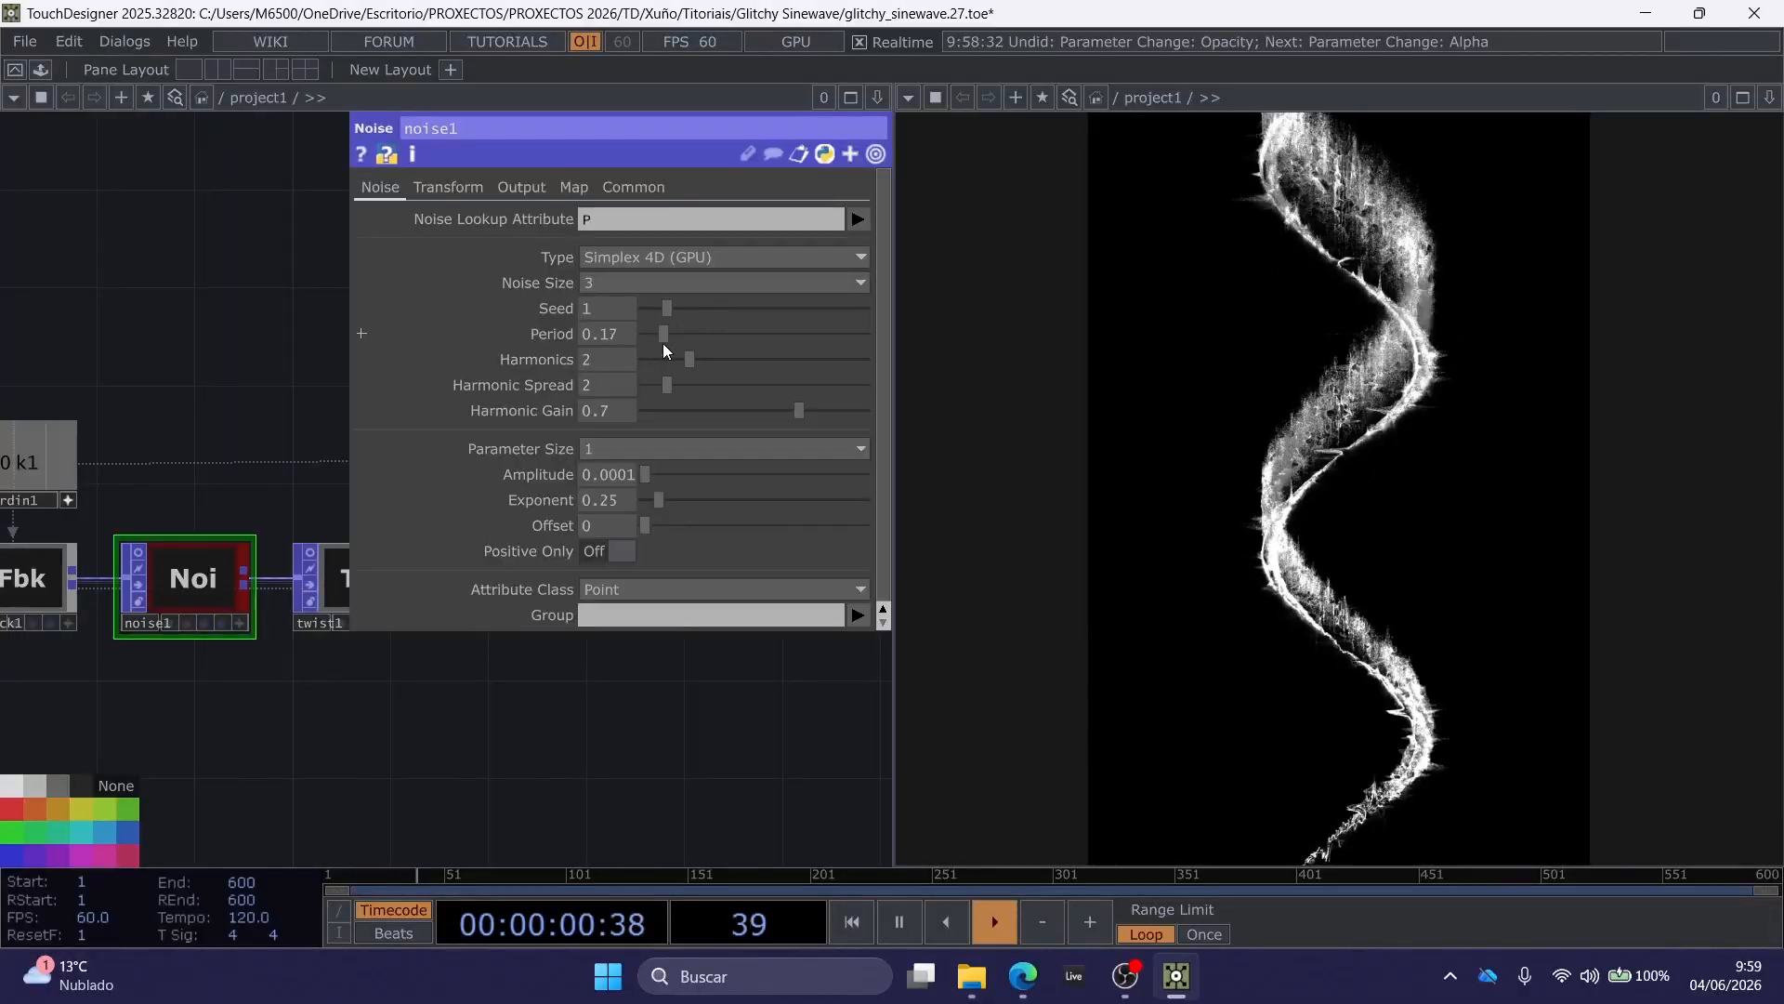
key("ctrl+z")
Set the noise1 Exponent to 0.21 and Amplitude to 0.032, and undo a trial Period change.
mouse_move(656, 495)
left_mouse_down()
mouse_move(695, 494)
mouse_move(662, 496)
mouse_move(660, 476)
left_mouse_up()
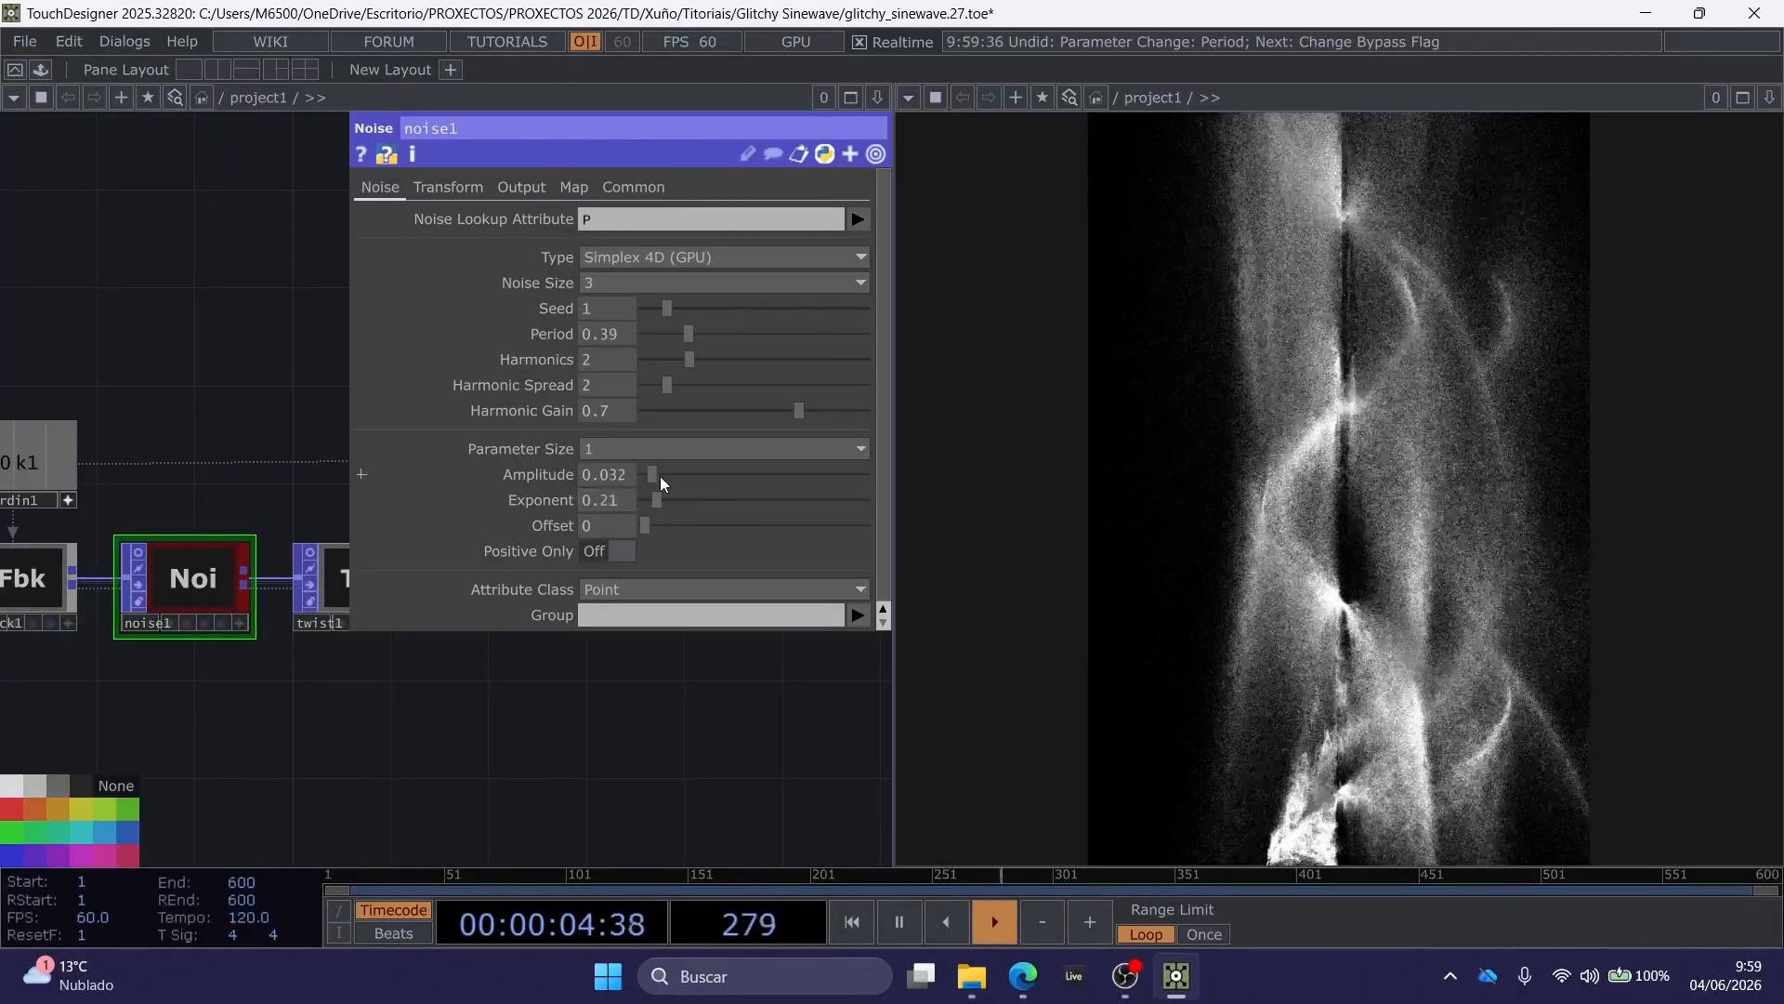
left_click_drag(689, 334, 727, 344)
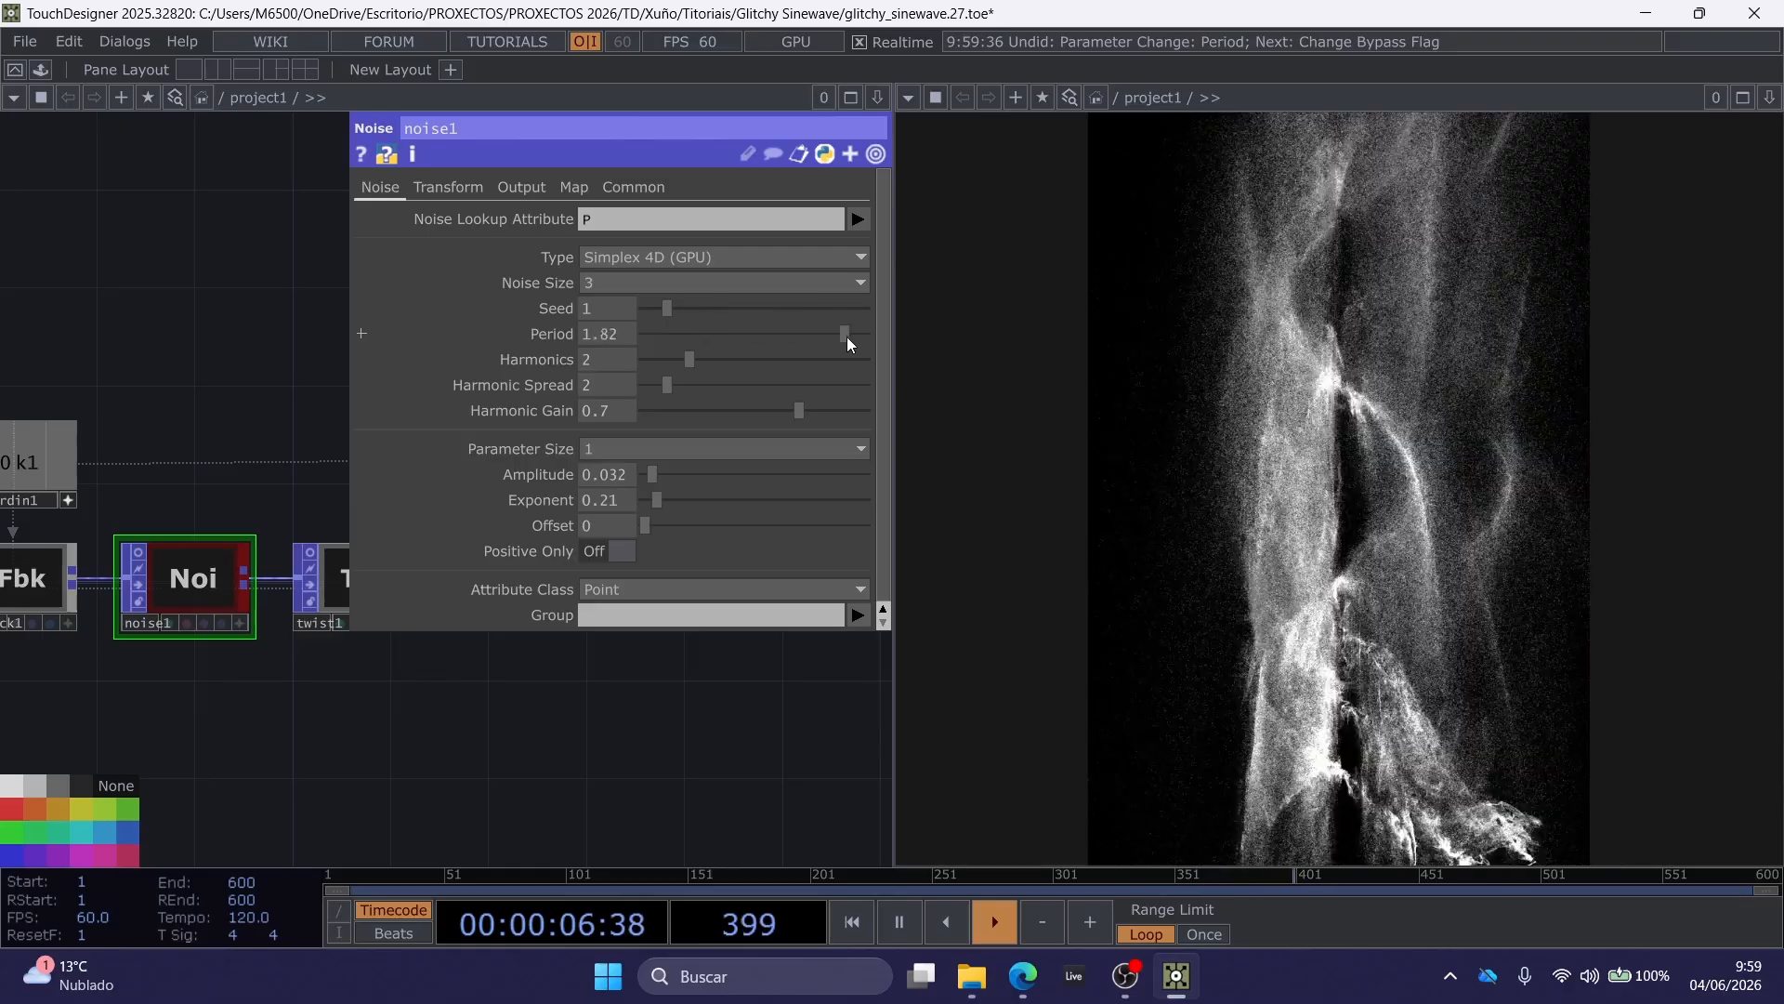
key("ctrl+z")
Raise the Exponent of noise1 to 0.51.
mouse_move(657, 499)
left_mouse_down()
mouse_move(729, 487)
mouse_move(673, 491)
left_mouse_up()
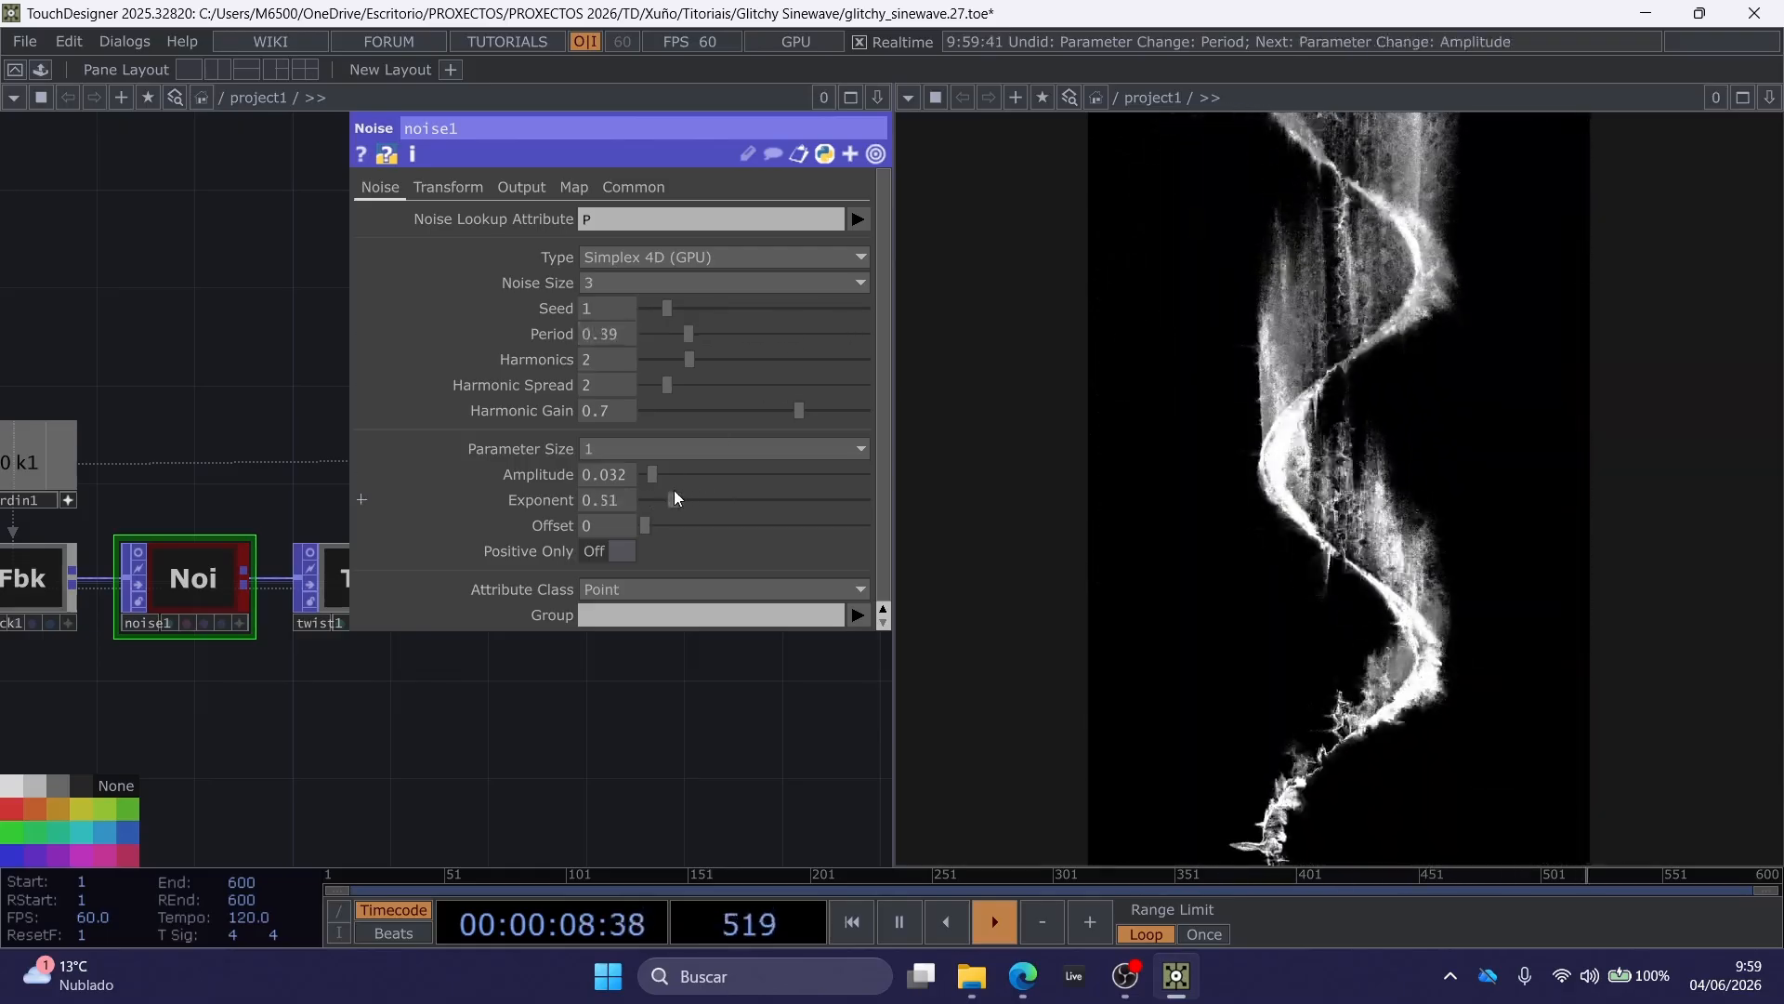
left_click_drag(236, 401, 154, 383)
key("p")
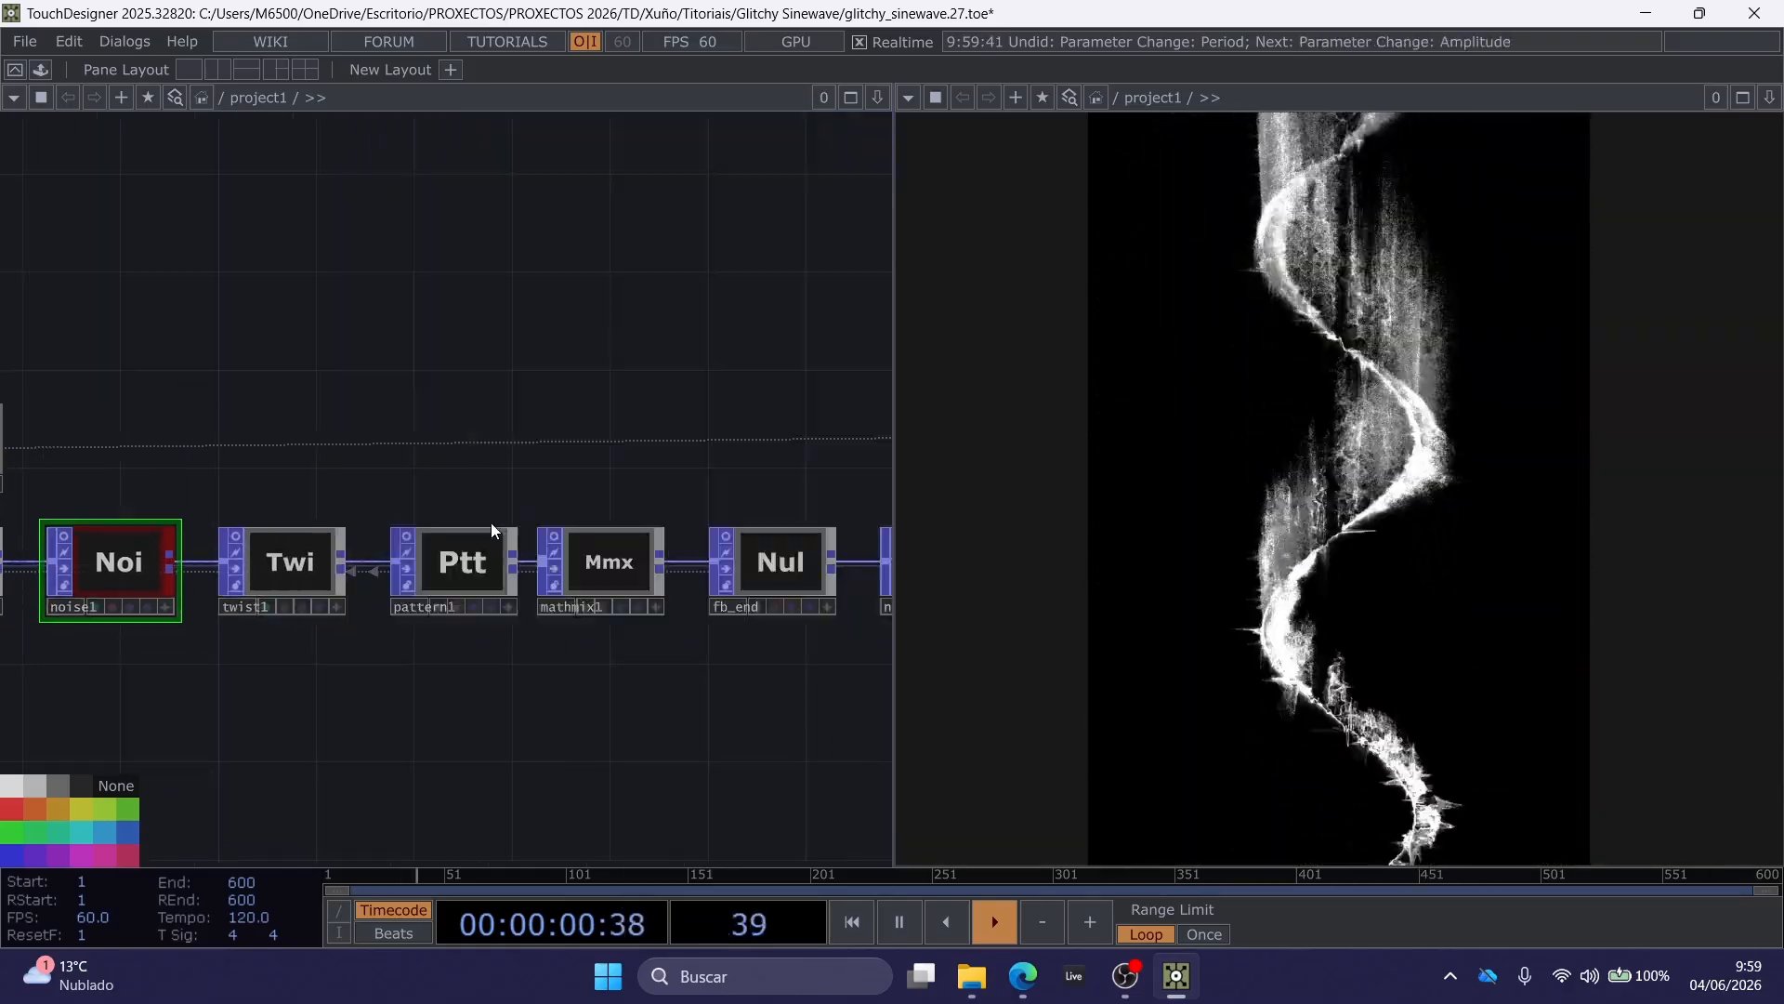
left_click(470, 573)
left_click(606, 564)
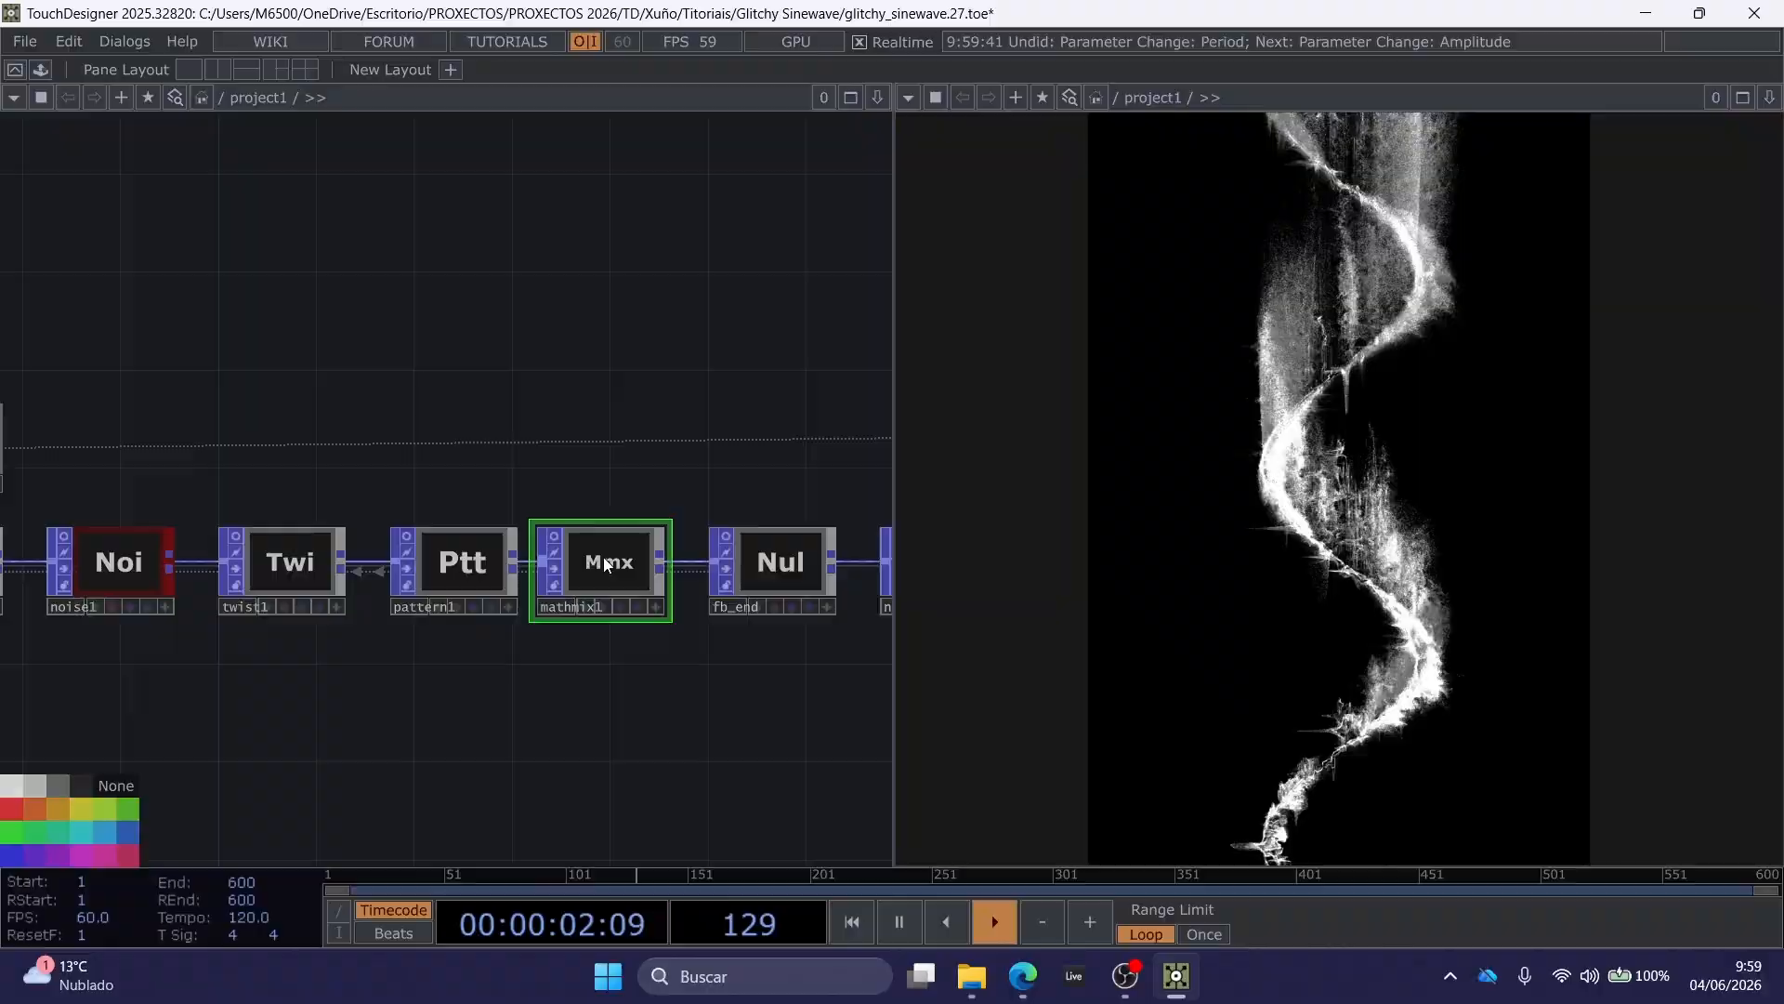
left_click(461, 564)
key("p")
key("p")
Undo the last Exponent and Amplitude changes on noise1.
left_click(119, 530)
key("p")
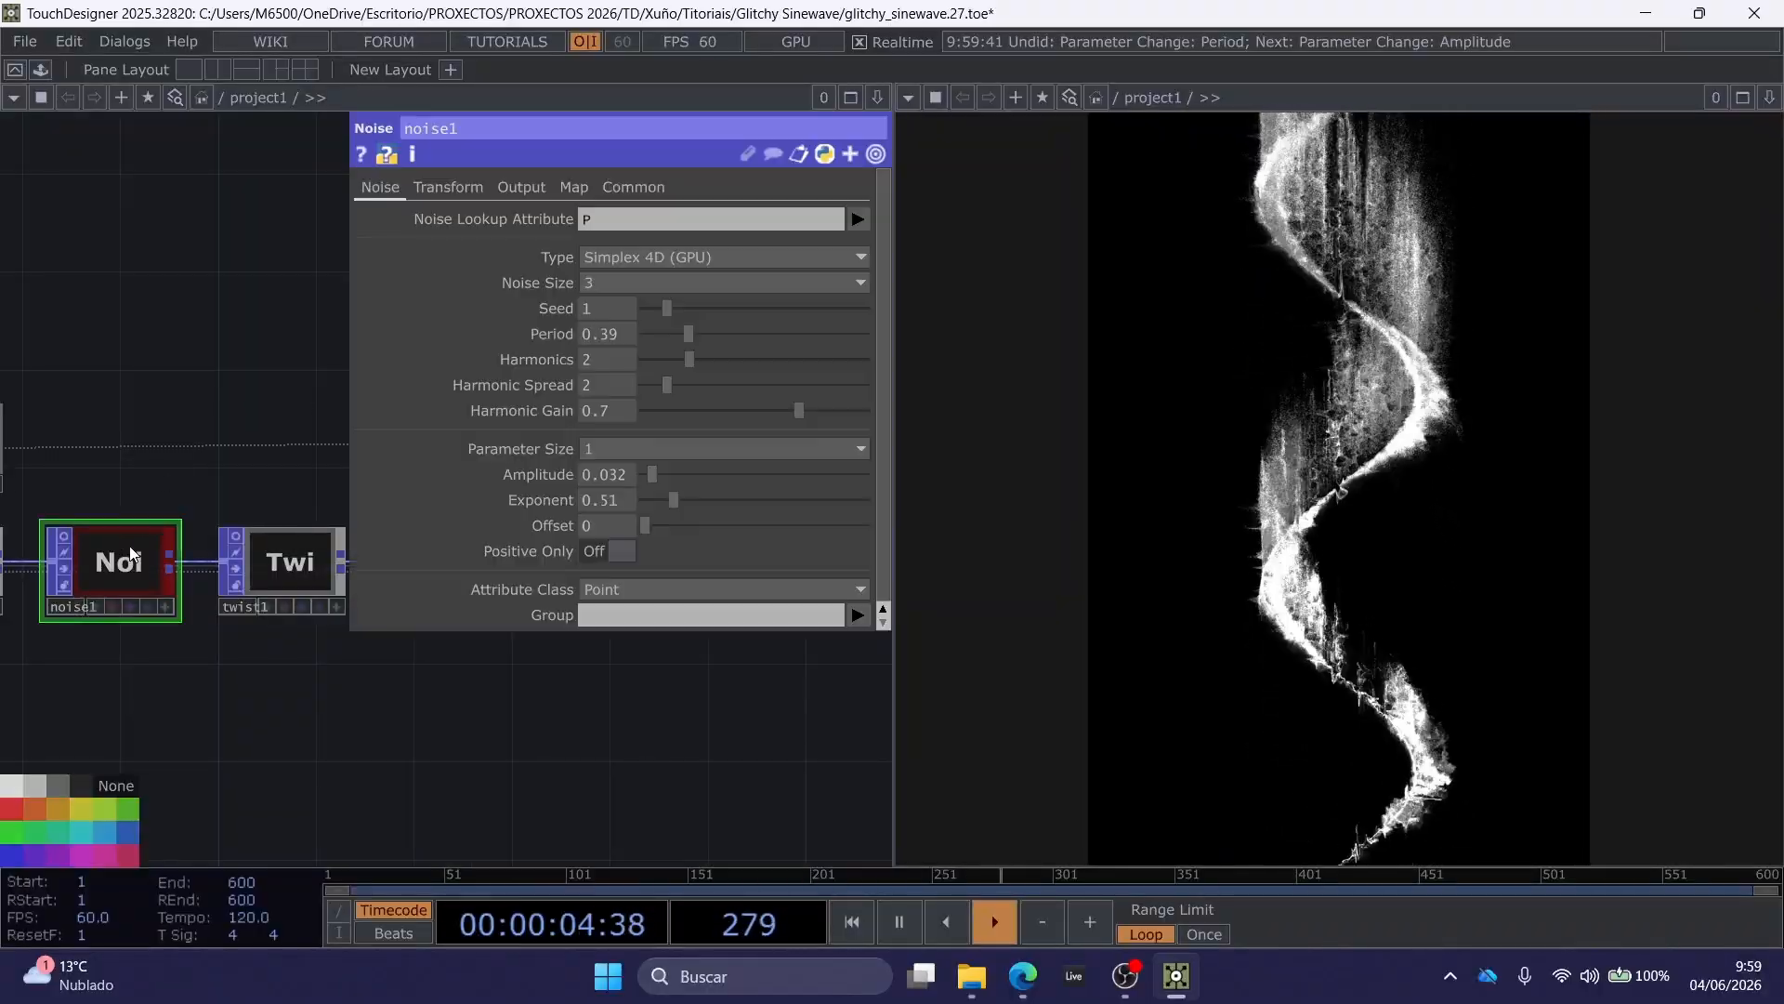
key("ctrl+z")
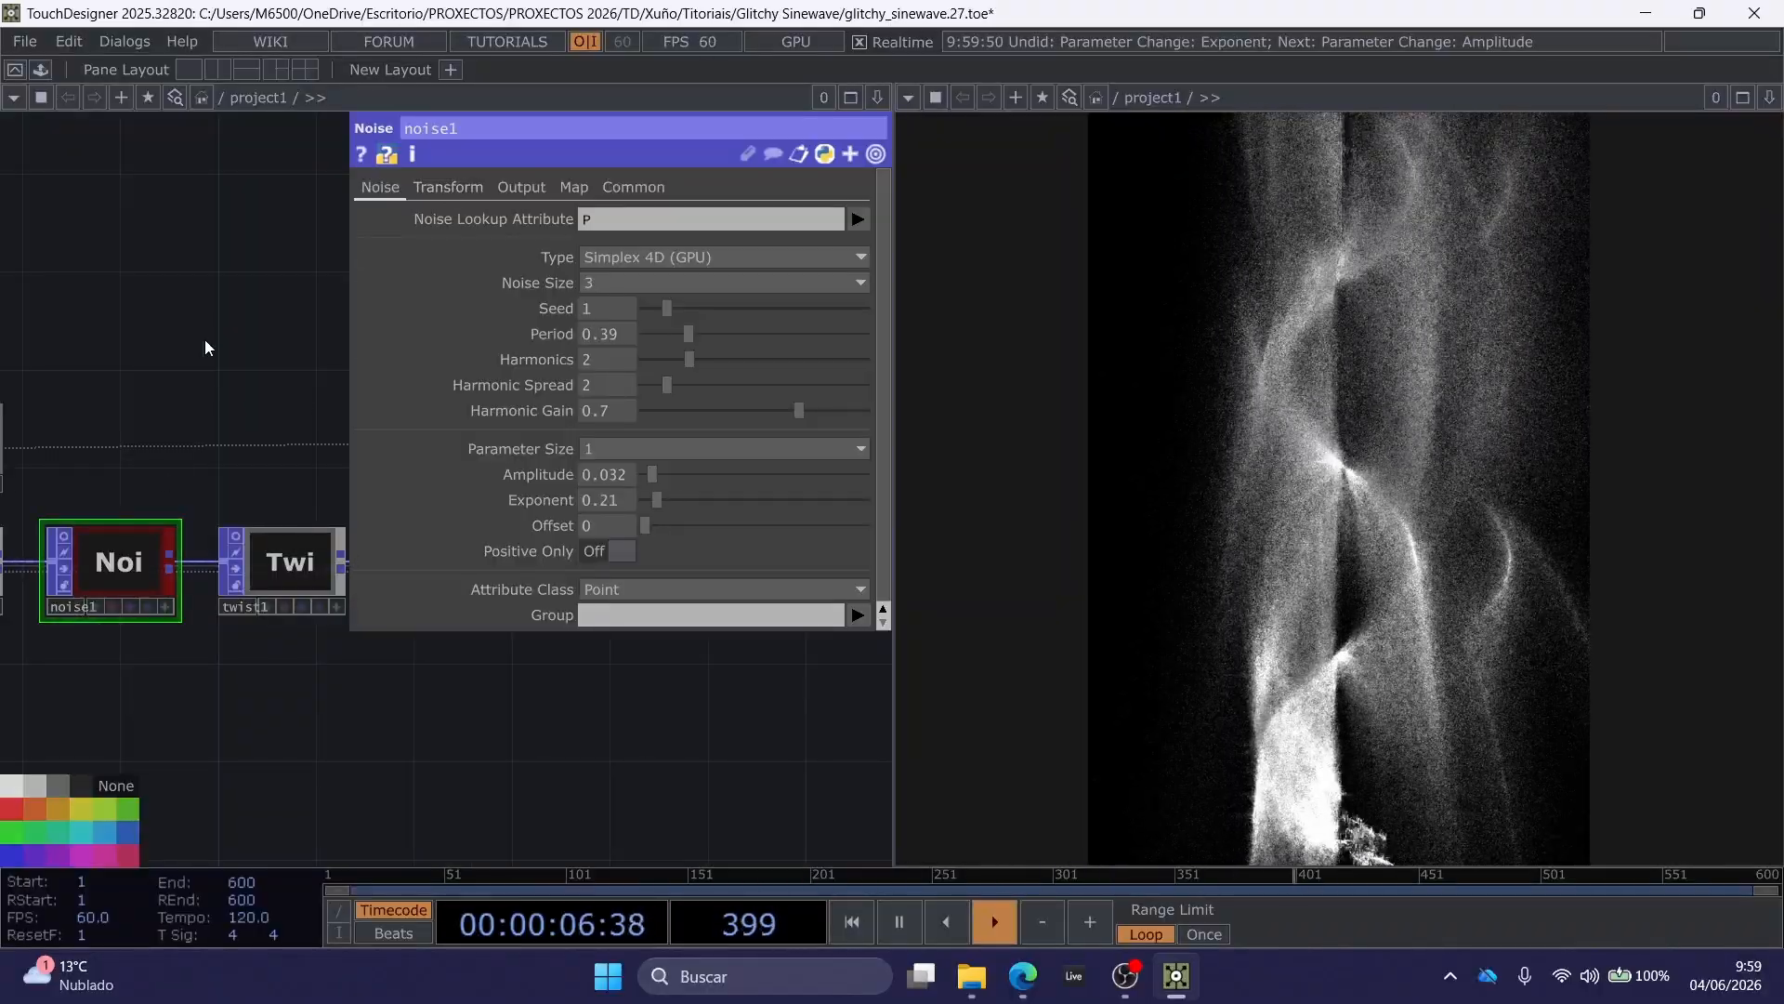
Animate the Translate 4D of noise1 with the expression absTime.seconds * 0.1.
left_click(450, 186)
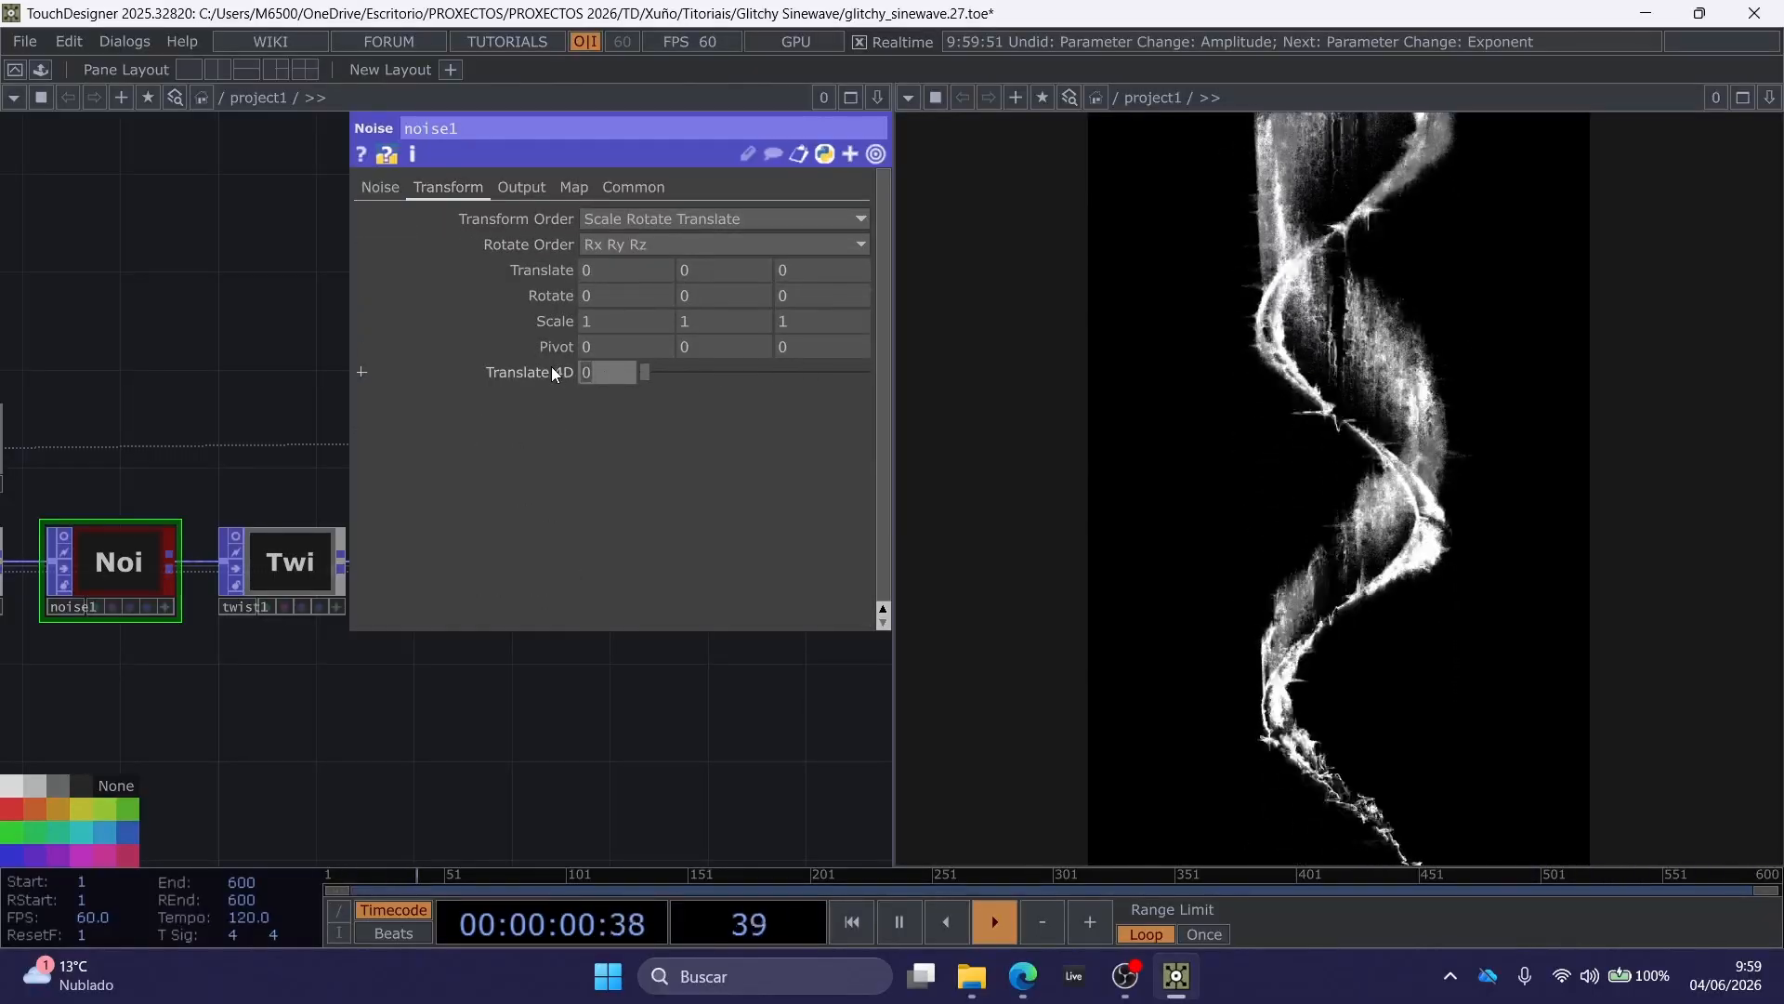
type("absTime.seco")
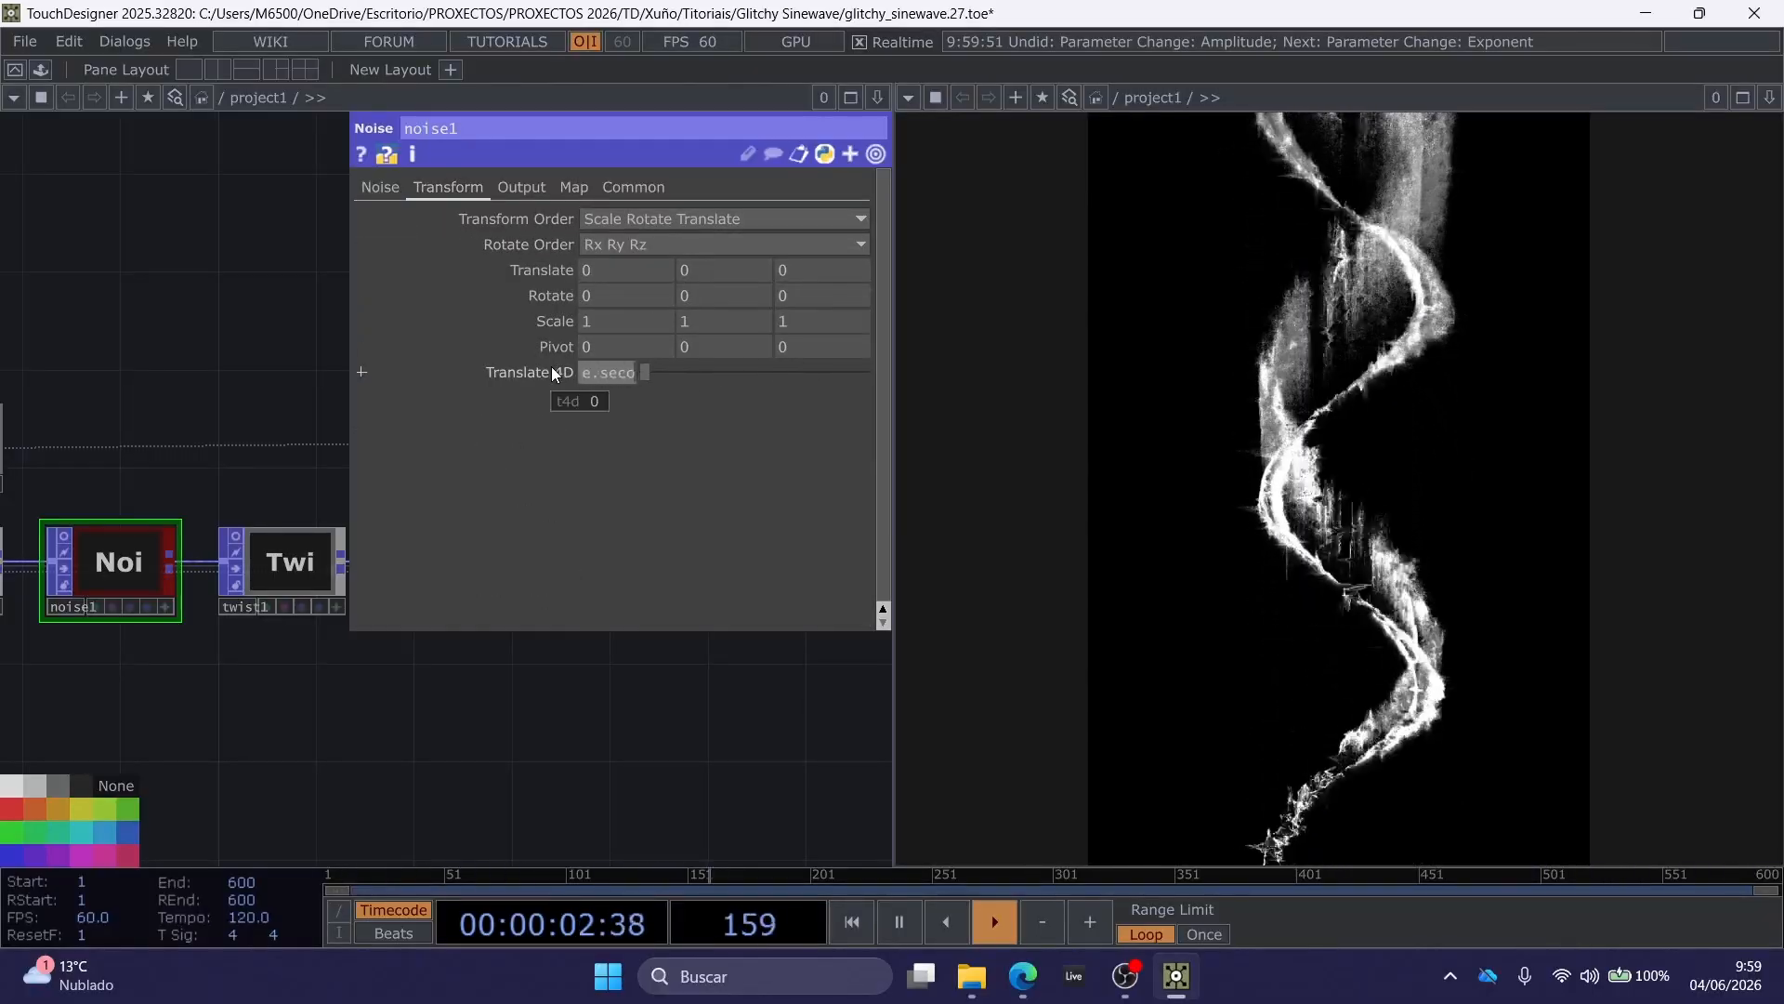
type("nds *")
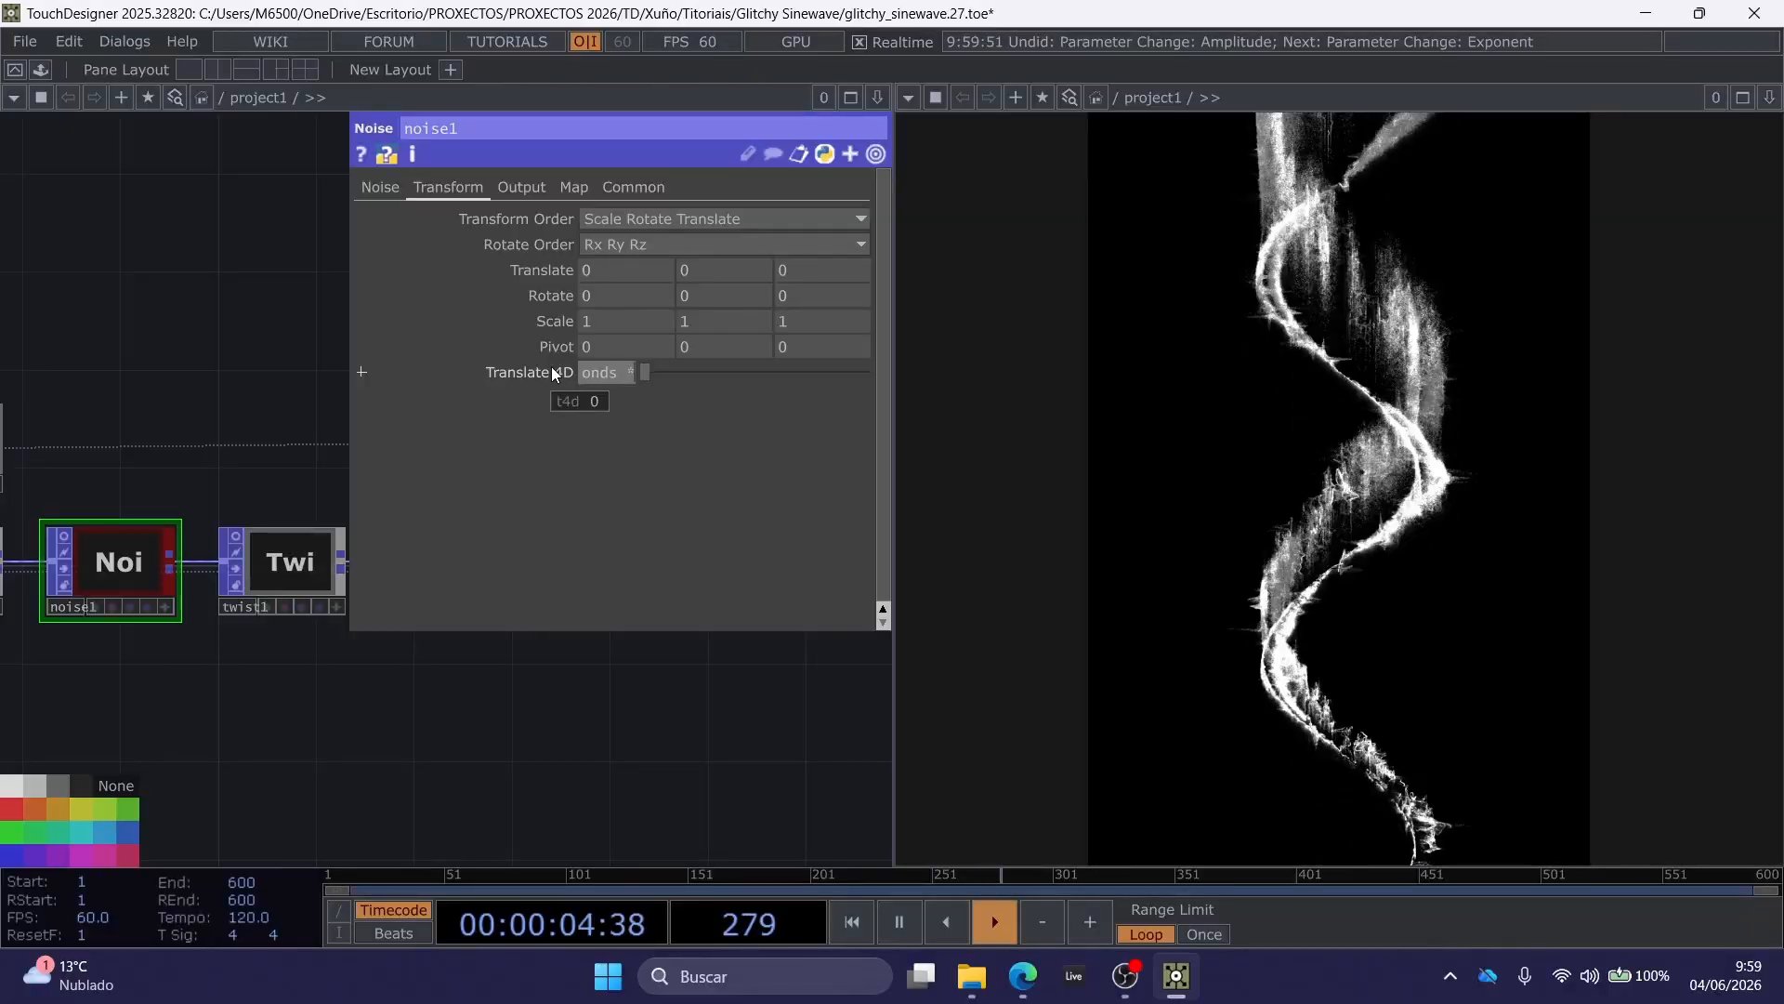
type(" 0.1")
key("Return")
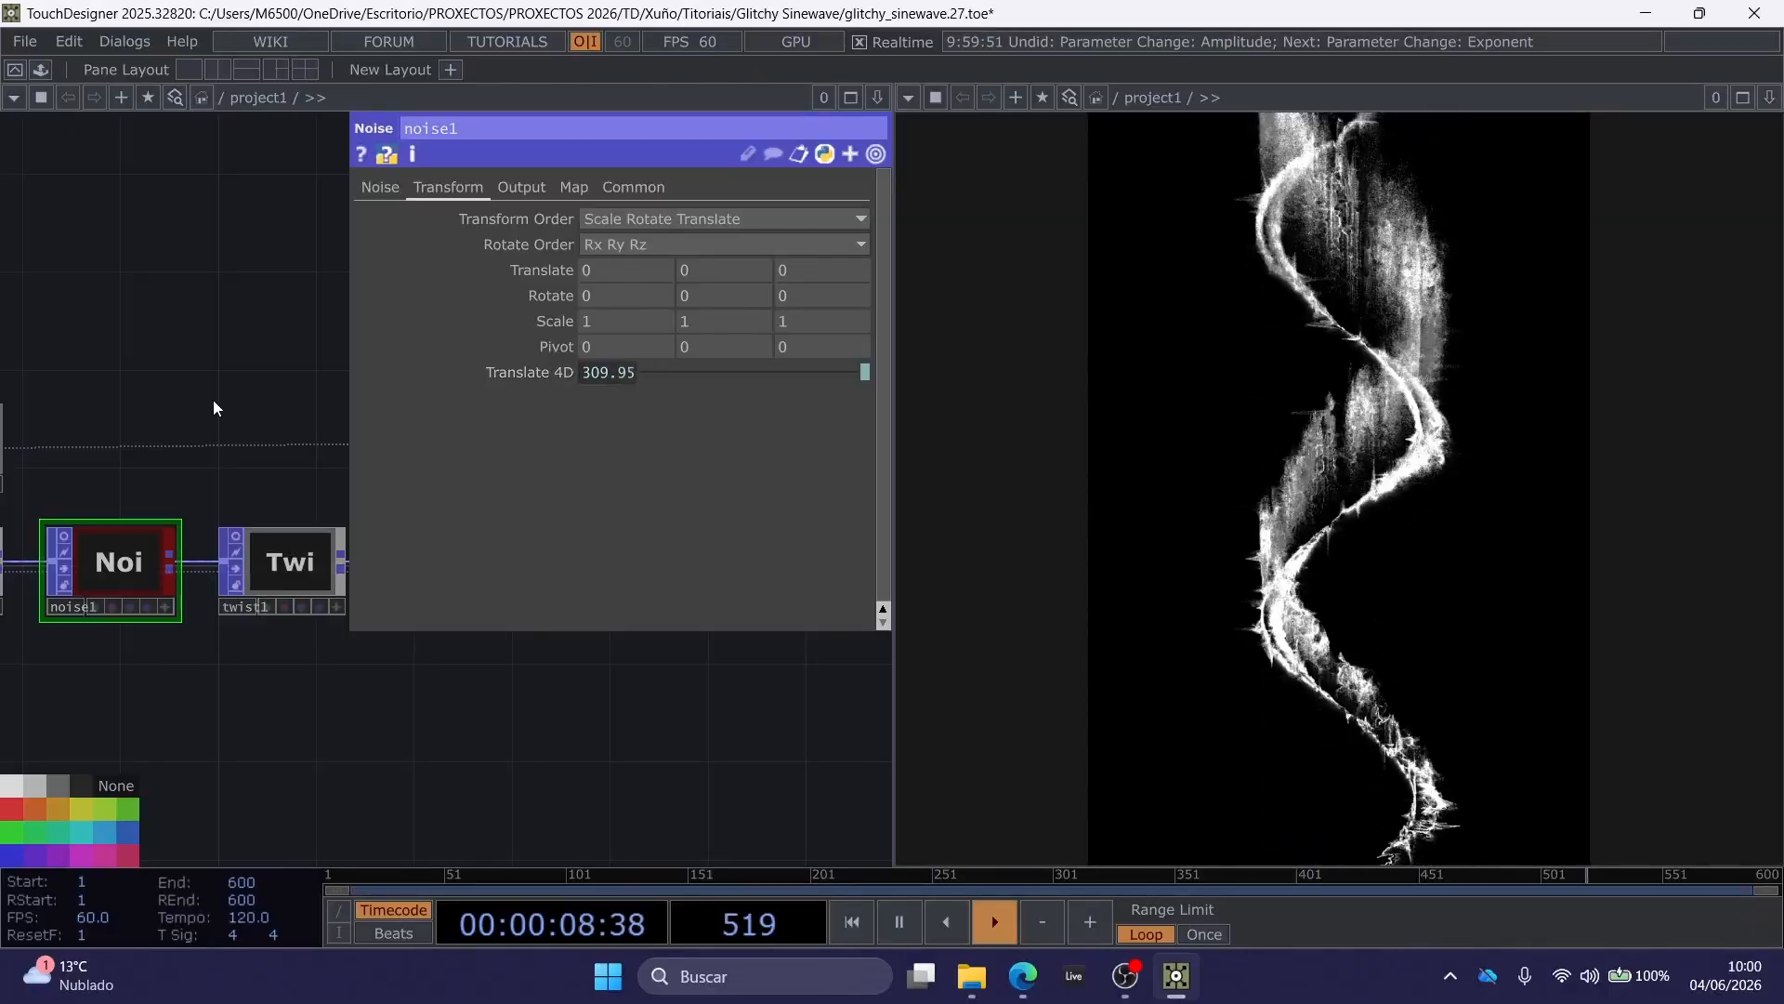
key("p")
Try sin(A) and exp2(A) as the operation of the first combine in mathmix1, undoing each.
left_click_drag(652, 404, 507, 411)
left_click(466, 552)
key("p")
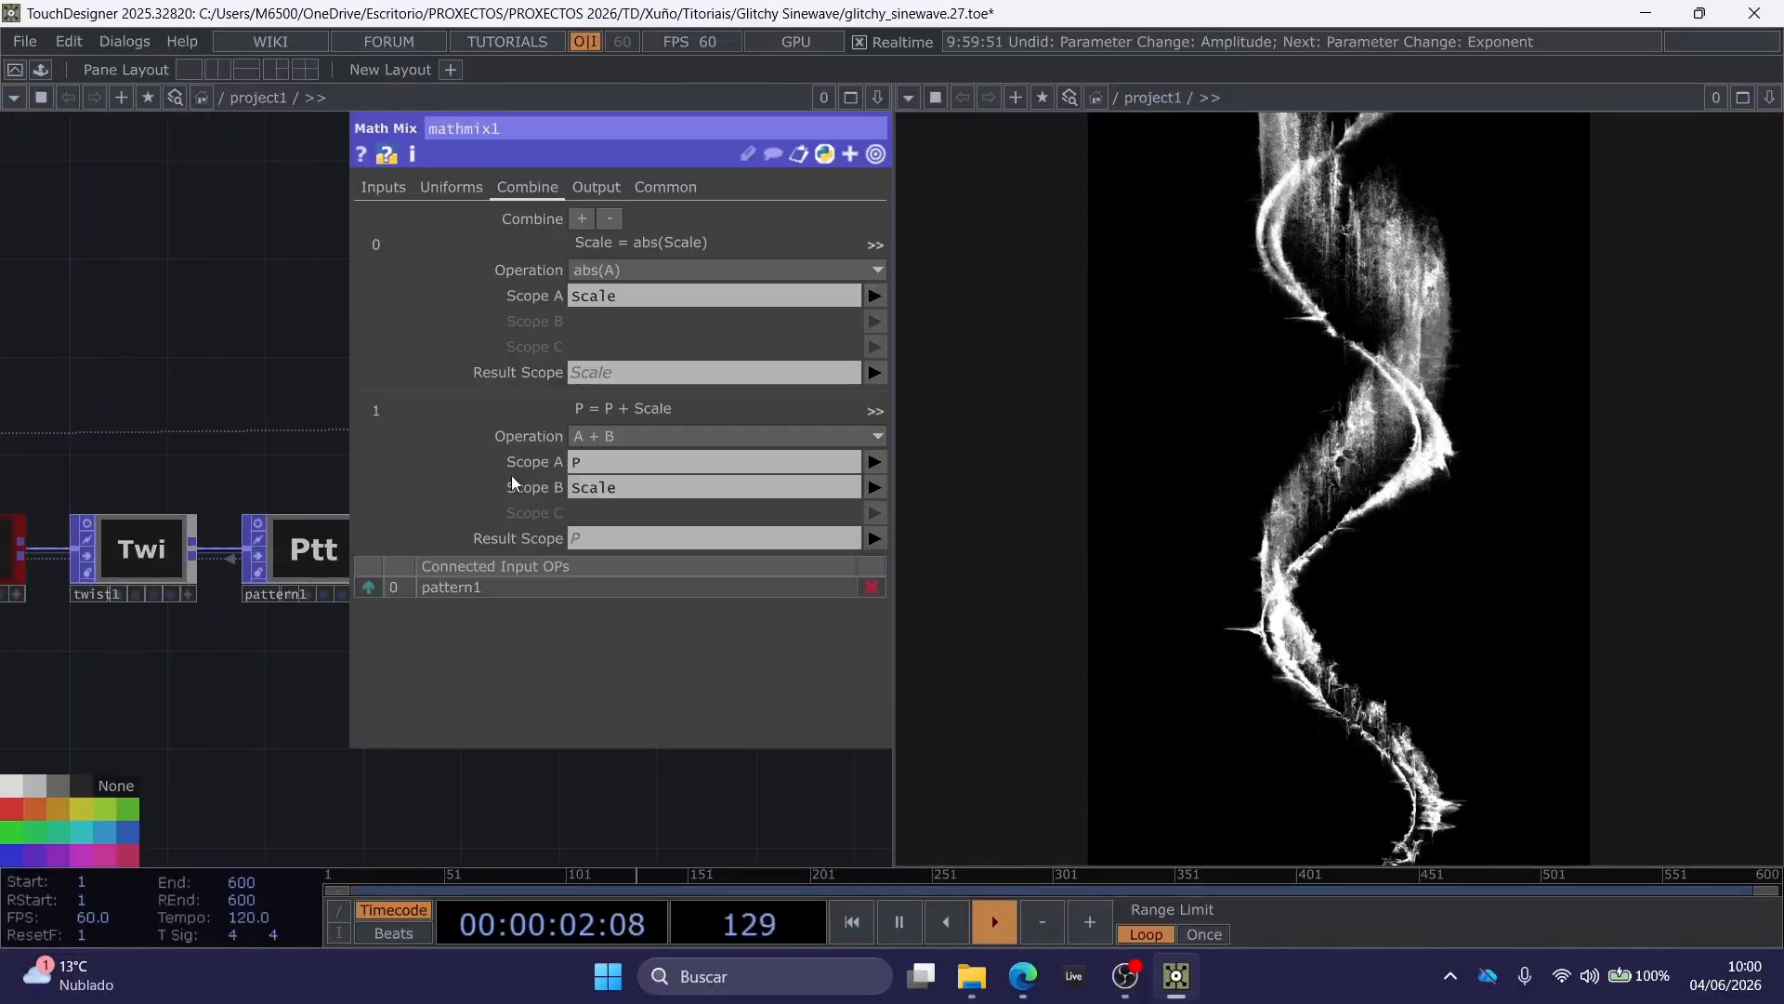
left_click(637, 271)
left_click(716, 293)
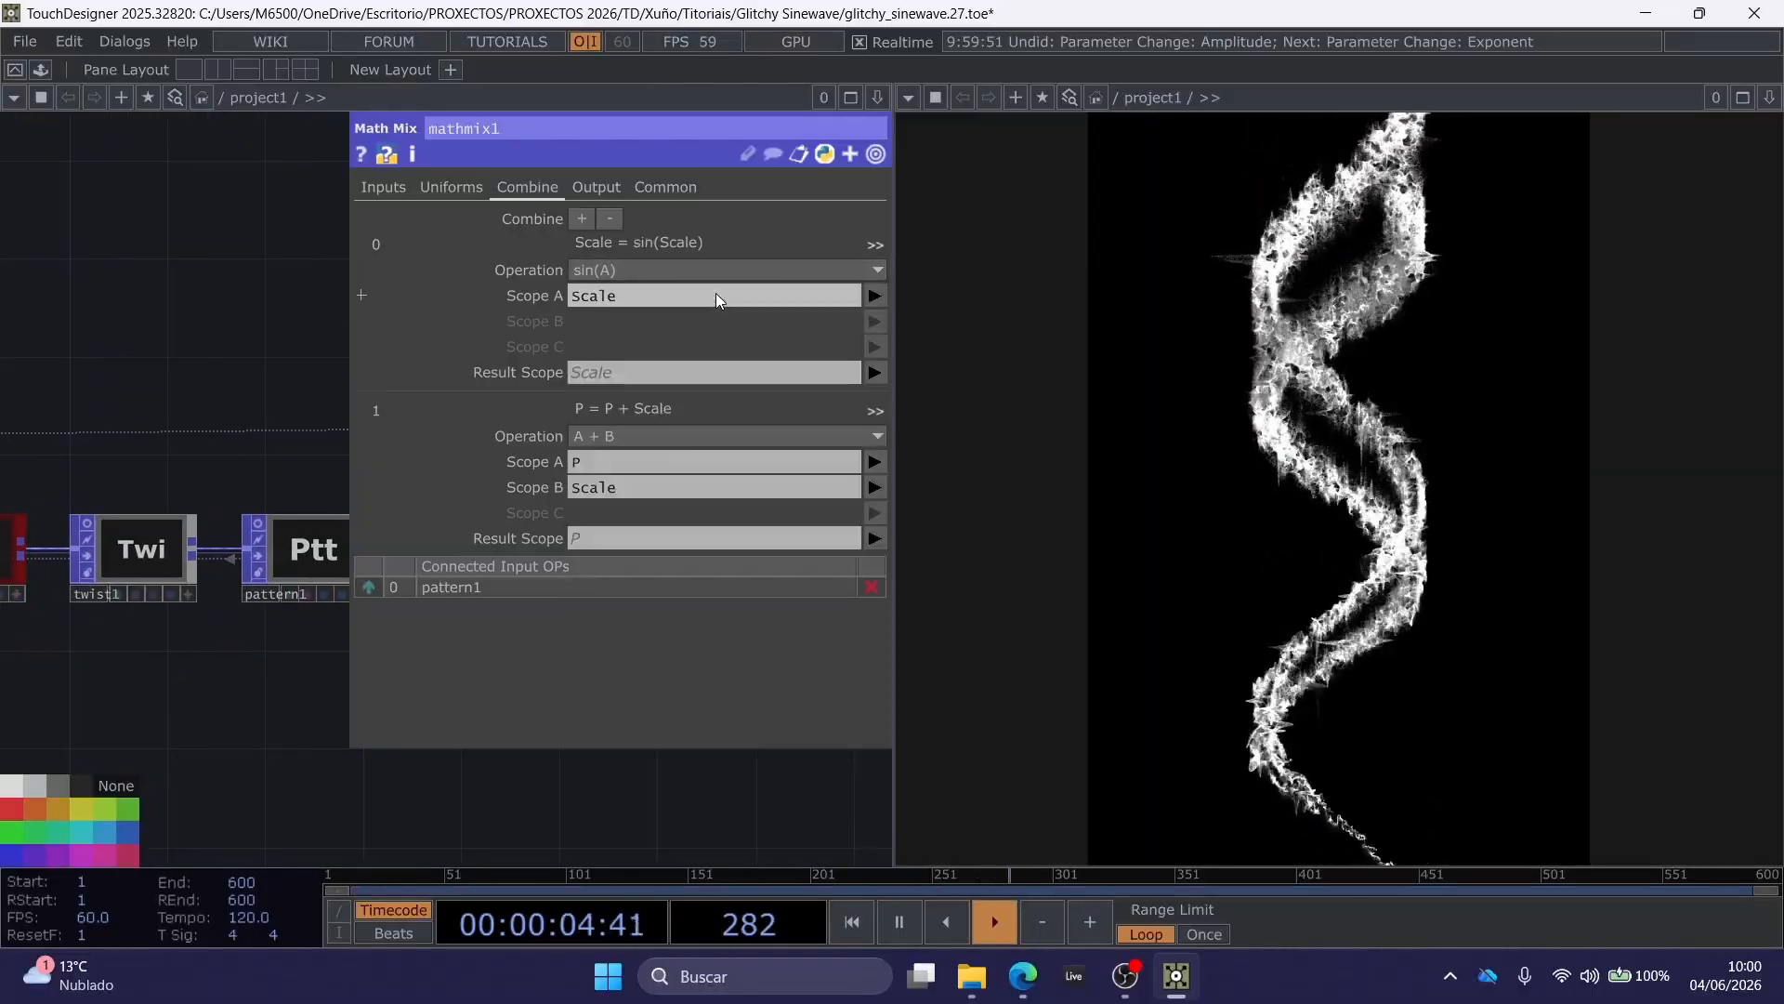
key("ctrl+z")
left_click(593, 266)
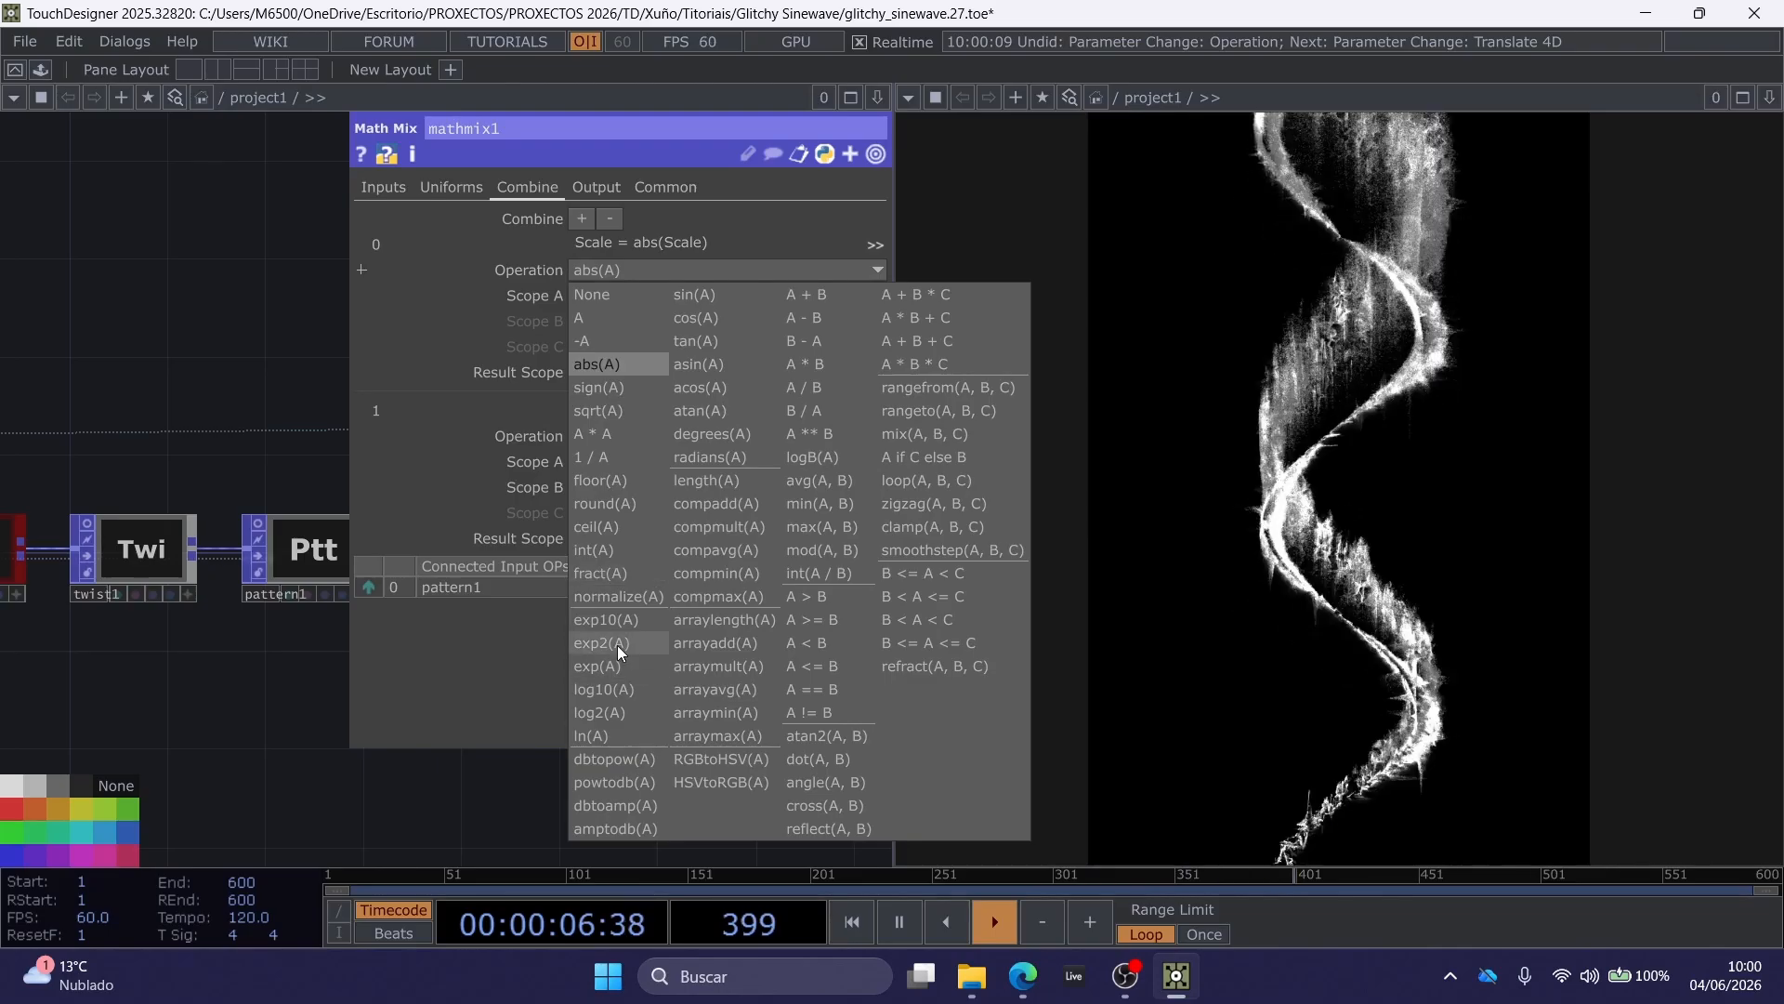
left_click(617, 645)
key("ctrl+z")
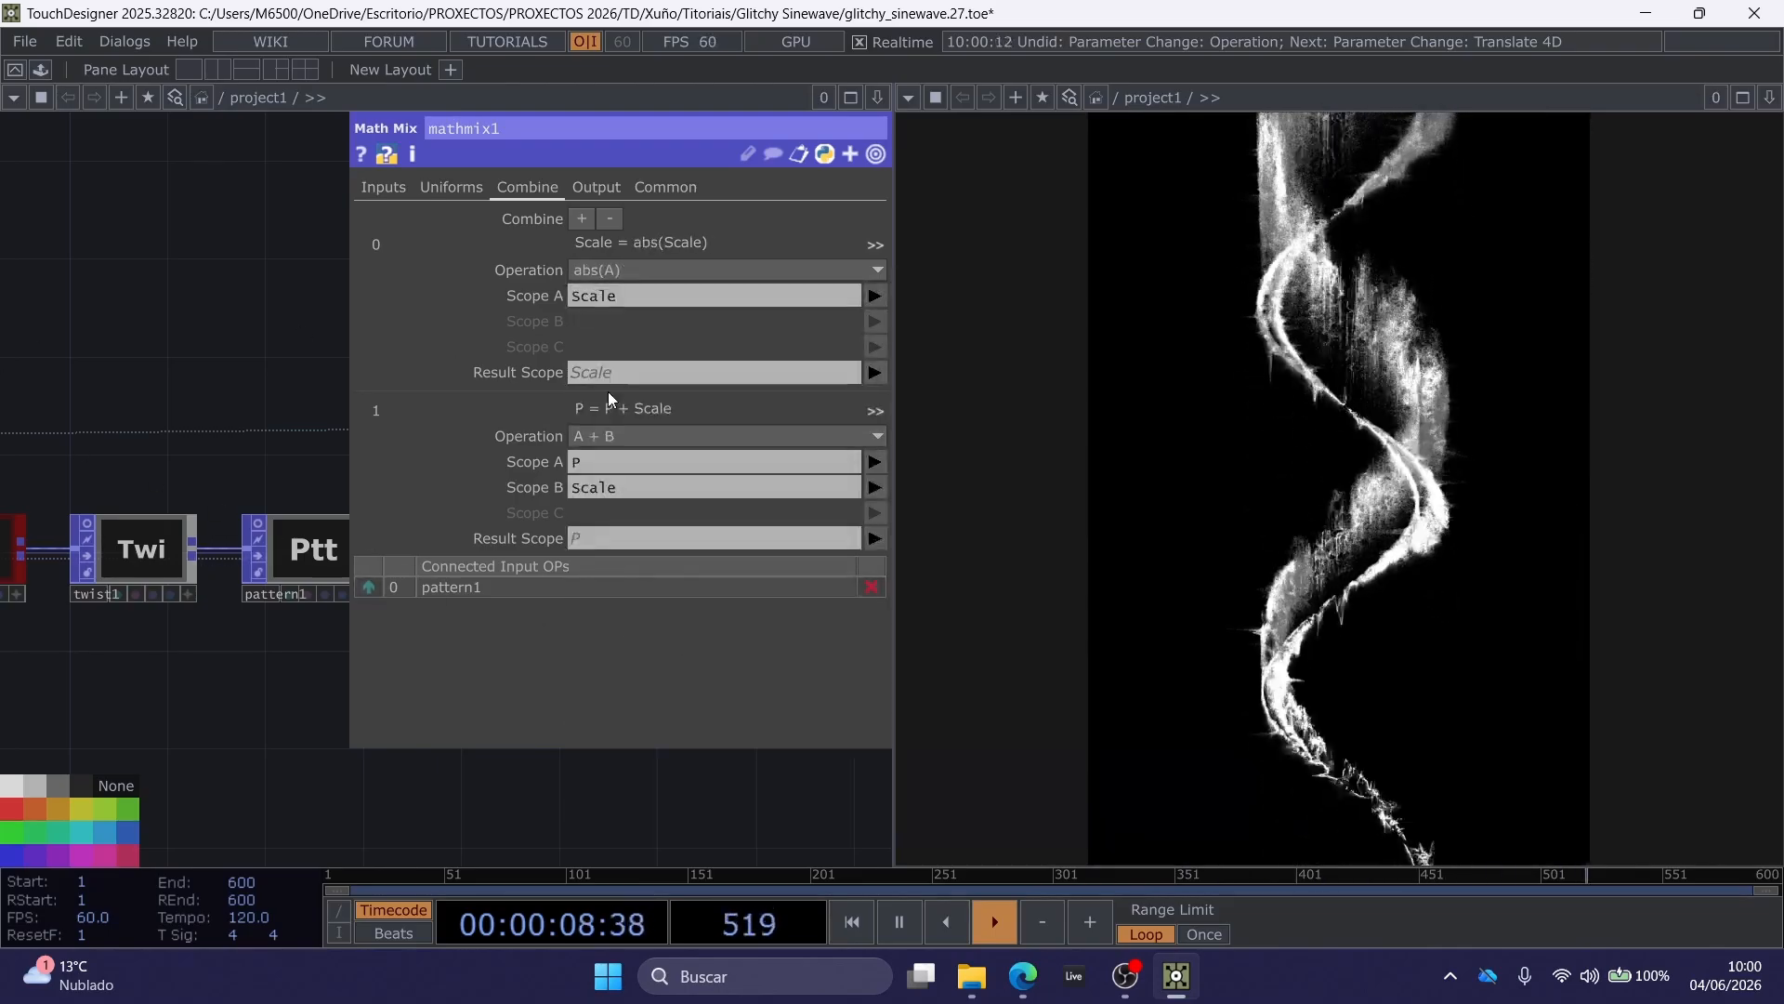
Try avg(A, B) as the operation of the second combine in mathmix1, undoing it.
left_click(582, 434)
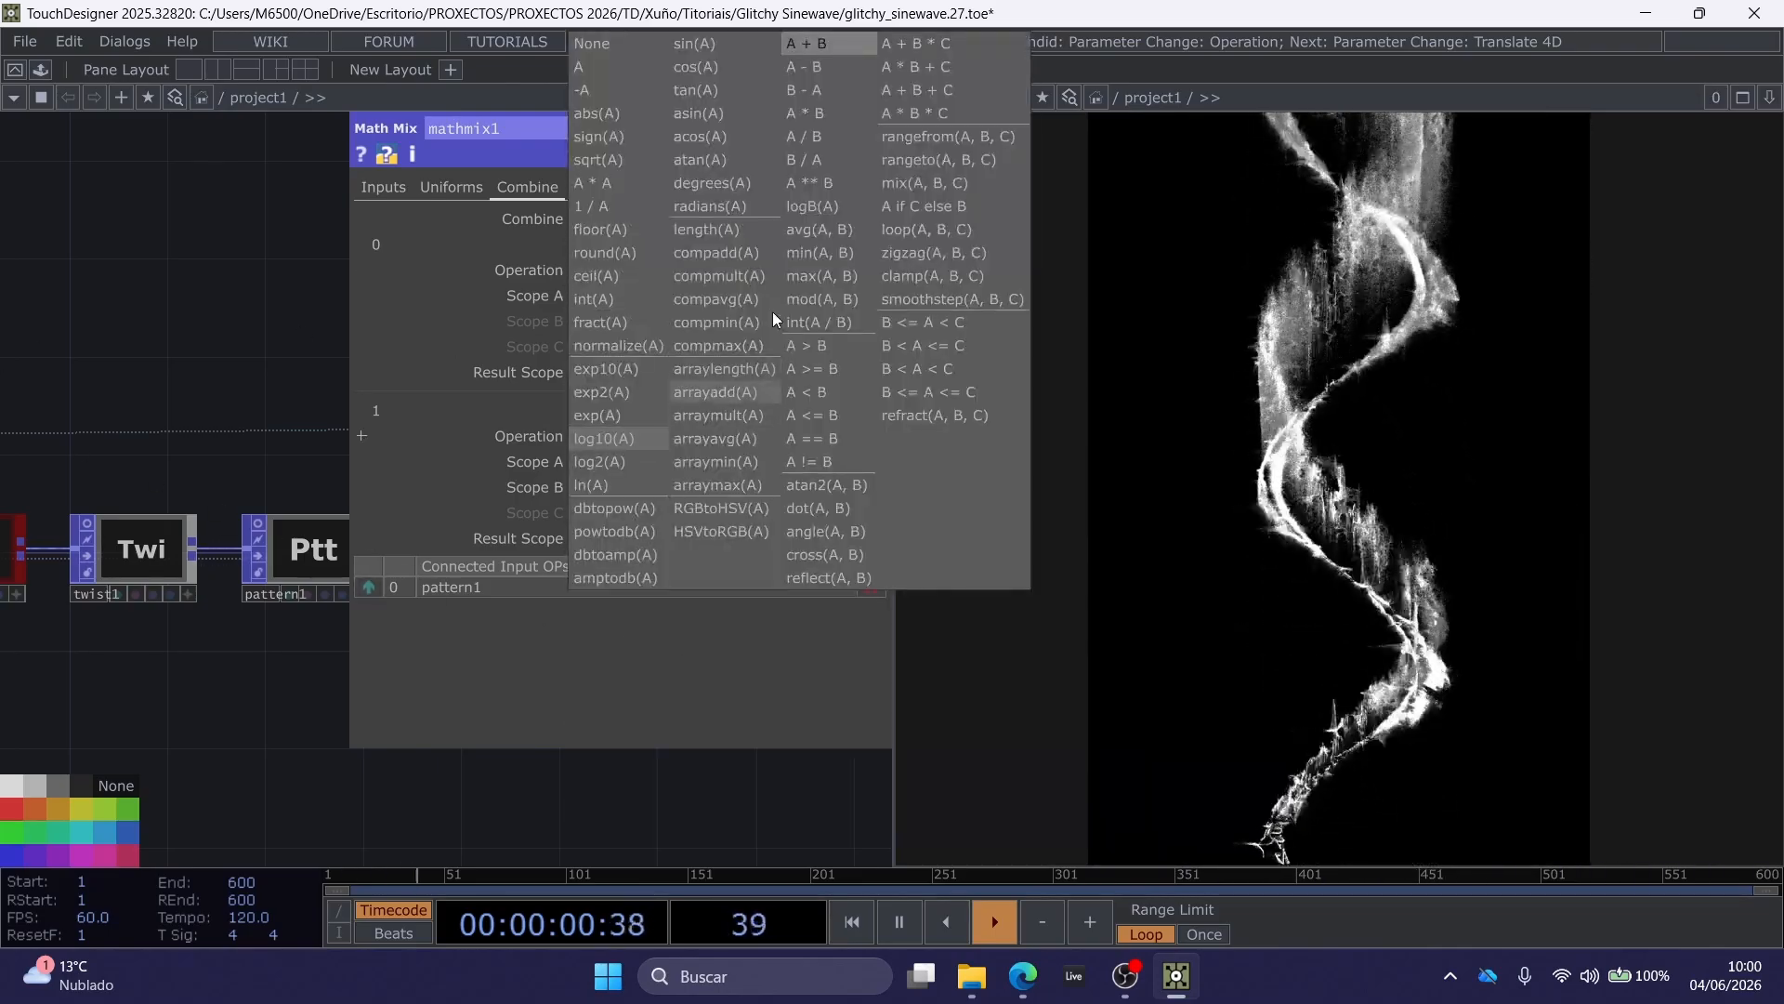
left_click(816, 227)
key("ctrl+z")
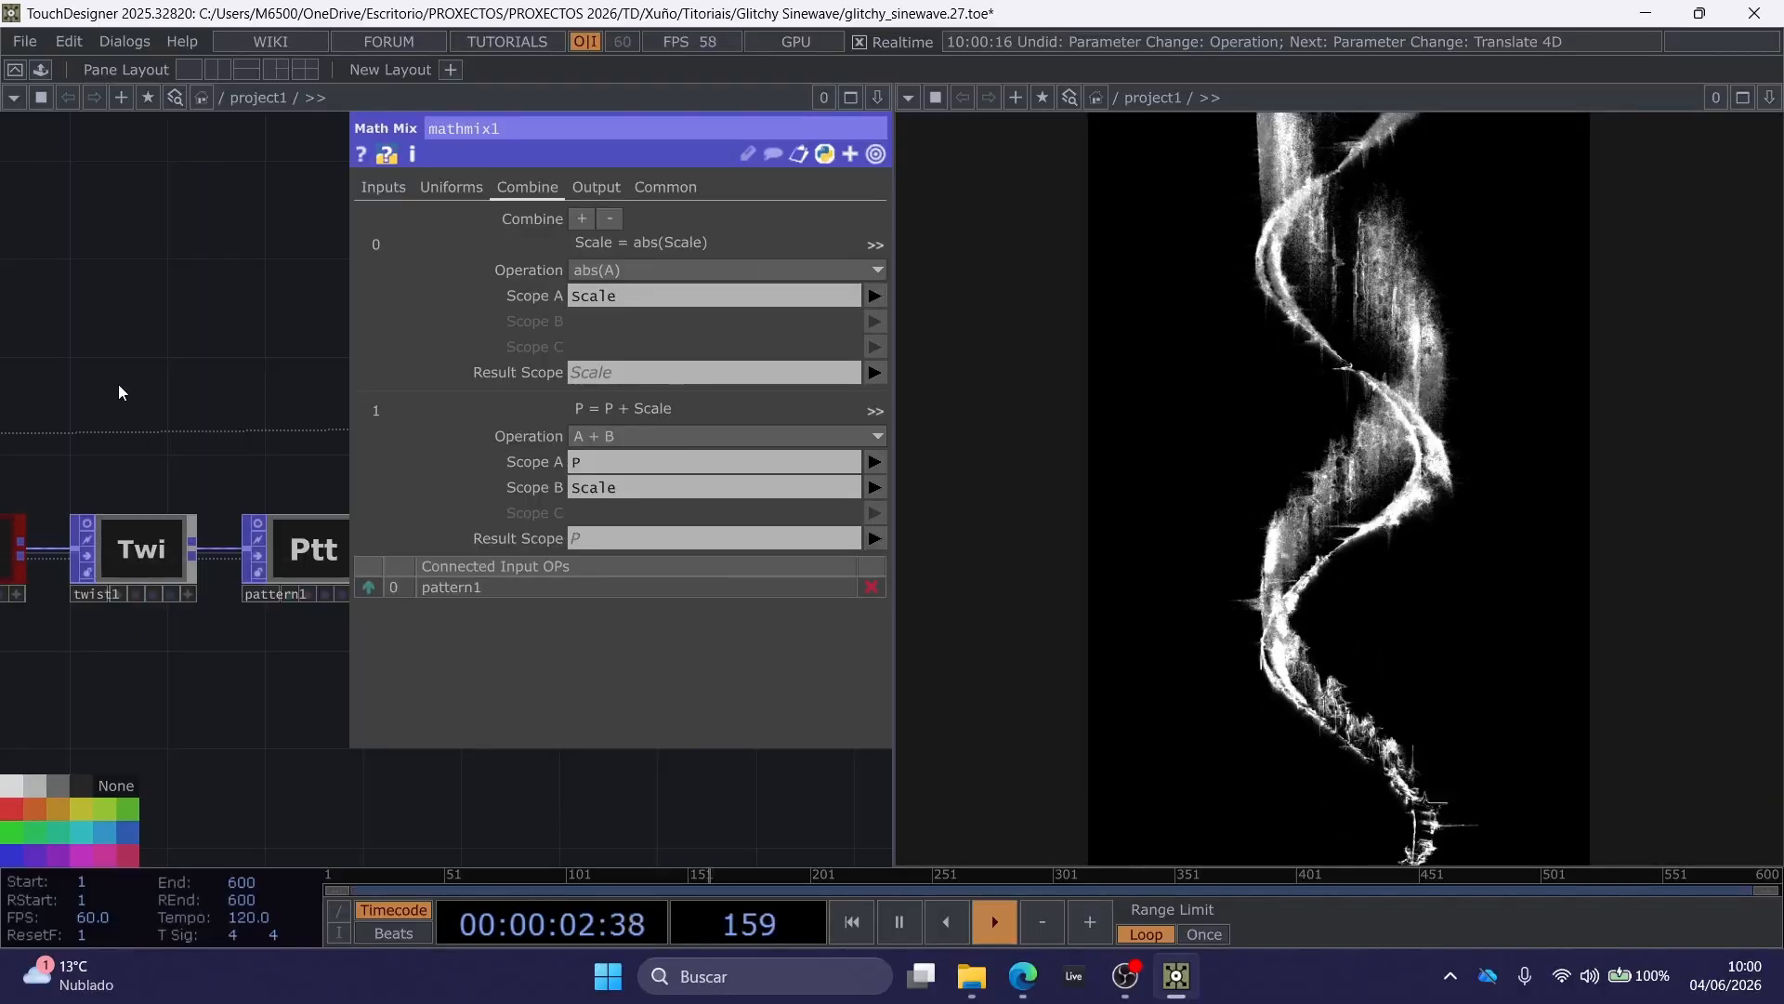
key("p")
Try a Period of 1.45 on noise2, lower it to 0, and adjust the Exponent.
left_click_drag(422, 400, 281, 392)
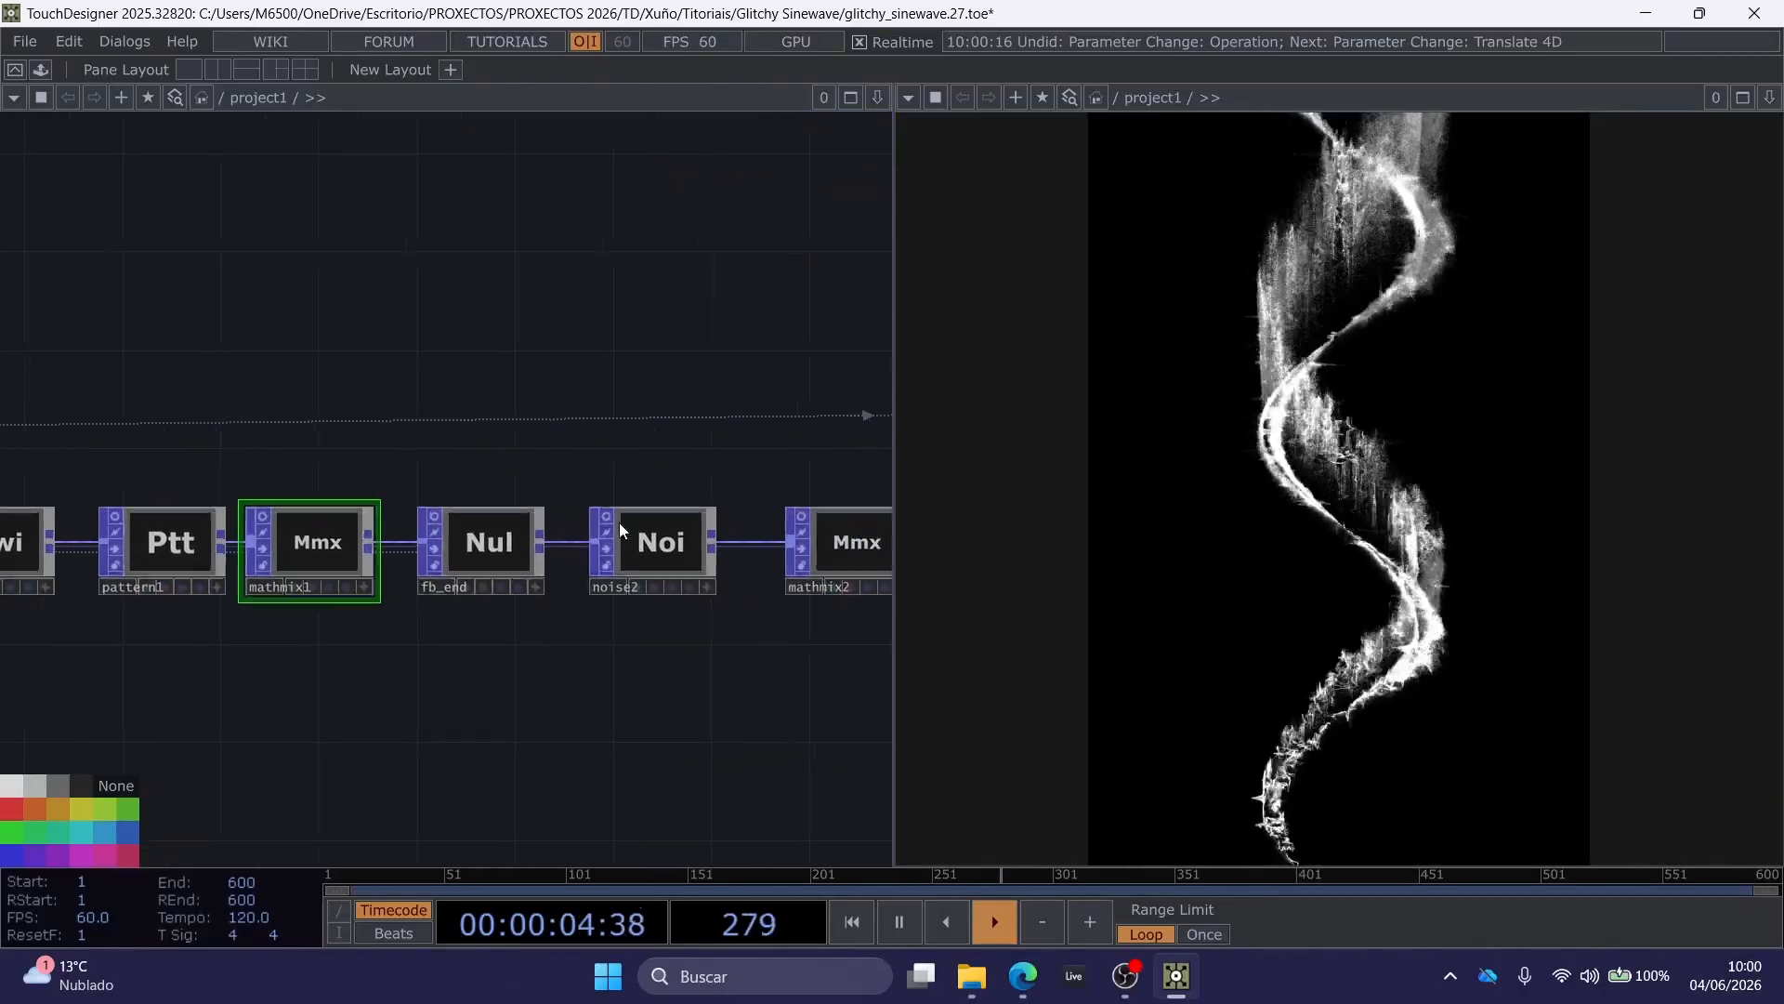
left_click(650, 542)
key("p")
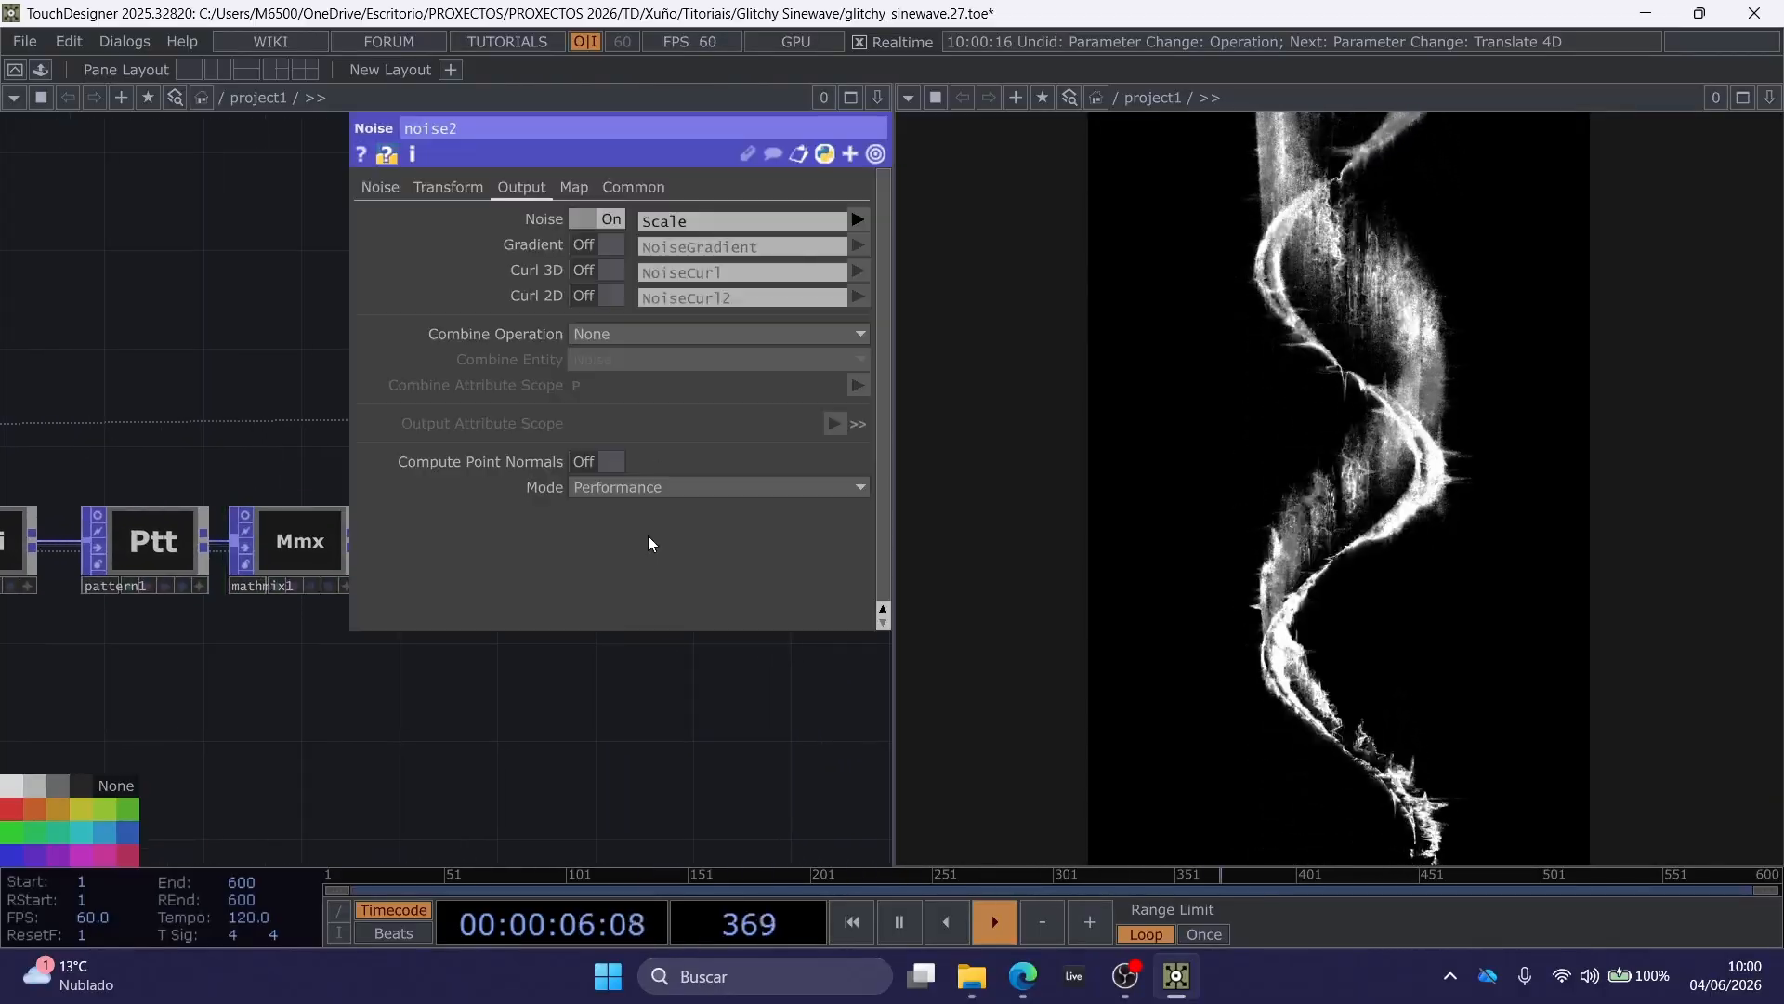
left_click(379, 189)
left_click_drag(627, 335, 802, 334)
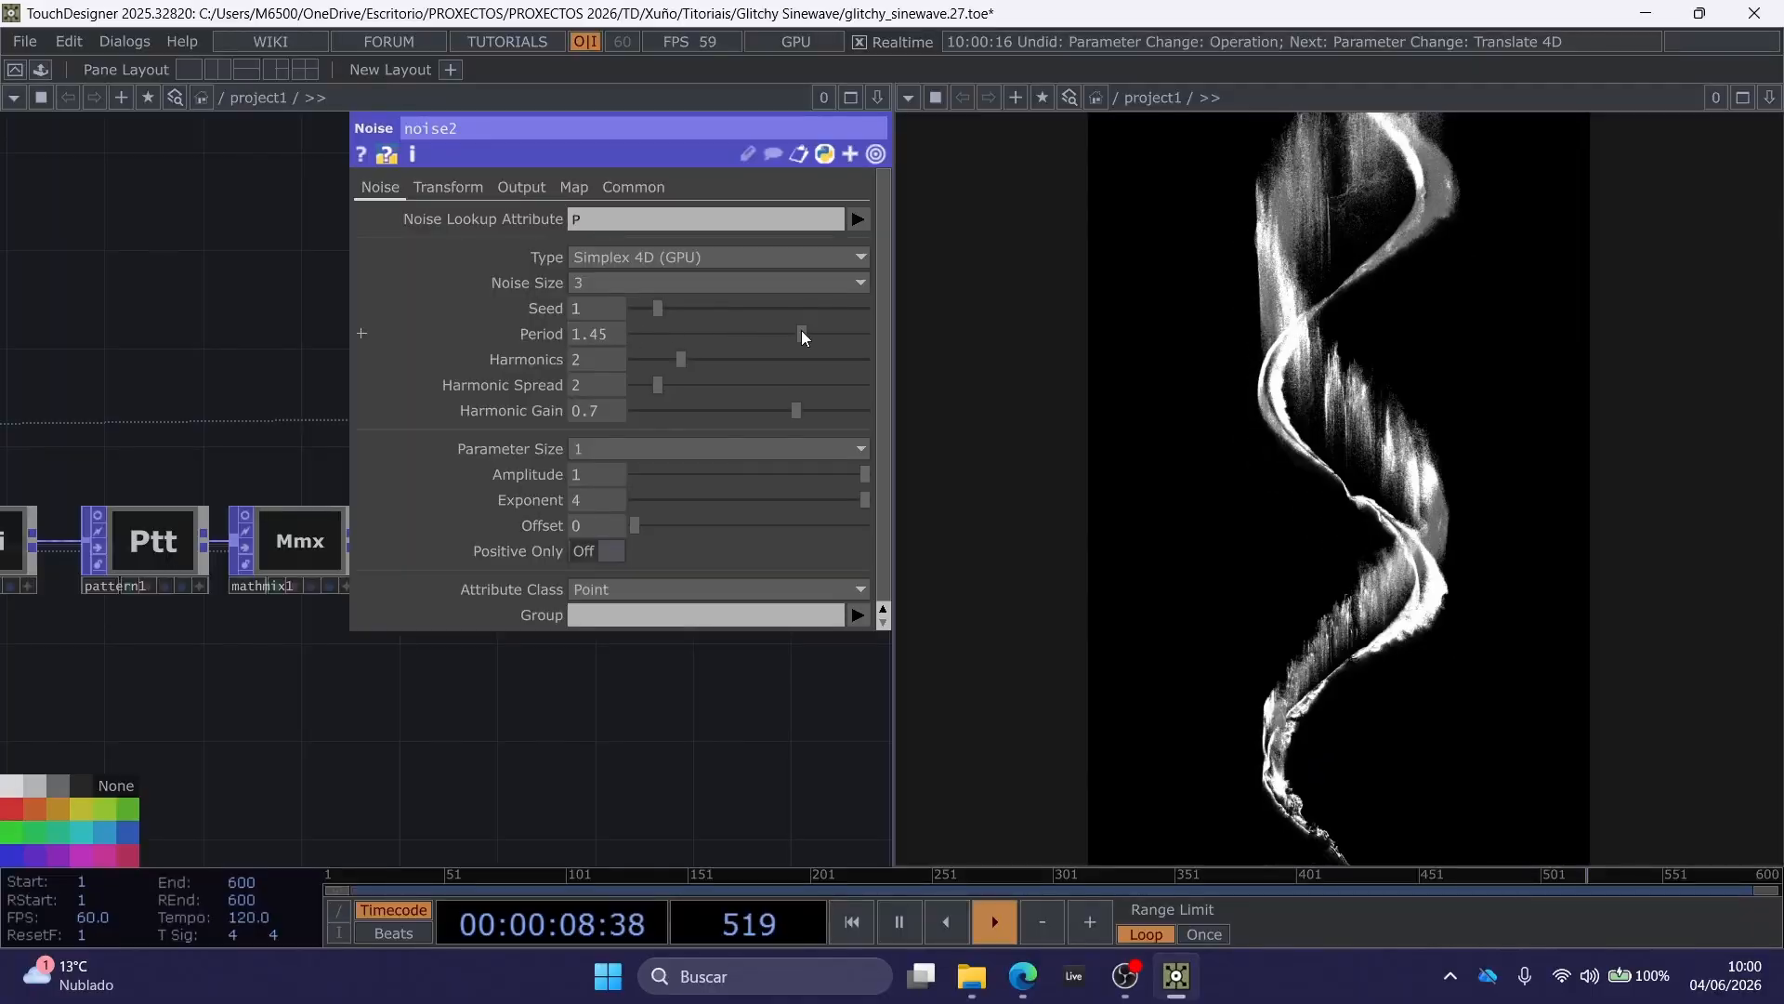
left_click_drag(925, 332, 656, 349)
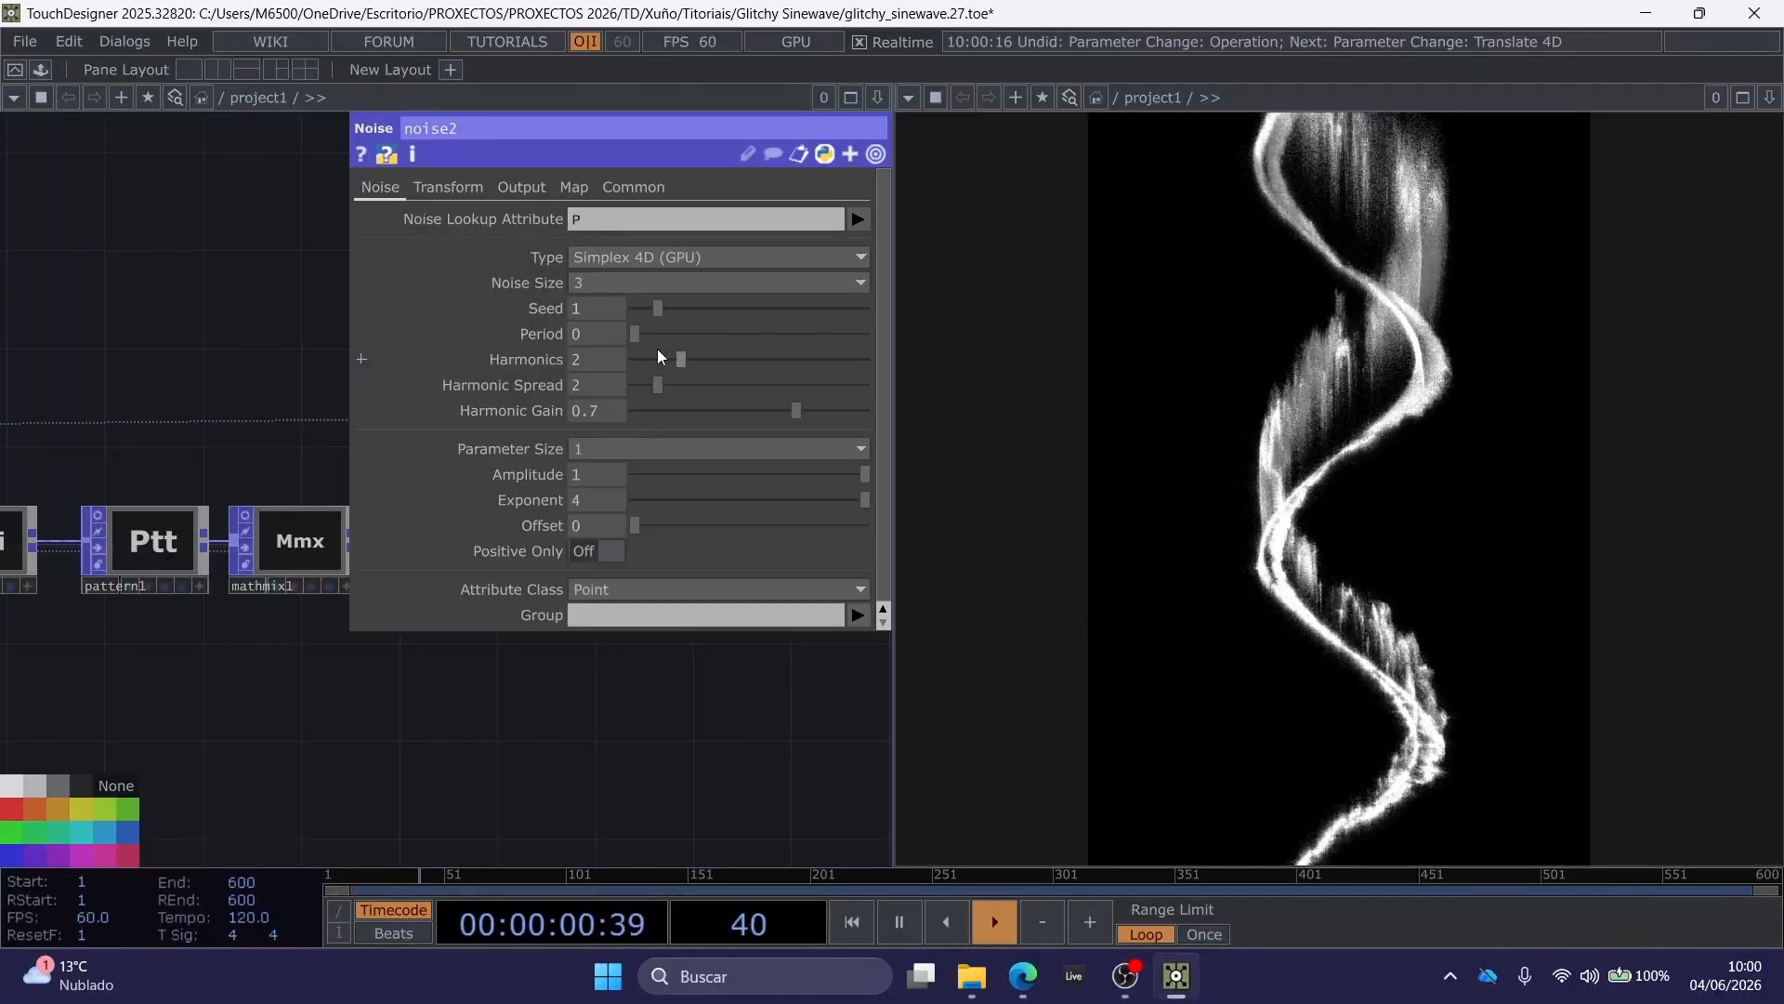
left_click_drag(327, 328, 201, 322)
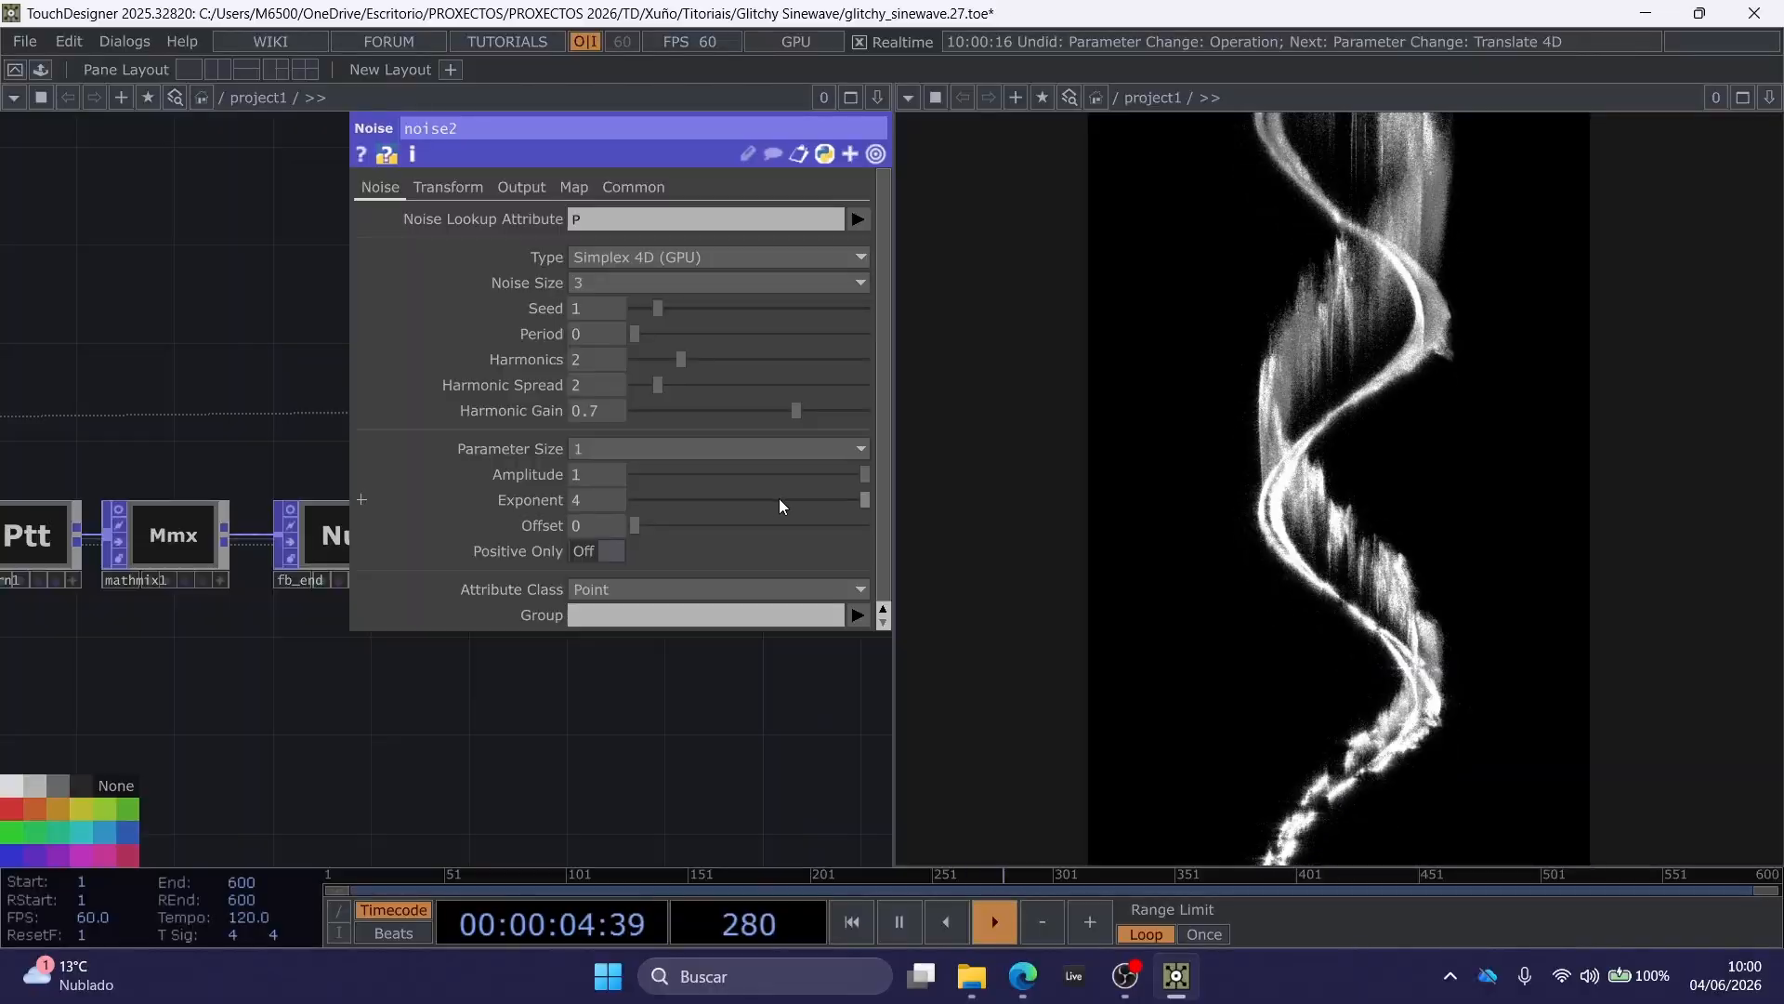
left_click_drag(779, 500, 902, 498)
key("p")
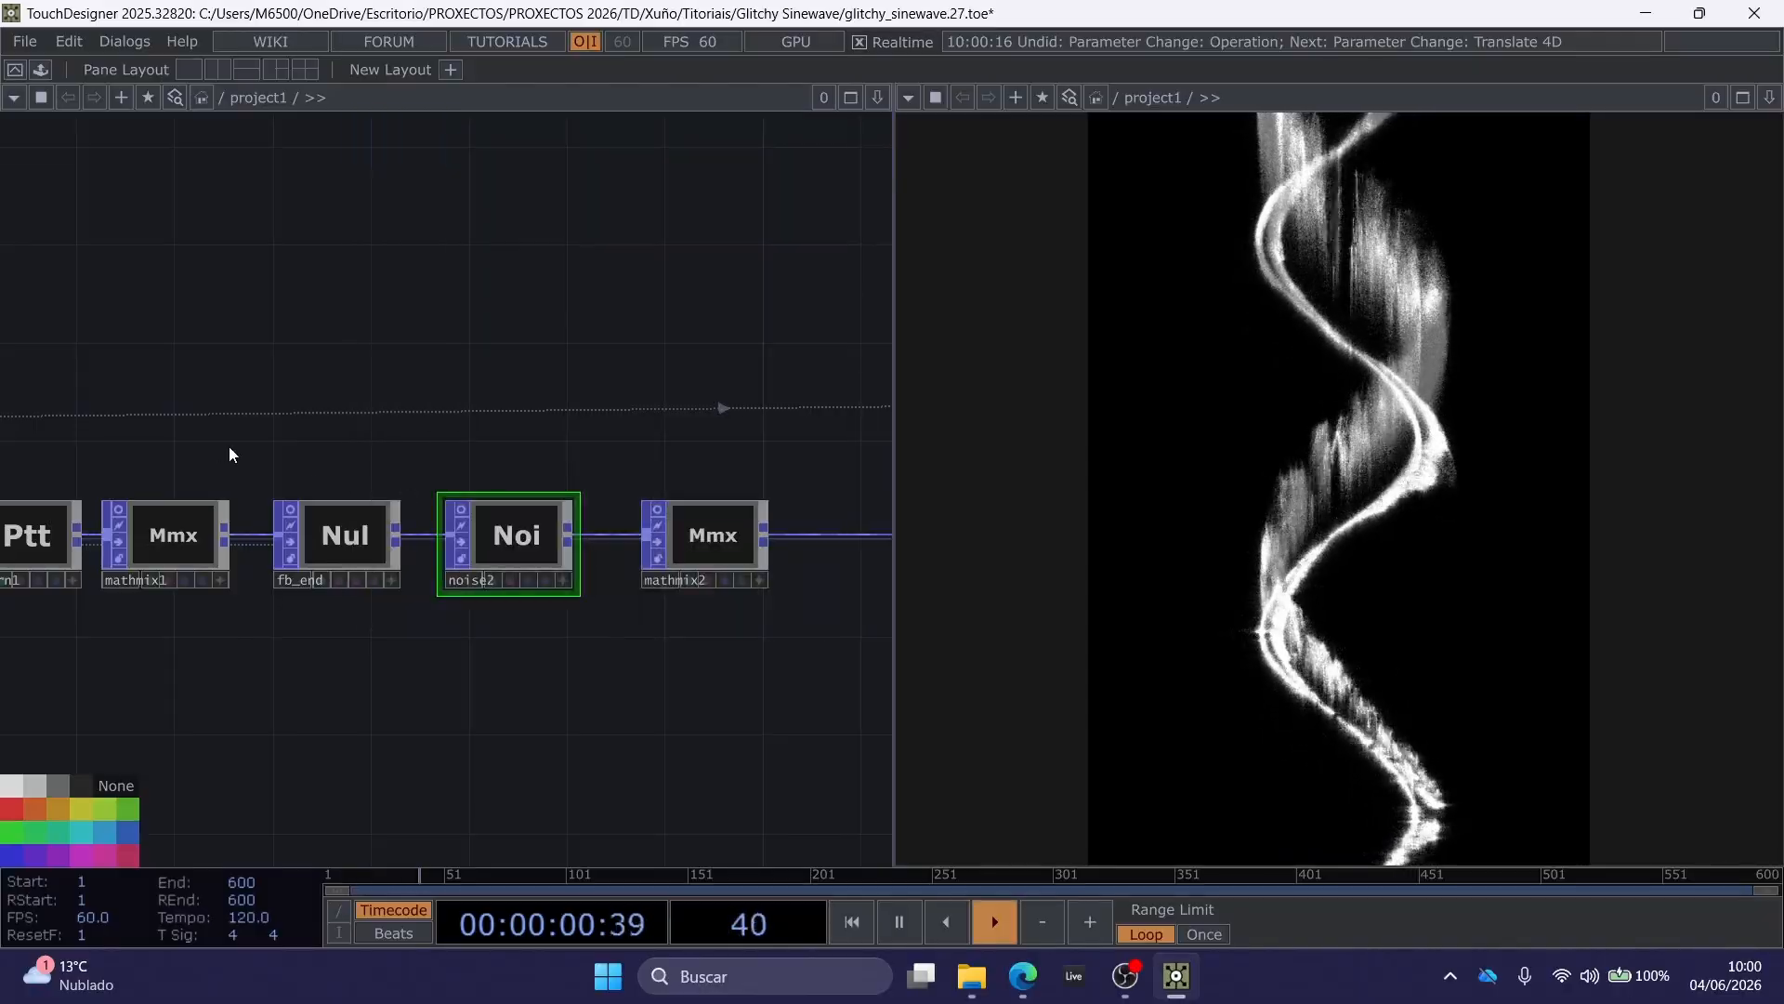
Try 1 as Scope C of the combine in mathmix2, undoing it.
left_click_drag(368, 417, 244, 389)
left_click(764, 507)
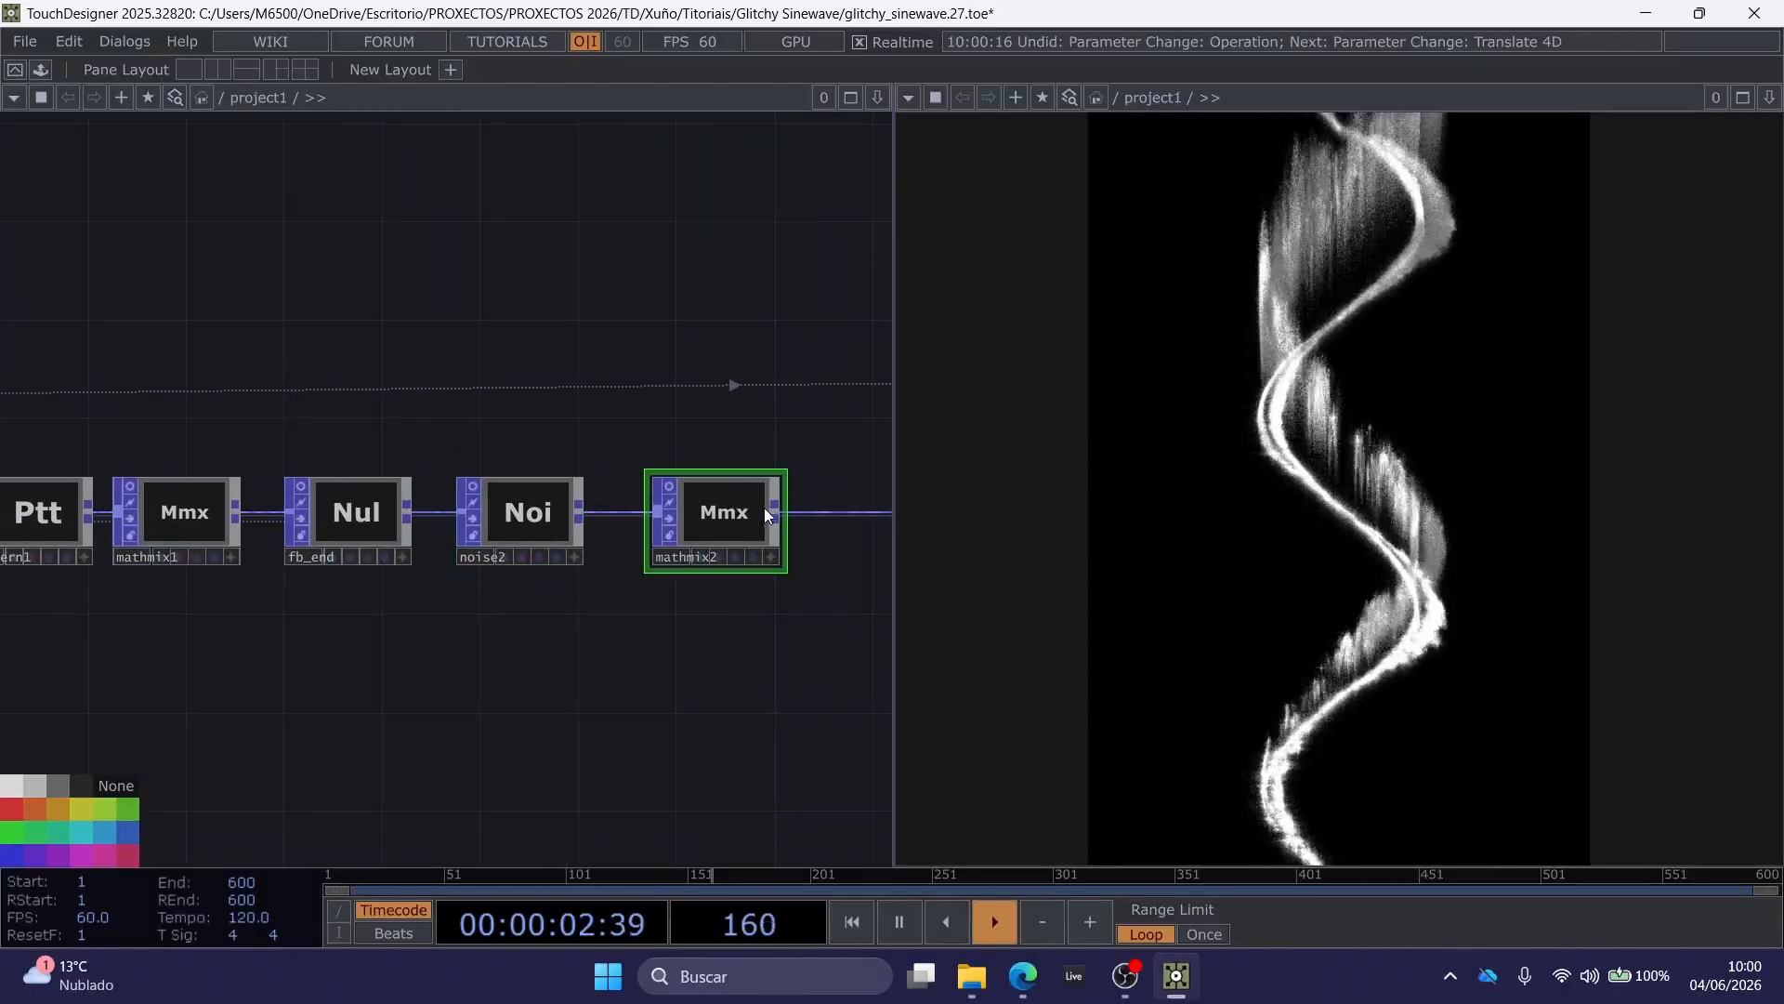
key("p")
left_click(626, 340)
type("1")
key("Return")
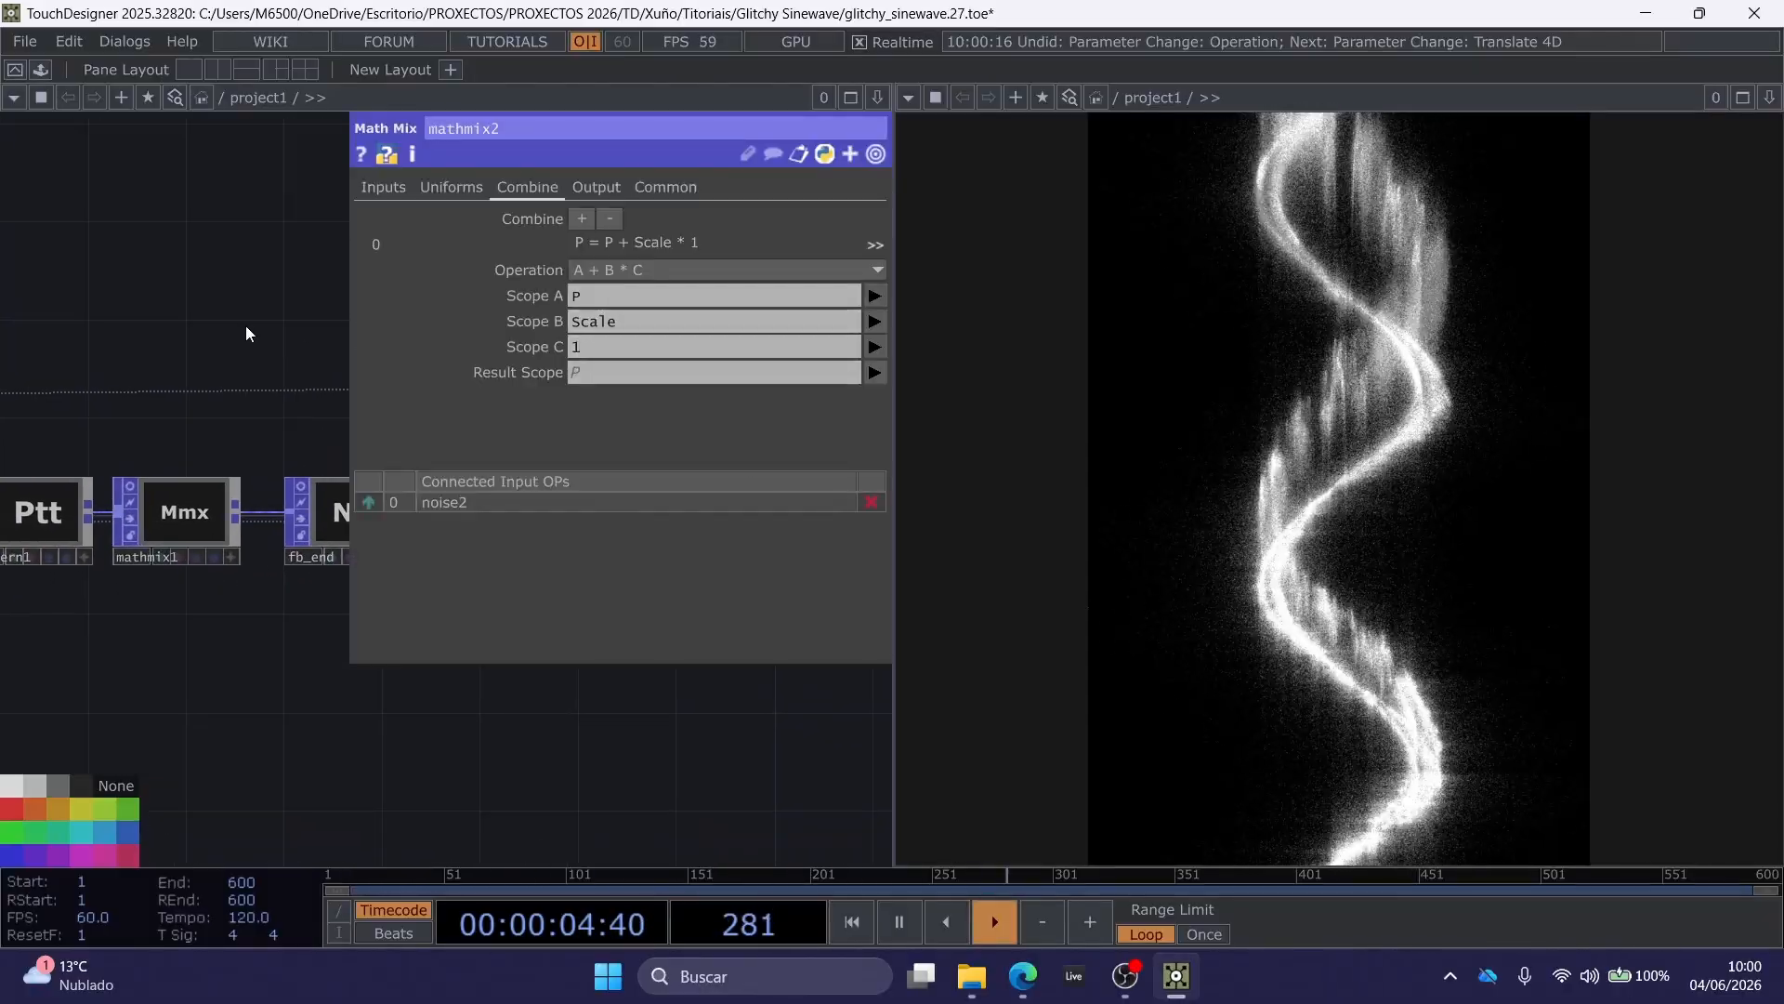
left_click_drag(261, 328, 268, 330)
scroll(269, 330, "left", 10)
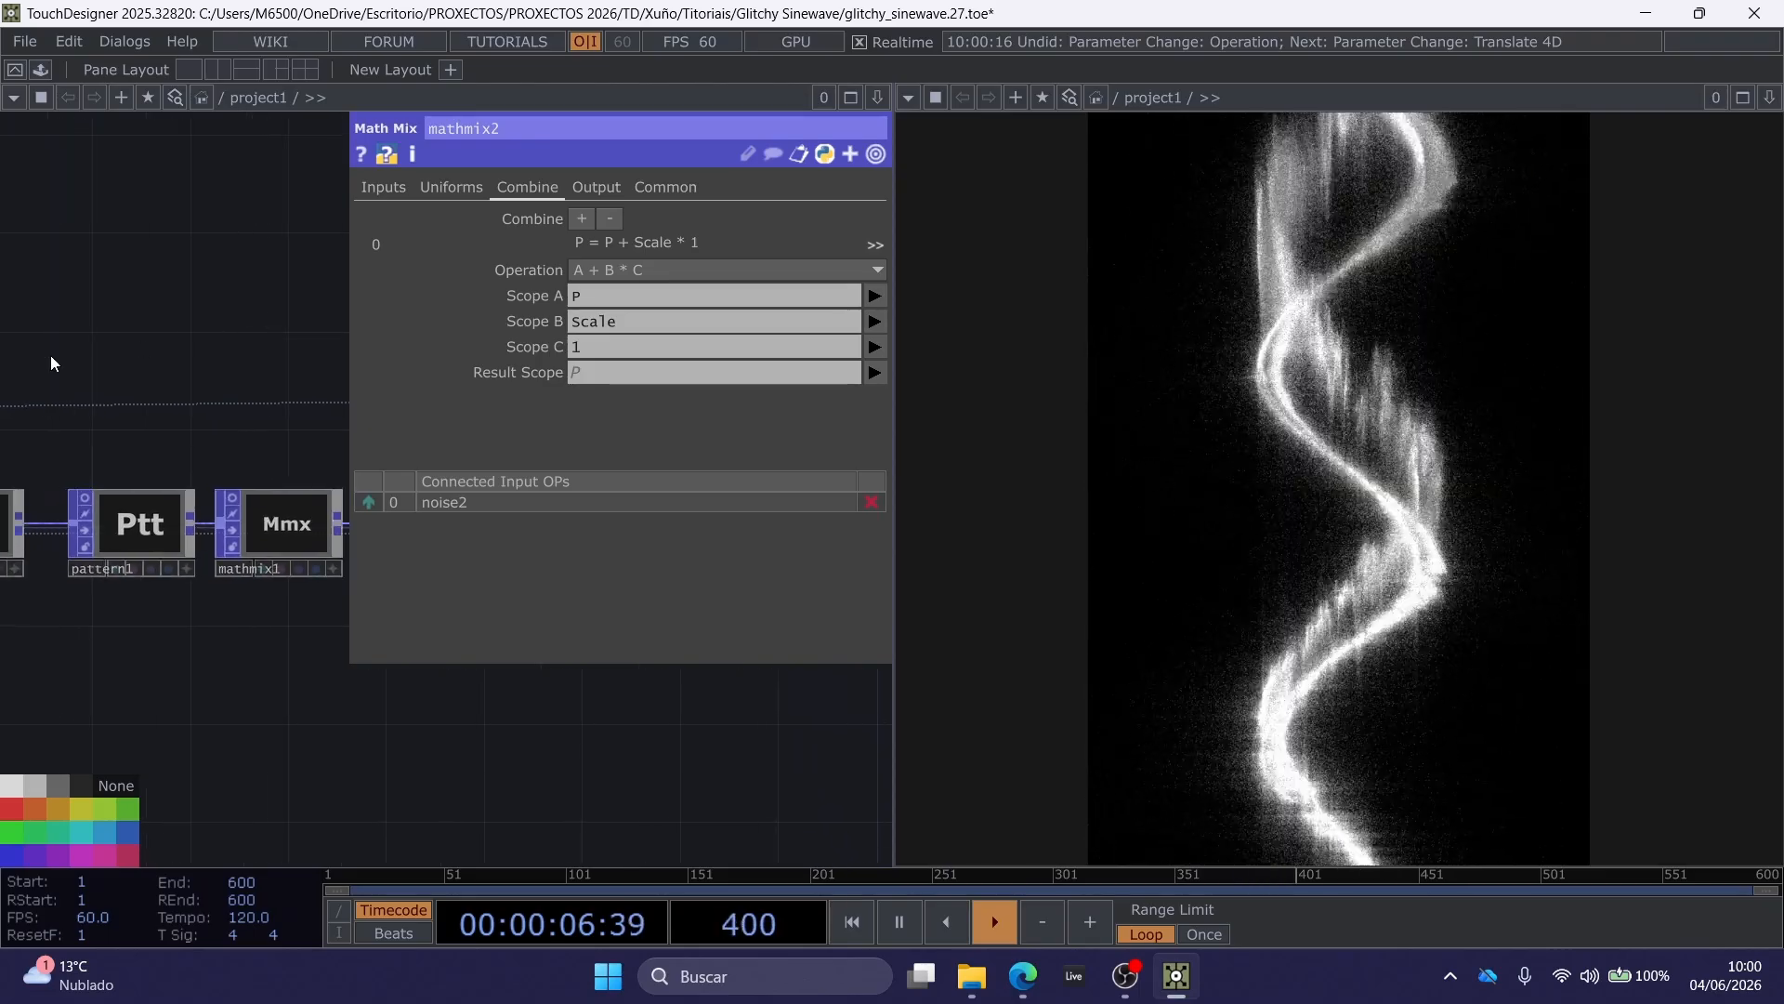
key("ctrl+z")
scroll(248, 351, "left", 15)
key("p")
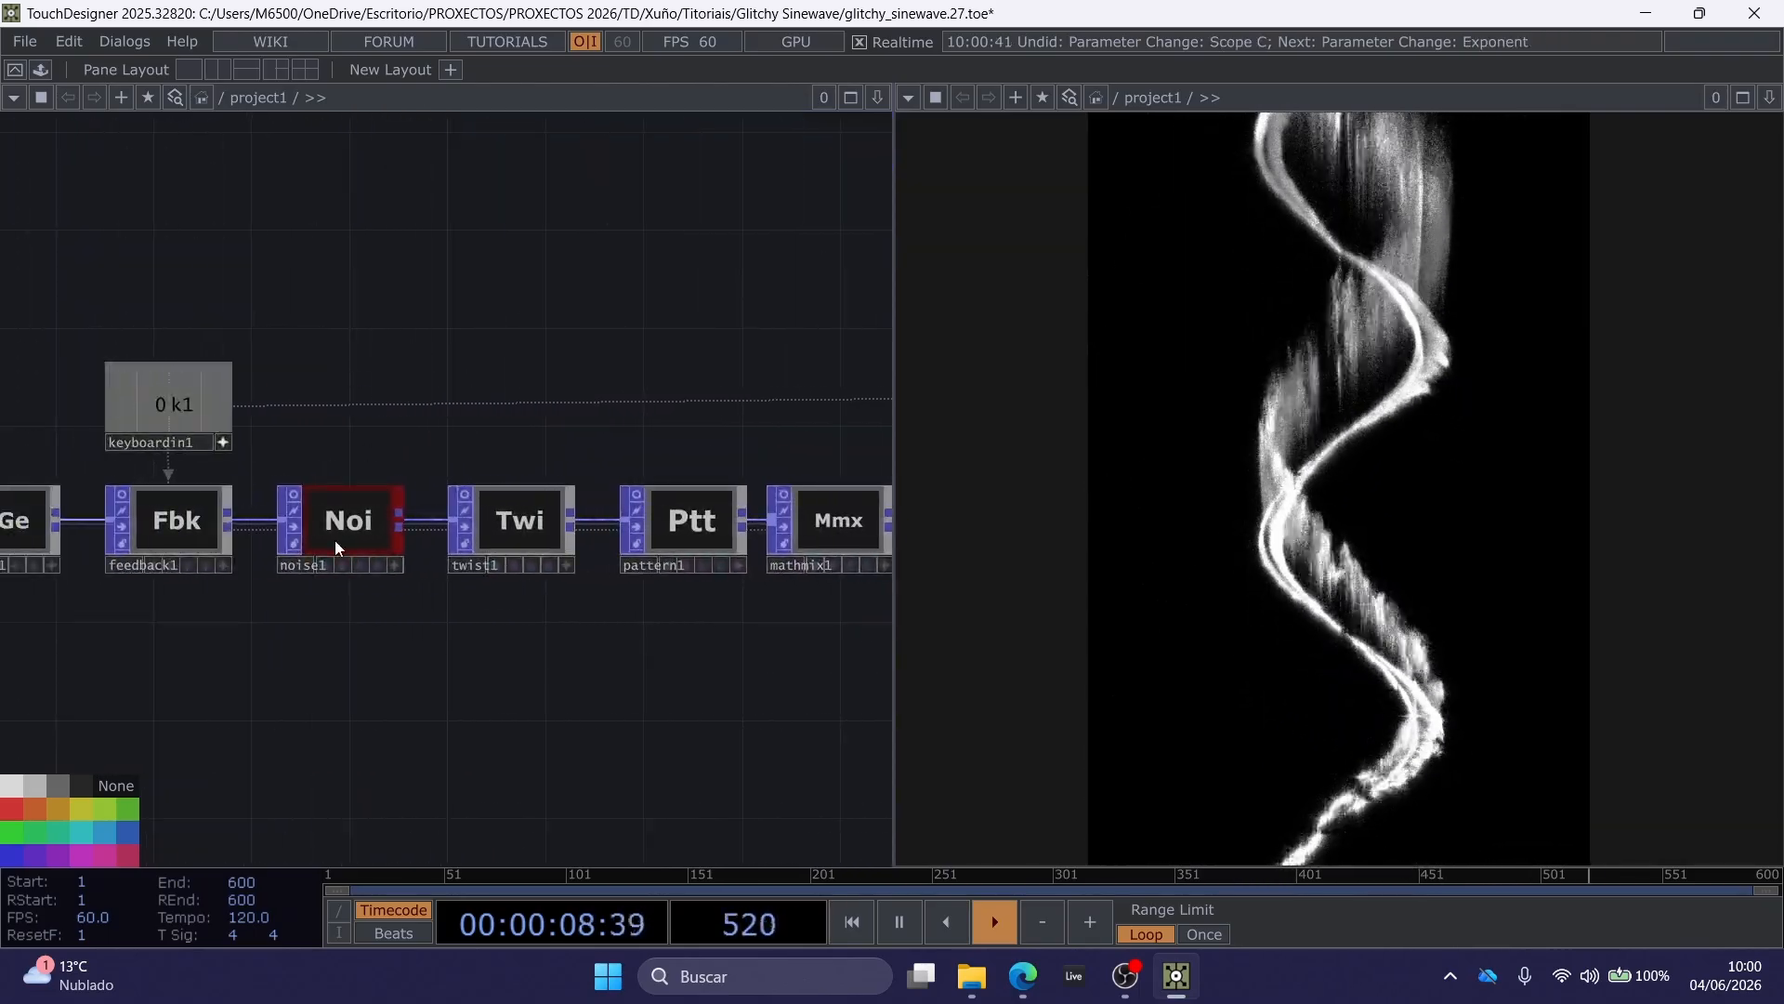
Lower the Period of noise1 to 0.
left_click(336, 547)
key("p")
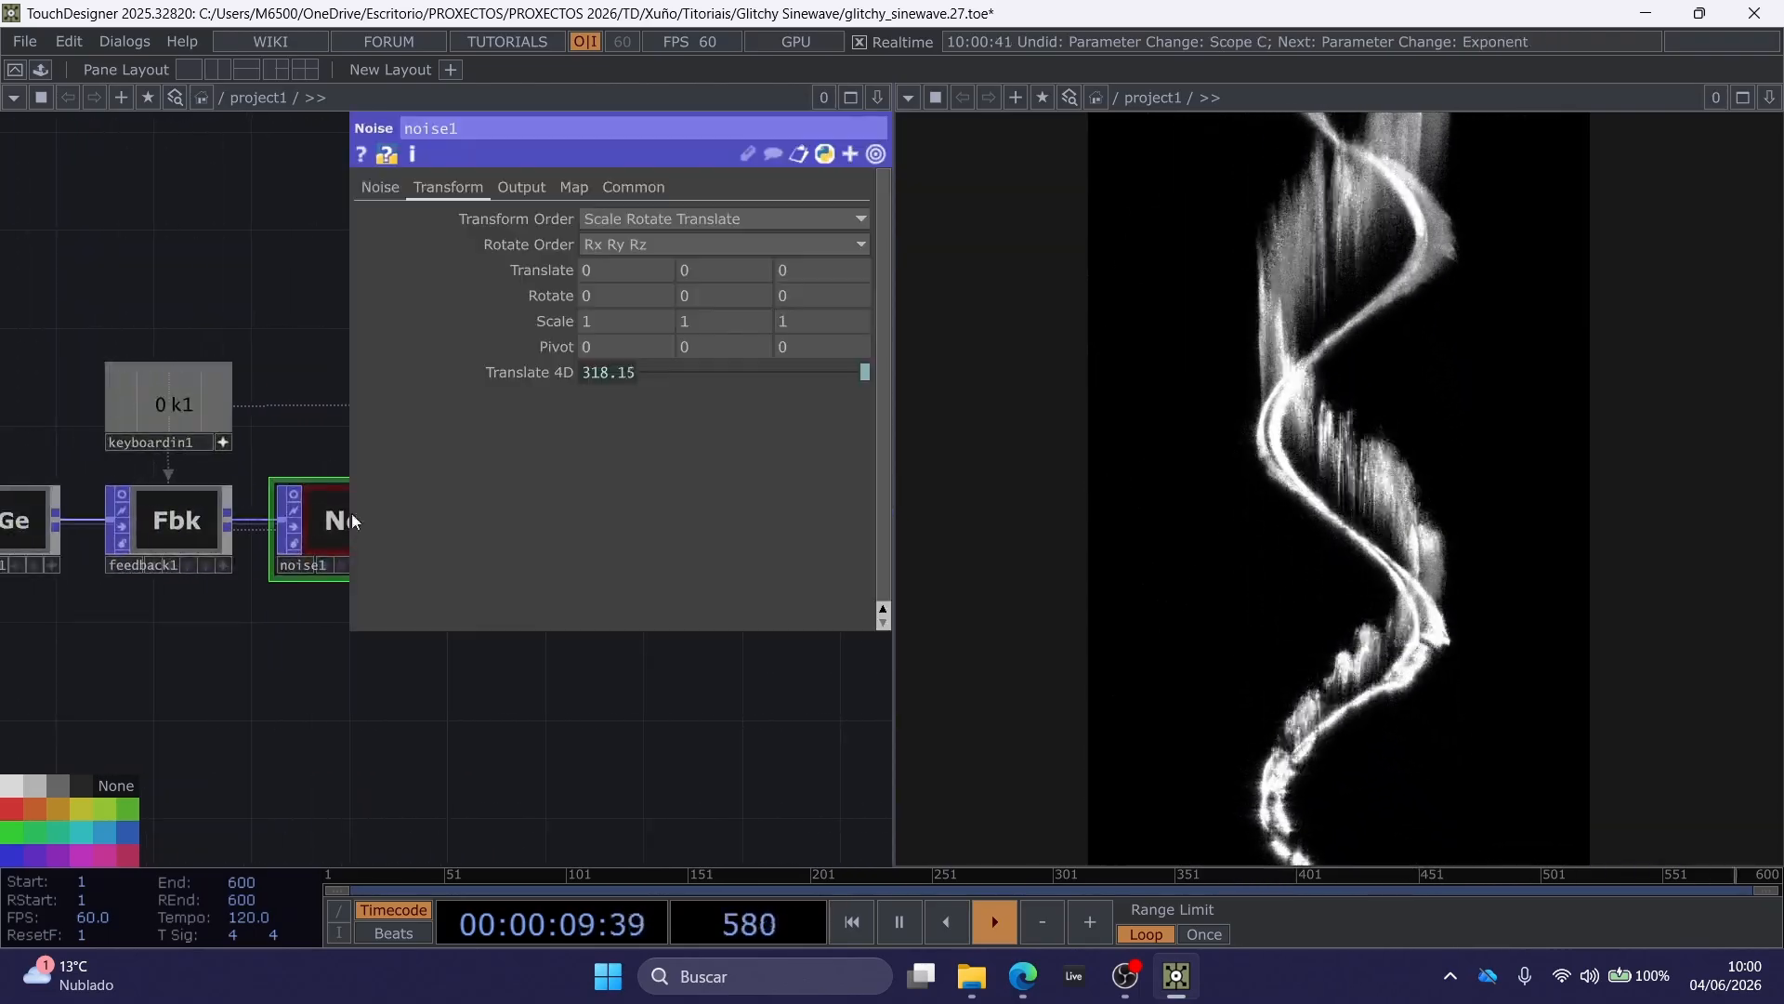
left_click(380, 186)
mouse_move(653, 342)
left_mouse_down()
mouse_move(845, 342)
mouse_move(639, 360)
left_mouse_up()
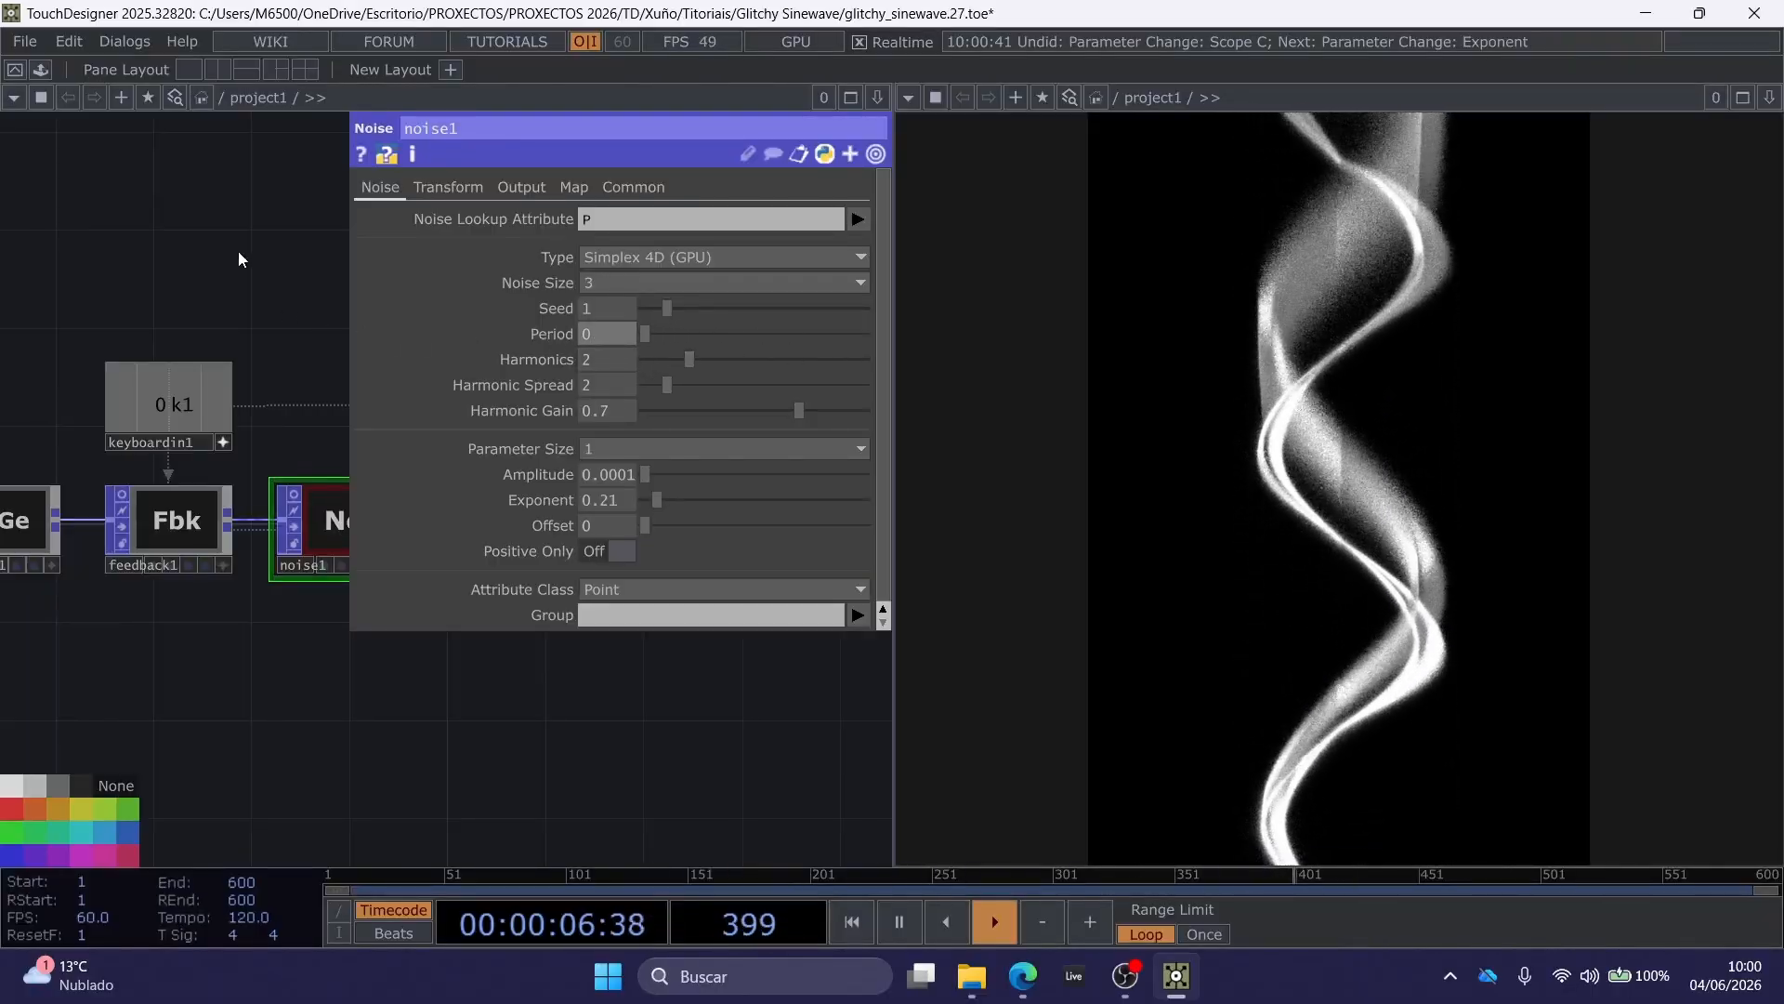
left_click_drag(246, 254, 195, 259)
key("p")
Undo the Period change on noise1 and the Exponent and Period changes on noise2.
scroll(517, 294, "right", 3)
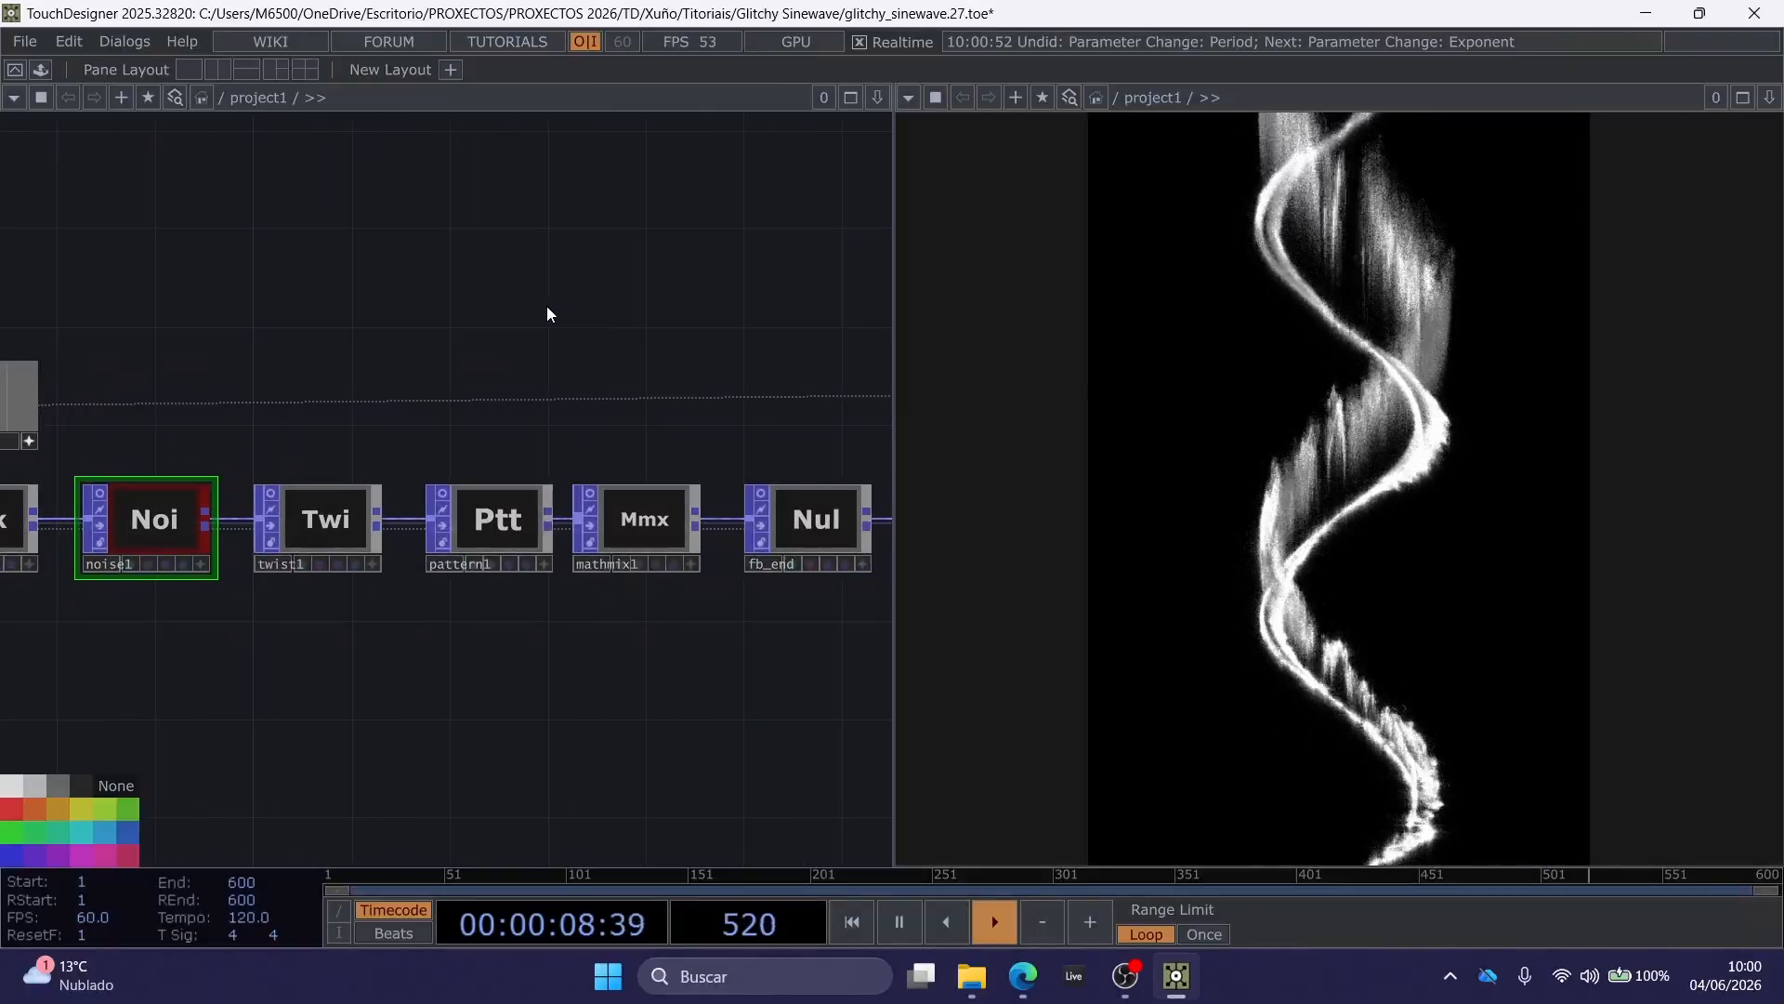
key("ctrl+z")
key("ctrl+z")
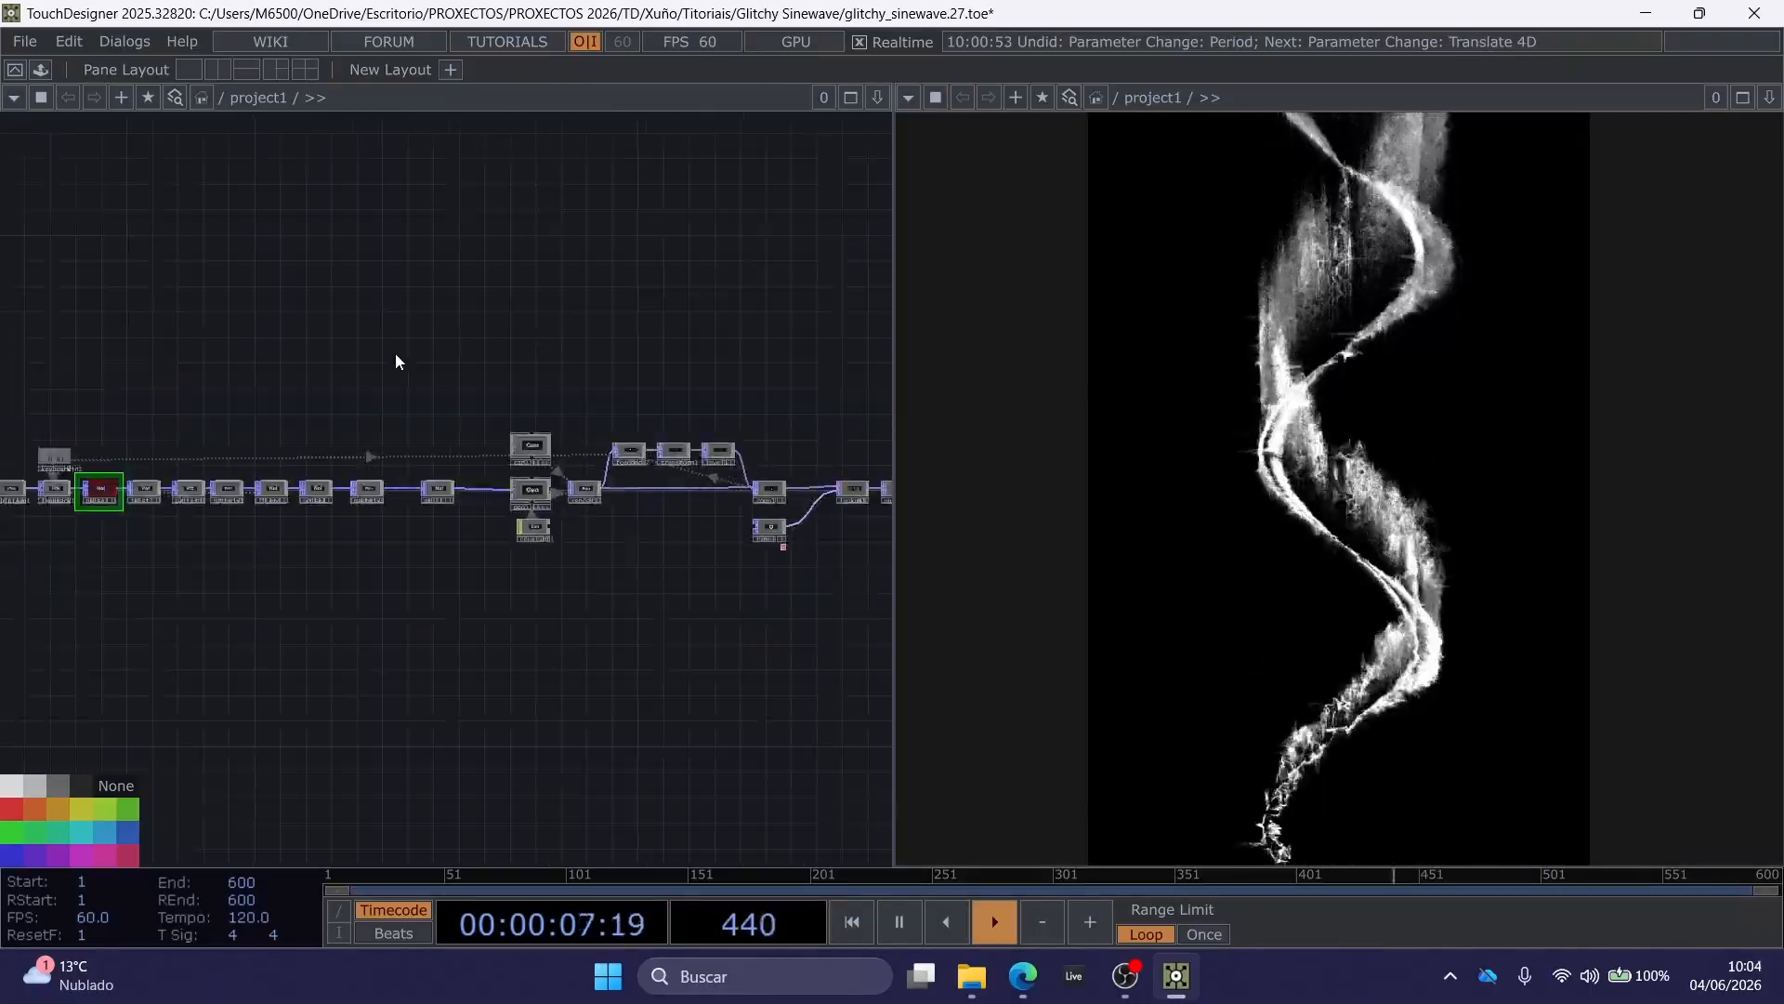
left_click_drag(385, 350, 379, 349)
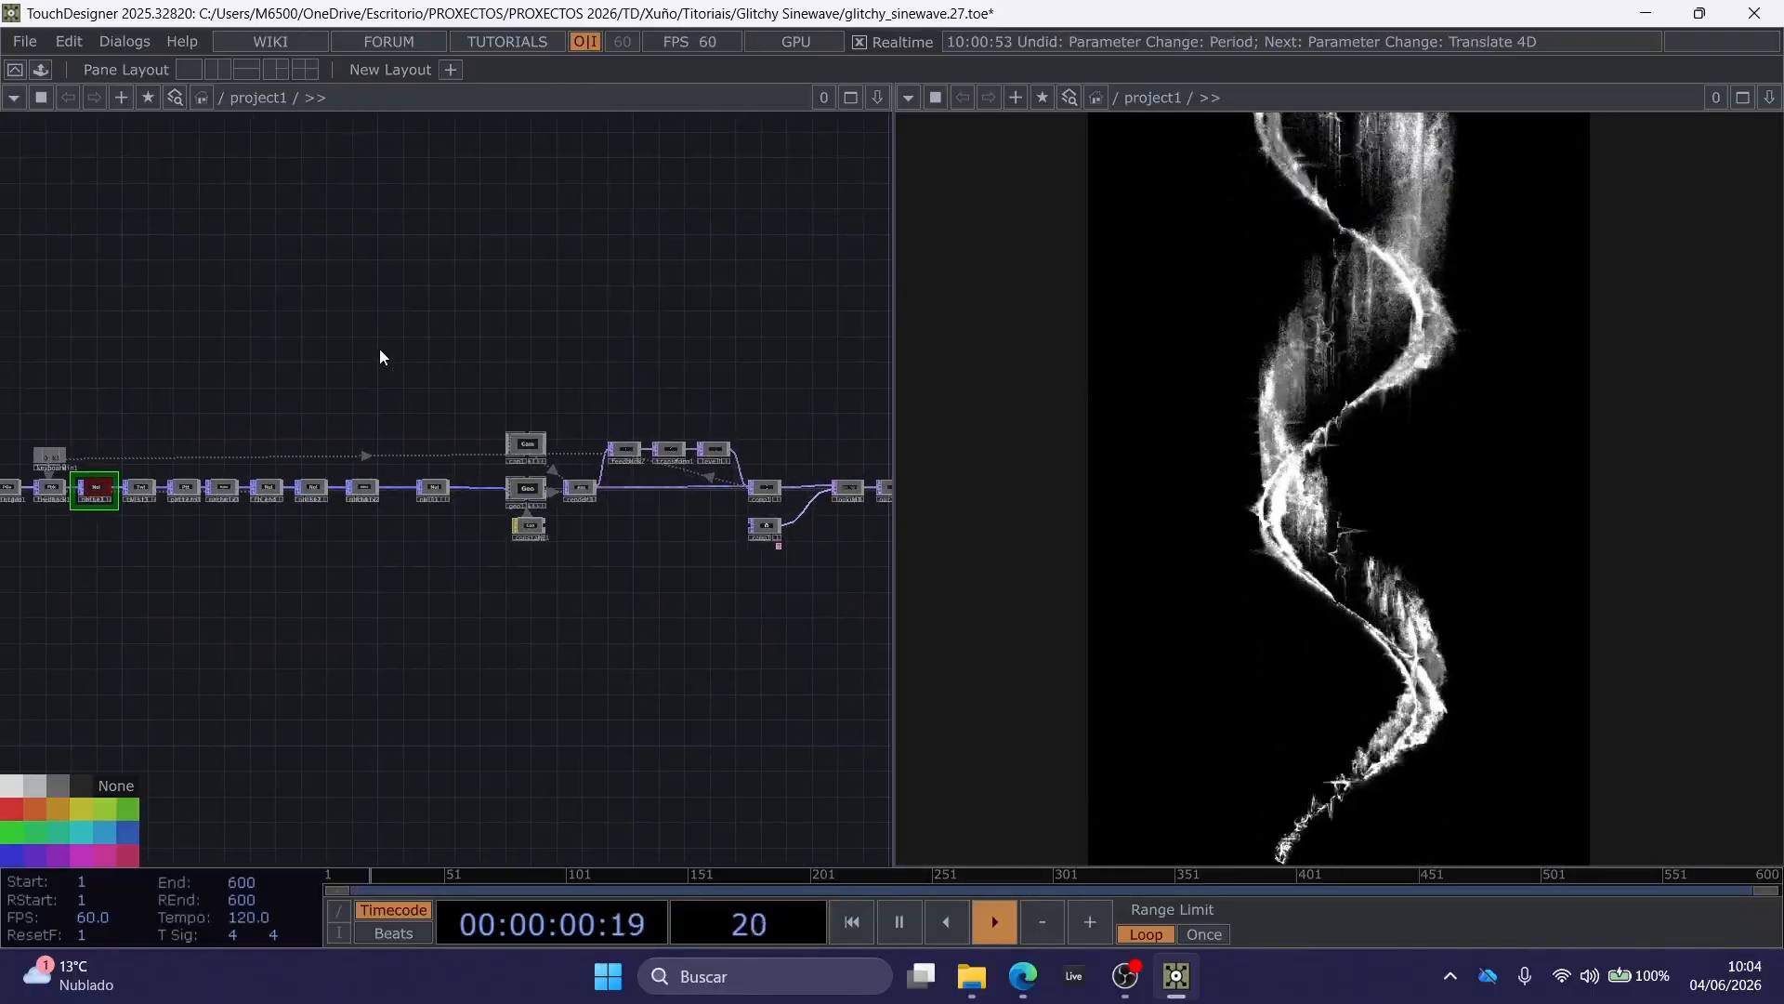
left_click_drag(456, 351, 416, 346)
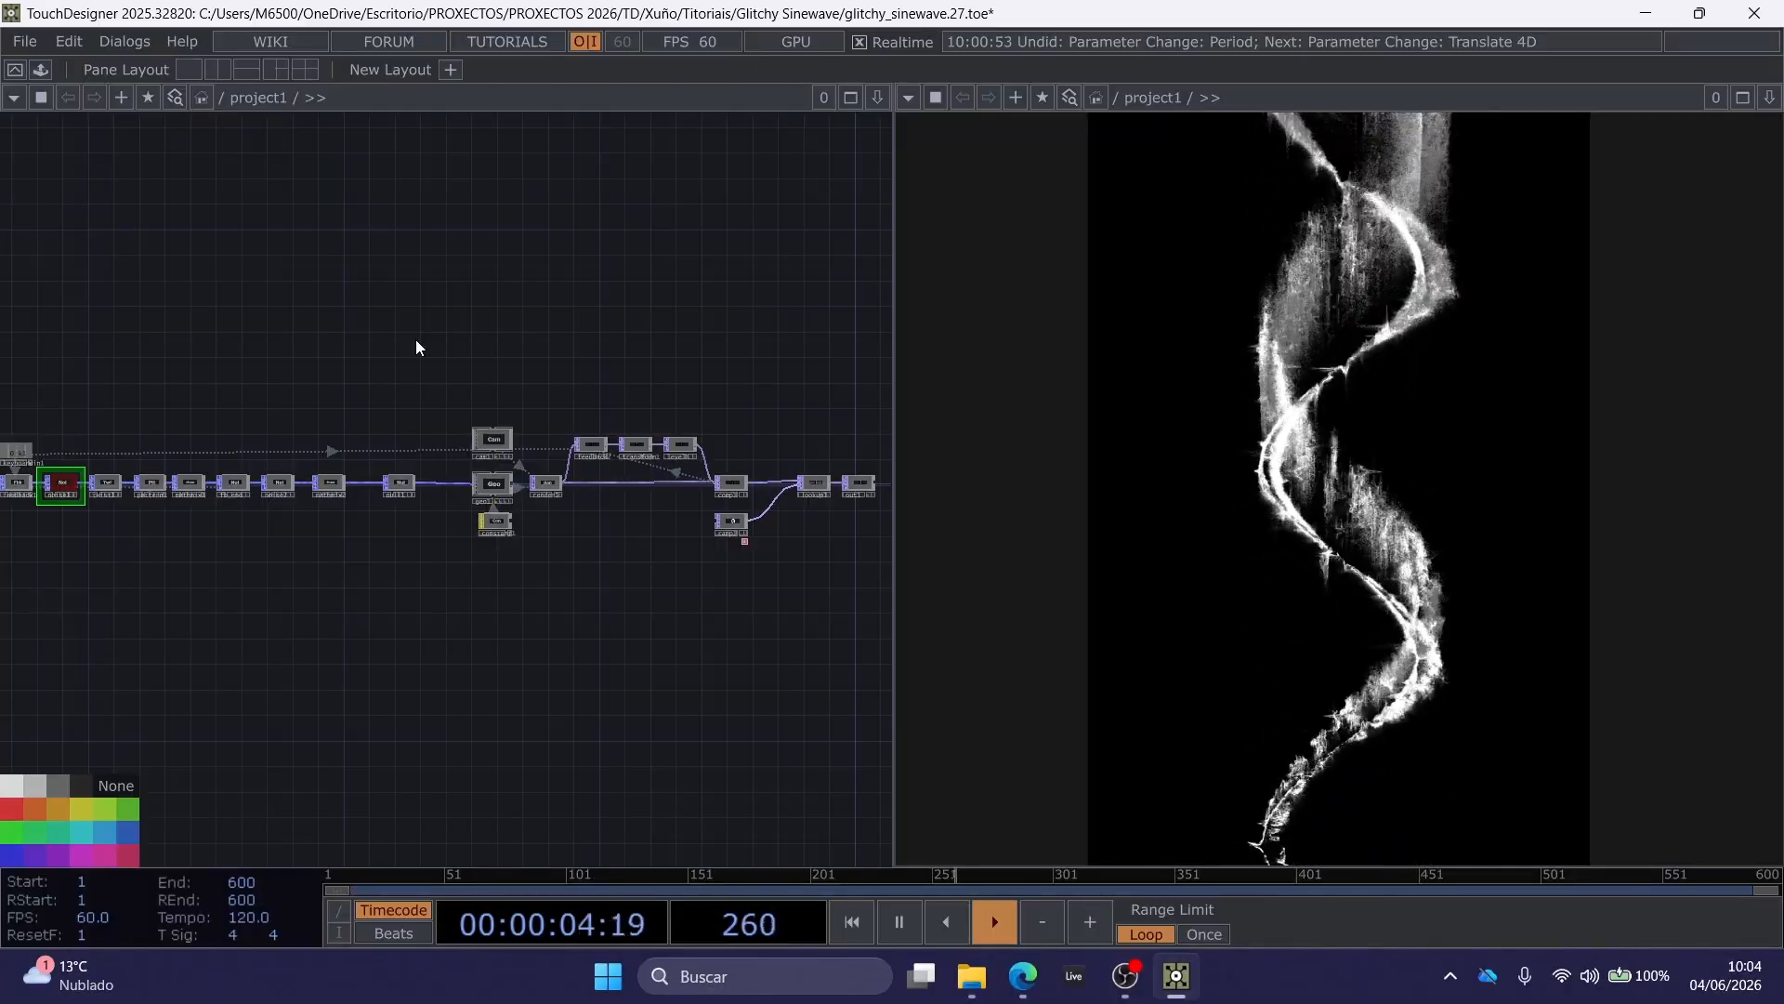
left_click_drag(417, 341, 448, 341)
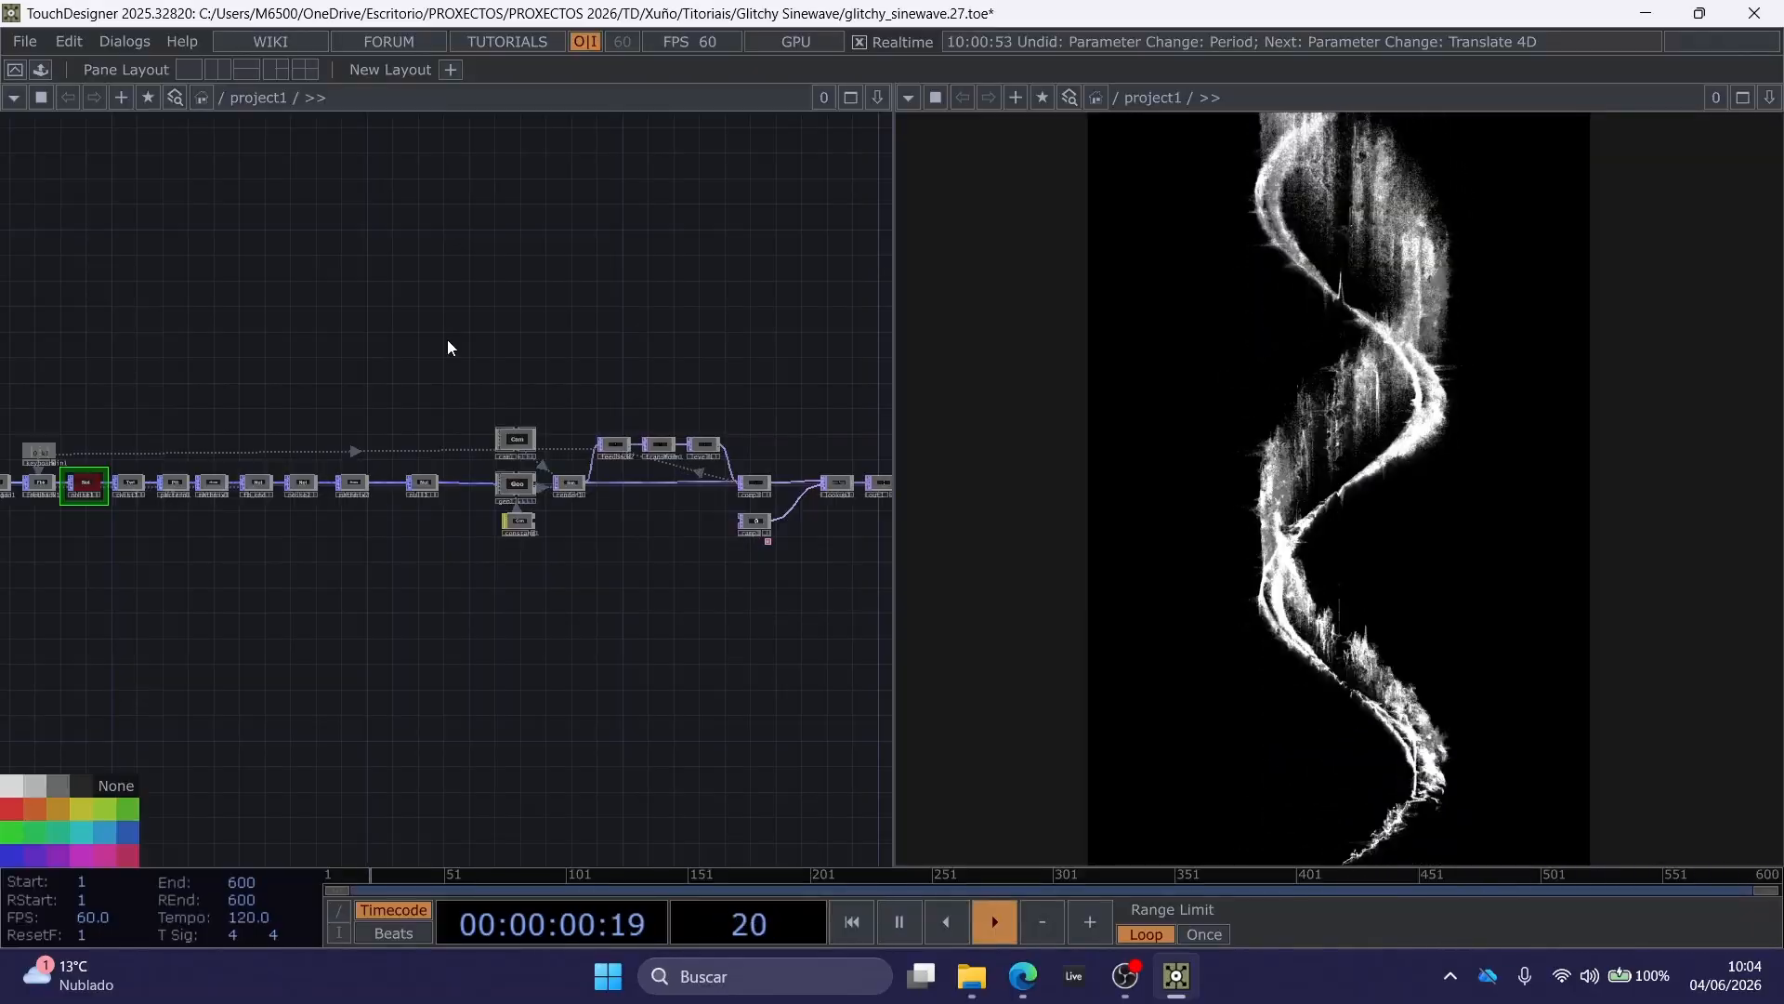
mouse_move(448, 338)
left_mouse_down()
mouse_move(470, 342)
mouse_move(432, 336)
left_mouse_up()
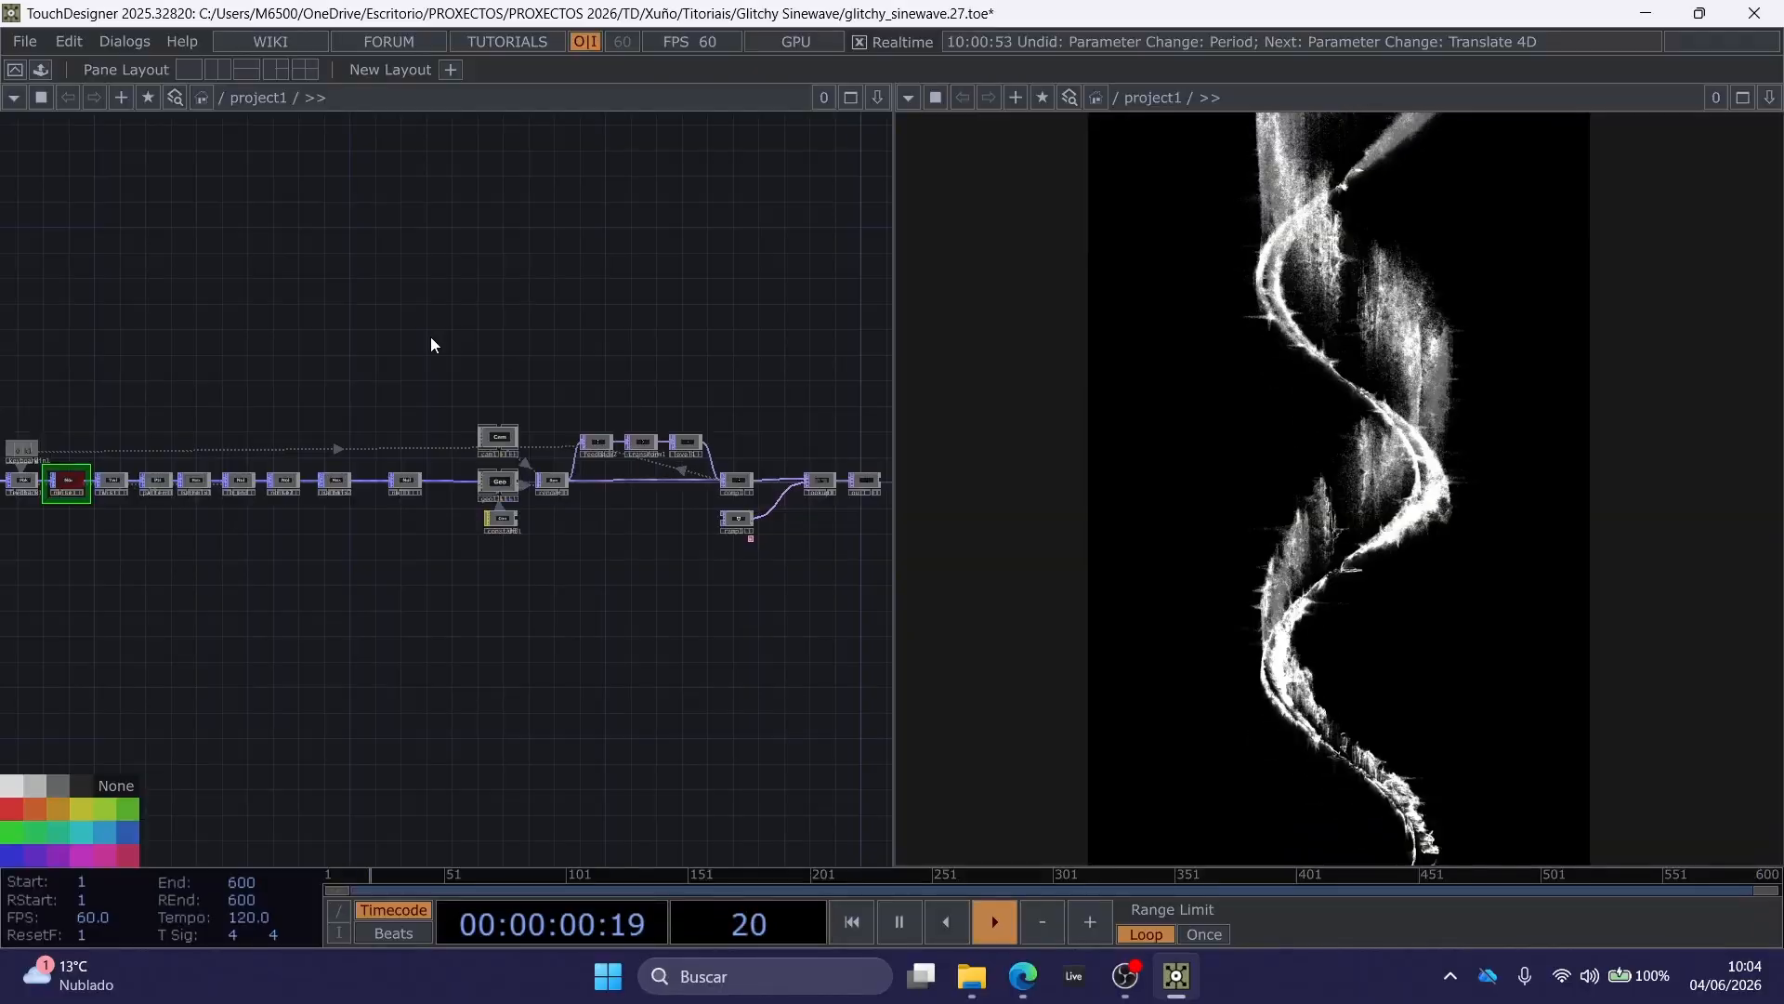
mouse_move(432, 343)
left_mouse_down()
mouse_move(470, 342)
mouse_move(418, 331)
left_mouse_up()
scroll(410, 336, "down", 2)
scroll(418, 339, "up", 1)
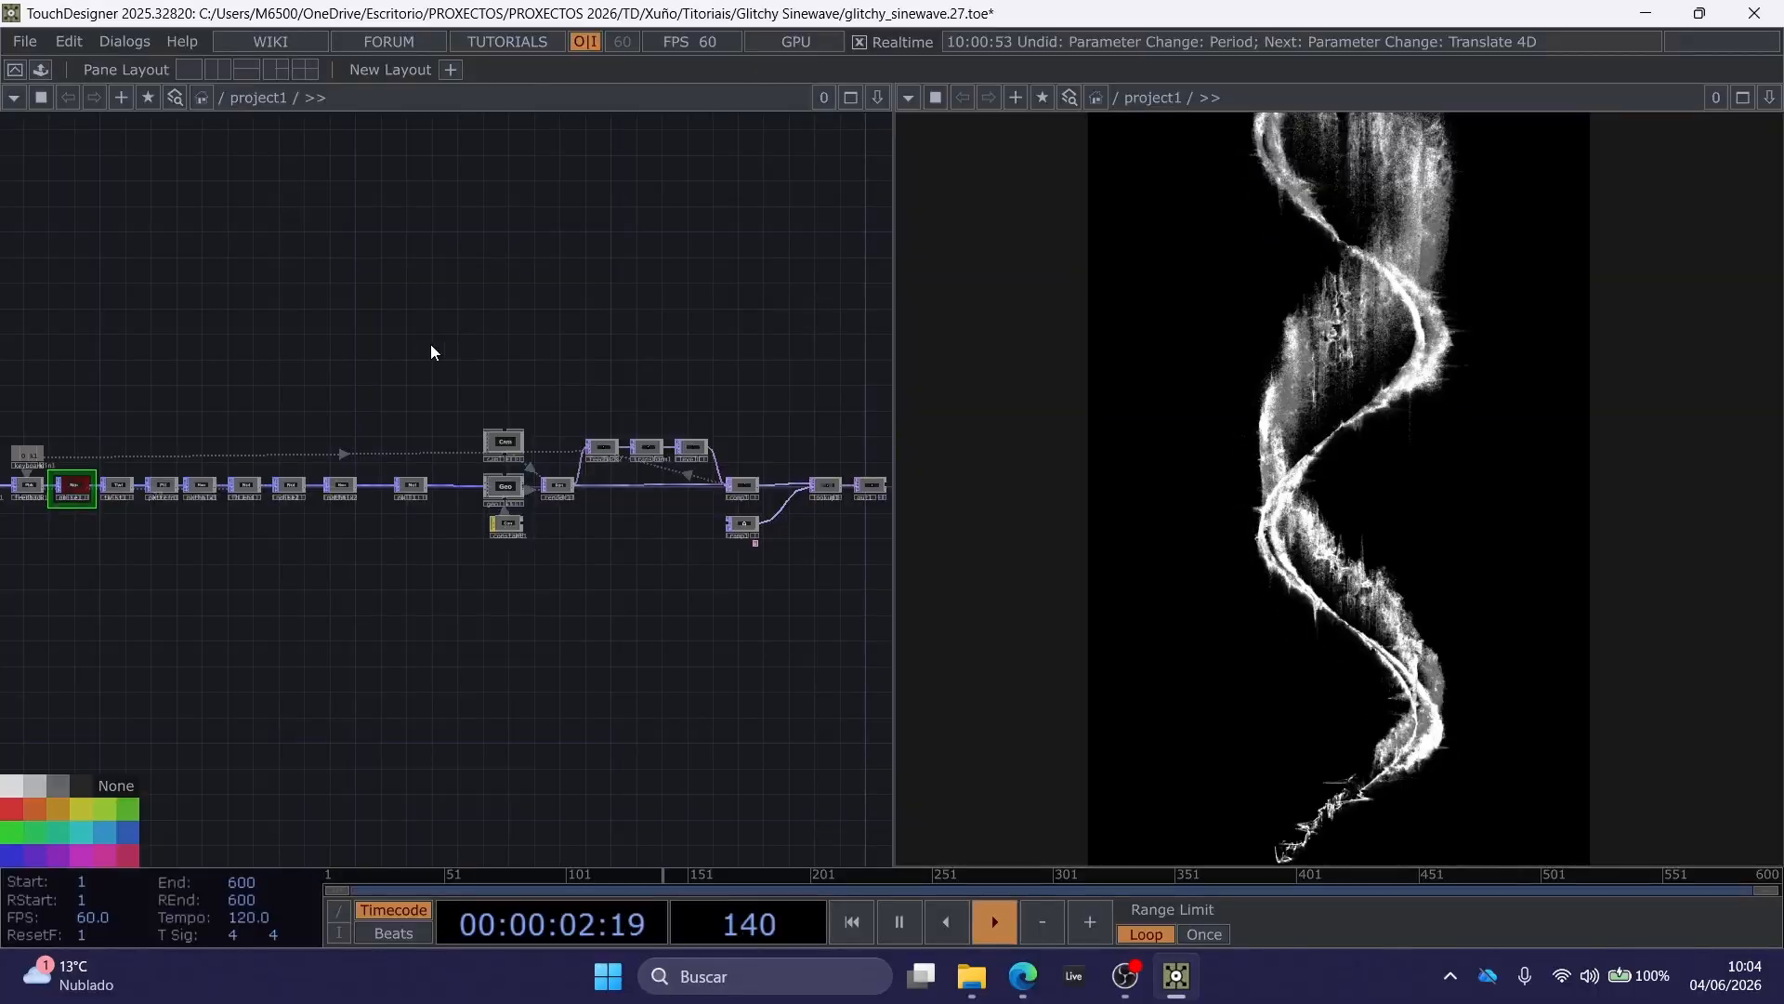
left_click_drag(430, 350, 481, 333)
scroll(528, 336, "down", 3)
scroll(530, 333, "up", 3)
scroll(481, 332, "down", 3)
scroll(481, 333, "up", 2)
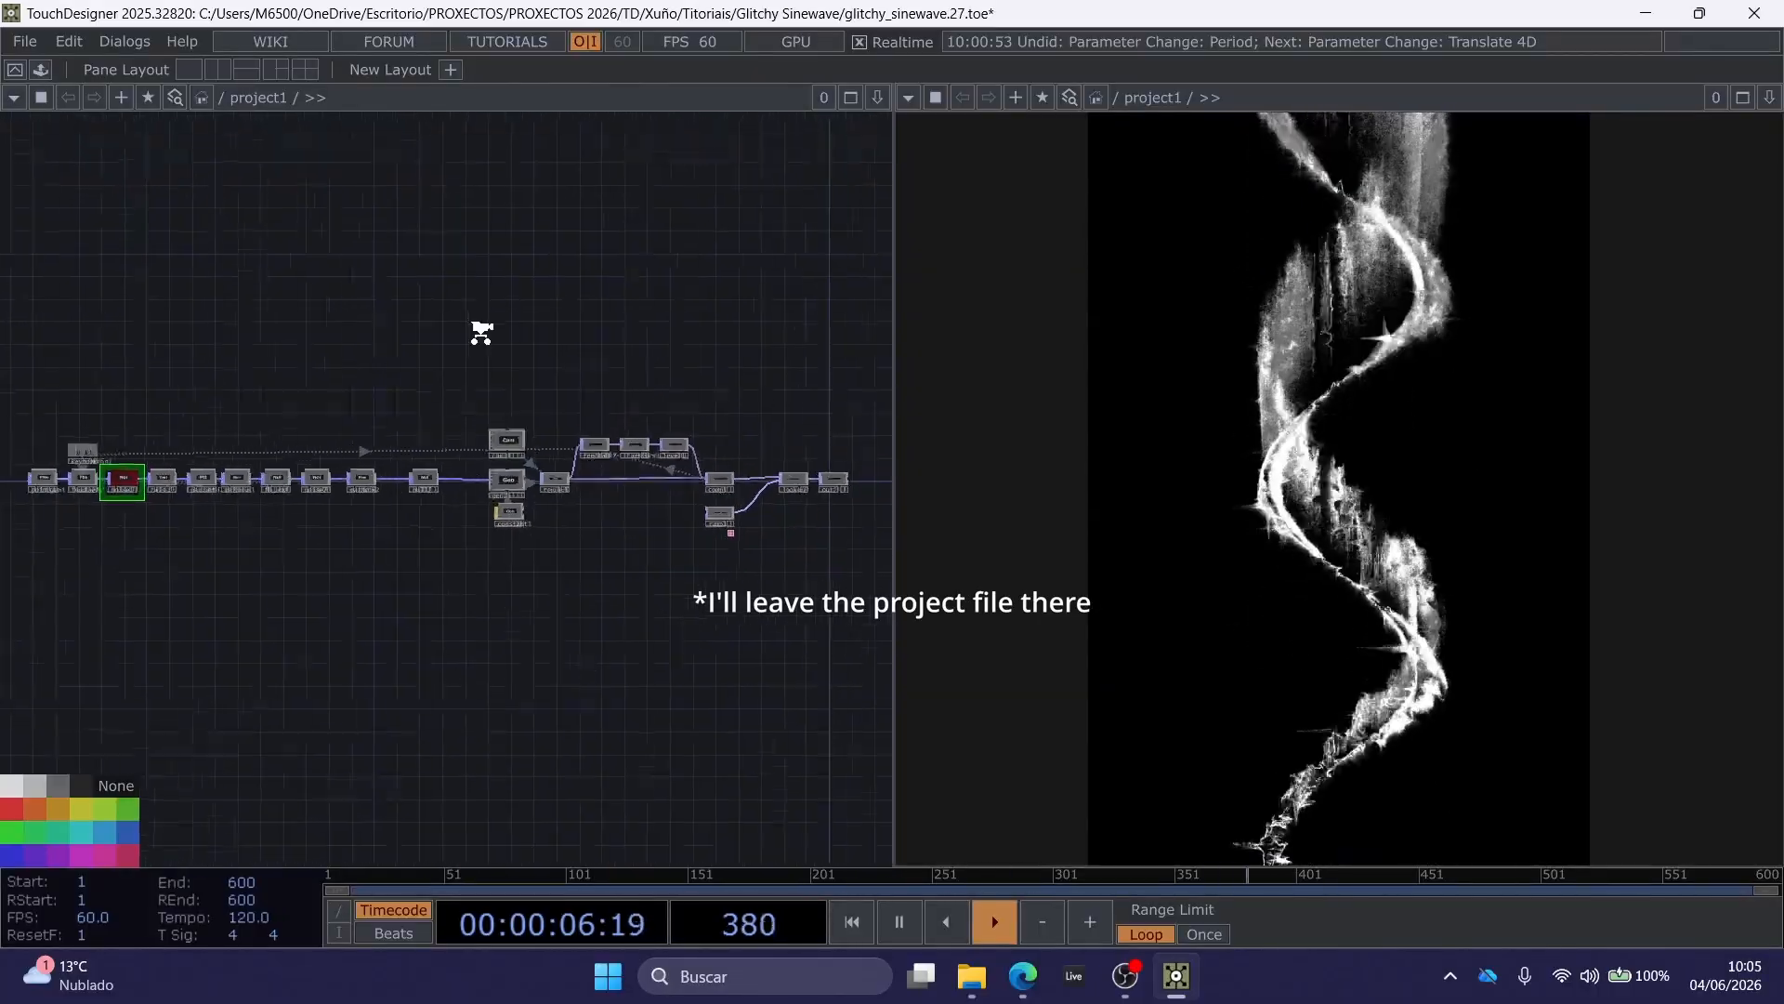